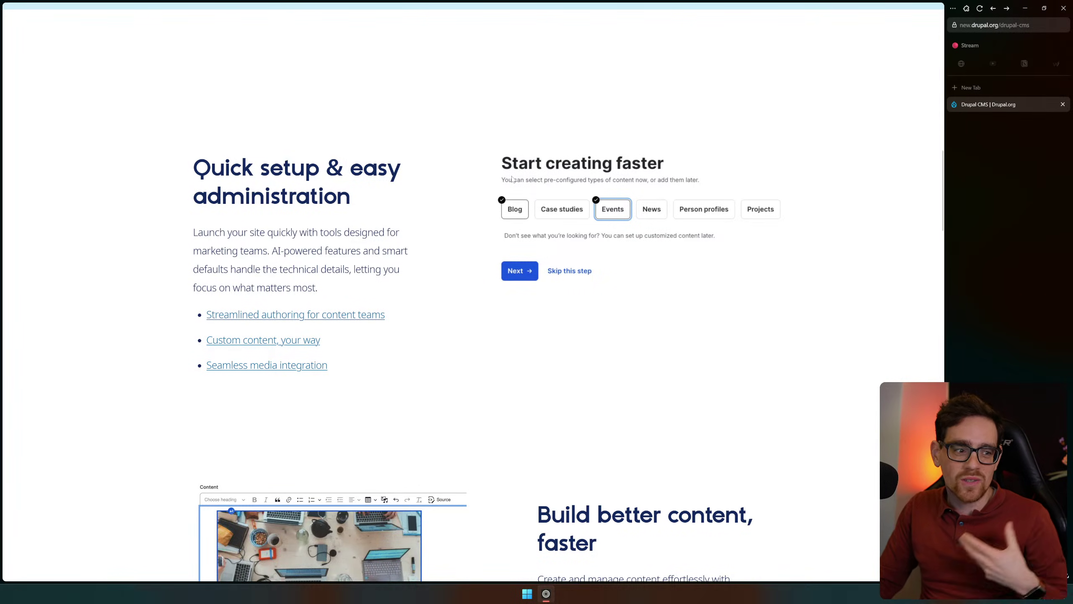
scroll(585, 364, "down", 5)
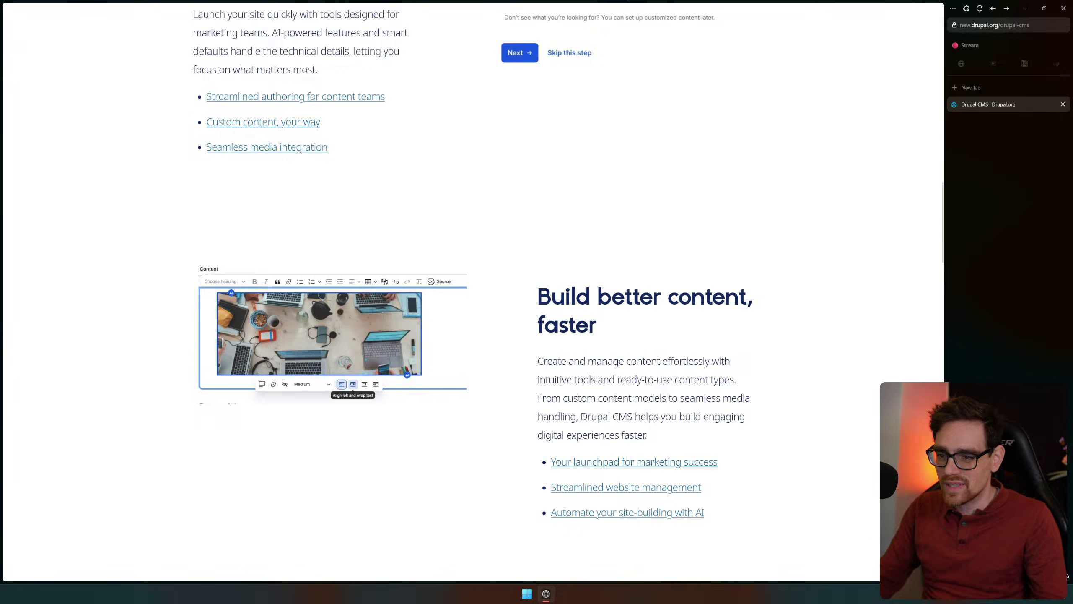
scroll(447, 307, "down", 20)
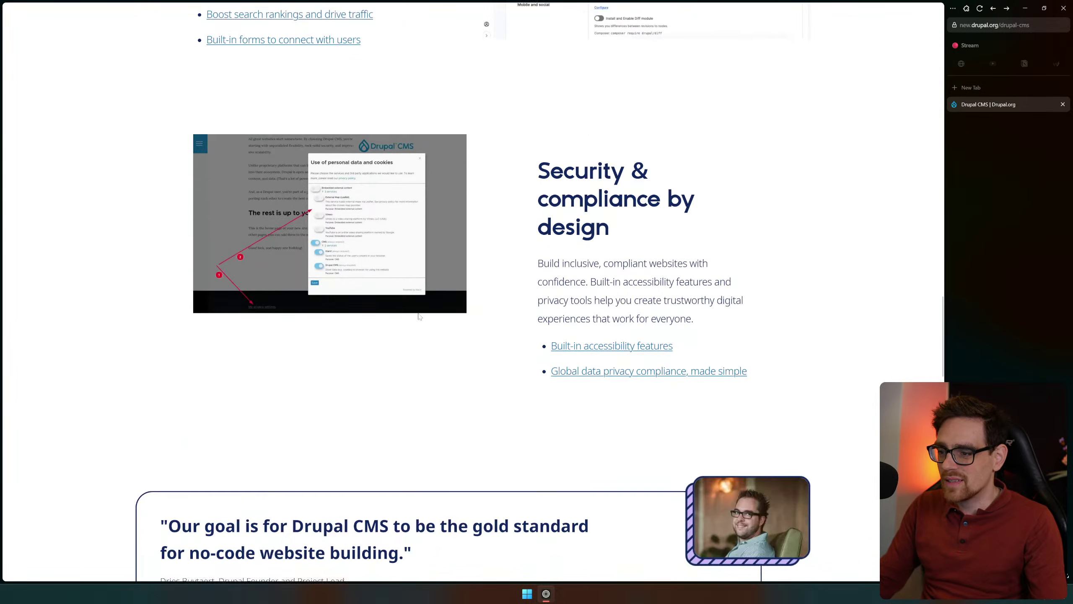
scroll(427, 322, "down", 20)
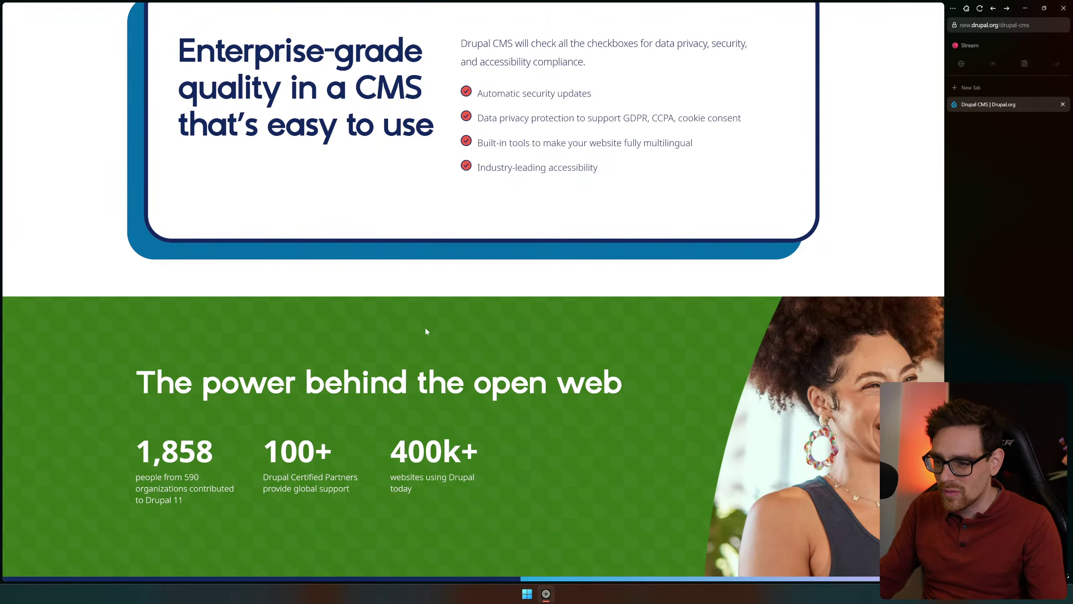
scroll(435, 343, "down", 1)
key("Home")
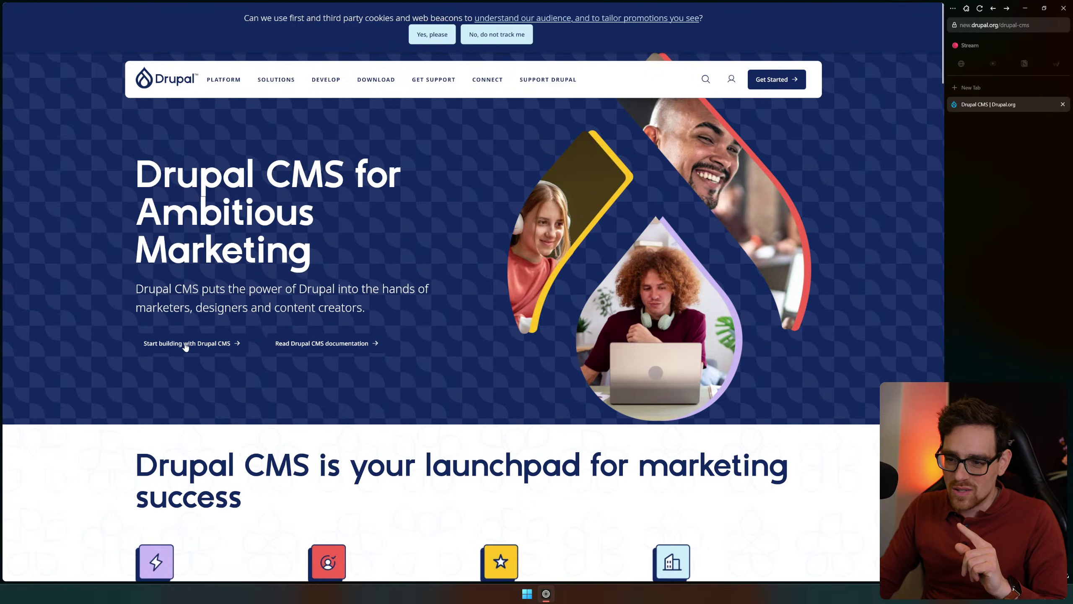
Go from the Drupal CMS documentation through Install Drupal CMS to the 'Install locally with DDEV' guide
left_click(327, 341)
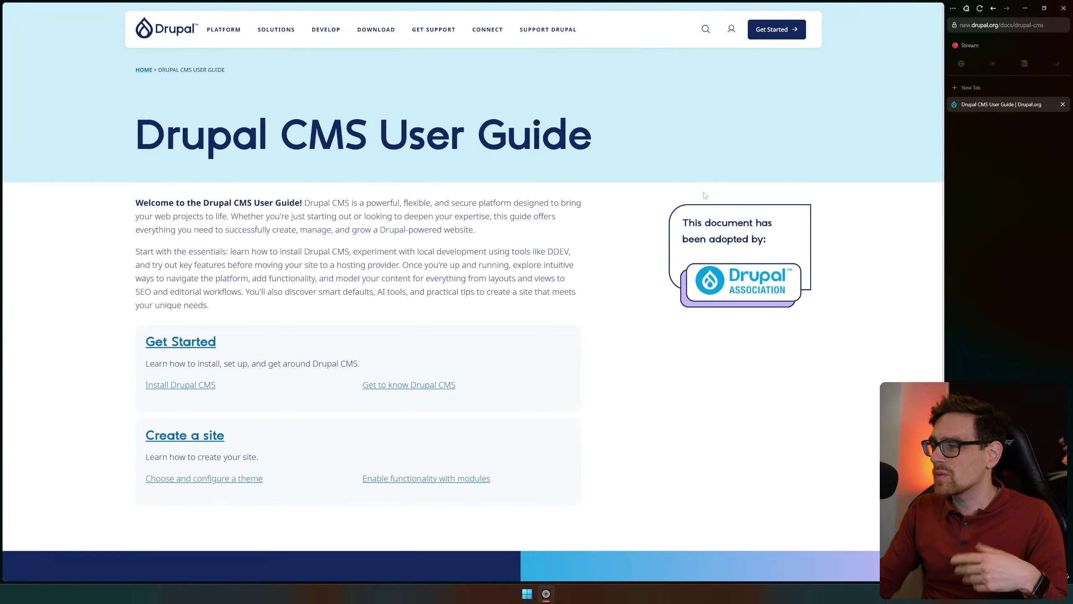
scroll(198, 261, "down", 3)
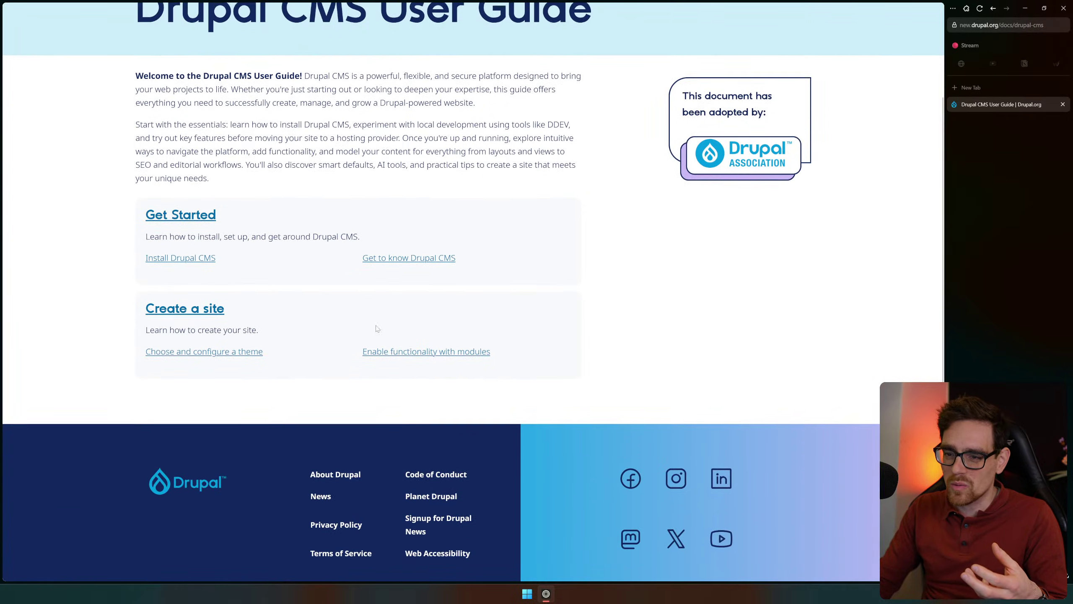
left_click(198, 259)
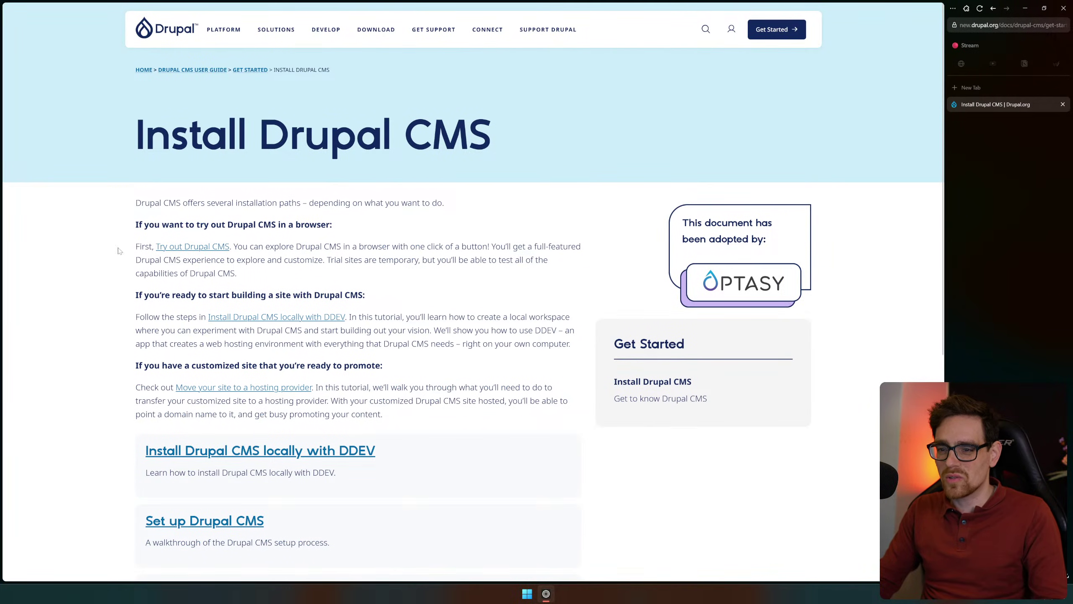
scroll(288, 270, "down", 2)
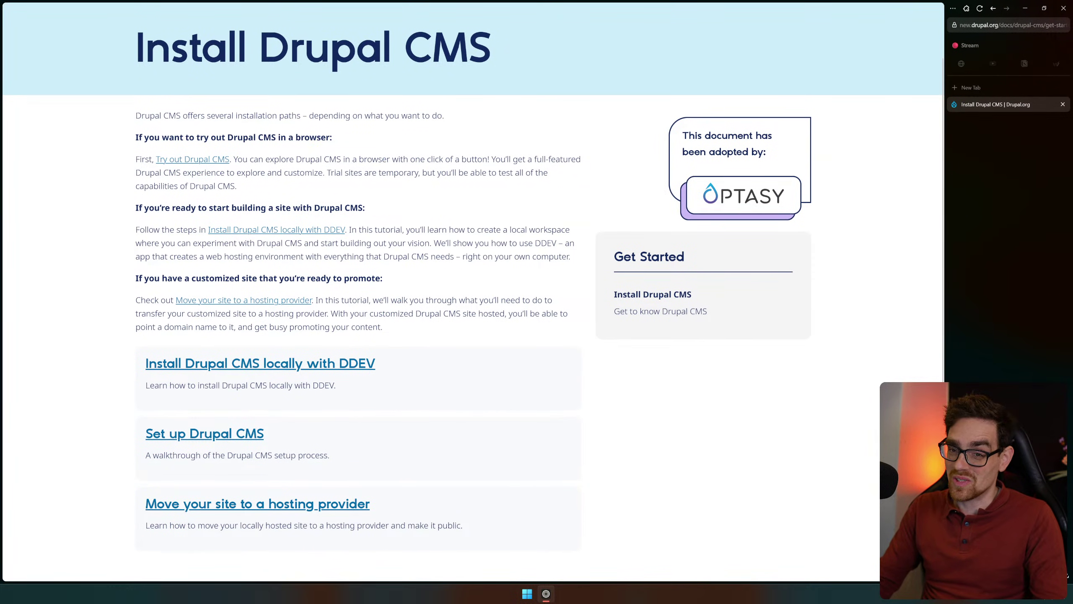
left_click(213, 365)
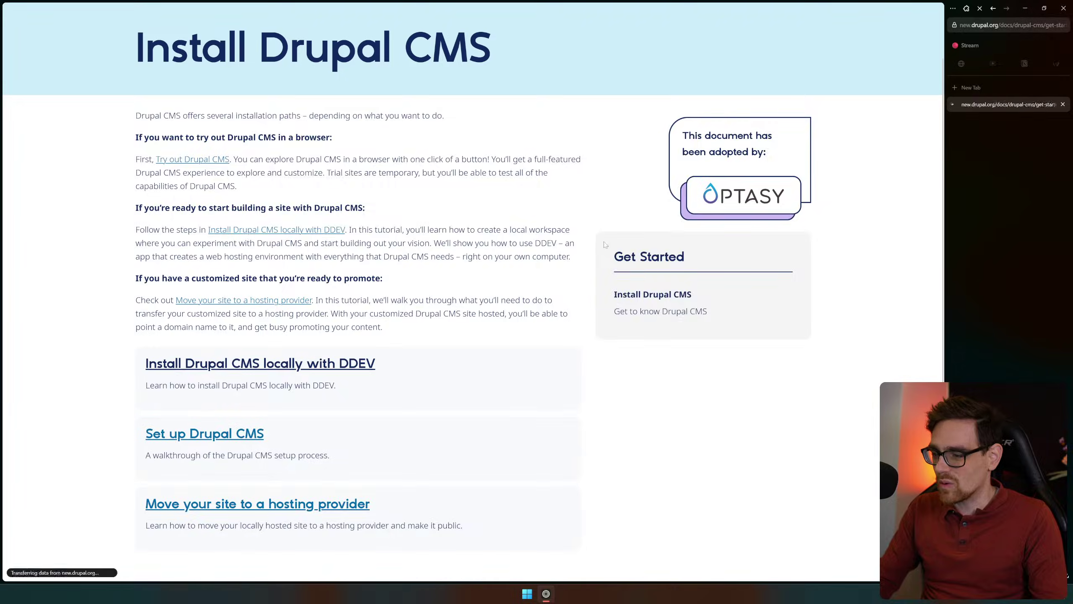
scroll(605, 405, "down", 8)
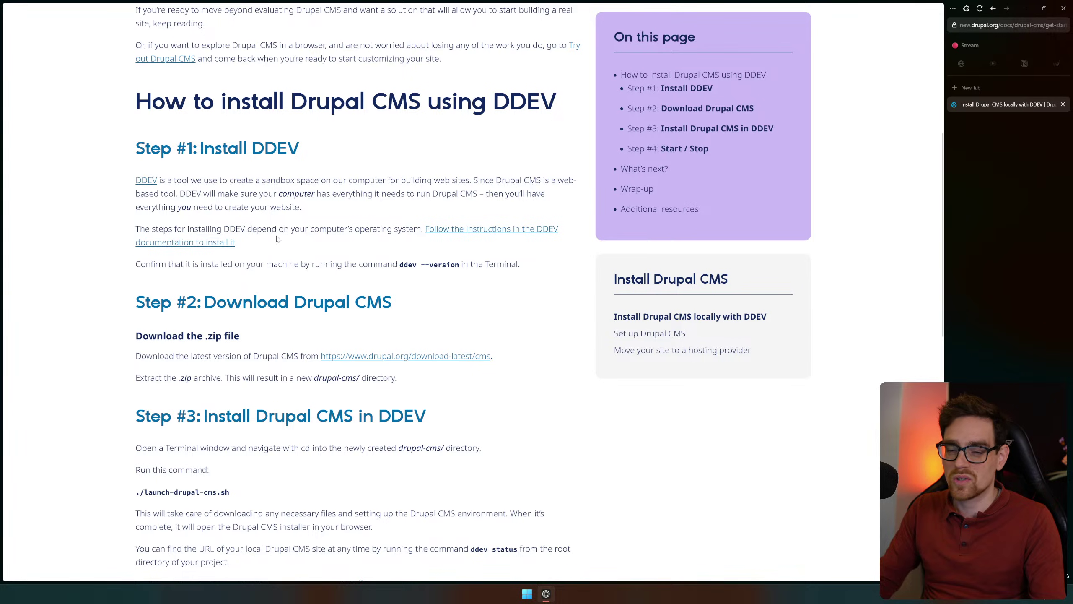
Read the DDEV guide, highlighting the Install DDEV instructions and the ddev version command
left_click_drag(227, 149, 292, 179)
left_click(361, 292)
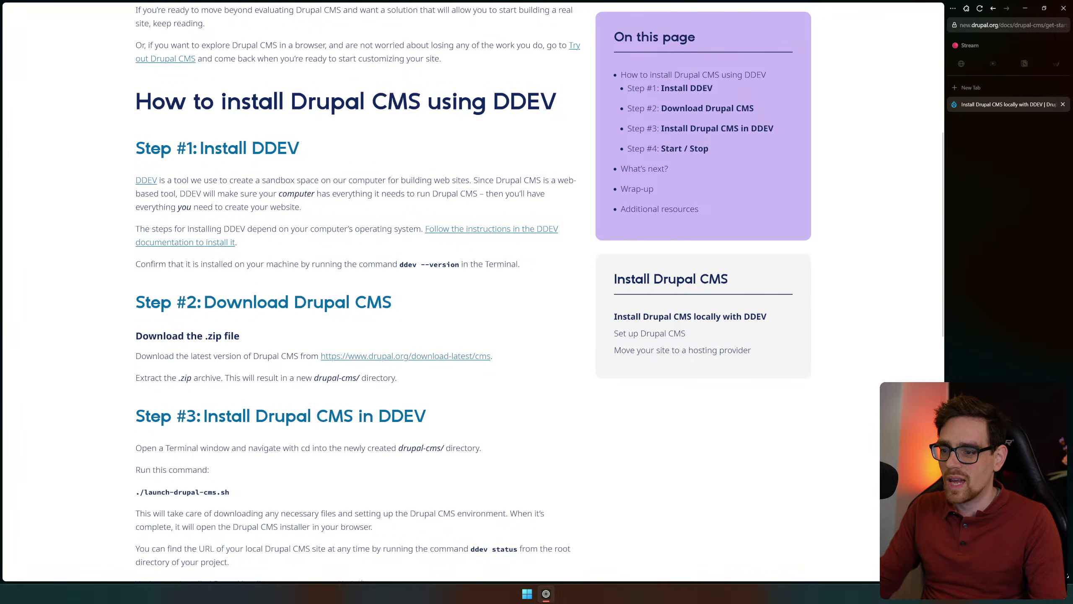
left_click_drag(393, 265, 493, 282)
left_click(541, 314)
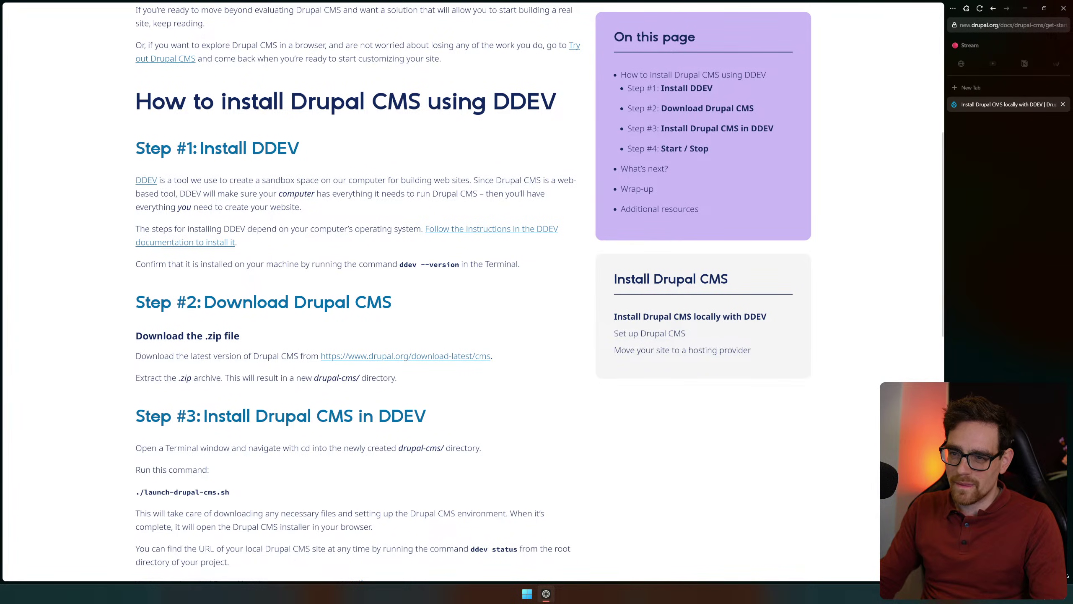
left_click_drag(131, 138, 306, 196)
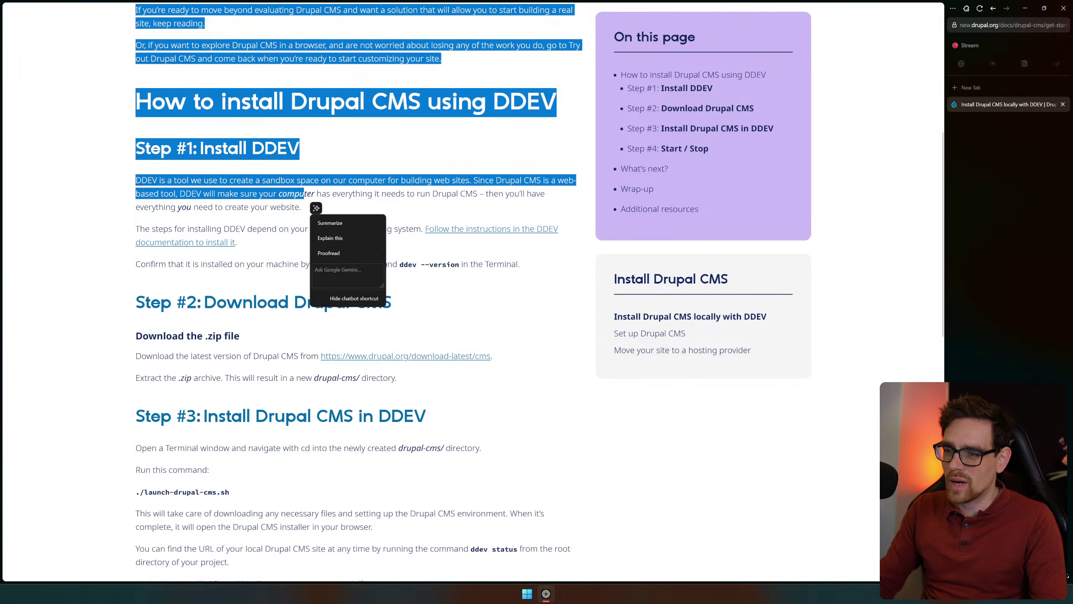
left_click(404, 253)
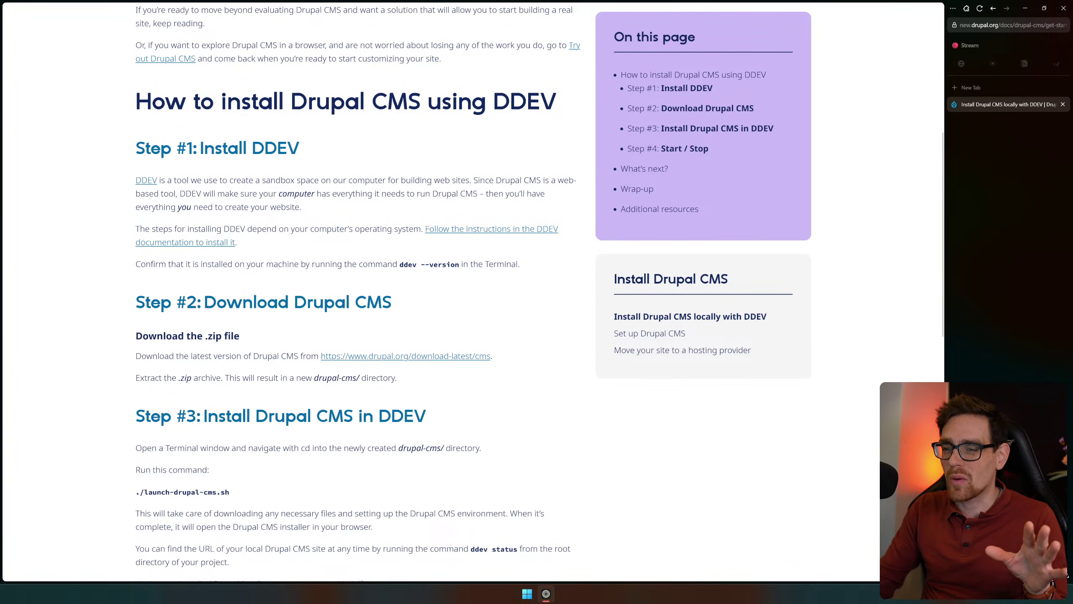
scroll(371, 205, "up", 6)
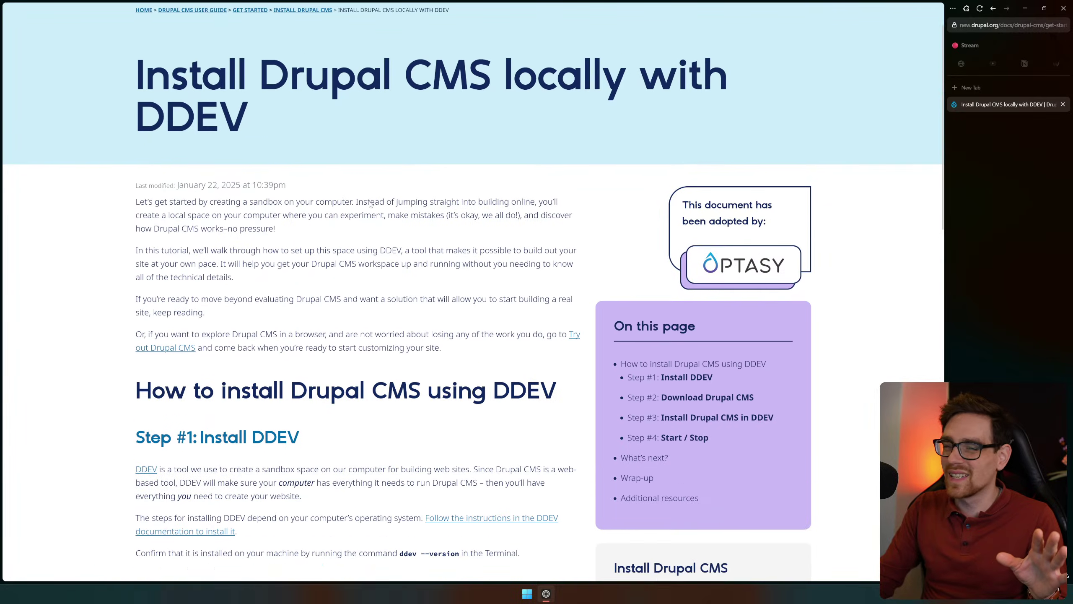
Return to the Install Drupal CMS page and close the YouTube live-chat popout window
key("alt+Left")
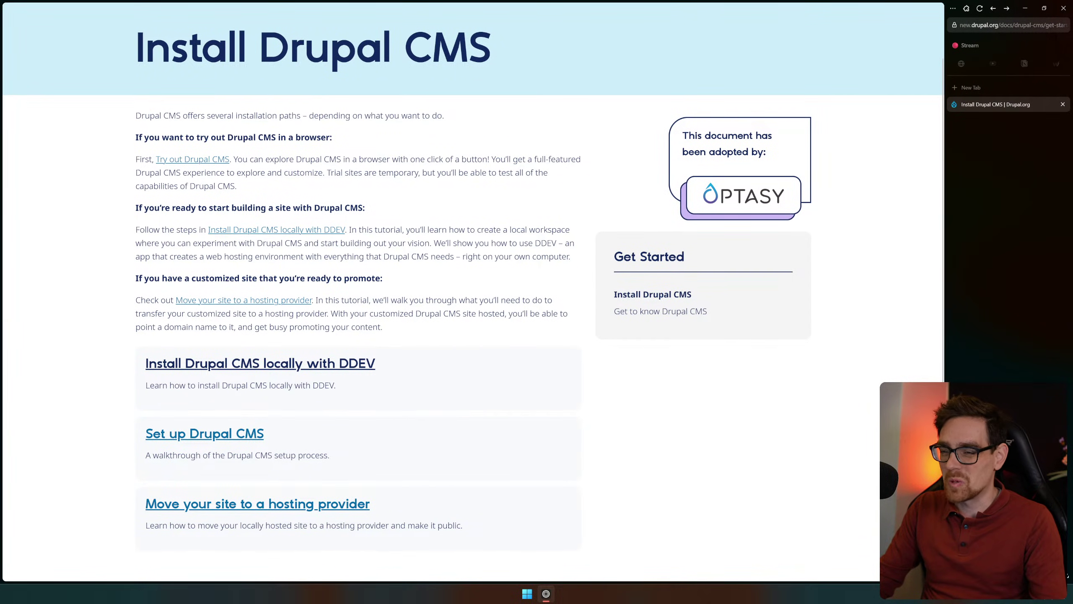
scroll(483, 270, "down", 2)
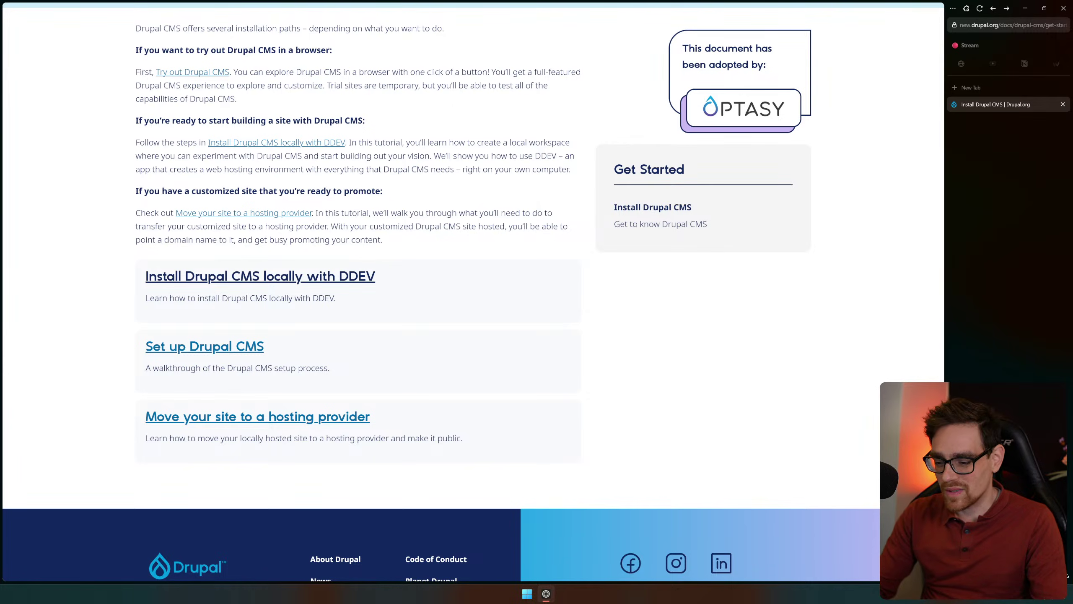
key("super")
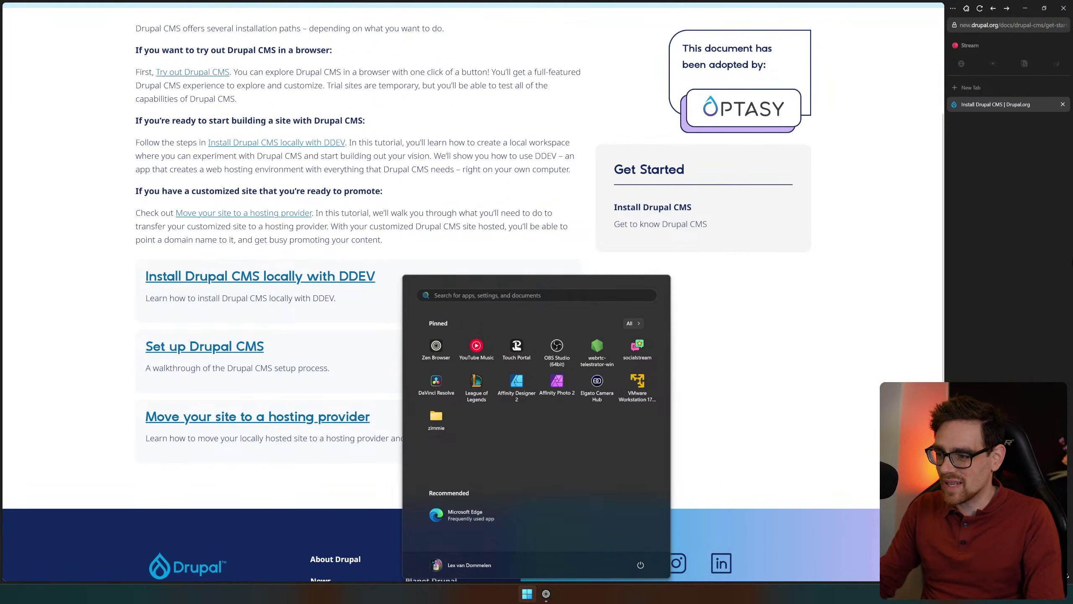
left_click(597, 349)
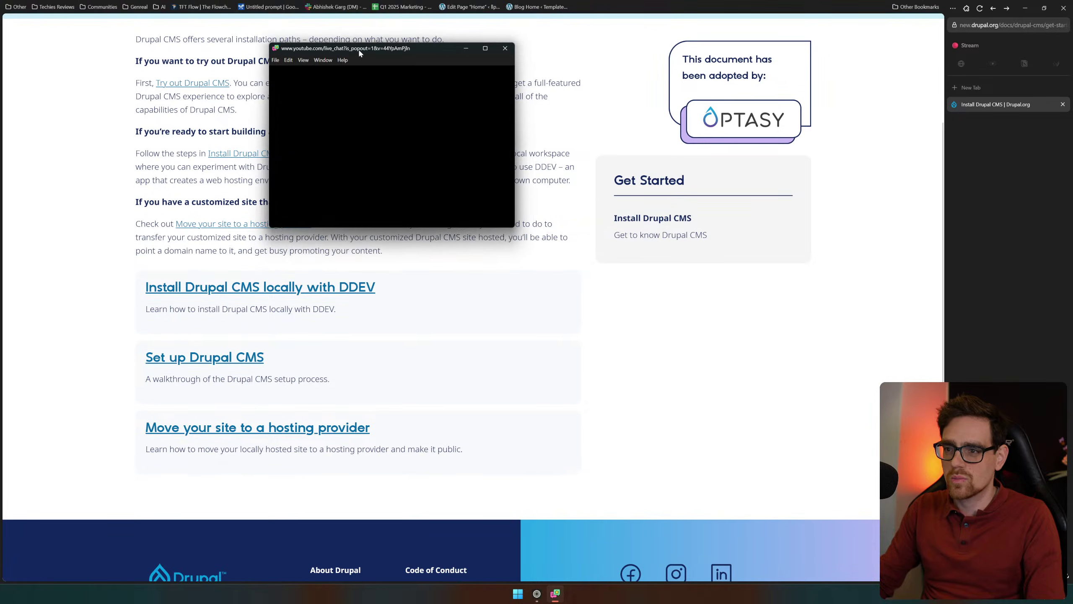
left_click(505, 48)
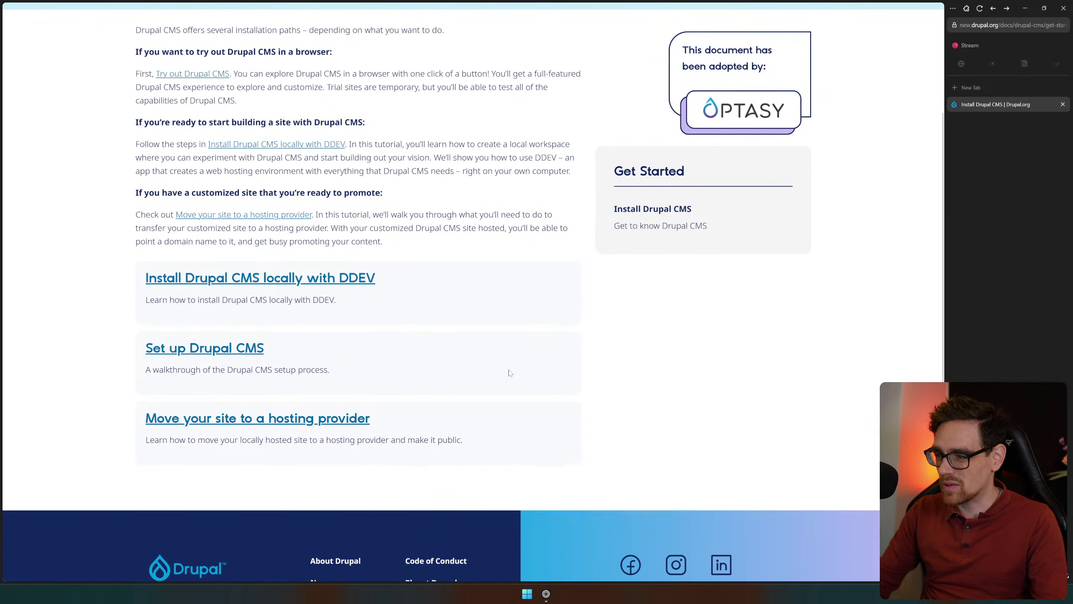
Review the installation paths text, then go back to the Drupal CMS User Guide
scroll(330, 321, "up", 1)
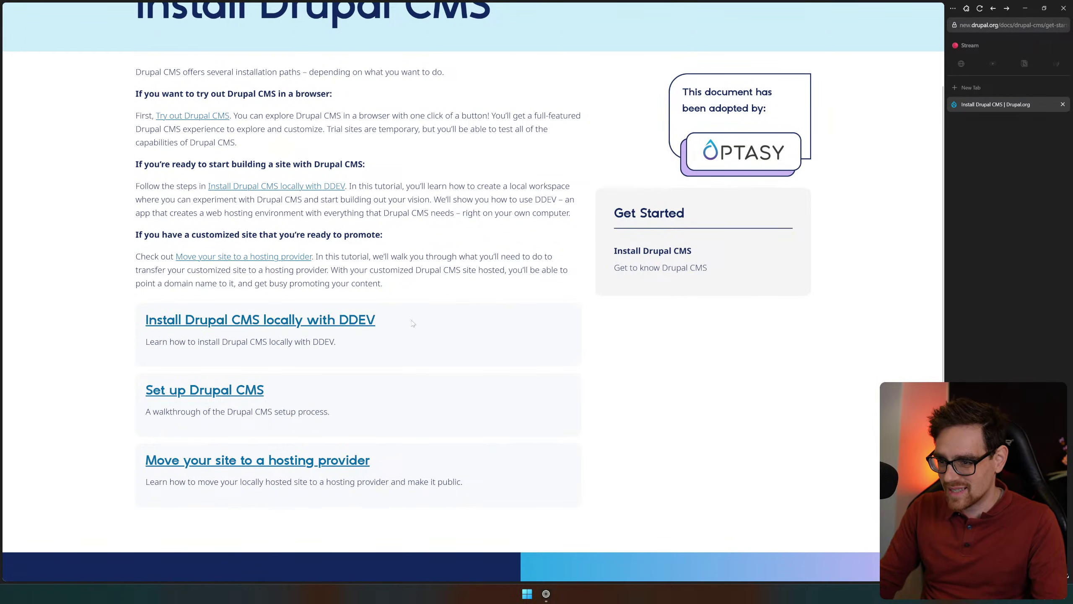
mouse_move(376, 320)
left_mouse_down()
mouse_move(179, 320)
mouse_move(136, 71)
mouse_move(182, 320)
mouse_move(376, 320)
left_mouse_up()
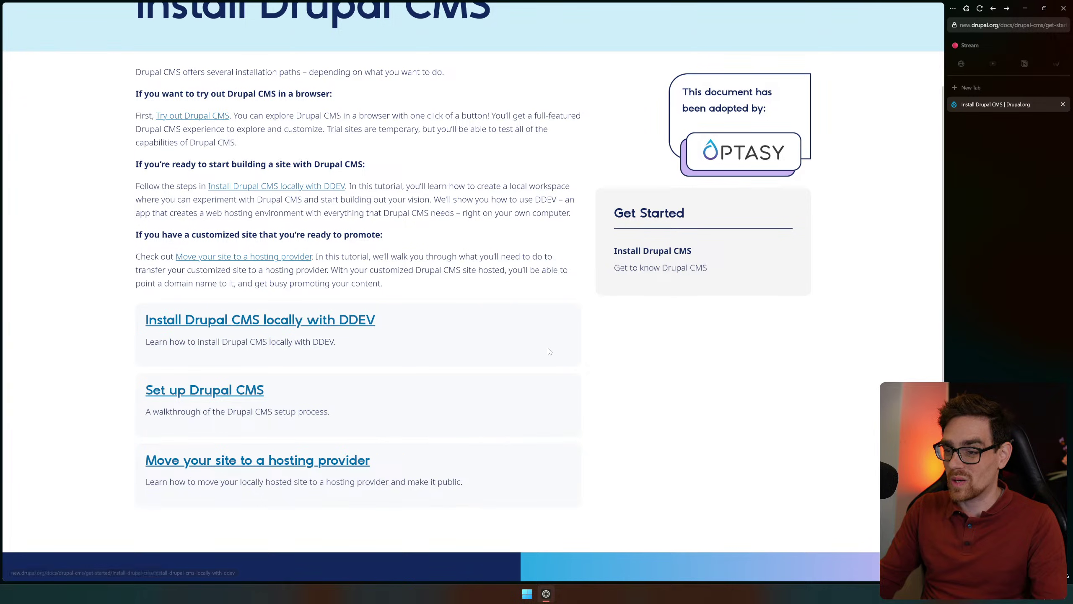
scroll(541, 337, "down", 1)
key("alt+Left")
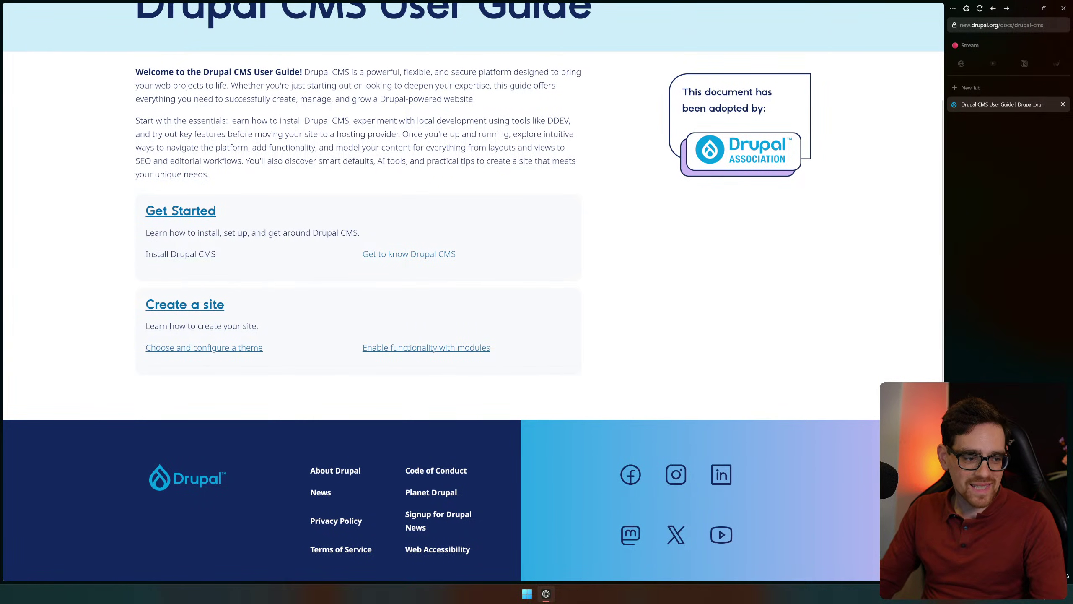
Briefly revisit the Install Drupal CMS guide page, then return to the User Guide
scroll(544, 132, "up", 3)
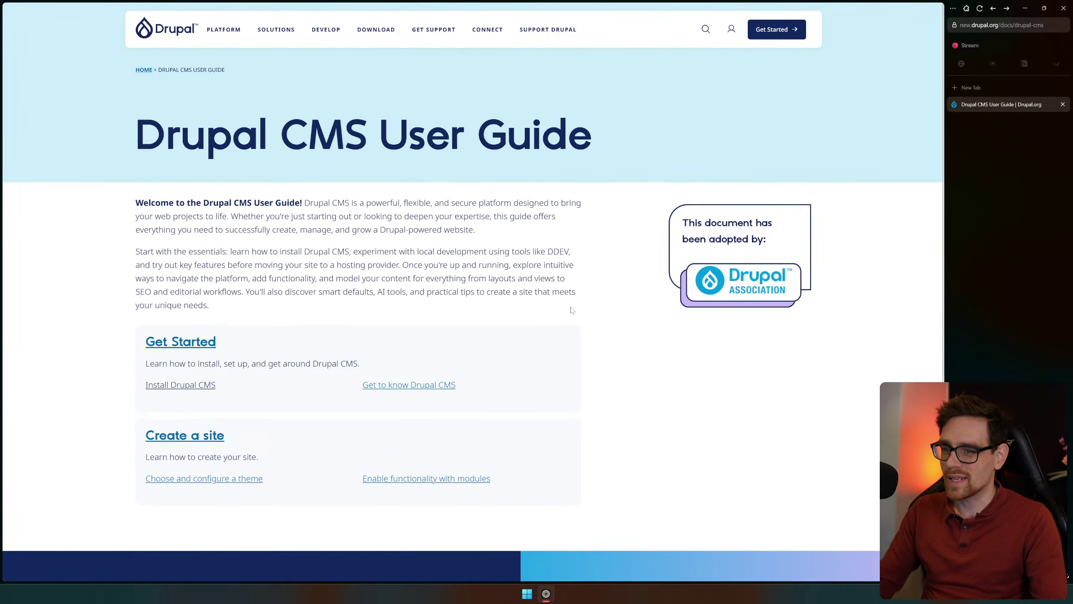
scroll(218, 239, "down", 3)
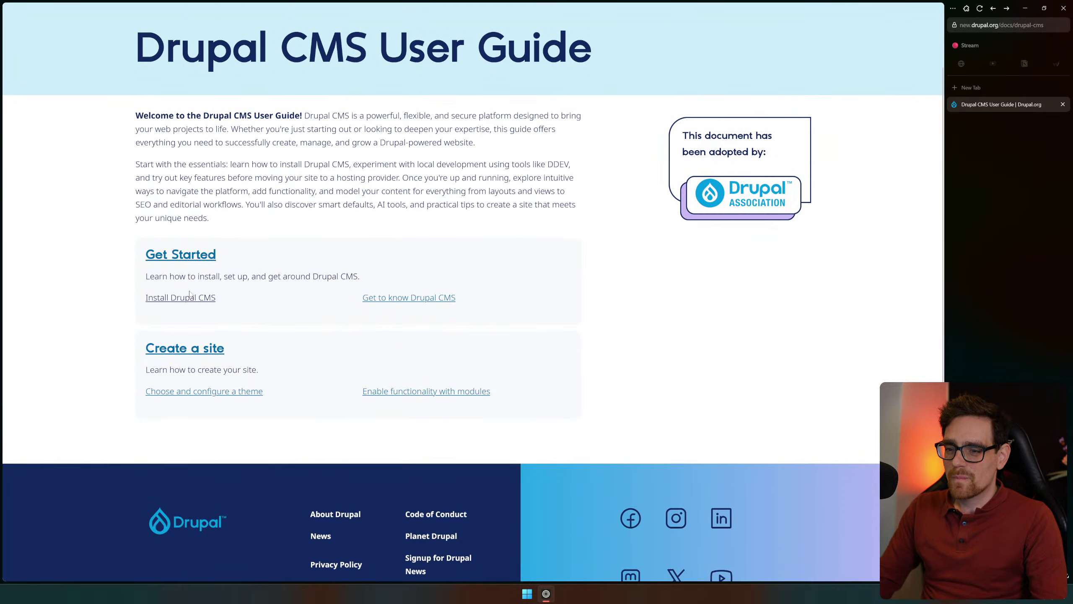
scroll(240, 269, "up", 1)
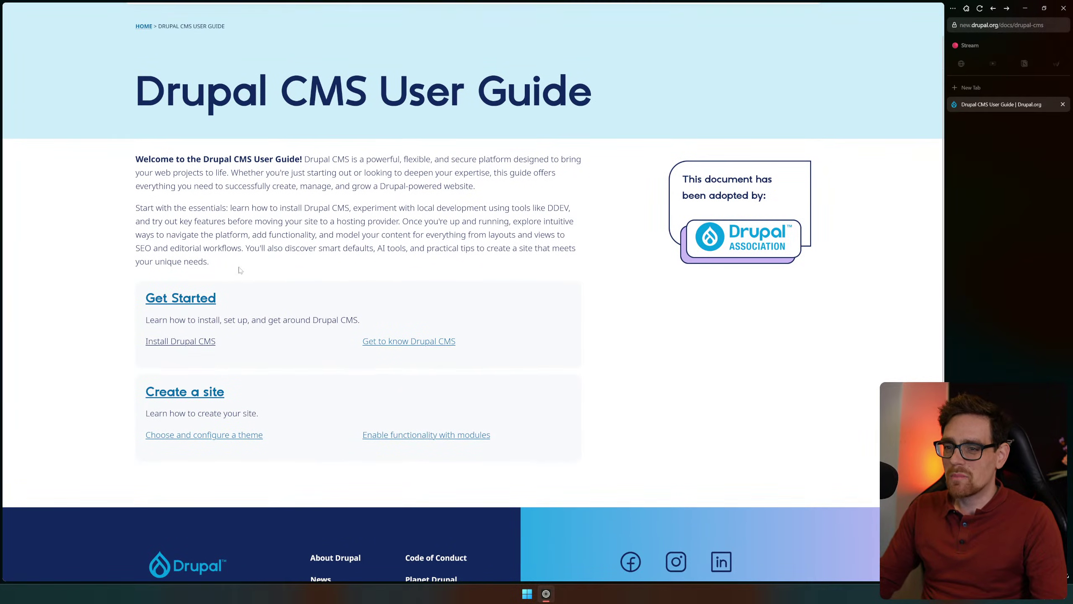
left_click(204, 347)
key("alt+Left")
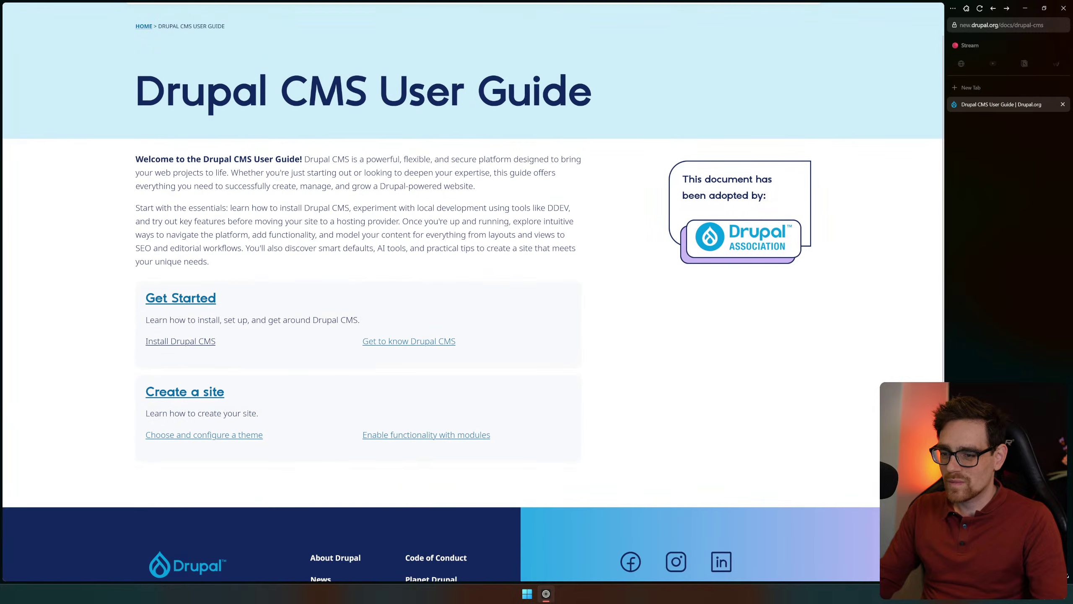
Open the Drupal CMS product page from the Platform menu and start building with Drupal CMS
scroll(253, 84, "up", 1)
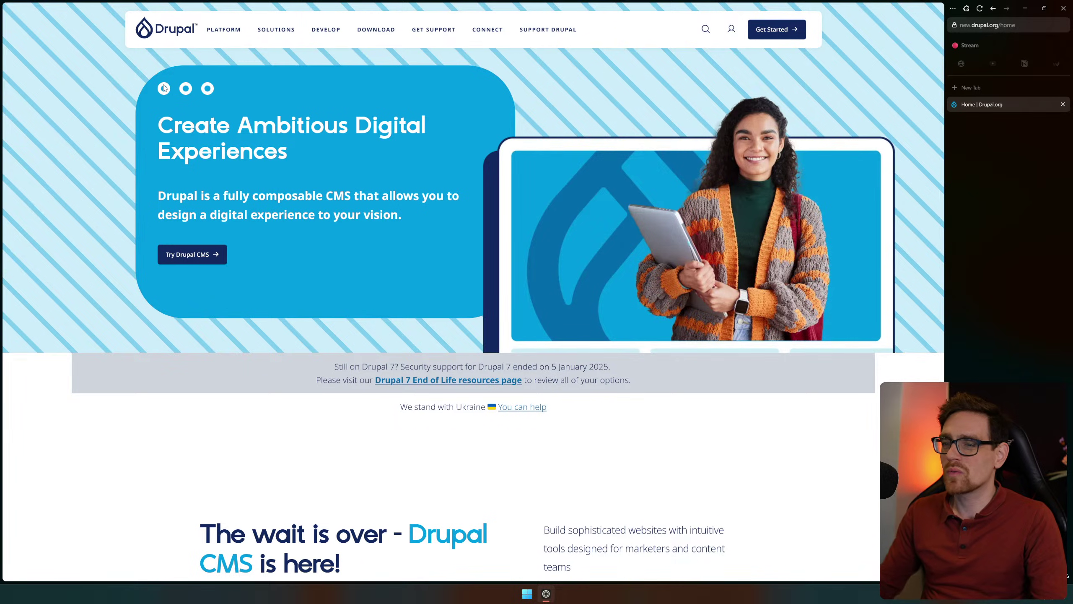
left_click(221, 34)
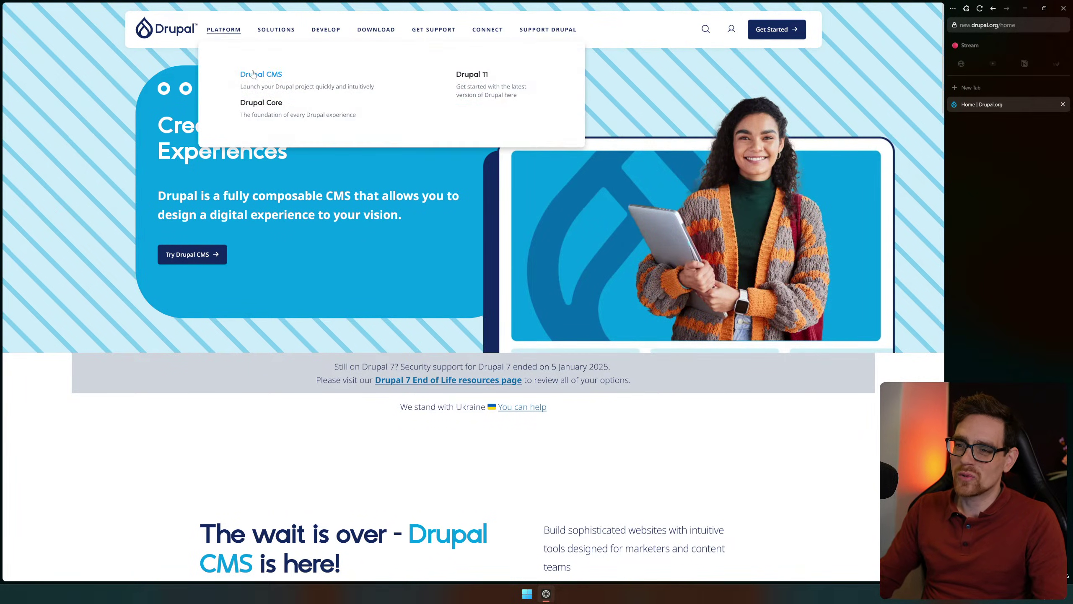
left_click(253, 74)
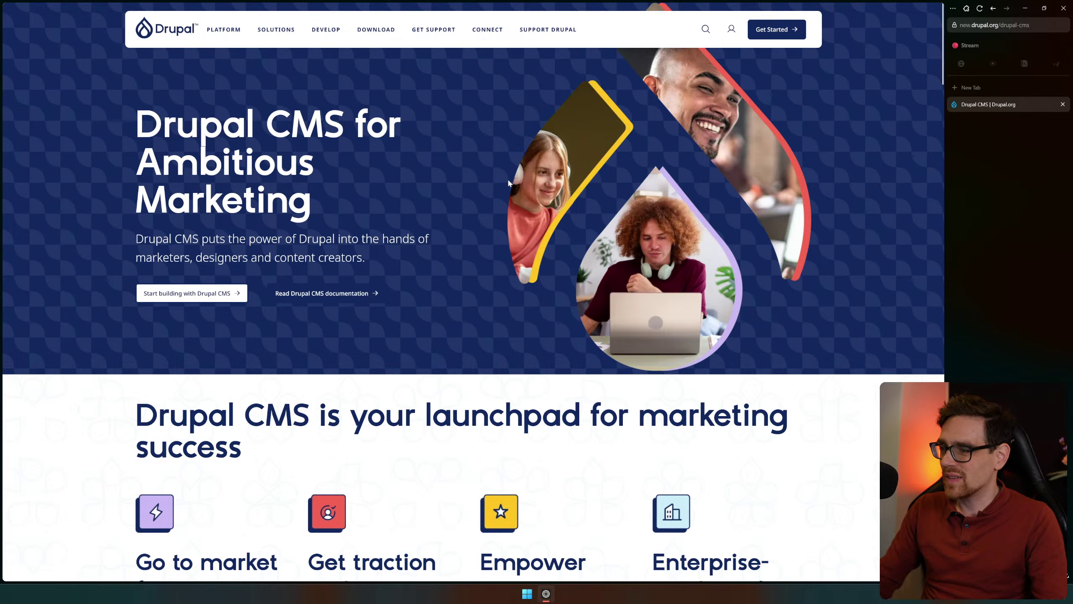
scroll(509, 183, "down", 3)
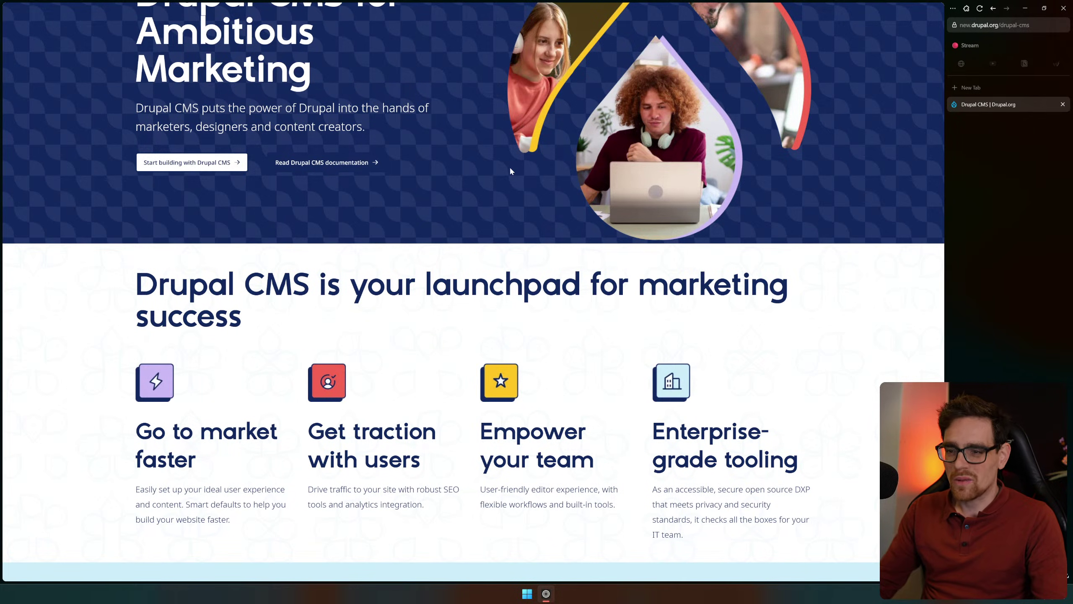
left_click(180, 165)
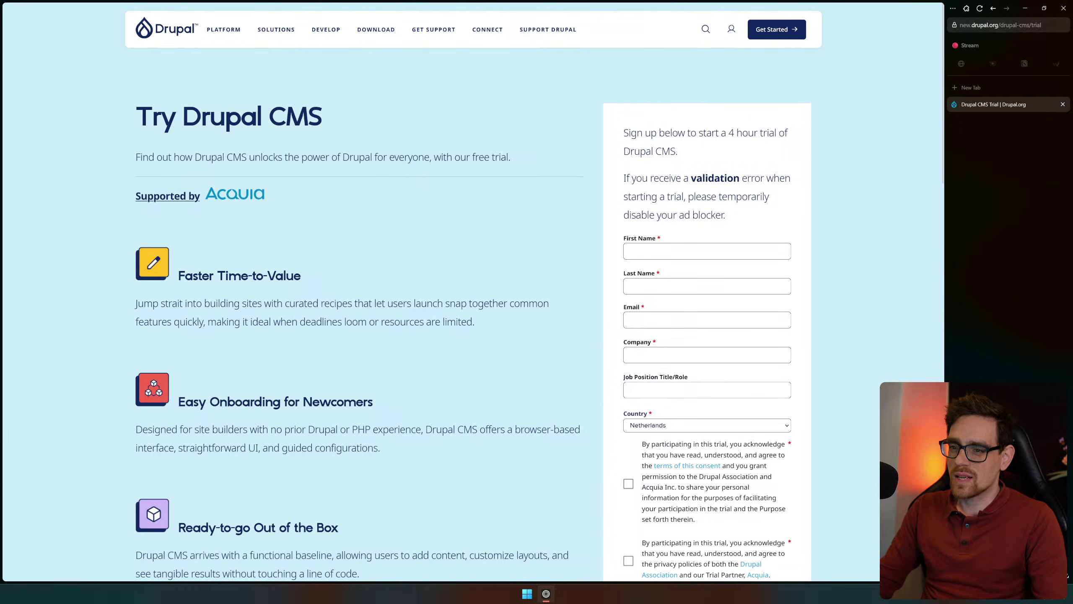
Enter the user's first name and begin the last name on the trial form
left_click_drag(151, 116, 475, 137)
scroll(476, 138, "down", 2)
left_click_drag(625, 63, 750, 173)
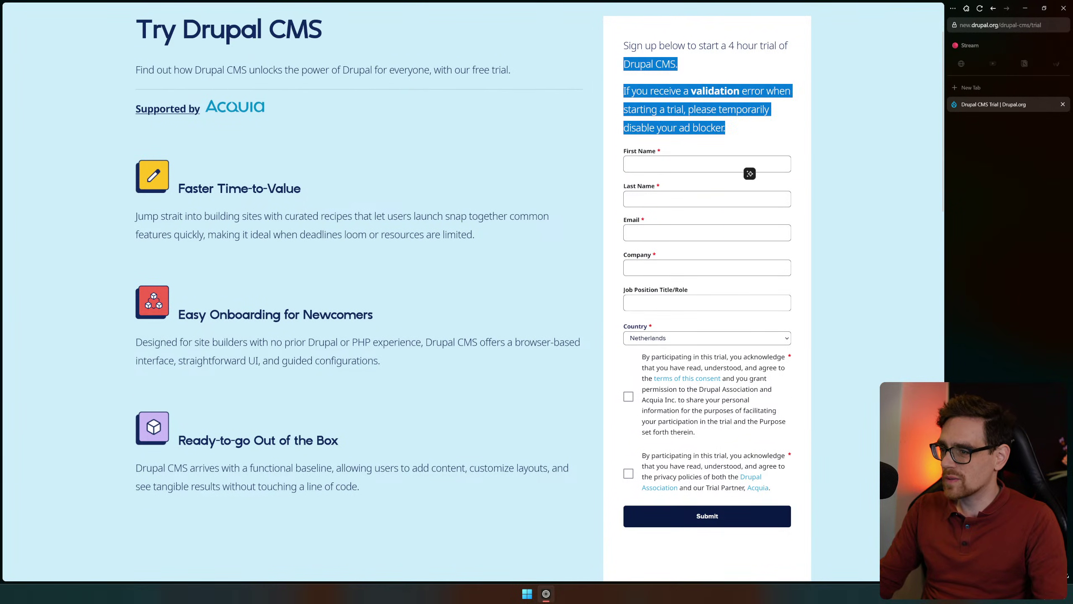
left_click(749, 167)
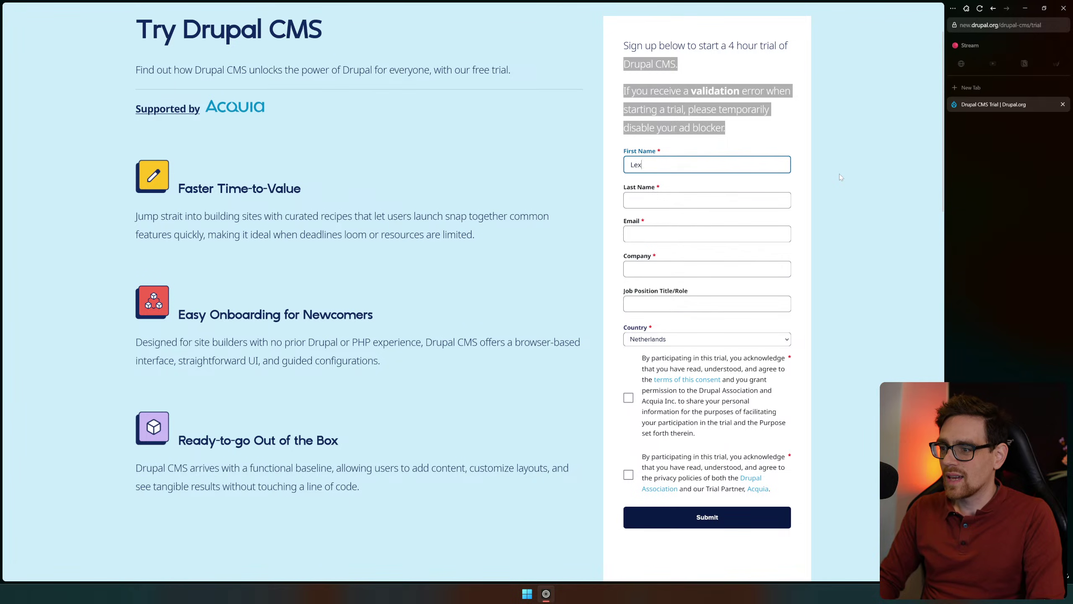
key("Tab")
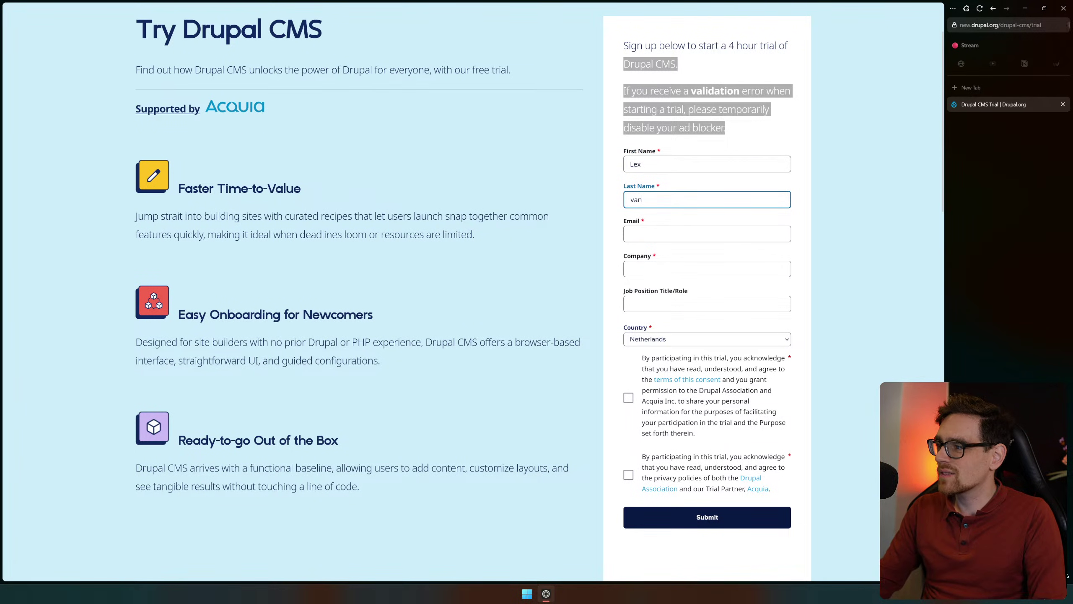
key("ctrl+l")
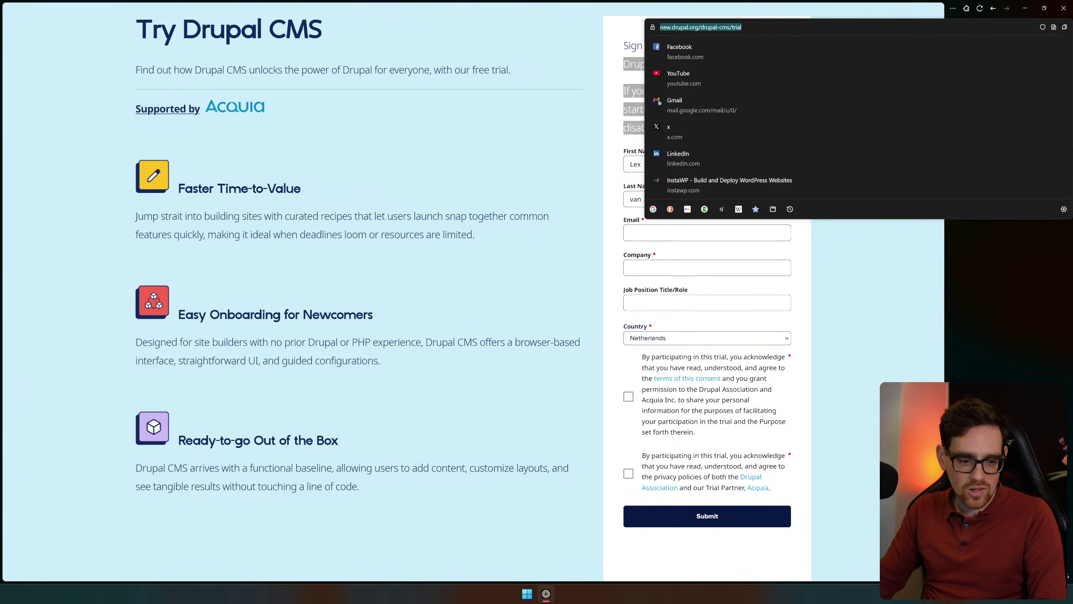
key("alt+Tab")
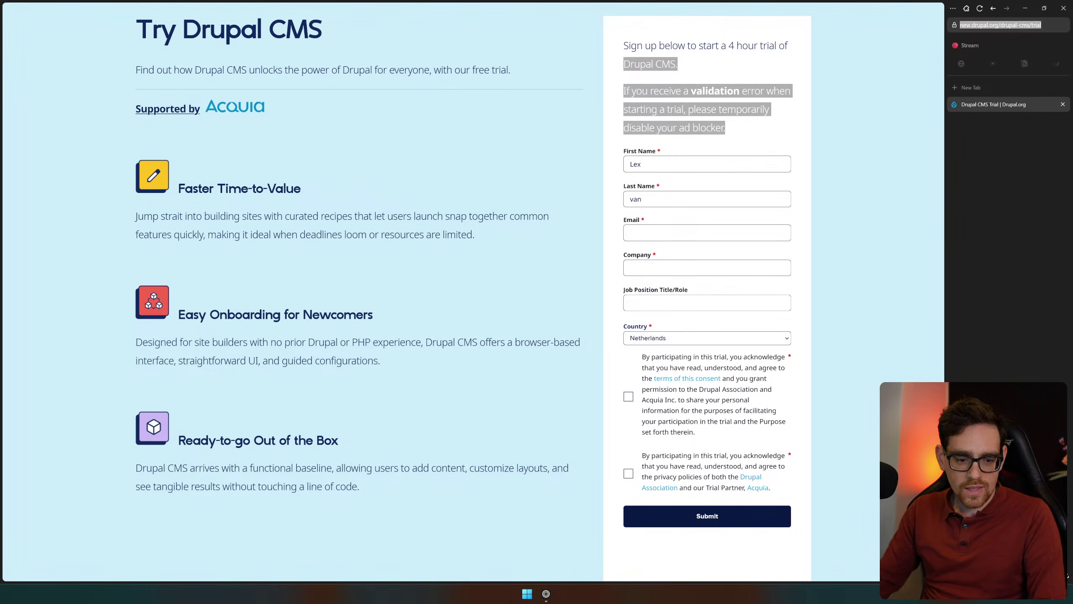
Retype the user's last name and correct its misspelled ending
left_click(634, 199)
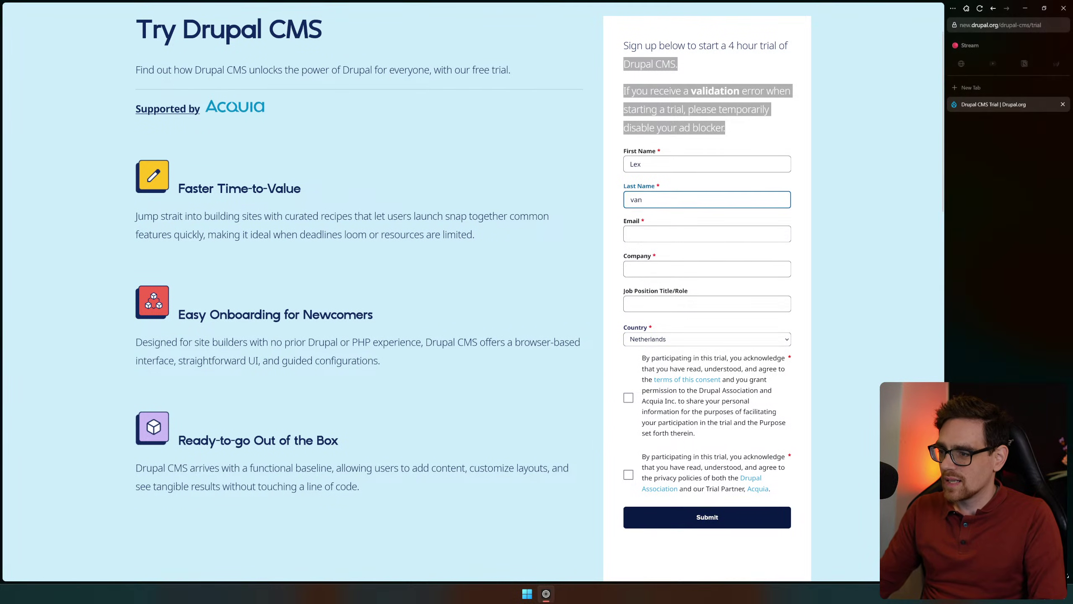
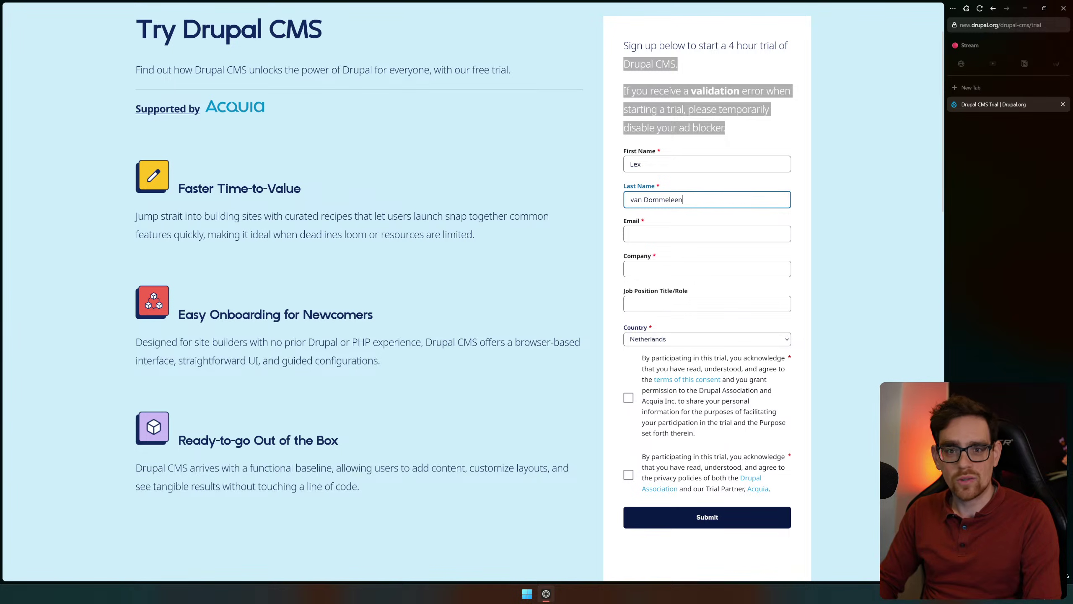
key("Tab")
key("shift+Tab")
key("End")
key("BackSpace")
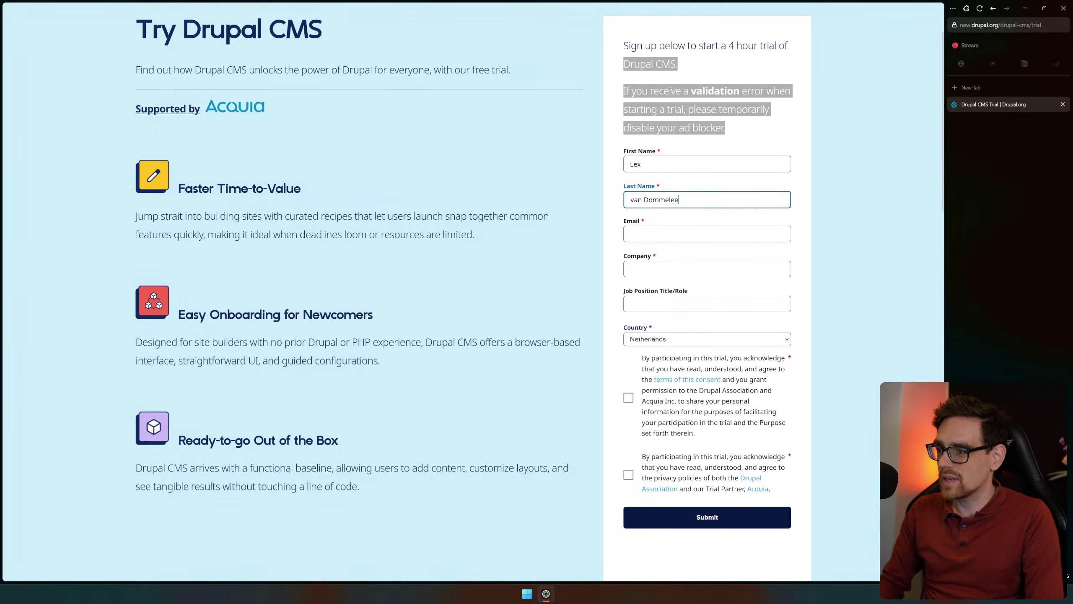
type("n")
key("Tab")
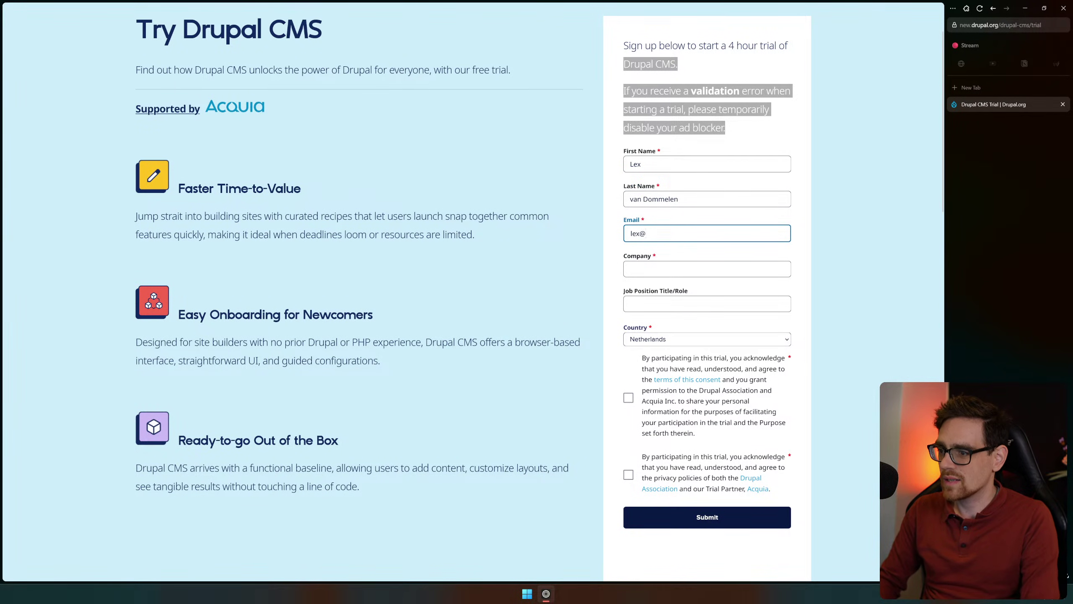
Fill in the user's e-mail address and the company 'Techies Review'
key("Tab")
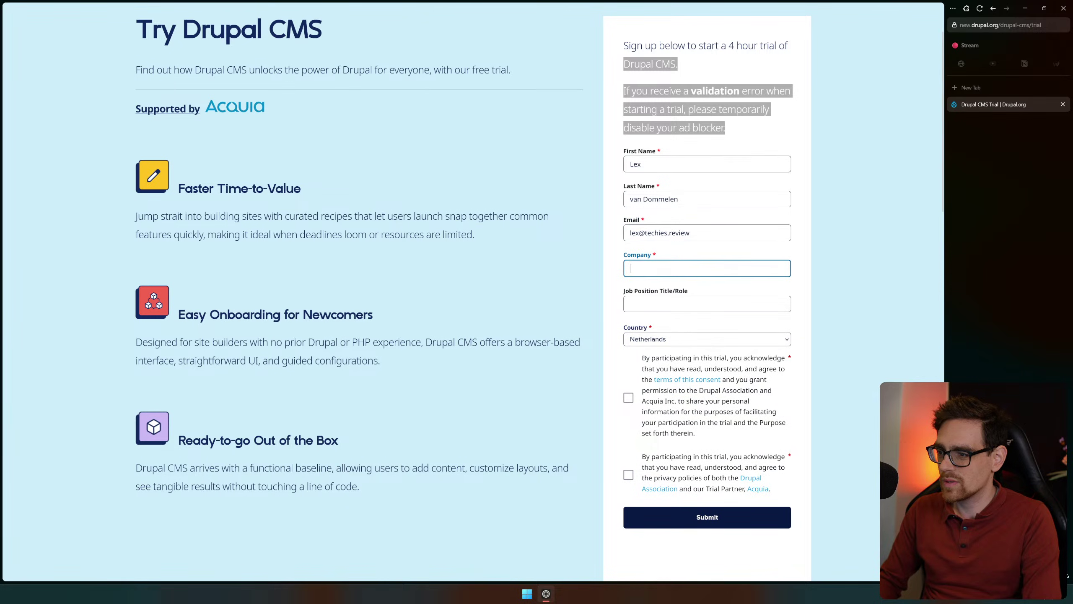
type("Techies REvi")
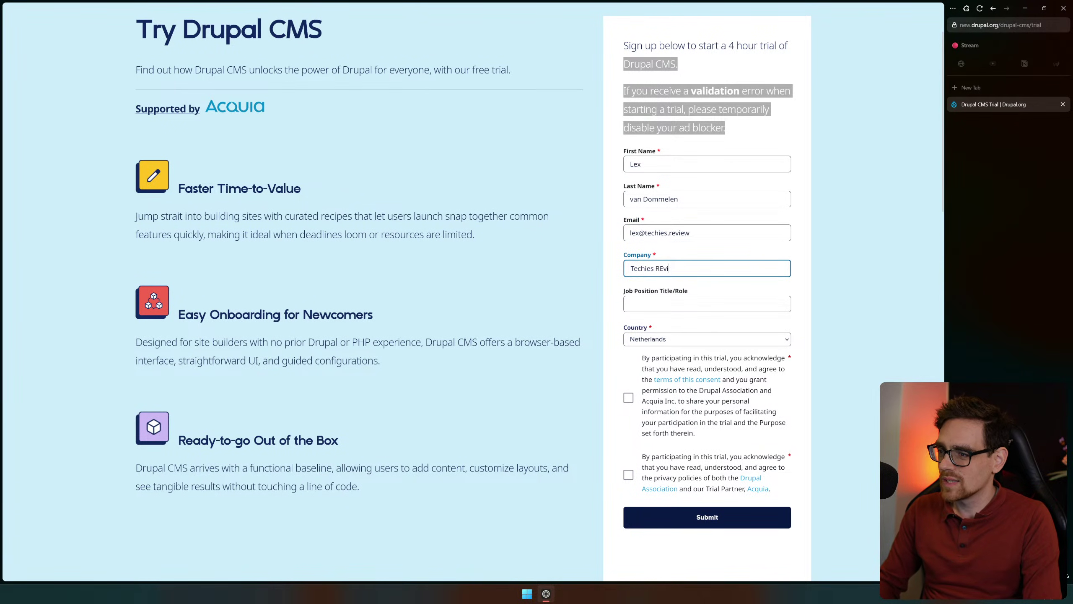
key("BackSpace")
key("BackSpace")
key("BackSpace")
type("eview")
Set the job title to 'Web Creator', replacing the initially typed 'Content Creator'
key("Tab")
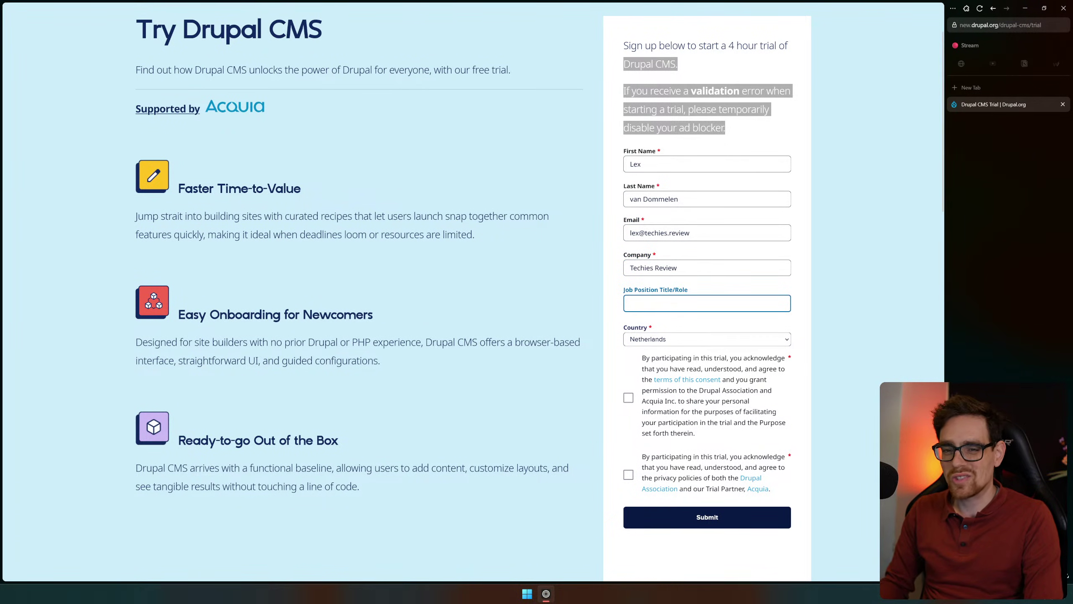
type("Content Creator")
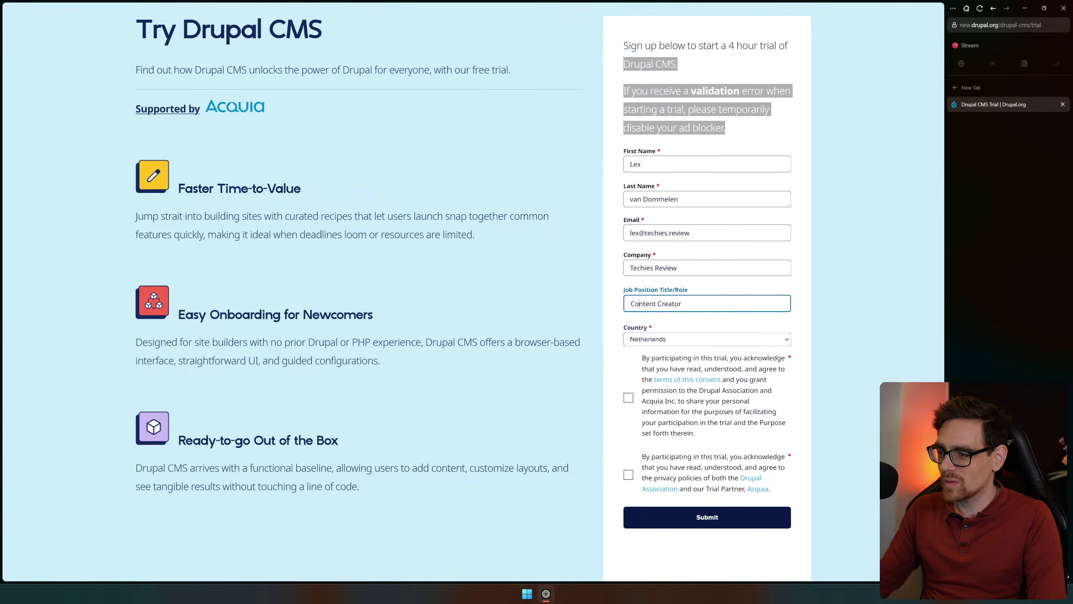
double_click(642, 304)
type("Web")
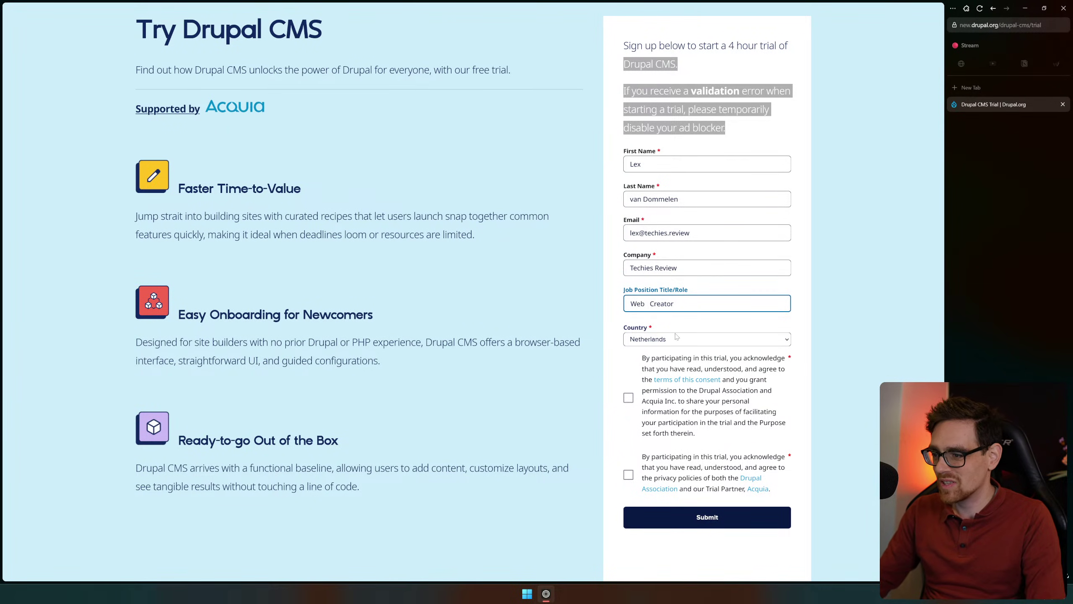
key("BackSpace")
scroll(700, 347, "down", 2)
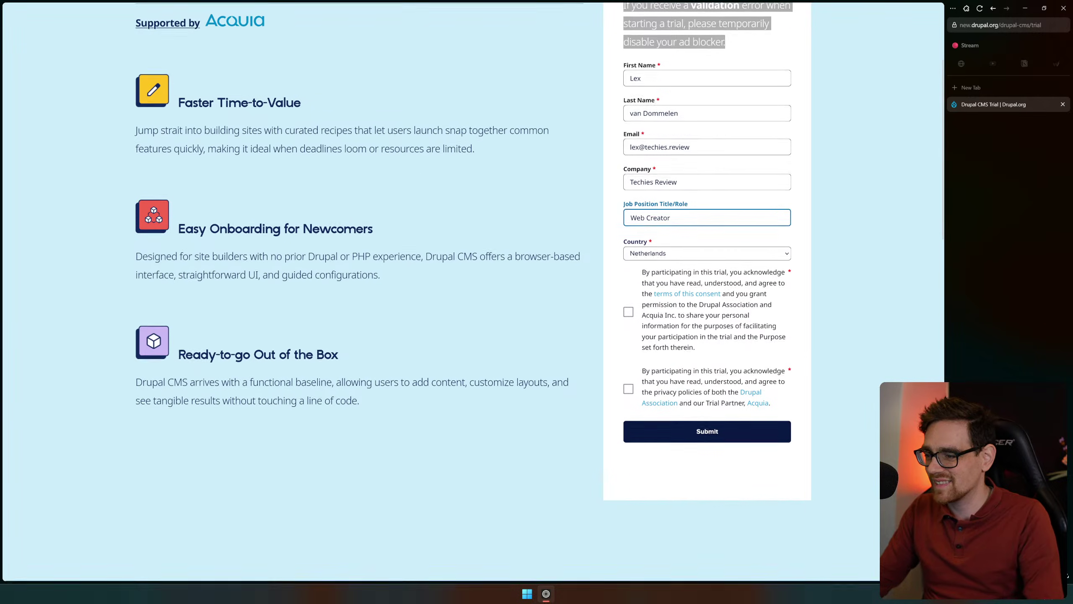
Tick the trial consent and privacy policy checkboxes and submit the sign-up form
left_click(629, 310)
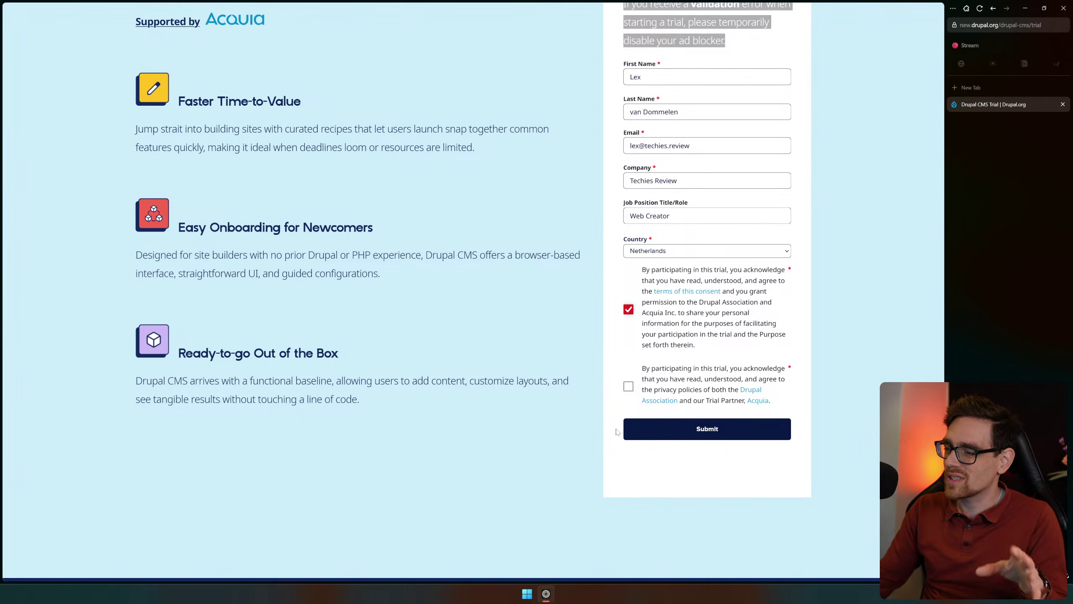
left_click(629, 387)
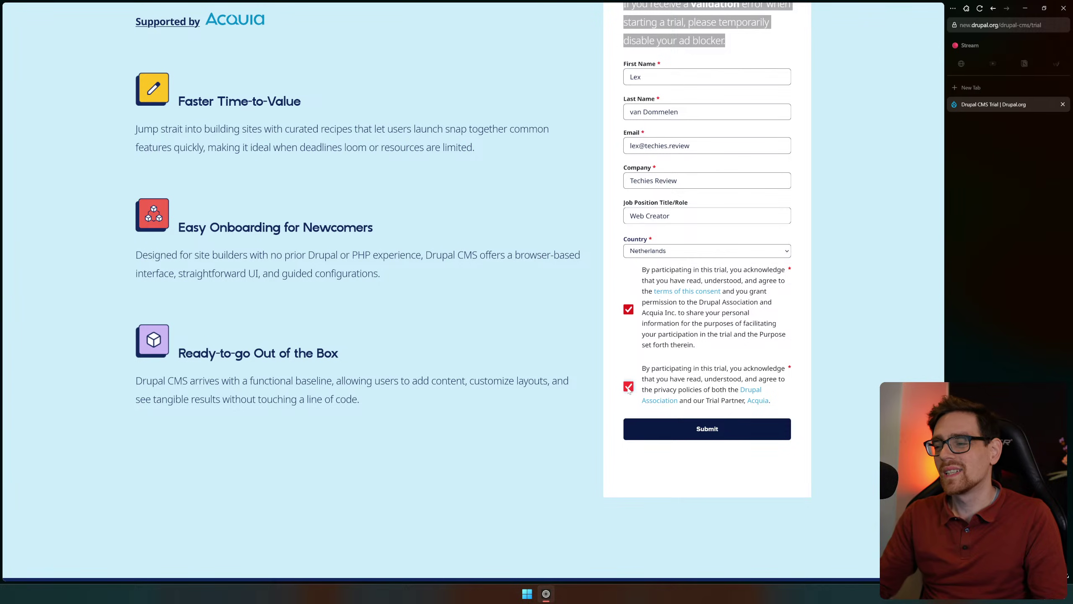
left_click(694, 430)
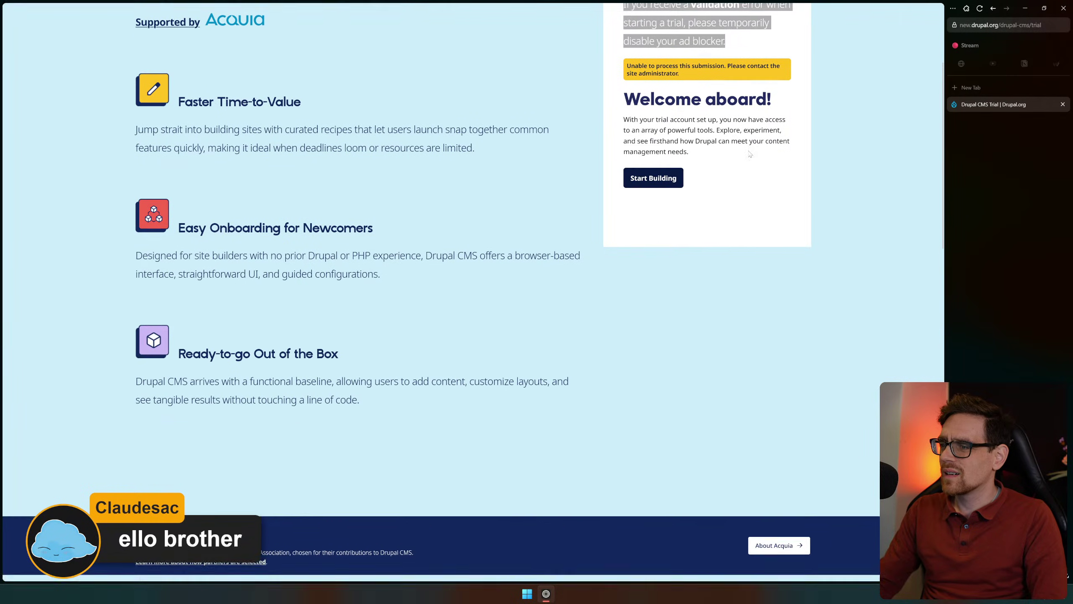
Note the submission error message, then start building the trial site in a new tab
scroll(748, 164, "up", 2)
left_click_drag(679, 152, 776, 152)
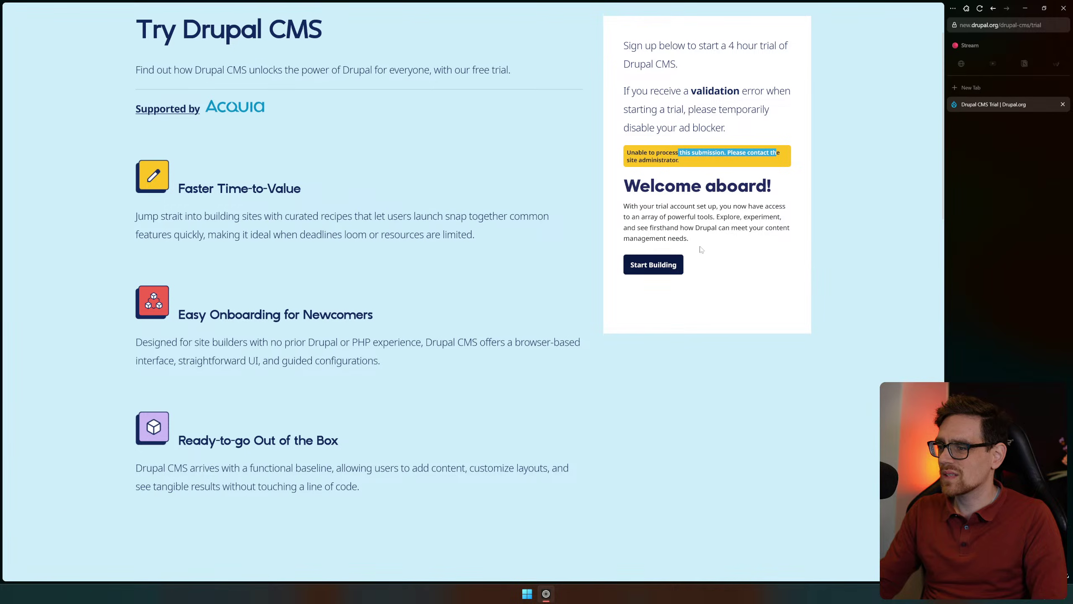
left_click(657, 266)
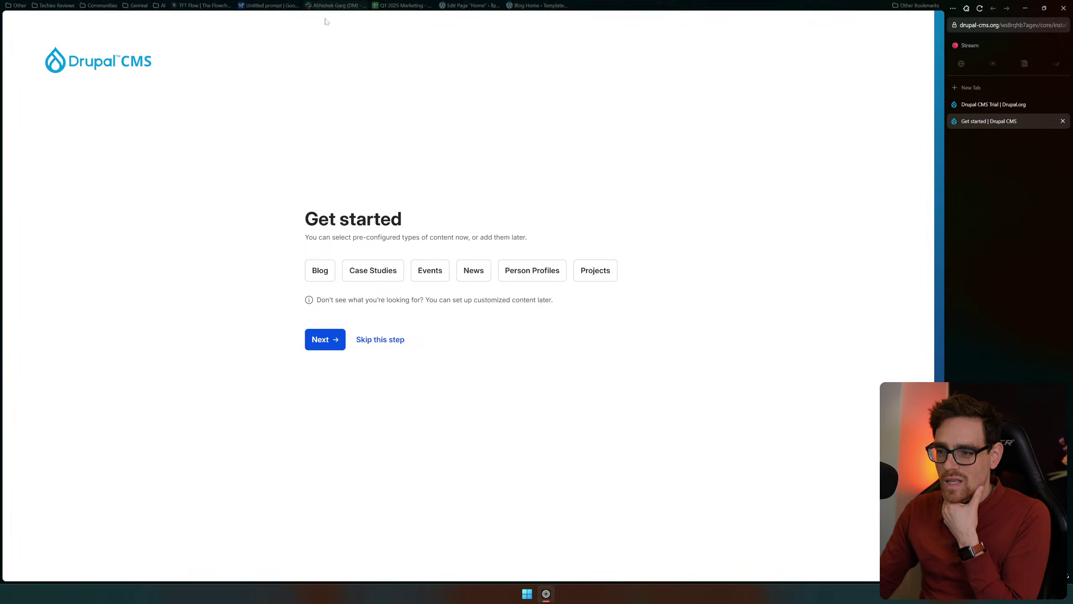
Pick Blog, Case Studies and Projects on the Get started page and proceed with Next
triple_click(475, 212)
left_click_drag(475, 211, 582, 246)
left_click(590, 250)
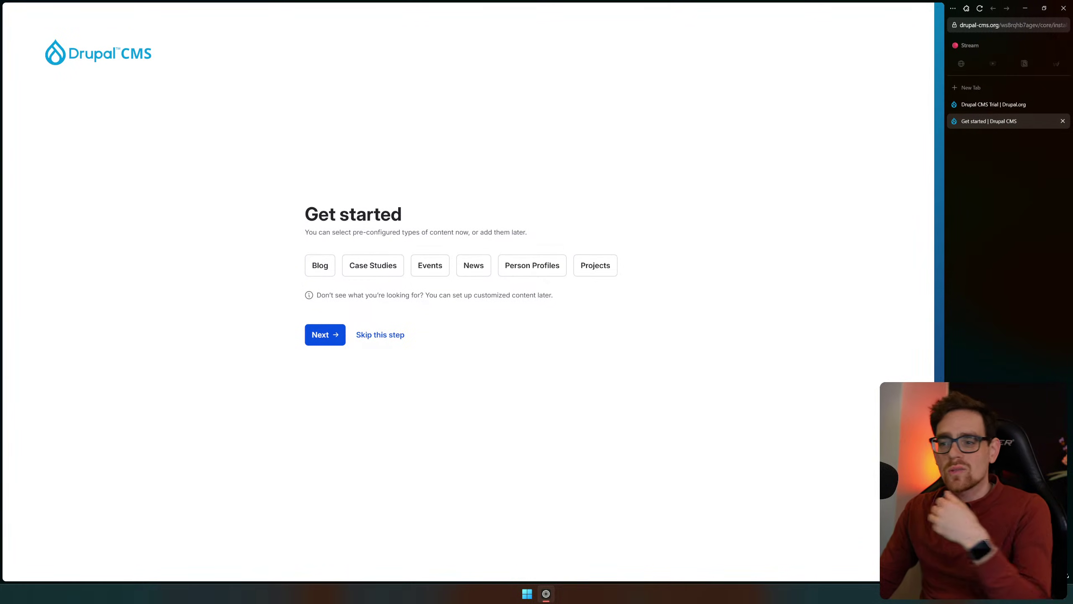
left_click(321, 270)
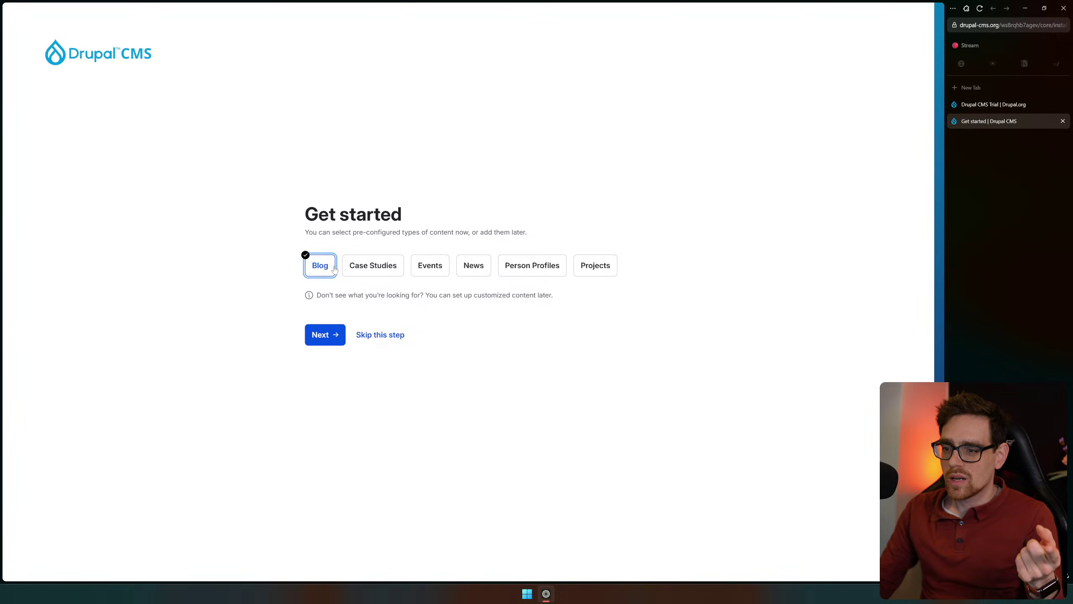
left_click(373, 272)
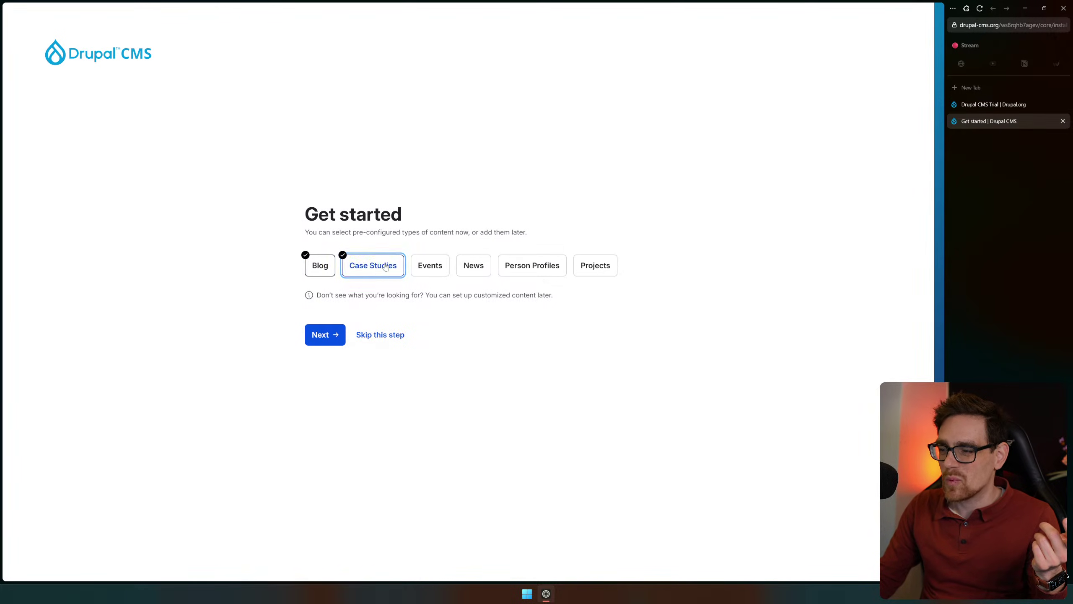
left_click(596, 273)
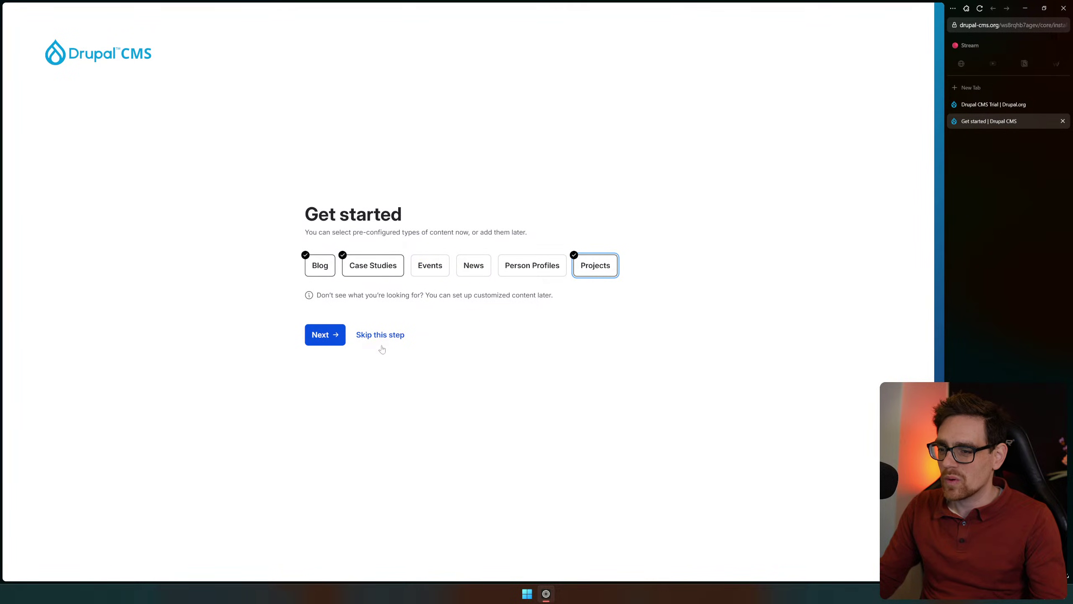
left_click(325, 335)
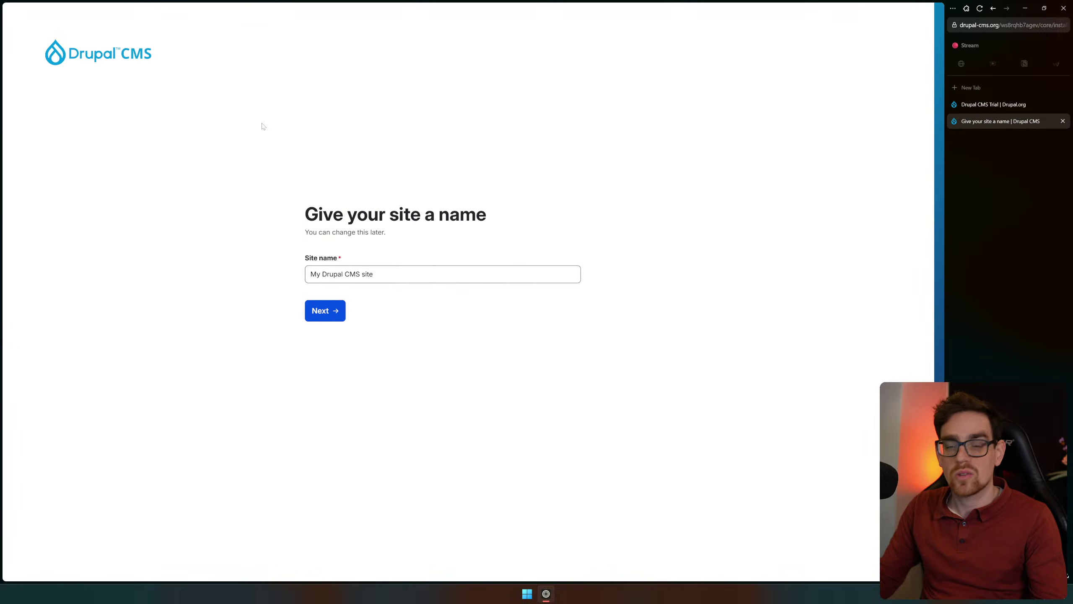
Replace the default site name with 'Techies Reviews', fixing typos, and submit it
left_click(479, 274)
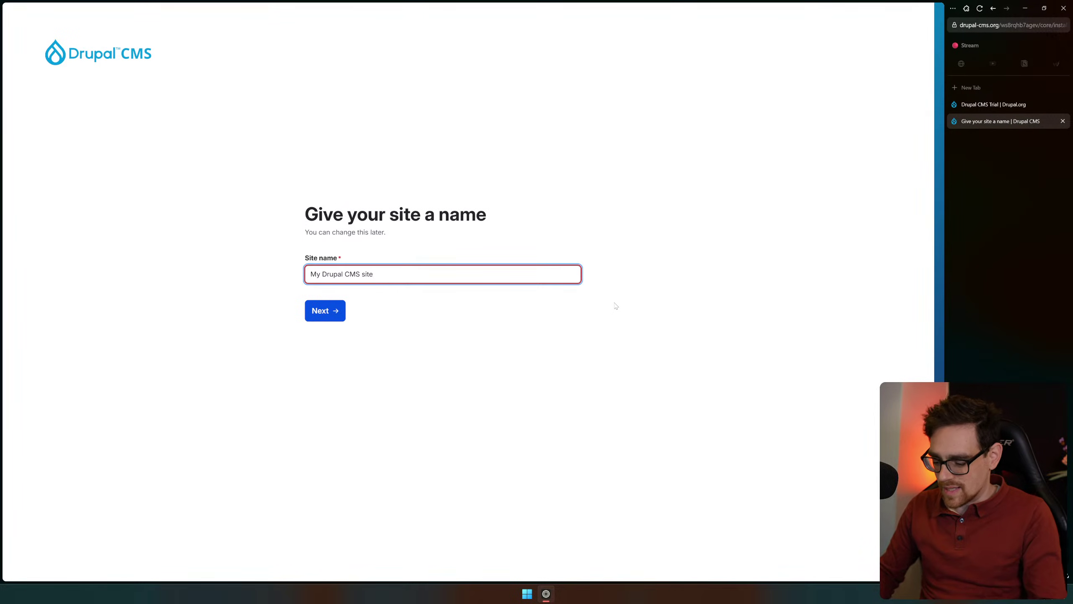
type("Techei")
key("BackSpace")
key("BackSpace")
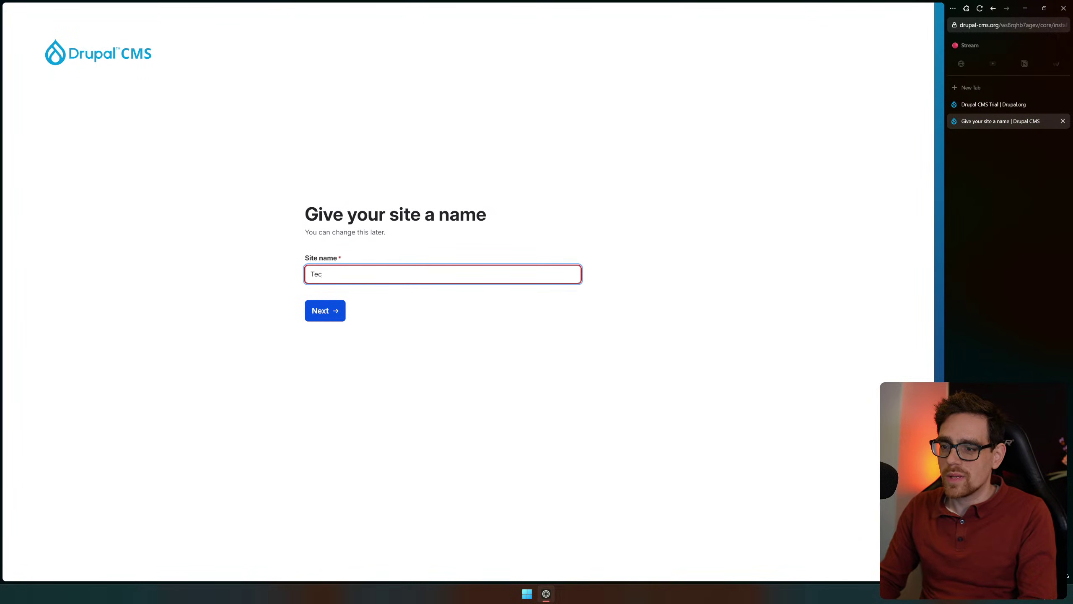
type("ies Review")
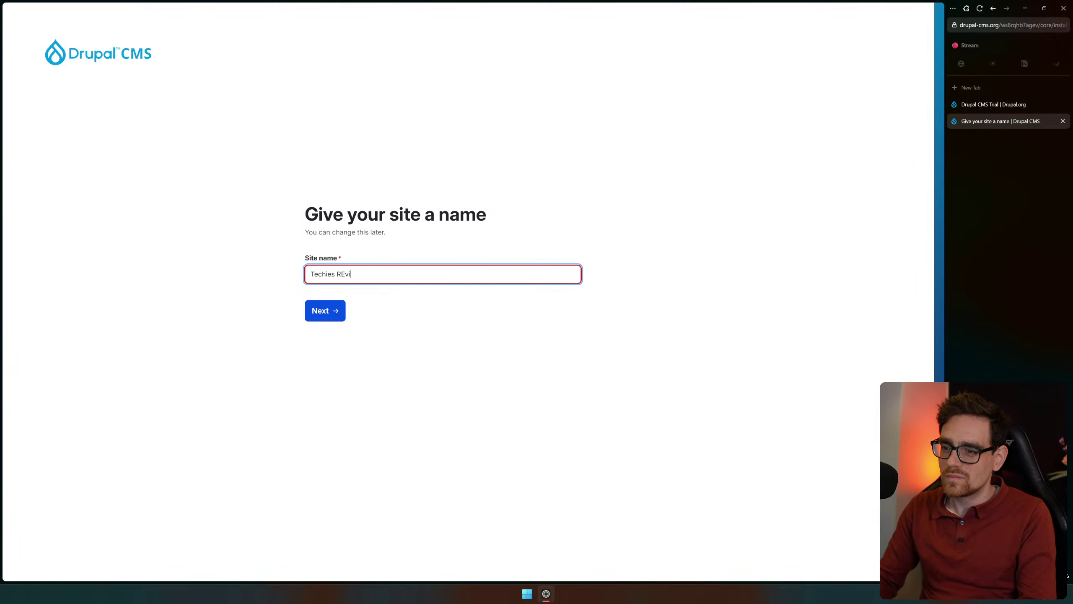
key("BackSpace")
key("BackSpace")
key("BackSpace")
key("BackSpace")
type("views")
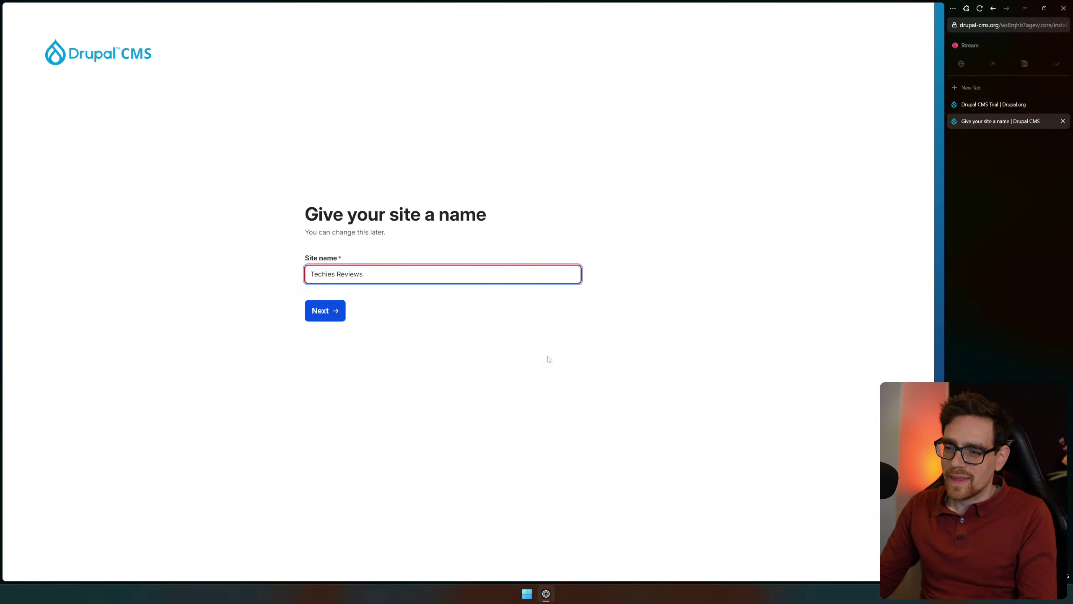
key("ctrl+a")
left_click(387, 358)
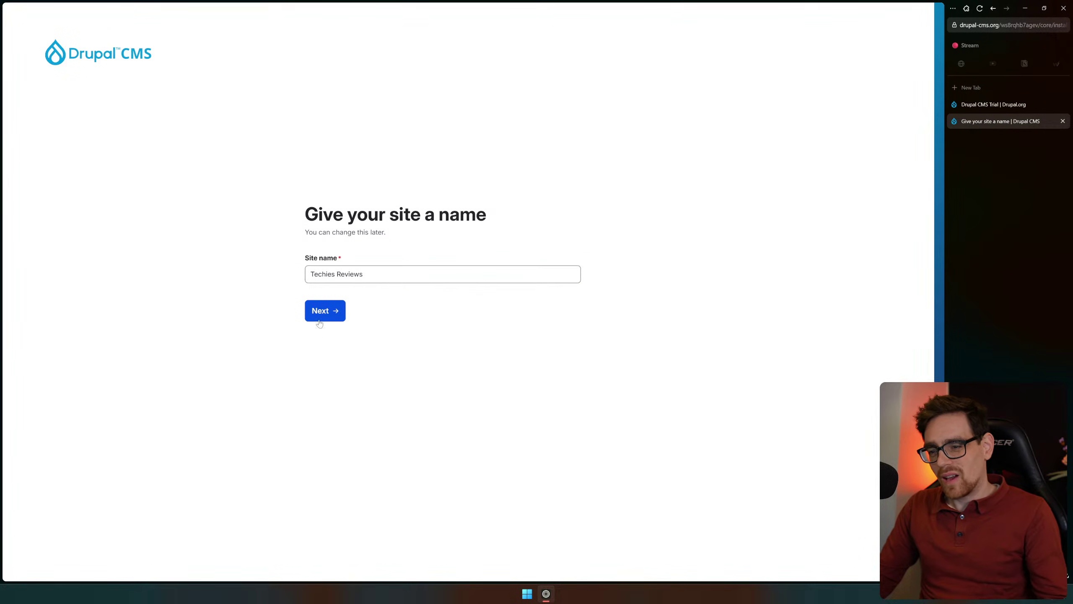
left_click(330, 310)
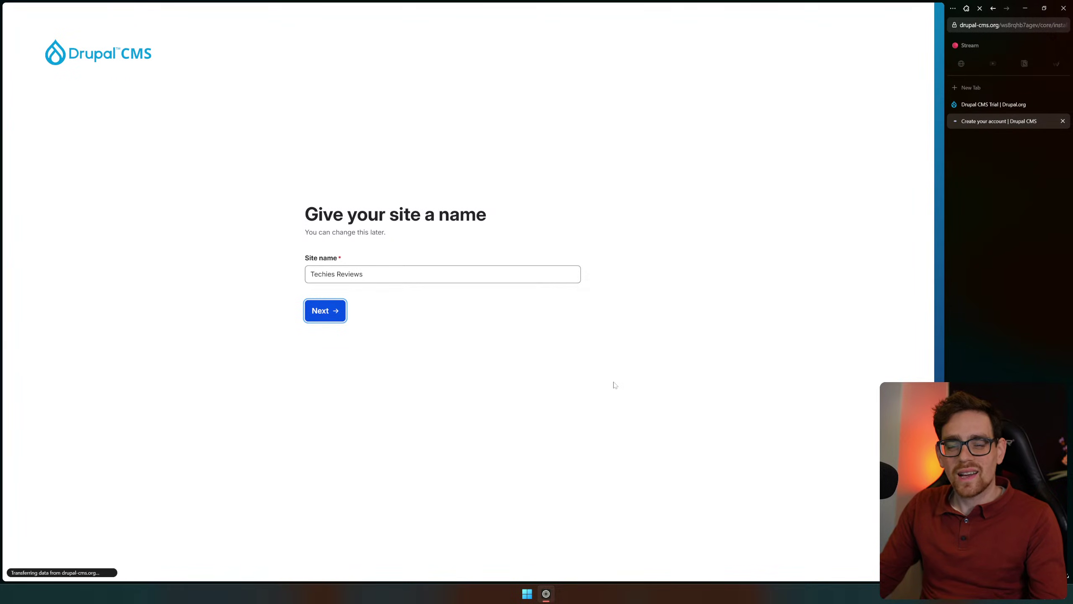
Enter the administrator account's e-mail address and move to the password field
left_click(442, 274)
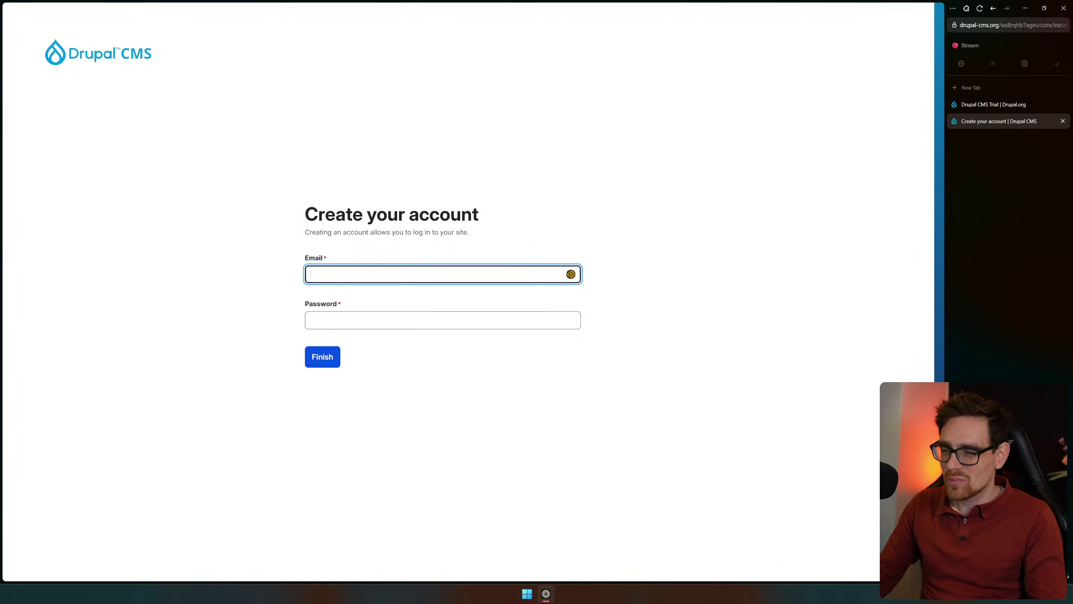
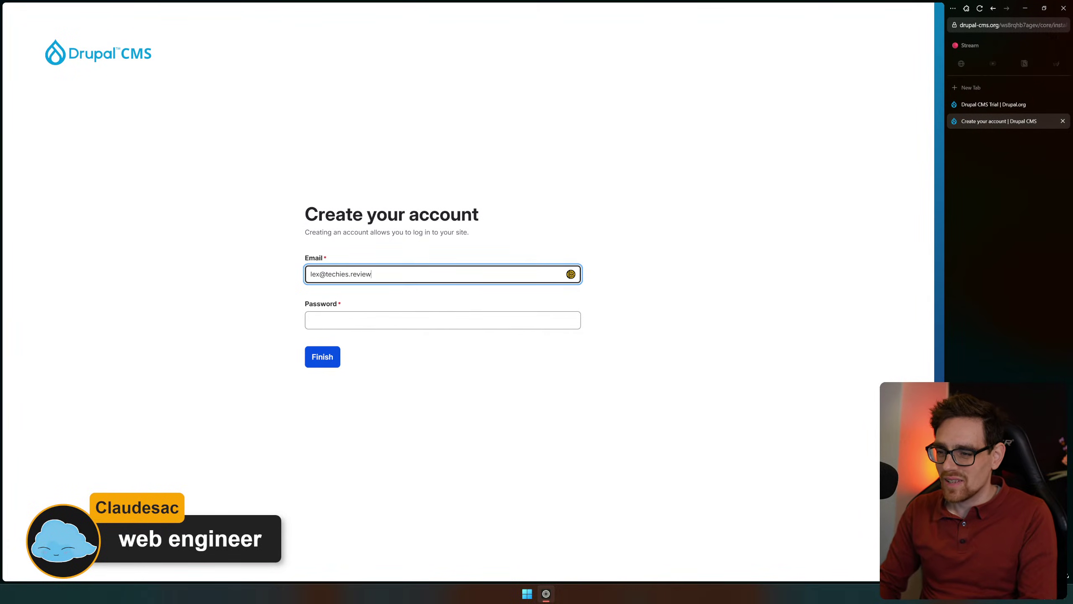
key("Tab")
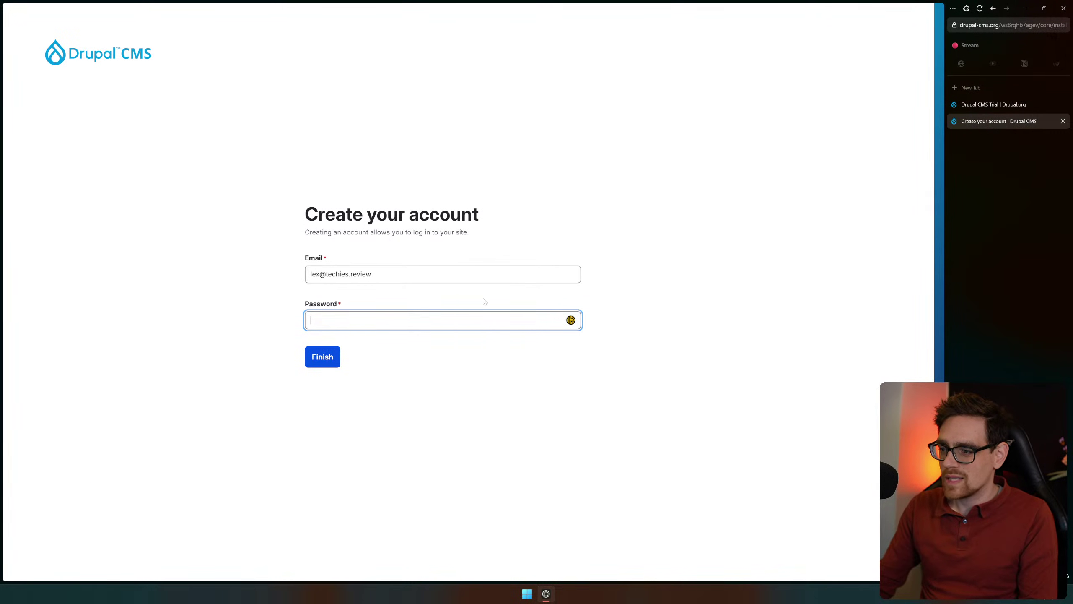
Fill the account password using the Keeper password manager extension
left_click(571, 320)
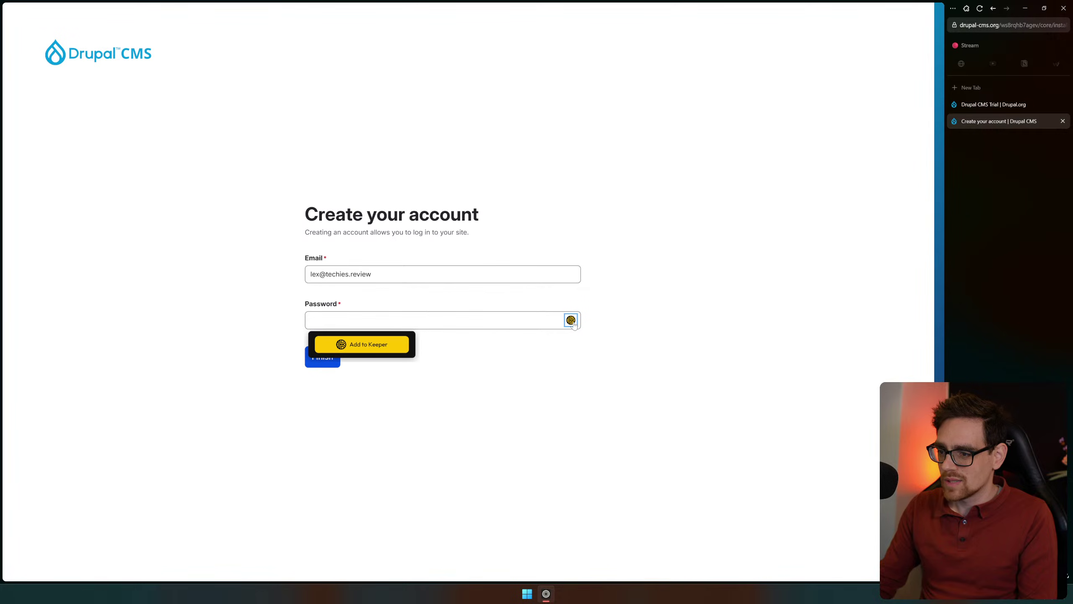
left_click(966, 8)
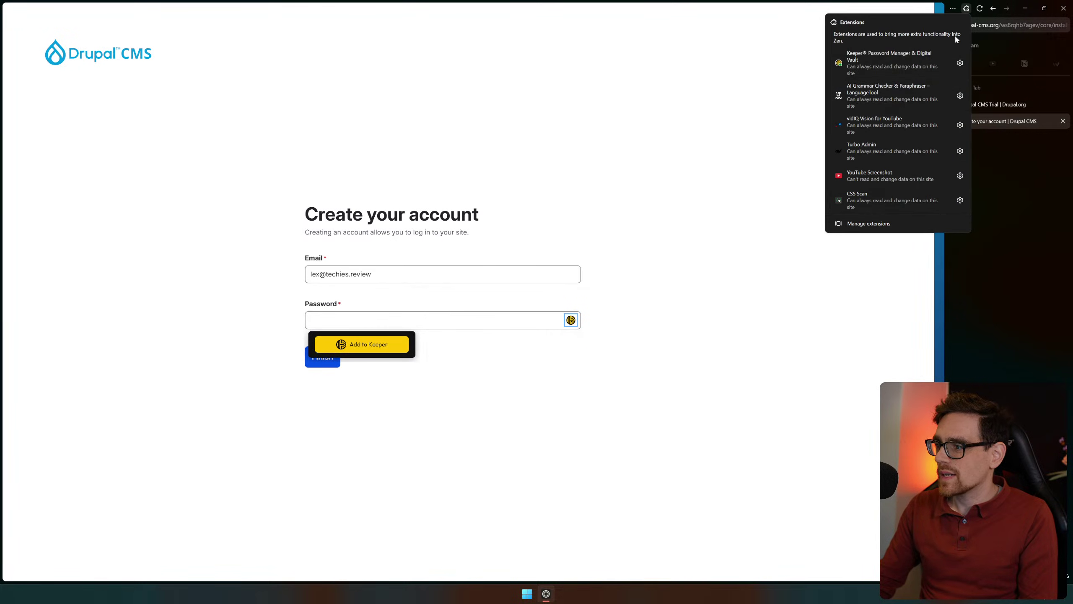
left_click(899, 61)
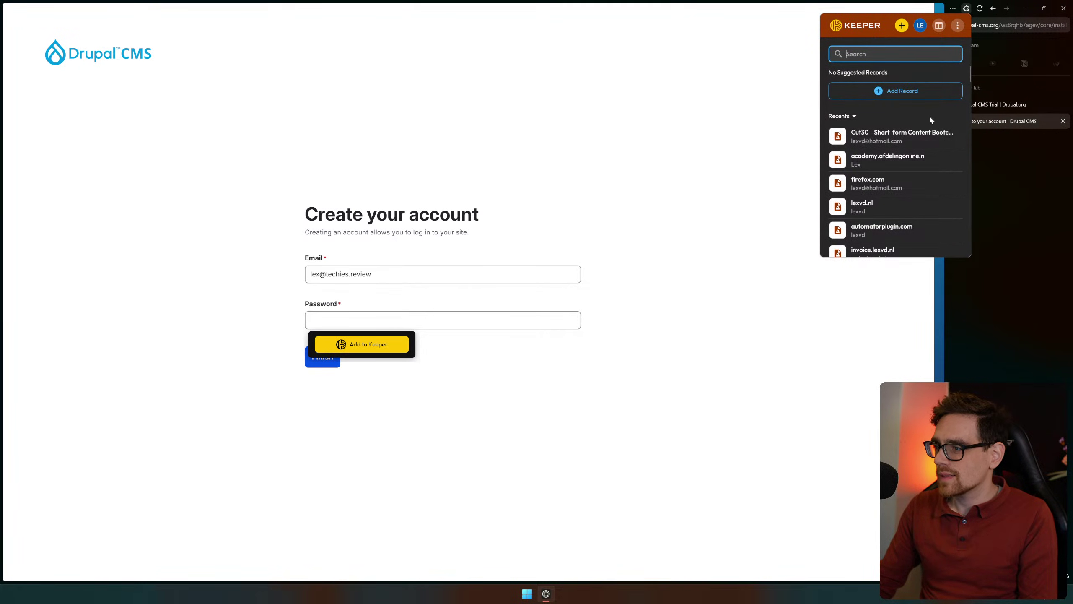
left_click(1030, 215)
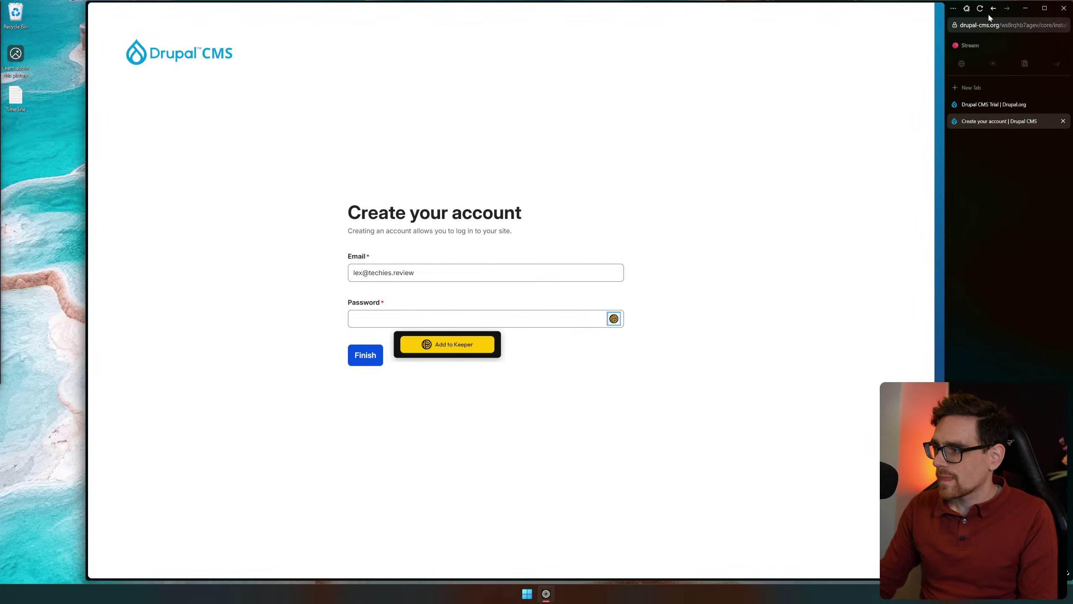
left_click(967, 8)
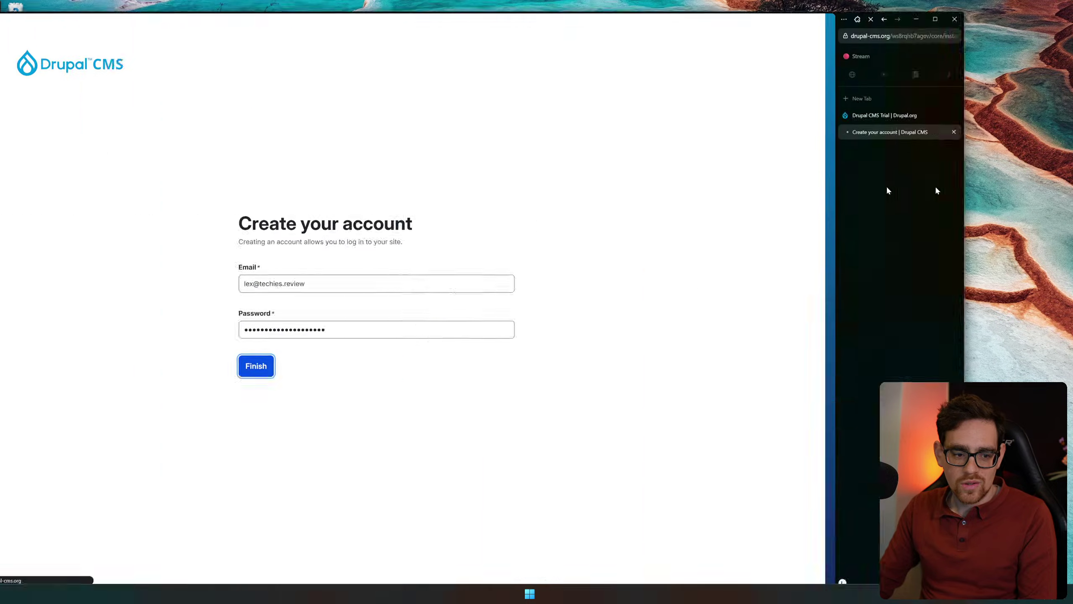
Finish account creation and decline Keeper's offer to save the password
key("ctrl+t")
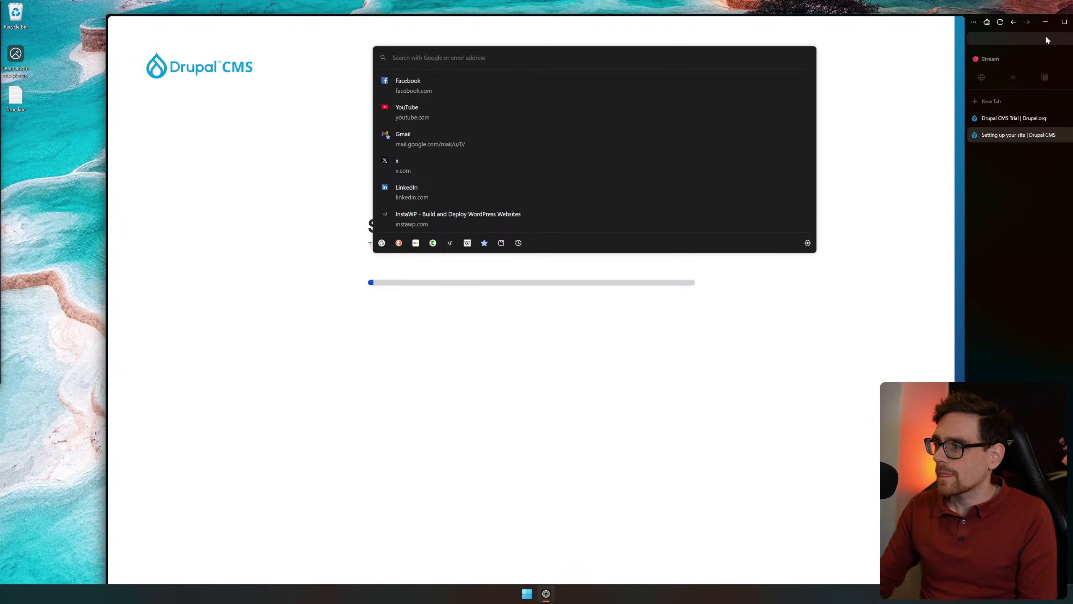
left_click(1064, 21)
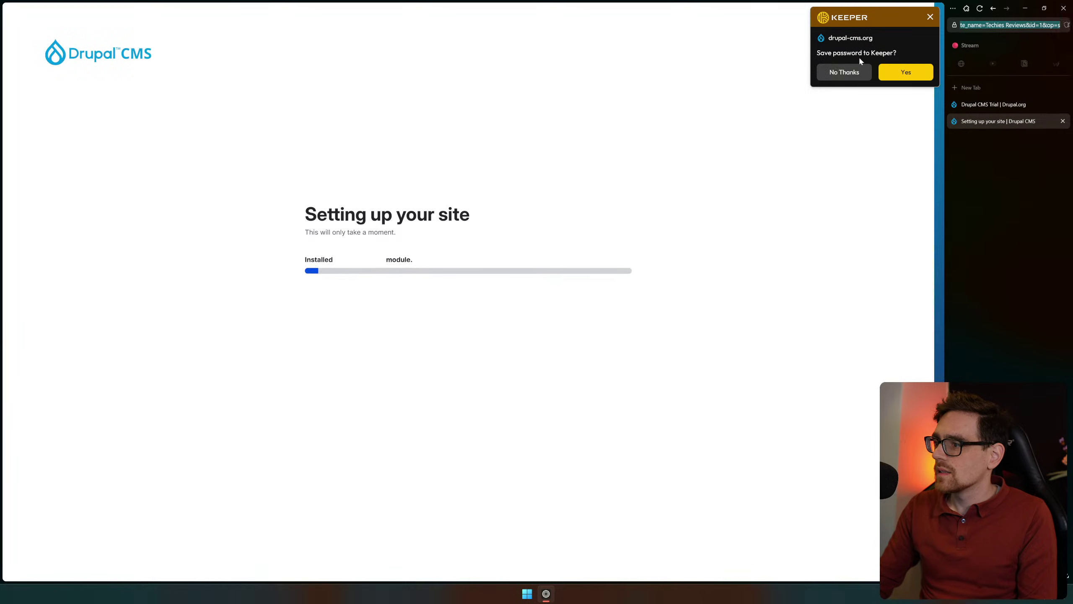
left_click(839, 74)
Search Windows for Notepad while the site installation runs, without opening it
key("super")
type("notepad")
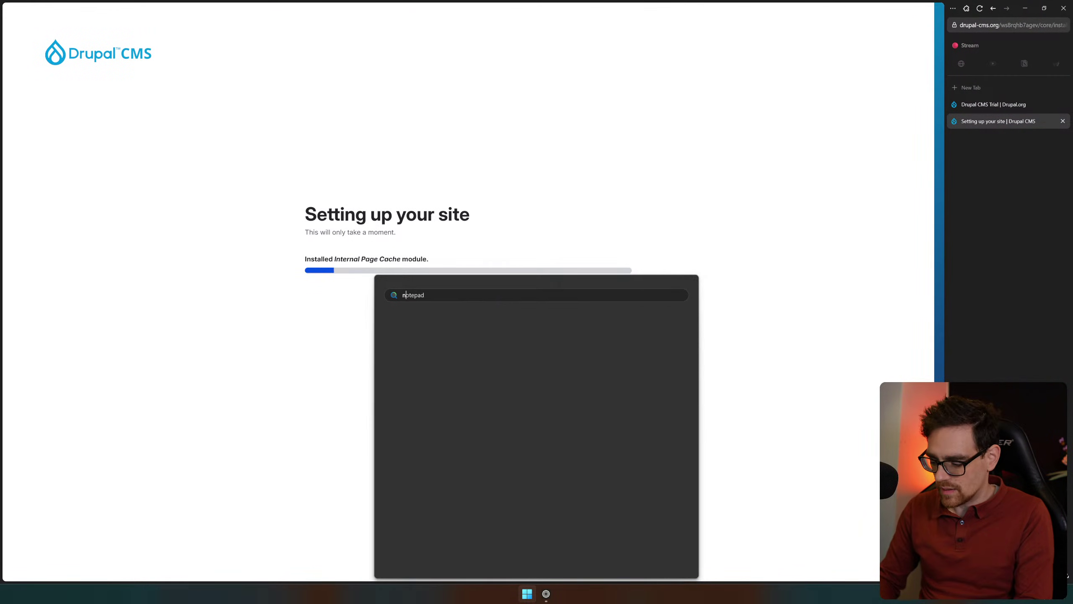
key("Return")
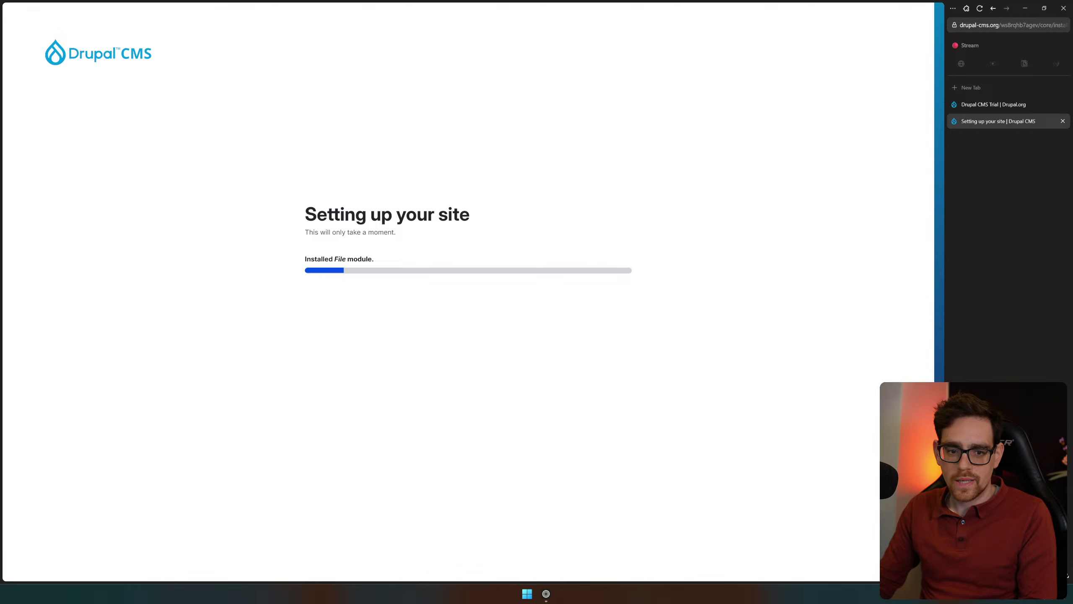
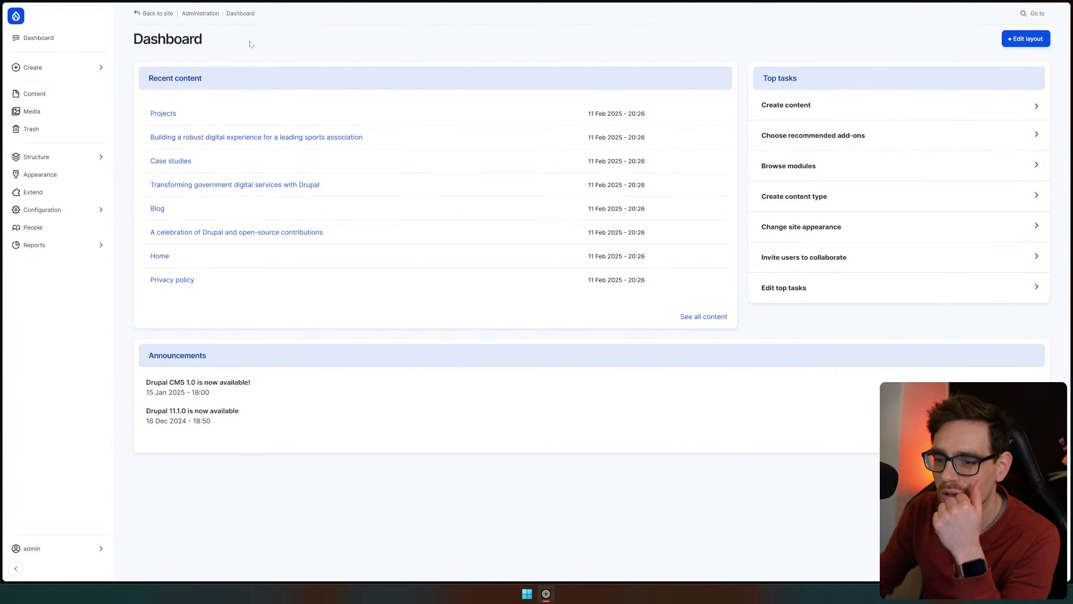
Start a new blog post from the Create menu and step through its Title, Description and Content fields
left_click(106, 64)
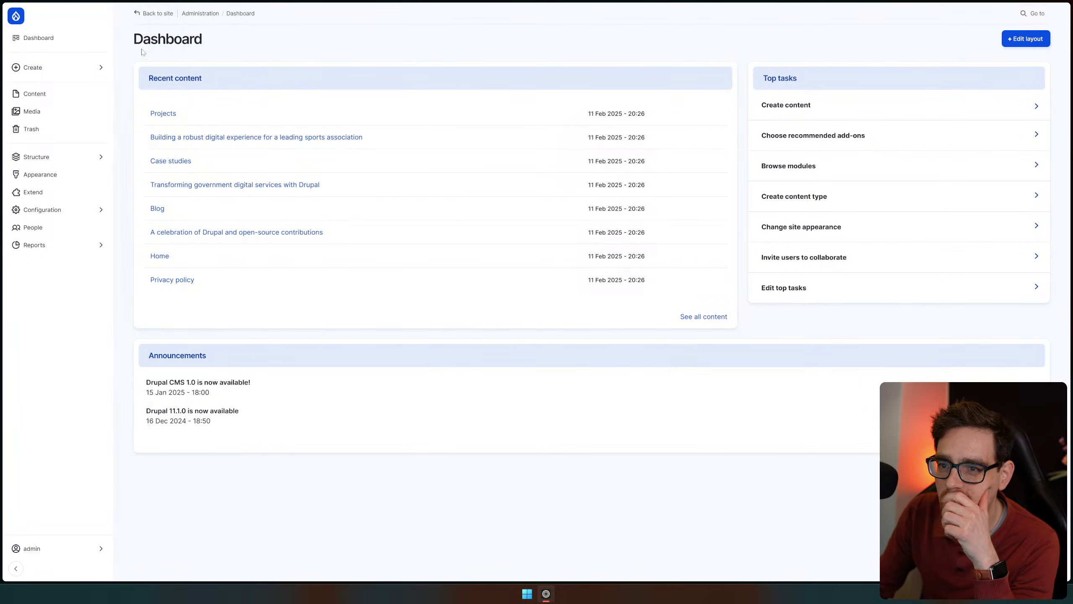
mouse_move(68, 68)
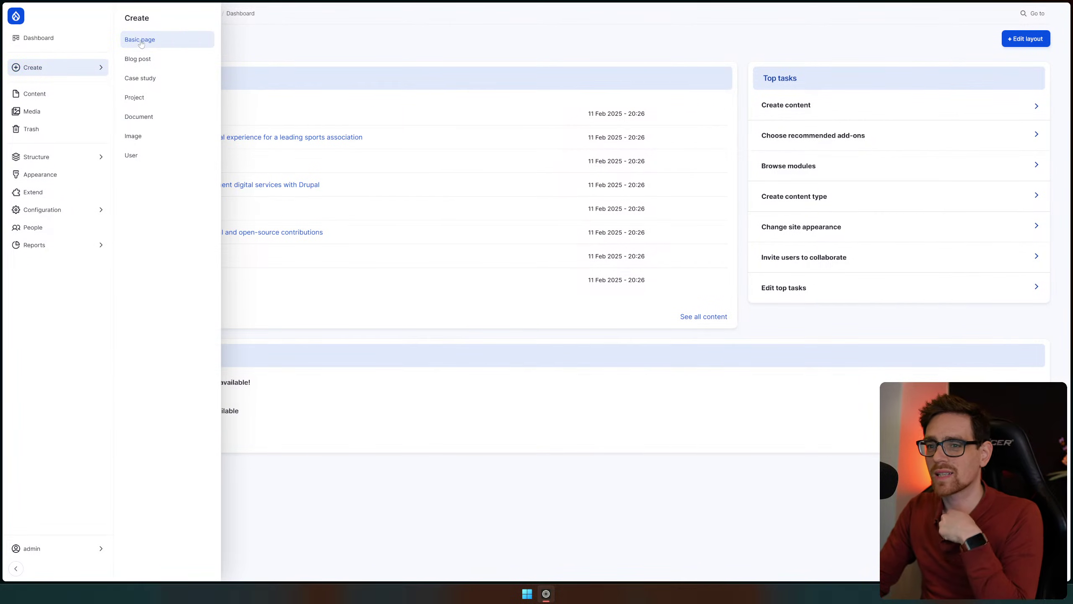
left_click(162, 61)
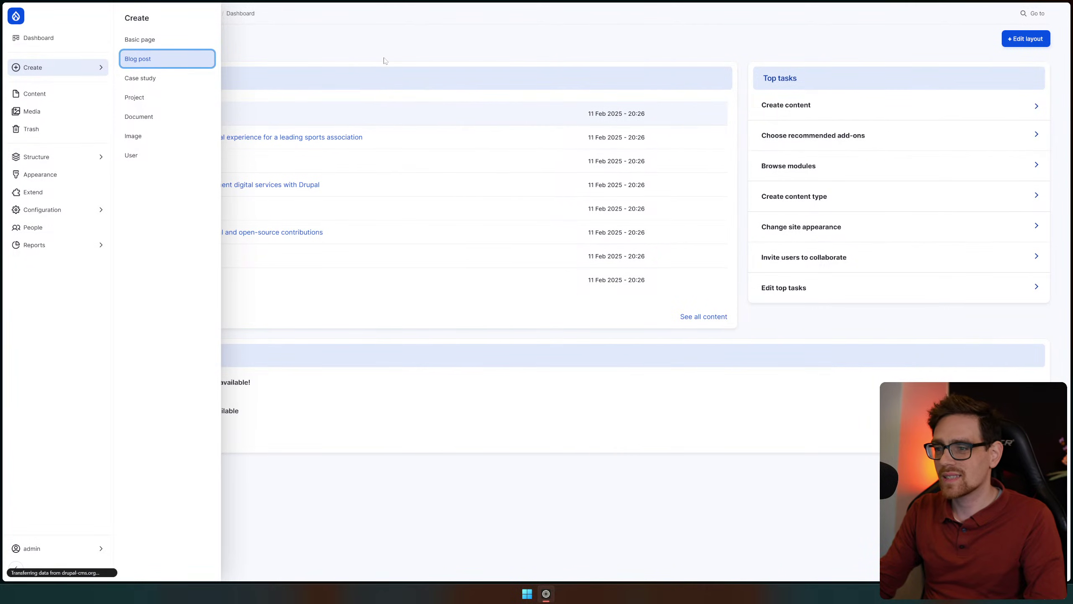
key("Tab")
key("Tab")
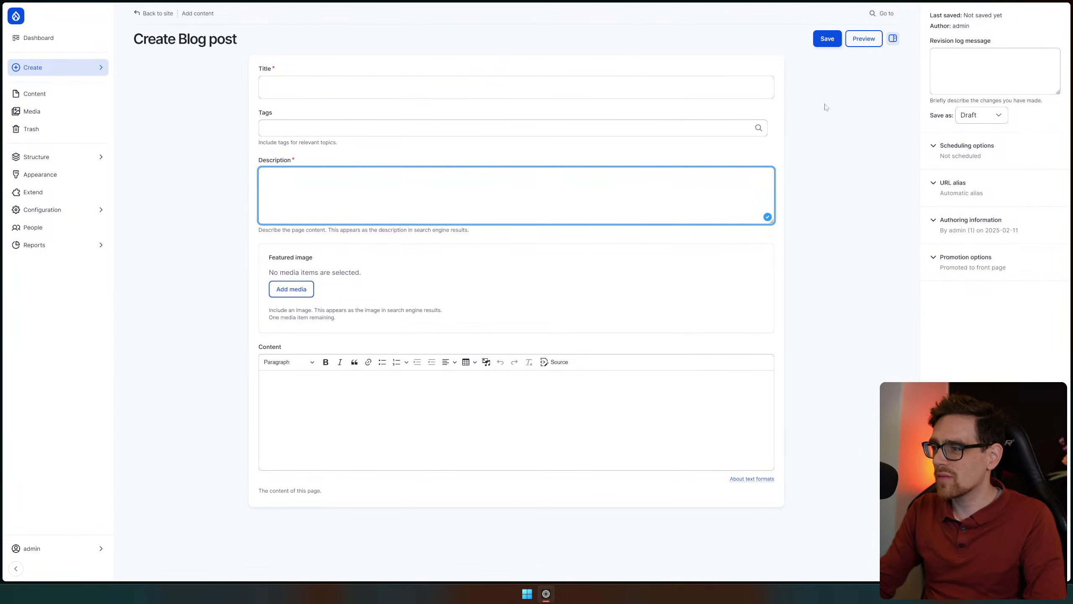
key("shift+Tab")
key("shift+Tab")
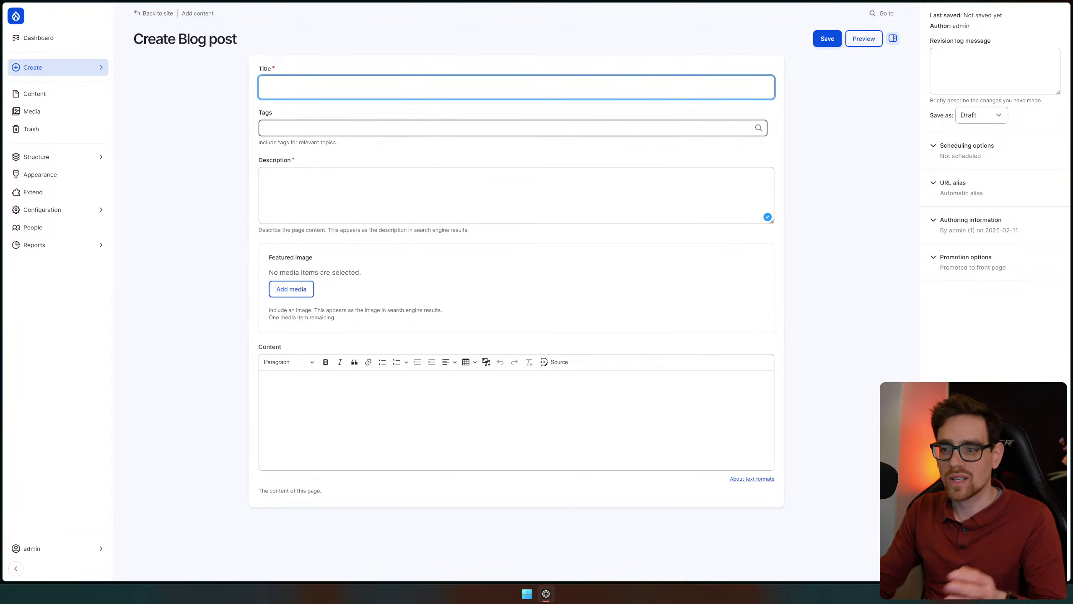
left_click(363, 403)
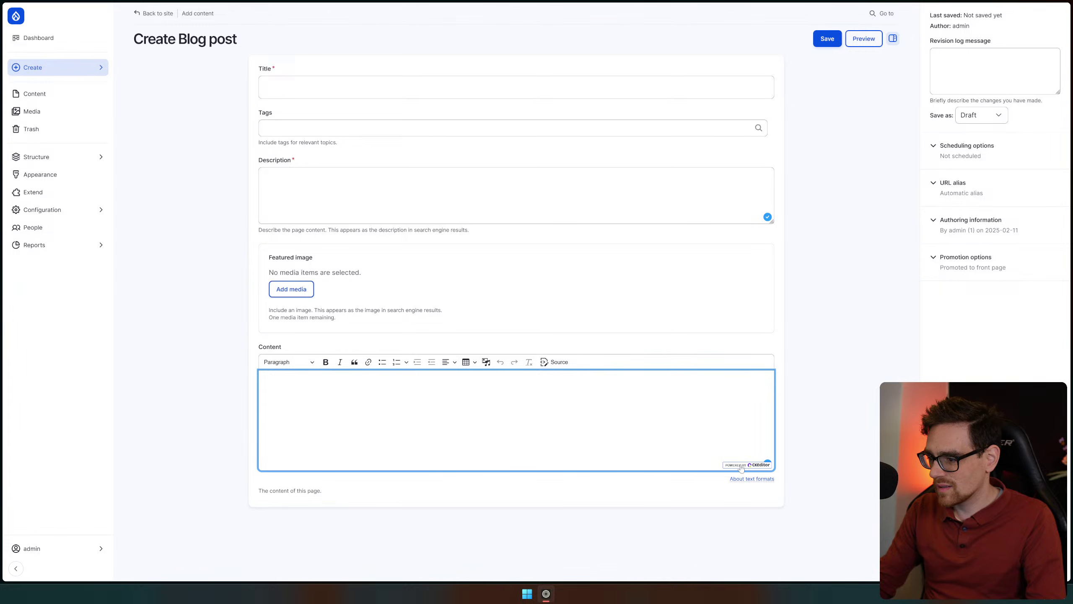
View the Powered by CKEditor page, try its AI assistant on the heading, then close that tab
left_click(754, 467)
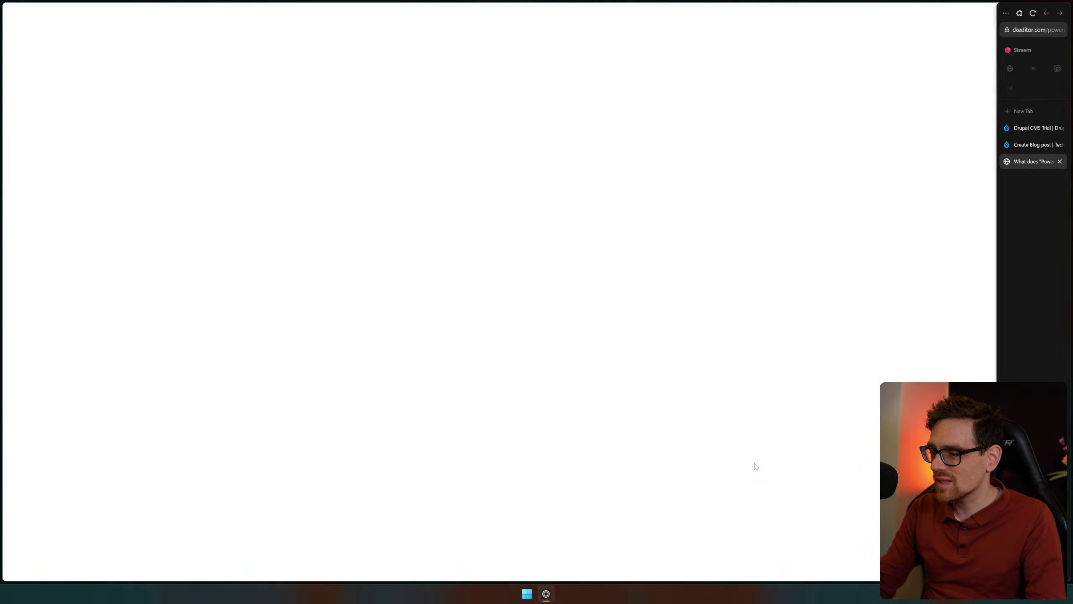
left_click_drag(367, 115, 470, 121)
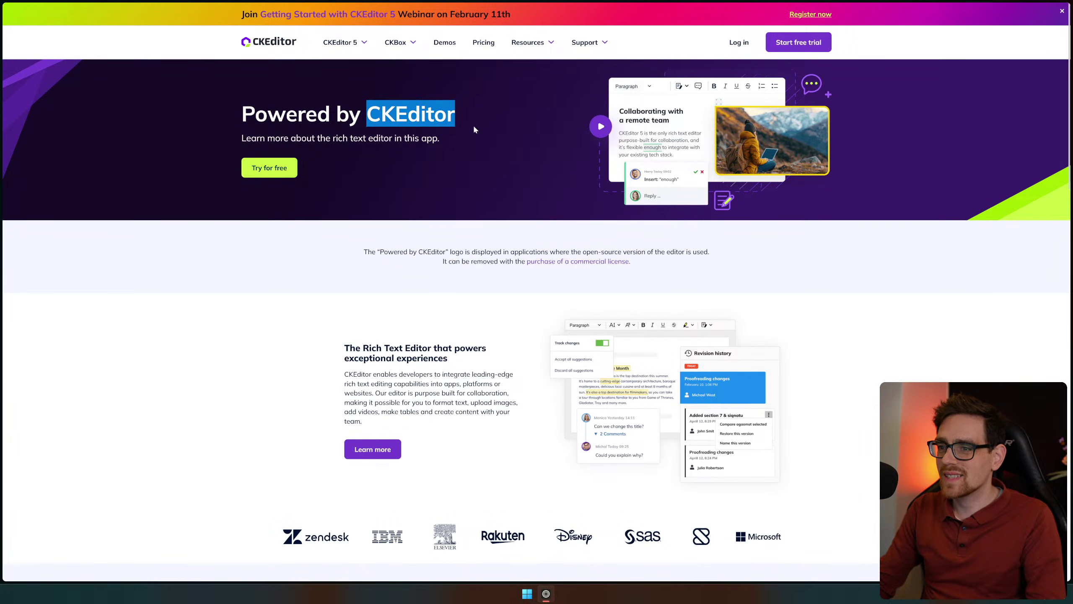
left_click(498, 191)
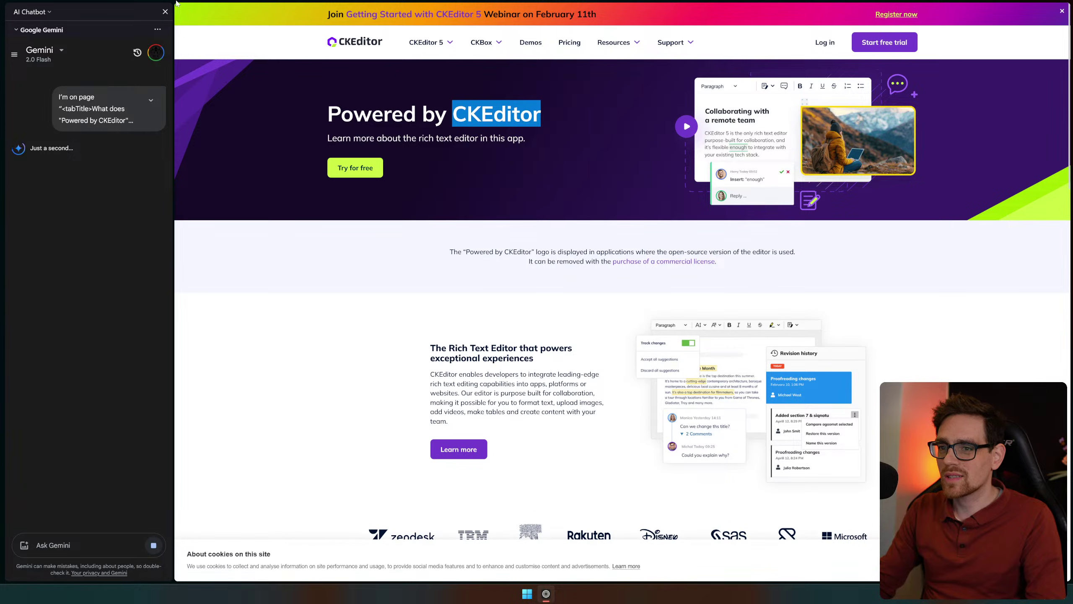
left_click(165, 11)
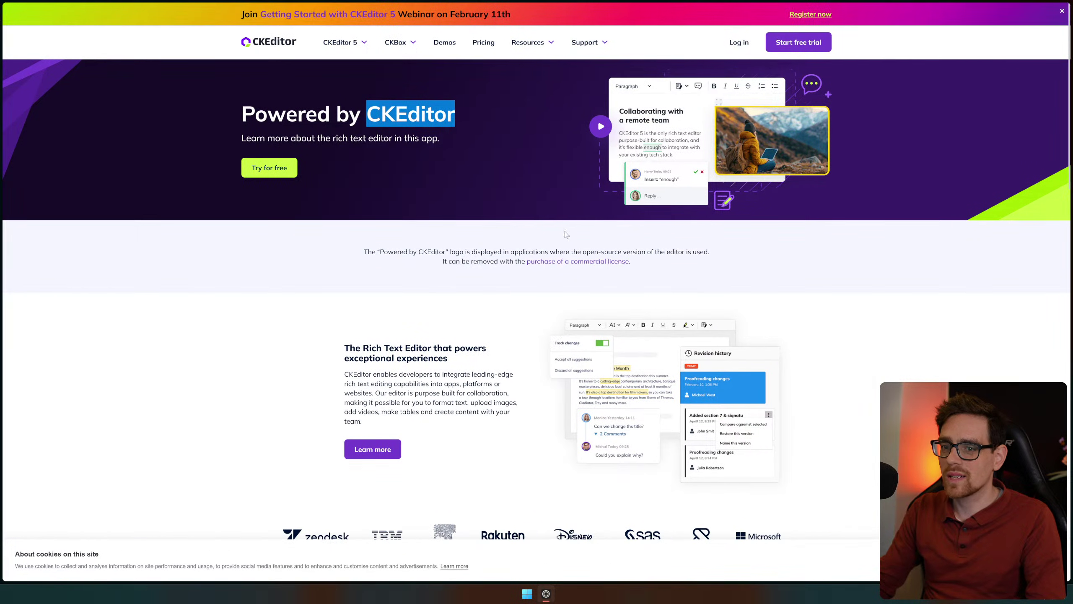
mouse_move(1036, 204)
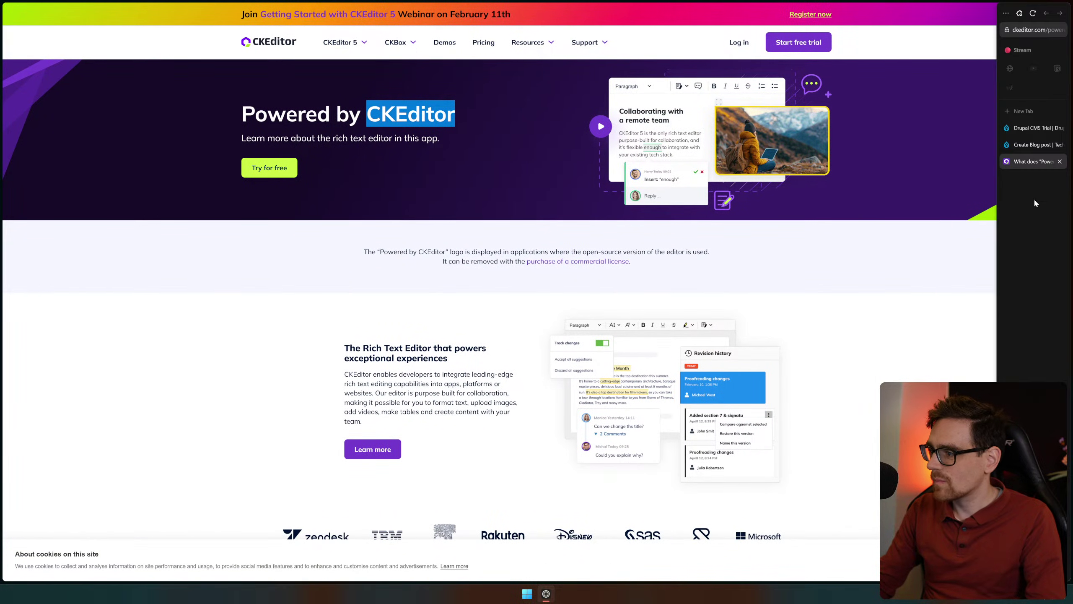
middle_click(1048, 166)
Fill in the post's description and set the Content to 'Testing this thing out'
left_click(297, 86)
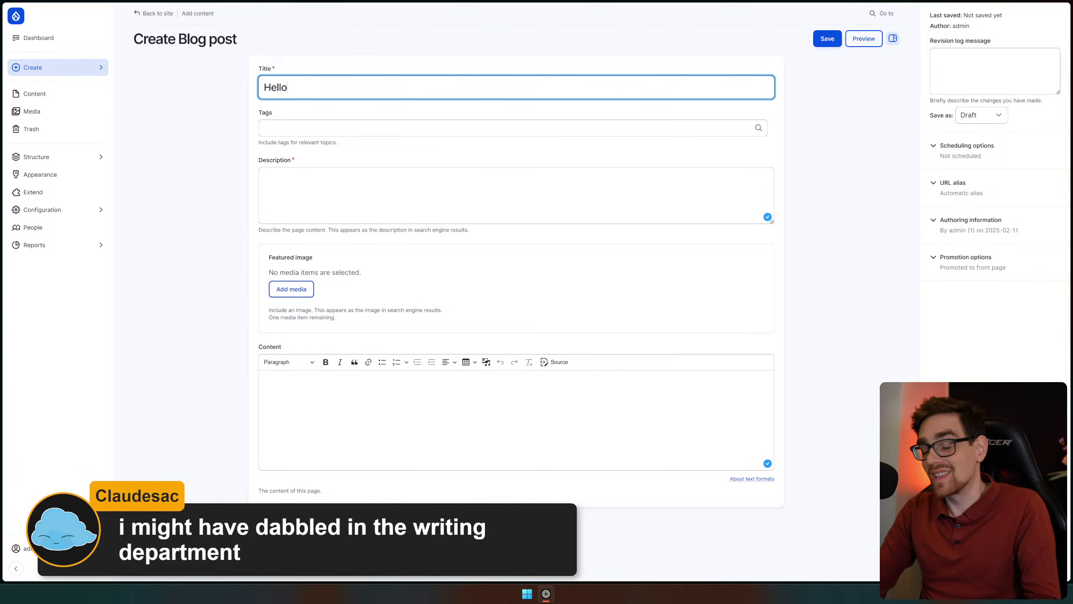
key("Tab")
key("Return")
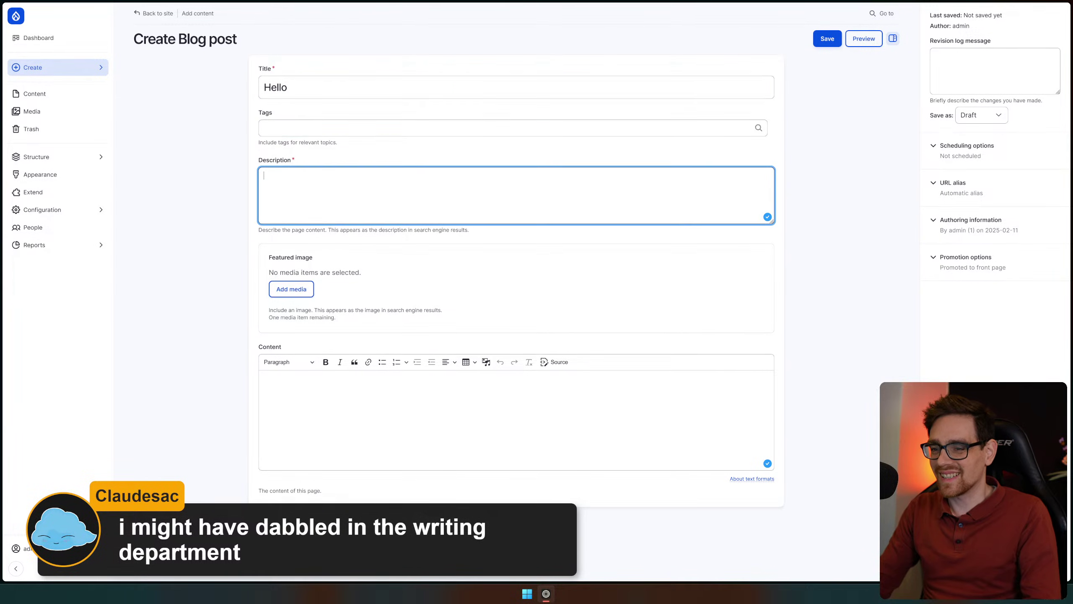
type("Hello World!")
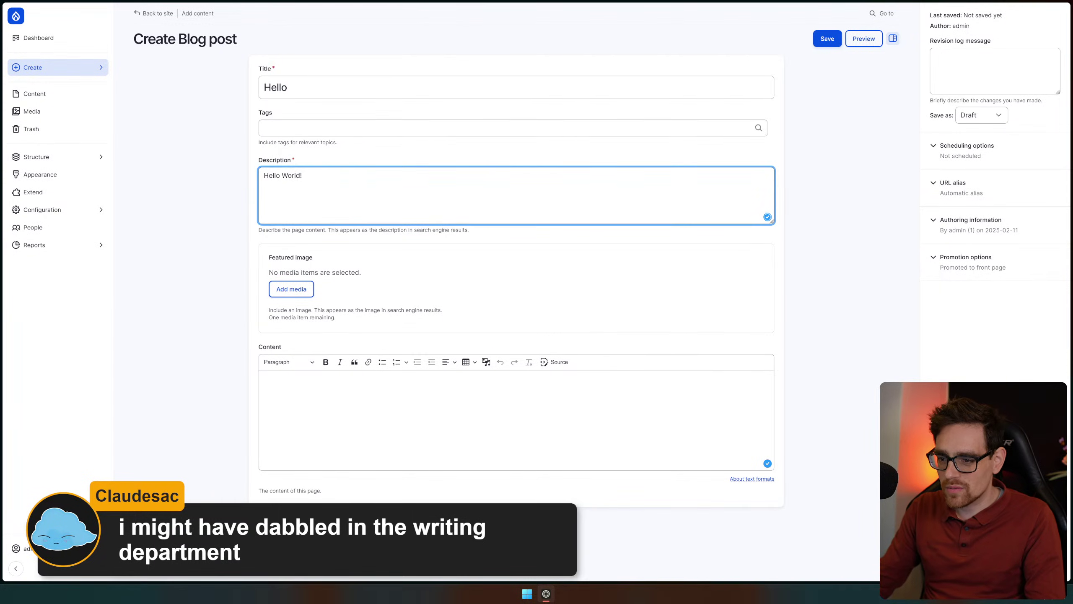
left_click(554, 414)
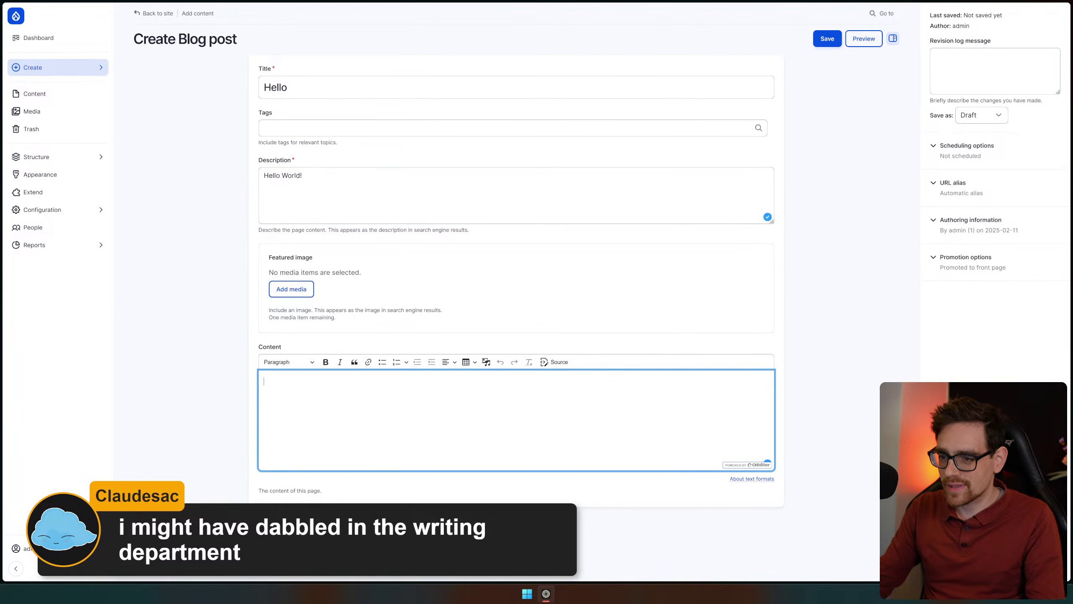
type("Testing this thi")
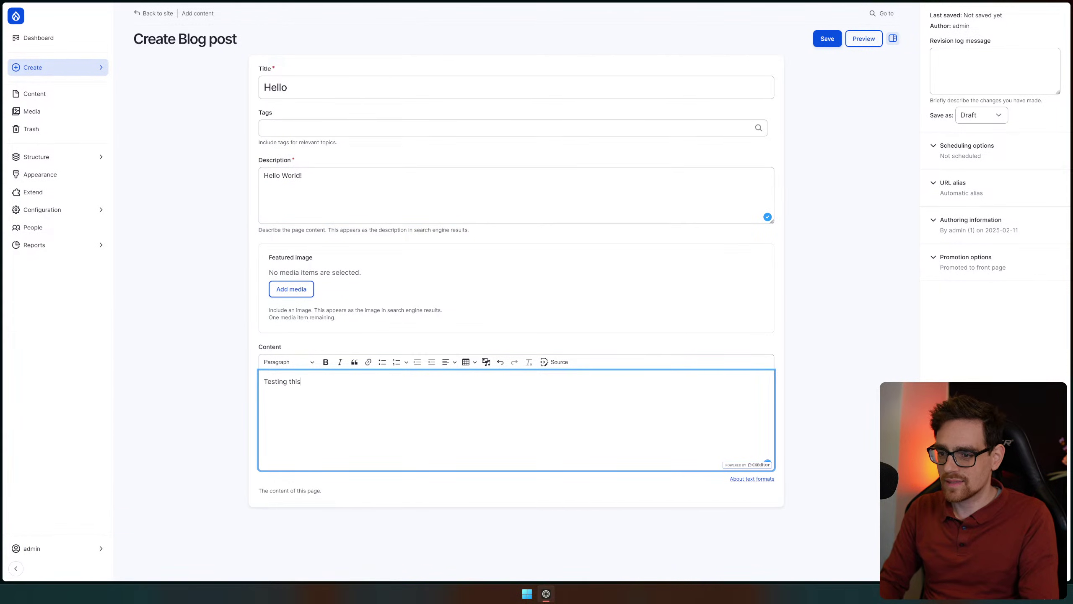
type("ng out")
Attach drupal-cms-hero.png as the featured image and save the blog post
left_click(298, 290)
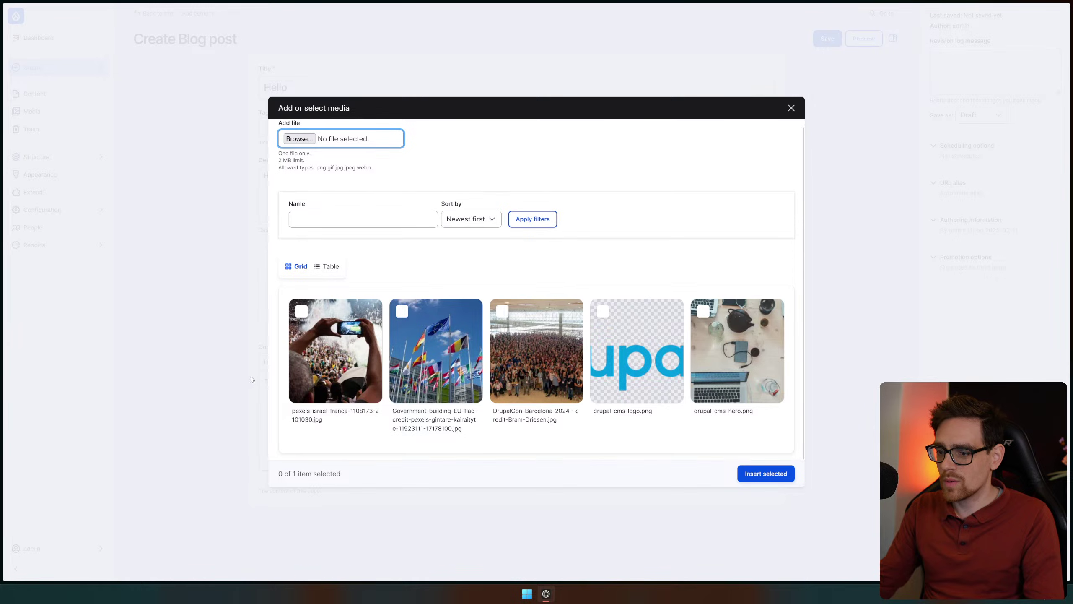
left_click(726, 387)
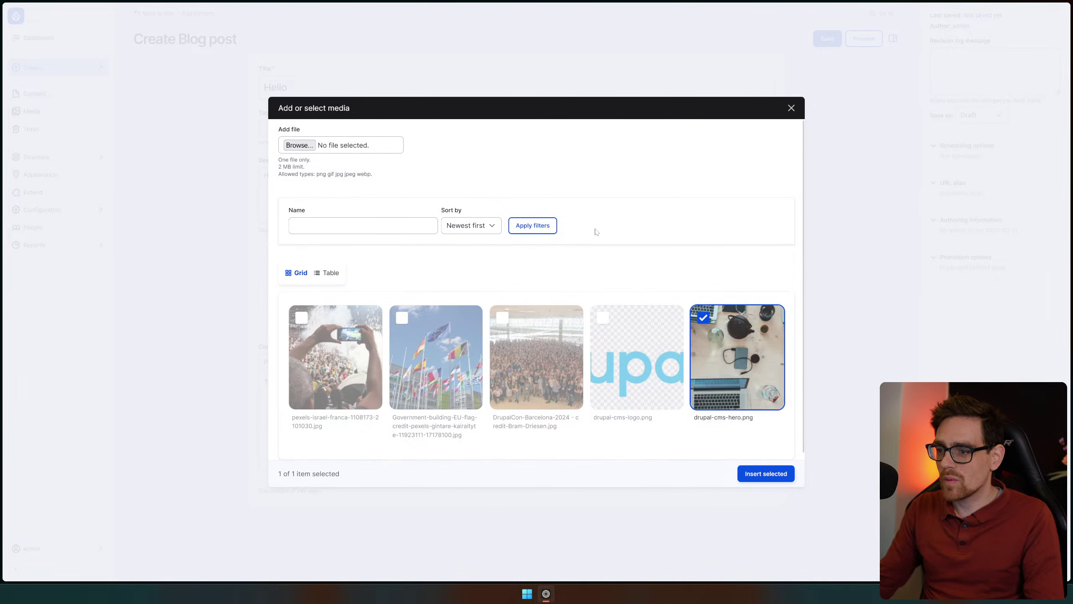
left_click(779, 478)
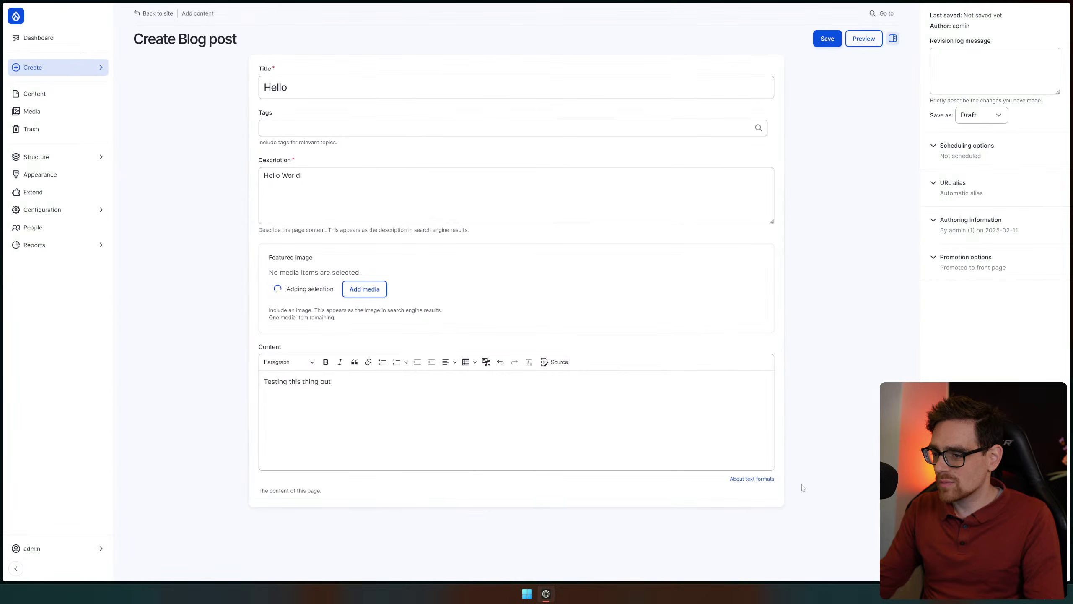
left_click(818, 39)
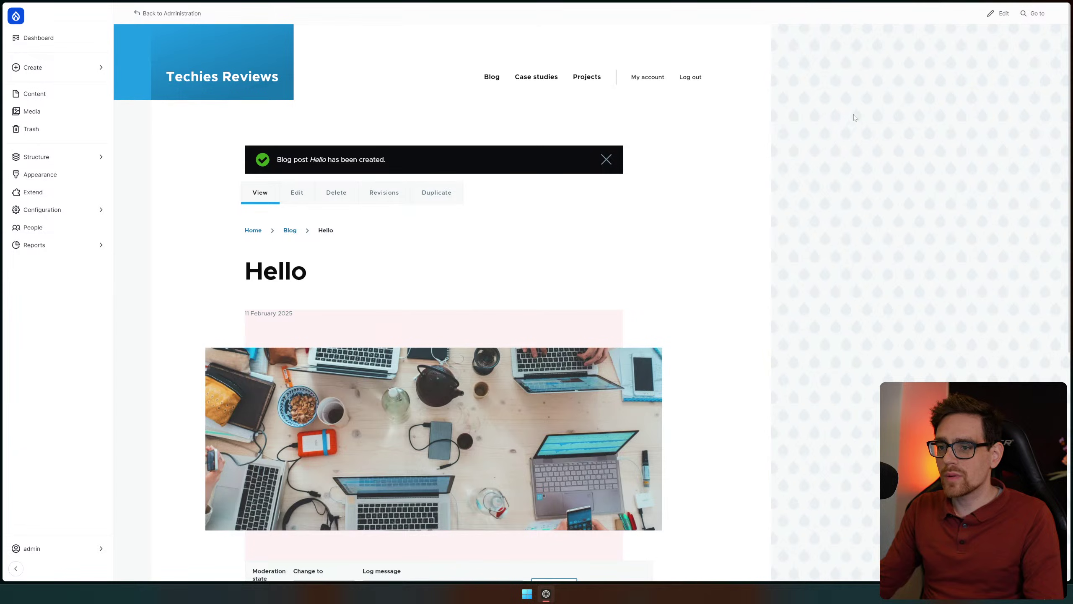
Review the saved Hello post, dismiss its confirmation message, and open the Blog listing in a new tab
scroll(504, 193, "down", 3)
scroll(521, 208, "up", 3)
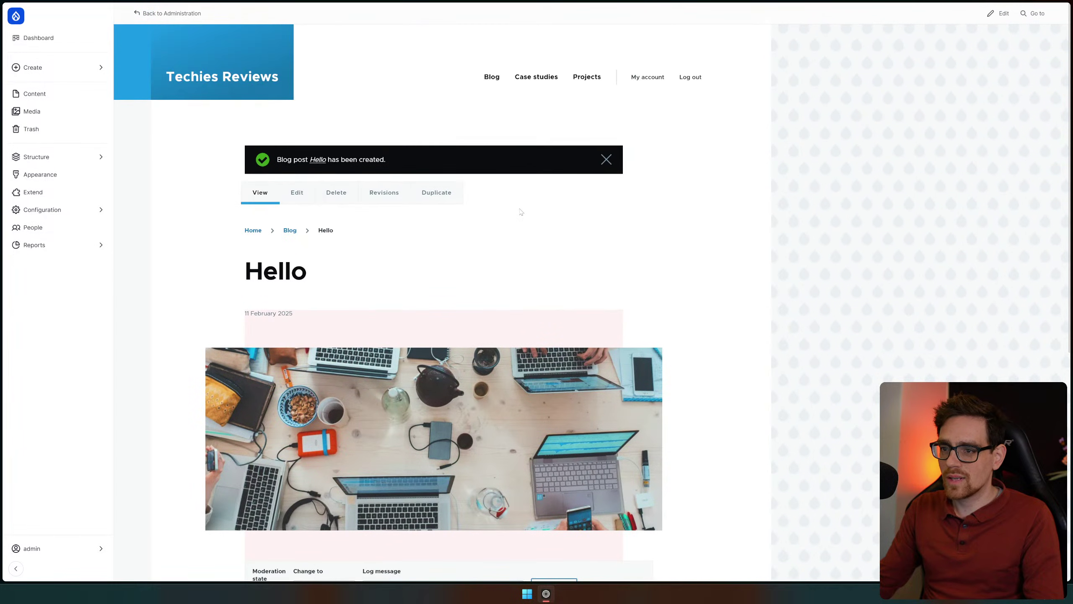
scroll(521, 212, "down", 8)
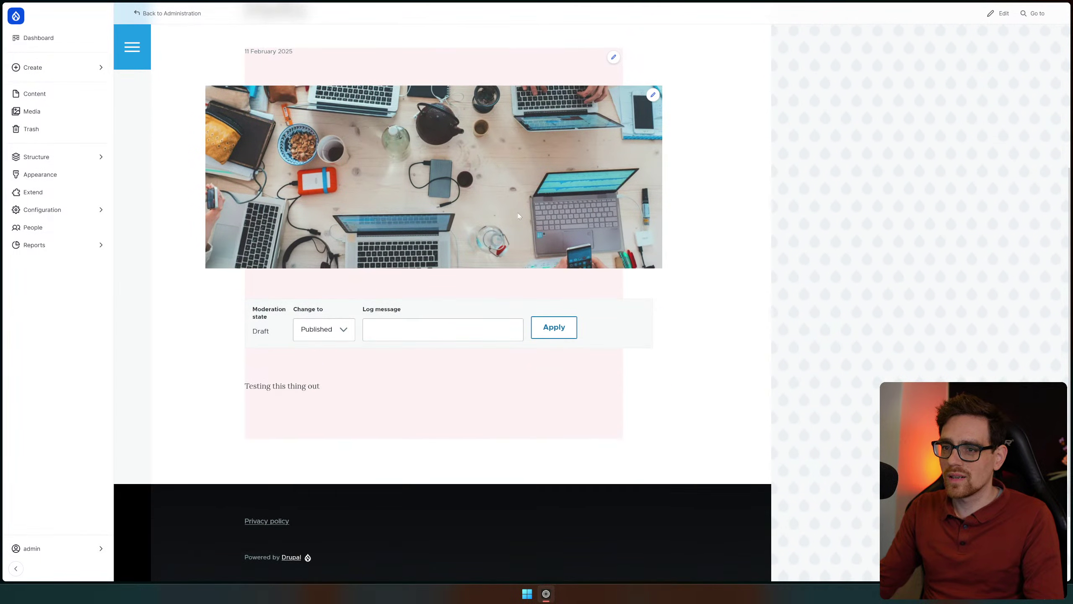
scroll(426, 271, "up", 8)
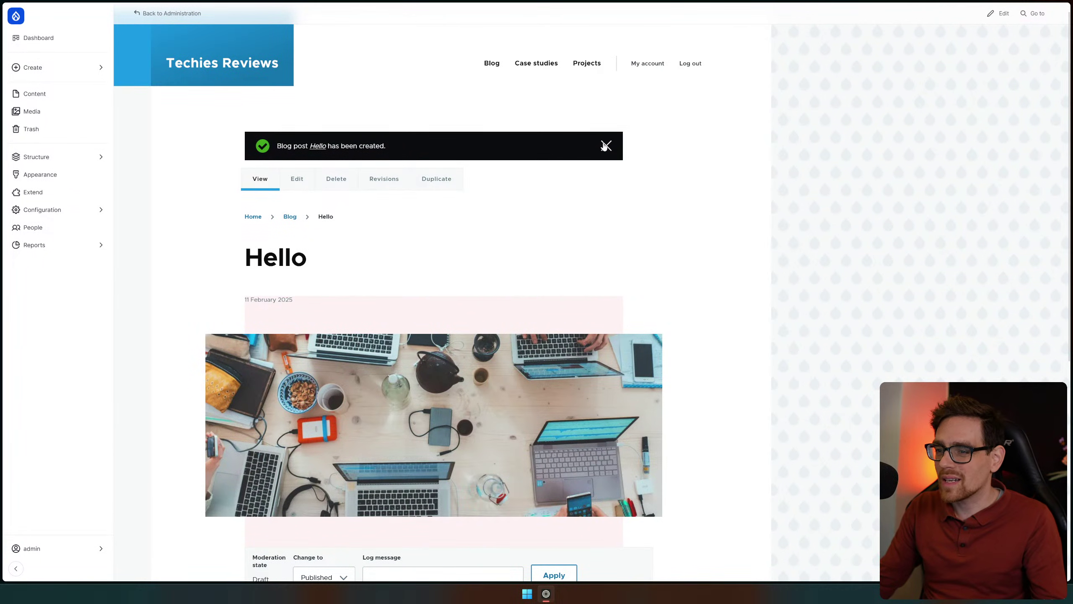
left_click(605, 147)
left_click(491, 64)
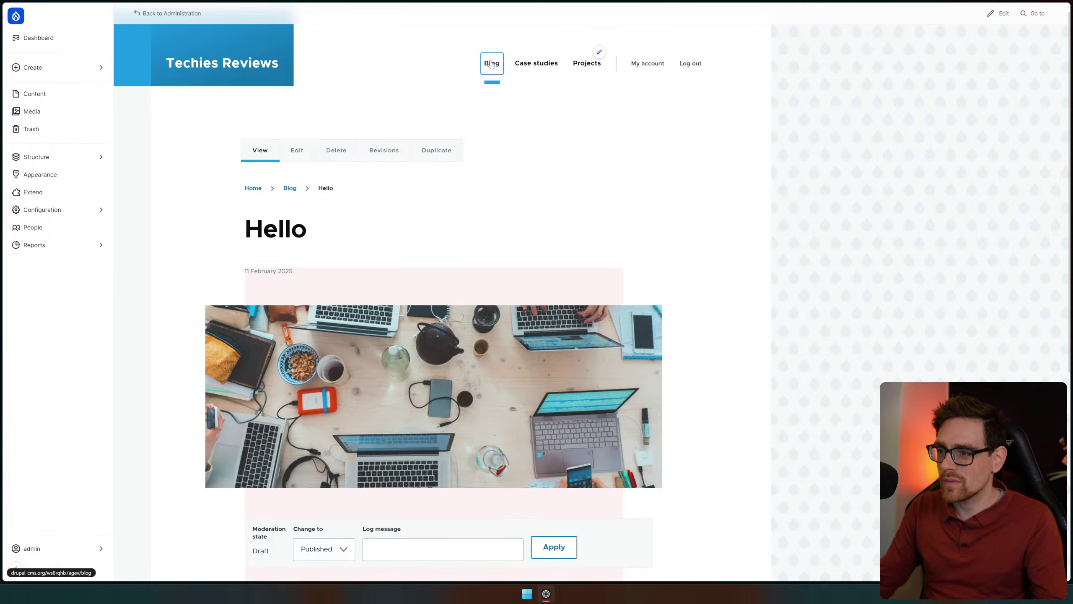
Switch to the Blog listing tab and copy its page address
mouse_move(1065, 144)
left_click(1033, 162)
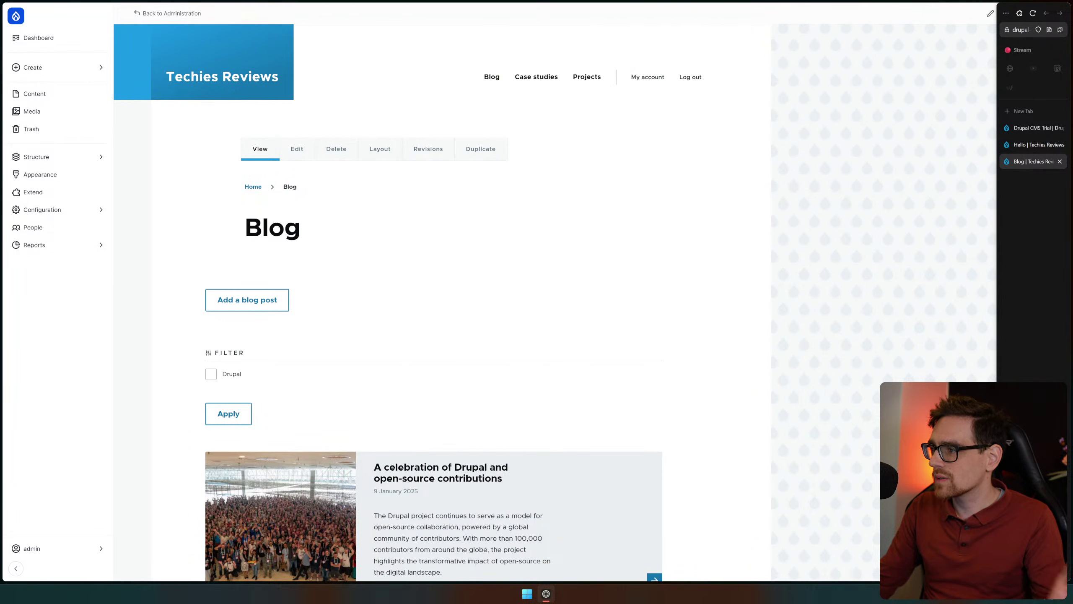
left_click(1021, 30)
left_click(1021, 30)
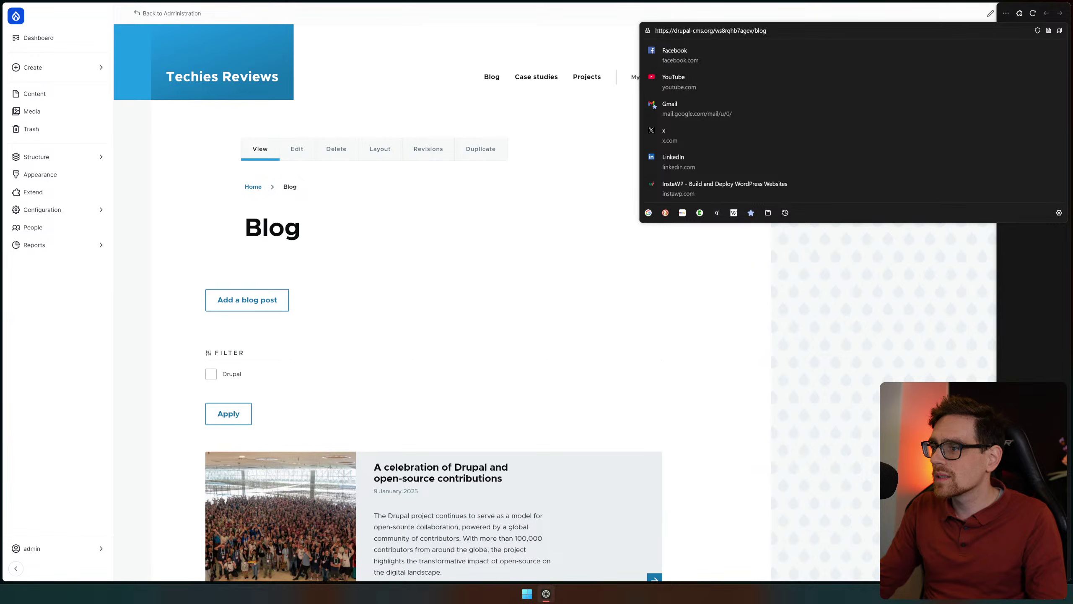
key("ctrl+a")
key("ctrl+c")
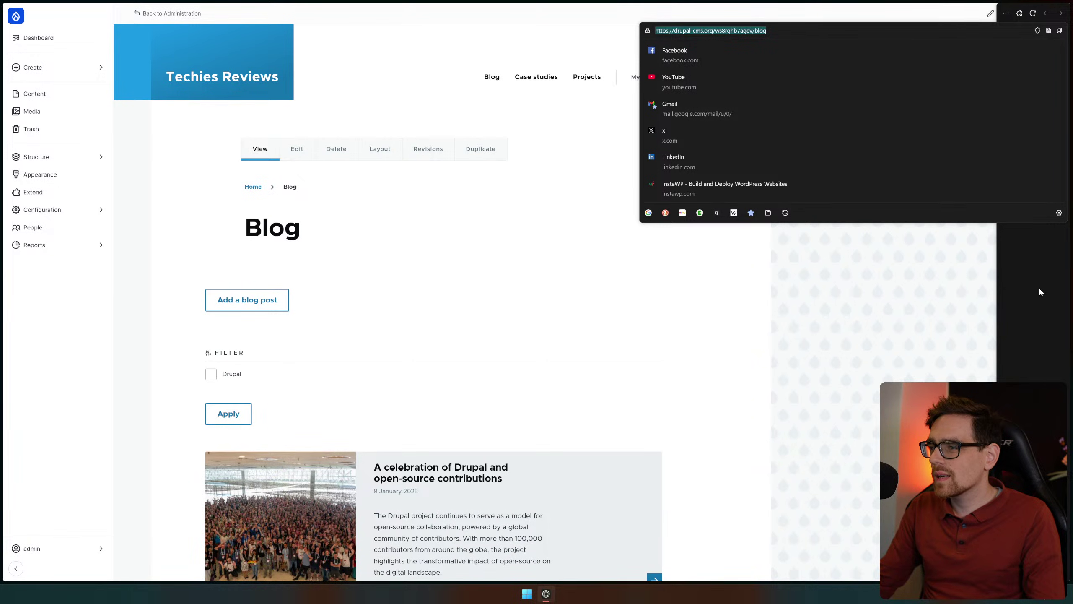
key("Escape")
Close the stray Gmail window and open the browser's main menu
key("ctrl+n")
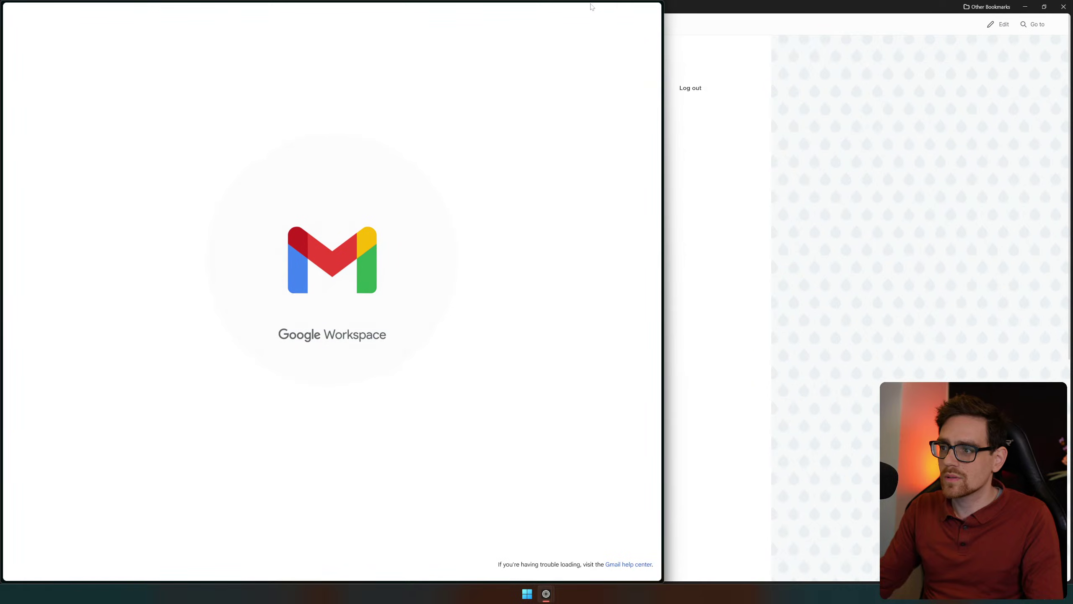
mouse_move(647, 16)
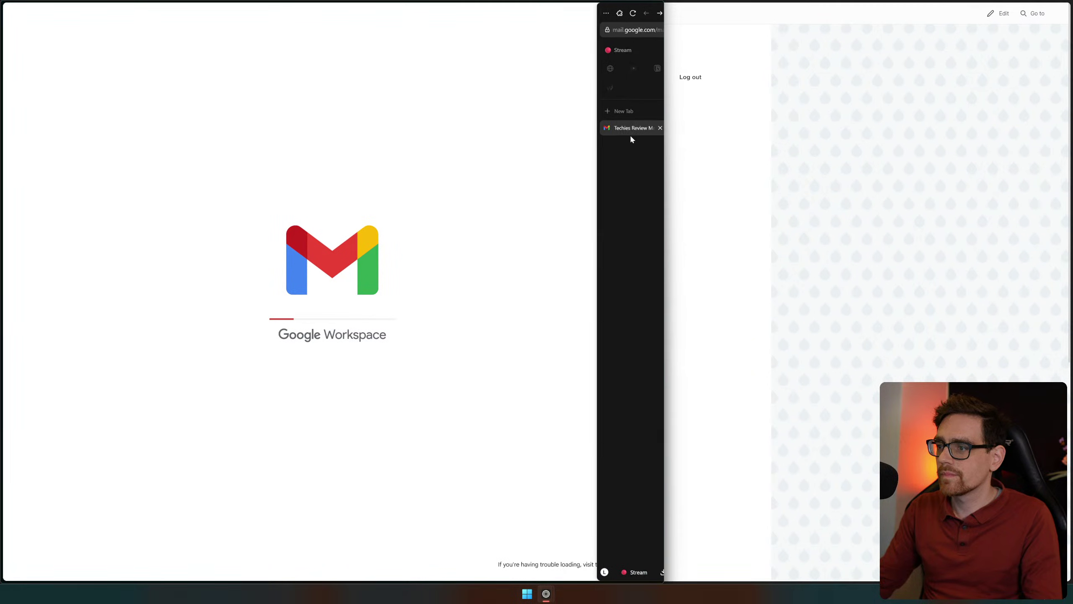
key("ctrl+alt+c")
left_click(654, 10)
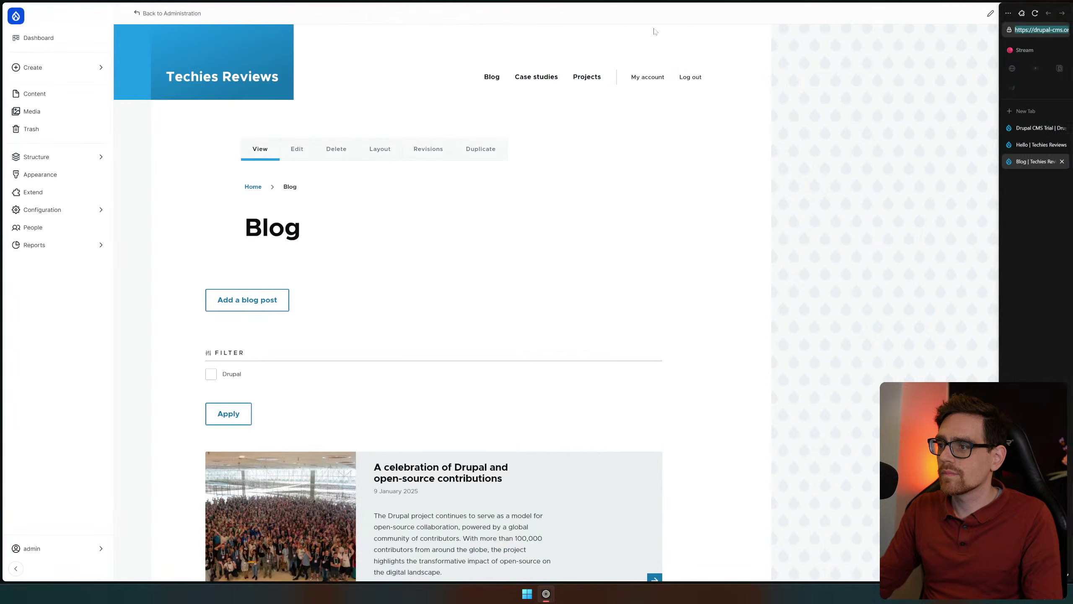
left_click(1007, 13)
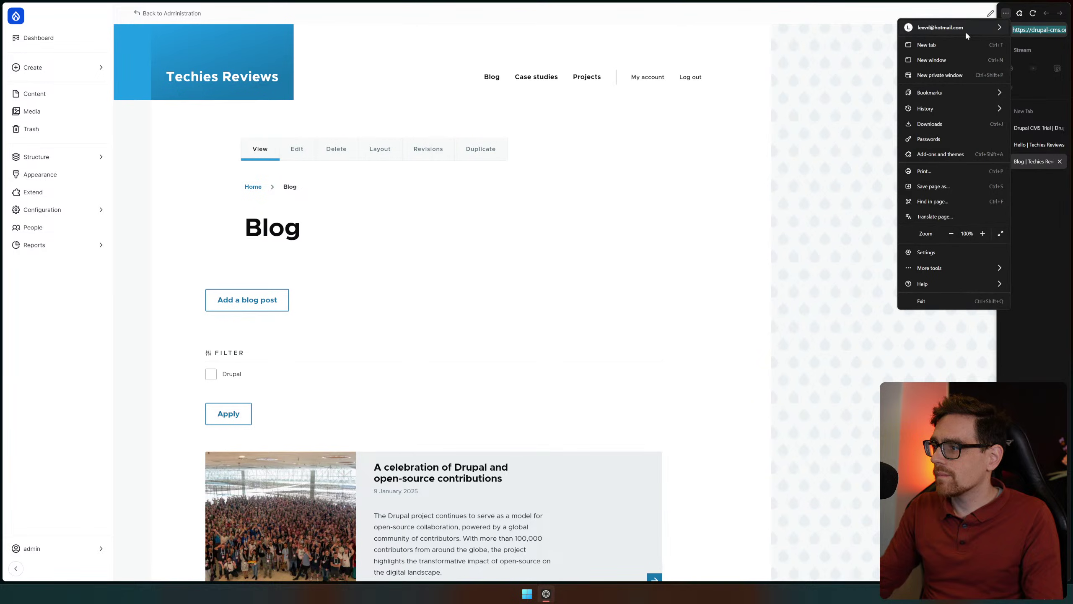
Load the copied blog address in a new private window to see the public Blog listing
left_click(966, 75)
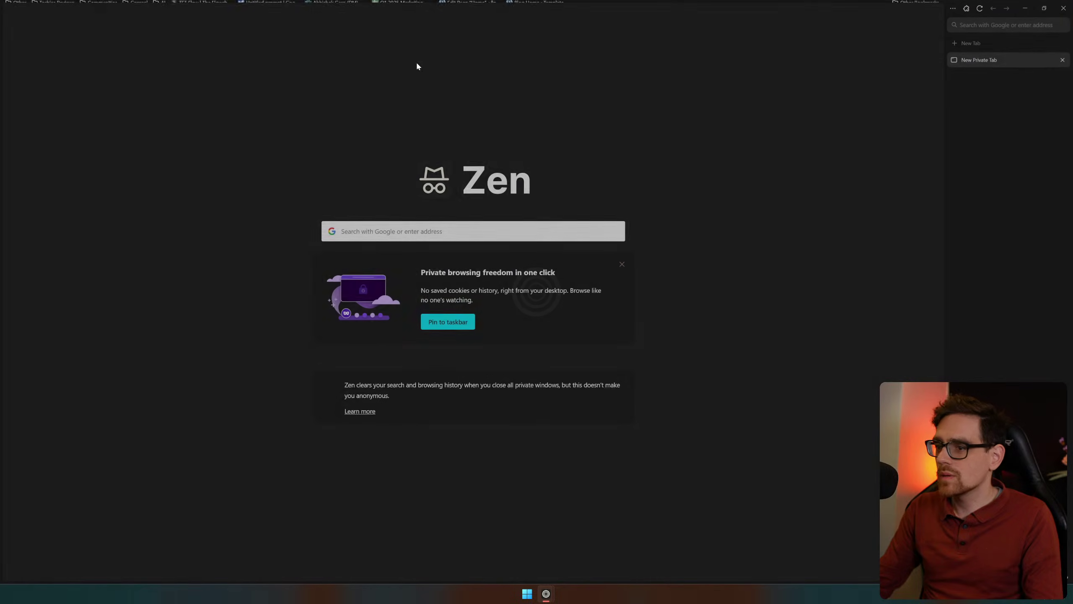
key("ctrl+v")
key("Return")
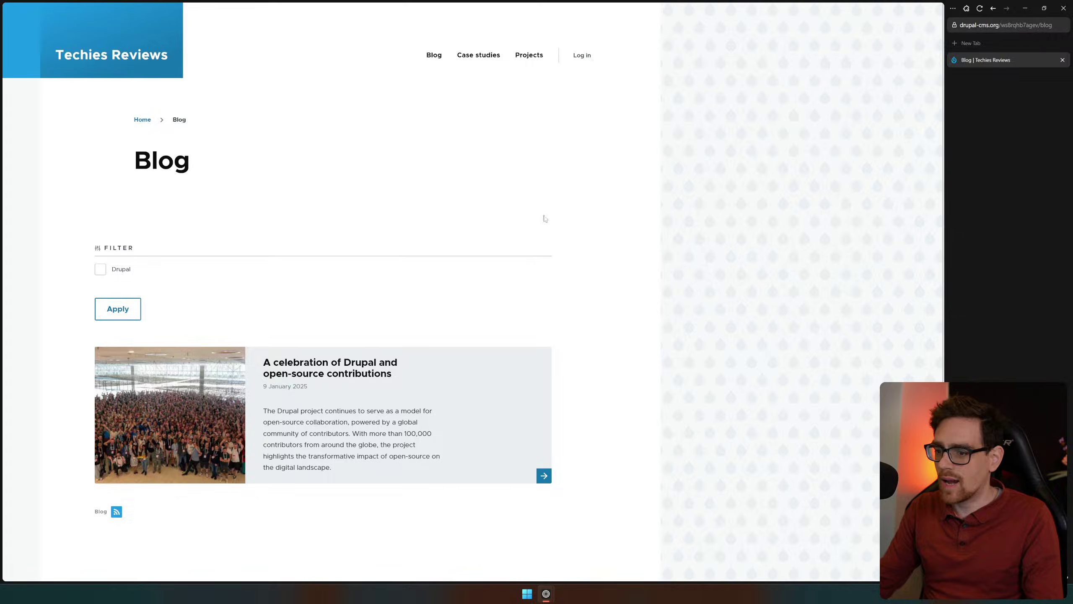
scroll(381, 229, "down", 3)
scroll(254, 233, "up", 3)
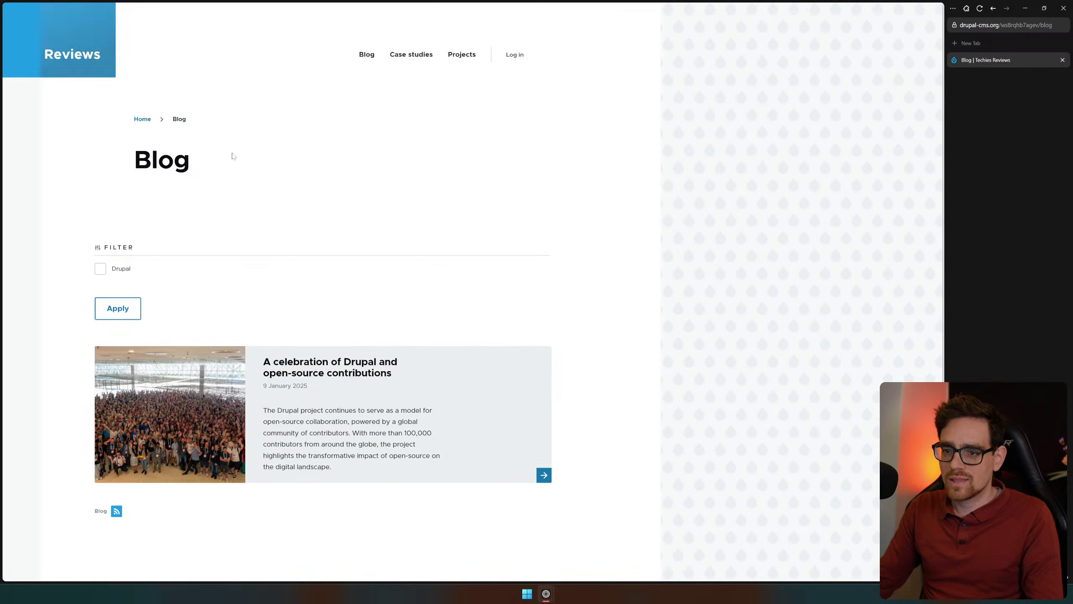
Browse the public Techies Reviews home page, then return to the Blog listing
left_click(119, 46)
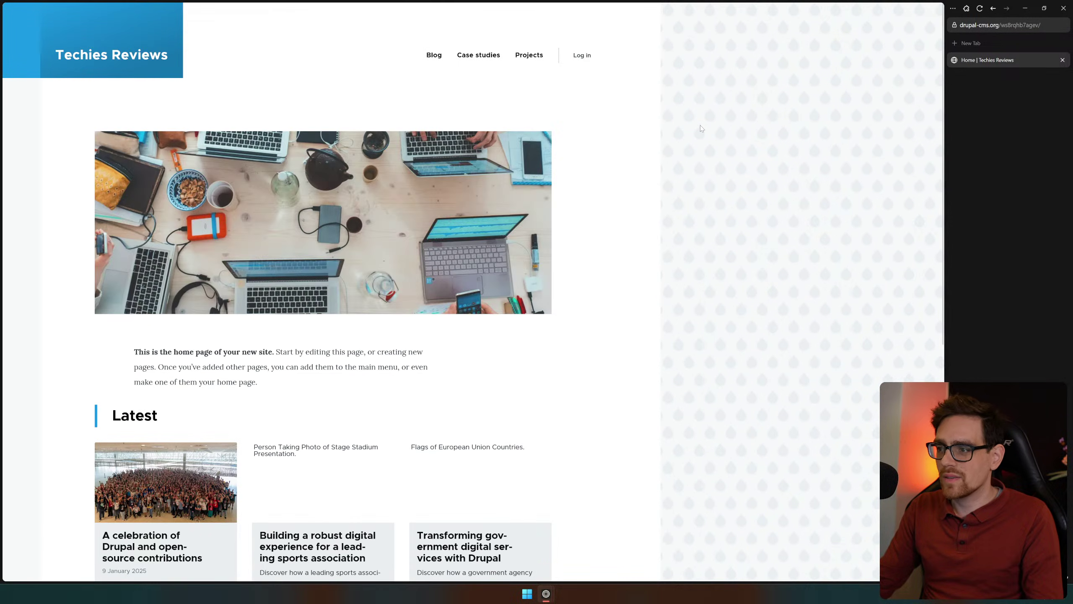
scroll(211, 239, "down", 2)
scroll(179, 293, "down", 4)
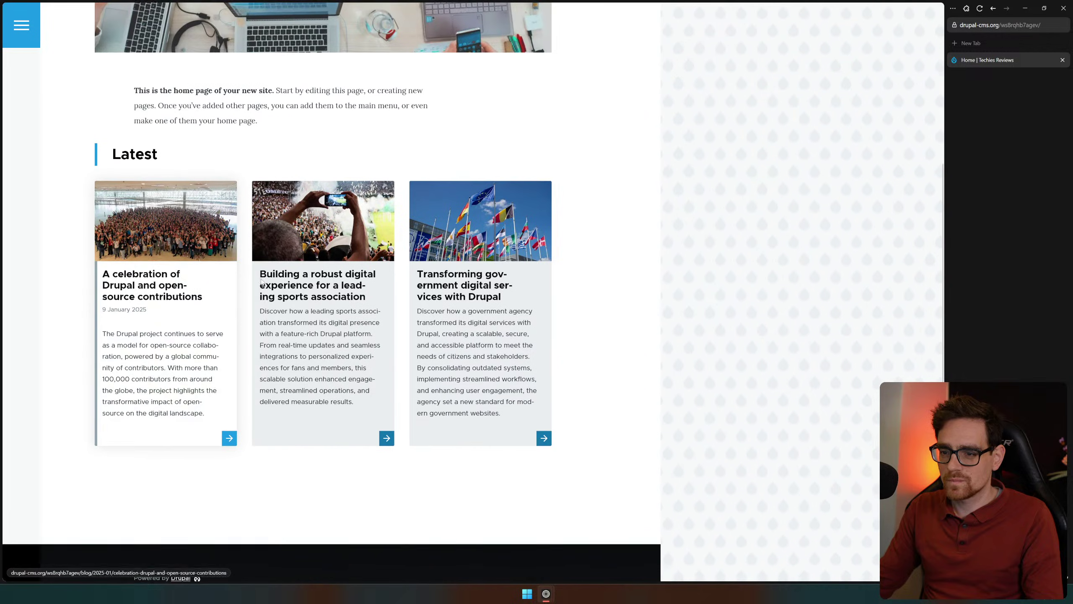
scroll(260, 495, "down", 2)
scroll(220, 483, "down", 2)
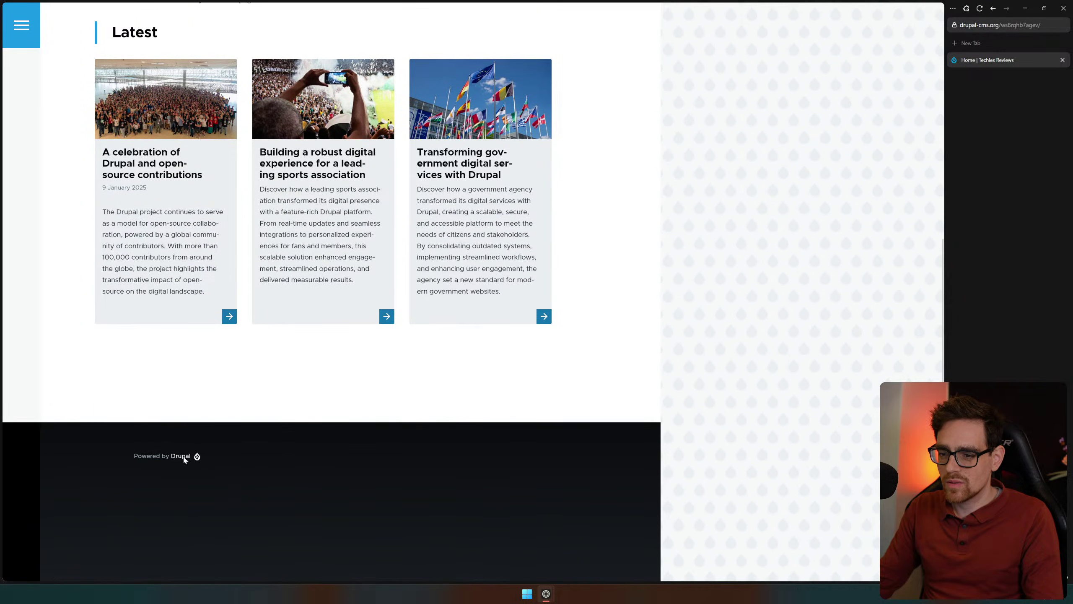
scroll(312, 449, "up", 10)
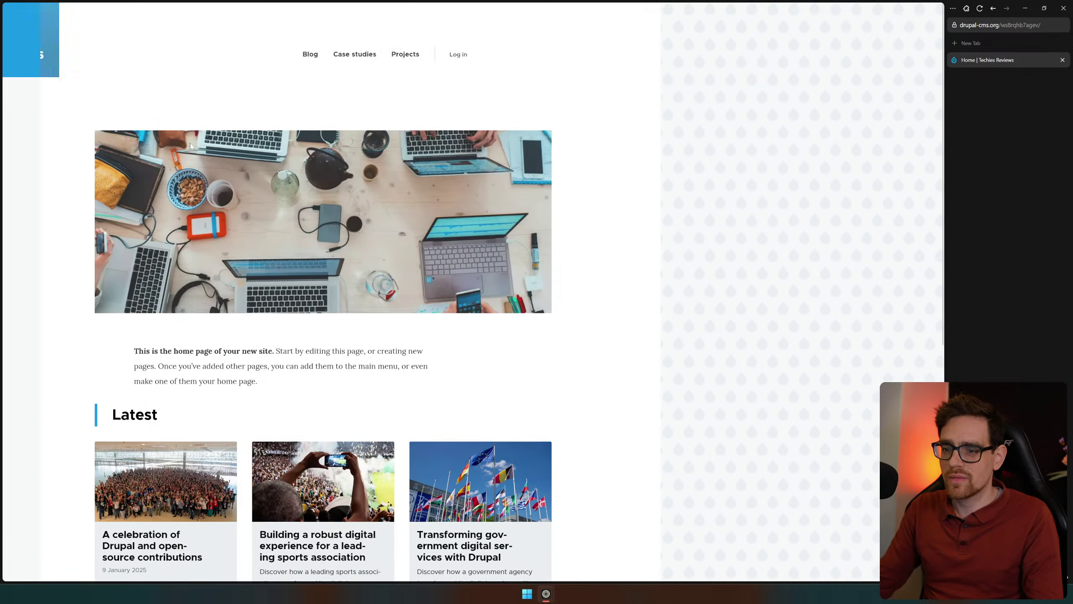
left_click(439, 58)
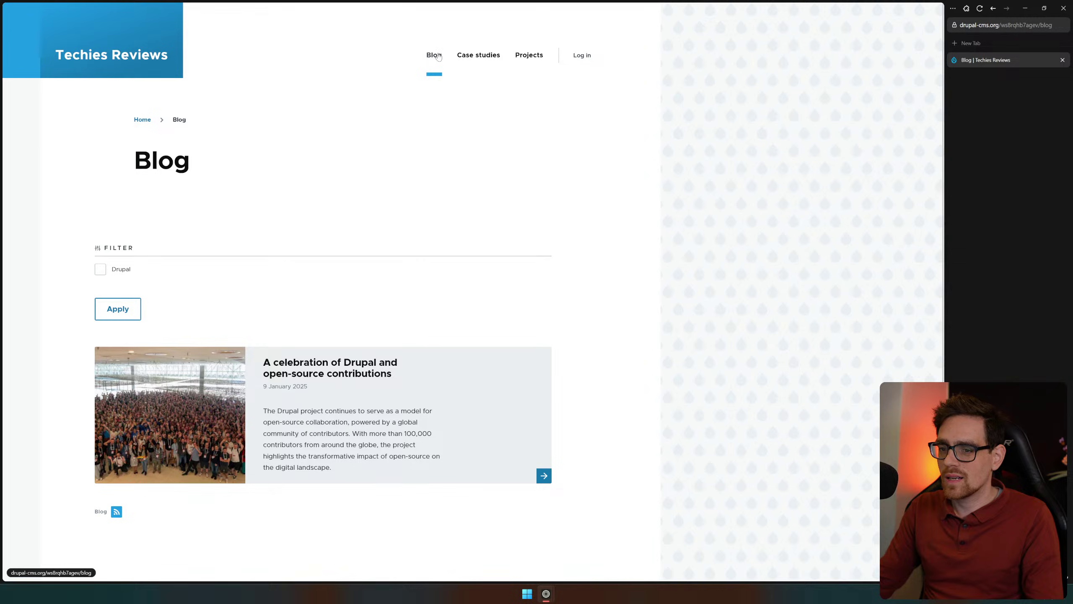
scroll(282, 254, "down", 3)
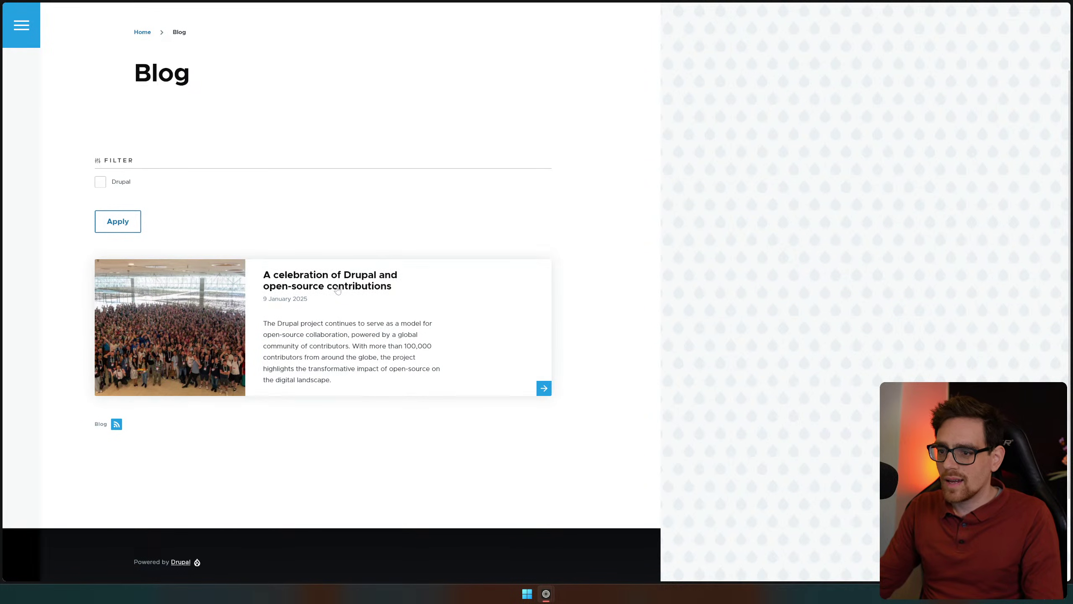
scroll(389, 329, "up", 2)
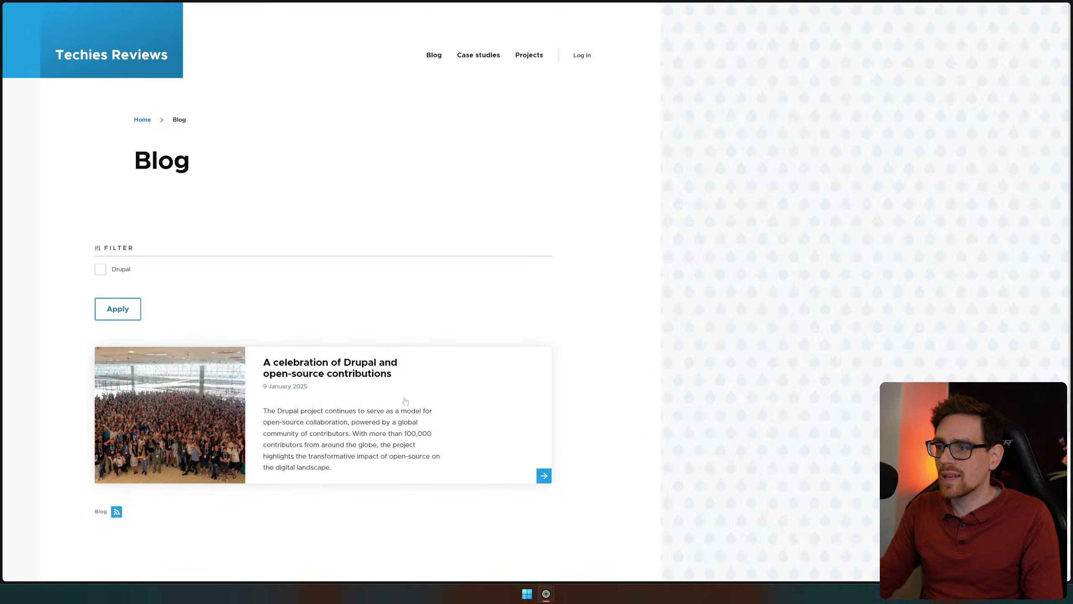
Open the Drupal celebration article, then move the private window aside and bring the admin window forward
left_click(373, 415)
scroll(374, 415, "down", 5)
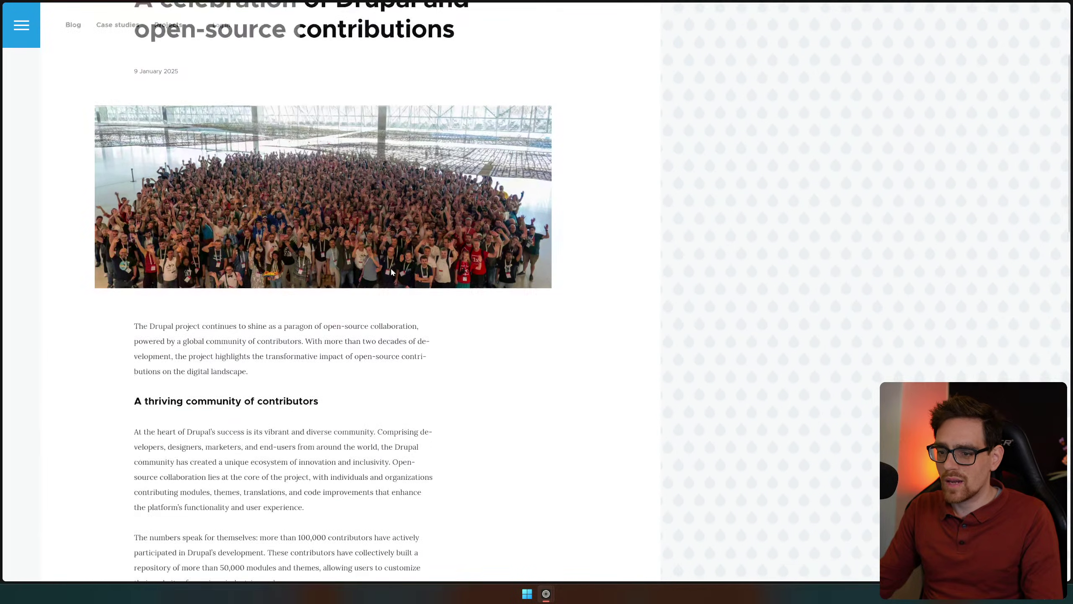
mouse_move(1046, 105)
left_click_drag(1044, 119, 804, 222)
left_click(983, 234)
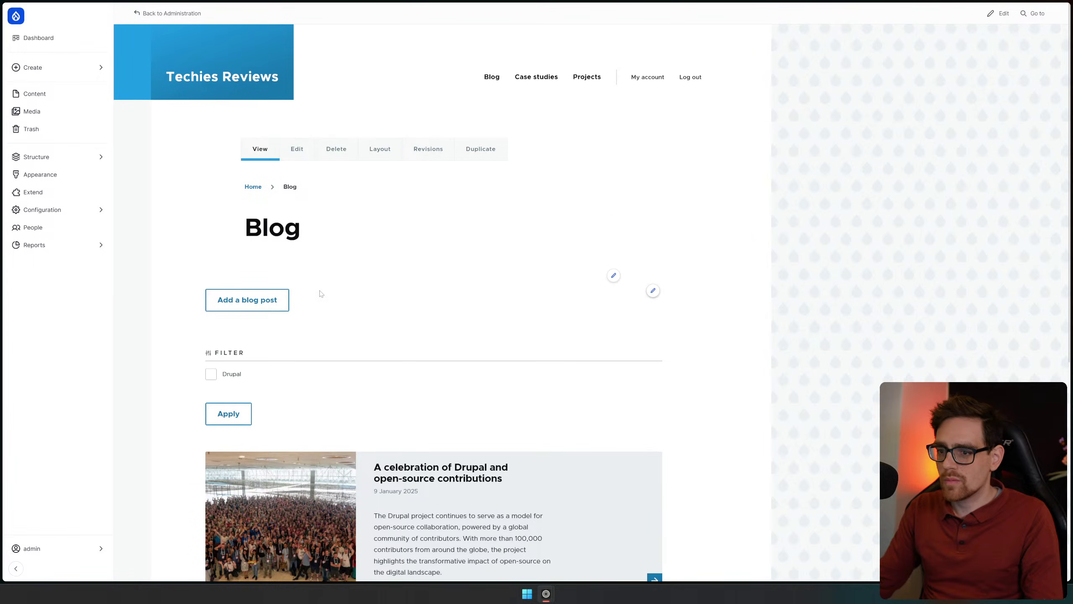
Open the Hello post from the Content overview and choose Published as its new moderation state
scroll(321, 294, "down", 2)
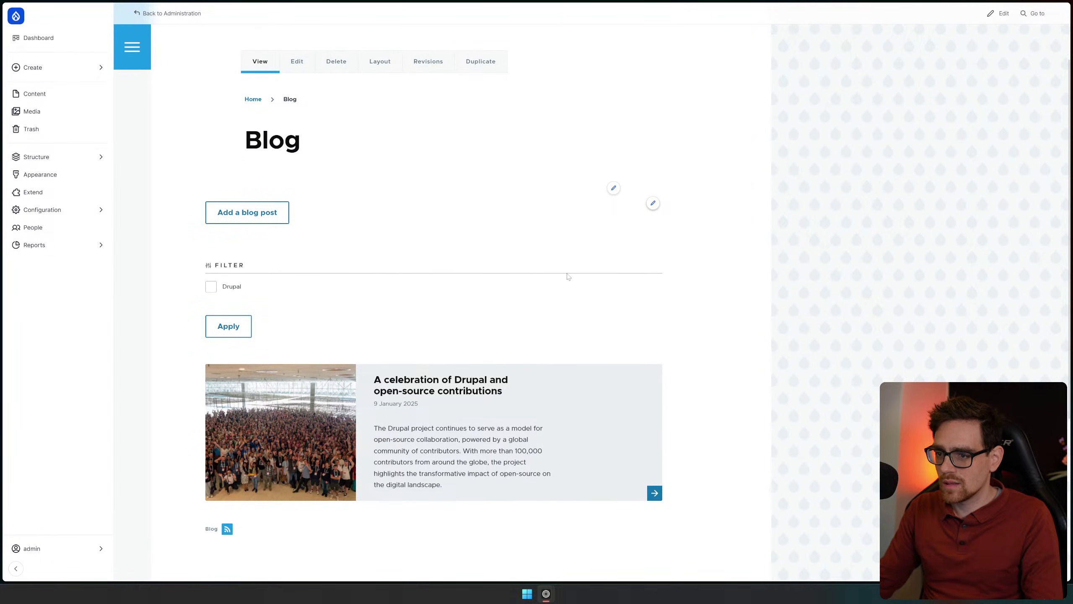
left_click(36, 67)
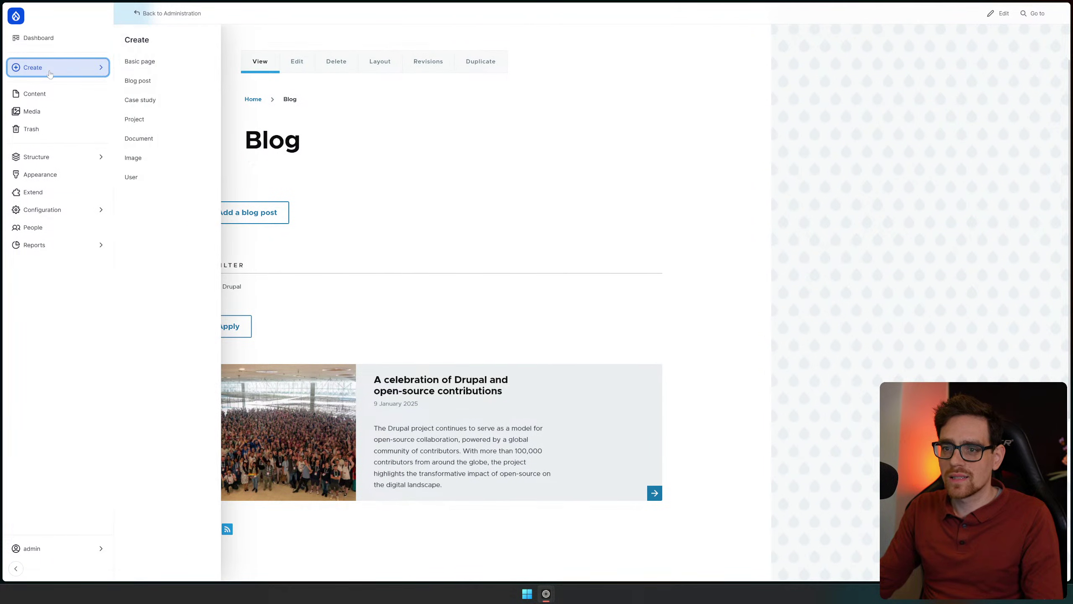
left_click(34, 94)
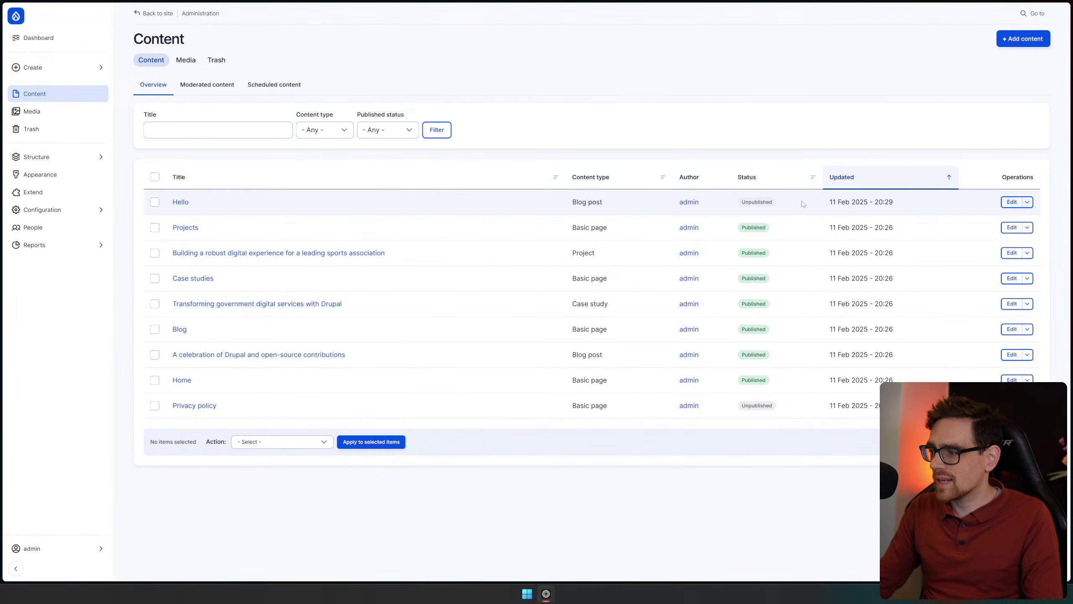
left_click(178, 205)
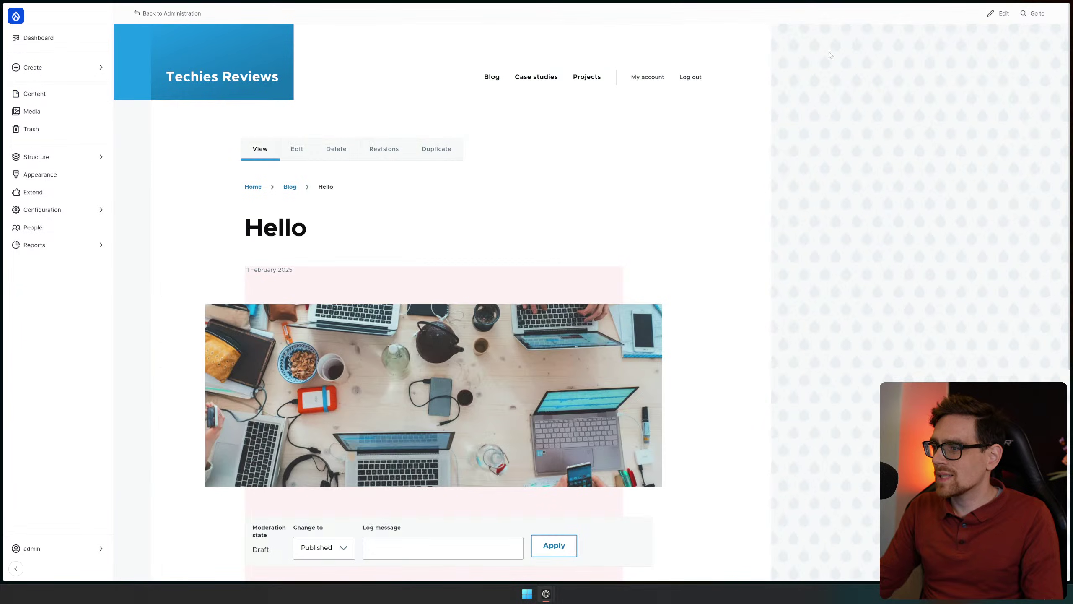
scroll(625, 258, "down", 4)
left_click(327, 374)
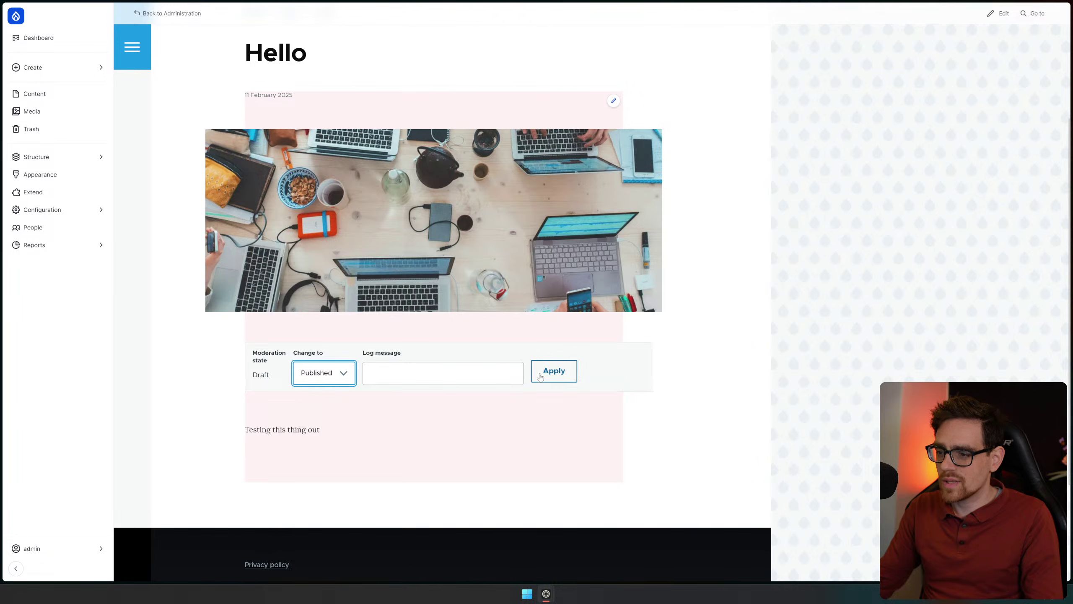
Apply the Published moderation change to the Hello post, then list the open browser windows
key("Tab")
key("Tab")
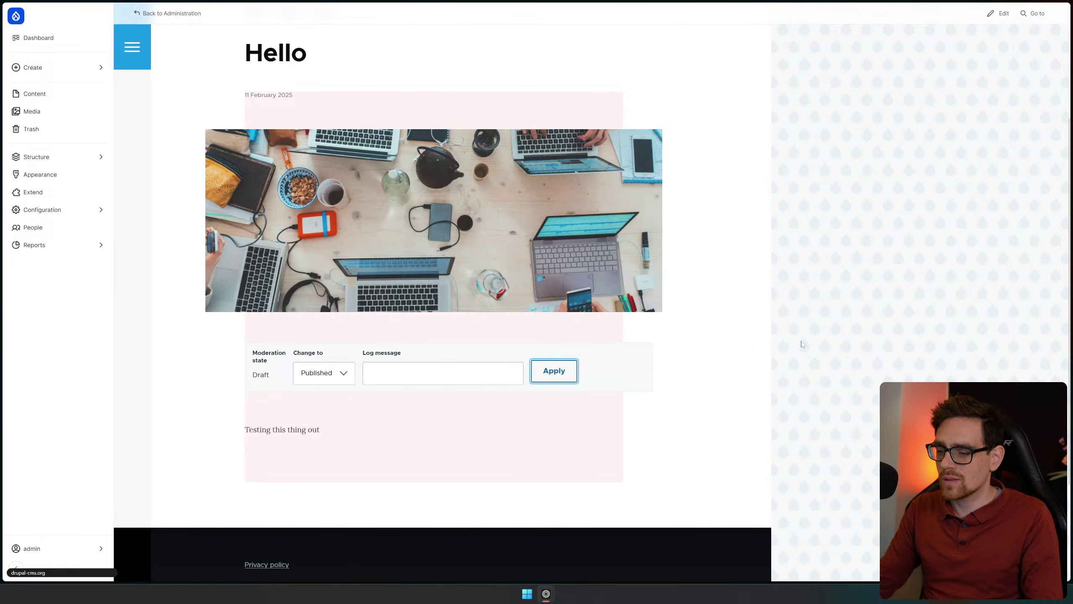
key("Return")
scroll(795, 320, "down", 4)
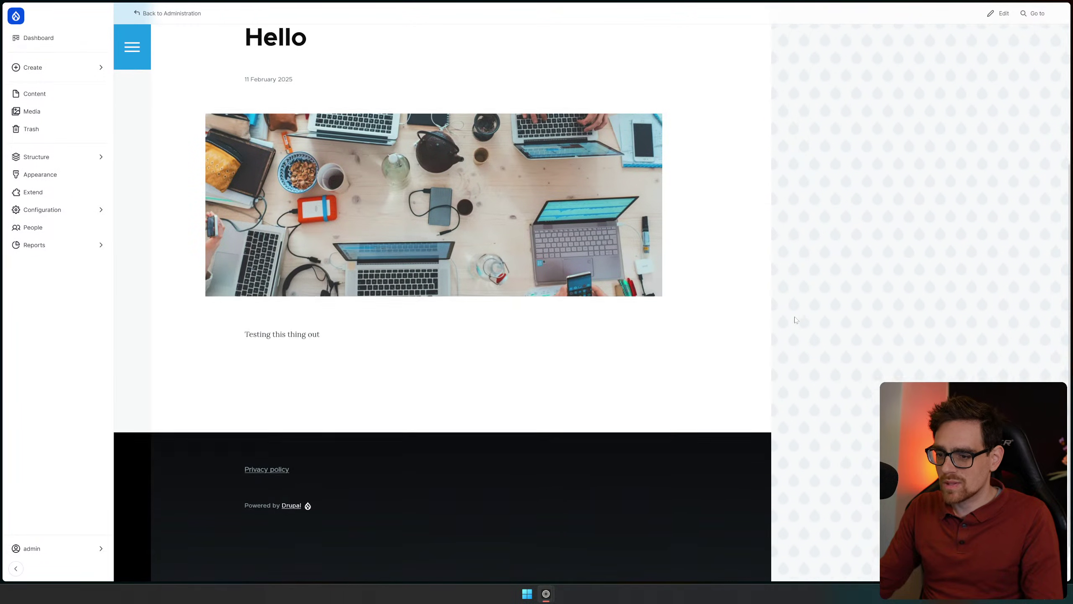
scroll(771, 276, "up", 6)
mouse_move(1072, 122)
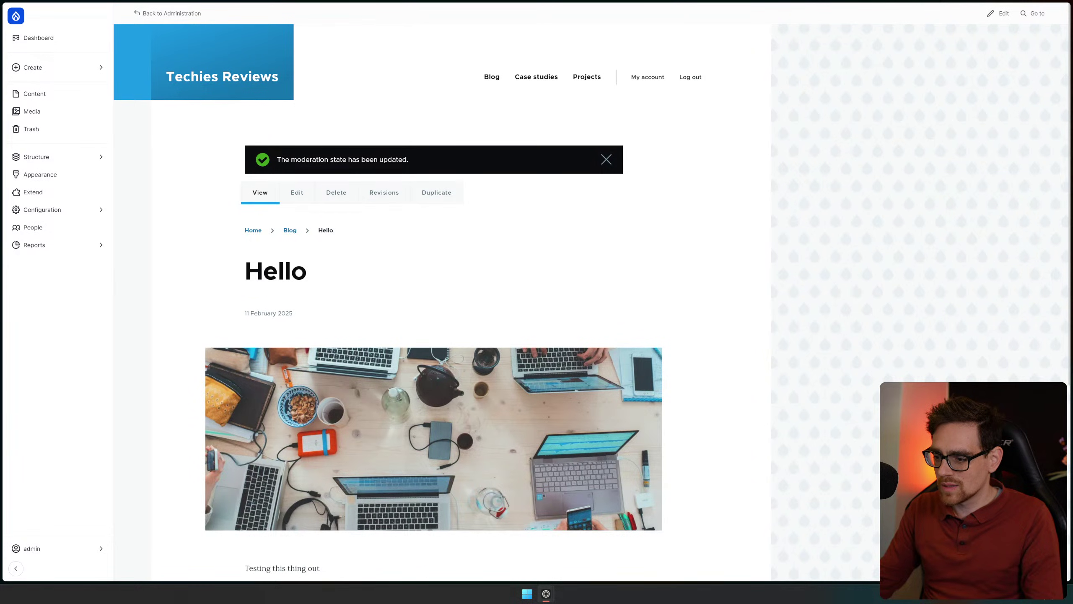
right_click(546, 594)
Bring the private preview window to the front and maximise it
key("Escape")
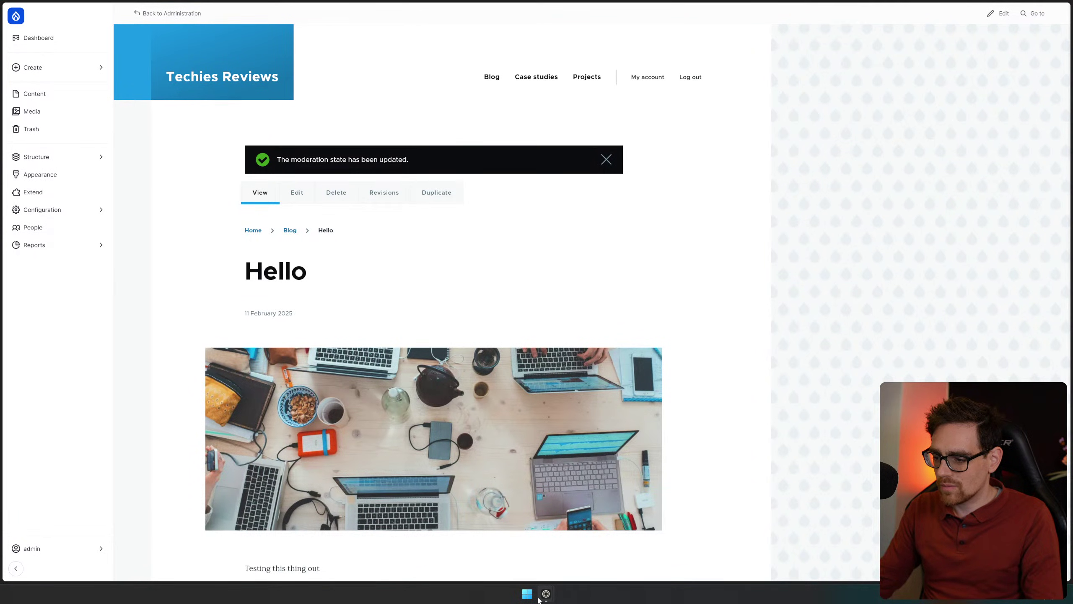
mouse_move(543, 596)
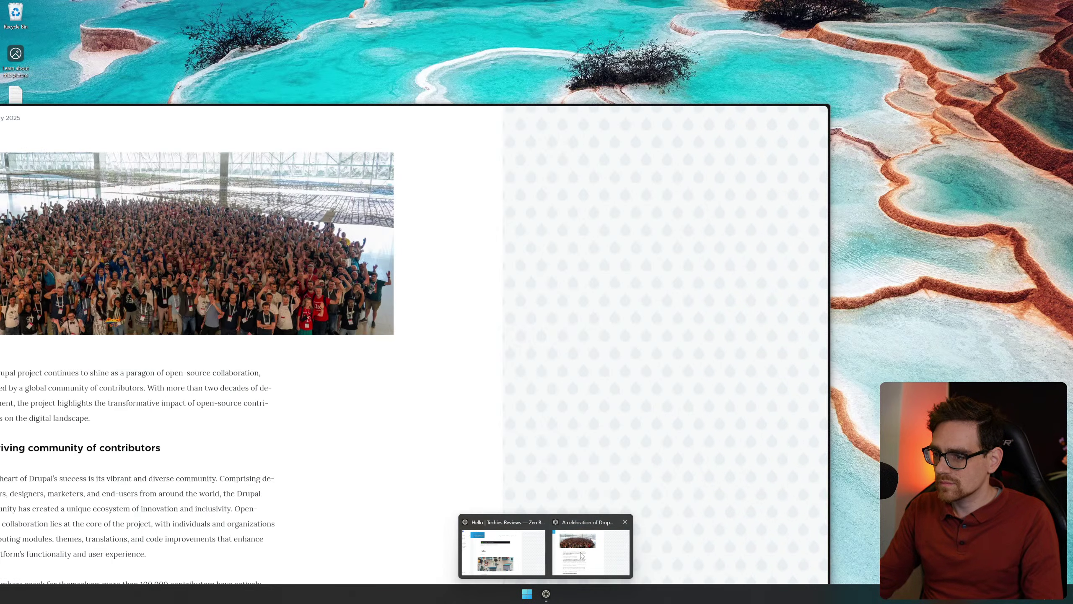
left_click(591, 546)
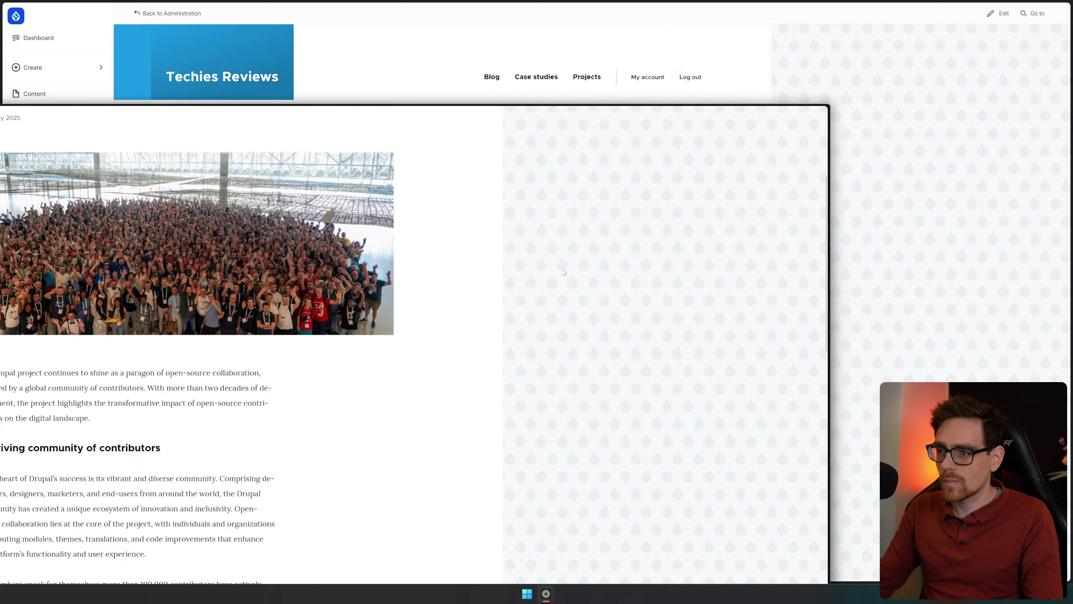
left_click_drag(491, 115, 718, 5)
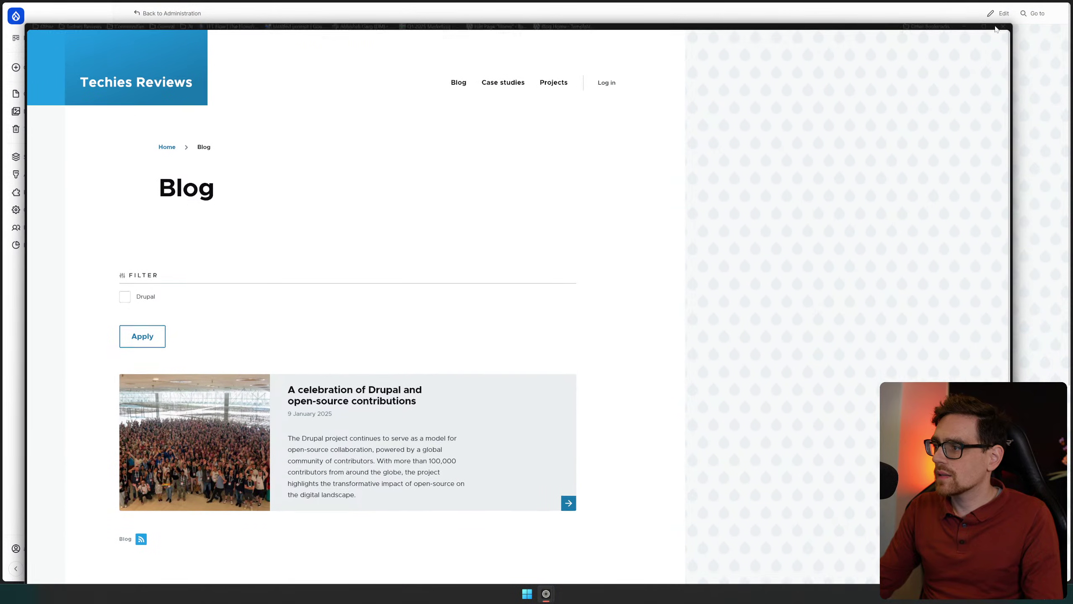
mouse_move(974, 34)
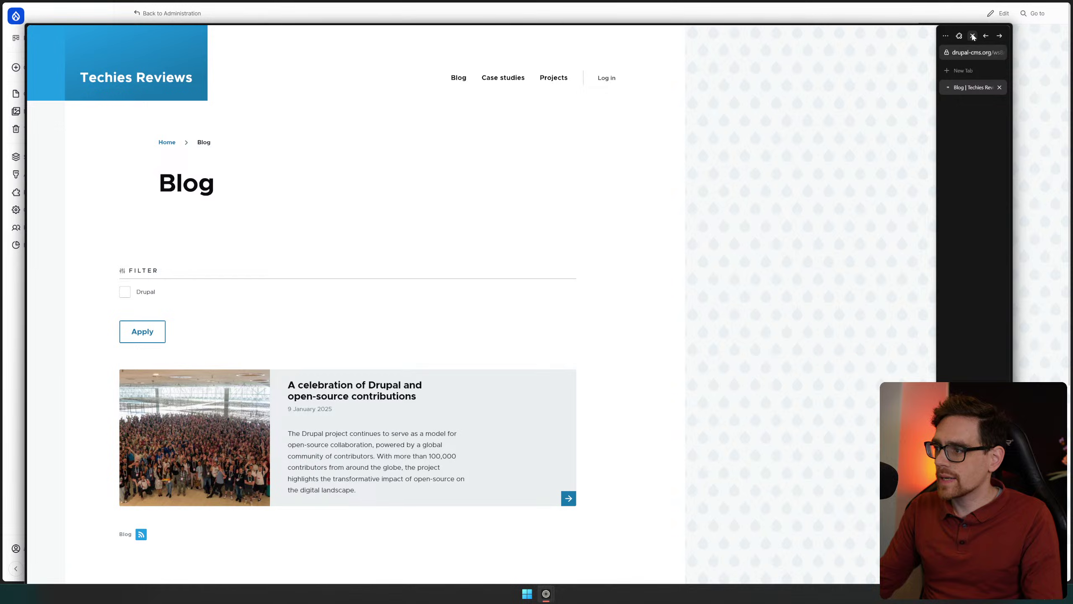
Open the Hello post from the public Blog listing, then close the private window
scroll(191, 358, "down", 3)
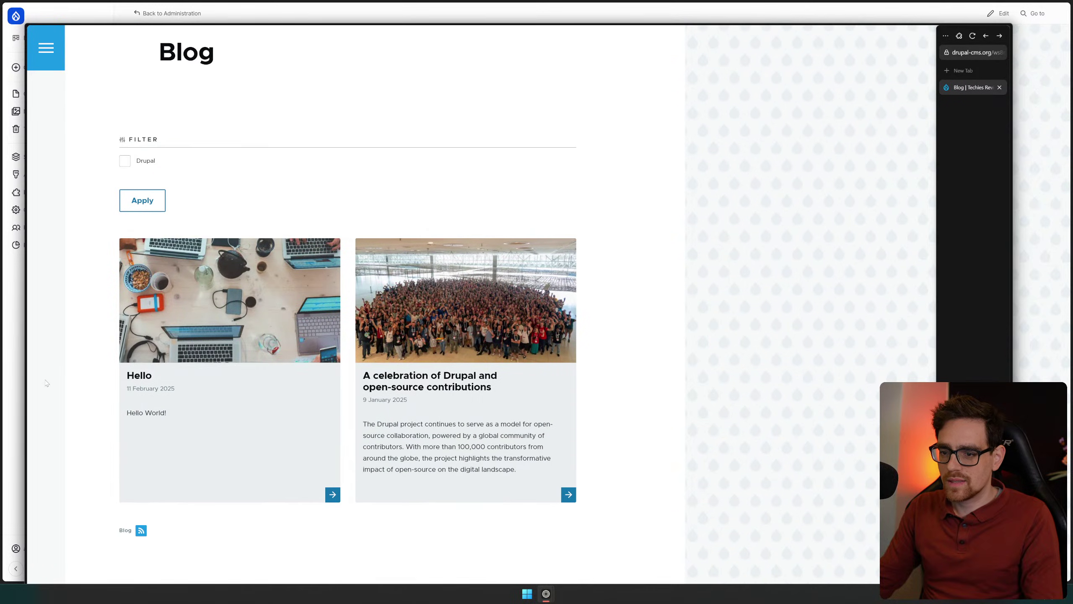
left_click(334, 496)
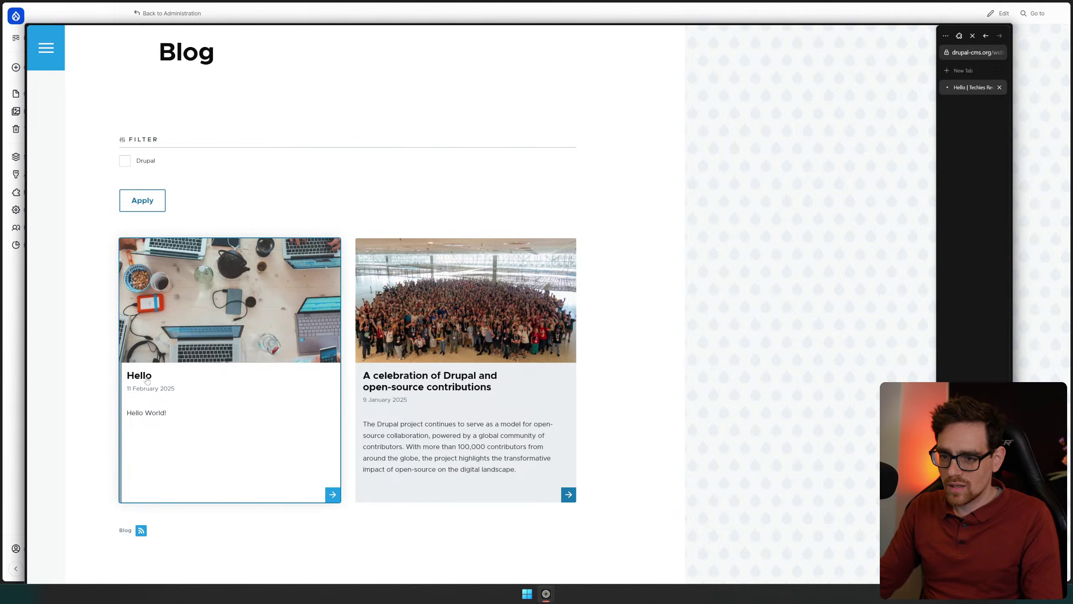
scroll(243, 333, "down", 3)
left_click(512, 388)
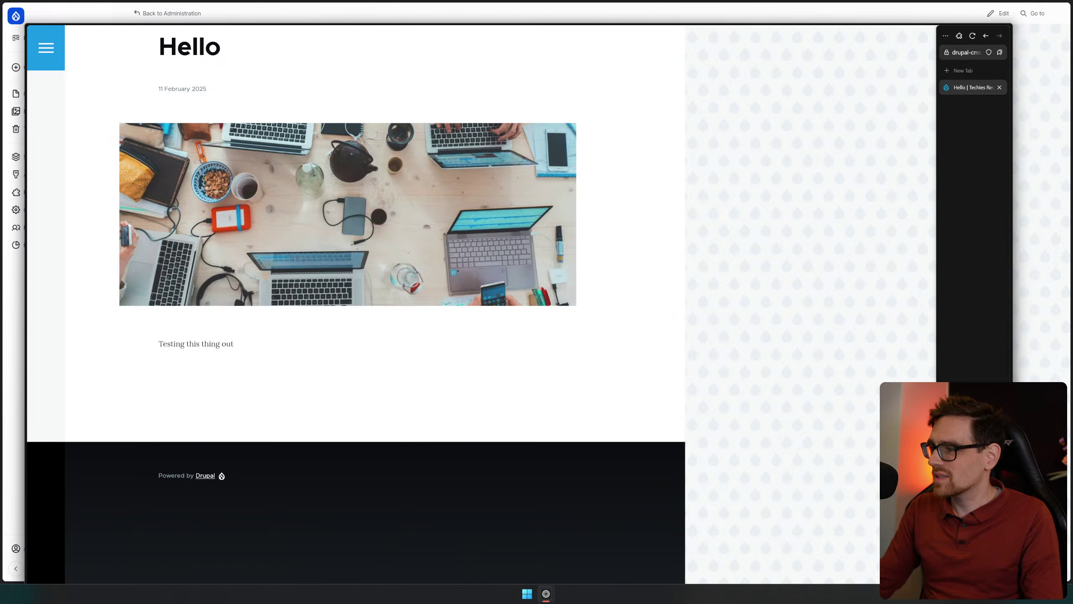
left_click(1002, 32)
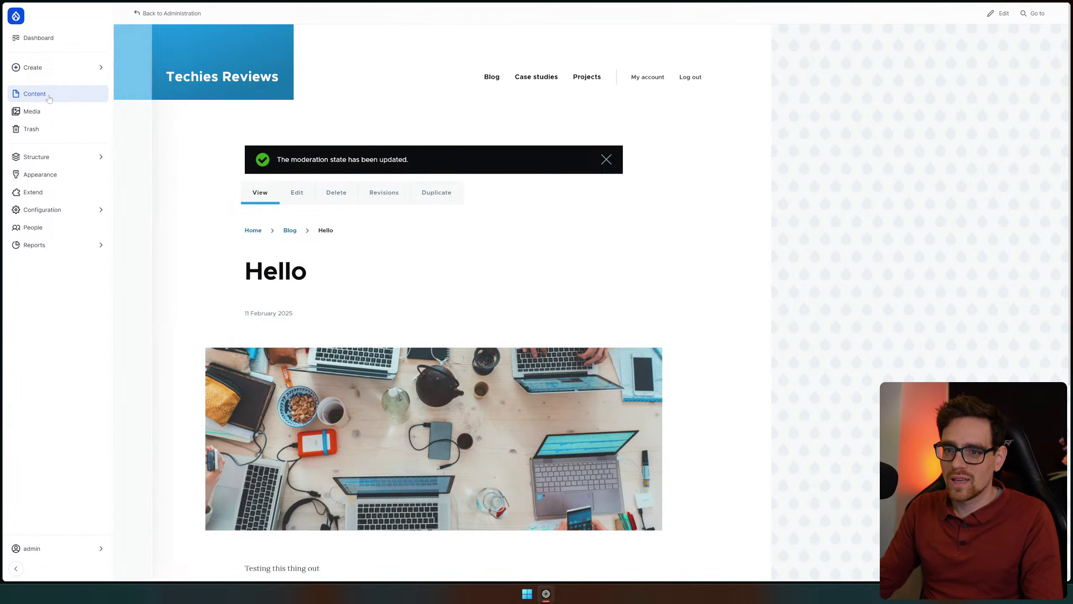
Start a blog post titled 'test' and attempt to save it
left_click(54, 67)
left_click(149, 86)
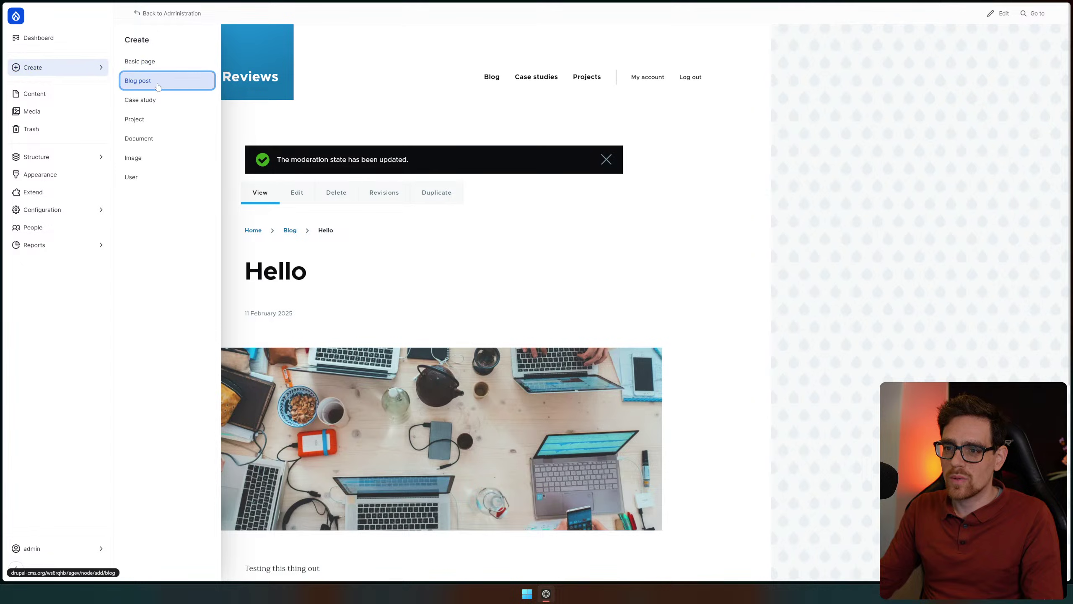
left_click(367, 76)
type("test")
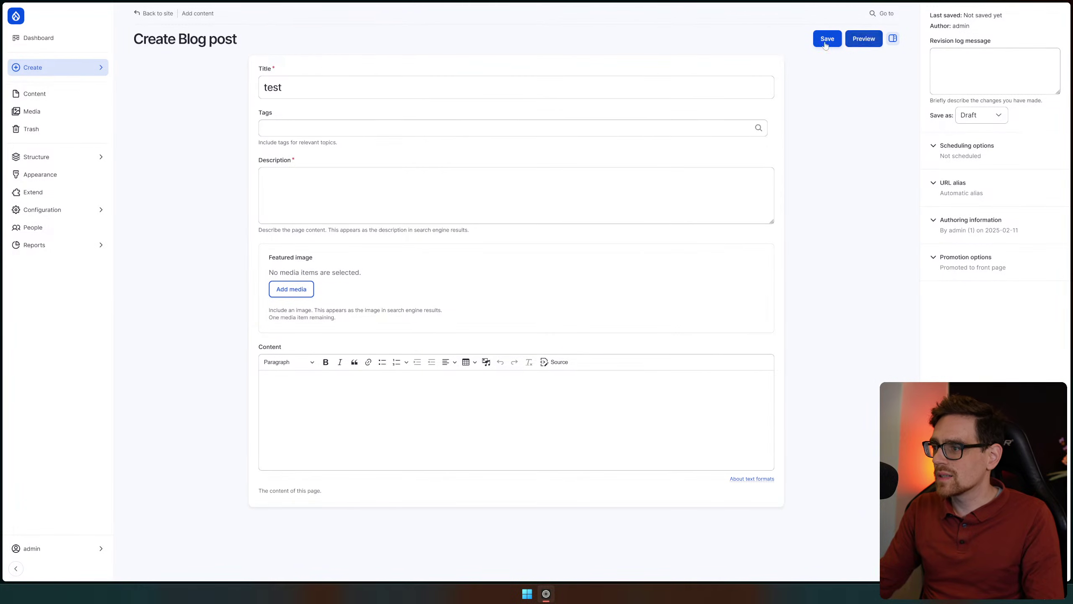
left_click(827, 39)
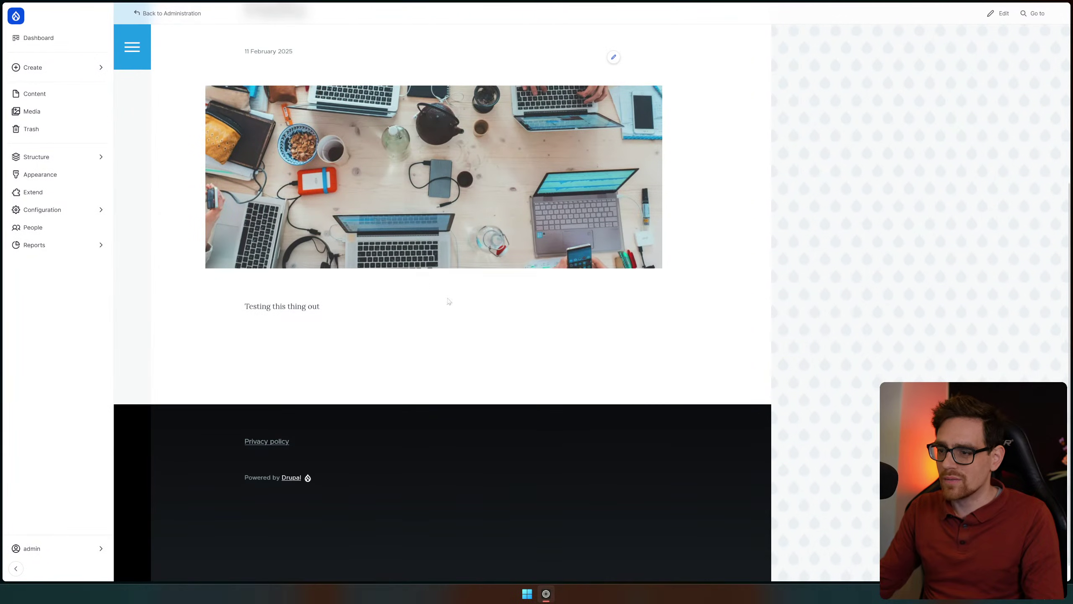
Scroll back up and start a fresh blog post from the Create menu
scroll(448, 301, "up", 2)
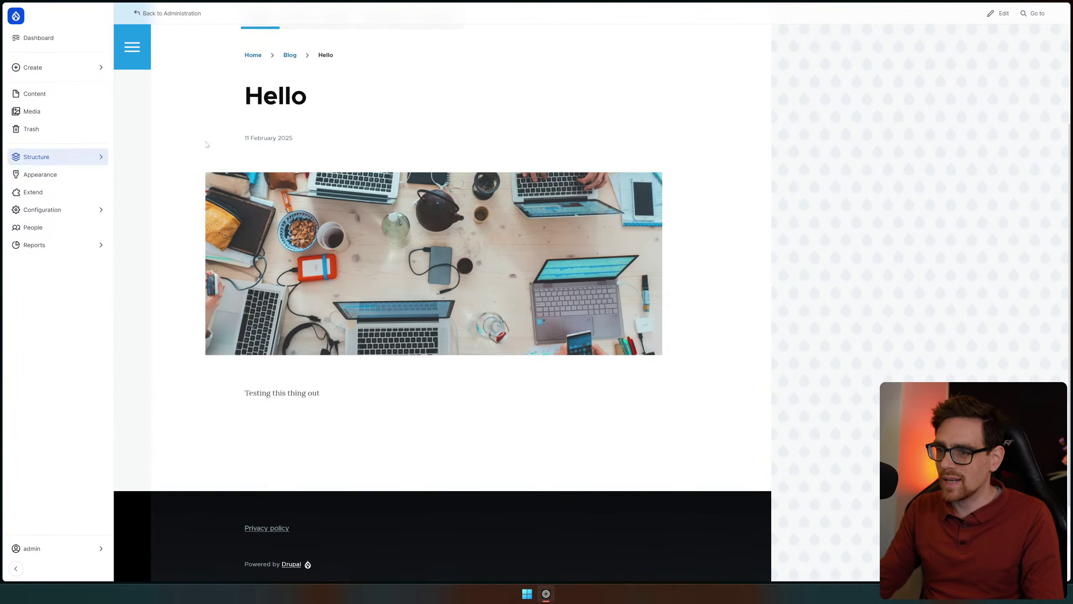
scroll(327, 418, "up", 4)
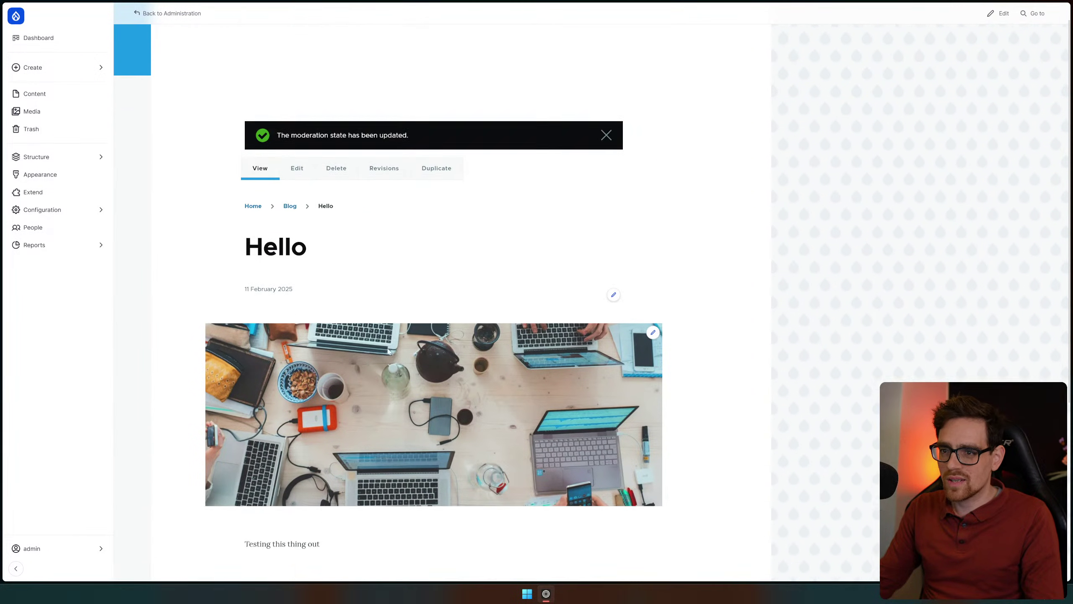
left_click(61, 68)
left_click(139, 79)
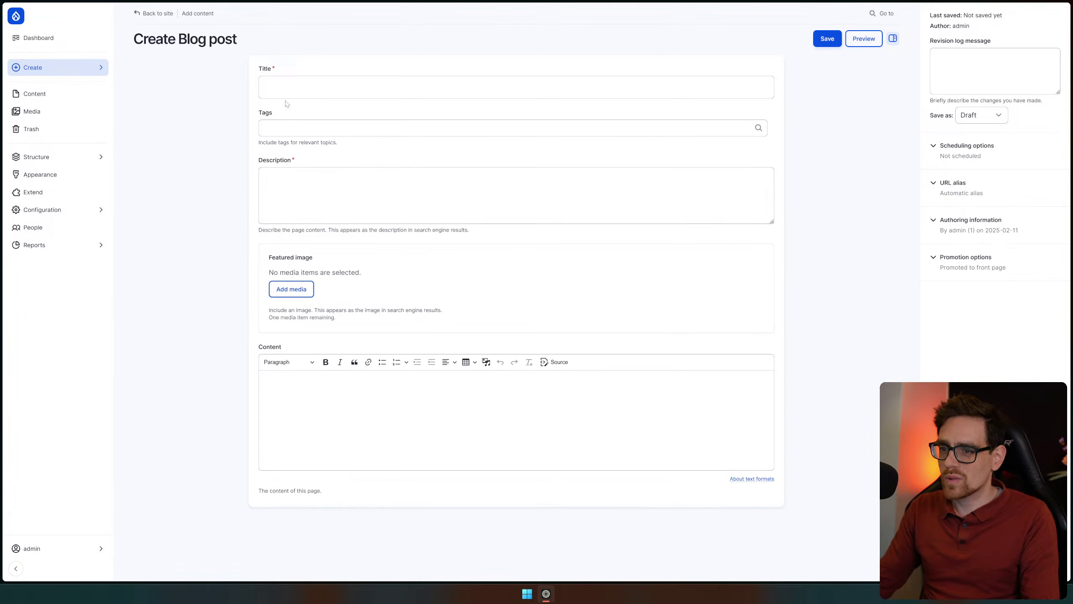
Fill in a blog post titled 'hello 2' with description 'test' and body 'testtt'
left_click(317, 85)
type("hello 2")
key("Tab")
key("Tab")
type("test")
key("Tab")
key("Tab")
type("te")
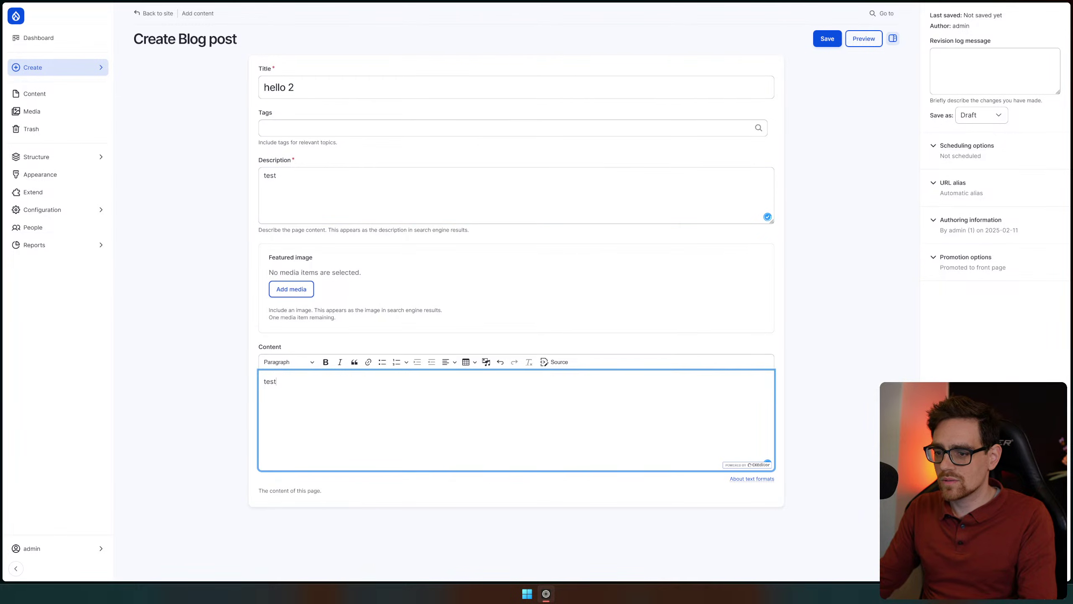
Save the 'hello 2' post as a draft and dismiss the creation message
left_click(829, 38)
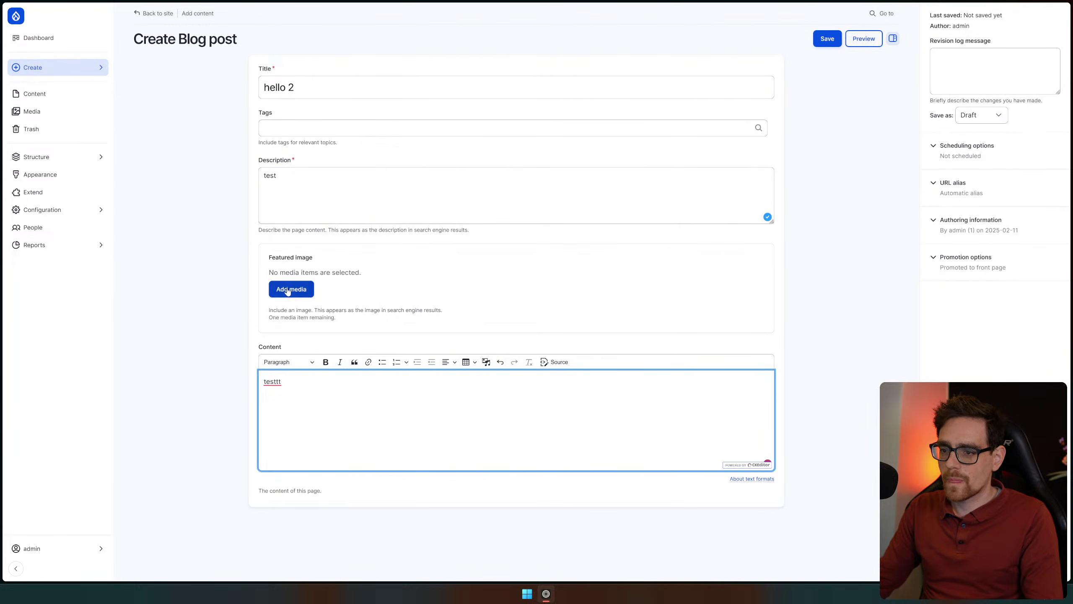
left_click(831, 39)
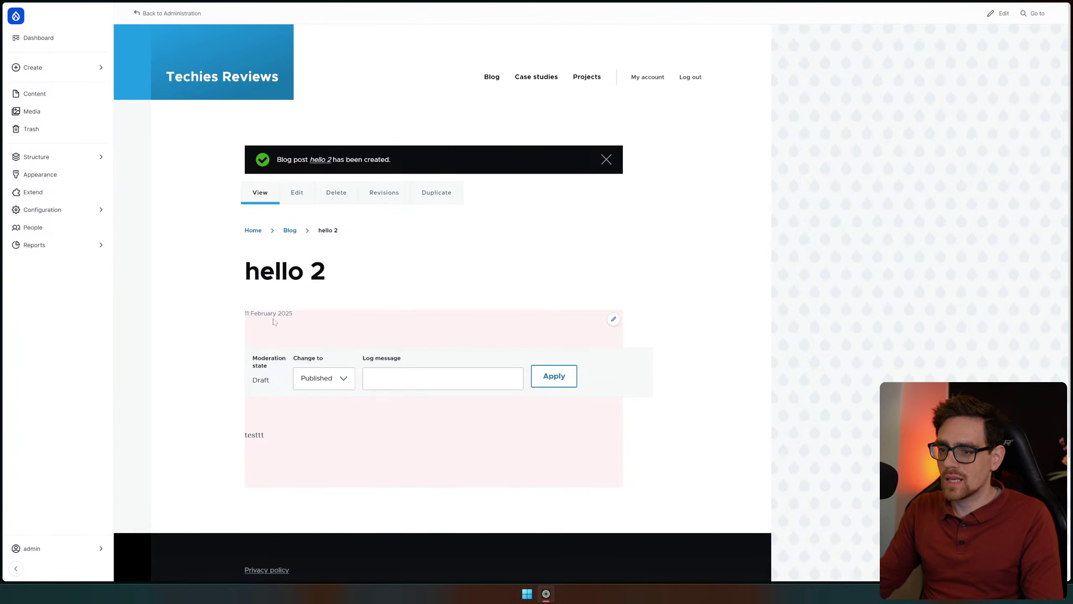
left_click(347, 379)
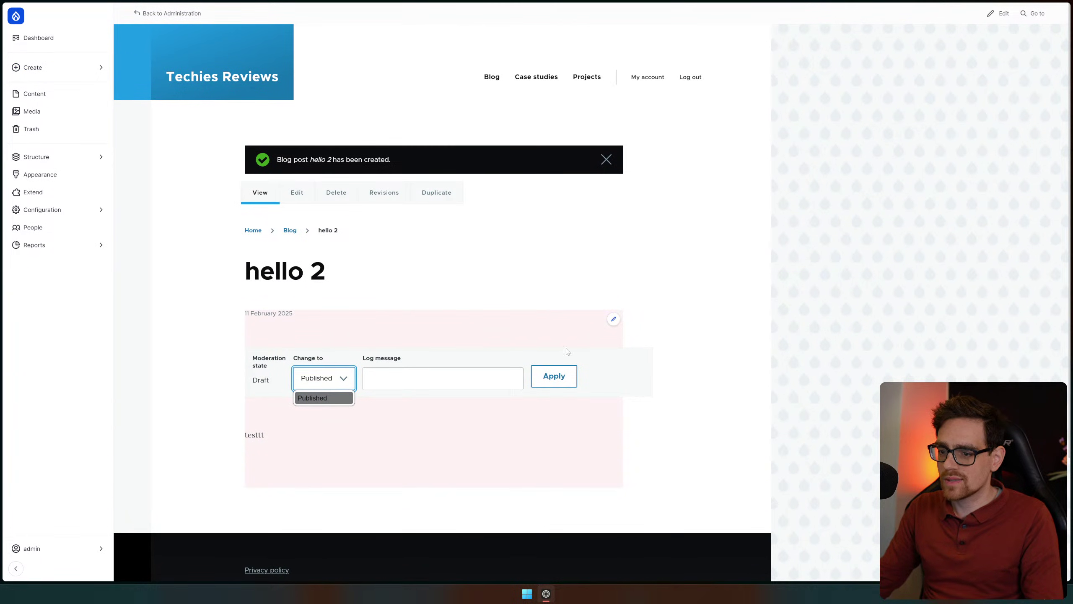
left_click(607, 159)
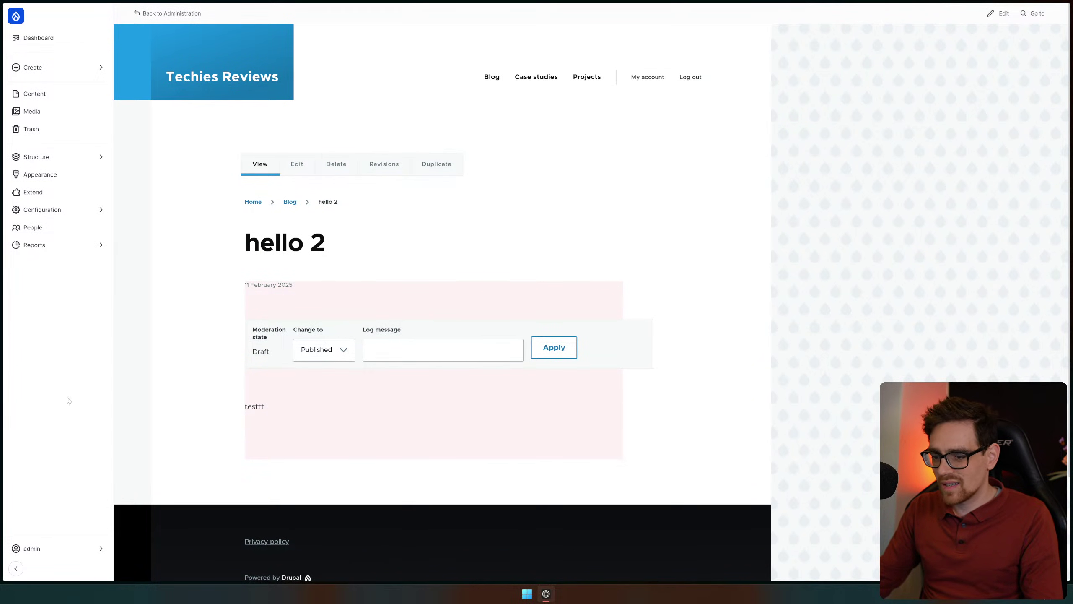
Delete the 'hello 2' blog post to the trash and return to the Content overview
left_click(336, 163)
left_click(161, 111)
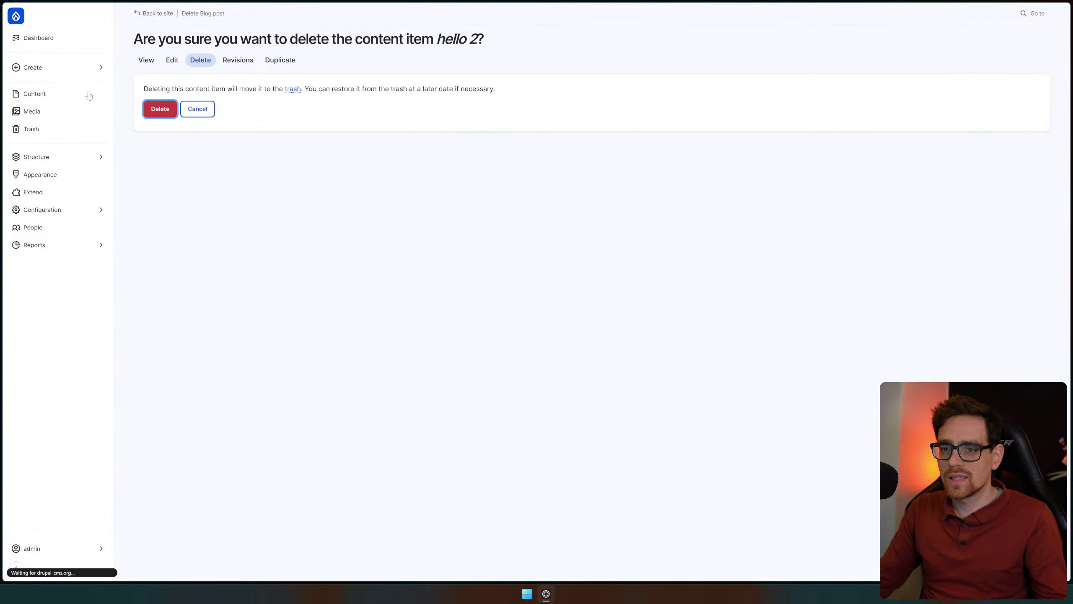
left_click(38, 93)
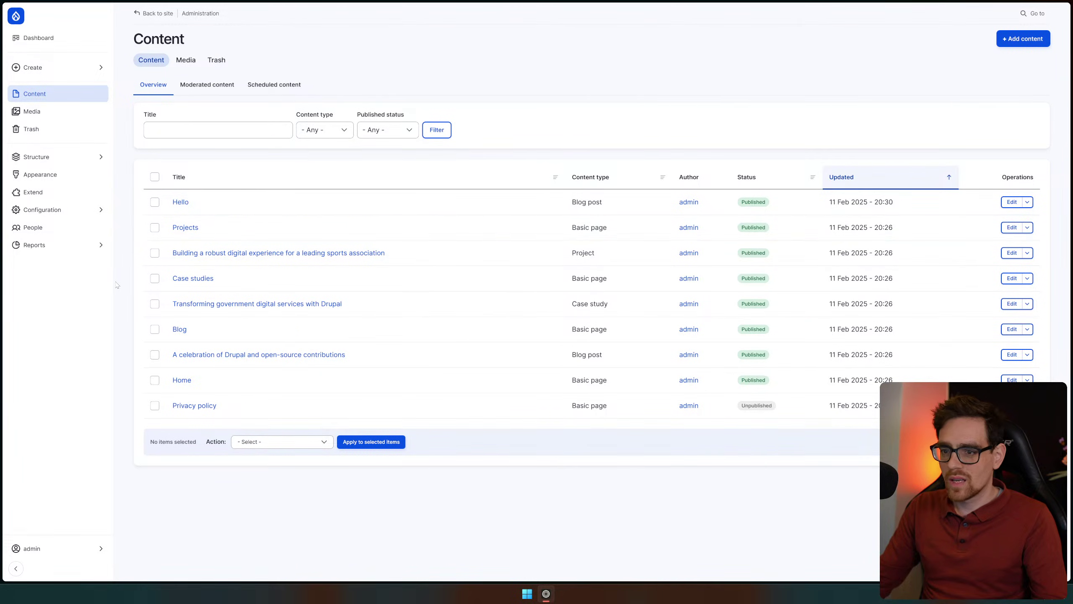
Open the Home page from the content list and go to its edit form
left_click(187, 381)
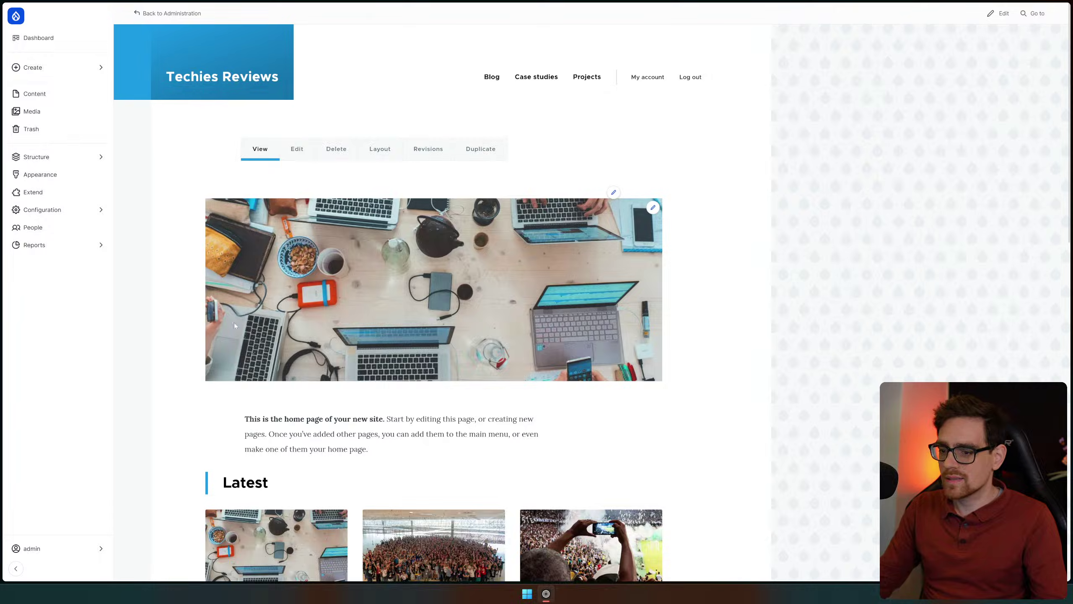
scroll(390, 232, "down", 2)
scroll(389, 231, "down", 10)
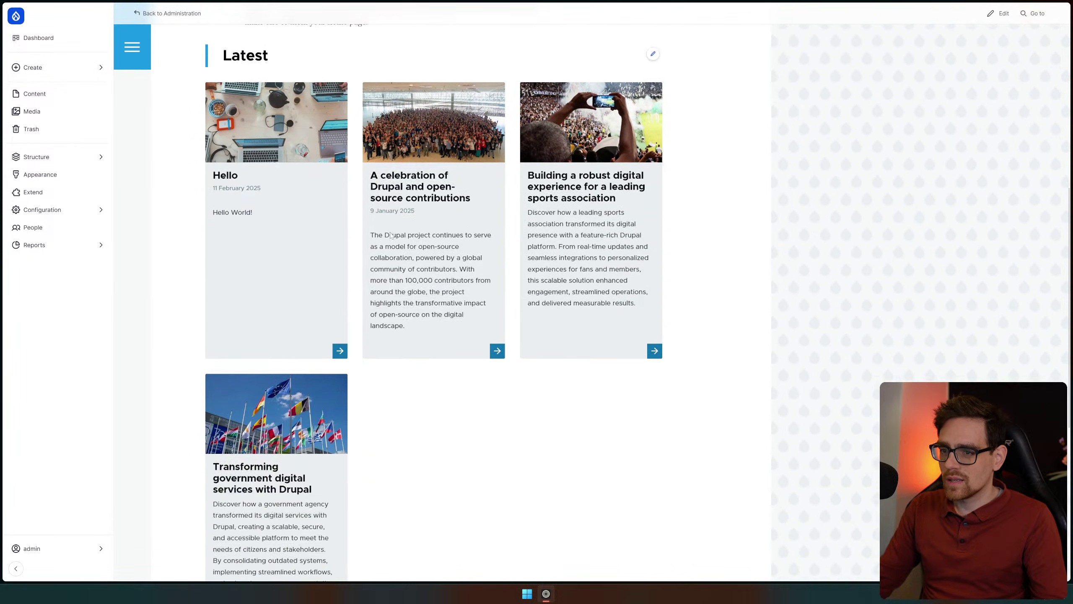
scroll(744, 304, "up", 10)
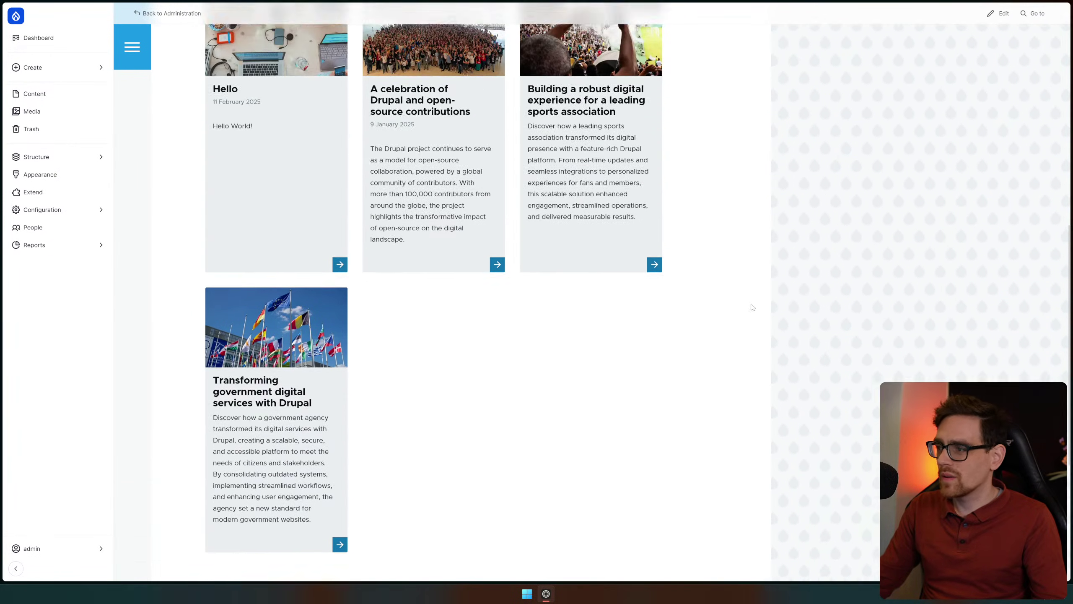
scroll(506, 187, "up", 4)
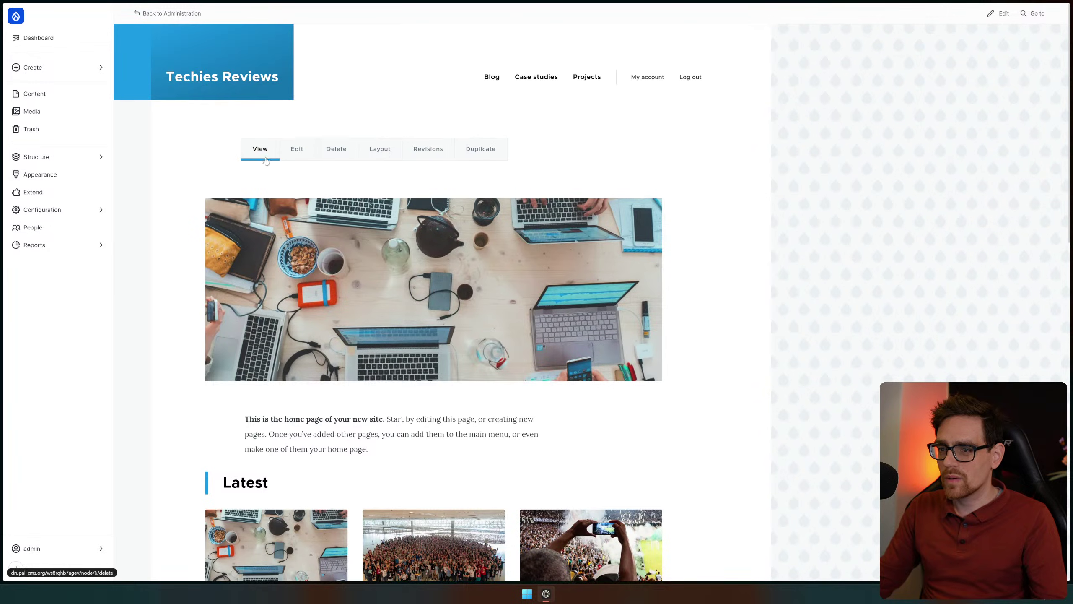
left_click(291, 153)
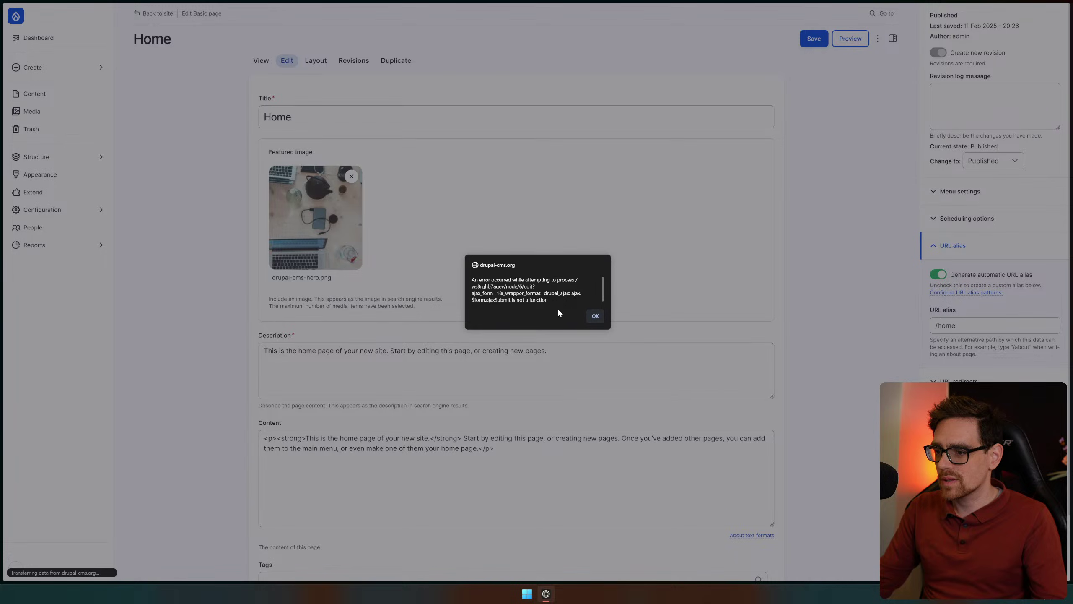
Dismiss the AJAX error alert and open the Home page's layout editor
left_click_drag(472, 287, 548, 300)
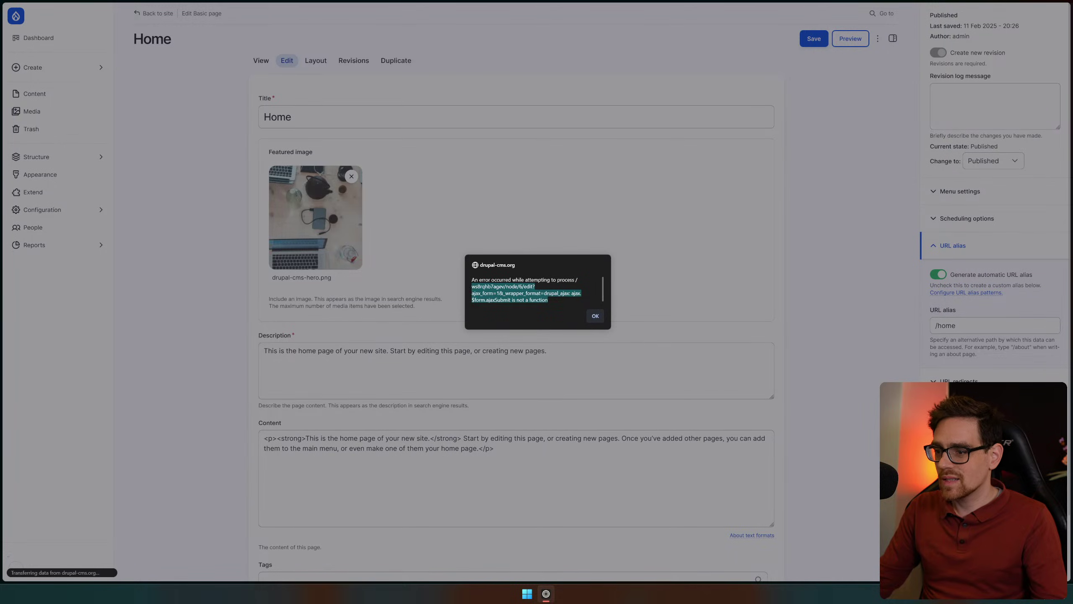
left_click(595, 316)
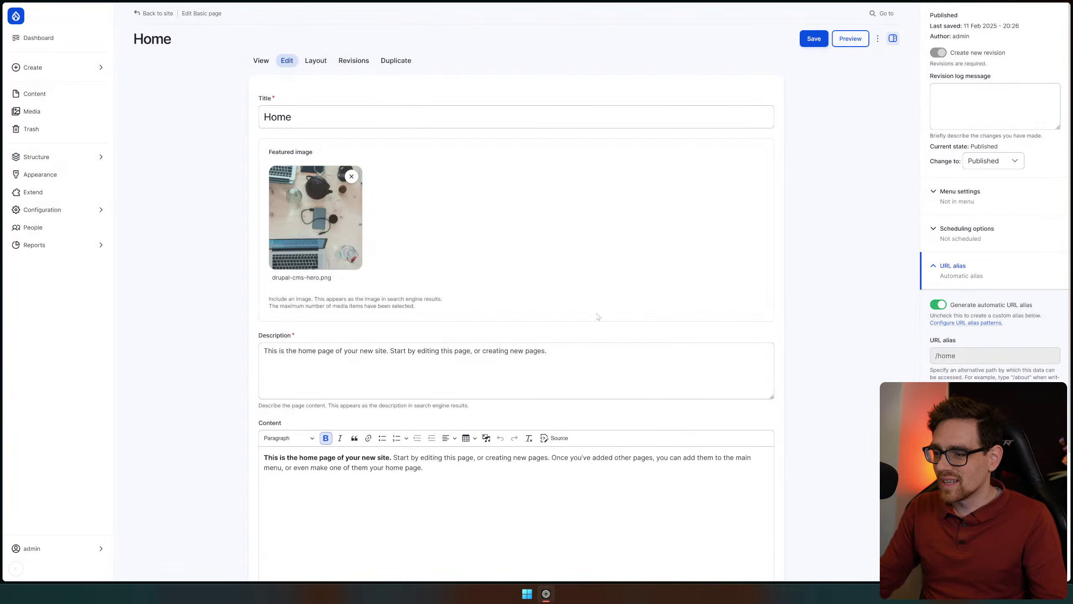
scroll(572, 205, "down", 3)
scroll(275, 70, "up", 3)
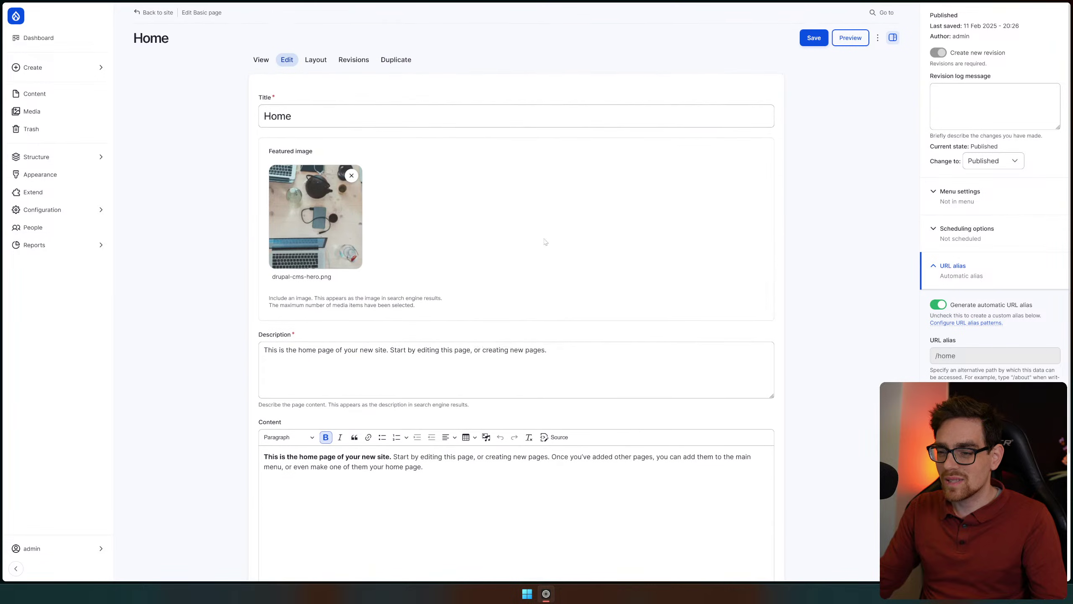
left_click(315, 65)
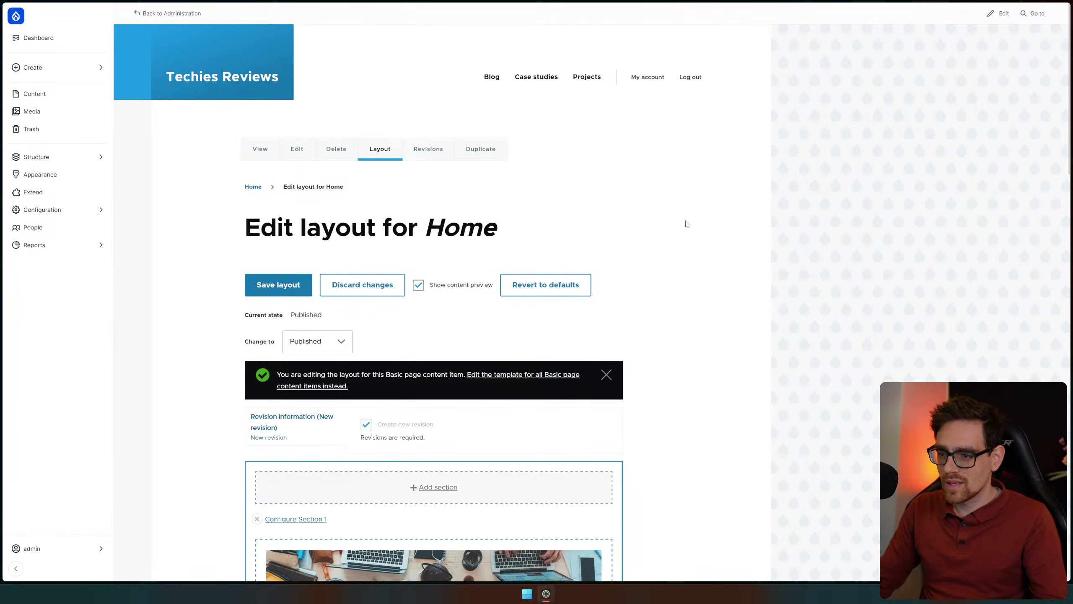
scroll(684, 212, "down", 2)
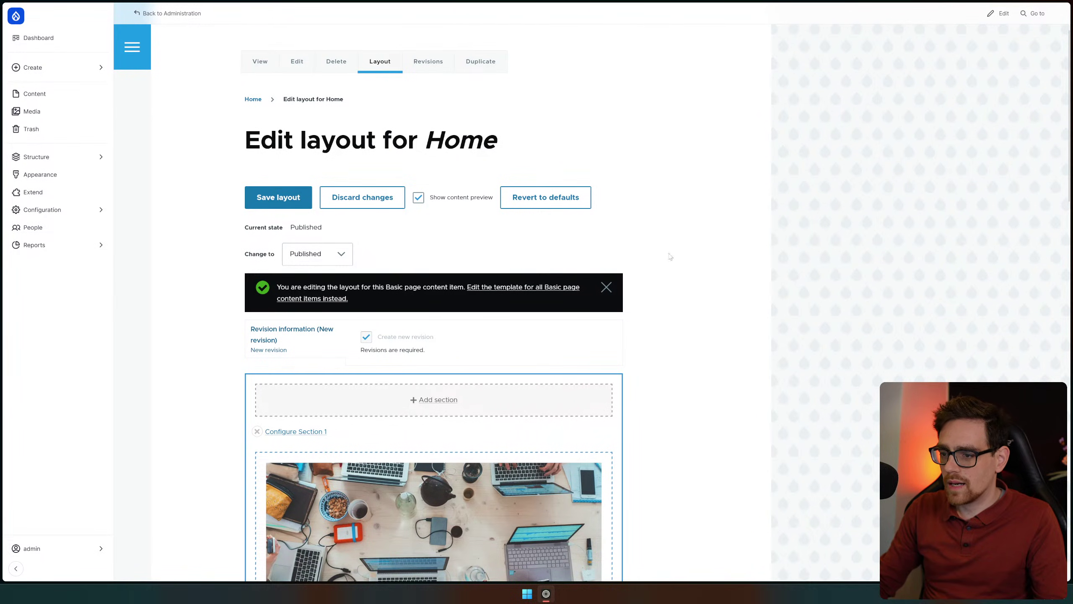
left_click(298, 67)
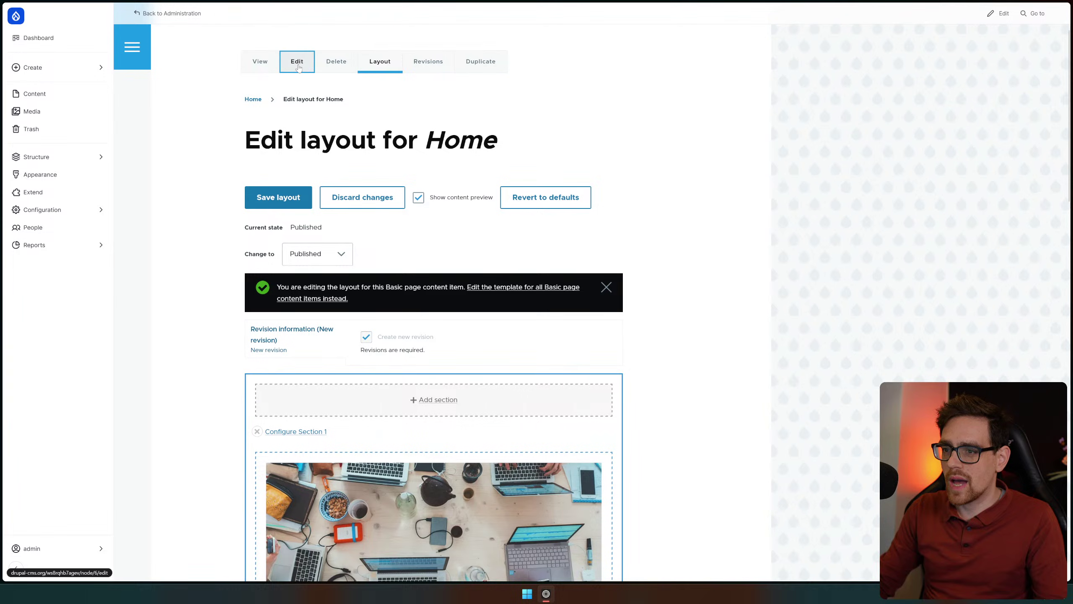
scroll(467, 205, "down", 3)
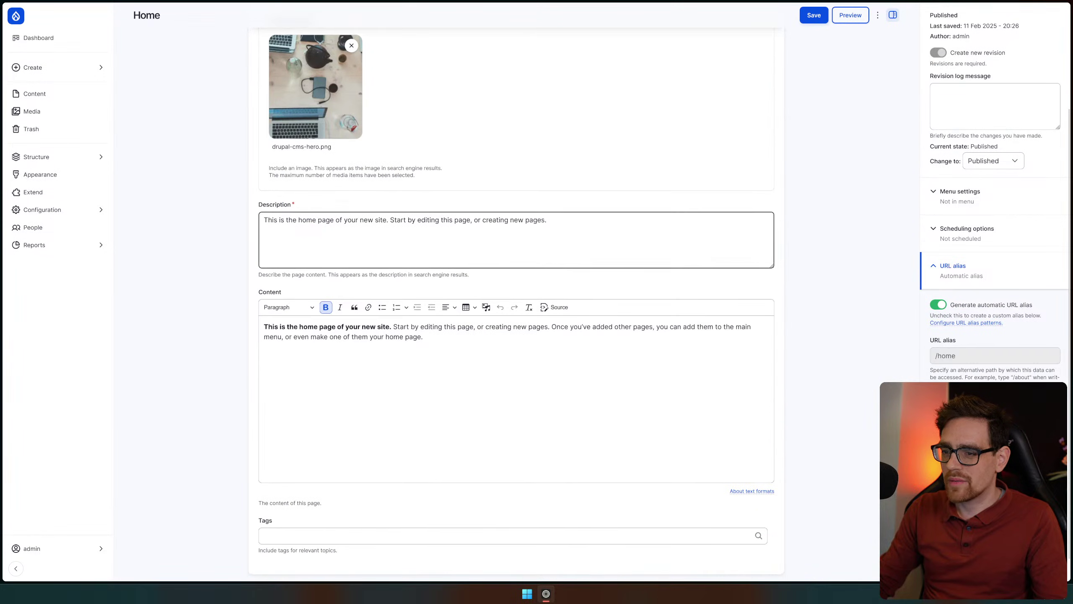
scroll(177, 417, "up", 4)
left_click(315, 62)
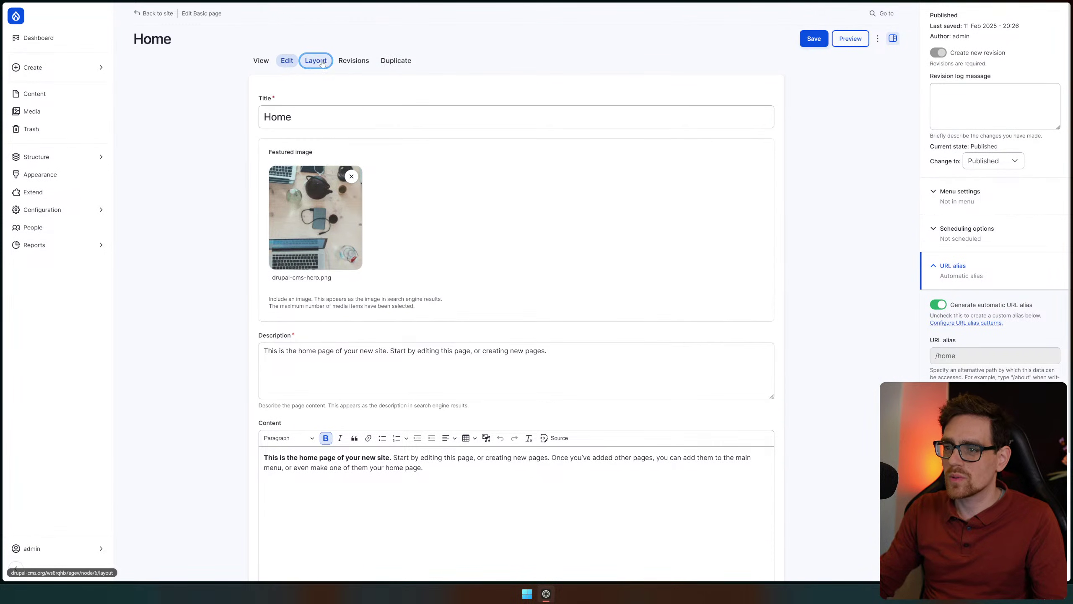
scroll(633, 335, "down", 10)
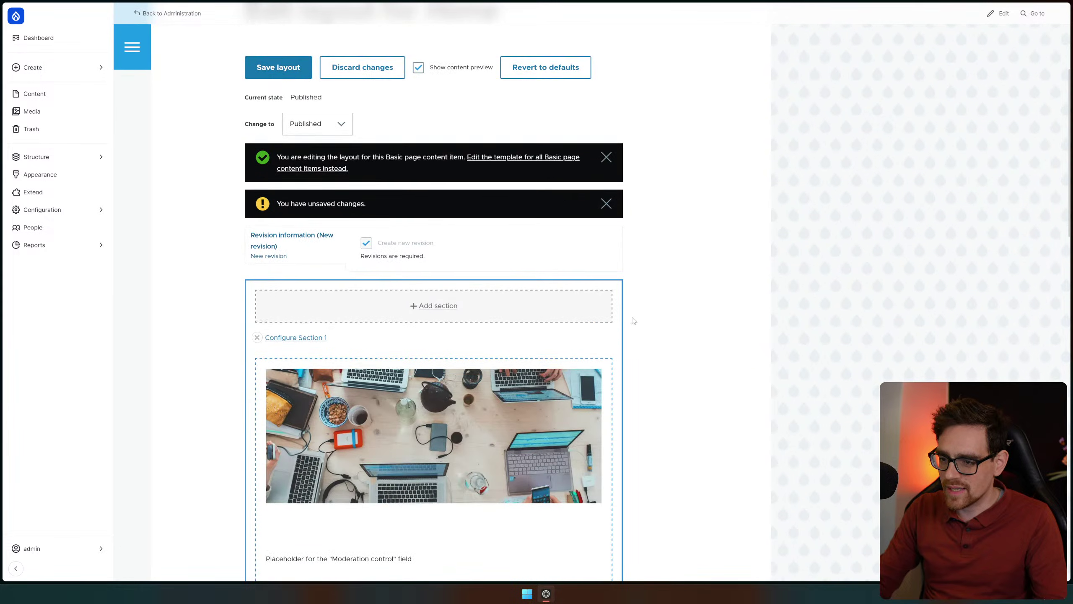
scroll(534, 303, "down", 20)
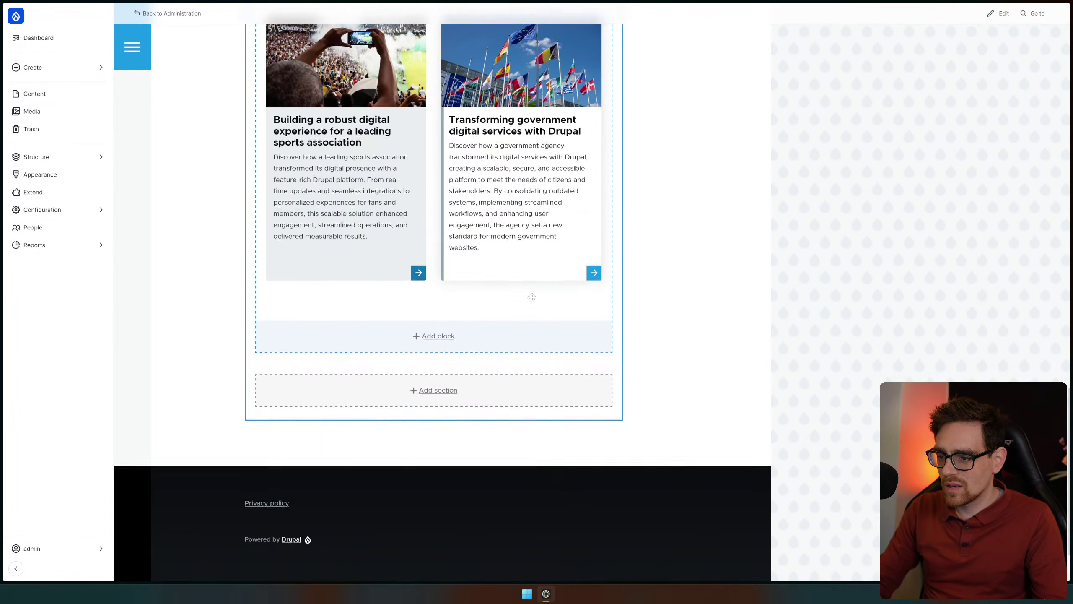
Start adding a block at the section's bottom and browse the block list, trying the filter 'ecpara'
left_click(437, 336)
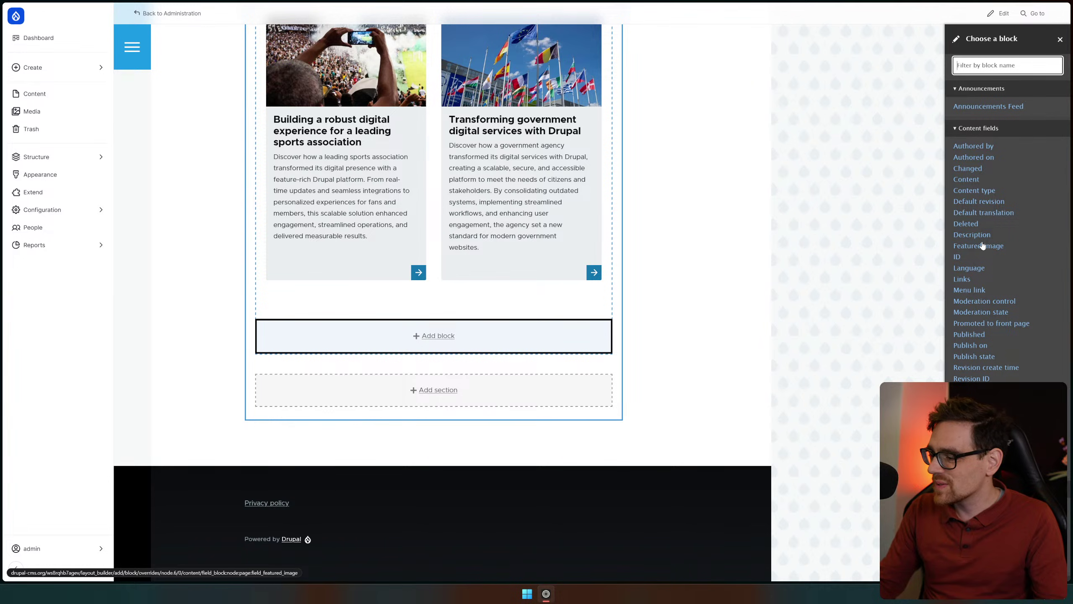
scroll(1010, 328, "down", 3)
scroll(1008, 329, "down", 6)
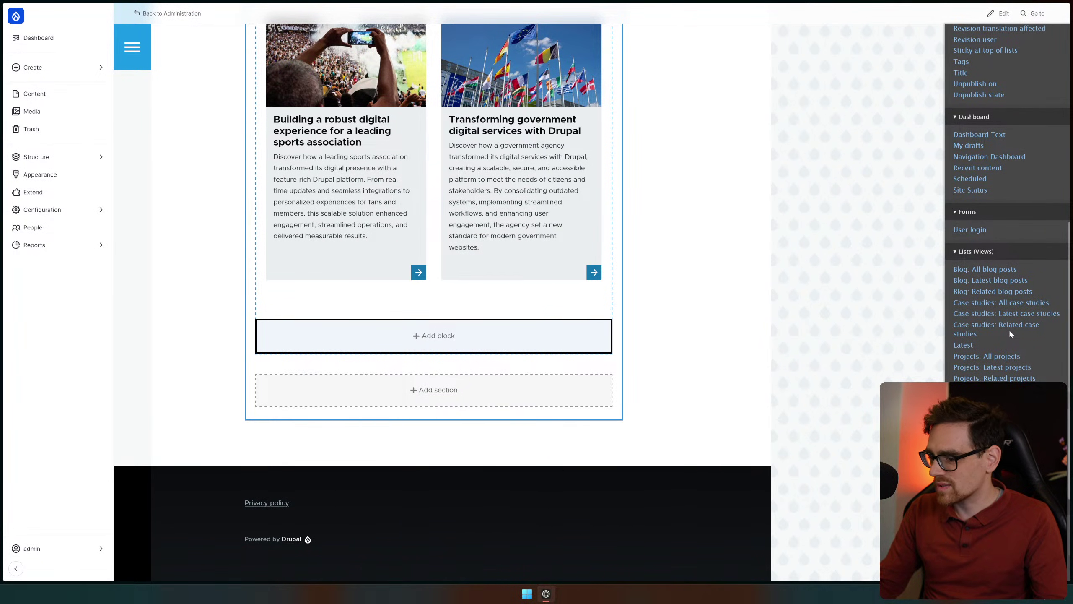
scroll(1009, 329, "down", 4)
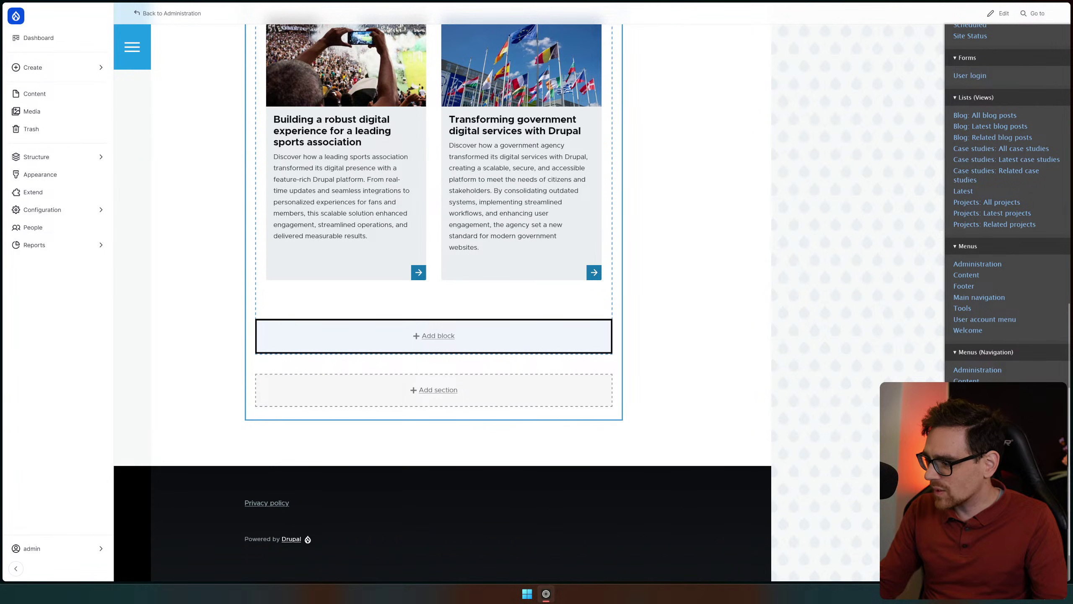
scroll(1008, 202, "up", 2)
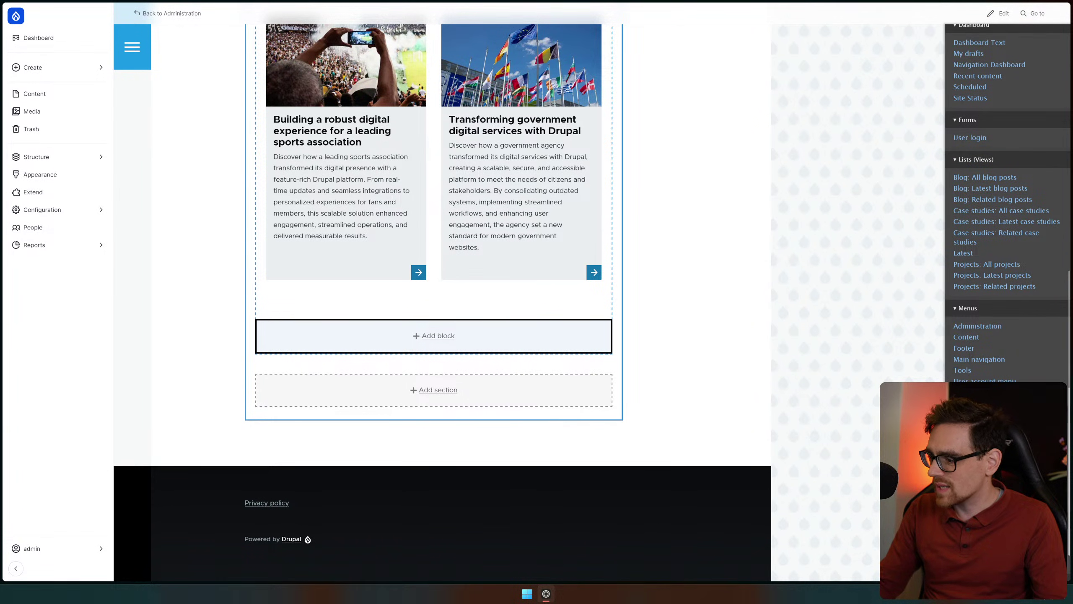
scroll(1020, 318, "up", 9)
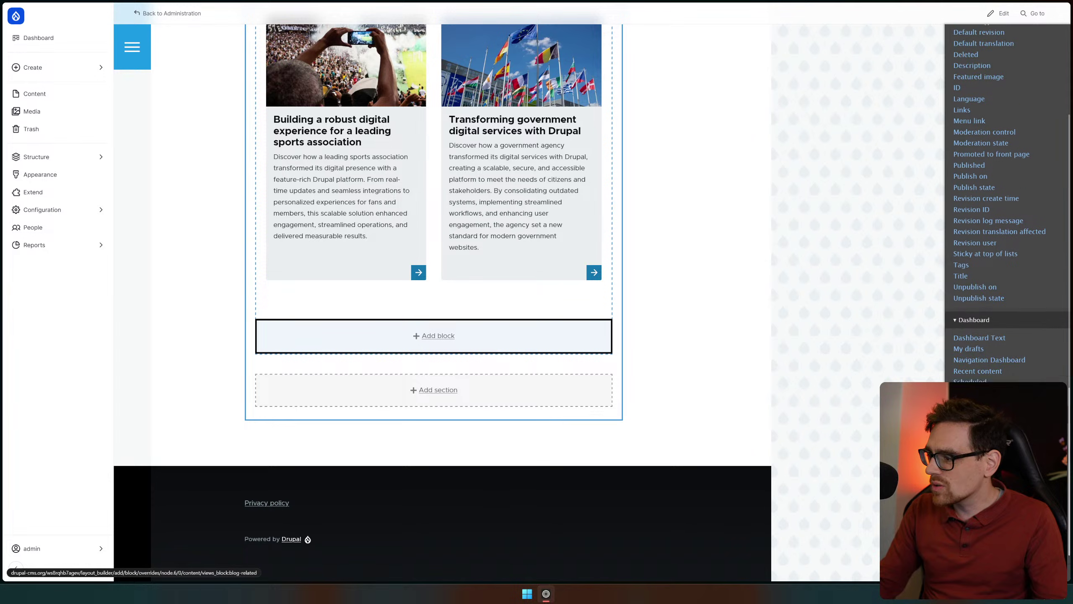
scroll(1018, 312, "up", 2)
scroll(1013, 215, "down", 2)
scroll(1006, 143, "up", 3)
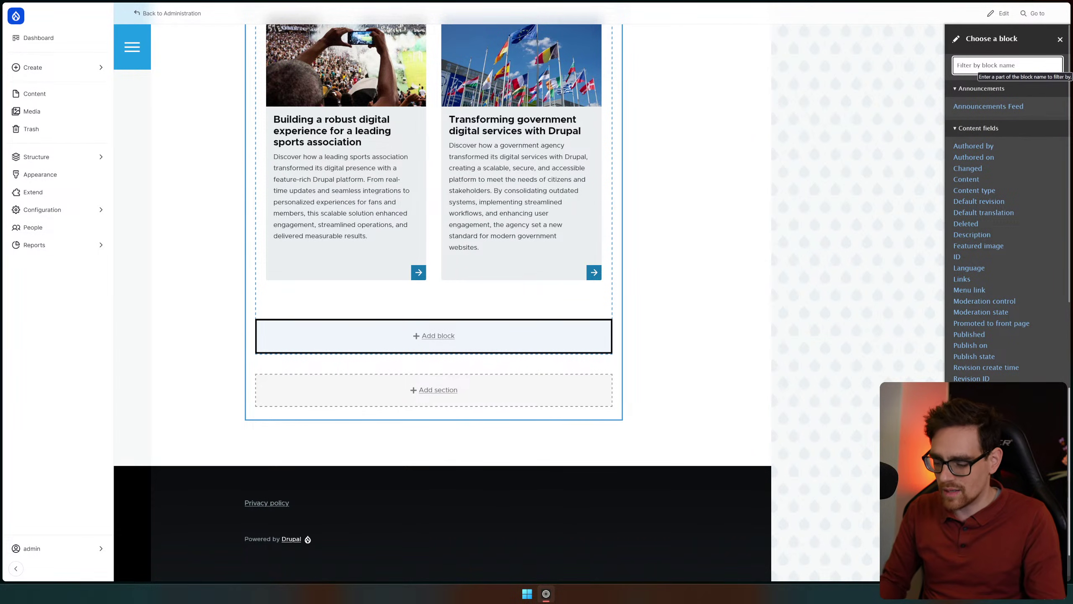
type("ec")
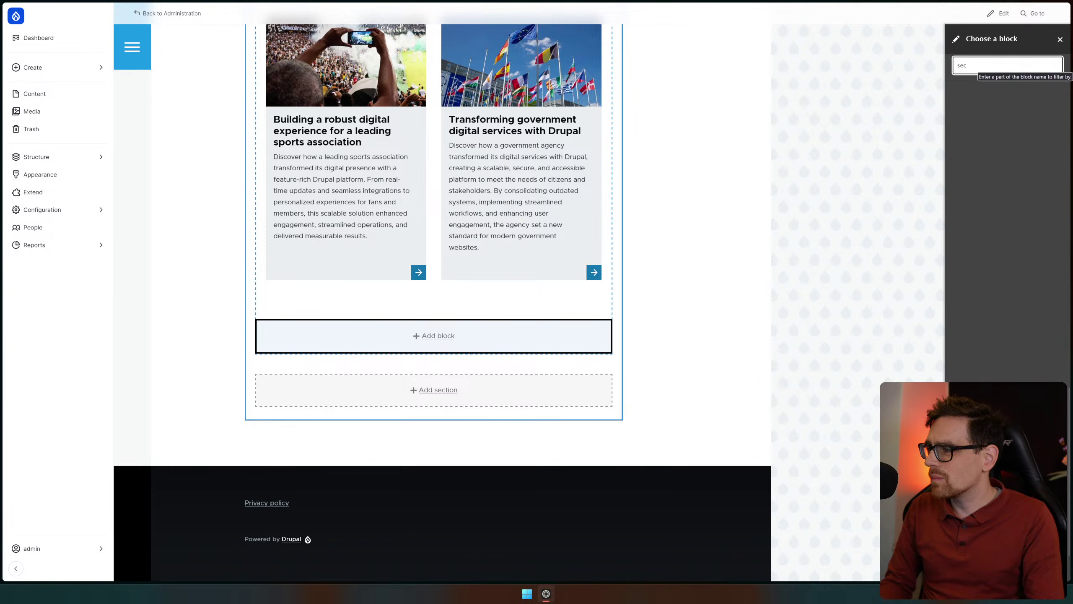
type("para")
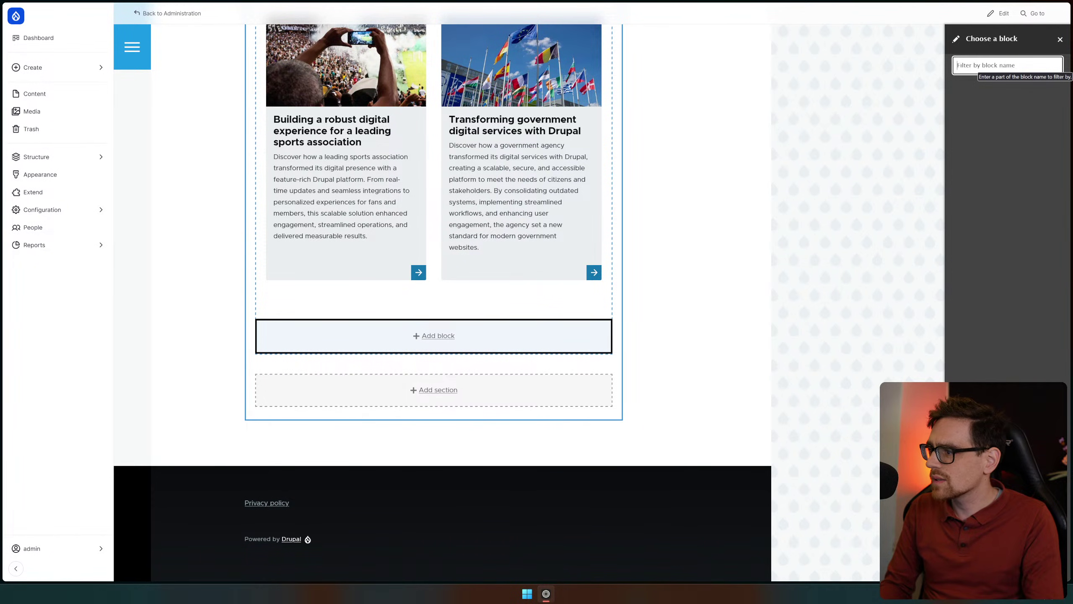
key("BackSpace")
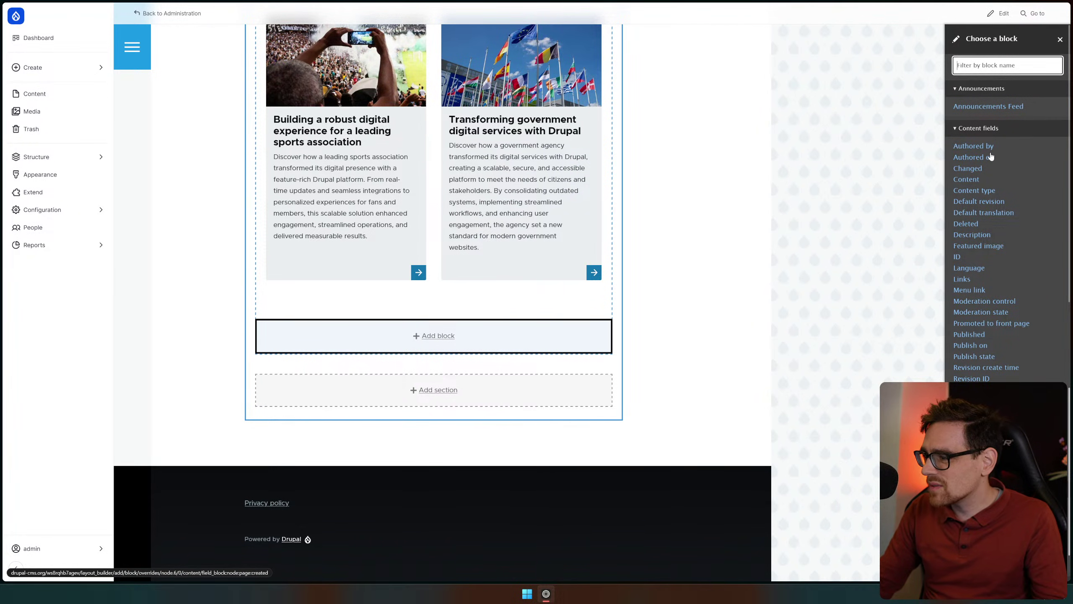
Add the Content field block, showing the home page welcome text, below the case-study cards
scroll(1024, 357, "down", 6)
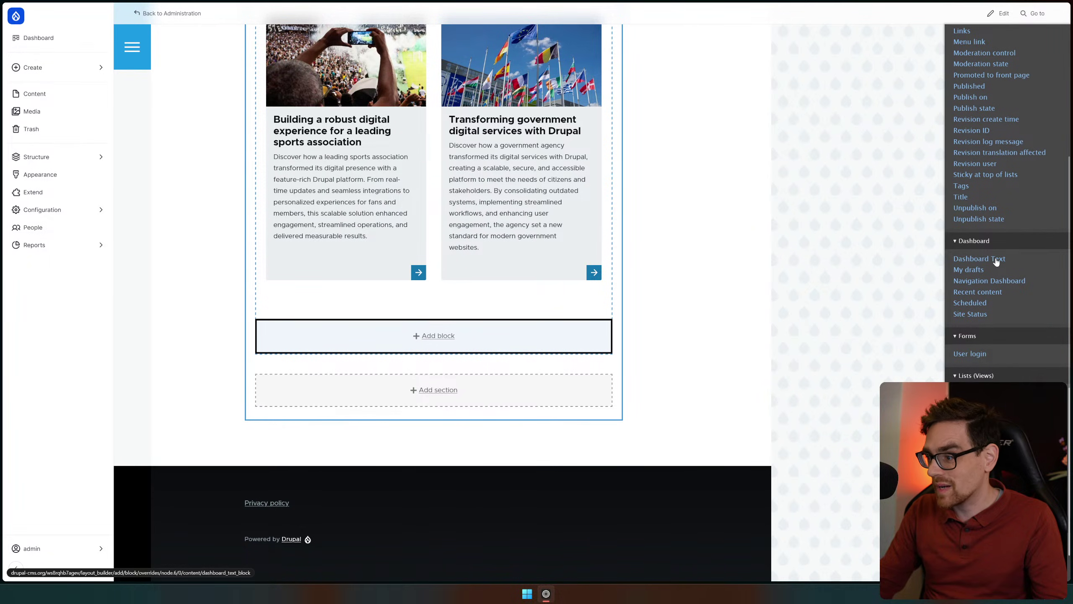
scroll(984, 289, "down", 4)
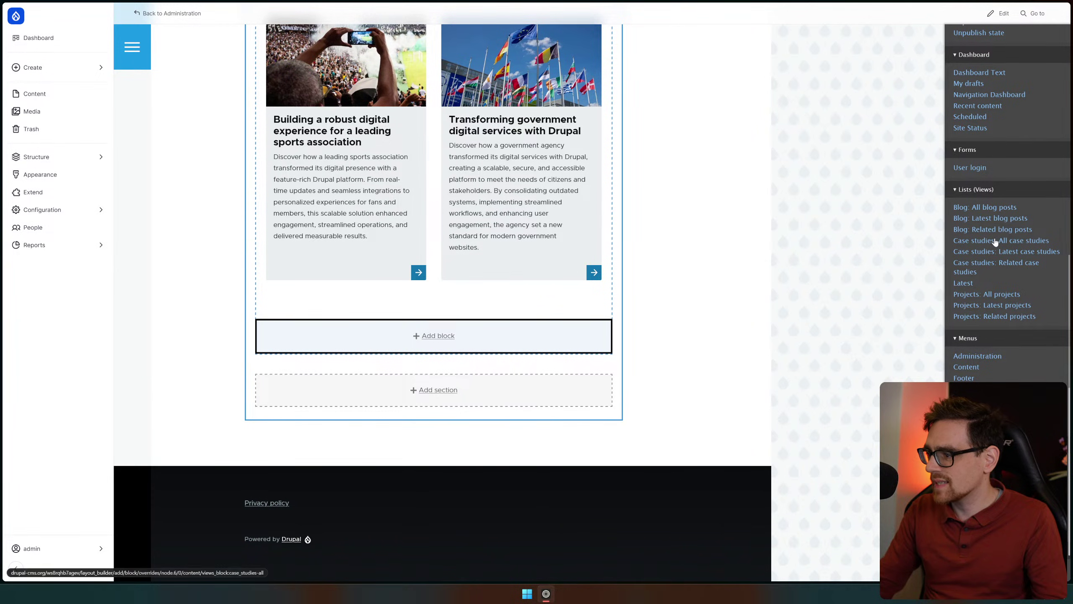
scroll(1027, 366, "down", 2)
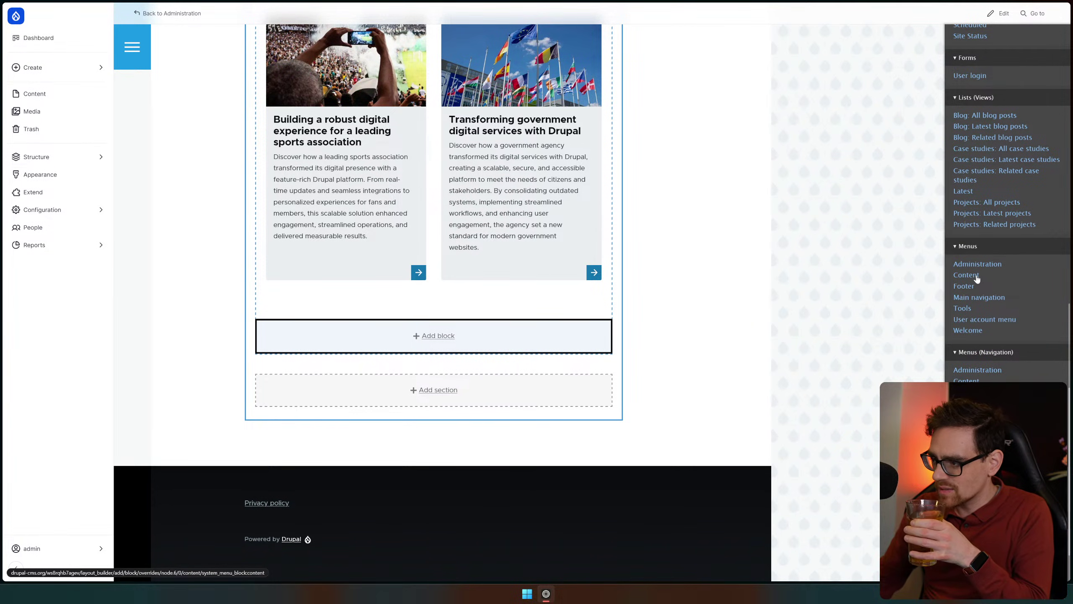
scroll(1026, 361, "down", 1)
scroll(1026, 362, "down", 2)
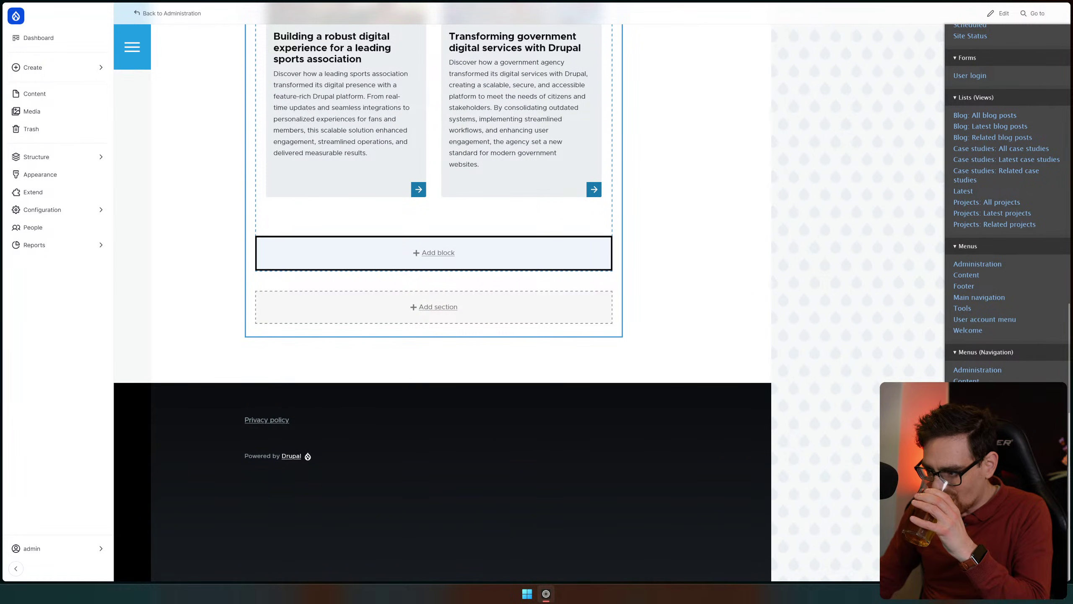
scroll(1008, 203, "up", 3)
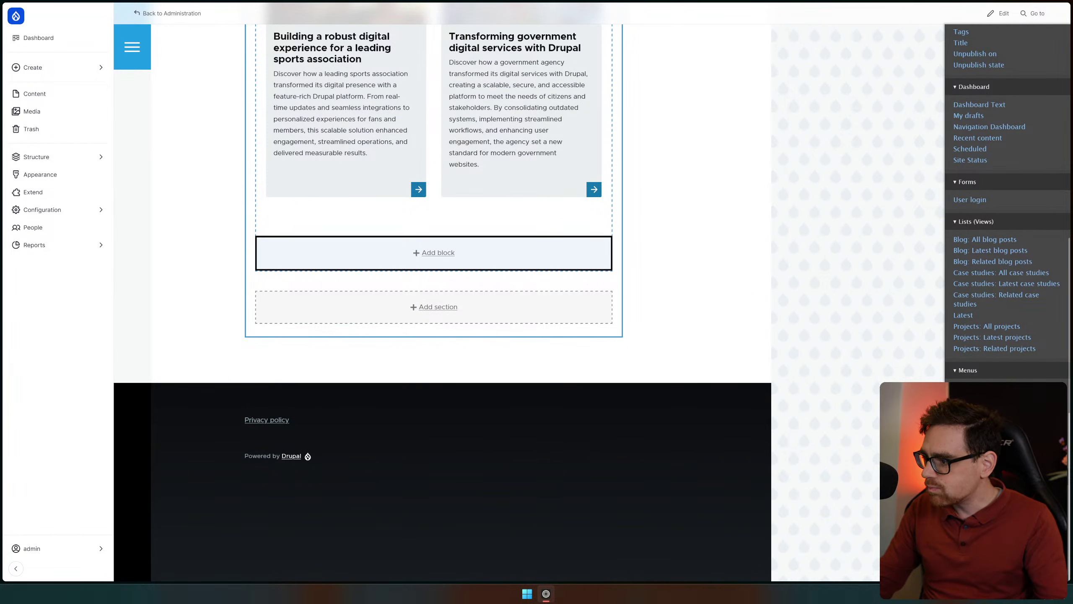
scroll(1007, 203, "down", 3)
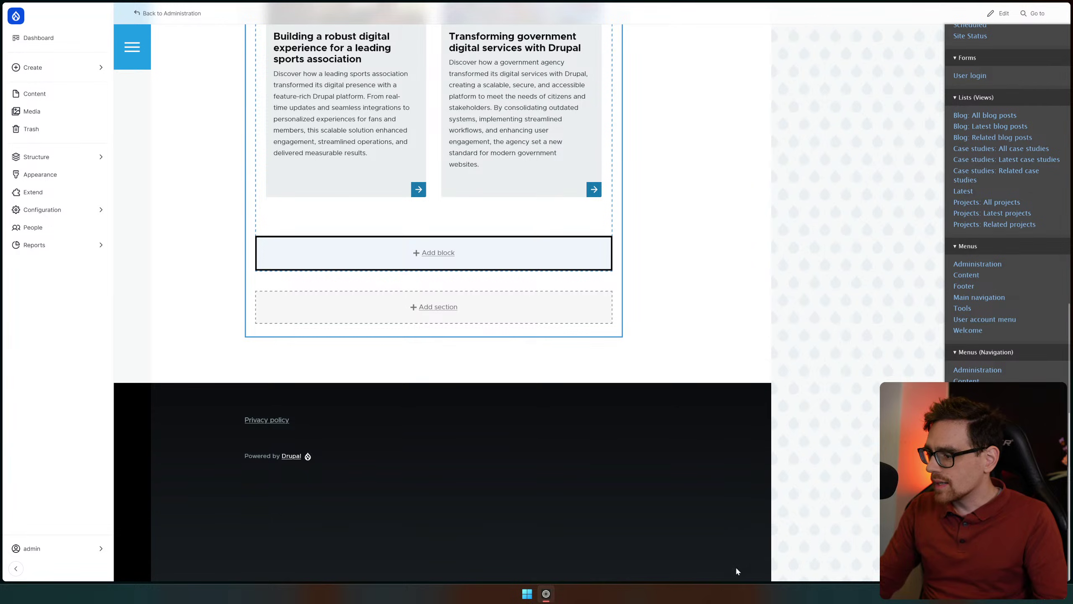
scroll(965, 379, "up", 4)
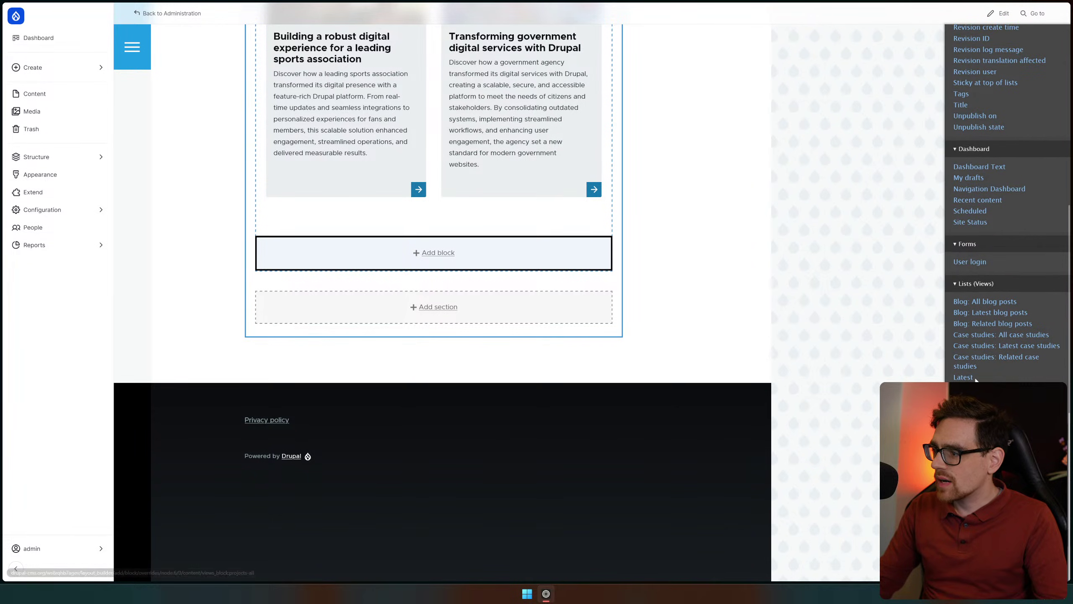
scroll(1013, 204, "up", 8)
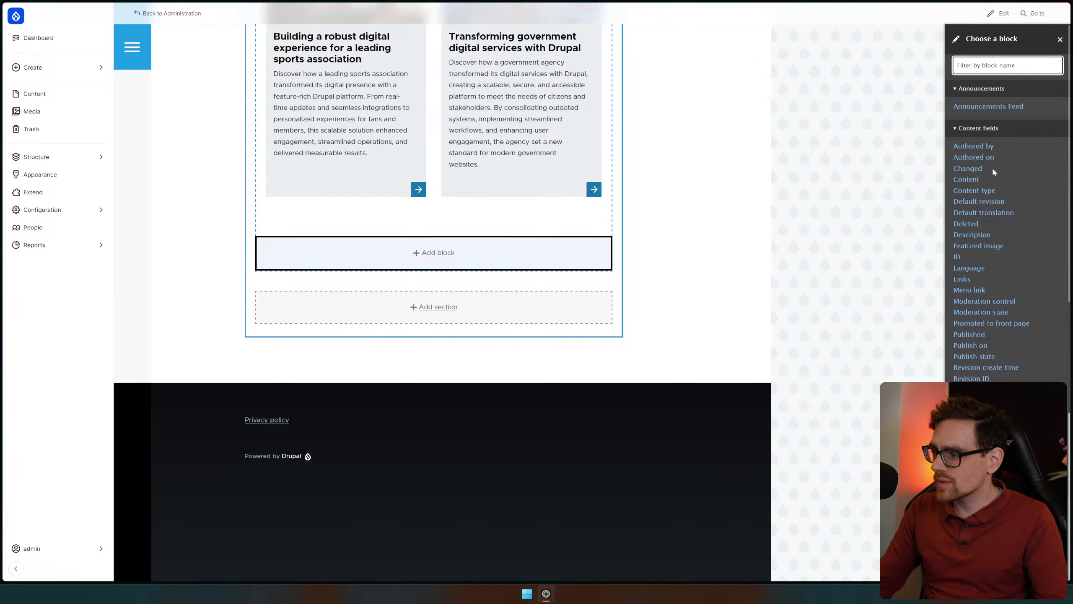
left_click(967, 180)
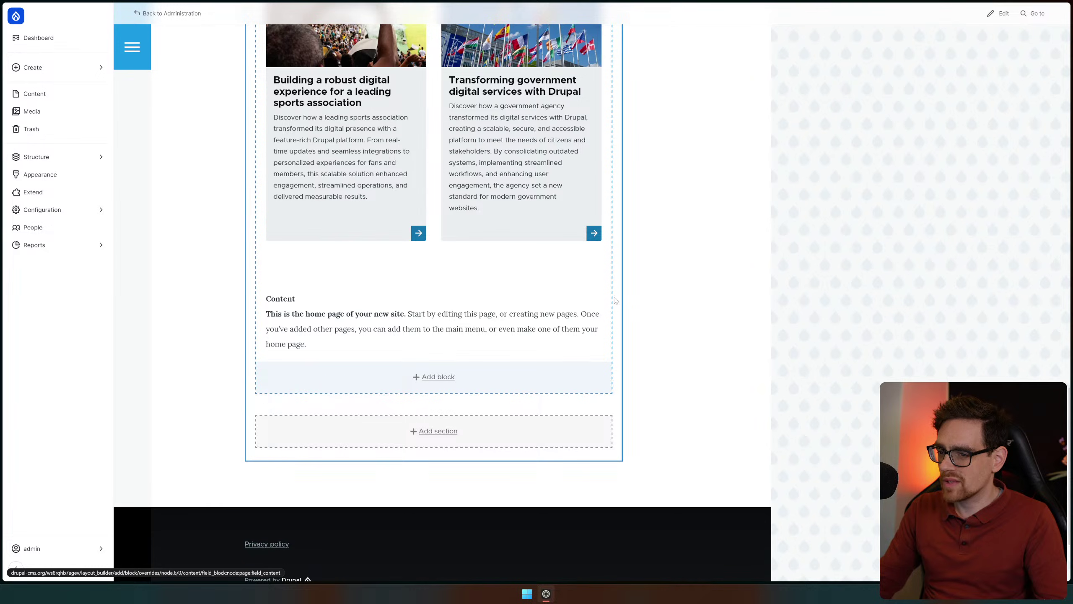
Move the Content block above the Latest listing in the Home layout section
left_click(602, 290)
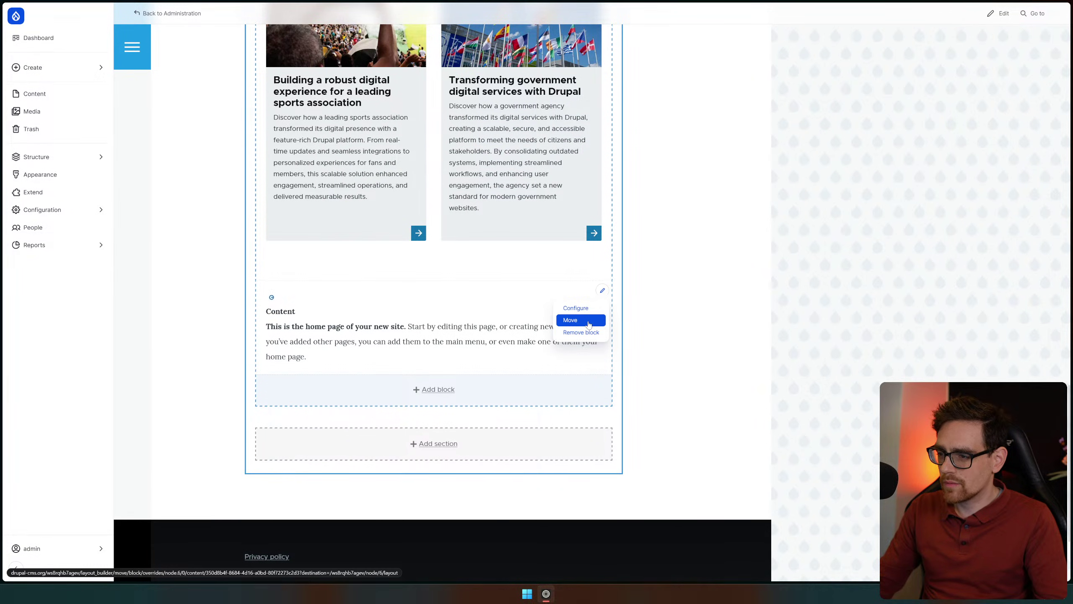
left_click(570, 319)
left_click_drag(566, 322, 544, 55)
scroll(341, 256, "up", 10)
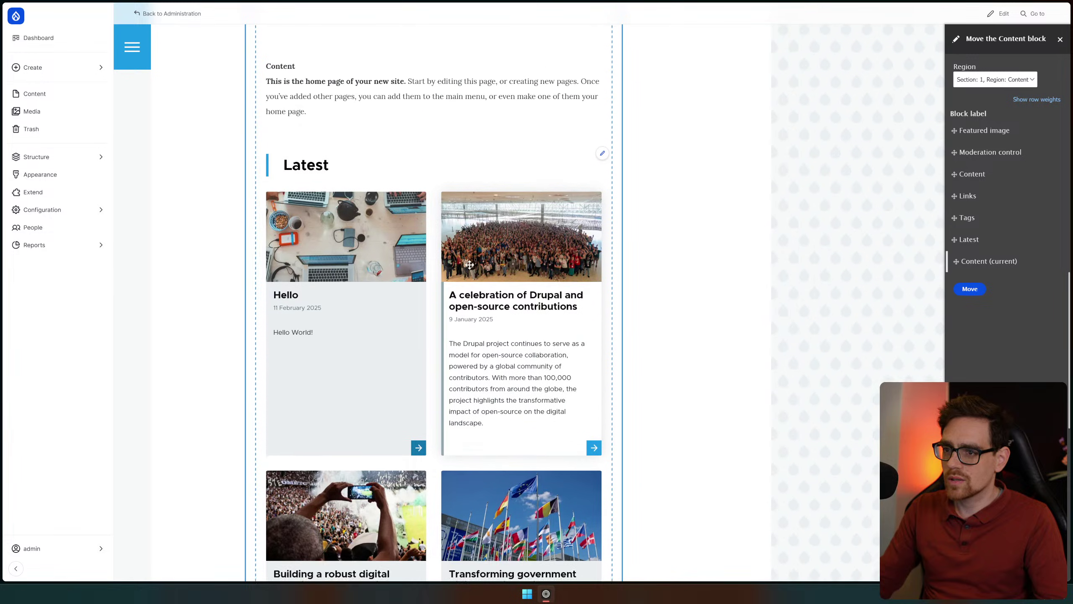
scroll(419, 212, "up", 3)
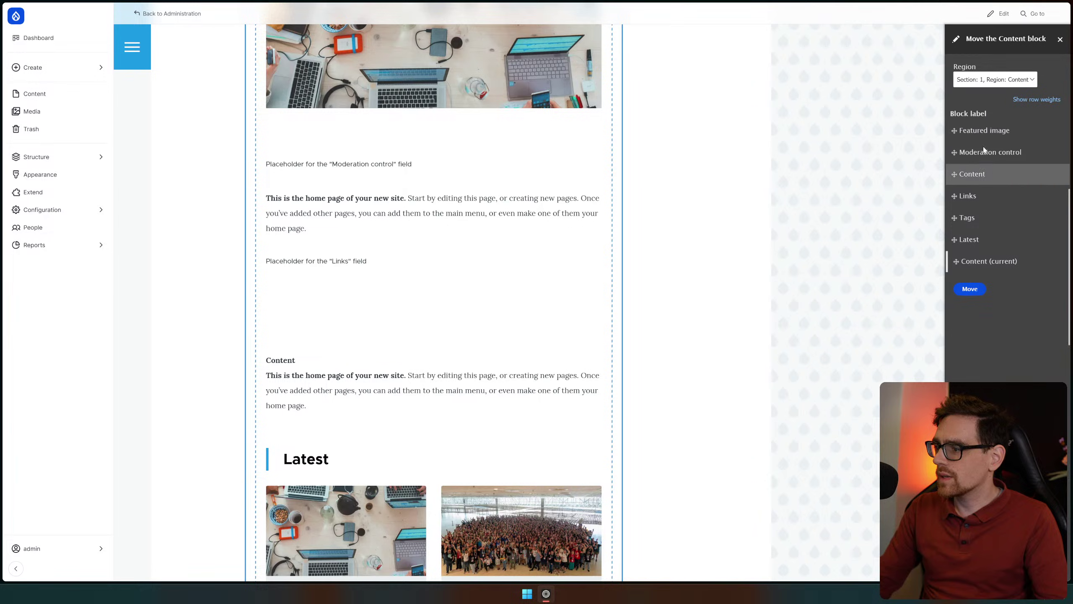
mouse_move(955, 175)
left_mouse_down()
mouse_move(957, 137)
mouse_move(956, 174)
left_mouse_up()
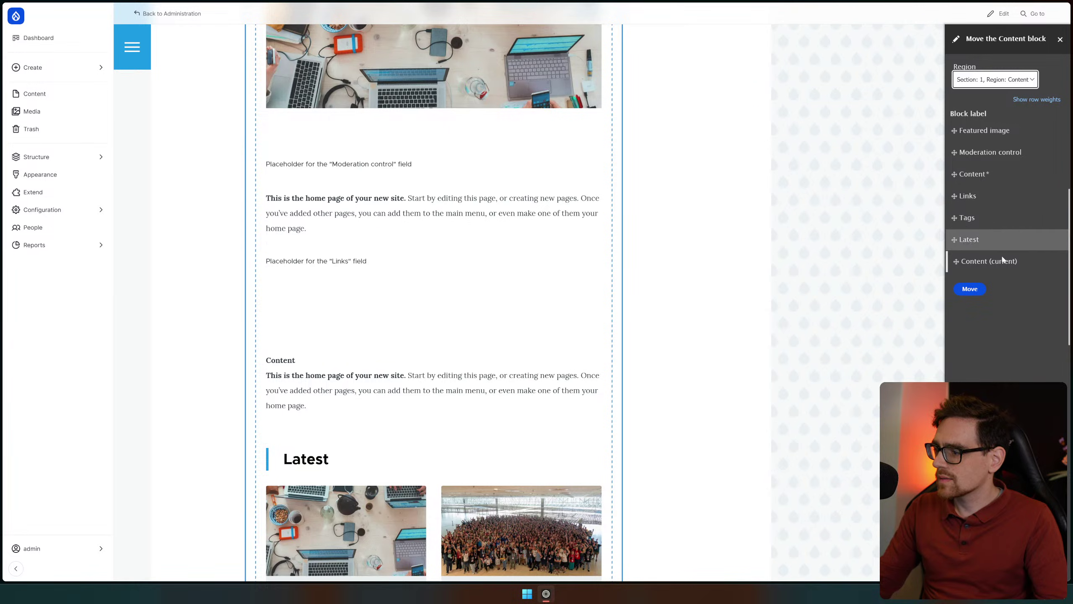
left_click(970, 289)
scroll(547, 212, "down", 4)
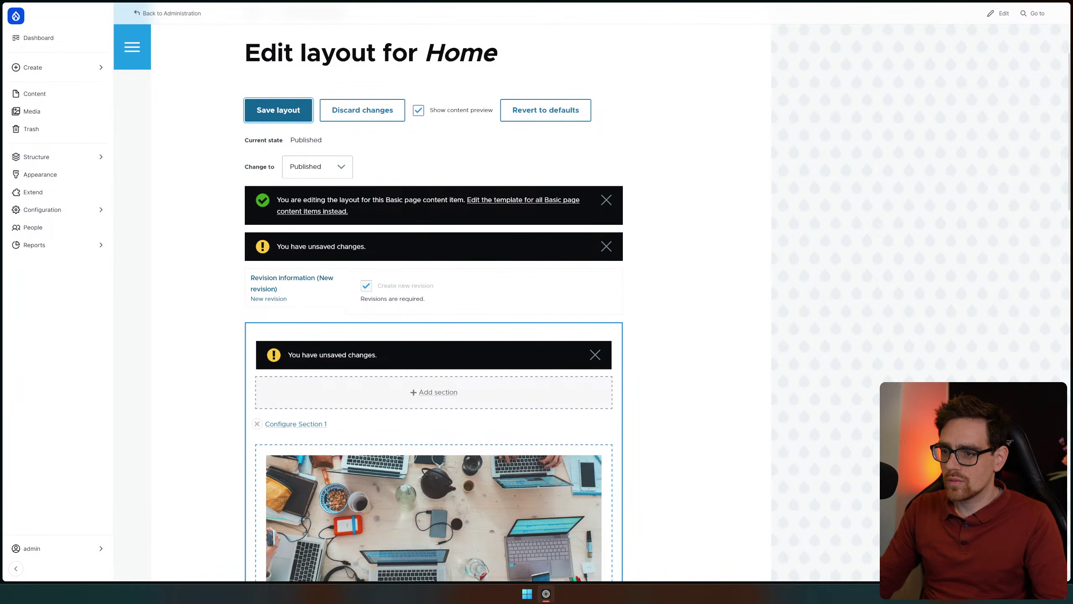
Save the Home layout override, then reopen its layout editor and review the sections
left_click(279, 111)
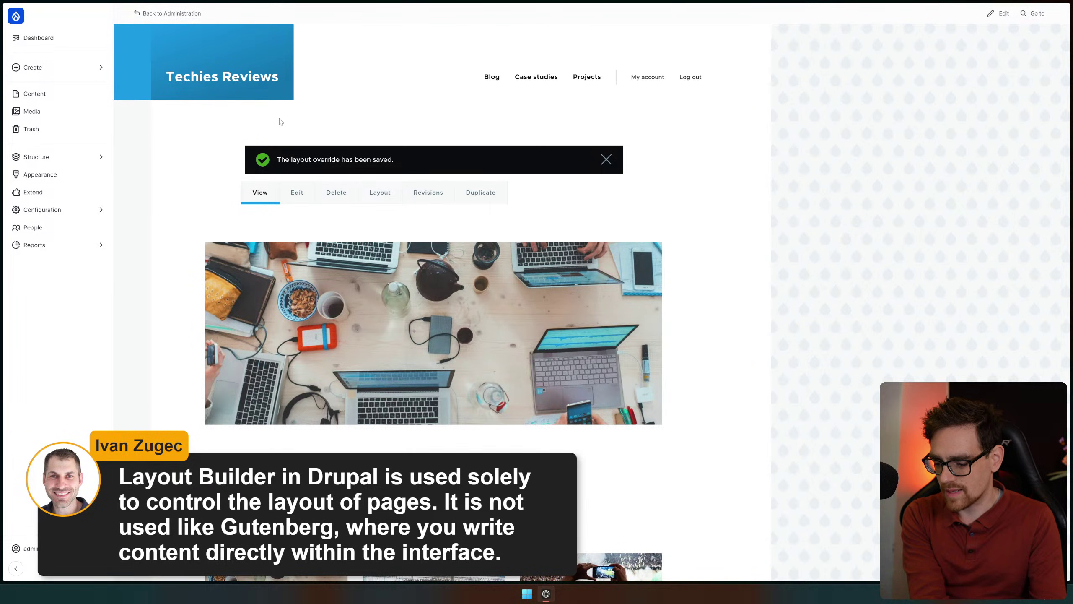
left_click(366, 196)
scroll(376, 356, "down", 5)
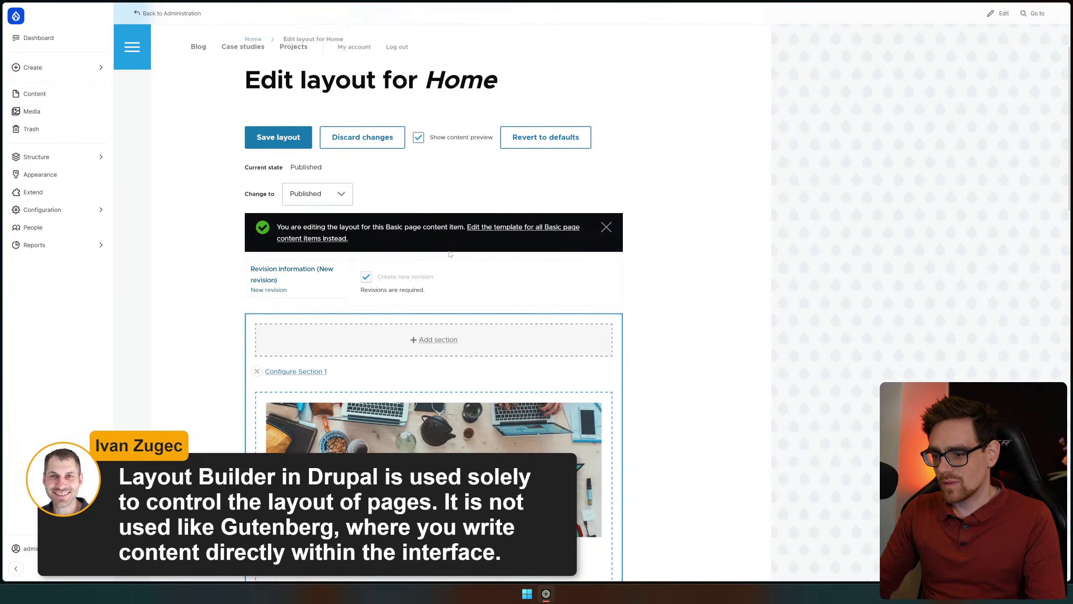
scroll(571, 283, "down", 8)
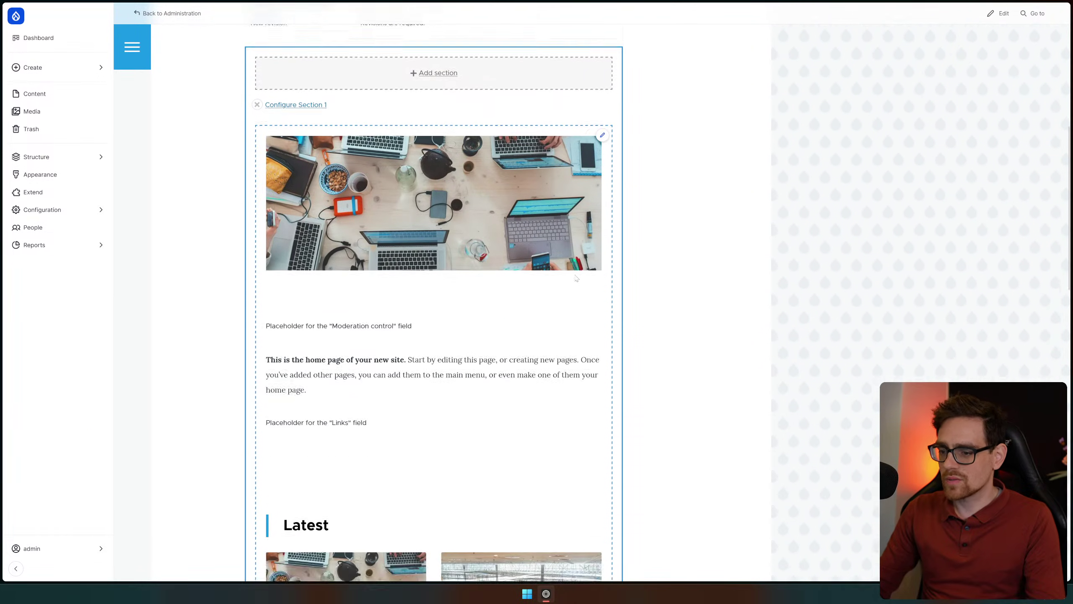
scroll(571, 283, "up", 10)
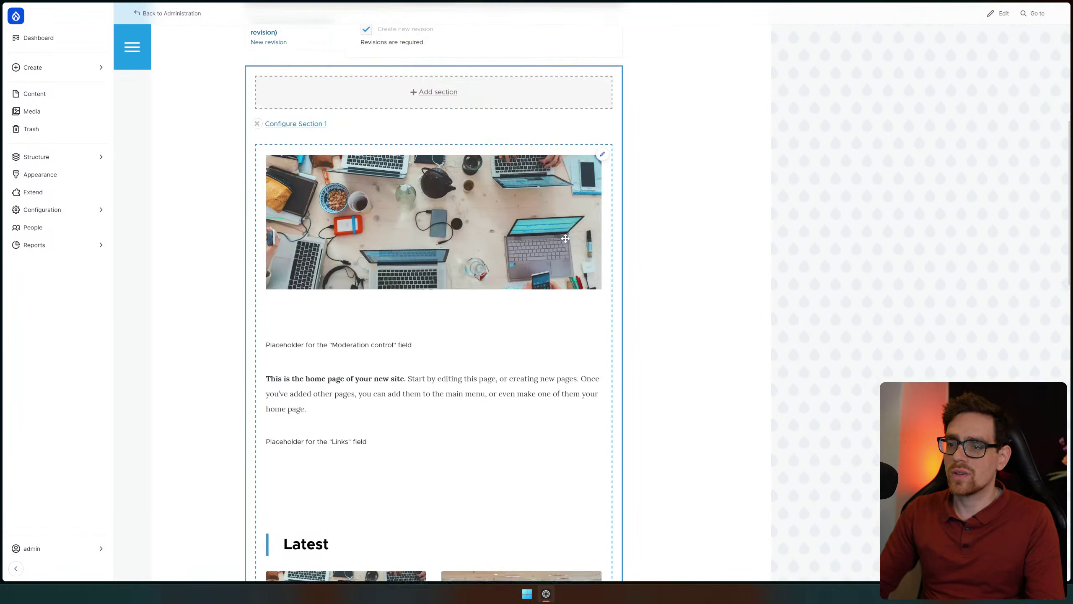
scroll(573, 240, "down", 6)
scroll(574, 233, "down", 19)
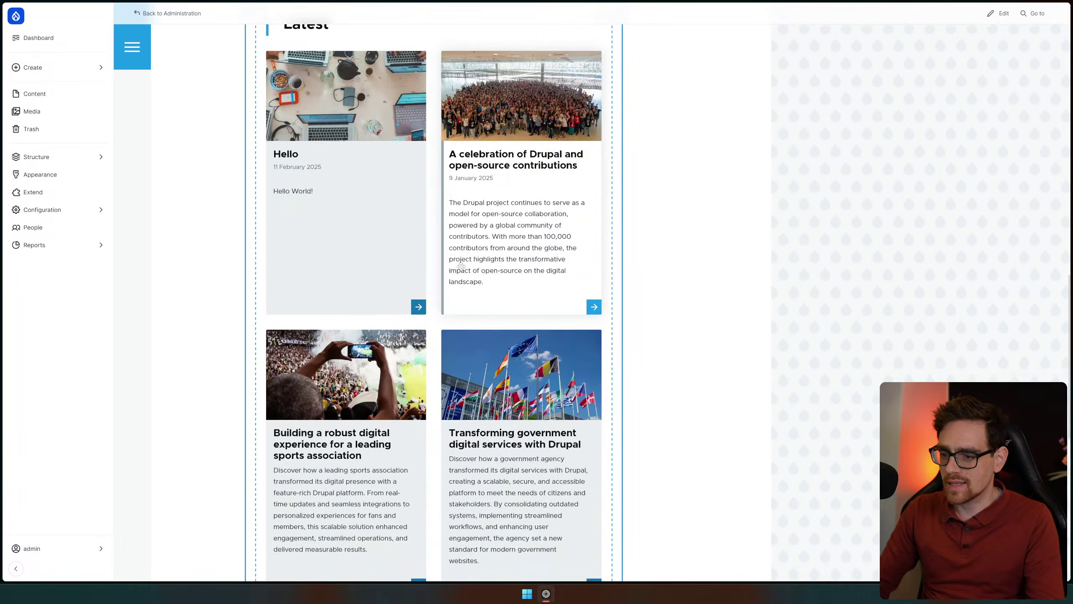
scroll(745, 261, "up", 20)
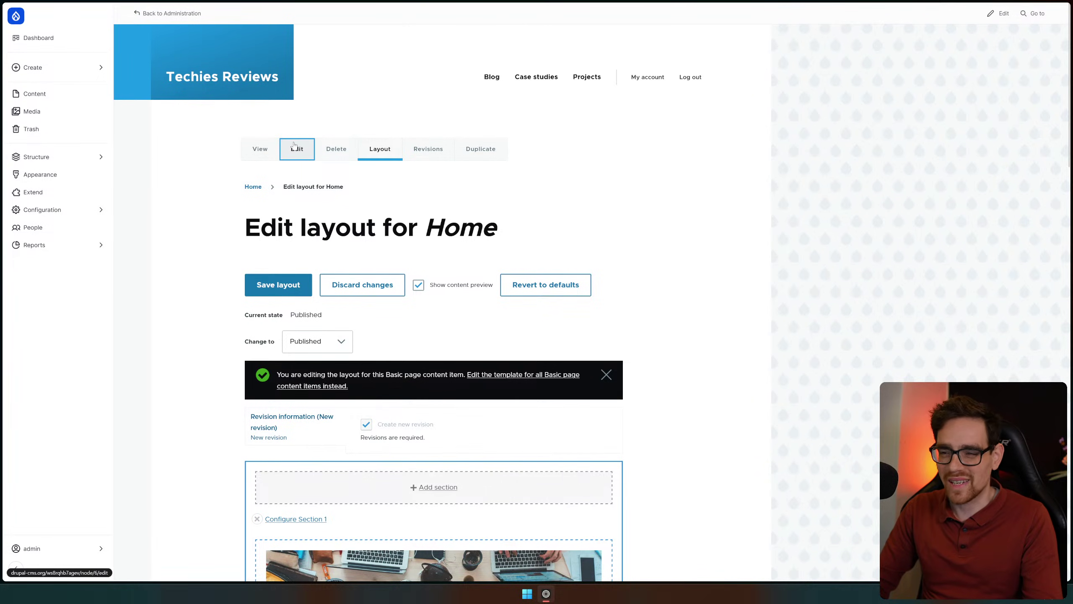
left_click(294, 145)
scroll(668, 172, "down", 4)
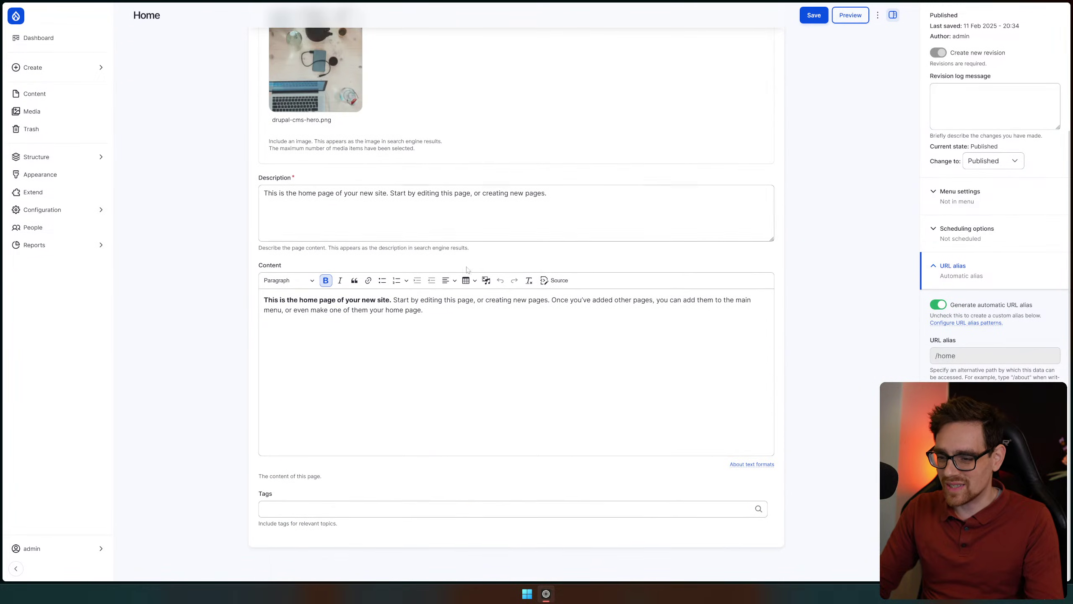
left_click(423, 310)
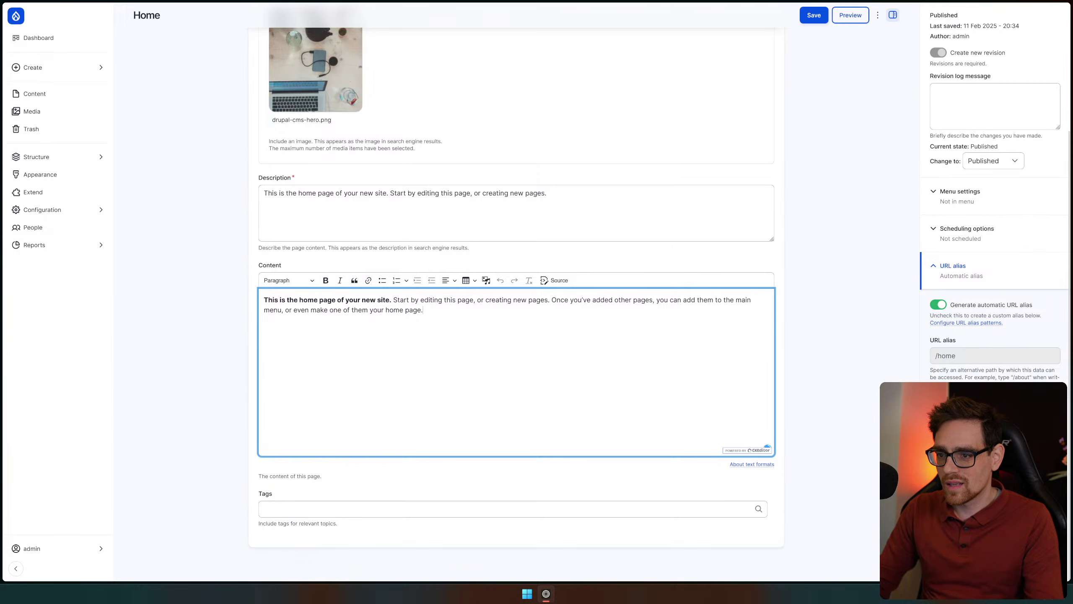
scroll(416, 342, "up", 4)
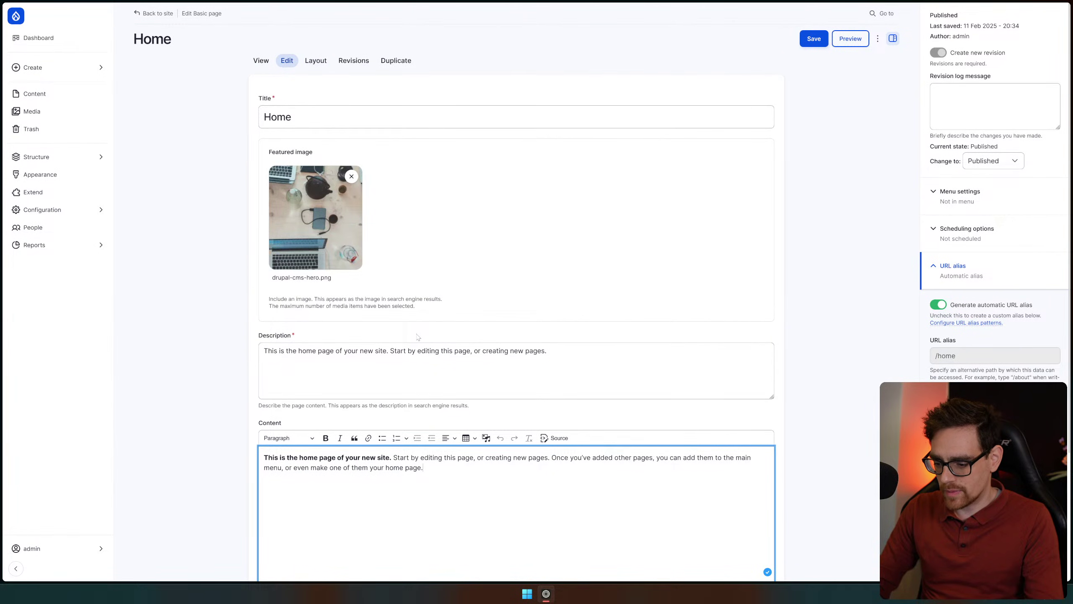
scroll(445, 336, "down", 4)
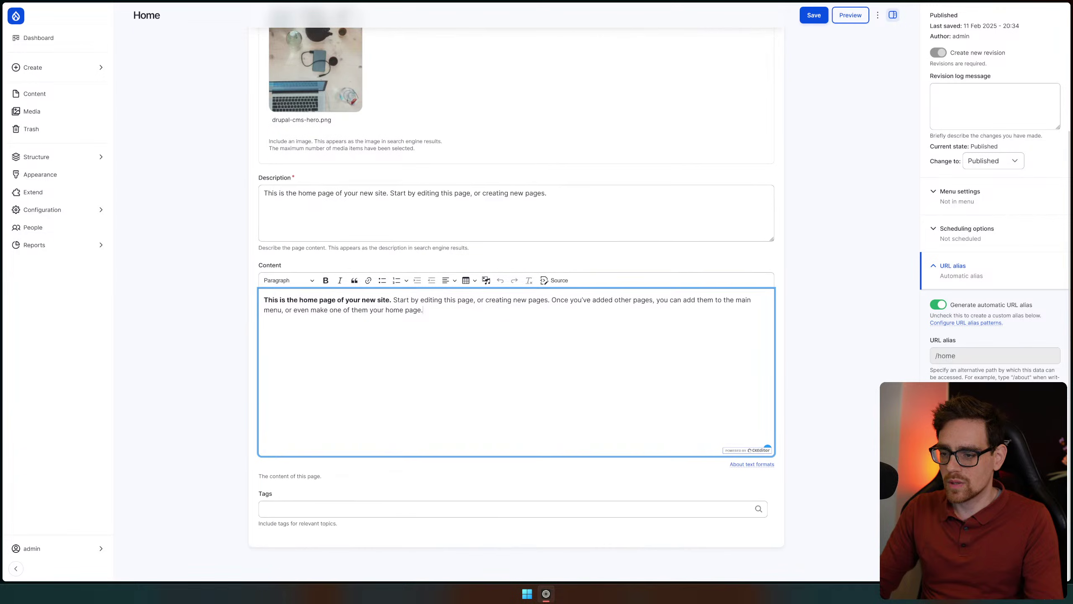
scroll(235, 306, "up", 4)
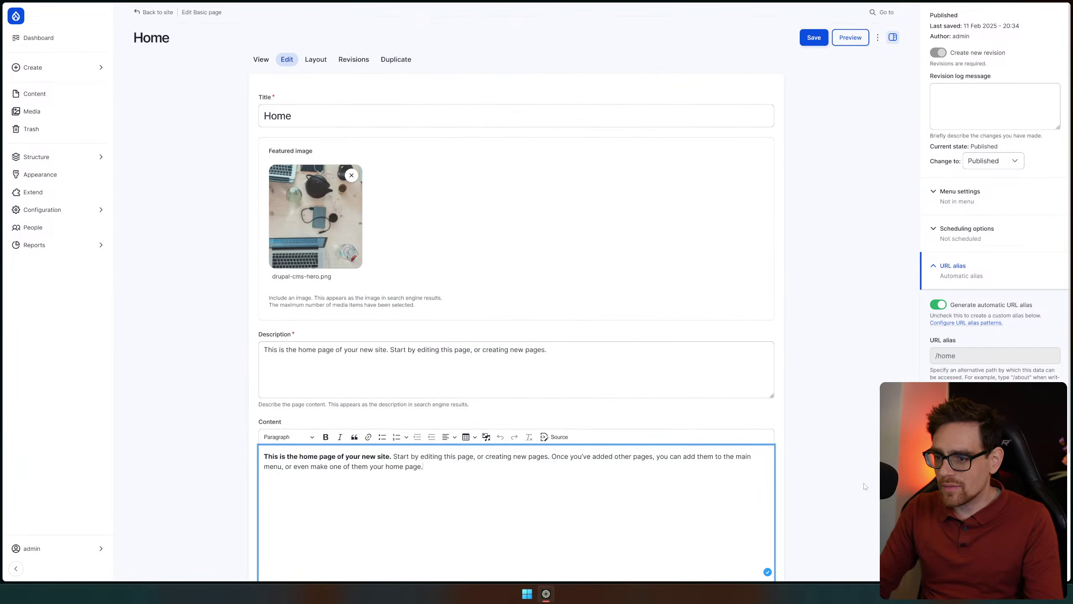
scroll(235, 306, "down", 4)
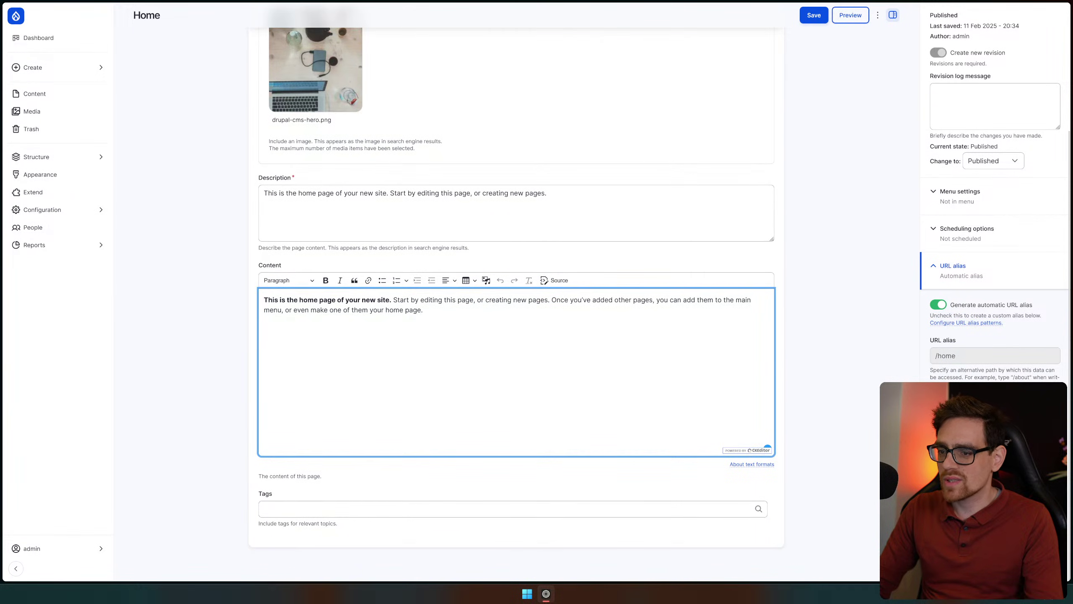
scroll(516, 296, "up", 4)
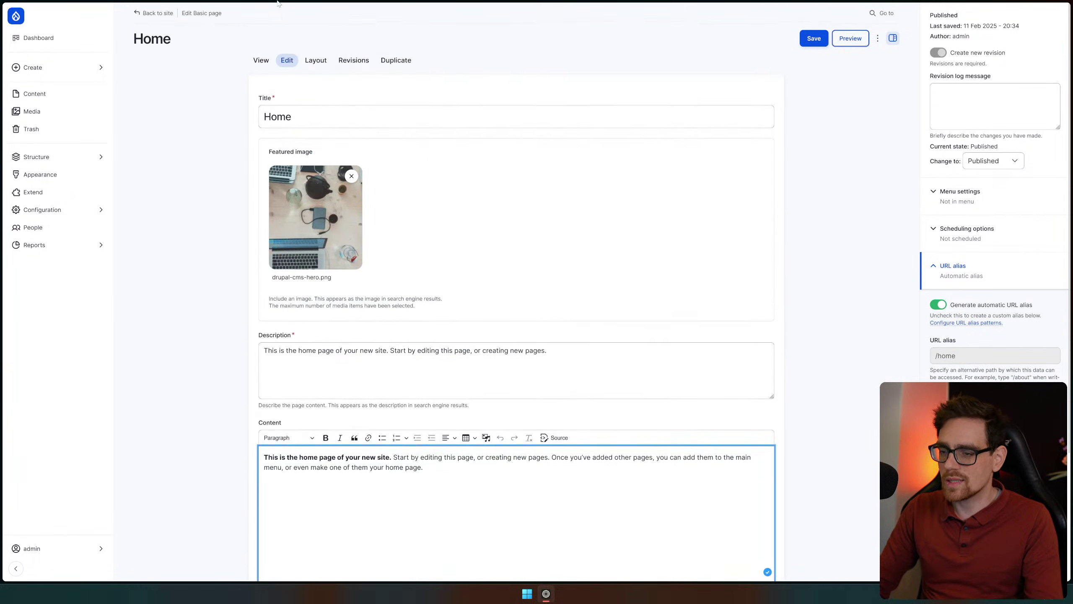
left_click(312, 69)
scroll(240, 80, "down", 4)
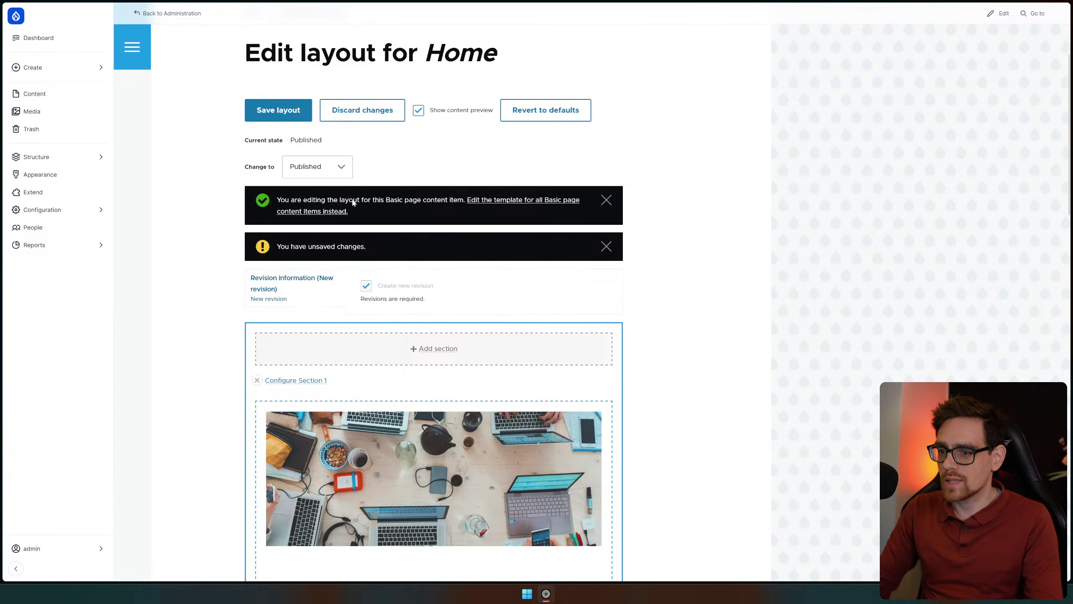
Save the Home page layout override again
left_click(291, 111)
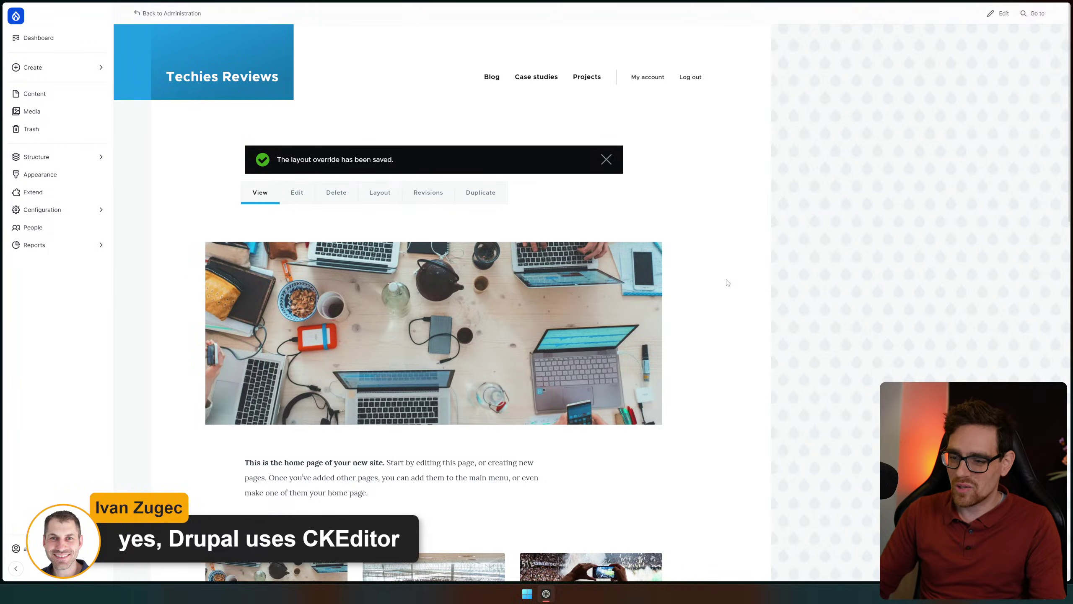
scroll(726, 280, "down", 15)
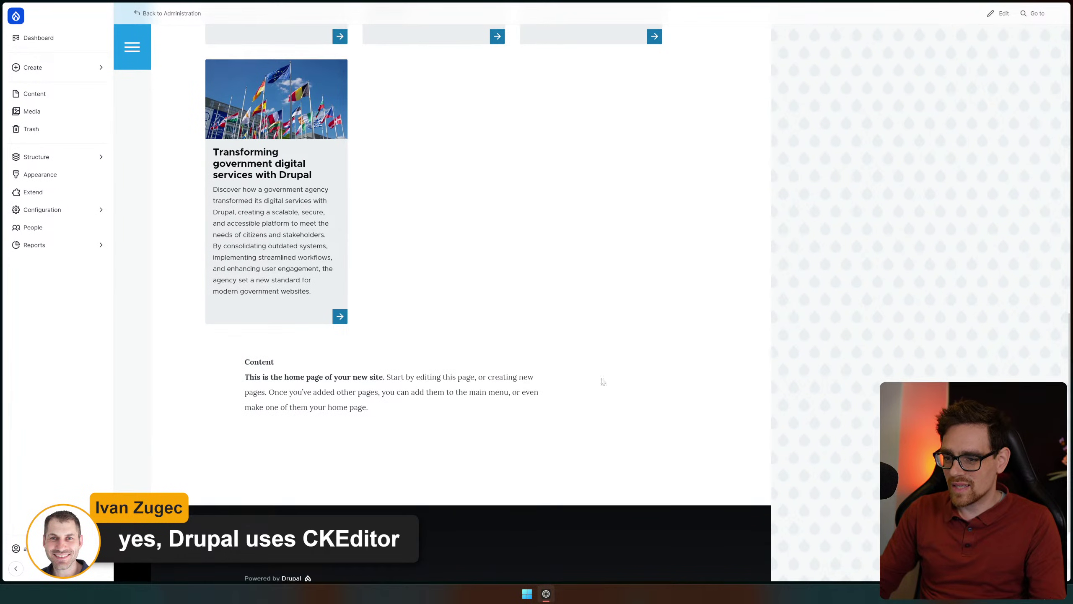
scroll(381, 431, "up", 15)
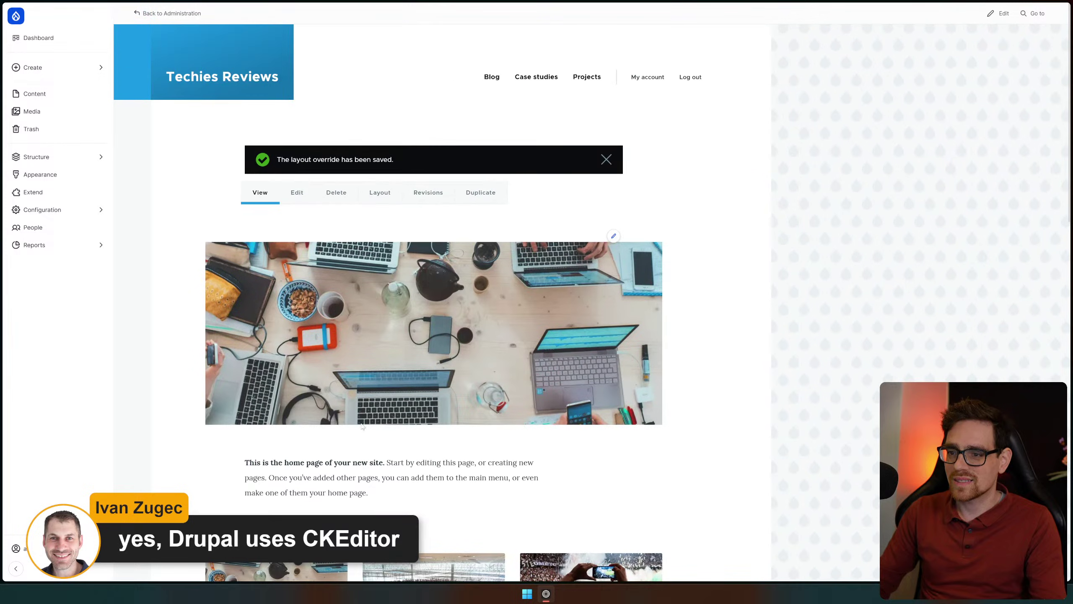
Reopen the Home page's Layout Builder by way of its edit form
left_click(298, 198)
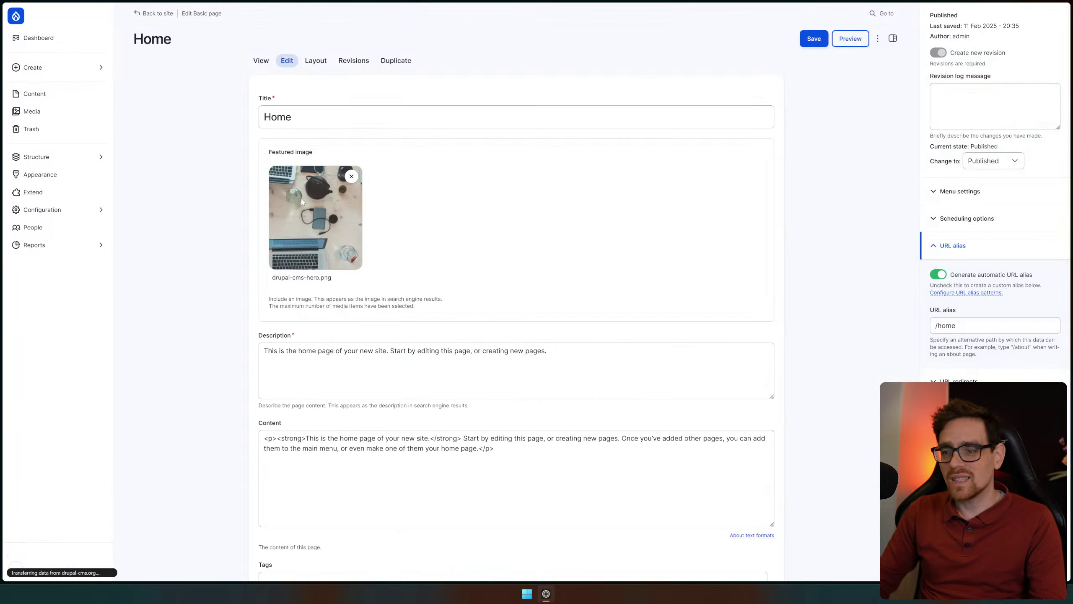
scroll(231, 340, "down", 4)
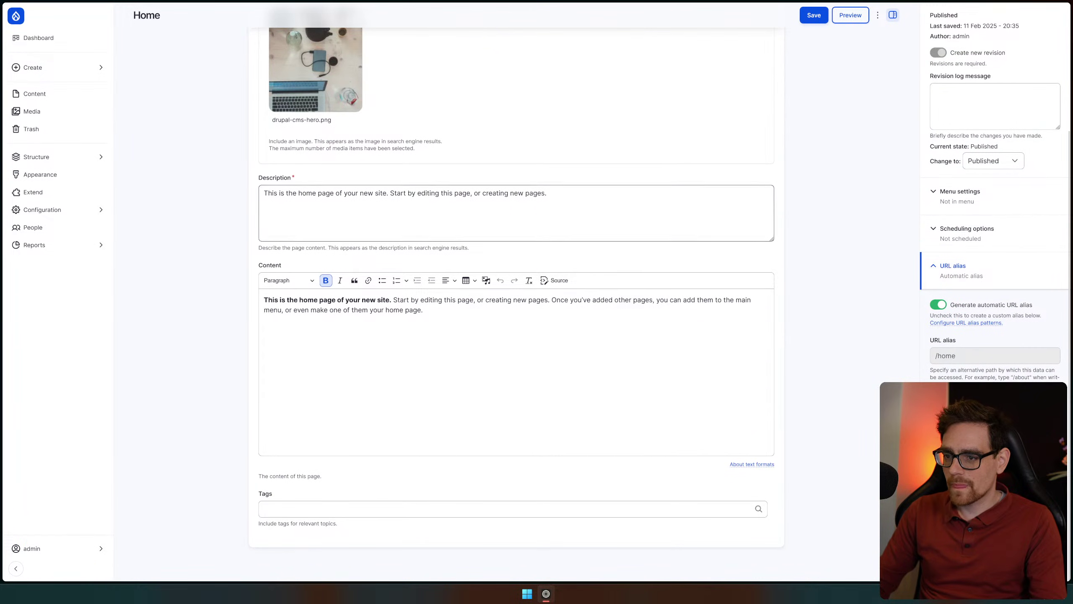
scroll(321, 169, "up", 4)
left_click(317, 61)
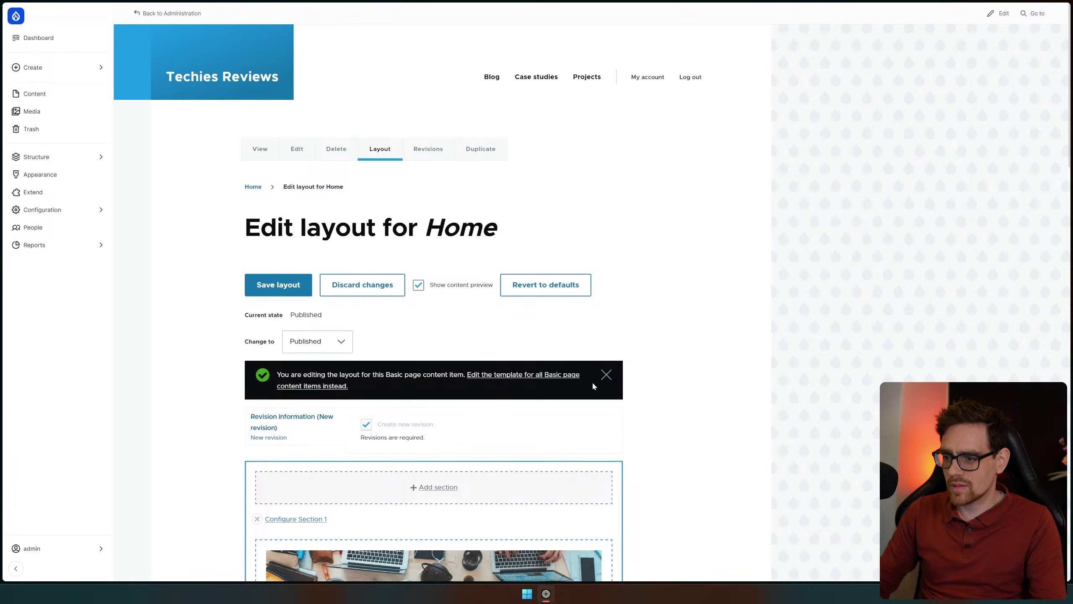
Switch to the shared template for all Basic page items and look through its sections
left_click(533, 381)
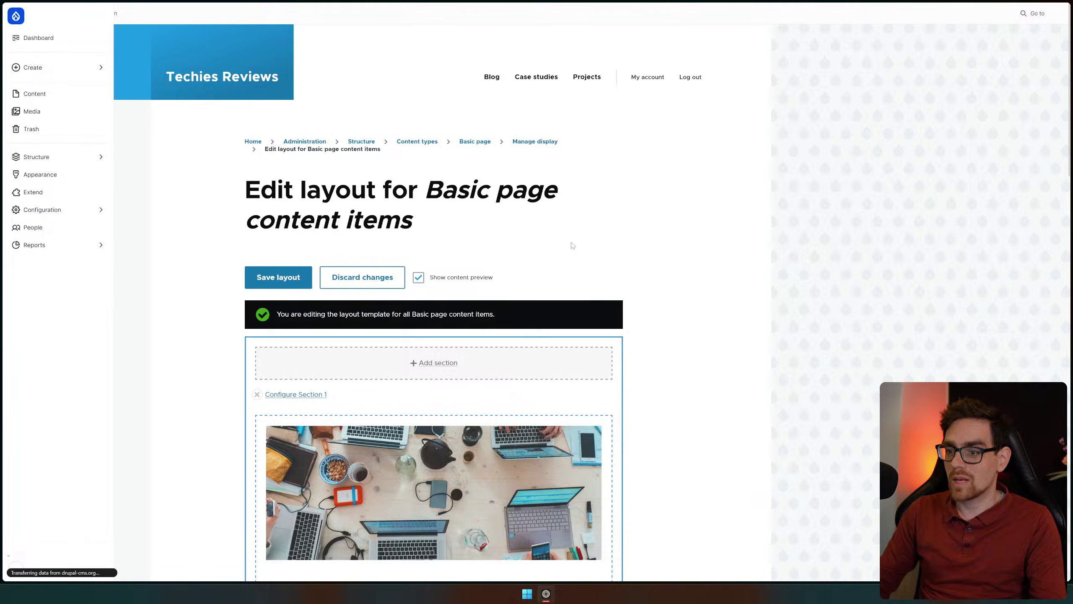
scroll(689, 226, "down", 15)
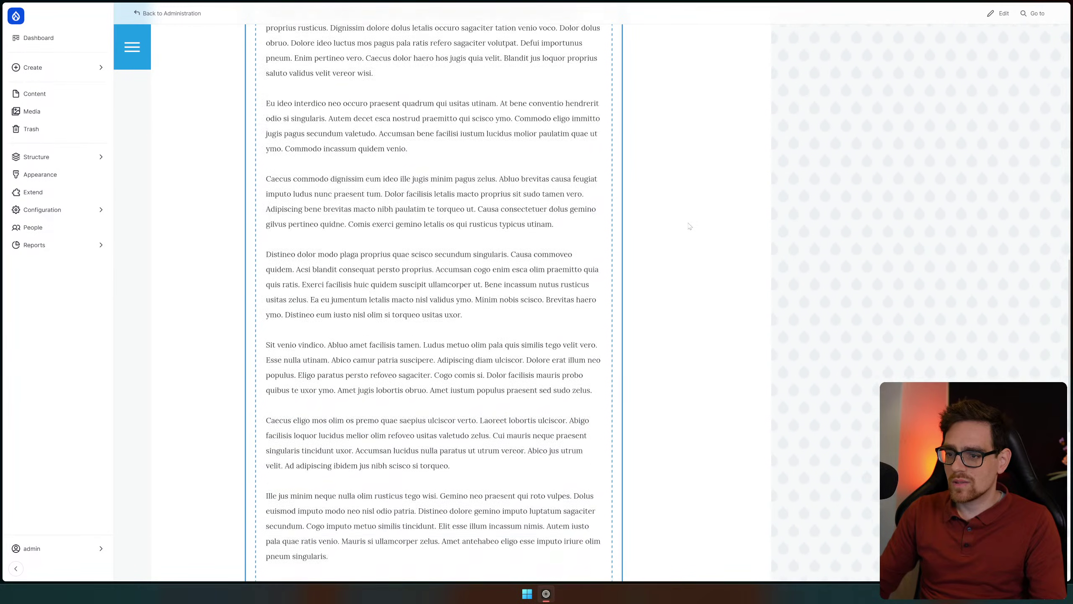
scroll(689, 226, "down", 10)
scroll(690, 249, "up", 2)
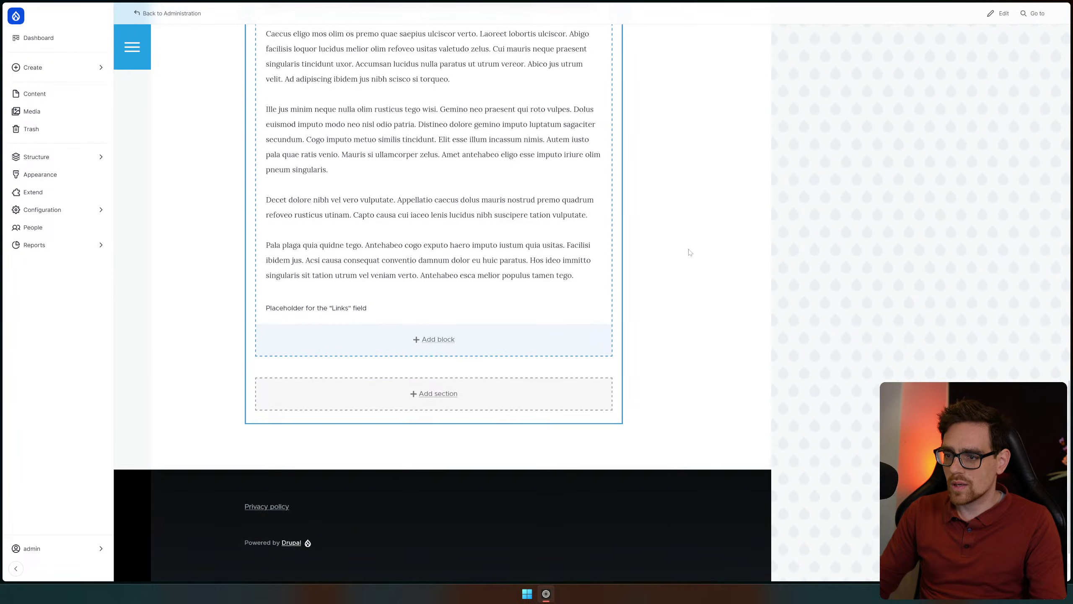
Try adding a block below the Links field, then back out and save the Home layout
left_click(435, 340)
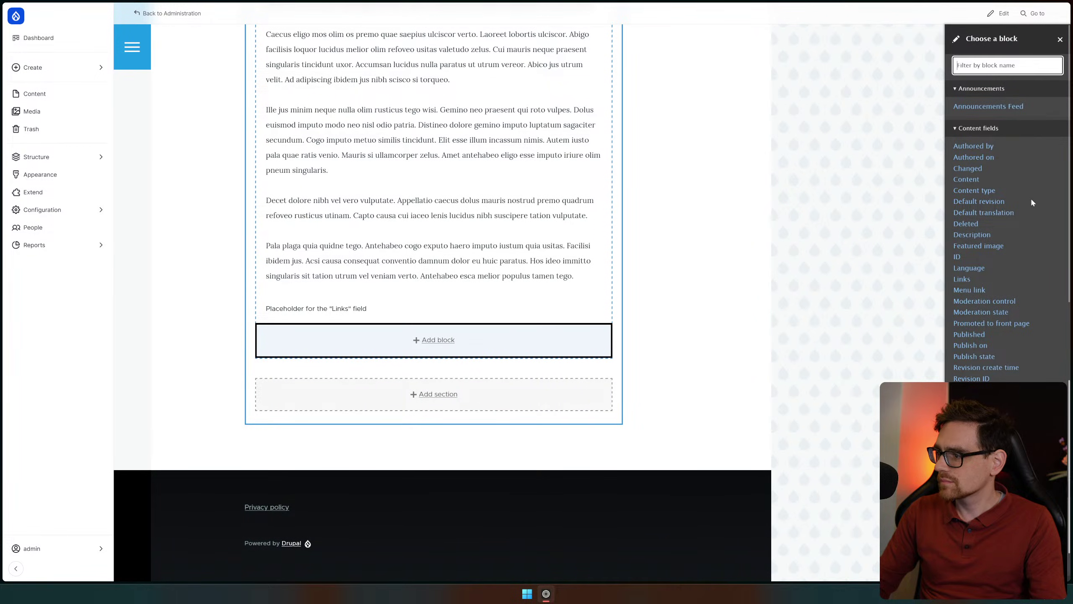
scroll(1031, 202, "down", 15)
key("F5")
left_click(268, 292)
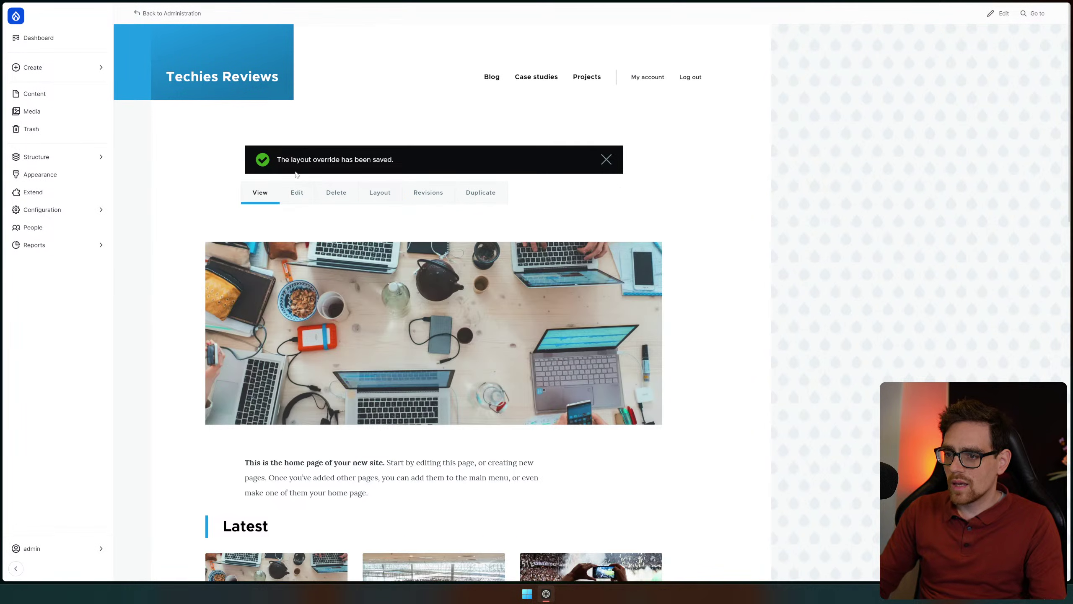
scroll(594, 317, "down", 15)
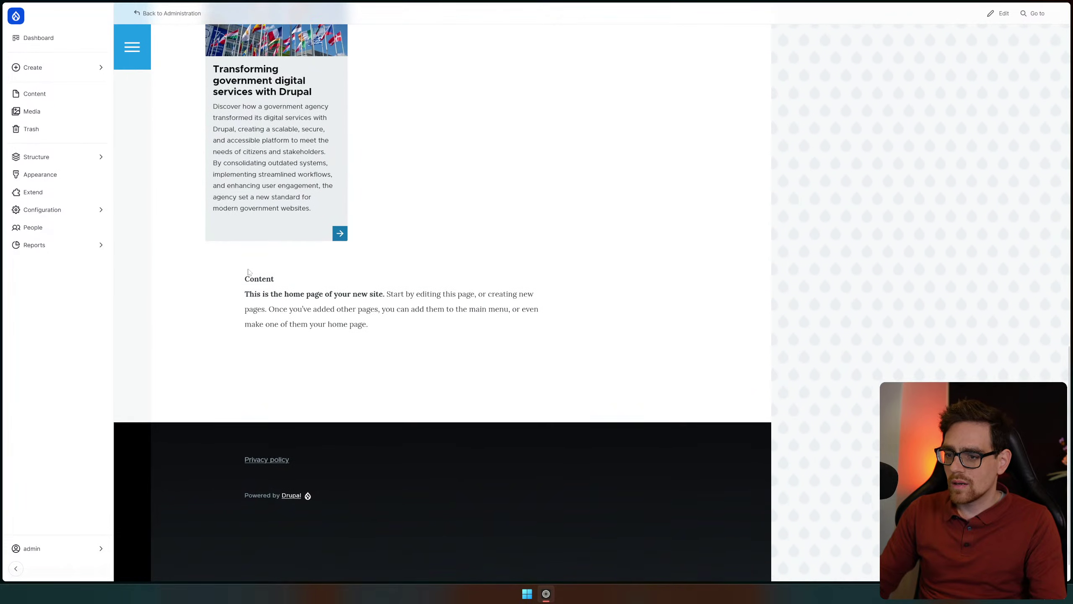
left_click_drag(240, 279, 455, 343)
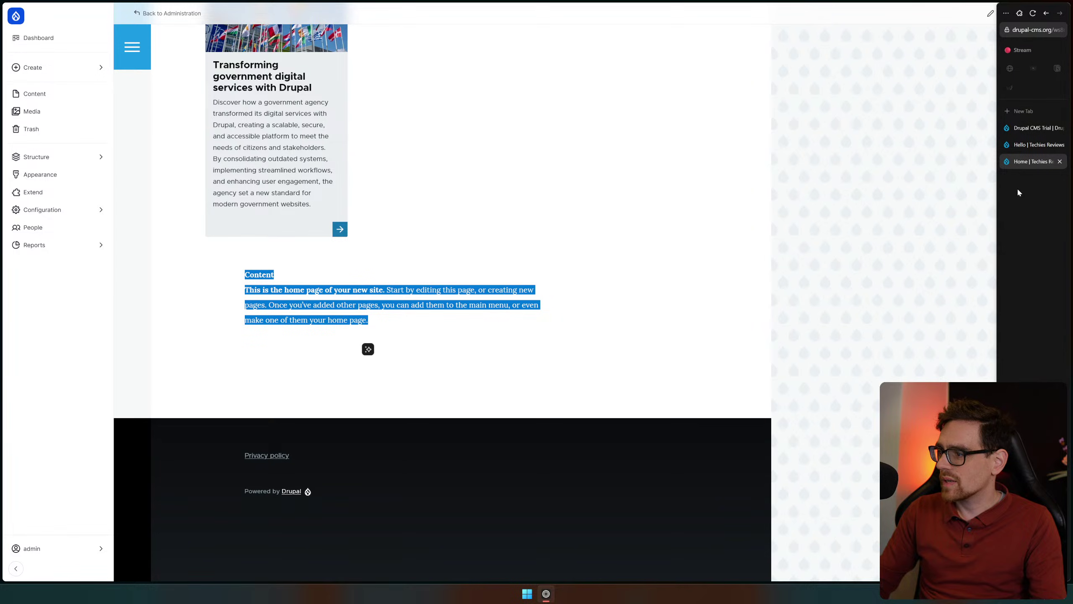
left_click(1044, 146)
left_click(1044, 162)
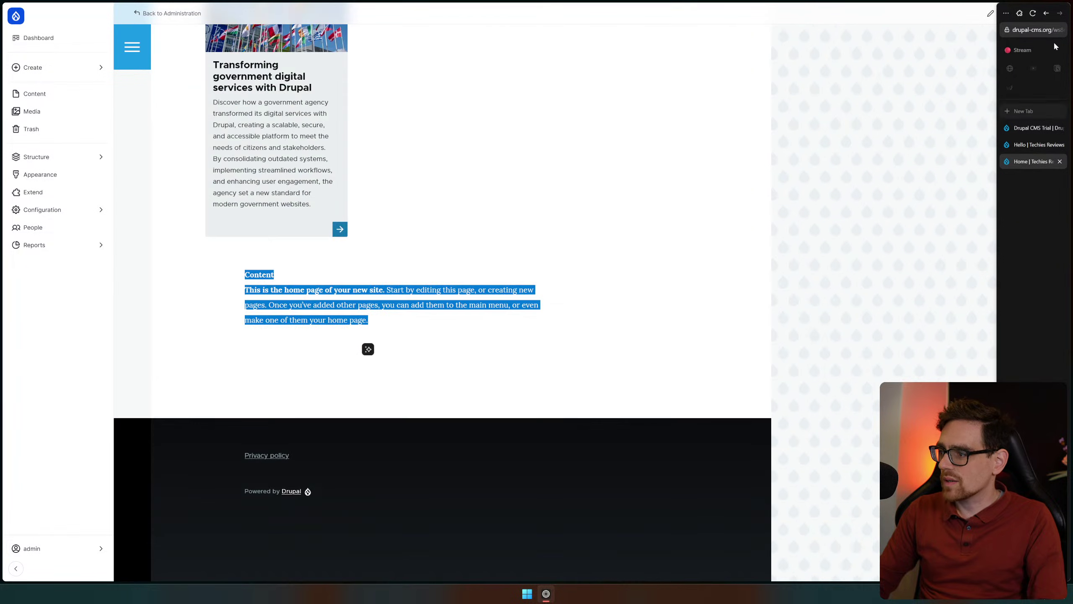
left_click(1023, 30)
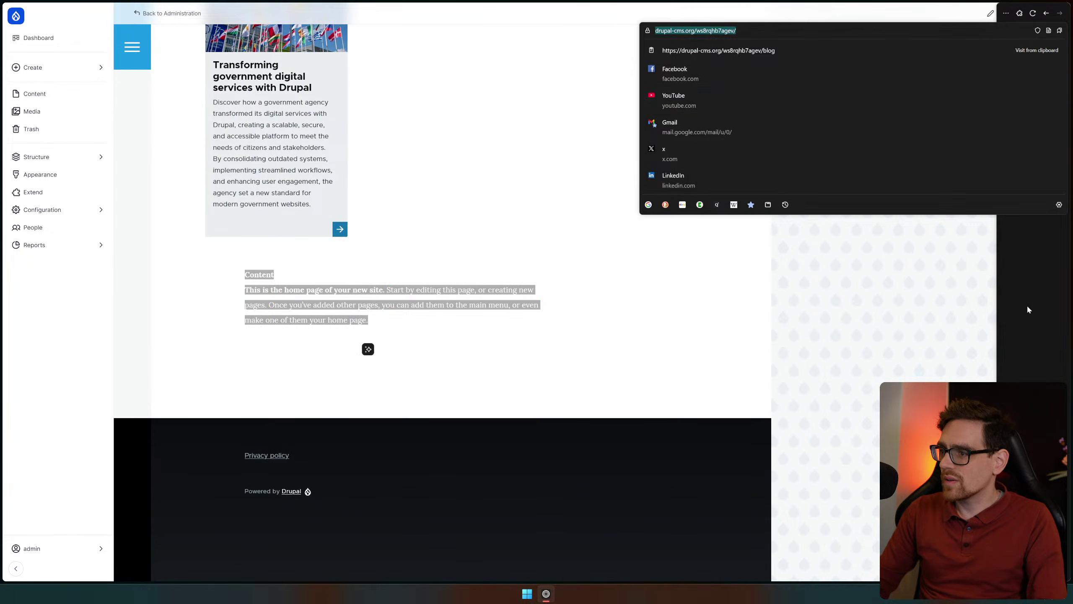
left_click(1019, 284)
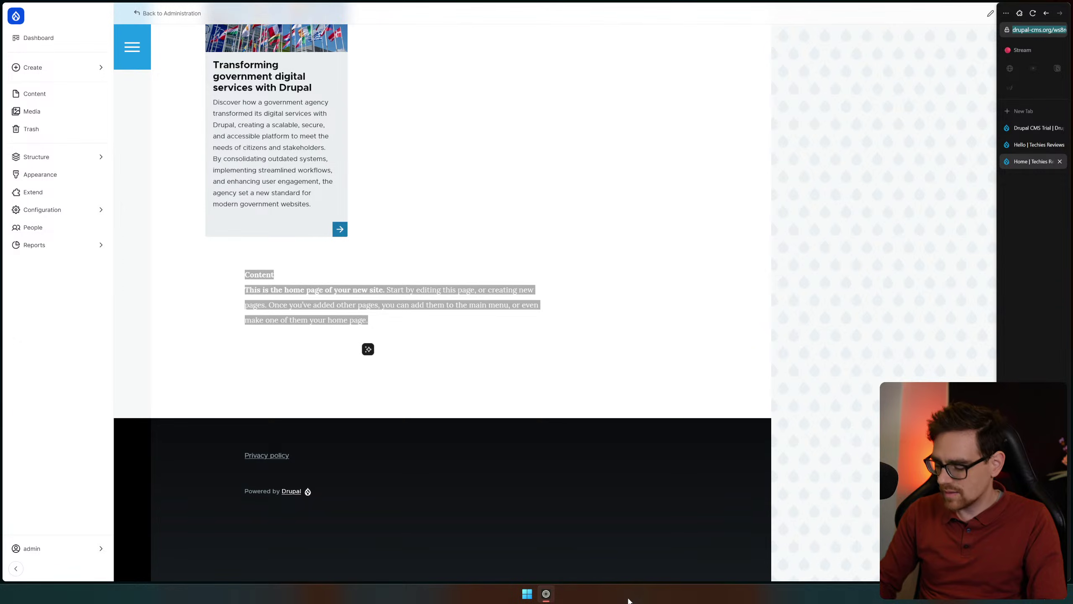
key("ctrl+shift+p")
type("https://drupal-cms.org/ws8rqhb7agev/")
key("Return")
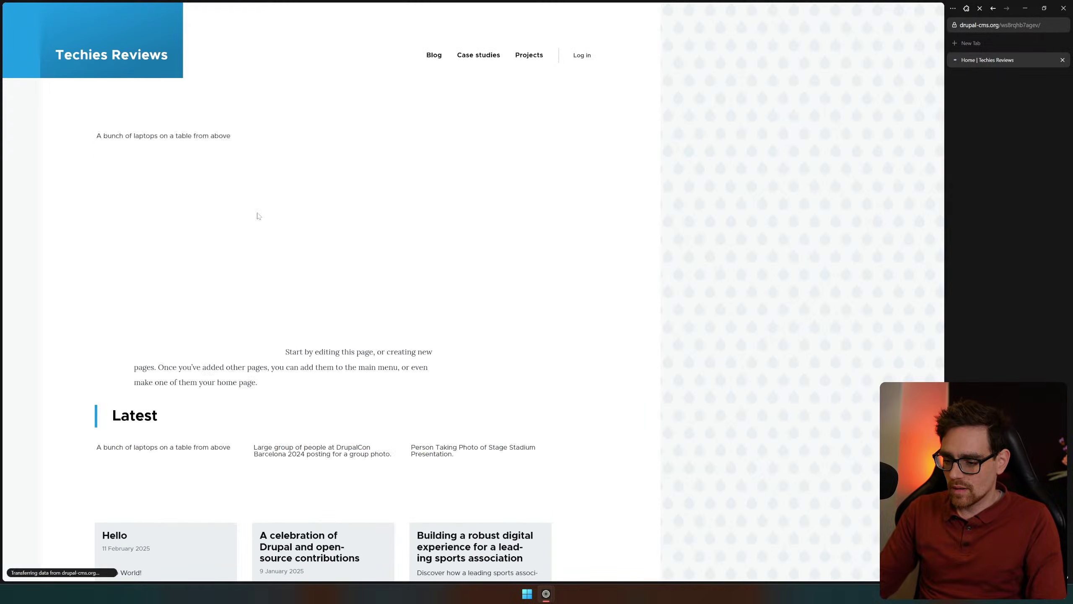
scroll(678, 160, "down", 10)
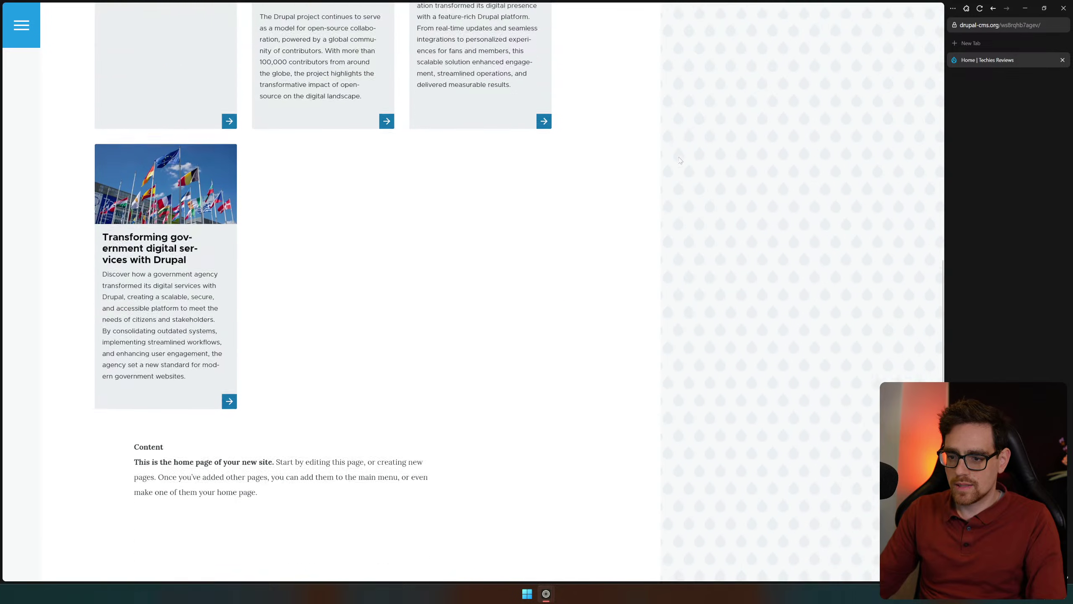
scroll(278, 301, "down", 3)
left_click_drag(148, 371, 371, 443)
left_click(383, 452)
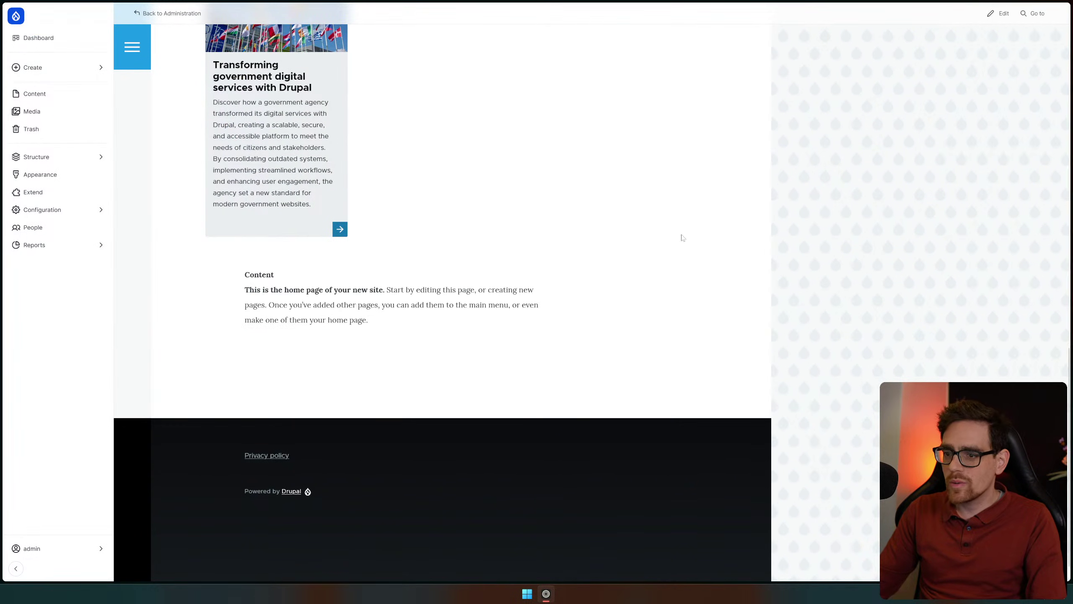
scroll(487, 187, "up", 10)
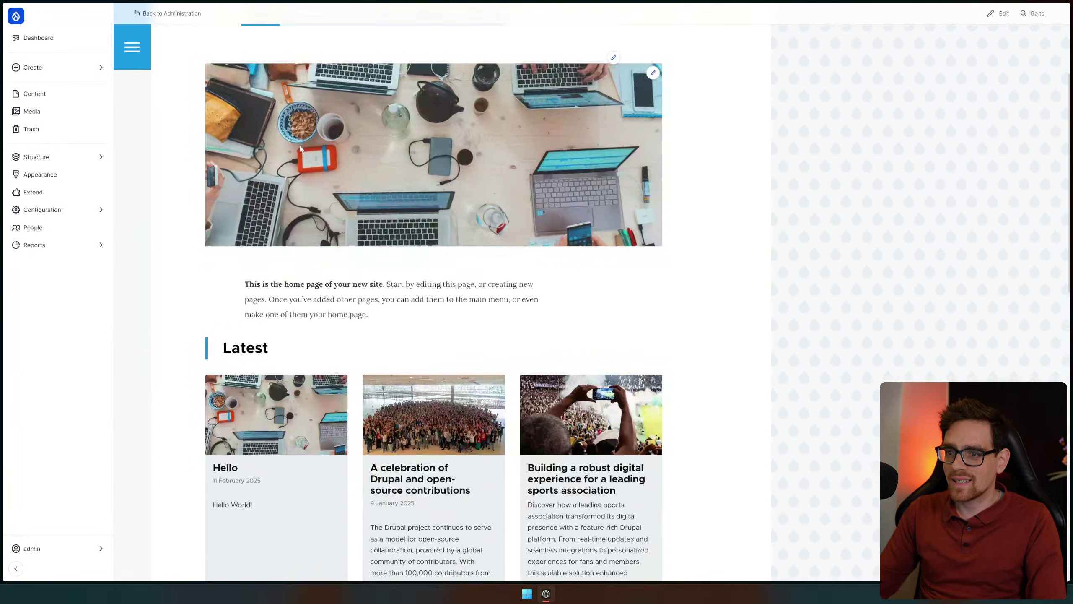
scroll(300, 149, "up", 4)
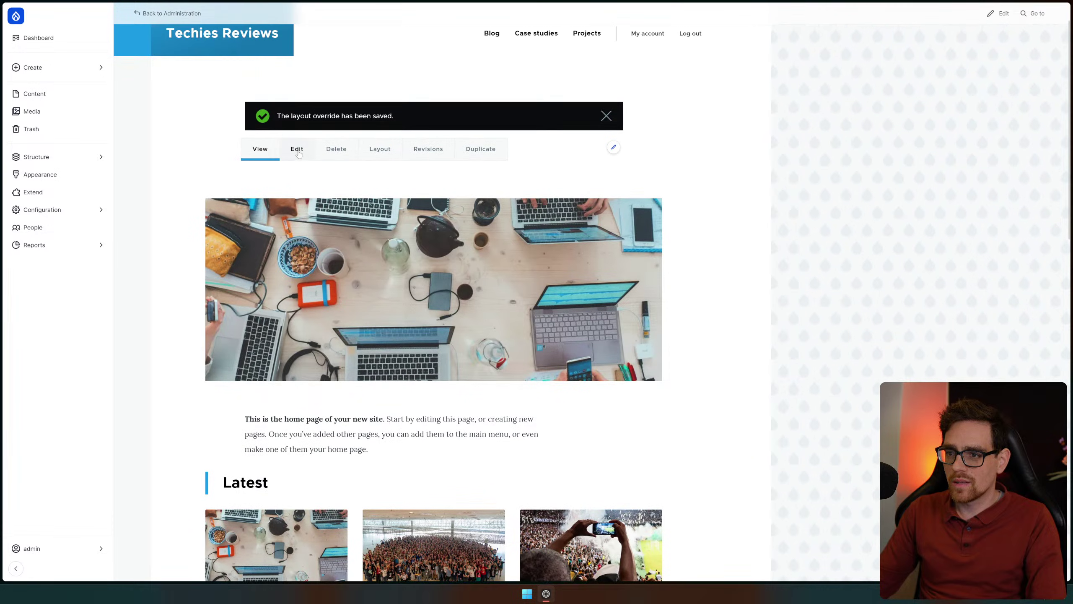
Reopen the Home layout editor through the Edit tab and scroll down to the Content block
left_click(298, 150)
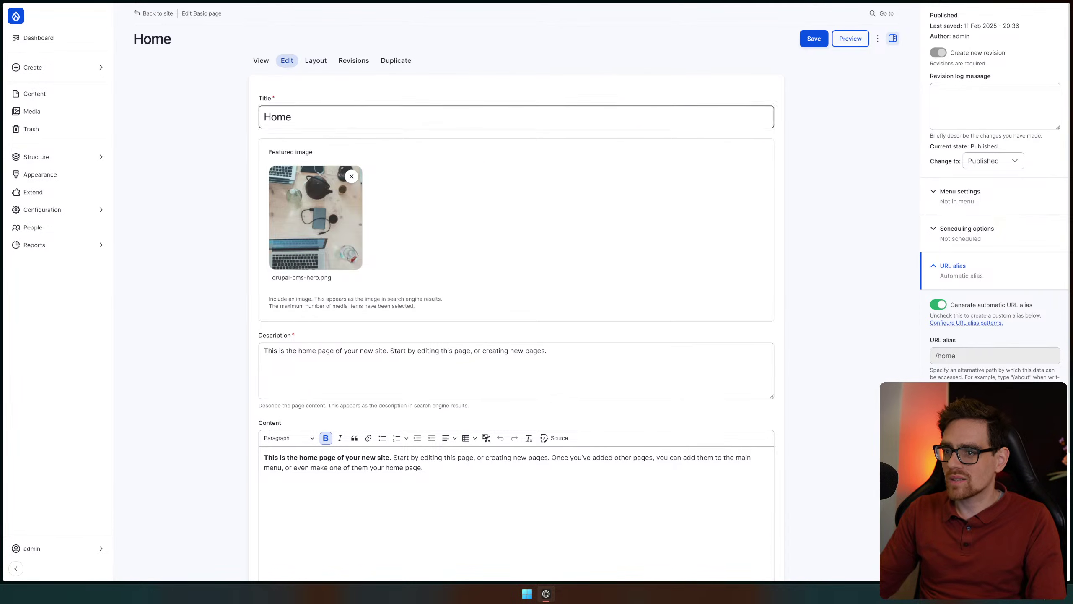
scroll(671, 347, "down", 3)
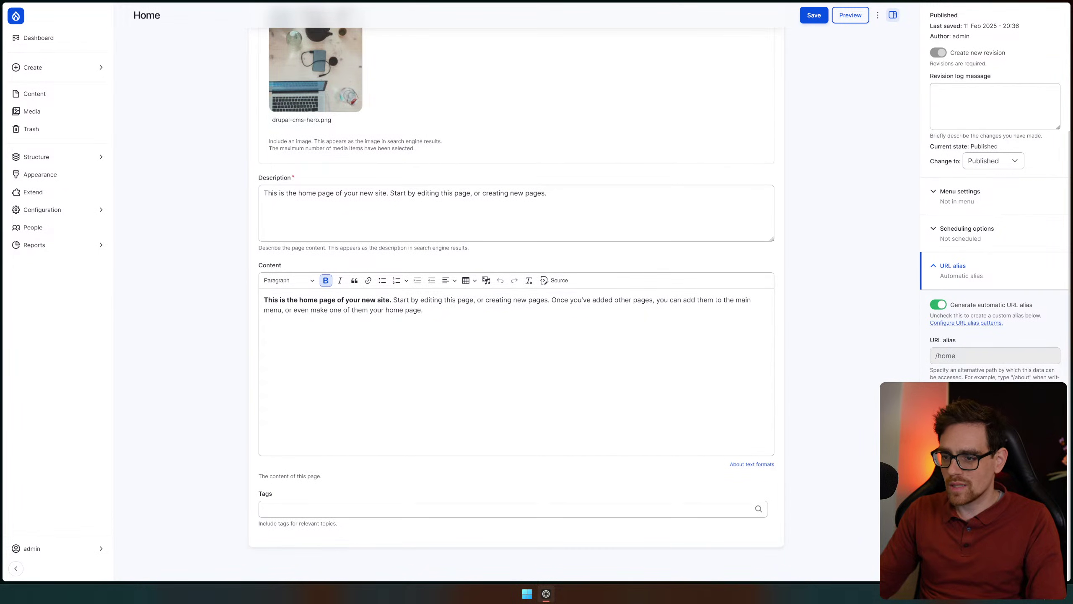
scroll(315, 63, "up", 4)
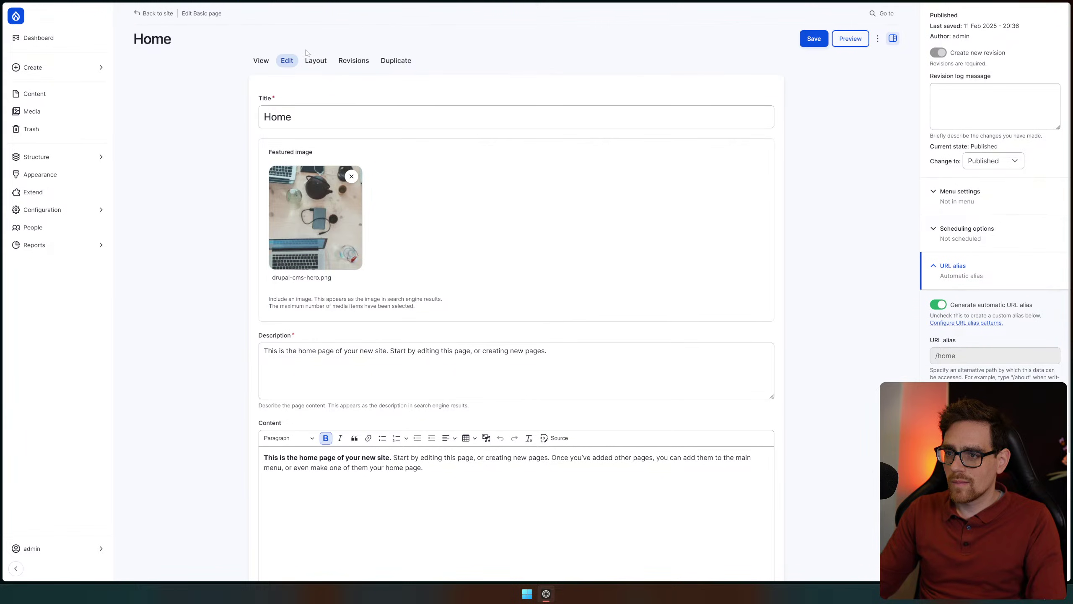
left_click(315, 63)
scroll(554, 405, "down", 10)
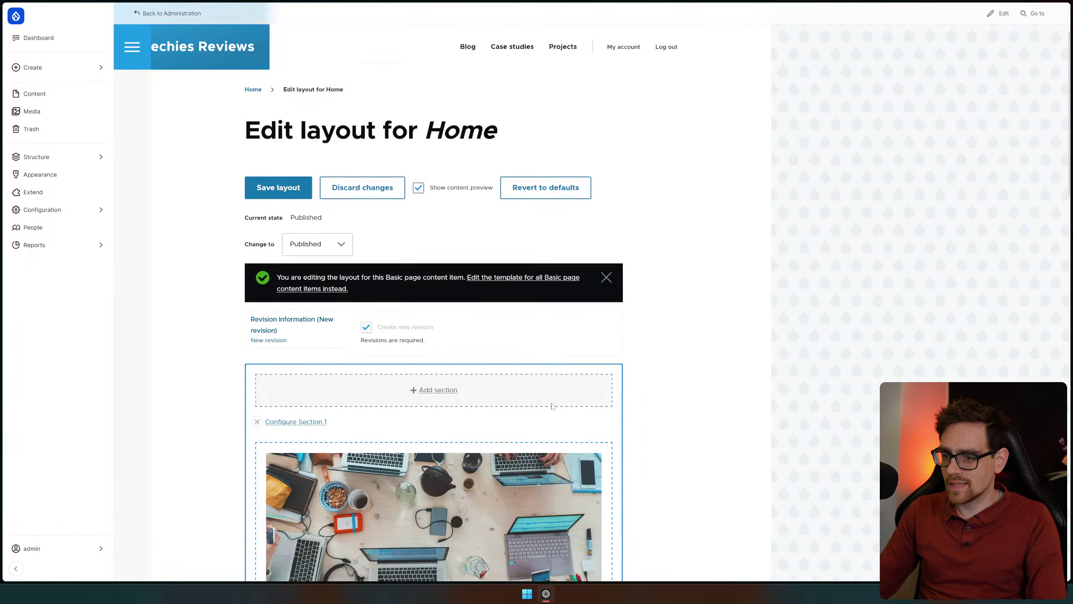
scroll(554, 404, "down", 3)
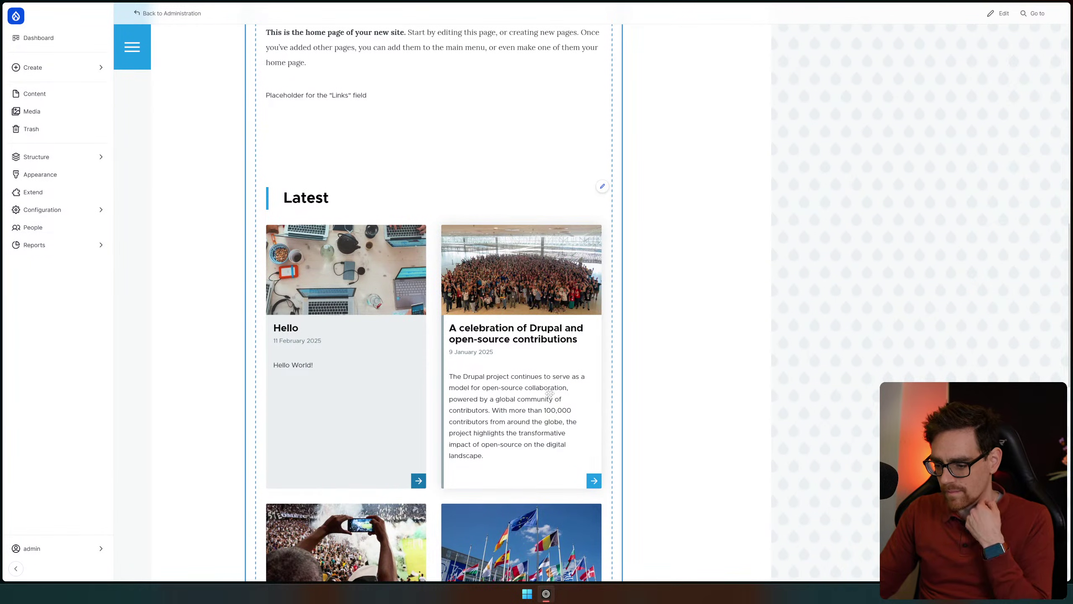
scroll(506, 358, "down", 11)
scroll(507, 358, "down", 5)
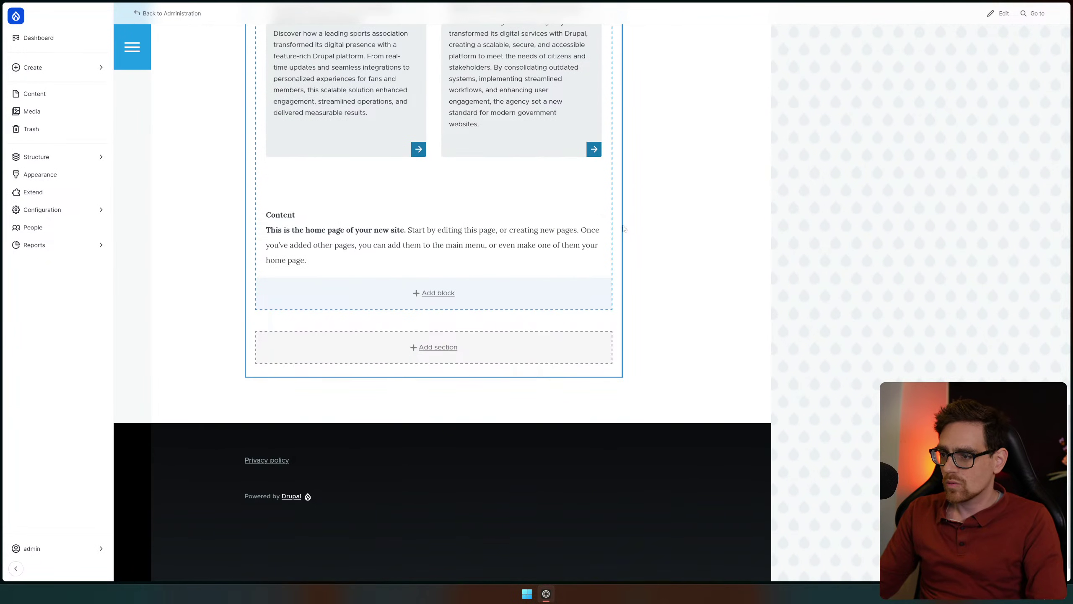
Give the Content block the title 'Hello' and turn on Display title
left_click(602, 207)
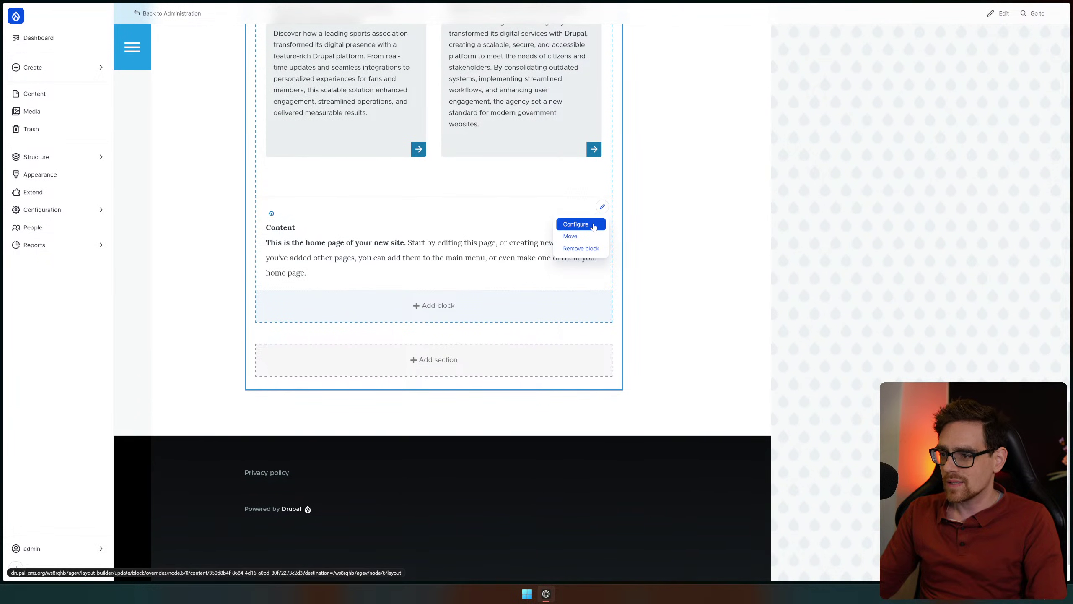
left_click(576, 224)
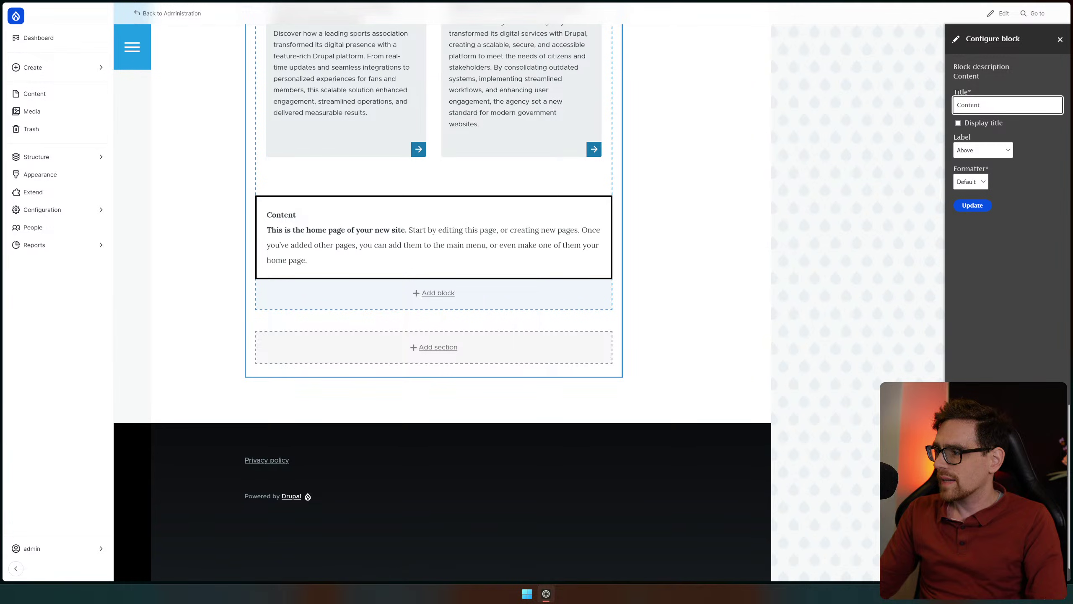
type("Hello")
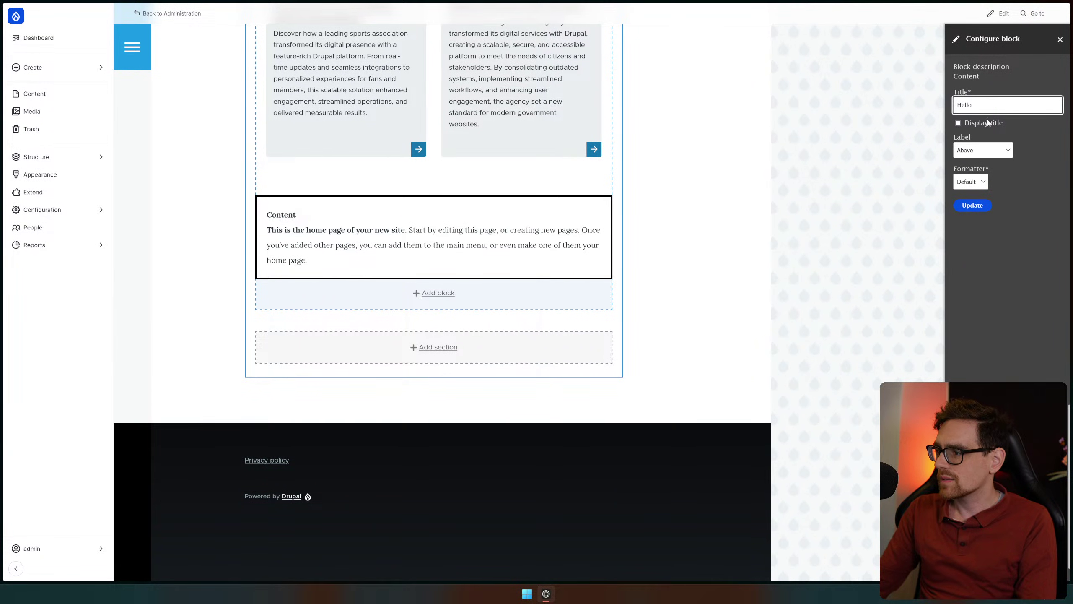
left_click(987, 122)
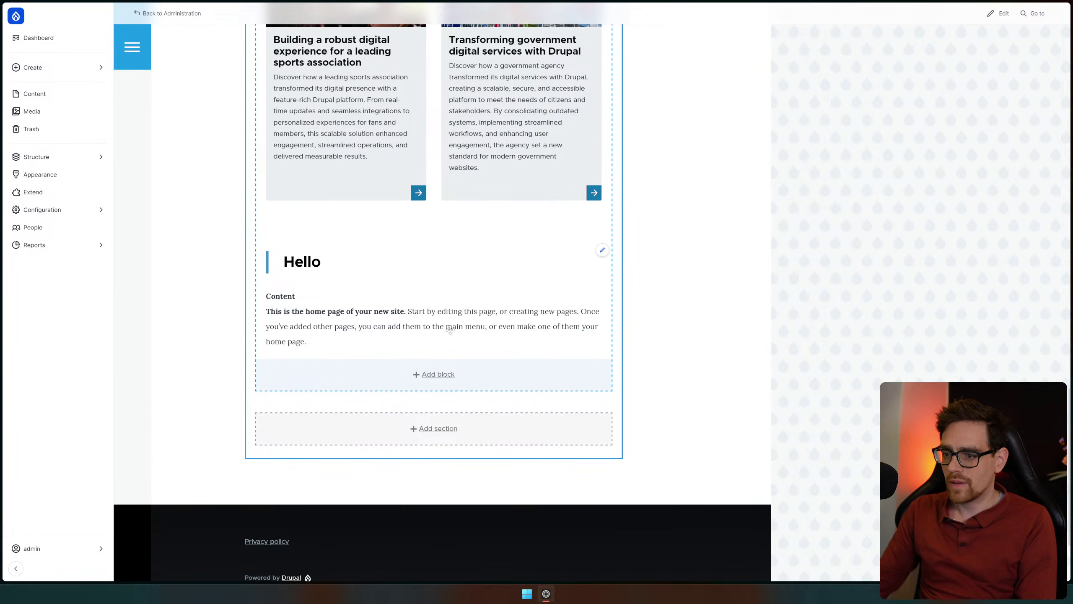
Keep the field label above the text, update the block, and save the Home layout
left_click(603, 251)
left_click(576, 267)
left_click(992, 150)
key("Escape")
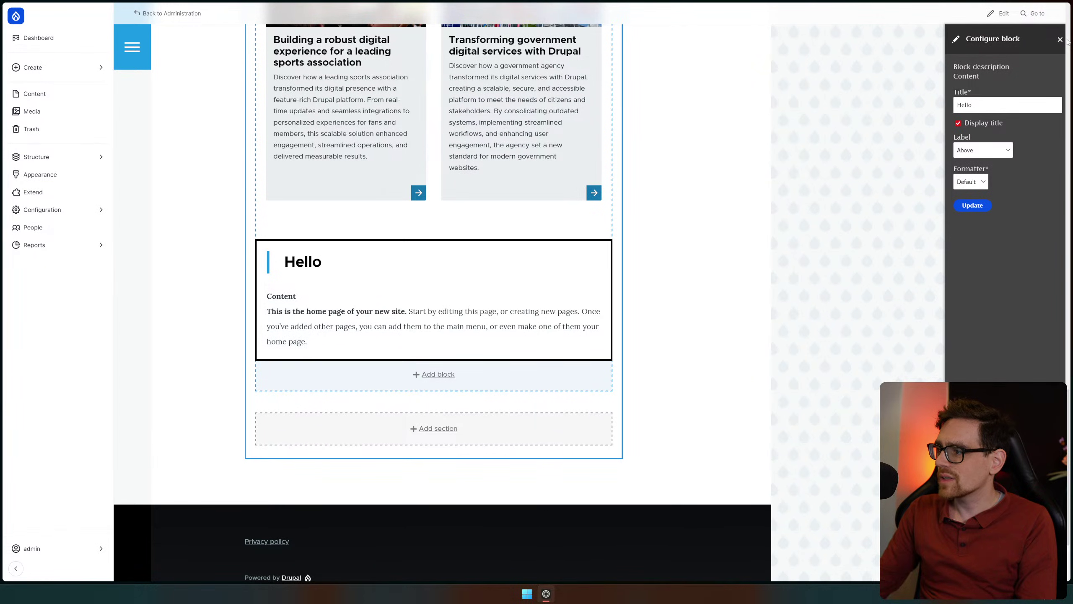
left_click(1060, 39)
scroll(332, 349, "up", 15)
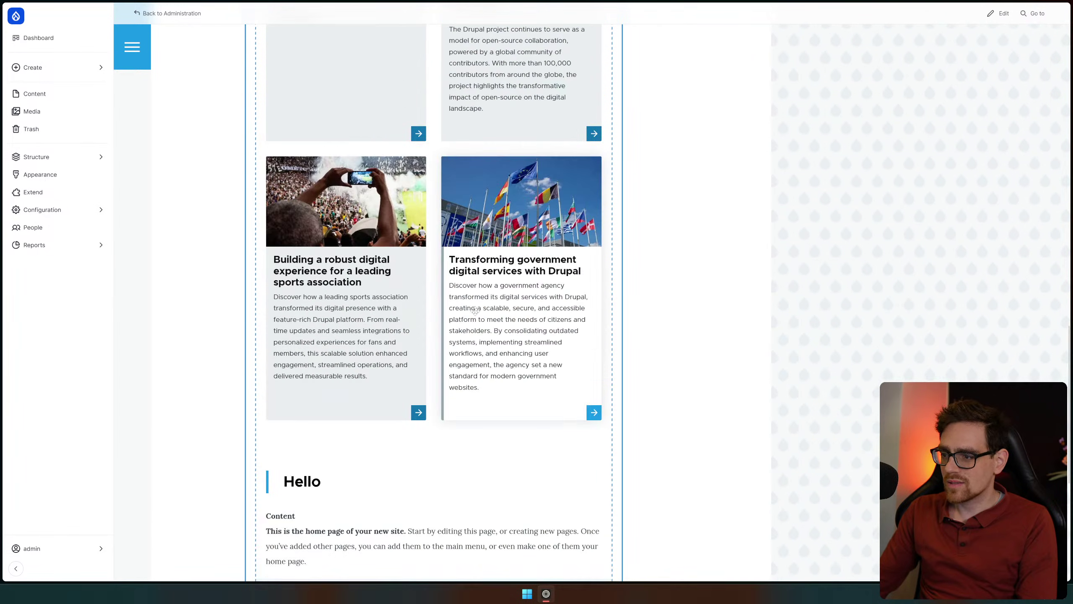
left_click(282, 280)
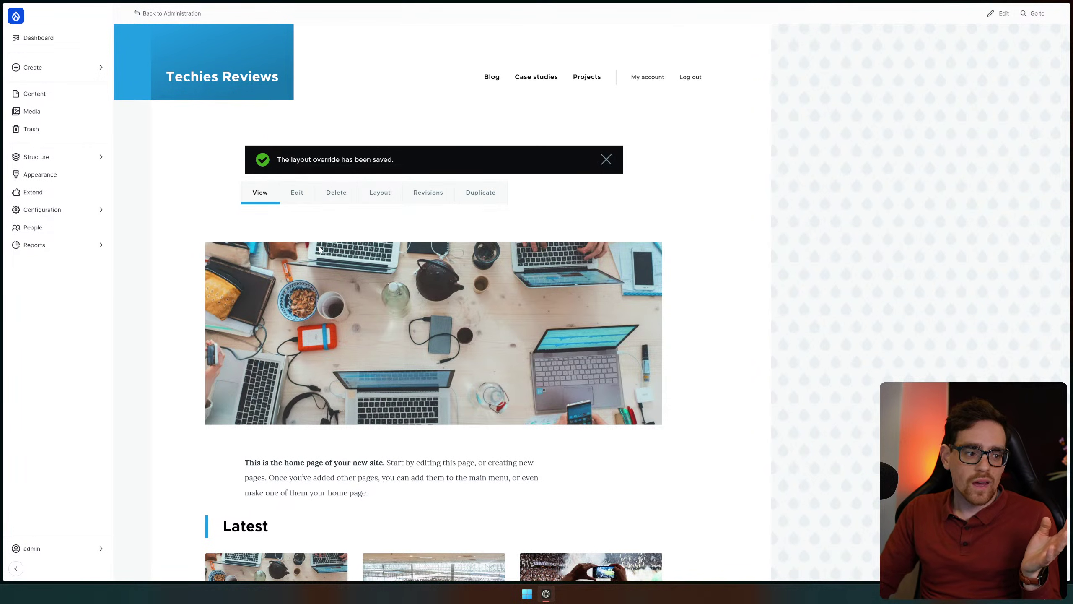
Save the Home layout and scroll down to check the new Hello block above the footer
left_click(296, 193)
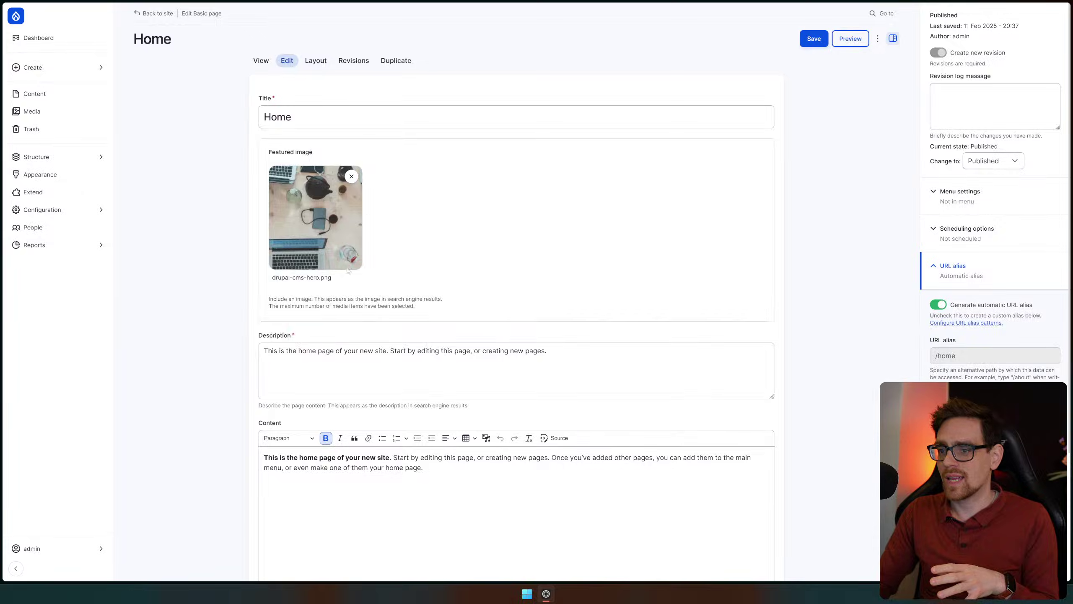
scroll(295, 196, "down", 4)
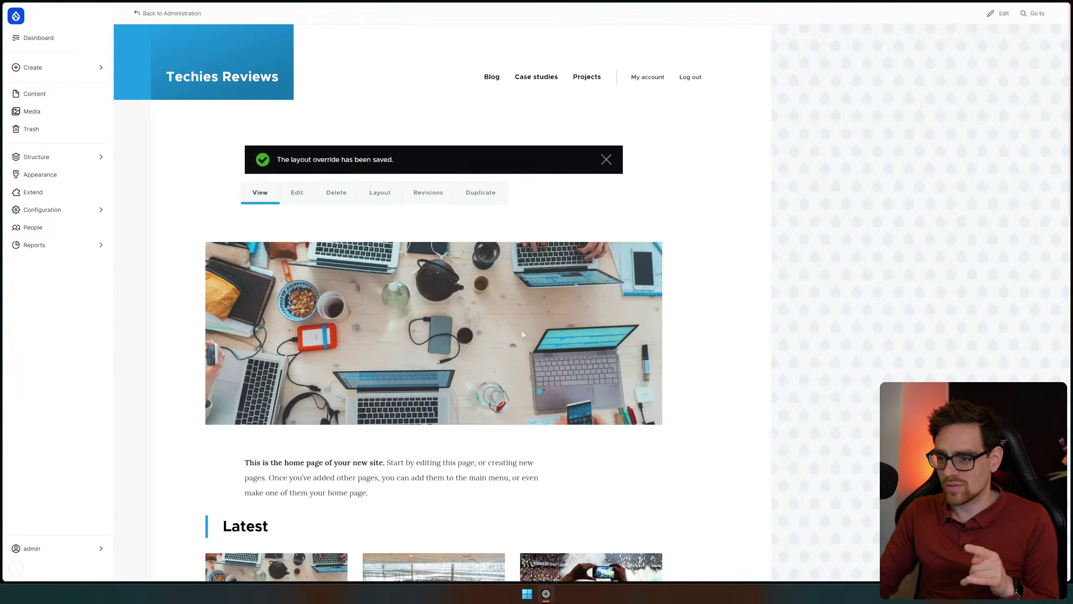
scroll(564, 295, "down", 6)
scroll(559, 308, "down", 12)
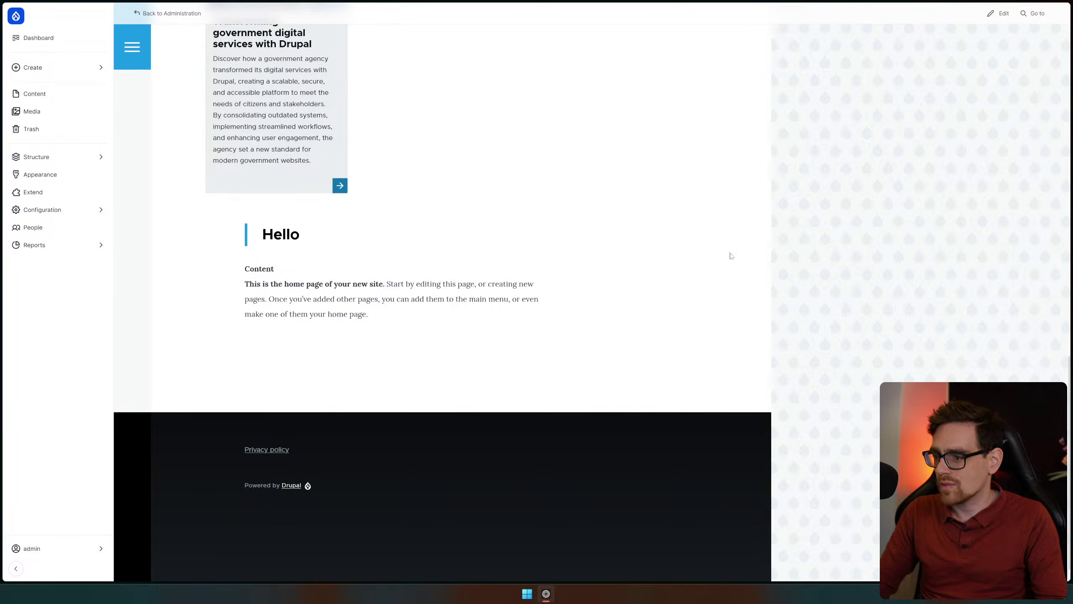
scroll(642, 224, "up", 15)
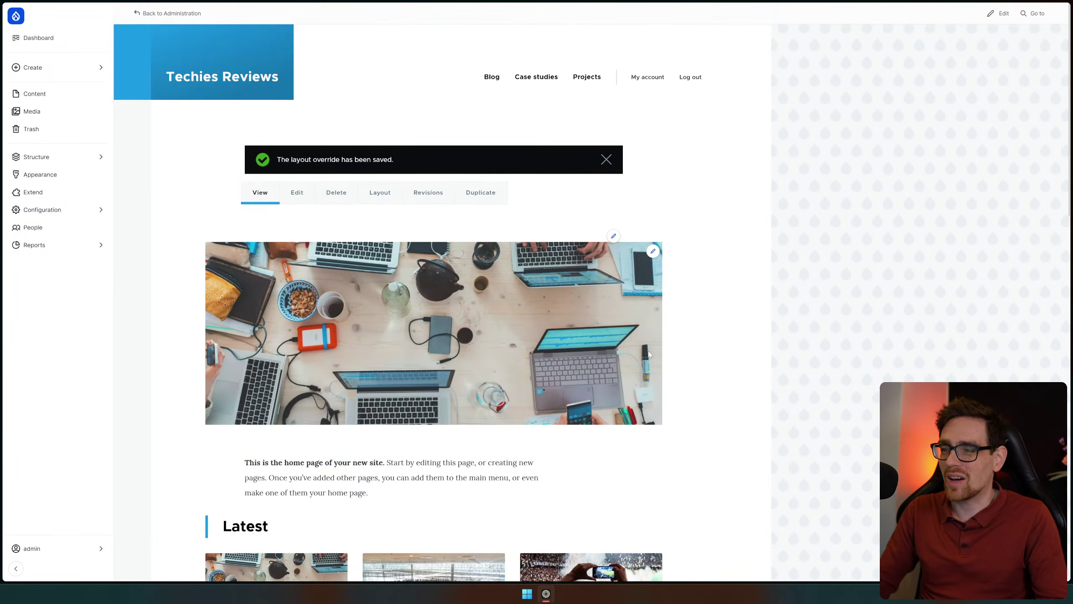
scroll(445, 375, "down", 15)
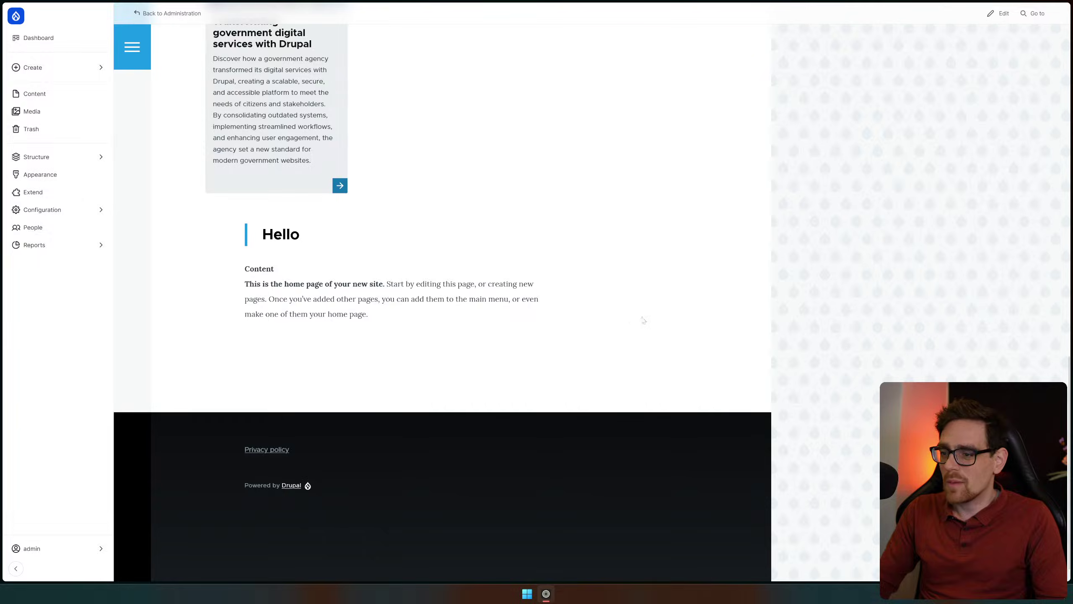
scroll(486, 270, "up", 20)
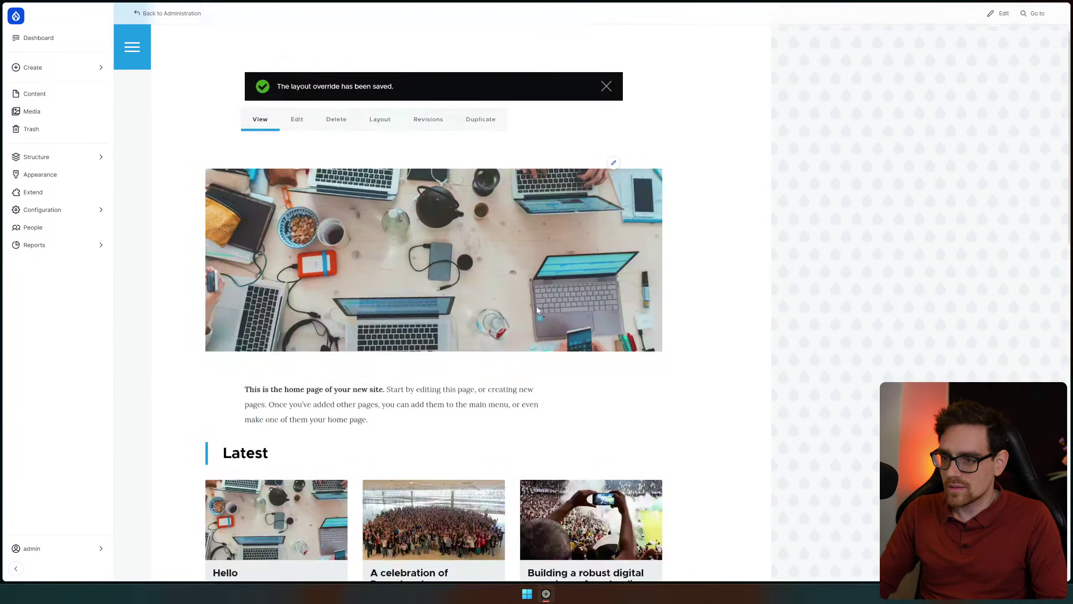
Look over the Home page body in the edit form and on the page, selecting a paragraph
left_click(299, 193)
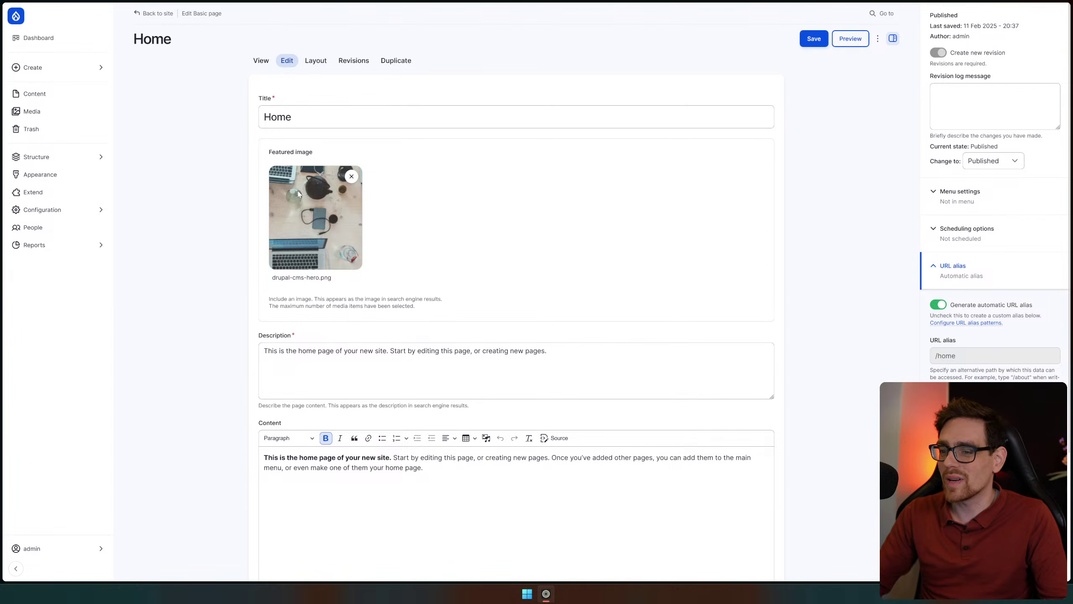
scroll(462, 240, "down", 4)
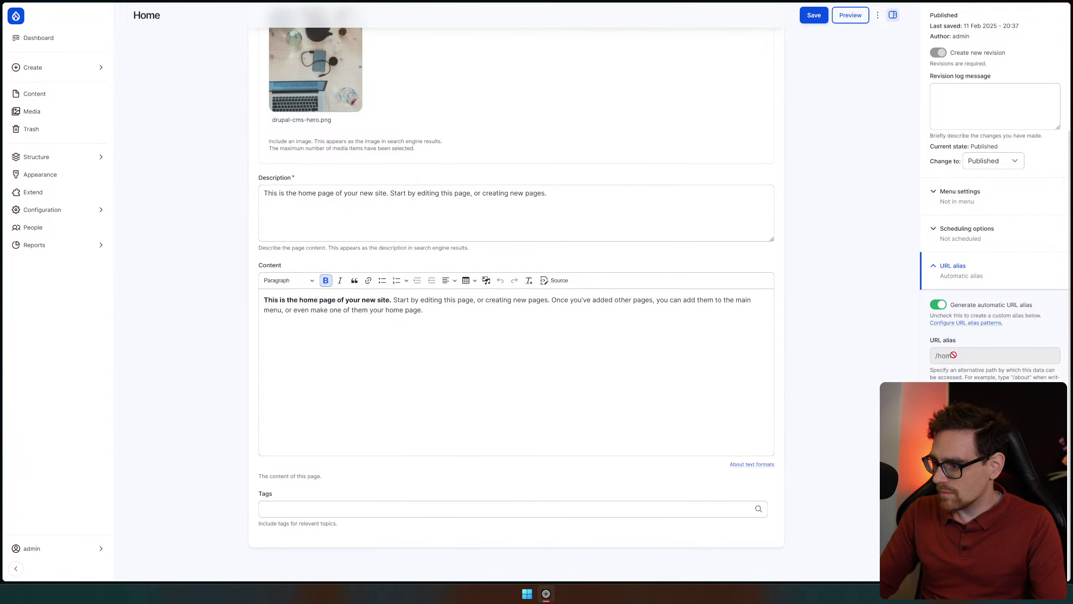
left_click(767, 330)
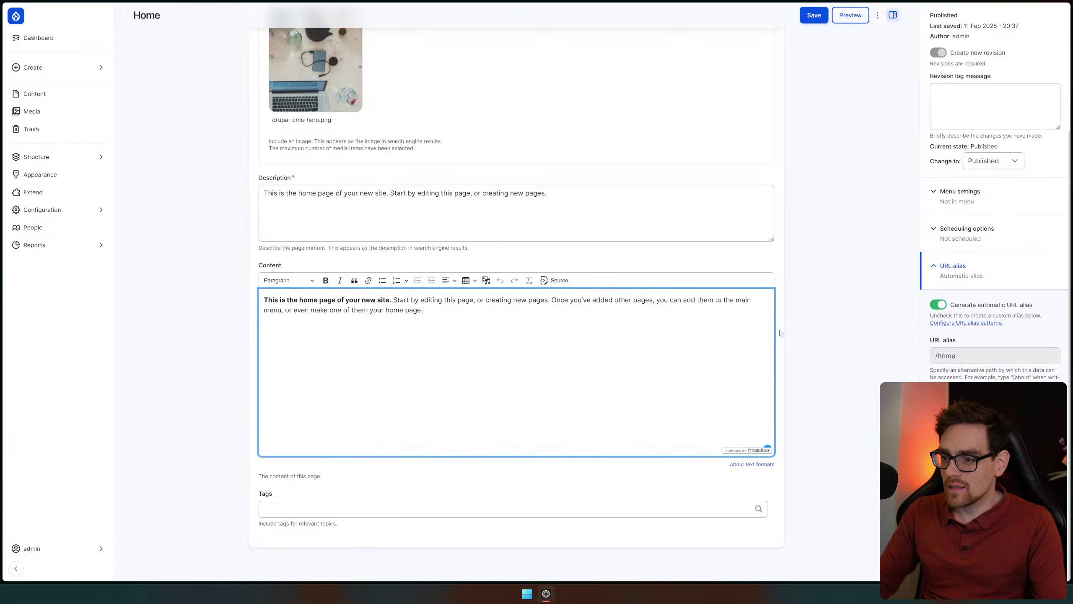
scroll(516, 296, "up", 4)
left_click(259, 58)
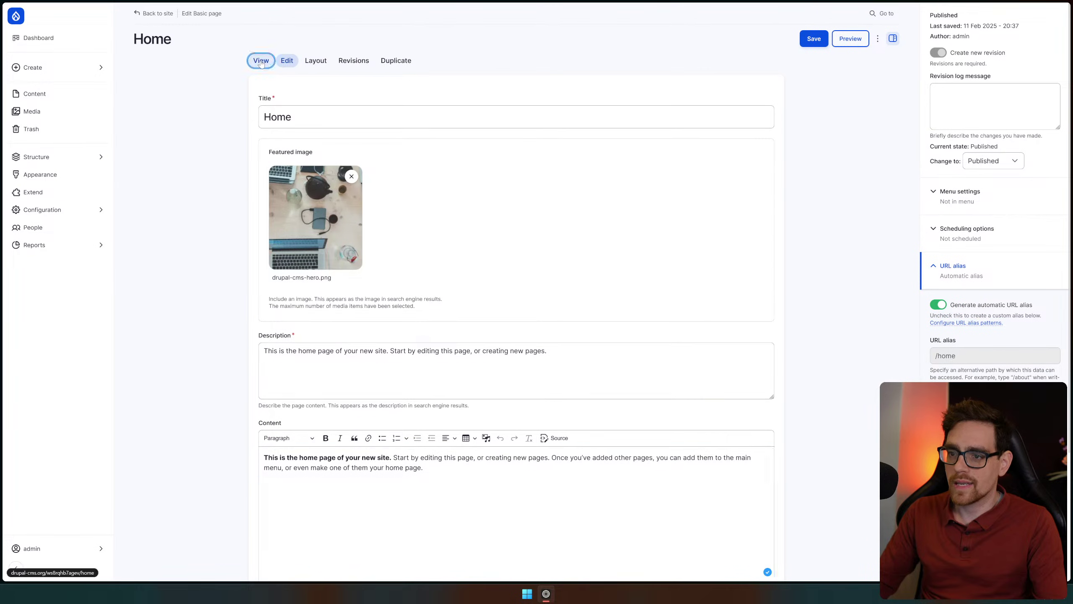
scroll(225, 267, "down", 5)
left_click_drag(234, 200, 472, 247)
scroll(479, 252, "down", 3)
scroll(475, 262, "down", 5)
left_click_drag(397, 270, 236, 256)
left_click(529, 350)
scroll(539, 356, "up", 18)
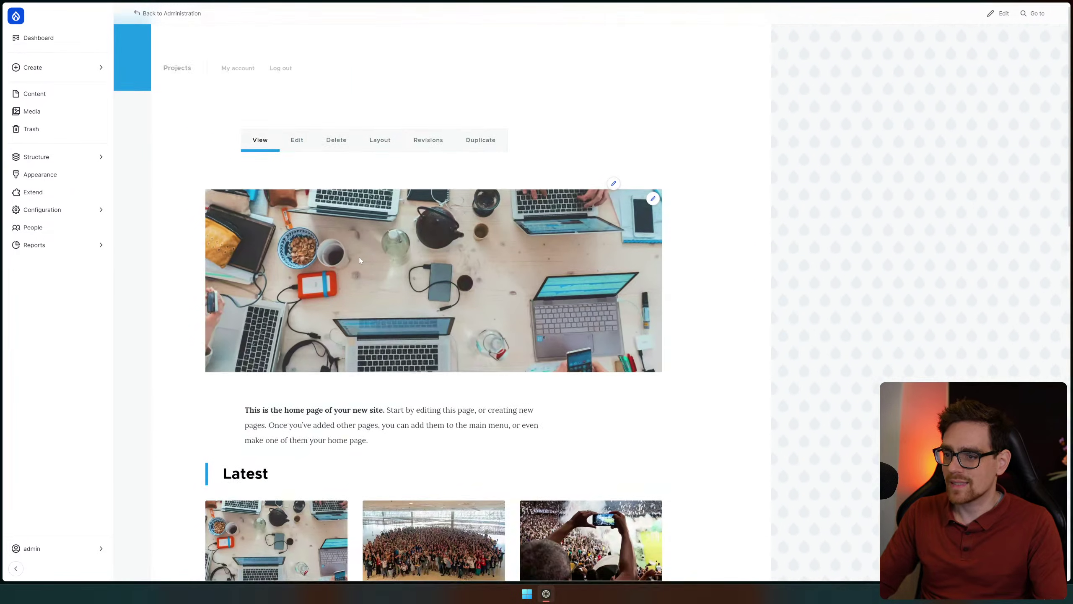
Add the line 'Hello world how are you!' below the intro in the Home body and save
left_click(286, 155)
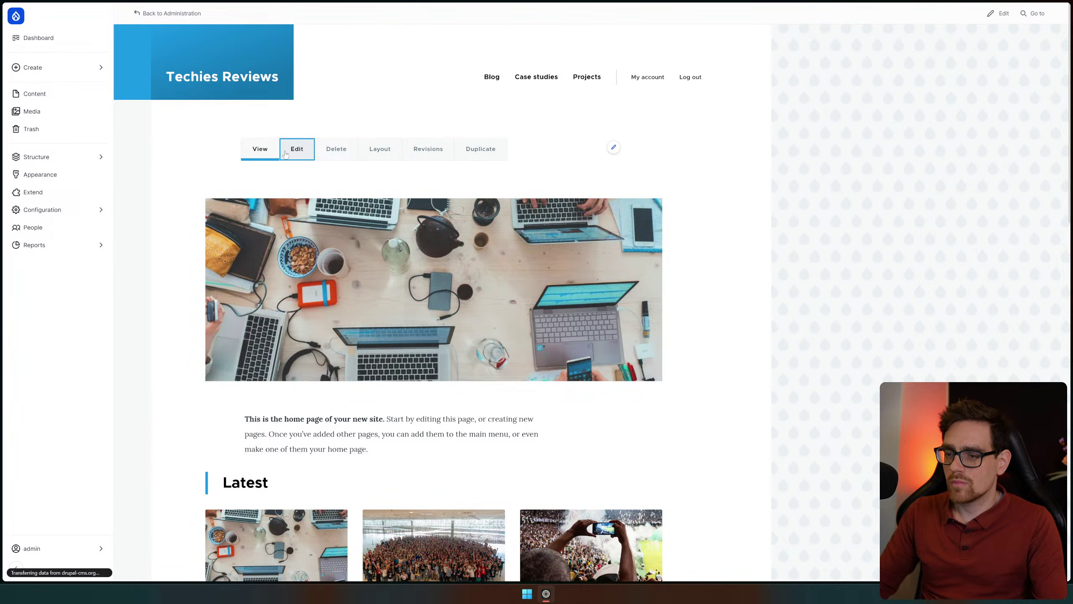
scroll(605, 341, "down", 2)
left_click(604, 412)
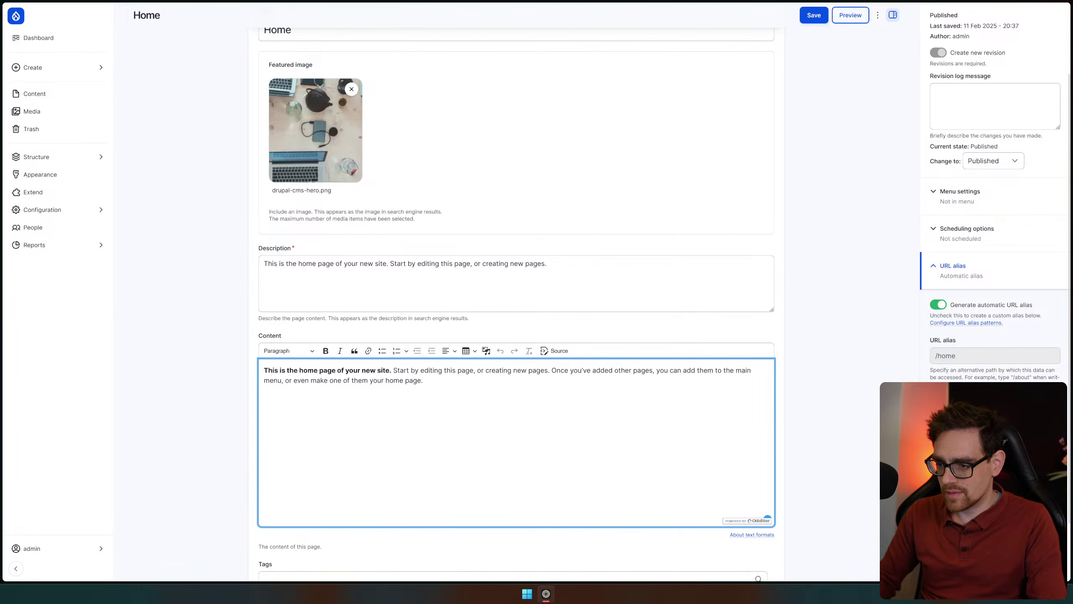
type("Hello world how are")
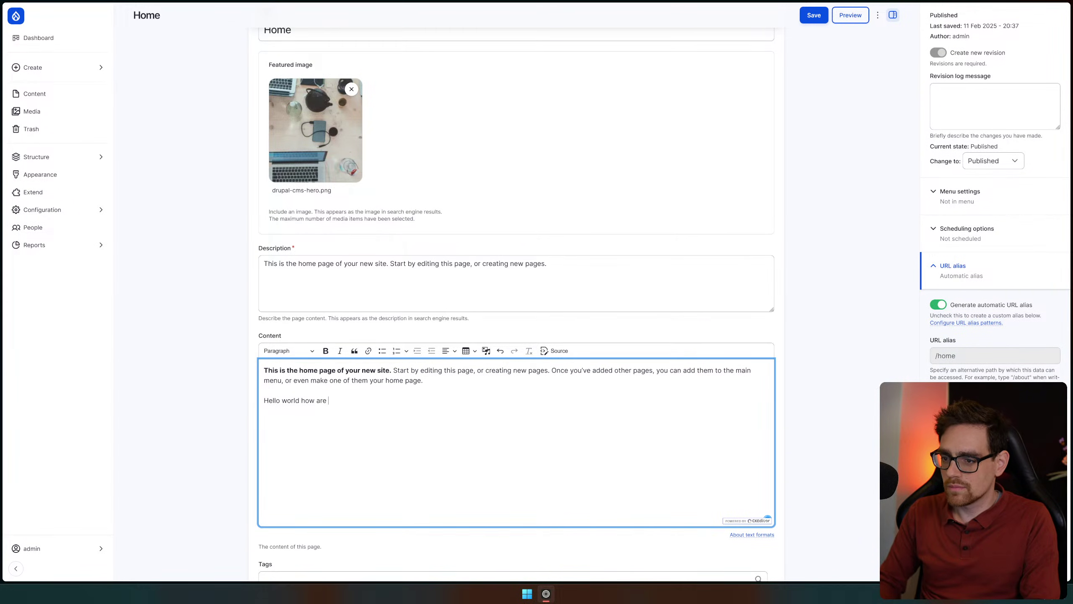
type(" you!")
left_click(814, 14)
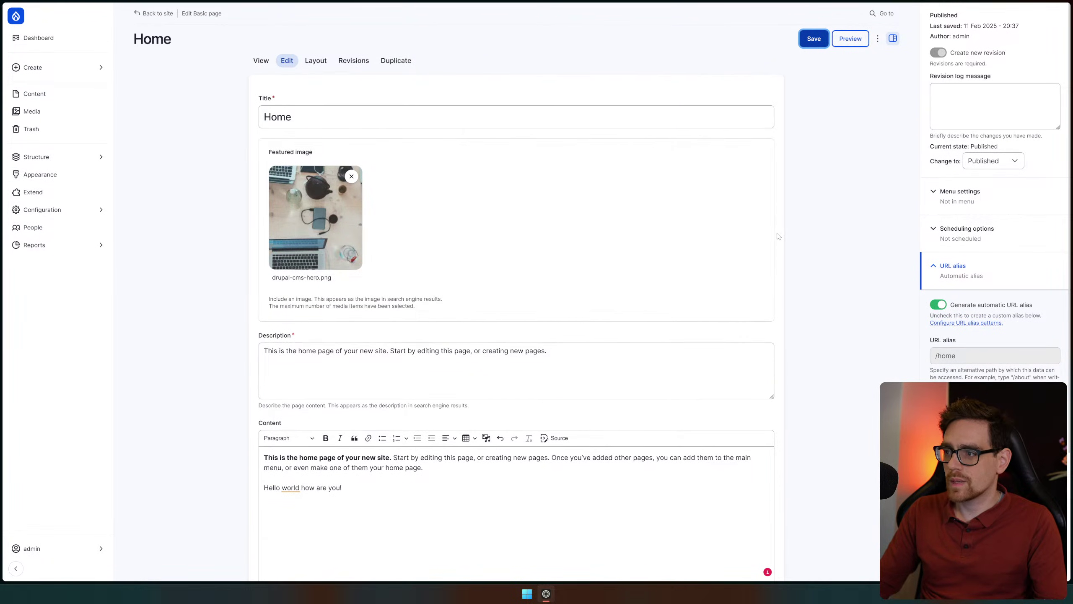
Scroll the updated Home page to find 'Hello world how are you!' in the Hello block, then deselect it
scroll(524, 233, "down", 4)
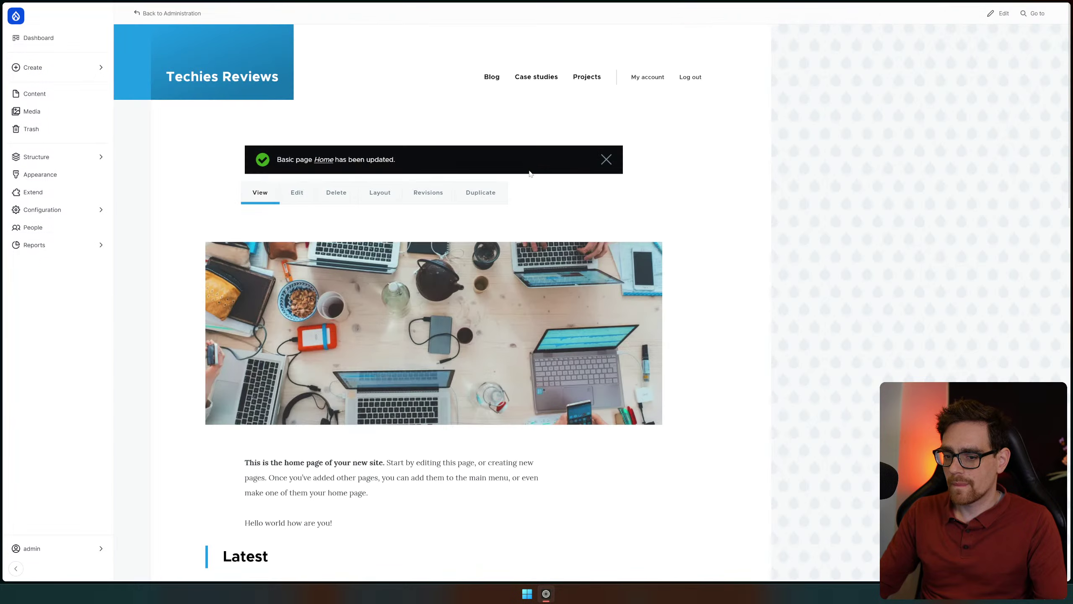
scroll(236, 171, "down", 5)
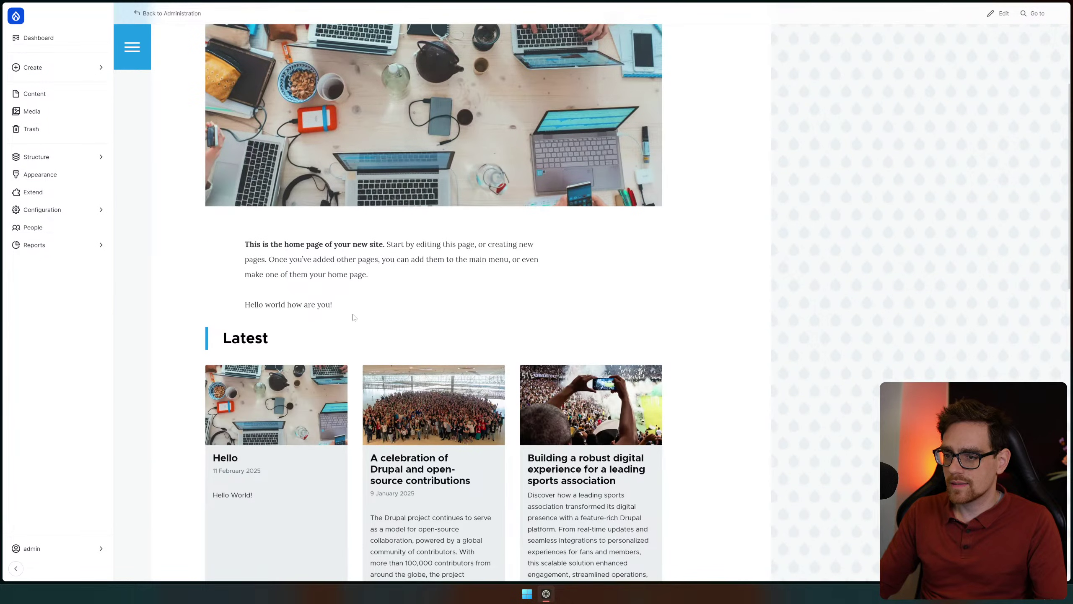
scroll(236, 307, "down", 18)
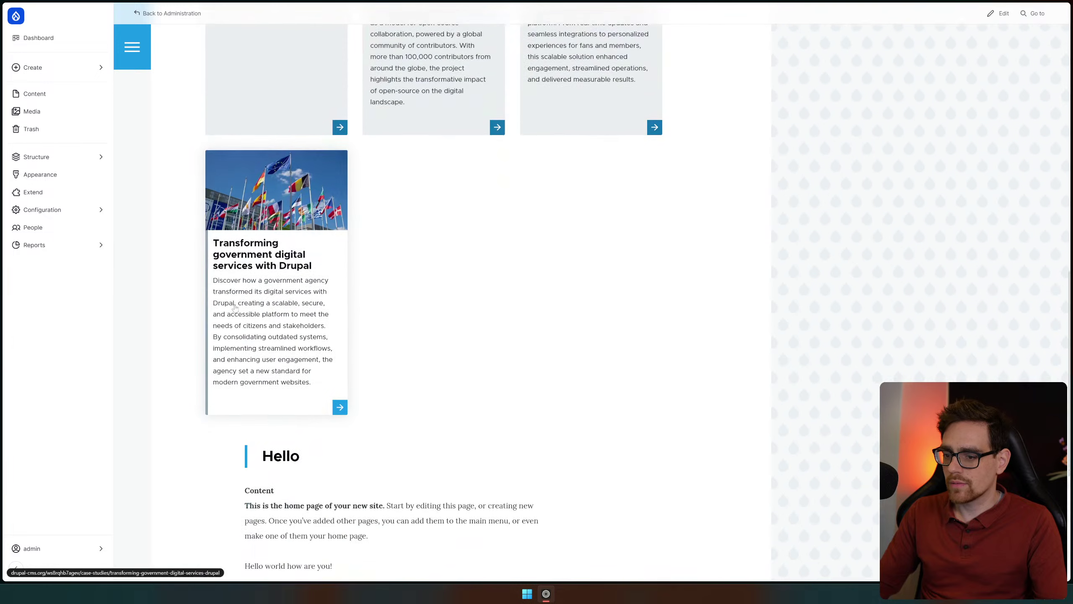
left_click_drag(331, 288, 233, 281)
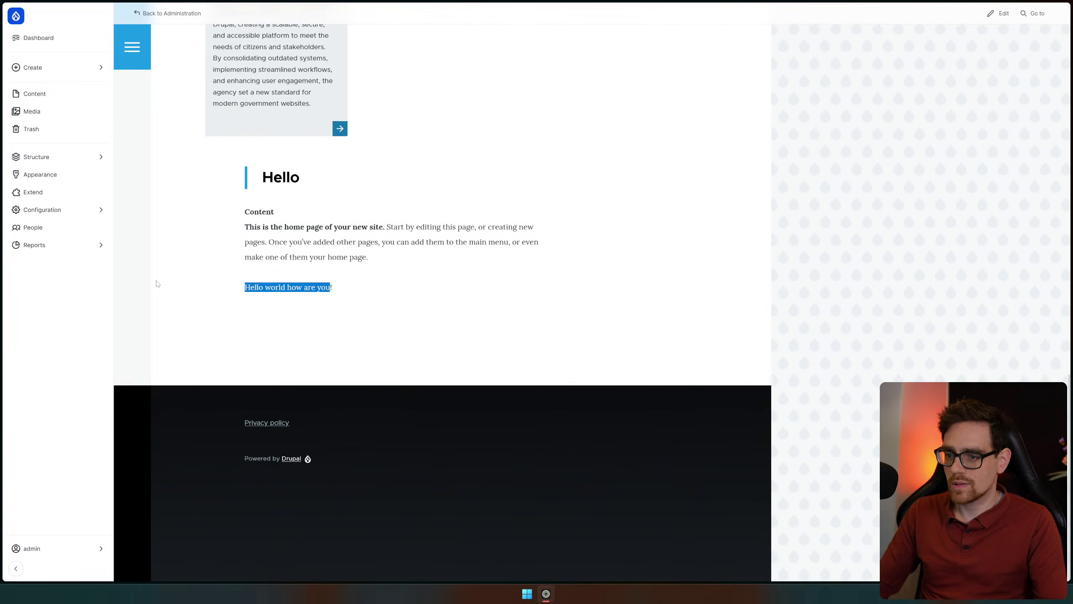
left_click(463, 289)
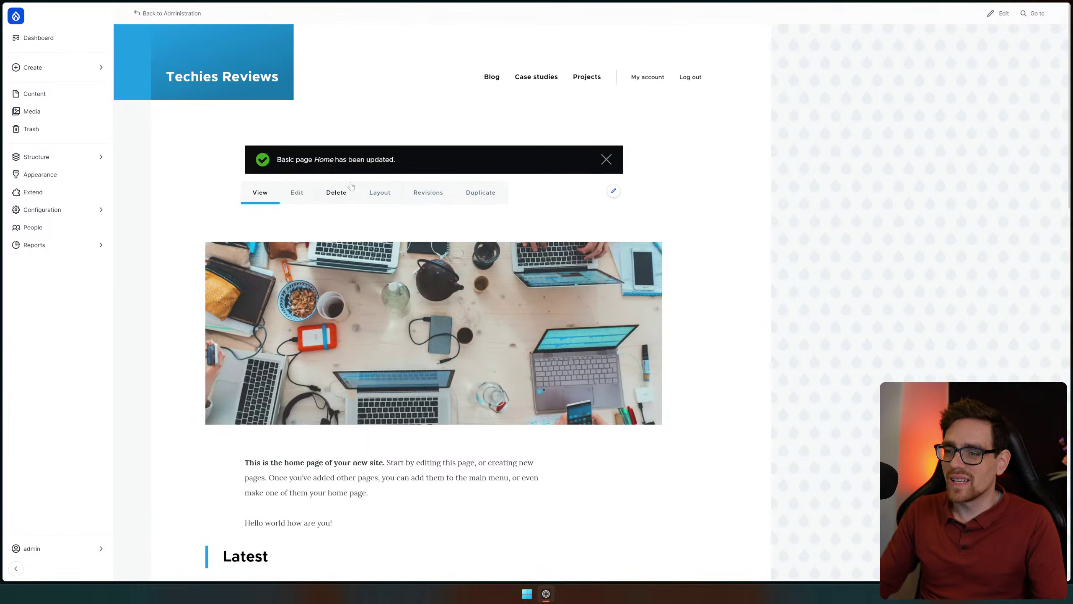
Open the Home layout editor and browse the Choose a block list below the Hello block without adding anything
left_click(379, 201)
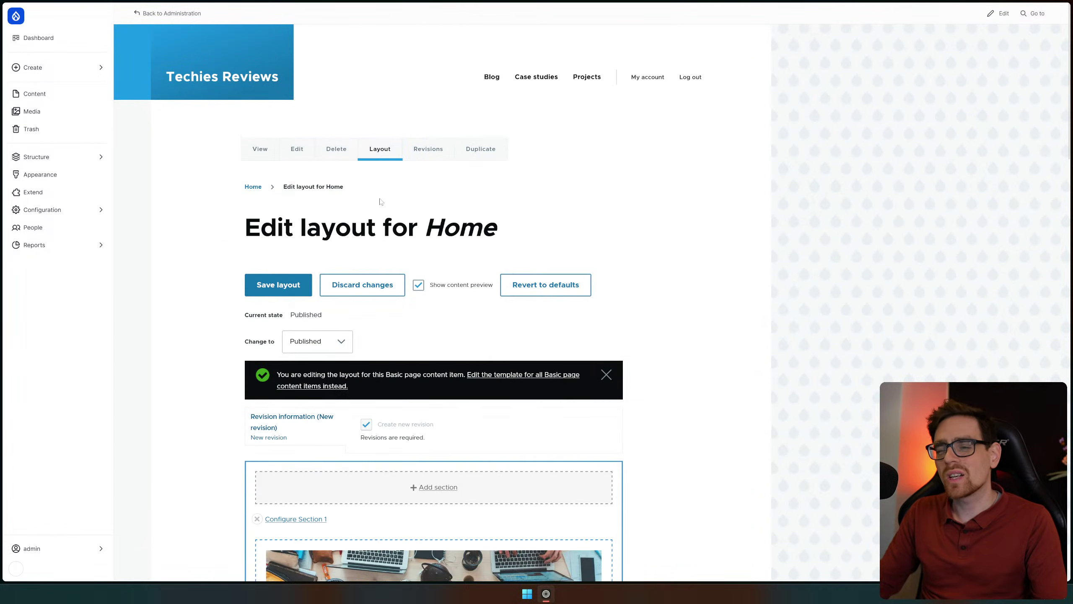
scroll(426, 192, "down", 20)
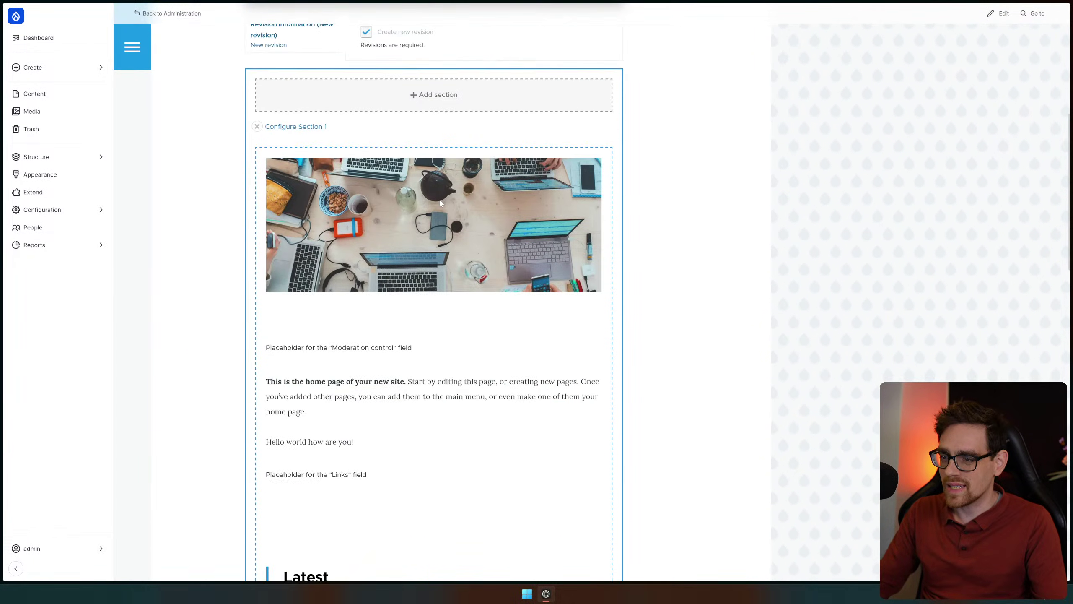
scroll(440, 213, "down", 7)
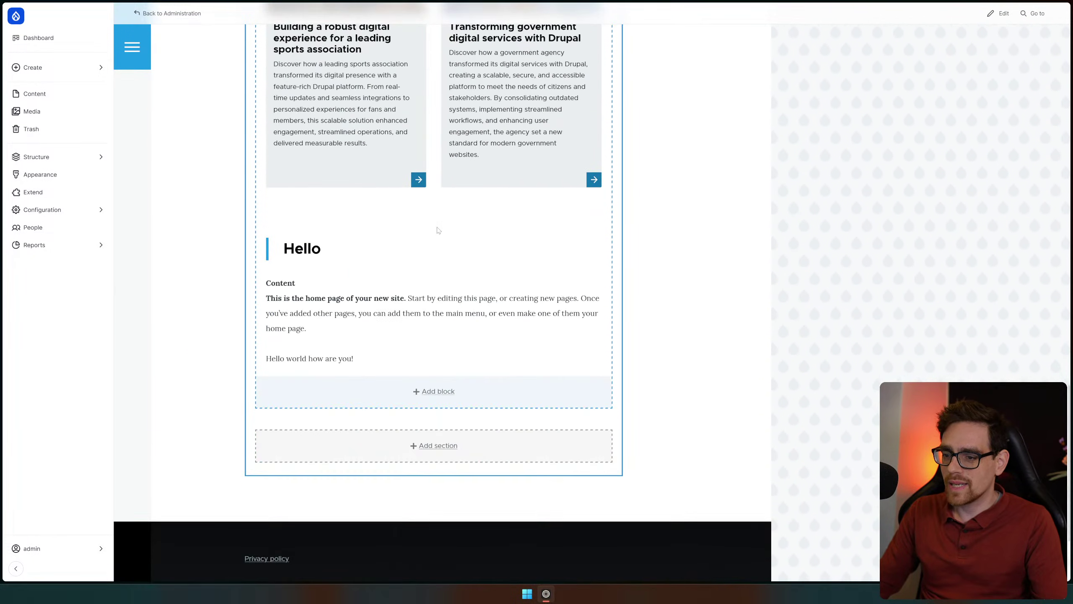
left_click(438, 391)
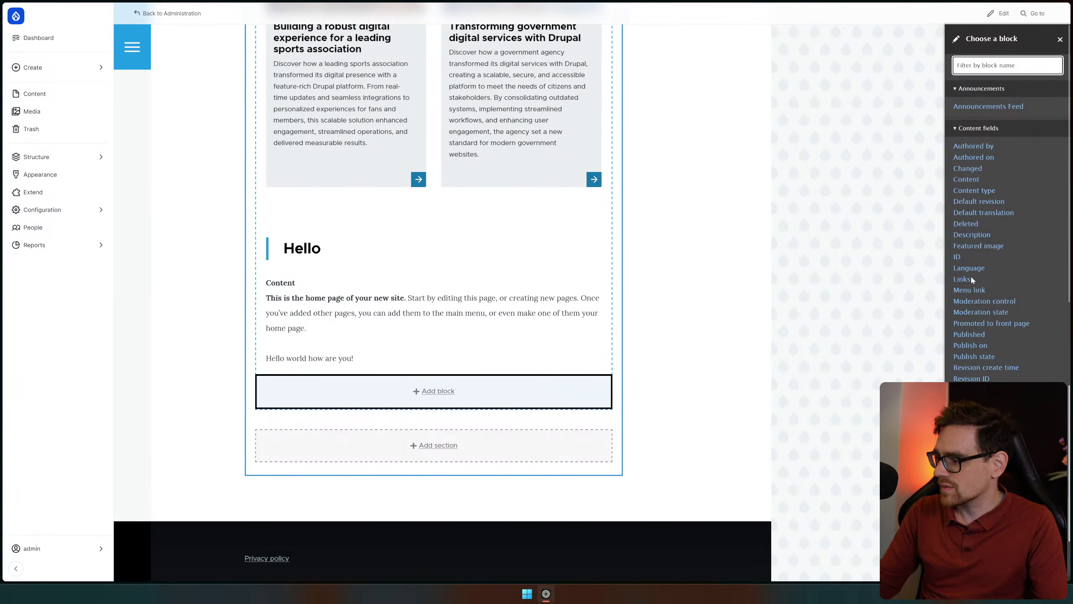
scroll(1005, 266, "down", 7)
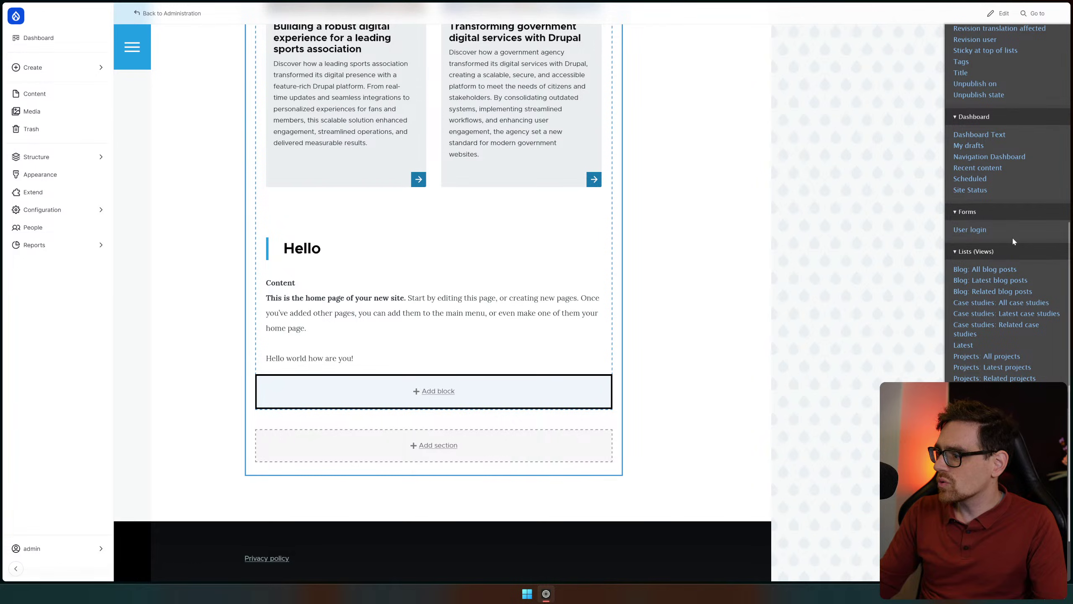
scroll(1014, 243, "down", 2)
scroll(1015, 246, "down", 2)
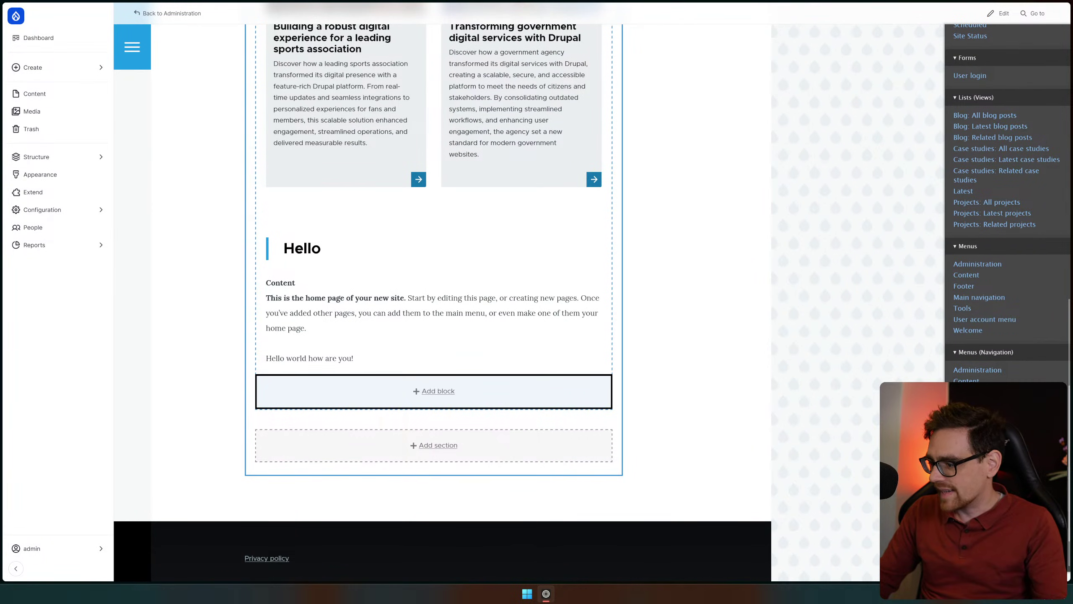
scroll(1008, 302, "down", 1)
scroll(972, 267, "down", 3)
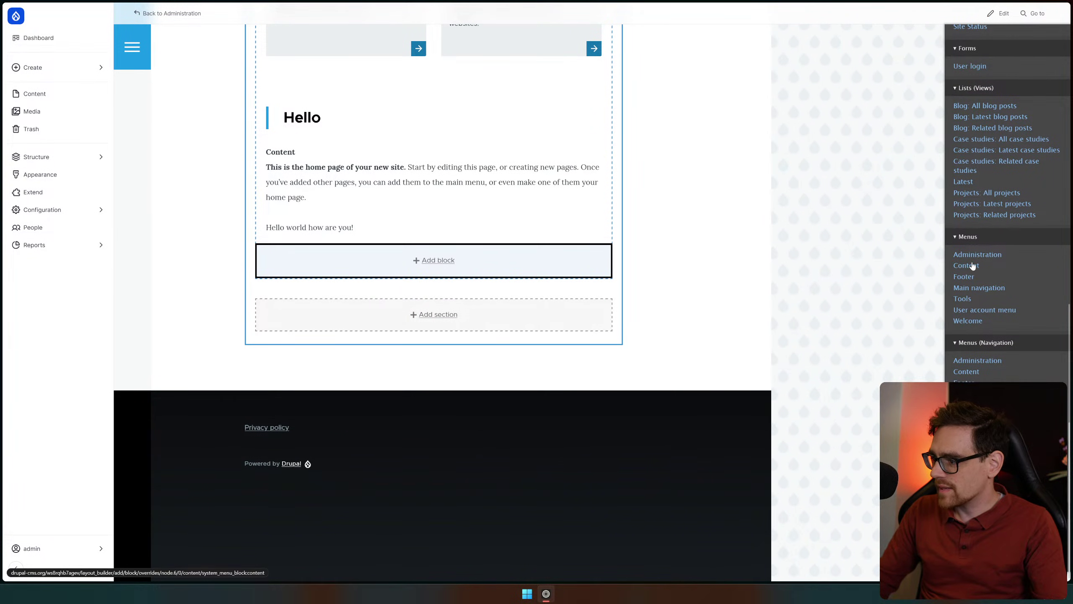
mouse_move(1072, 239)
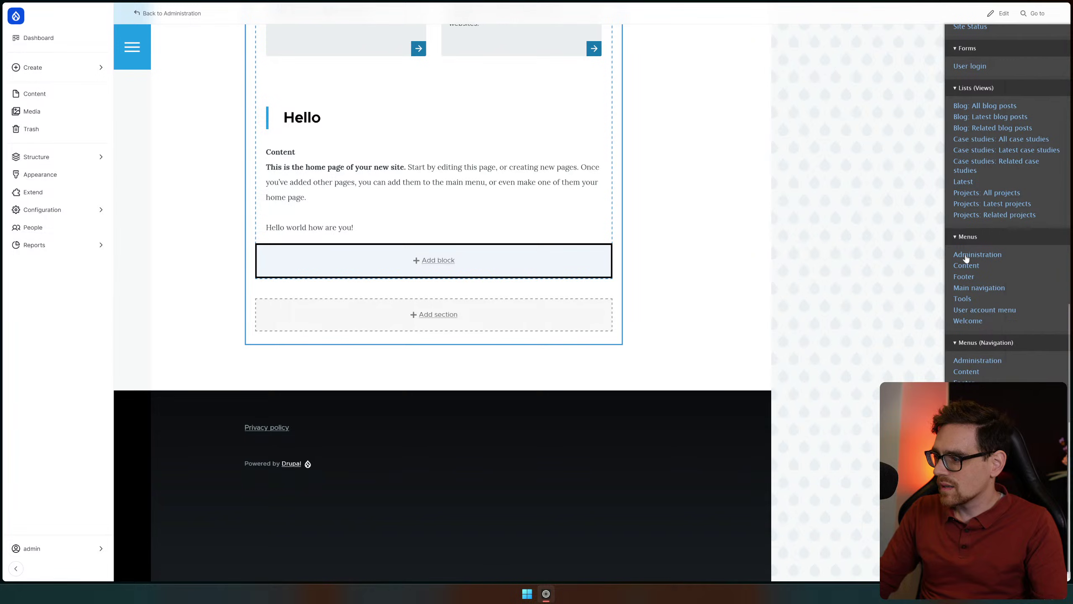
scroll(966, 299, "up", 7)
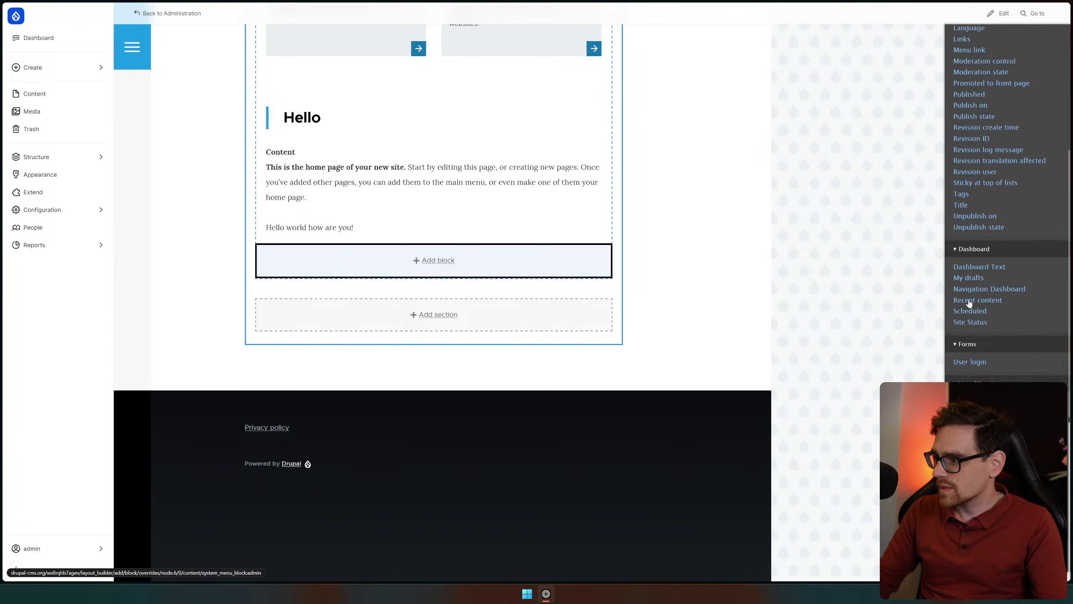
scroll(989, 296, "up", 5)
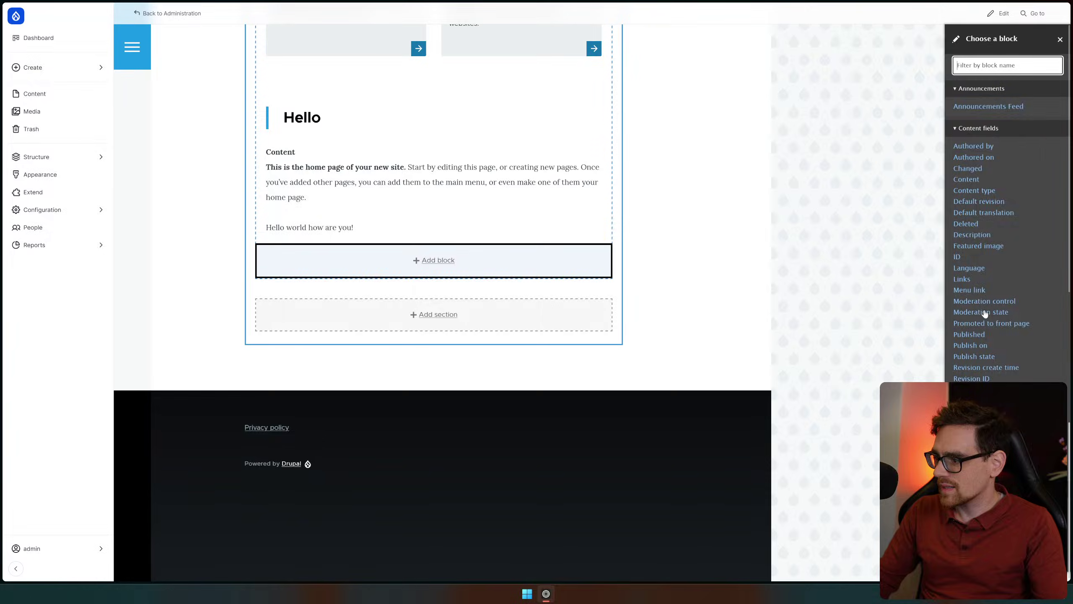
scroll(457, 256, "up", 15)
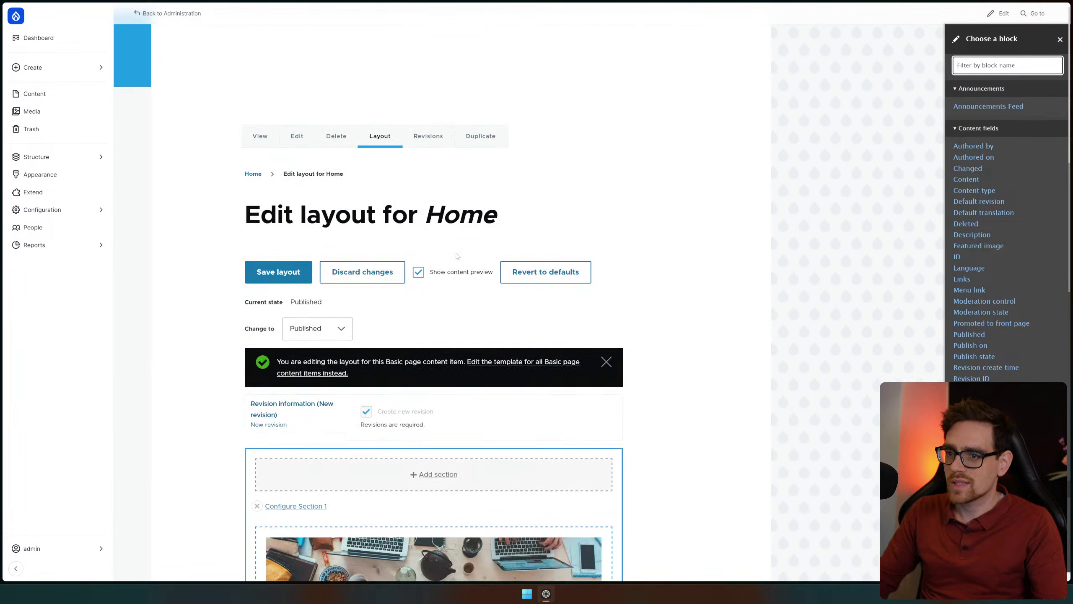
scroll(457, 256, "down", 20)
middle_click(711, 345)
scroll(598, 150, "down", 20)
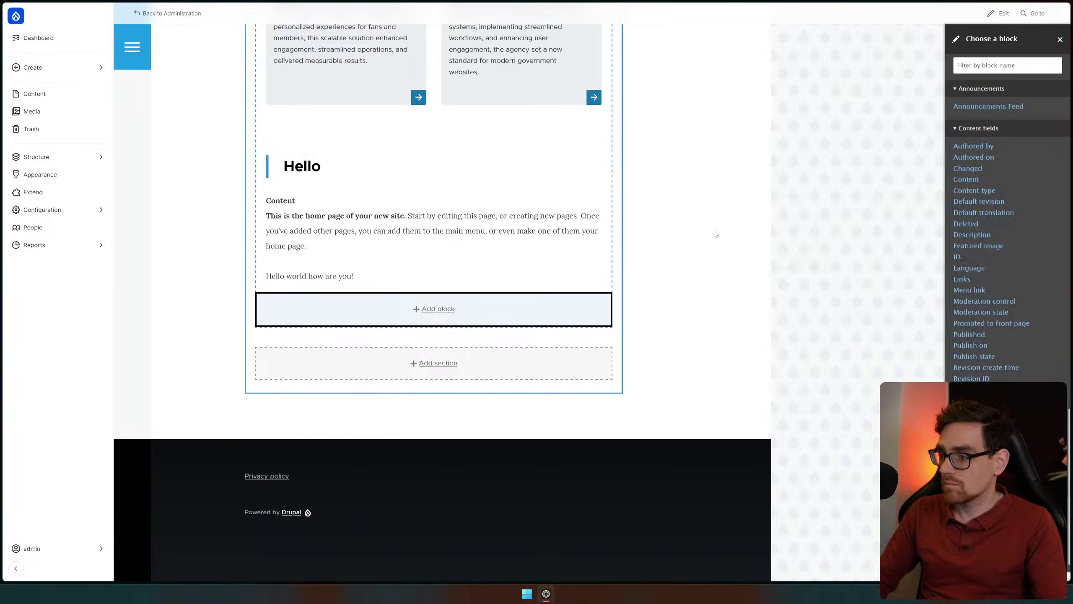
scroll(715, 234, "up", 20)
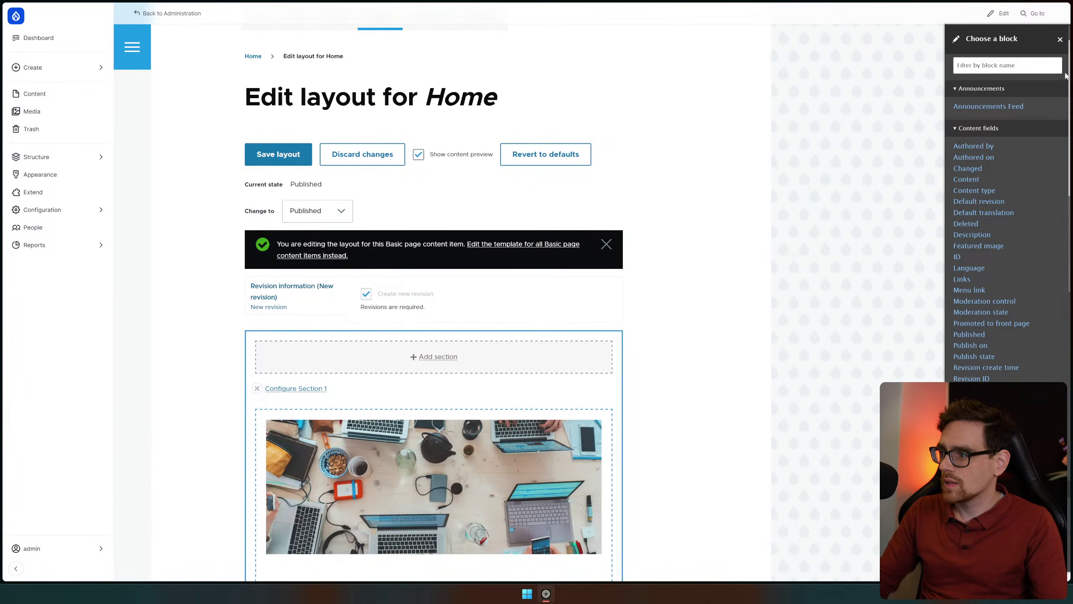
left_click(1060, 40)
Start adding a new section at the top of the Home layout
scroll(492, 251, "down", 20)
scroll(465, 247, "up", 5)
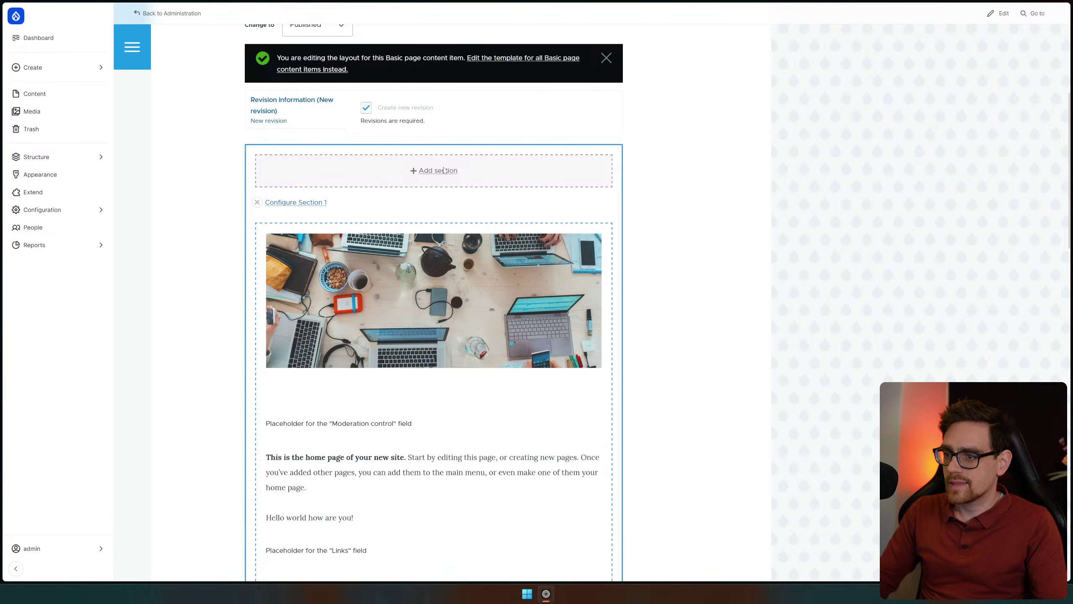
left_click(445, 170)
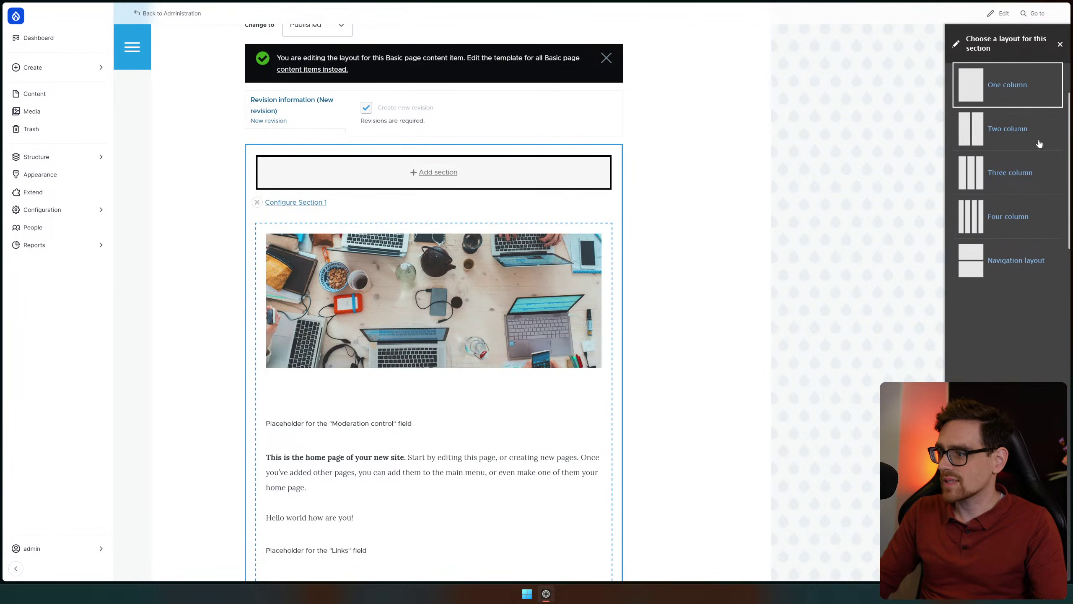
Add a Two column section with 50%/50% widths at the top and save the layout
left_click(1009, 132)
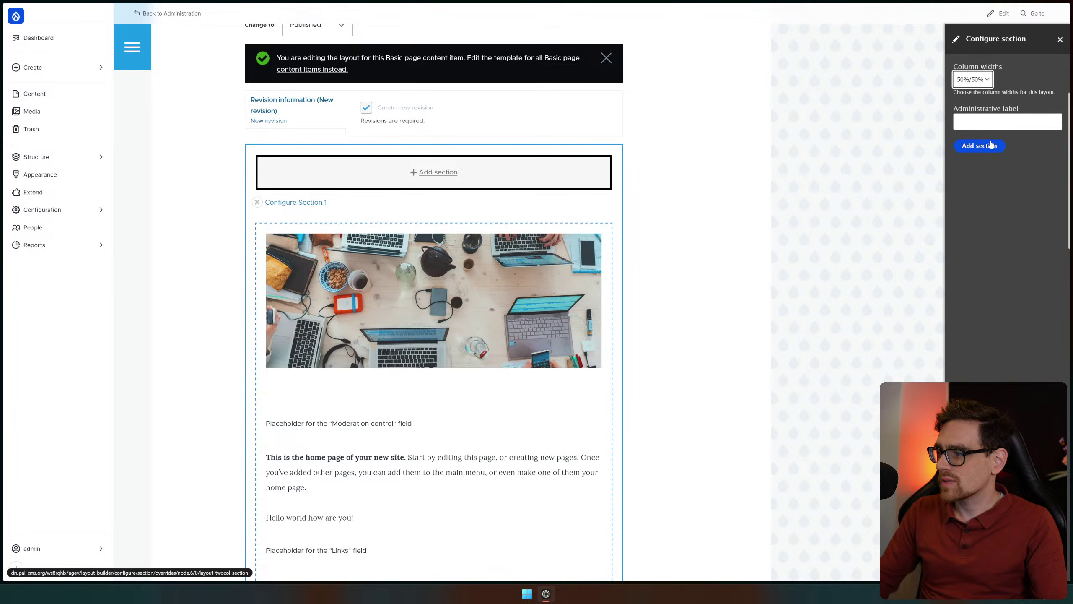
left_click(962, 86)
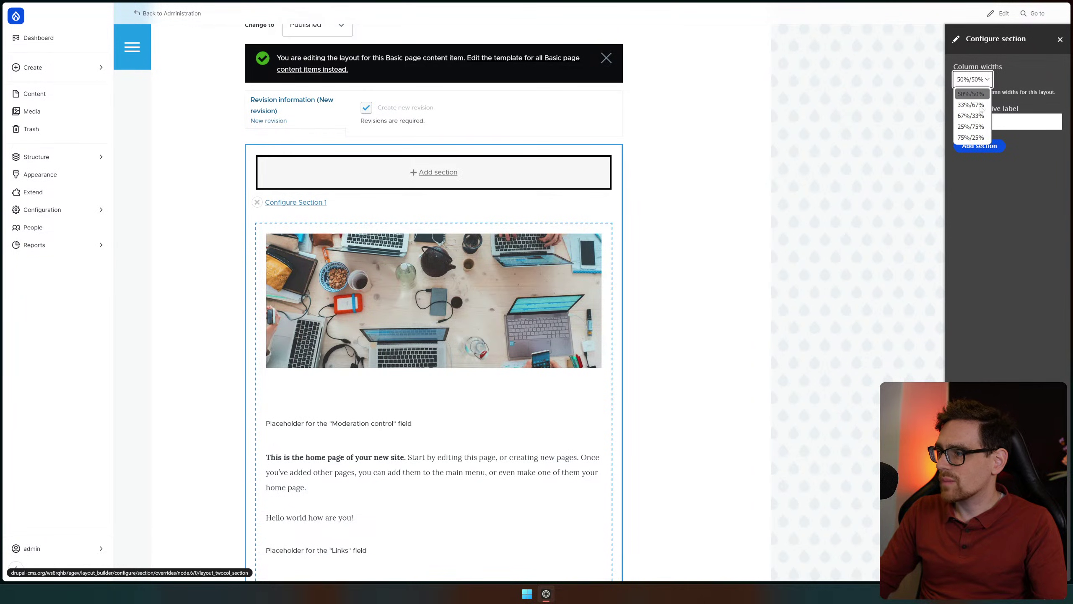
left_click(980, 65)
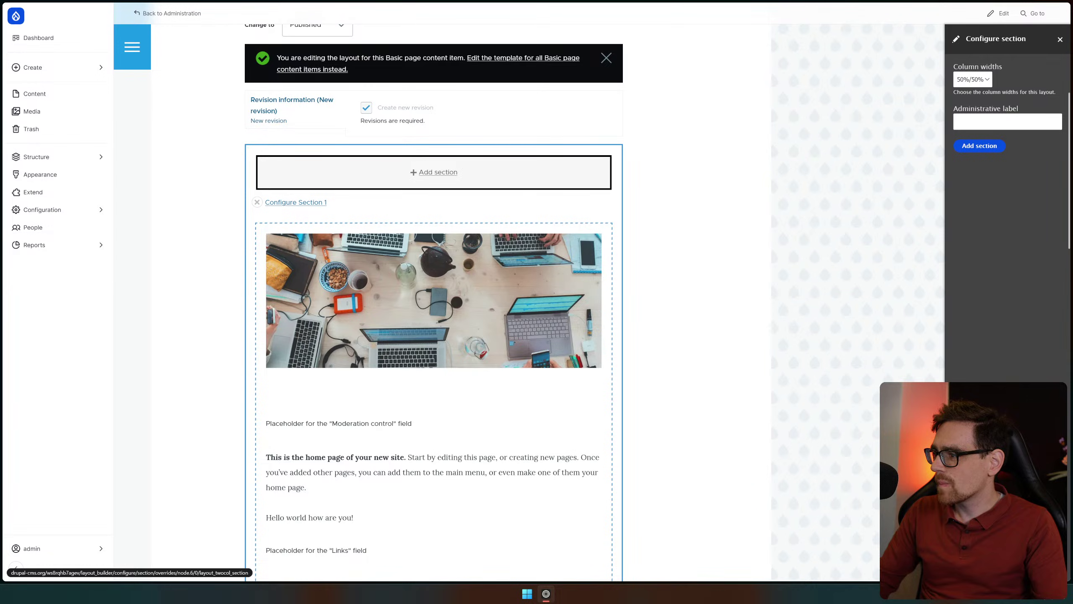
left_click(972, 79)
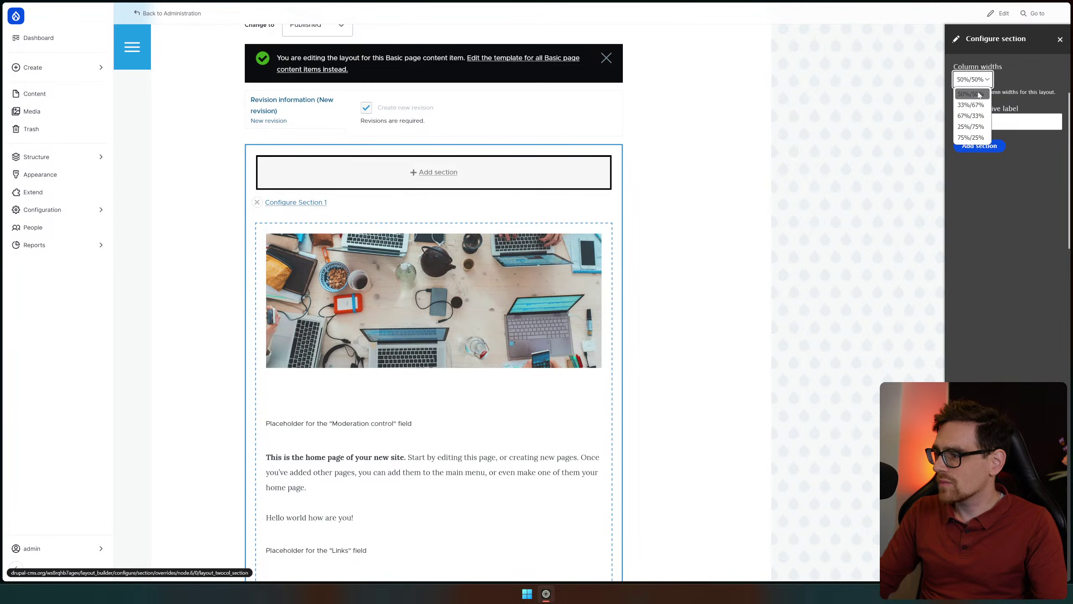
left_click(996, 203)
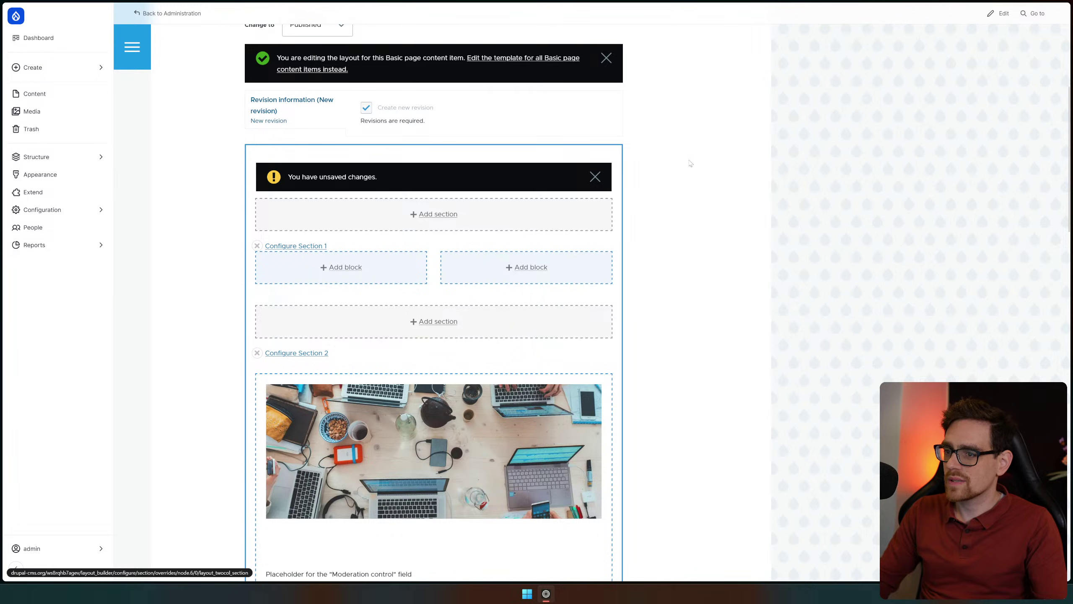
scroll(536, 198, "up", 5)
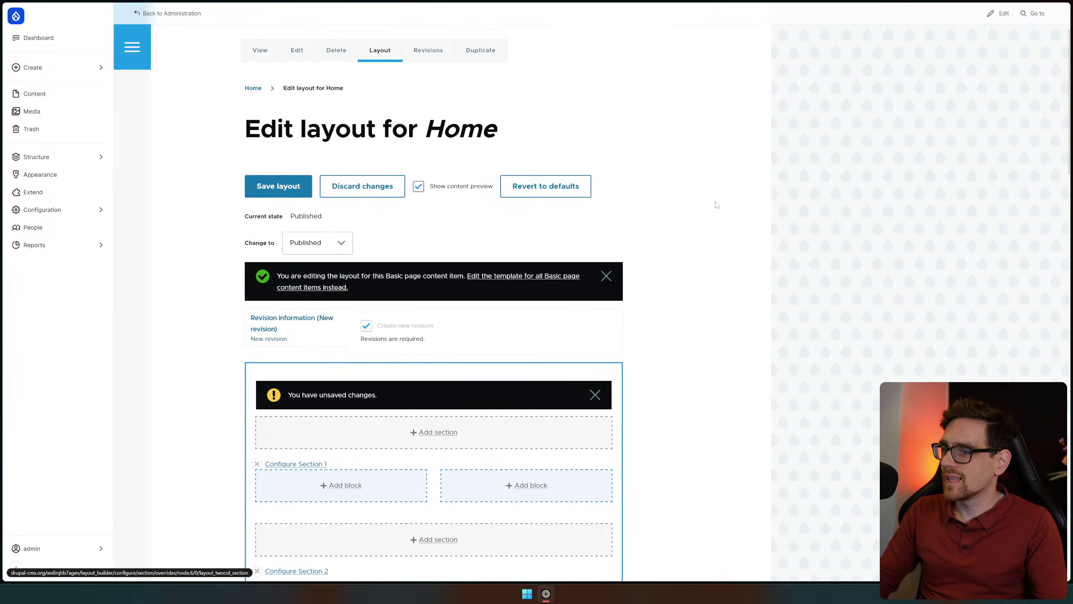
left_click(270, 186)
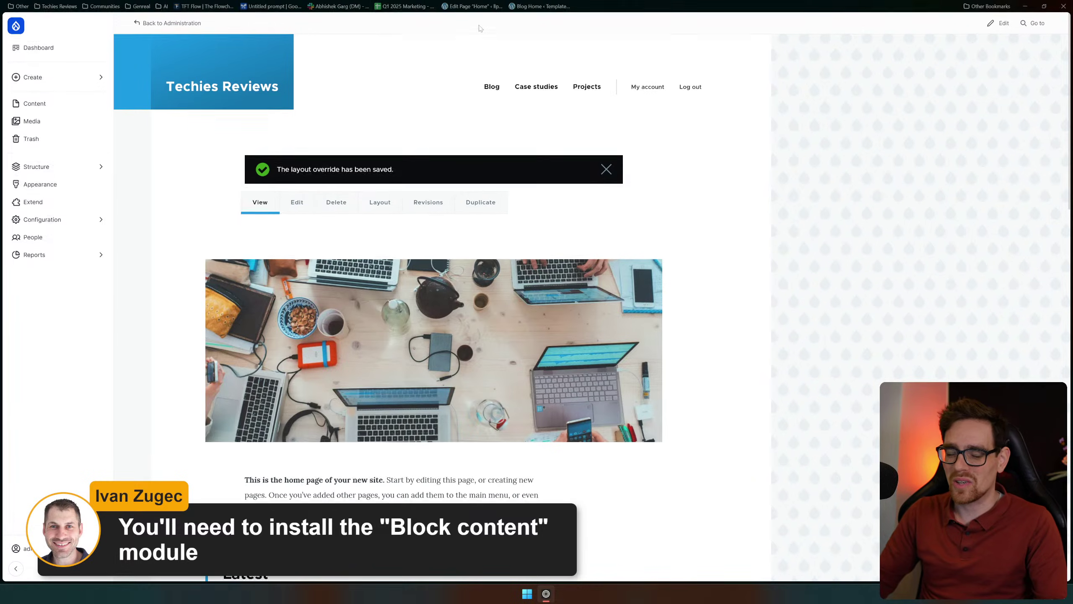
Go to Extend, tick Block Content under Core, and scroll through the module list
left_click(46, 157)
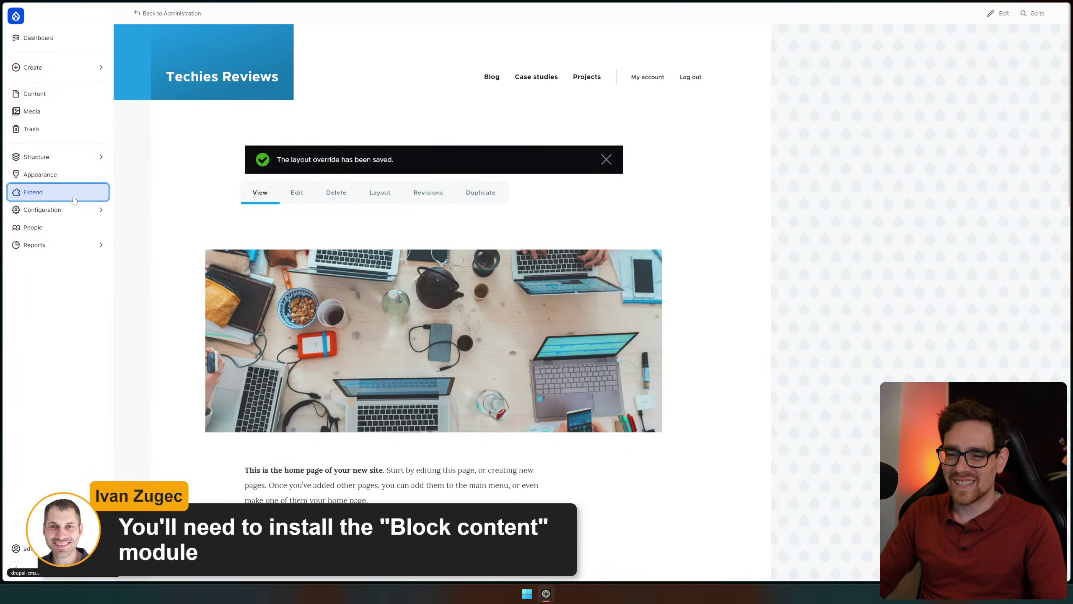
left_click(42, 195)
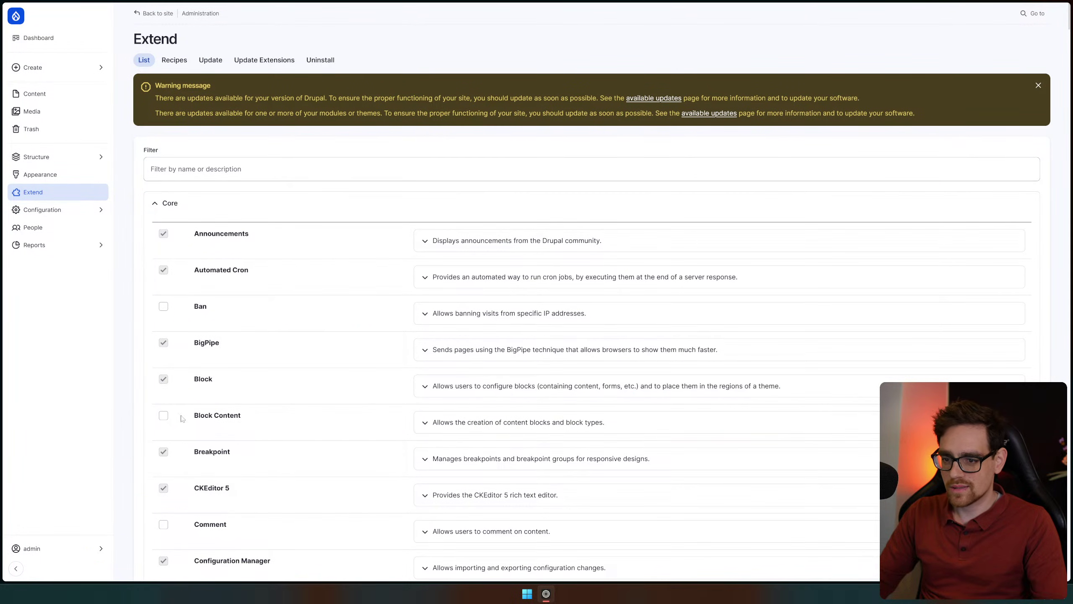
left_click(162, 417)
scroll(408, 365, "down", 3)
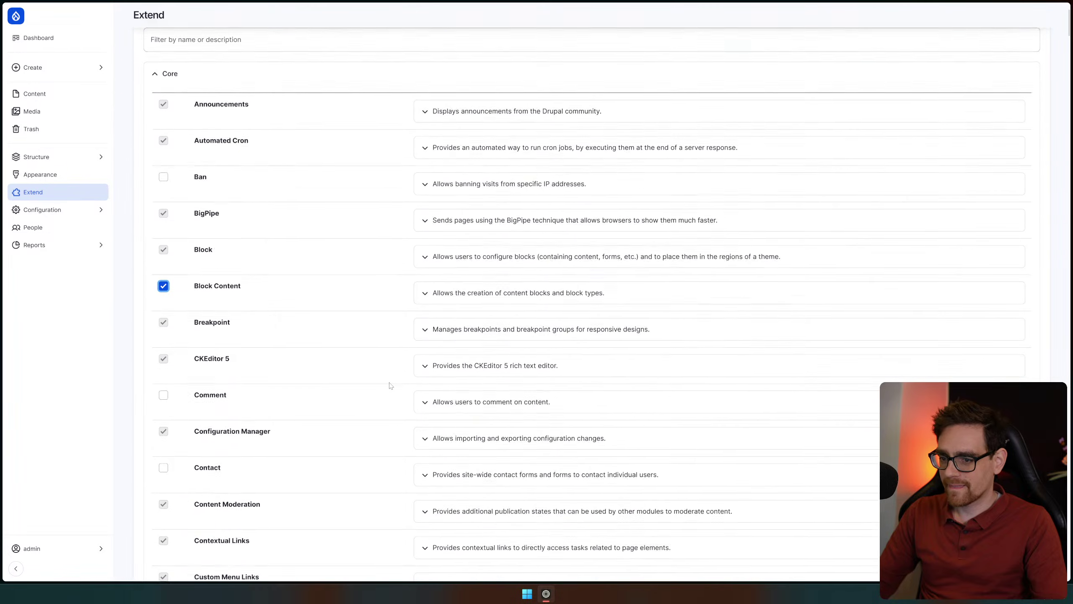
scroll(390, 385, "down", 10)
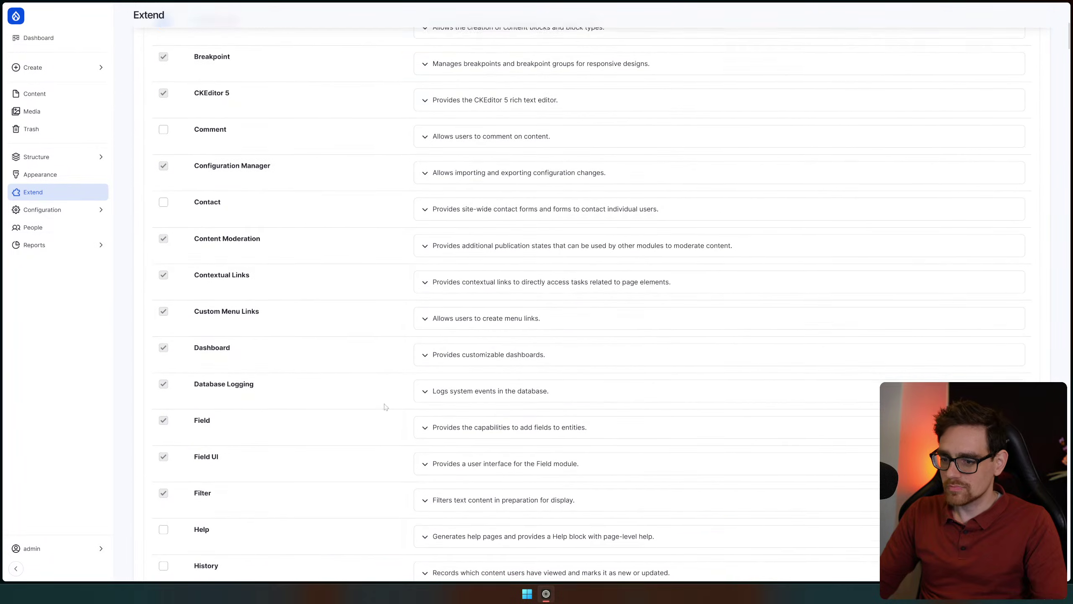
scroll(360, 363, "down", 8)
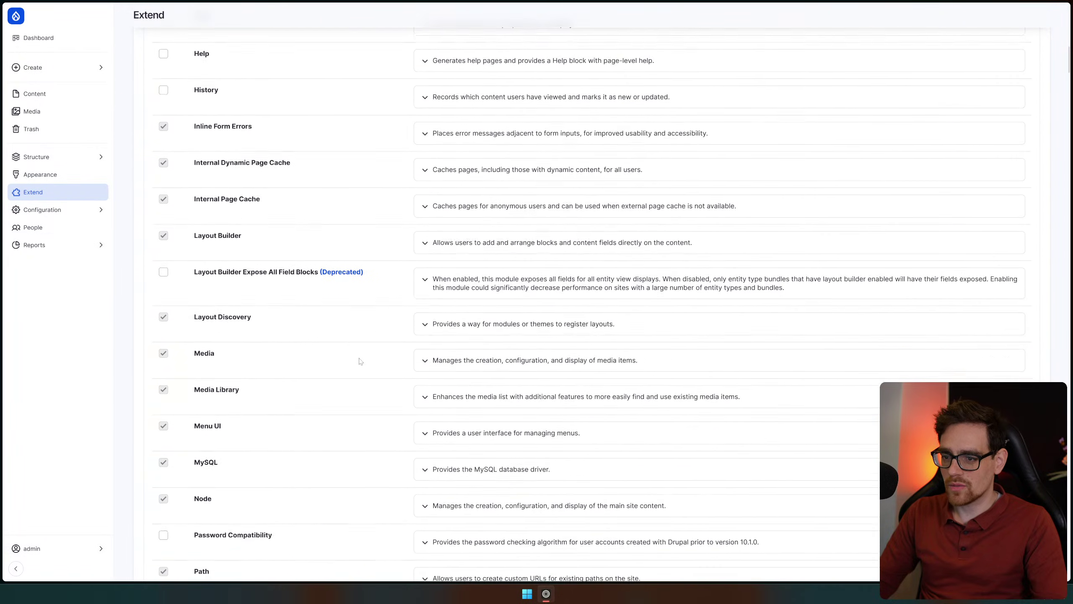
scroll(361, 361, "down", 12)
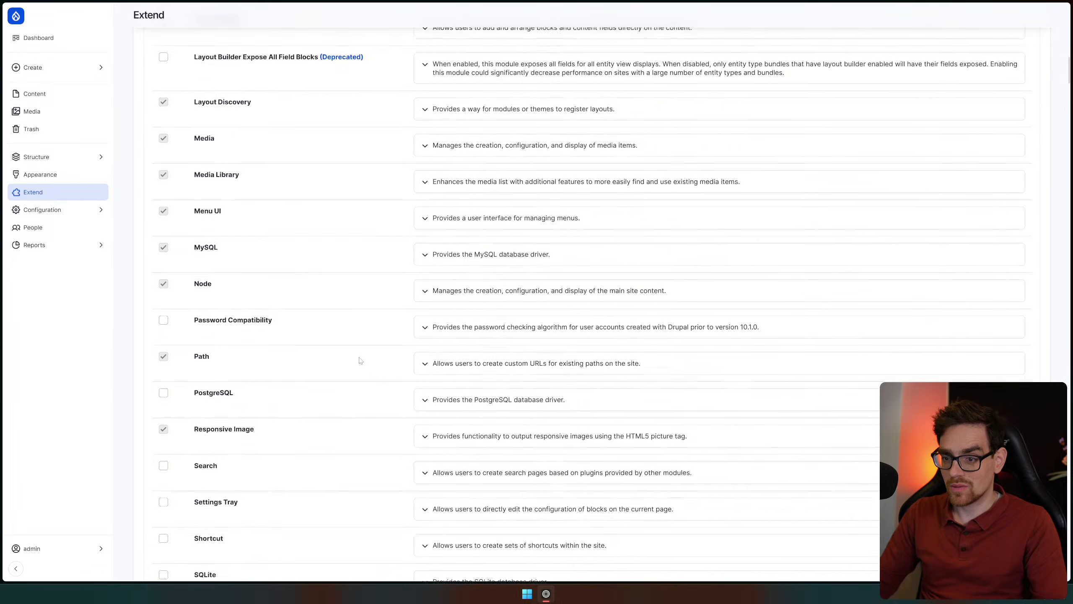
scroll(345, 338, "down", 2)
scroll(346, 267, "down", 11)
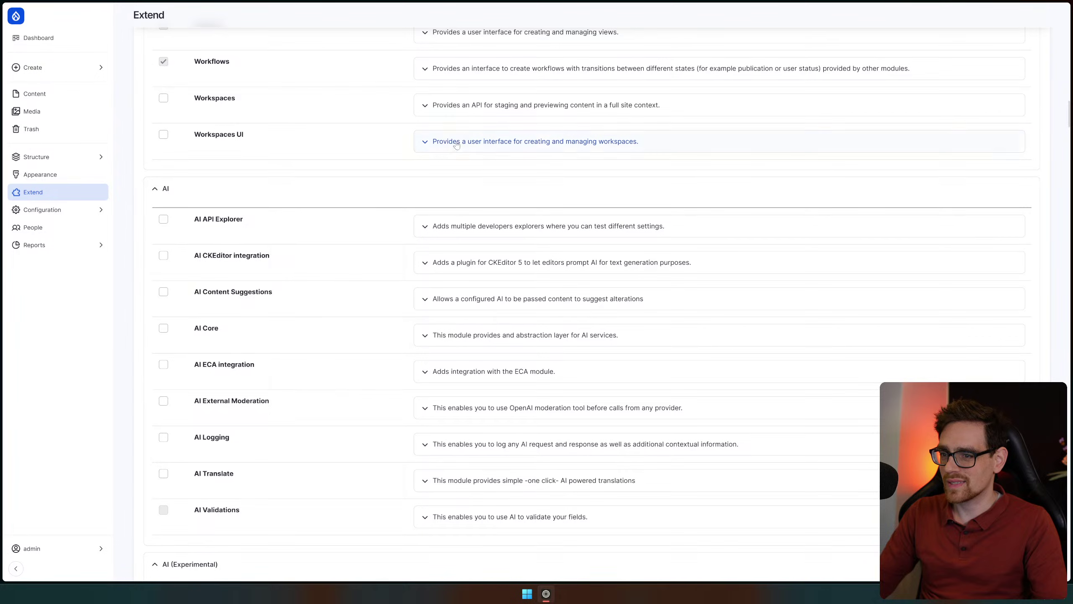
left_click(420, 143)
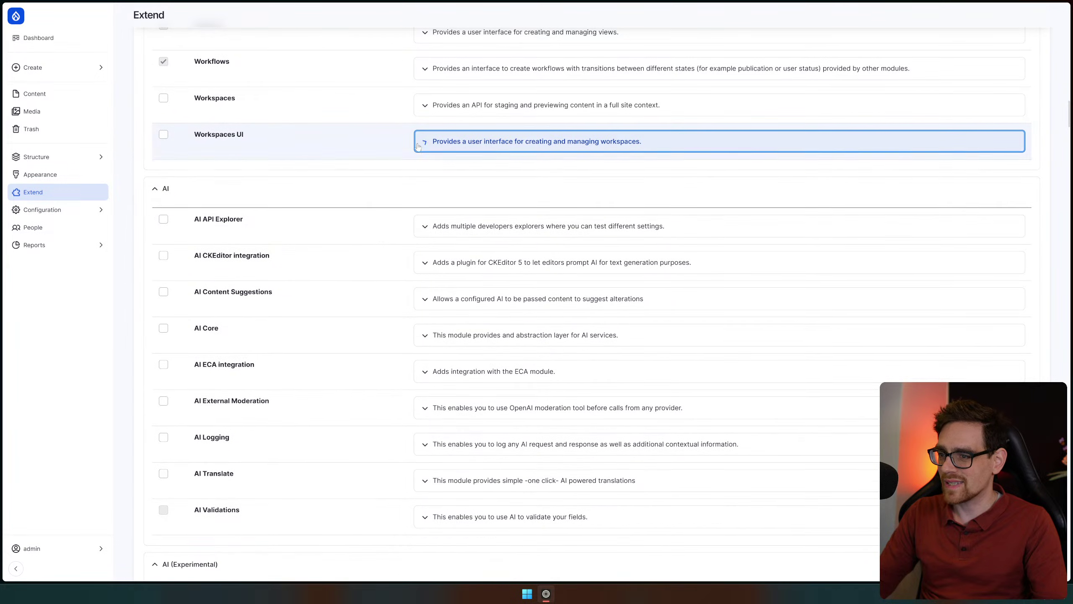
scroll(384, 239, "down", 15)
scroll(384, 239, "up", 6)
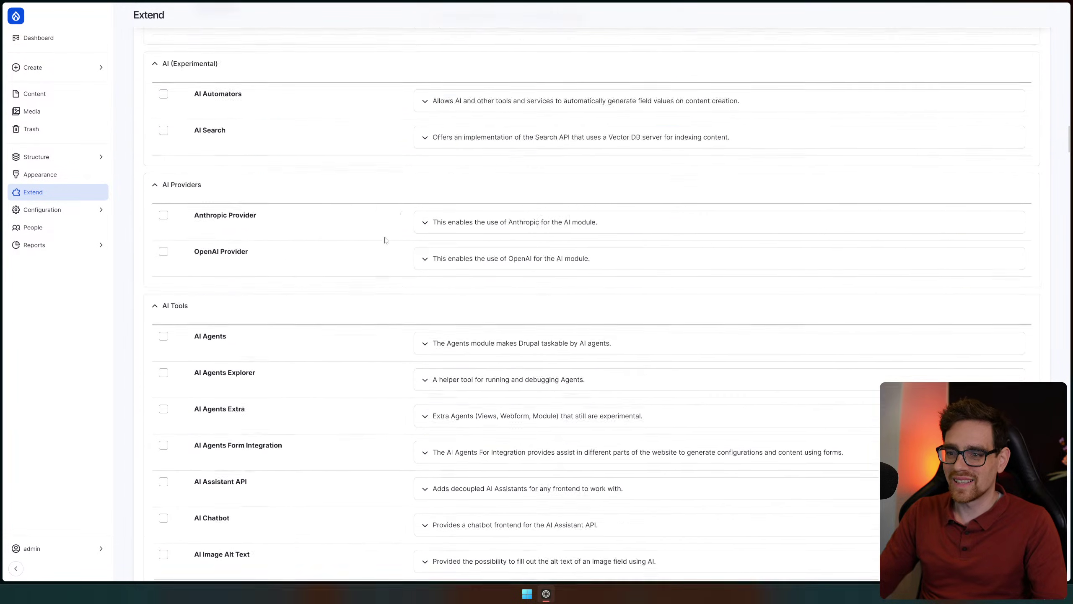
scroll(296, 215, "up", 5)
scroll(353, 271, "down", 2)
scroll(355, 271, "up", 1)
scroll(356, 271, "up", 6)
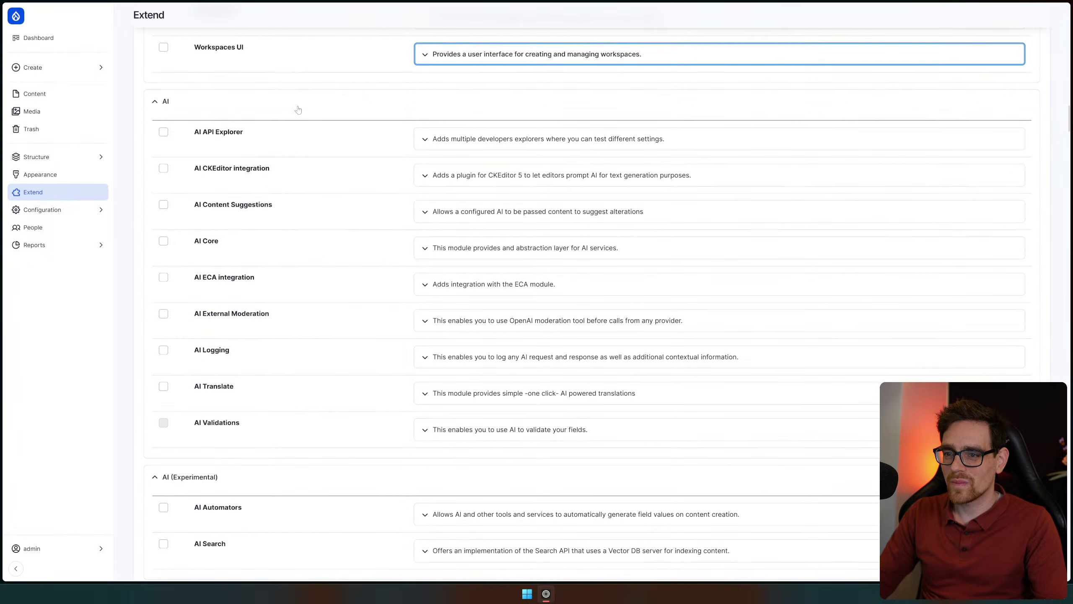
scroll(259, 348, "down", 14)
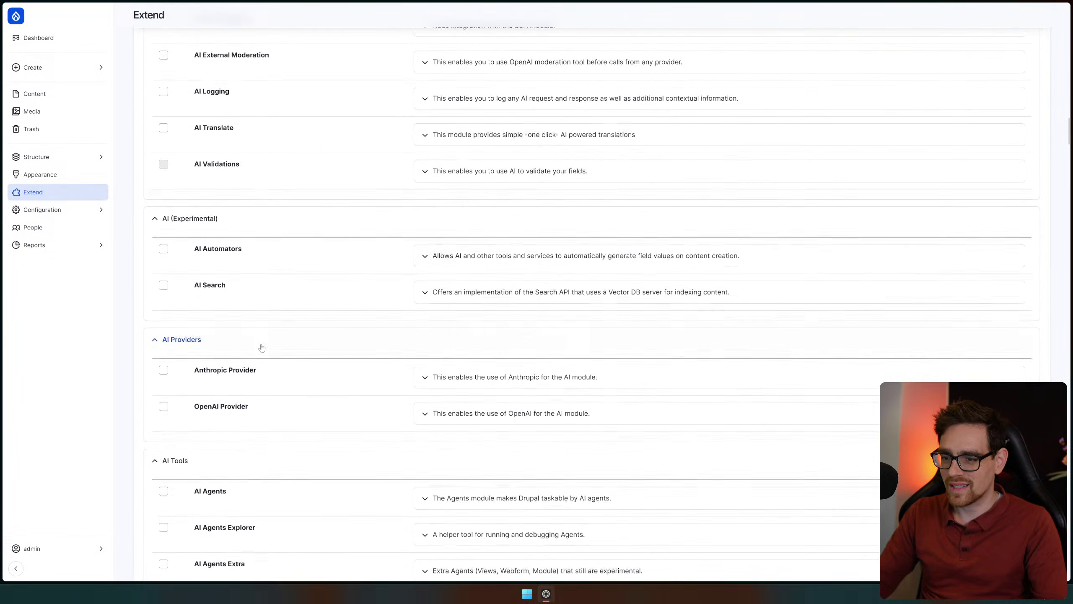
scroll(266, 348, "down", 6)
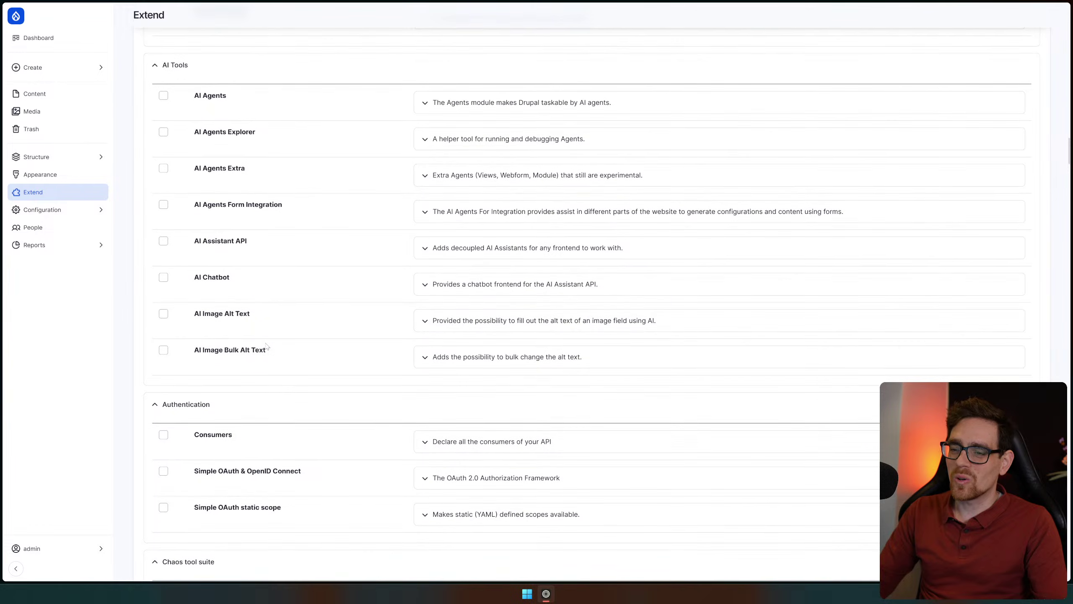
scroll(274, 353, "down", 11)
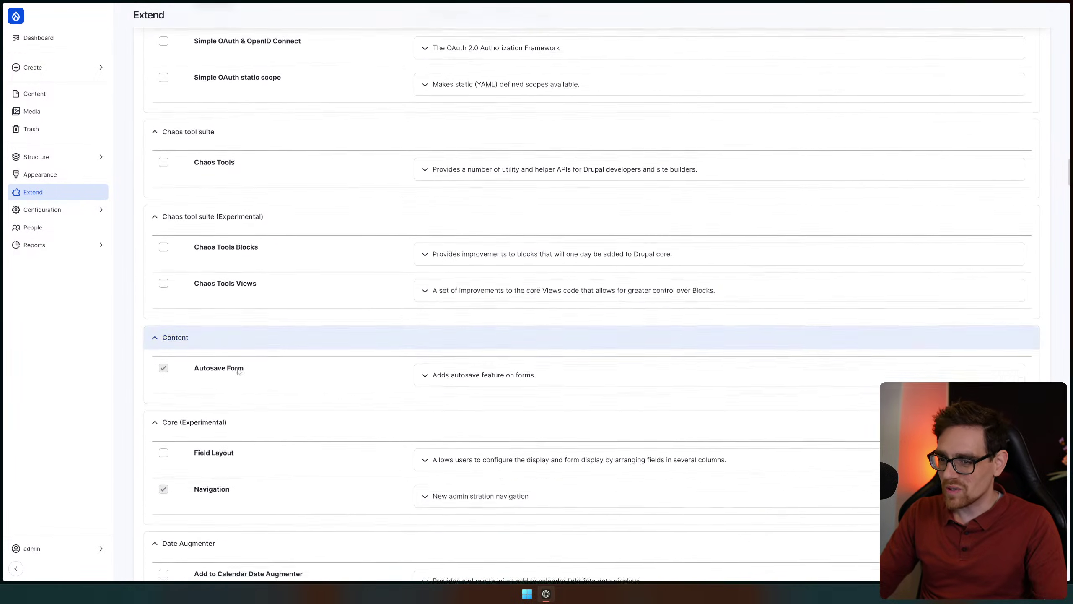
scroll(299, 347, "down", 20)
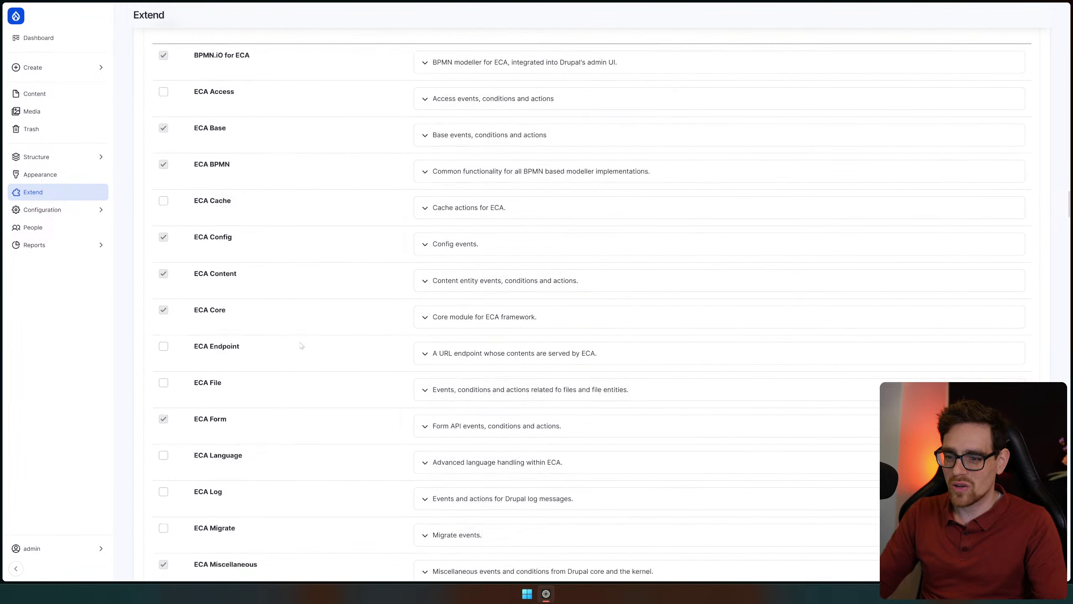
scroll(300, 348, "down", 20)
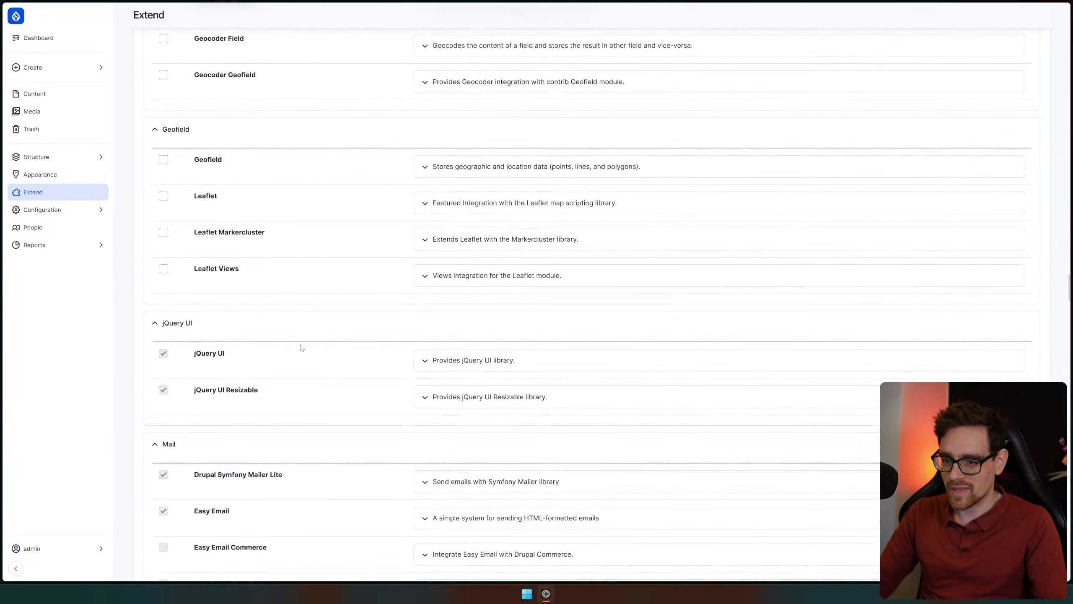
scroll(301, 348, "down", 16)
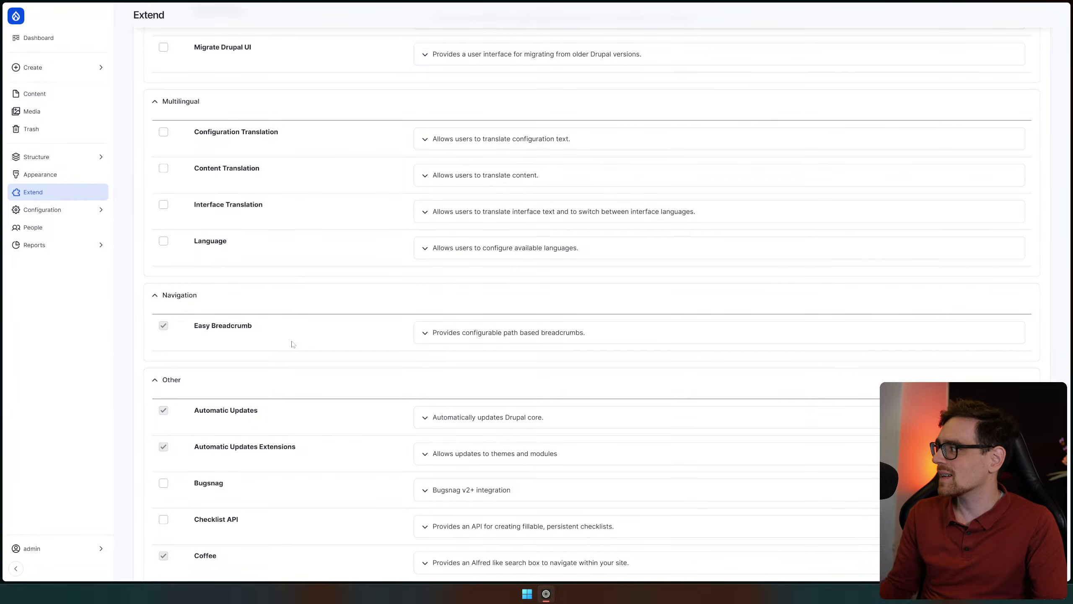
scroll(293, 344, "down", 6)
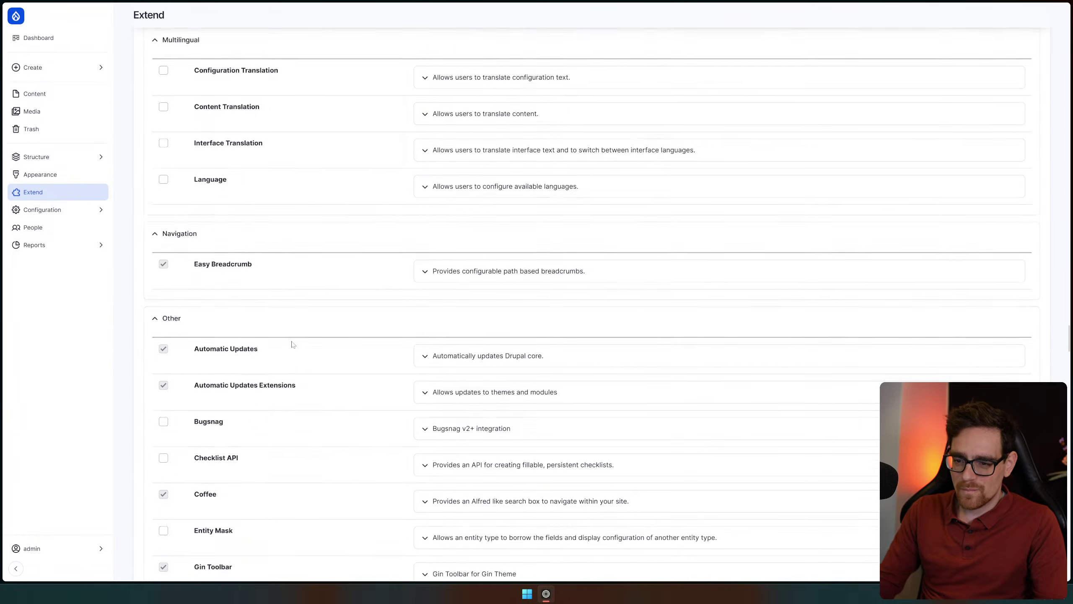
scroll(296, 341, "down", 20)
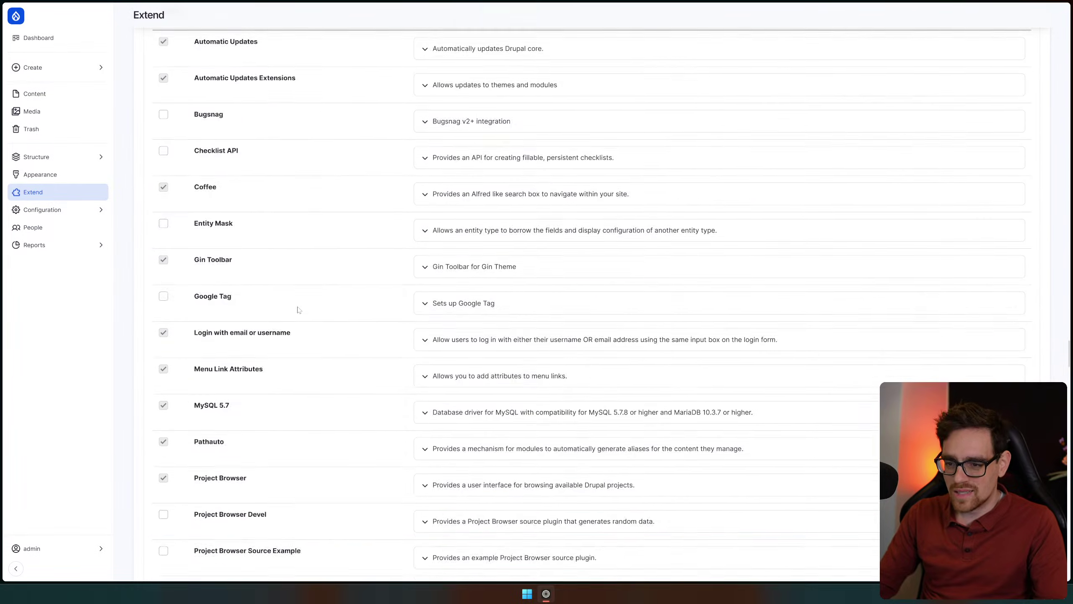
scroll(302, 312, "down", 20)
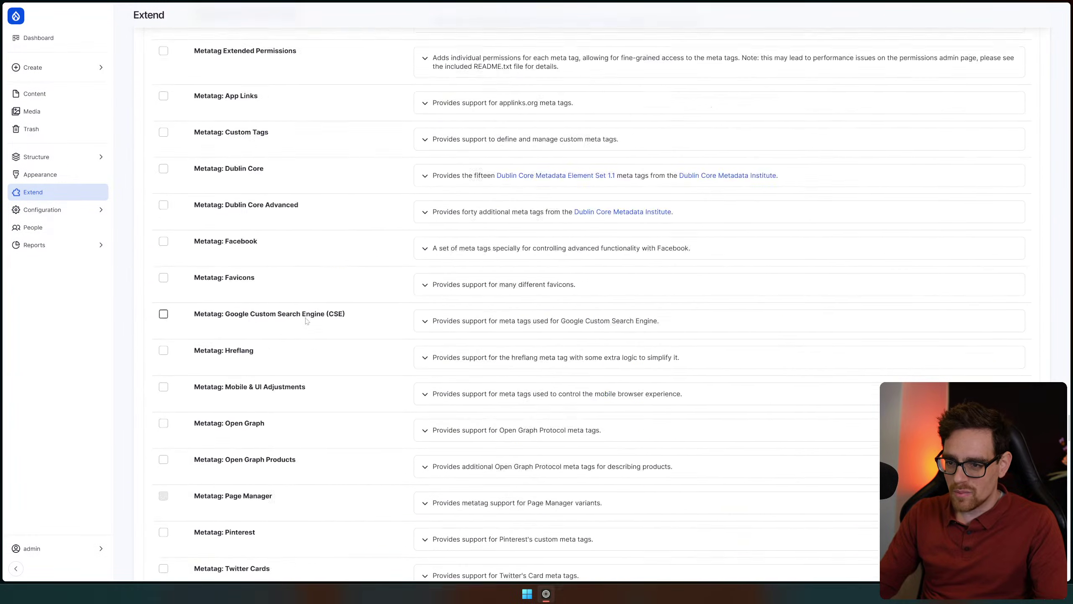
scroll(338, 401, "down", 15)
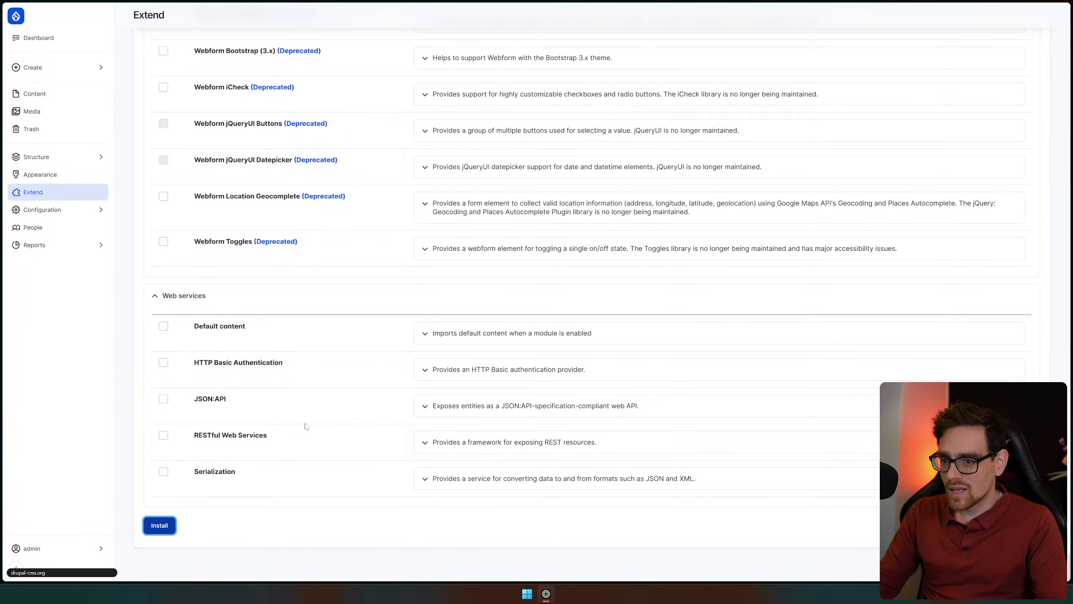
scroll(311, 473, "up", 5)
scroll(337, 340, "up", 9)
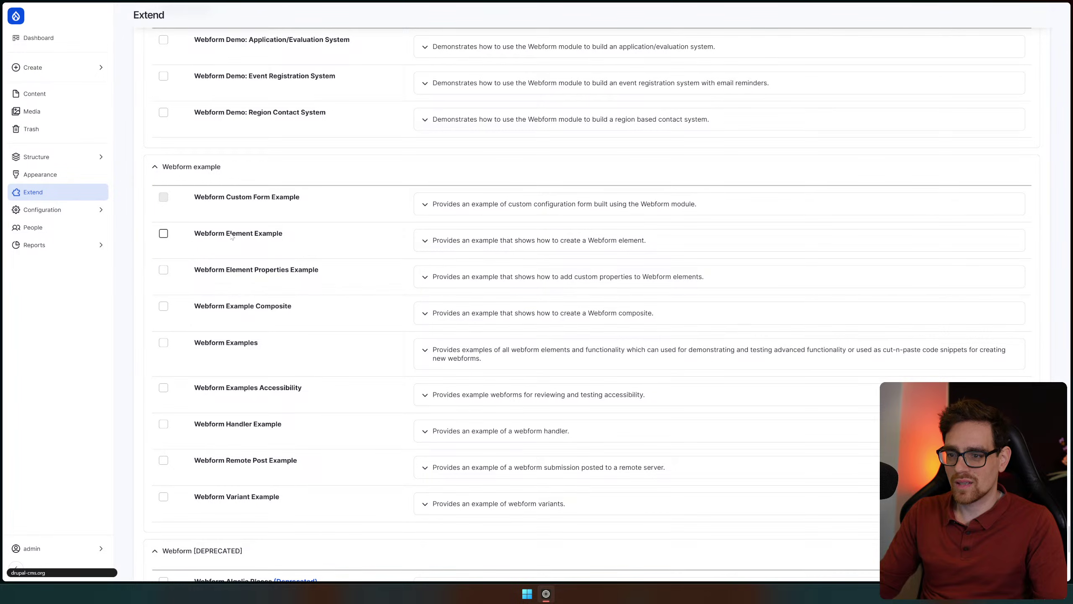
middle_click(503, 418)
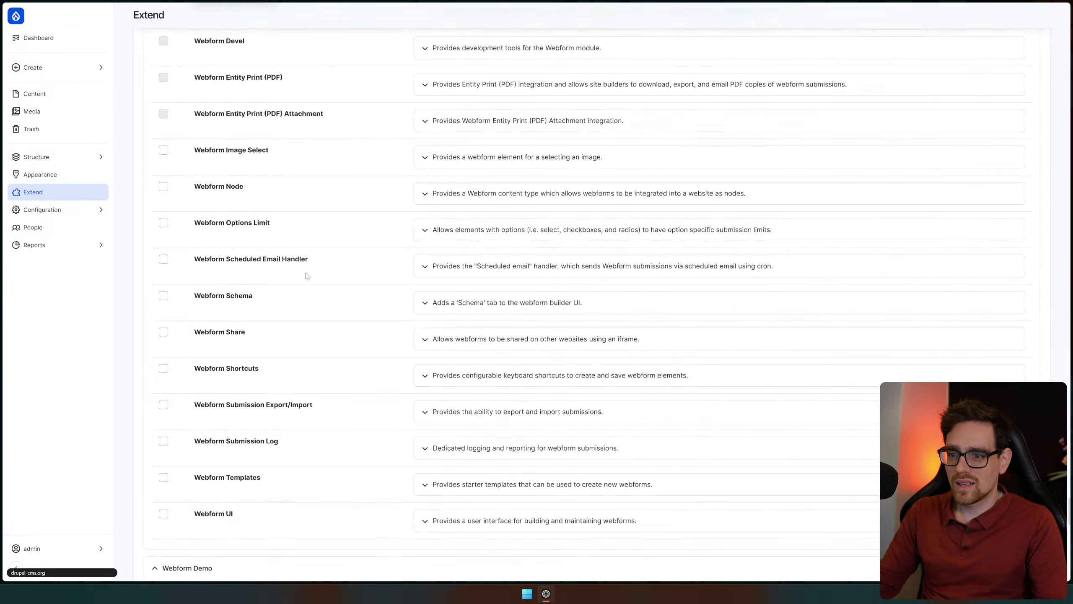
left_click(498, 139)
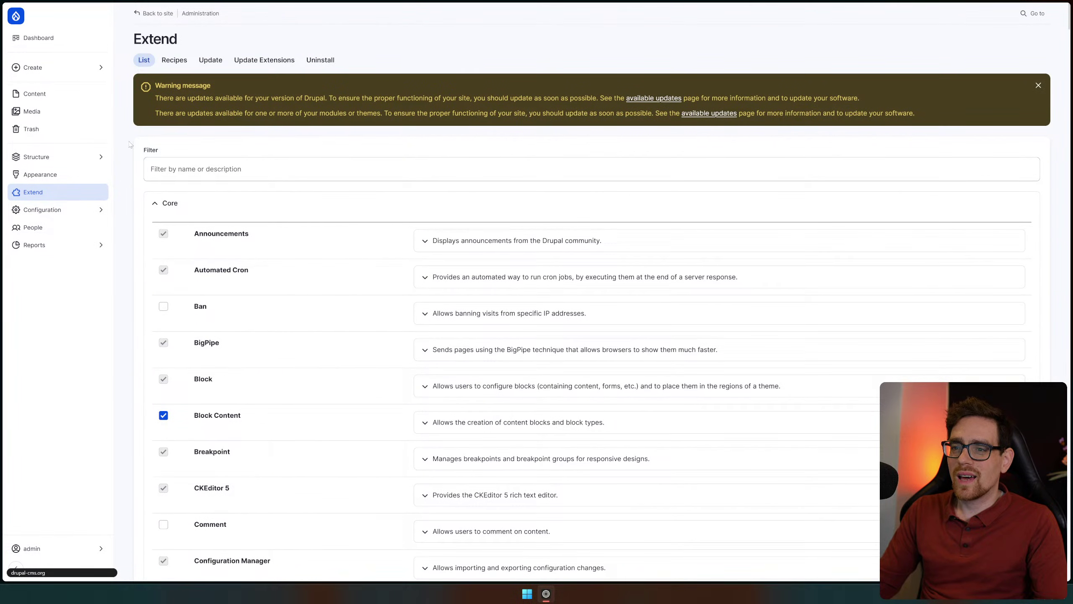
scroll(547, 151, "down", 5)
Install Block Content, review its permissions, and open Add content block, which lists no block types yet
left_click(395, 68)
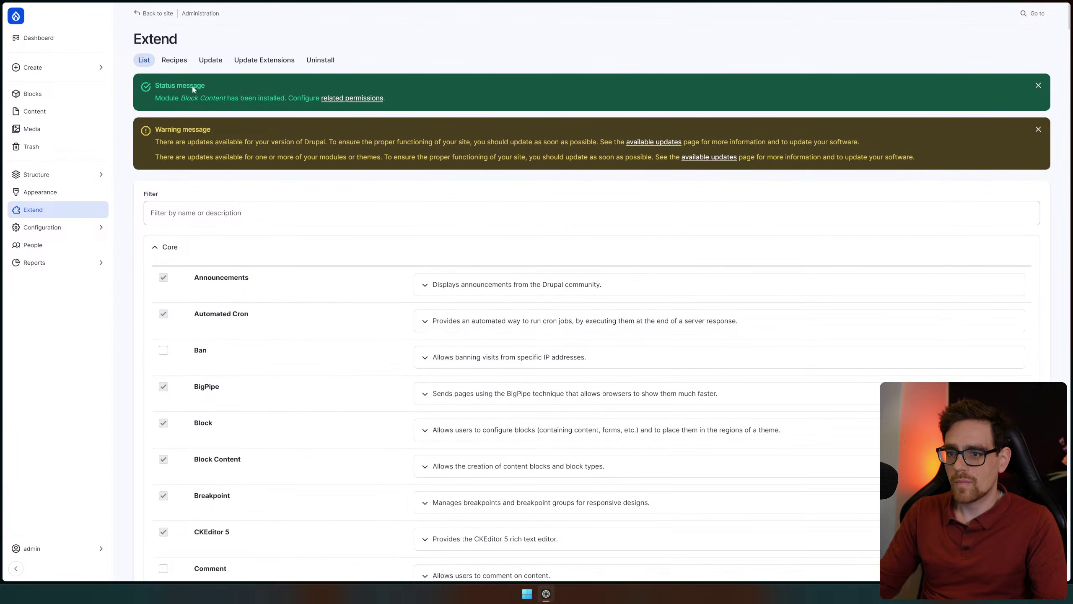
left_click(352, 98)
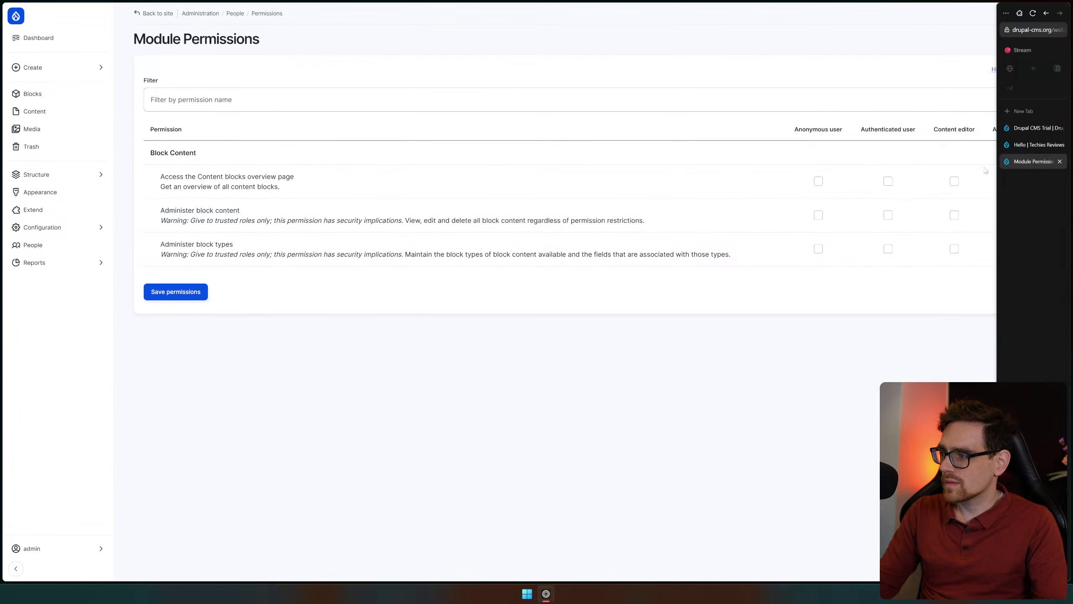
left_click(49, 99)
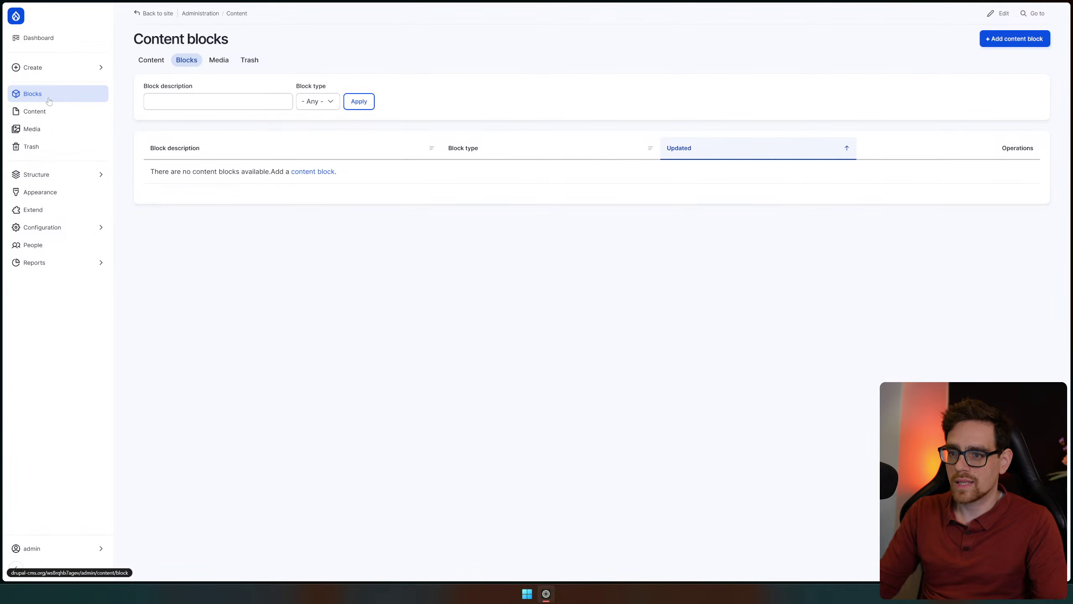
left_click(1005, 43)
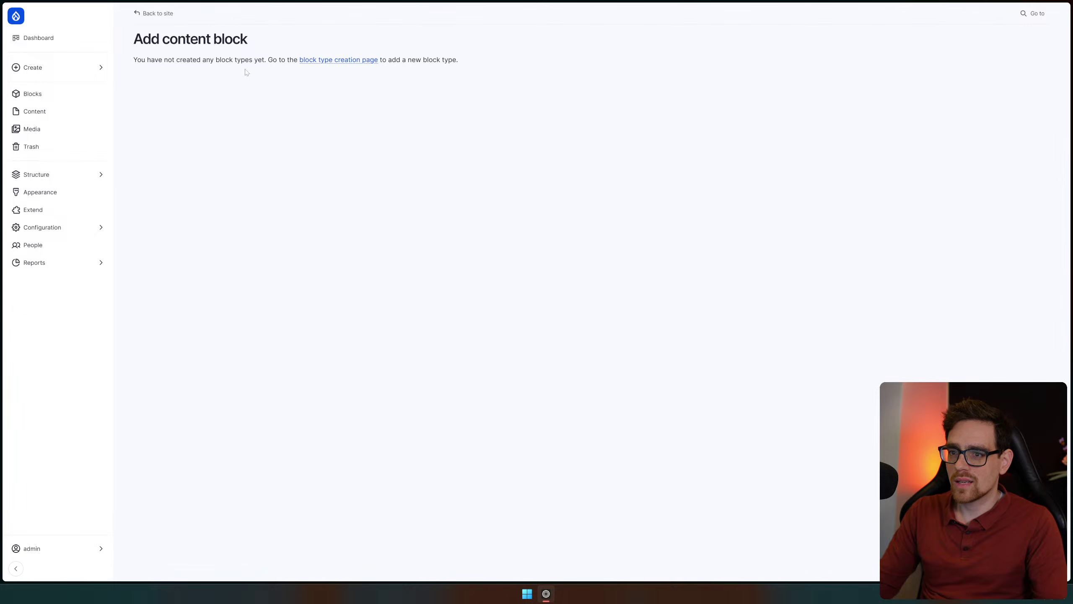
left_click_drag(163, 60, 273, 60)
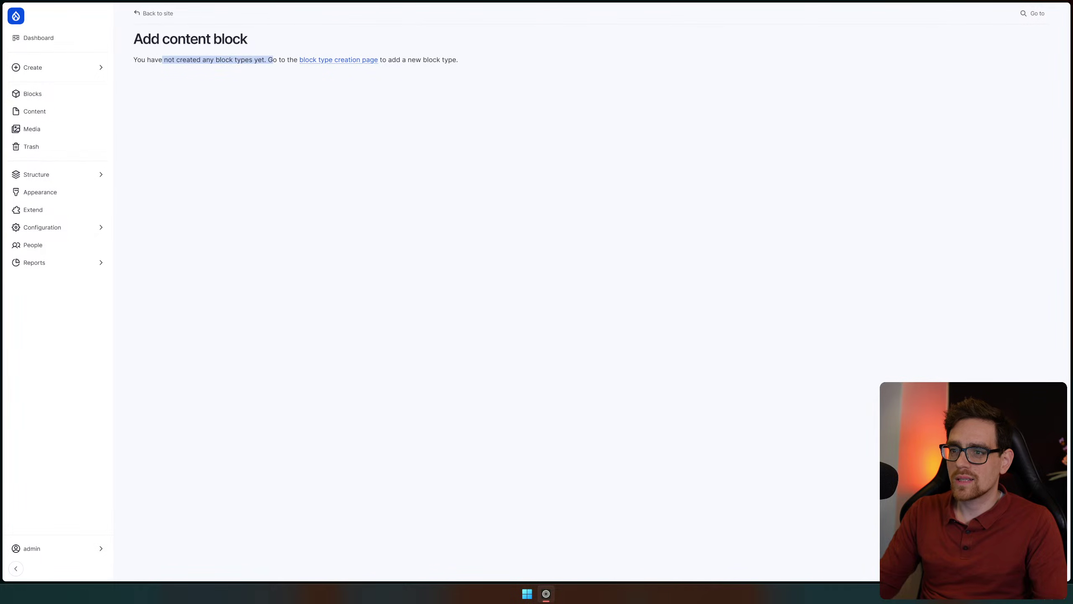
left_click(314, 101)
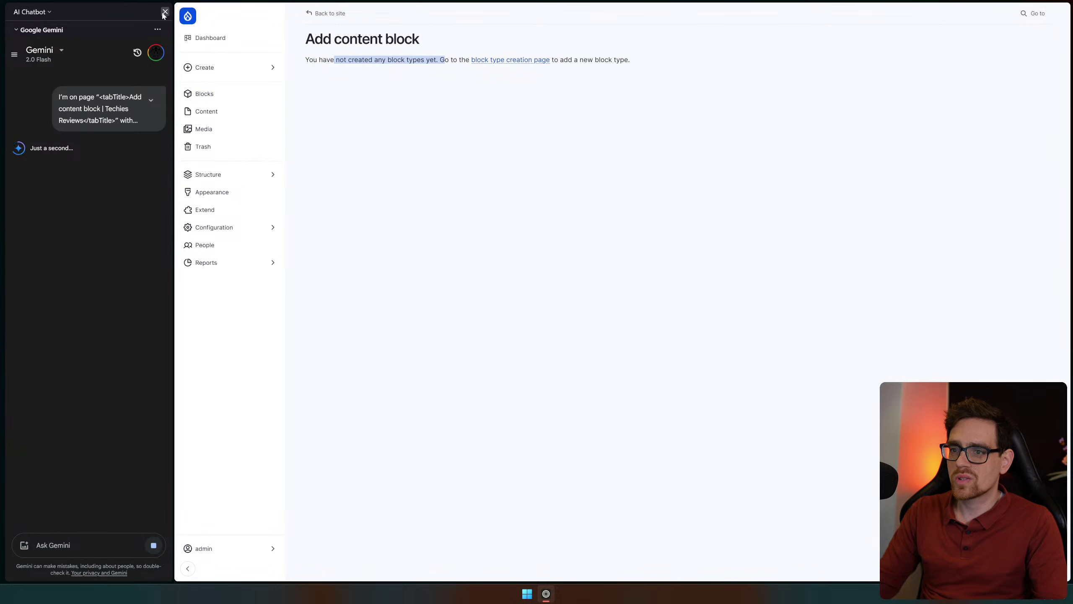
left_click(164, 12)
Create a block type labelled 'General' and continue to its Manage fields page
left_click(354, 61)
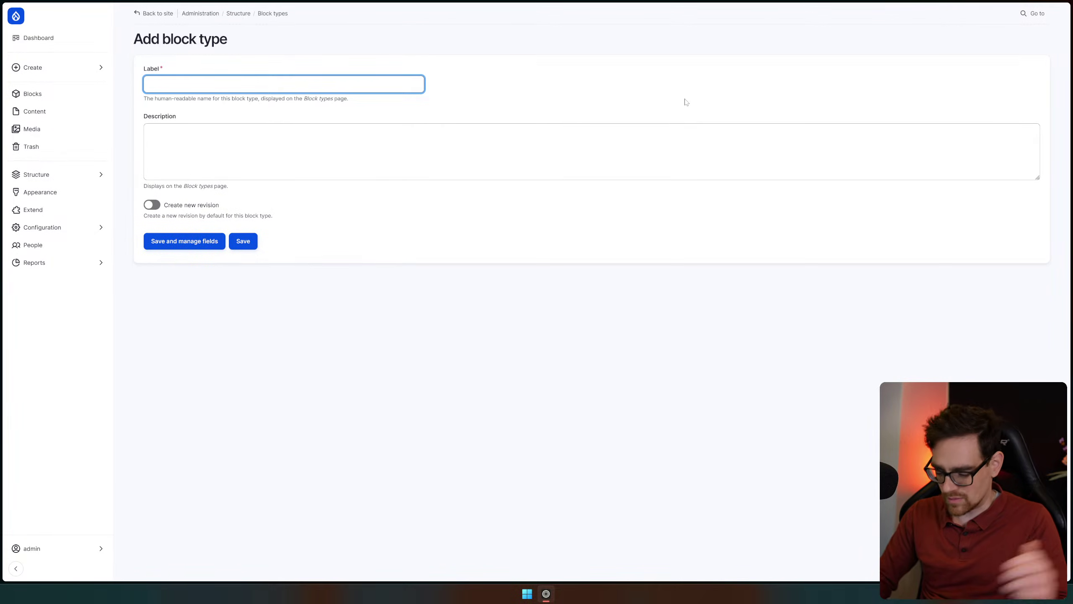
type("General")
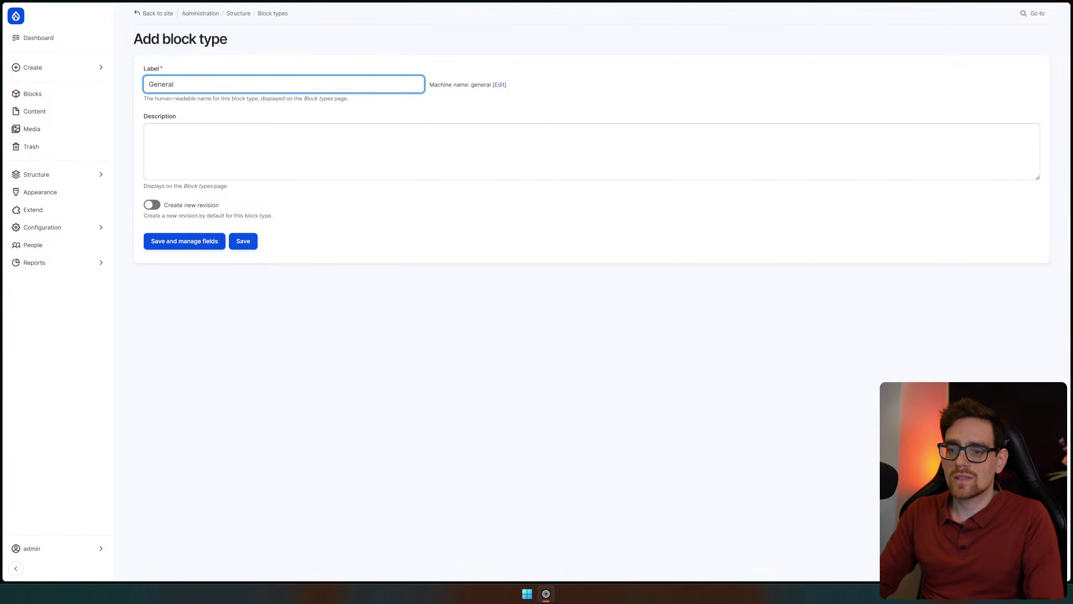
left_click(210, 248)
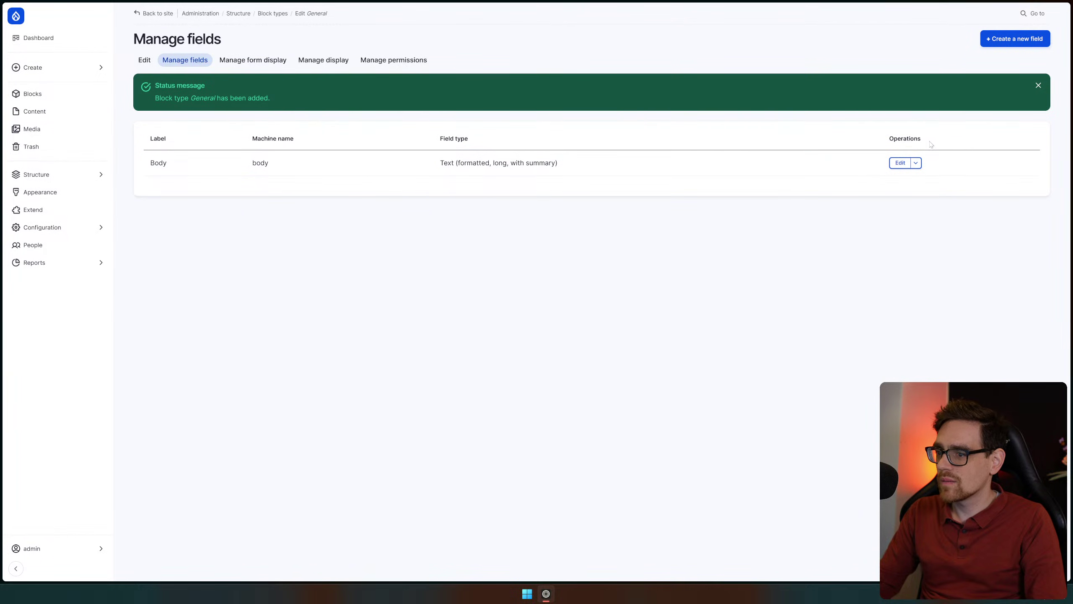
Add a Link field labelled 'link' (field_link) to the General block type and save it
left_click(996, 47)
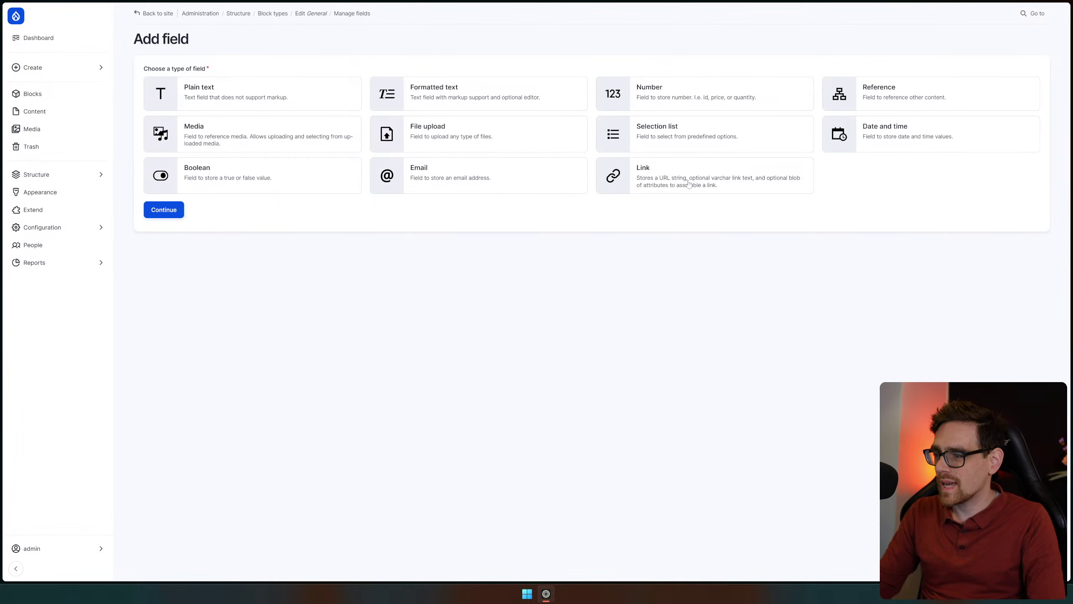
left_click(668, 187)
left_click(173, 216)
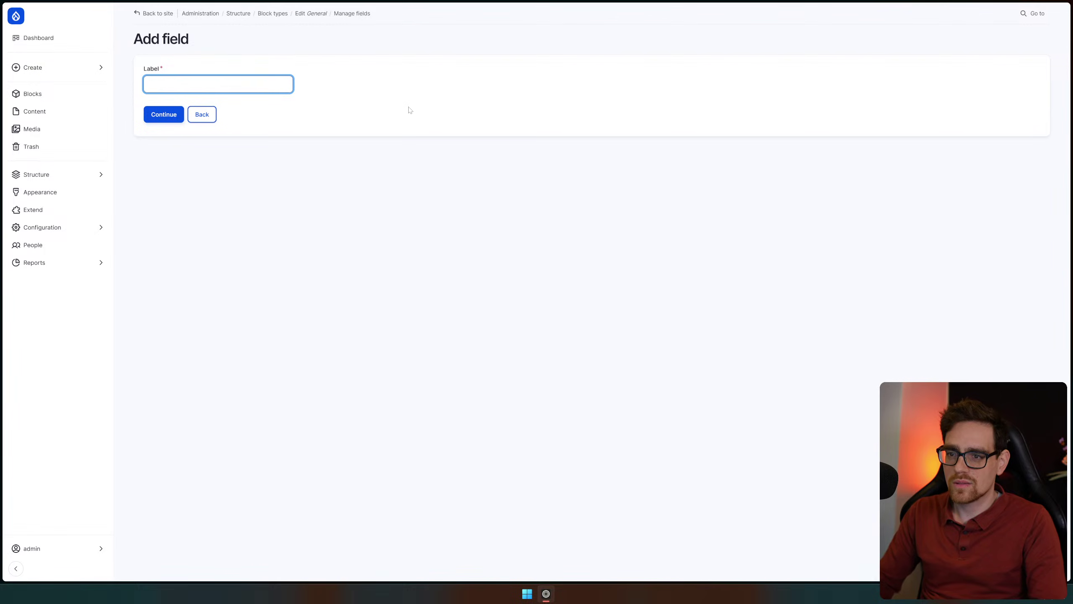
type("link")
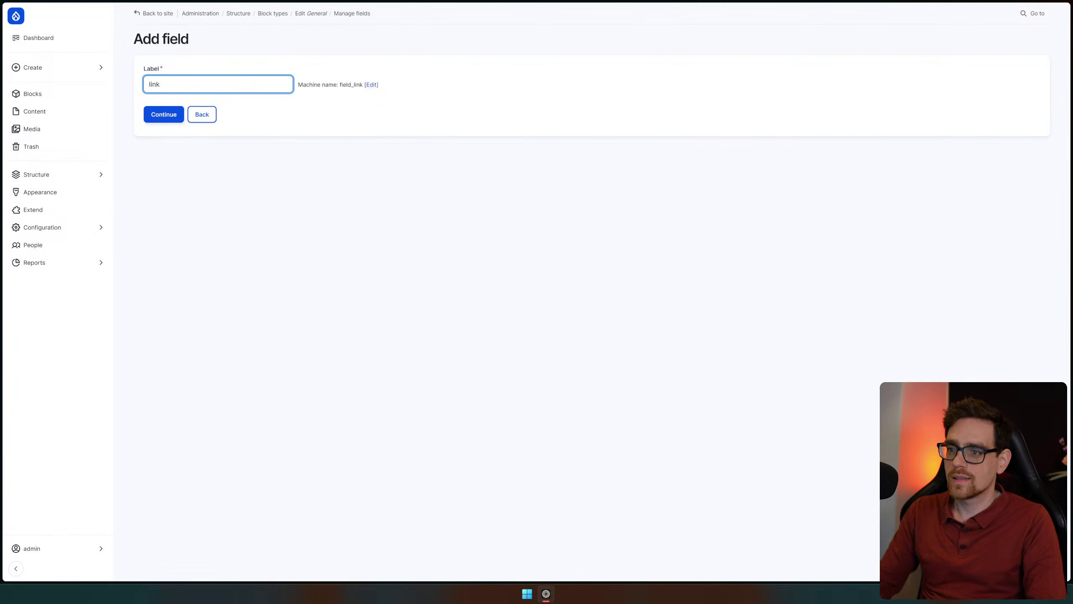
left_click(160, 117)
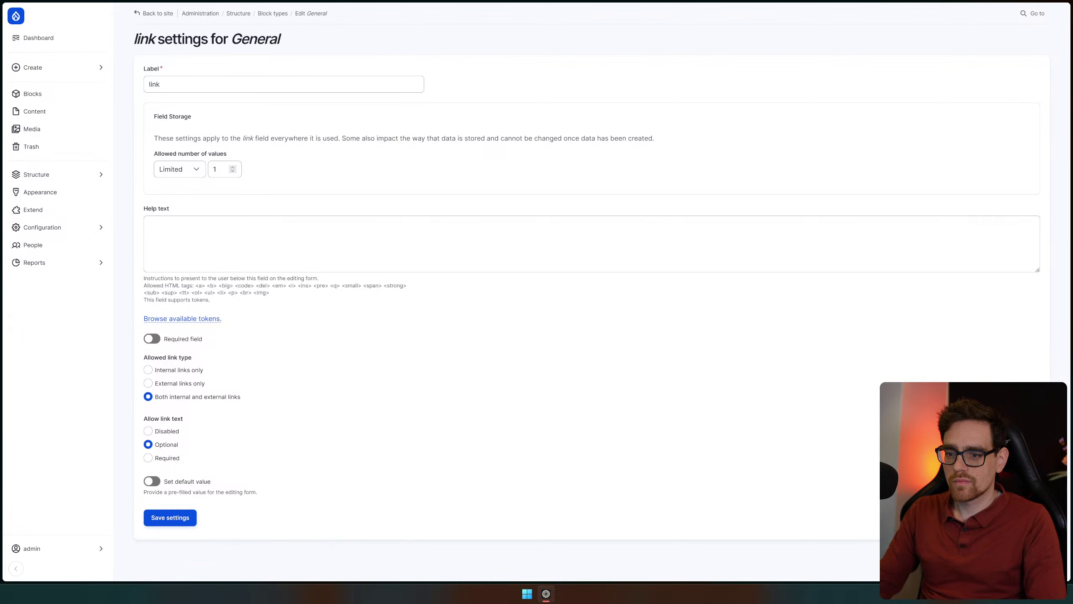
left_click(170, 517)
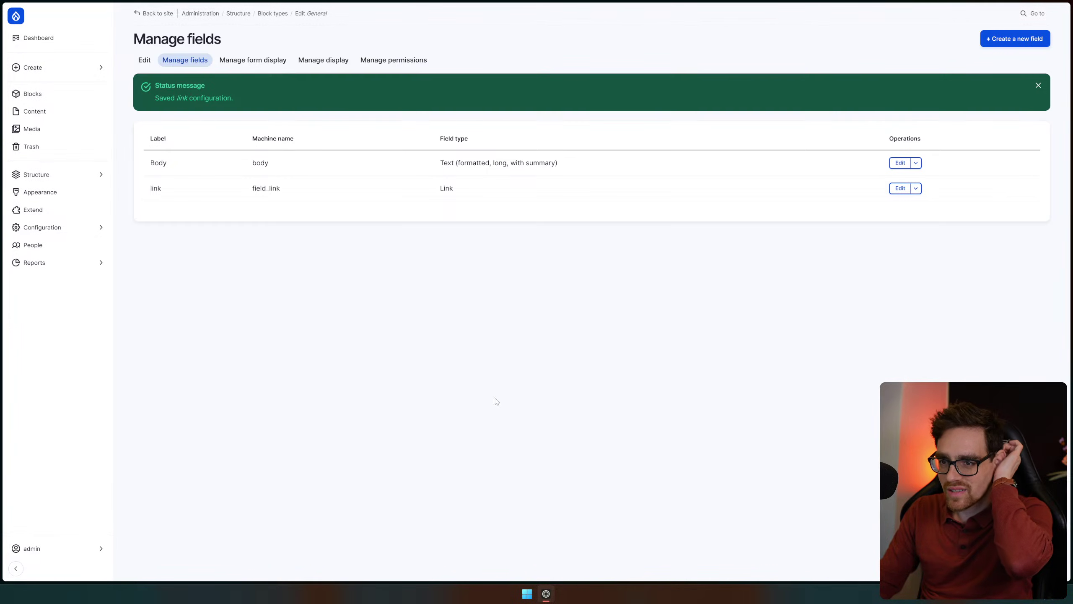
Set the Body field's allowed number of values to Unlimited and save
left_click(900, 163)
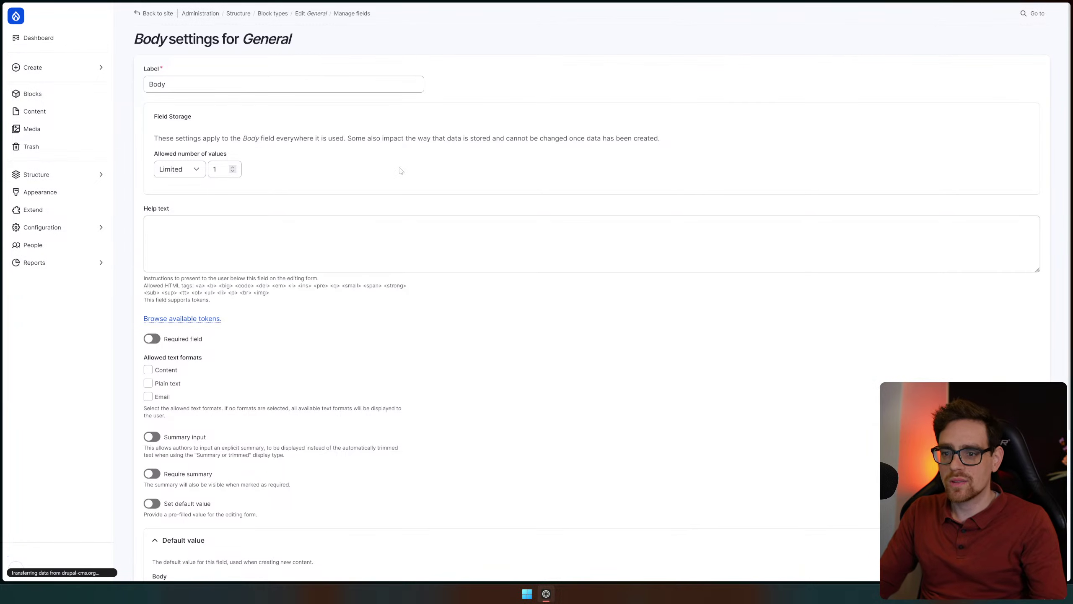
left_click(188, 169)
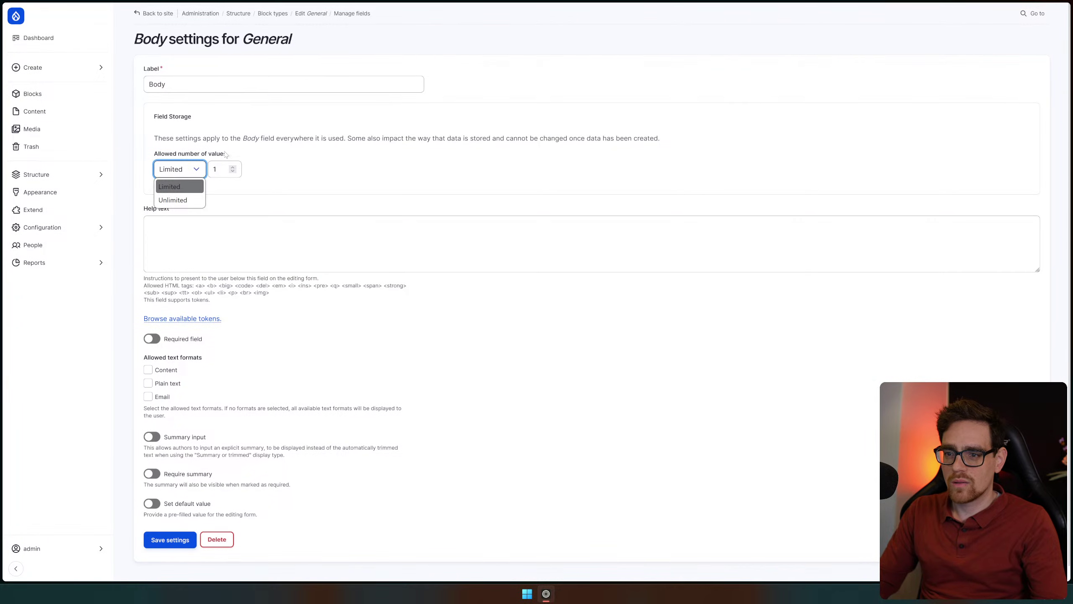
left_click(180, 161)
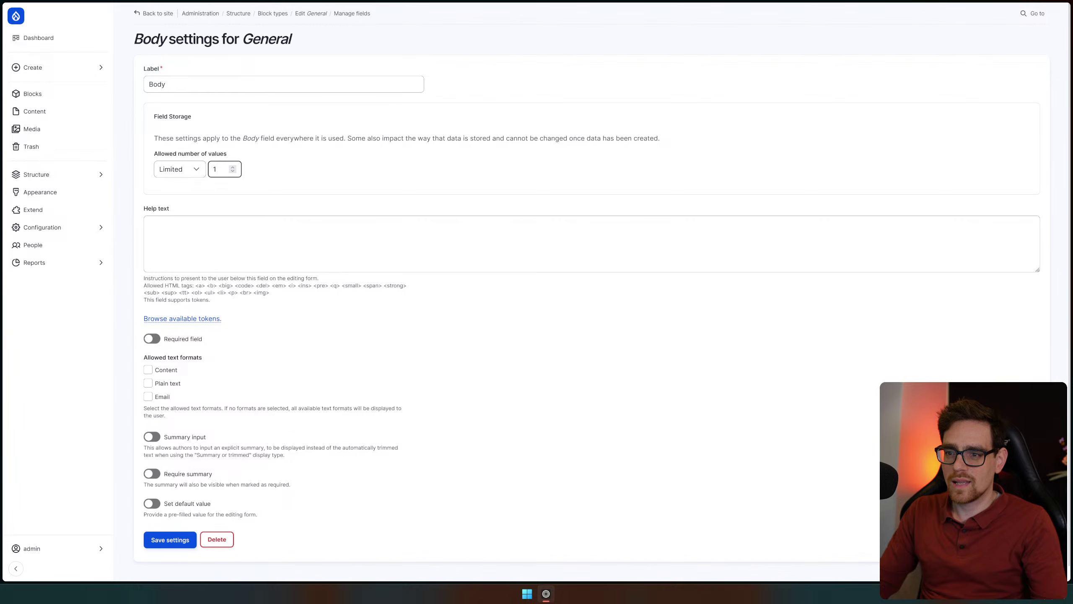
left_click(179, 169)
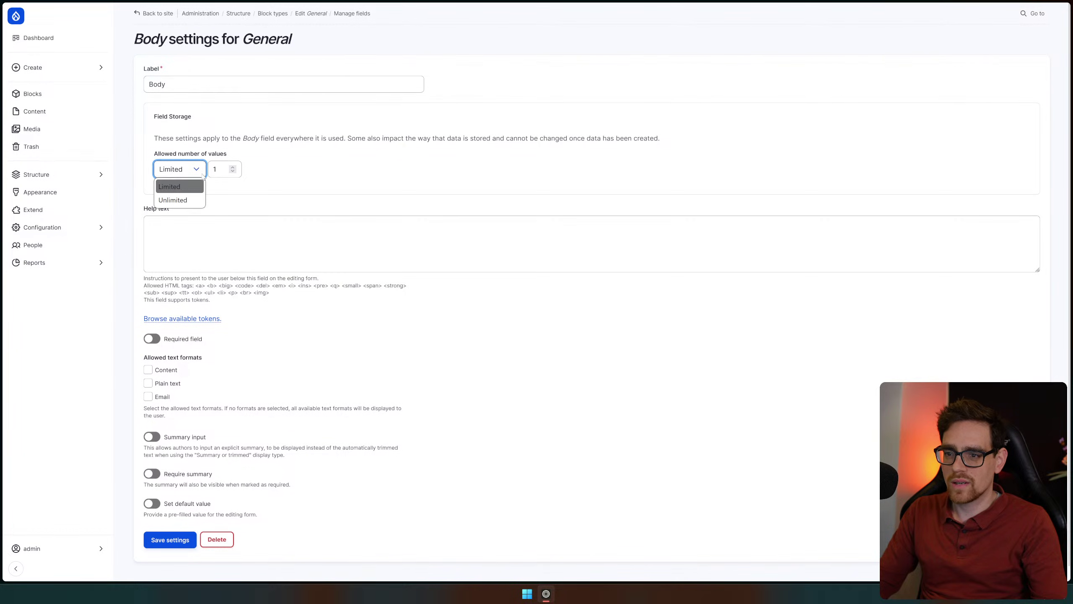
left_click(173, 200)
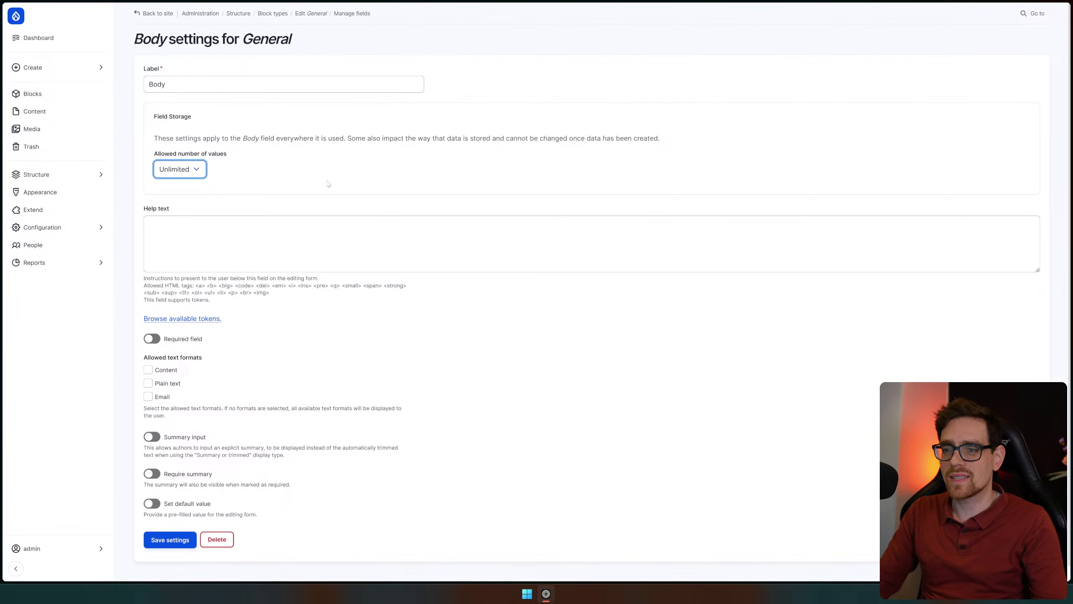
scroll(325, 186, "down", 1)
left_click(171, 524)
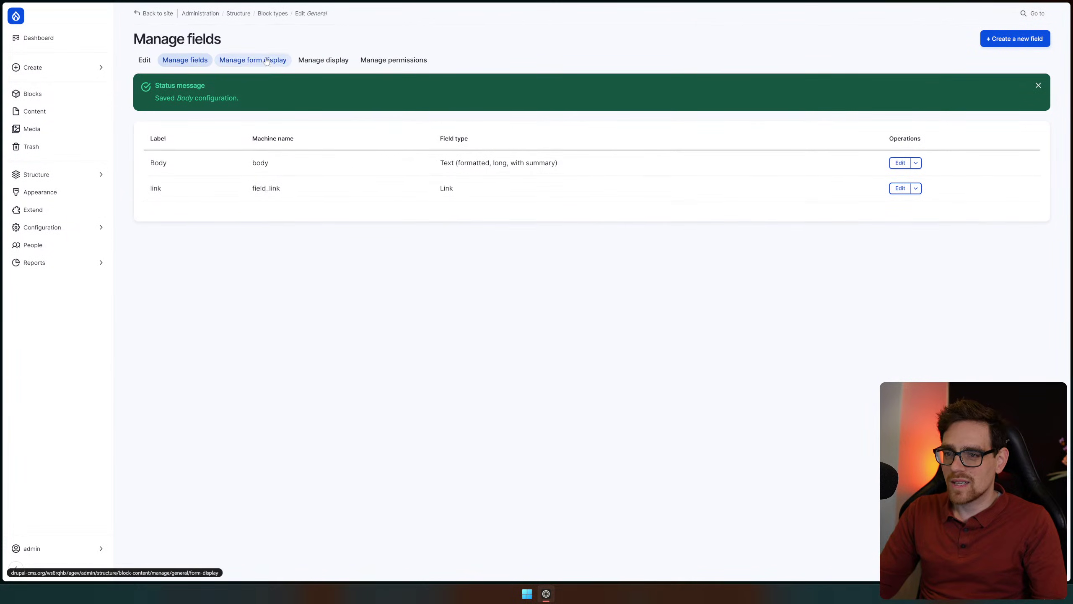
Review General's Manage form display, Manage display and Manage permissions pages
left_click(253, 60)
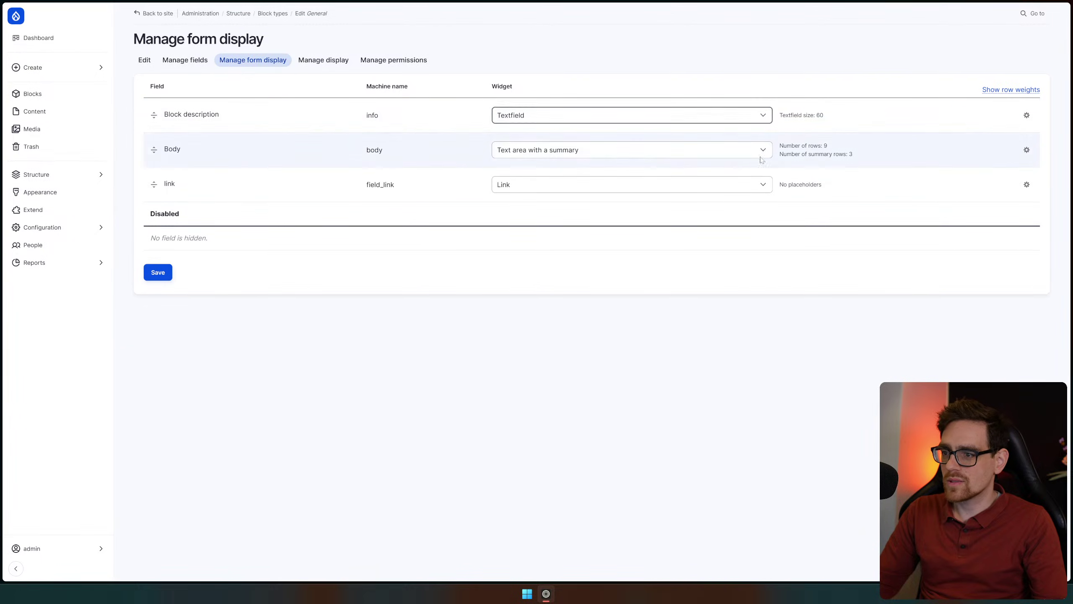
left_click(335, 64)
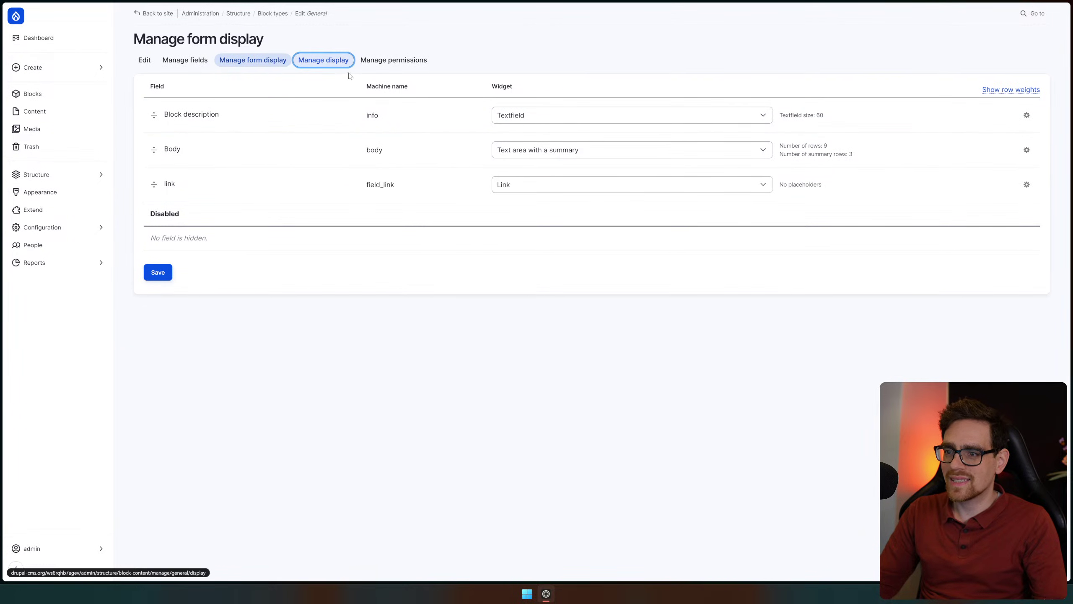
left_click(386, 64)
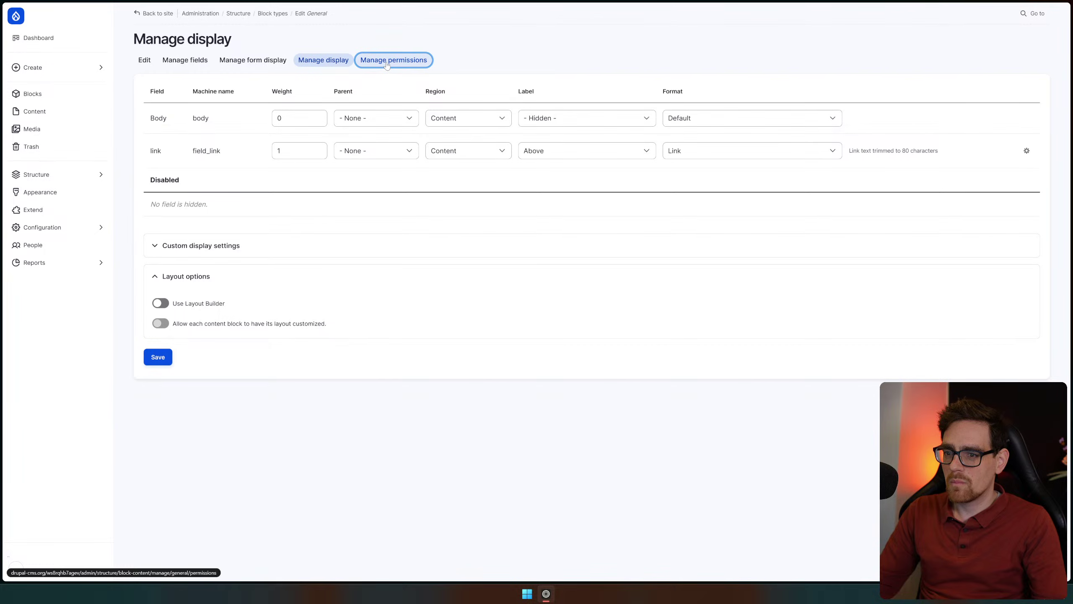
Go from the Content list to the Home page's Edit form, then its Layout editor sections
mouse_move(52, 71)
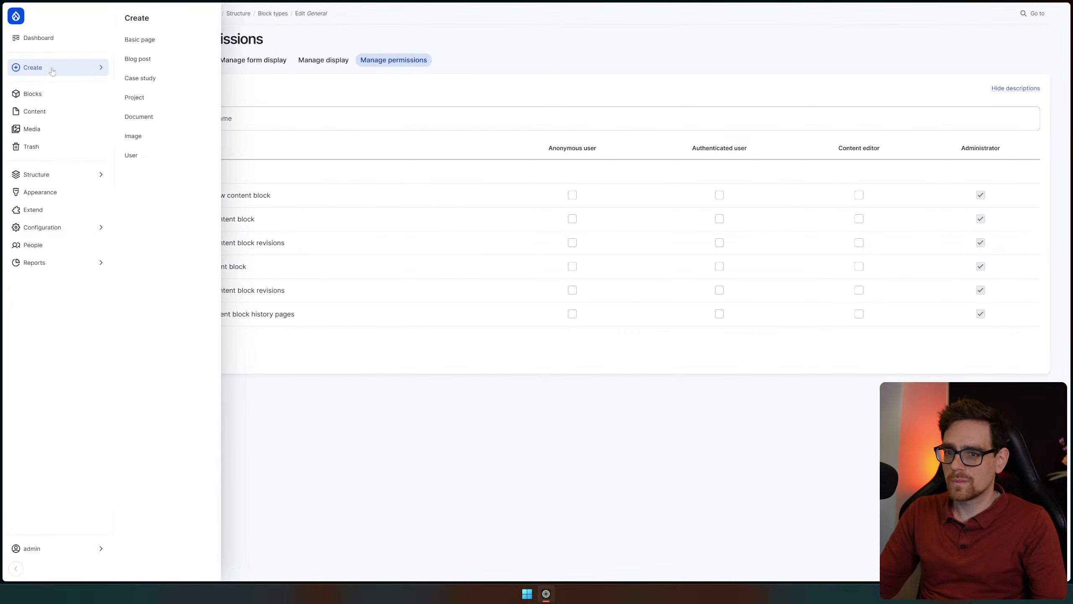
left_click(38, 114)
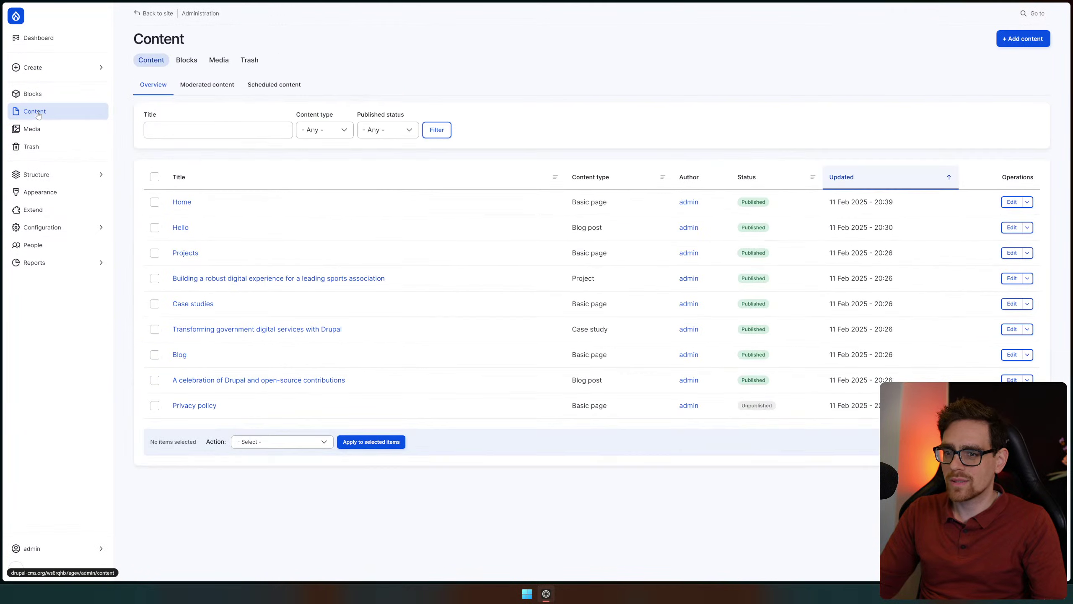
left_click(181, 203)
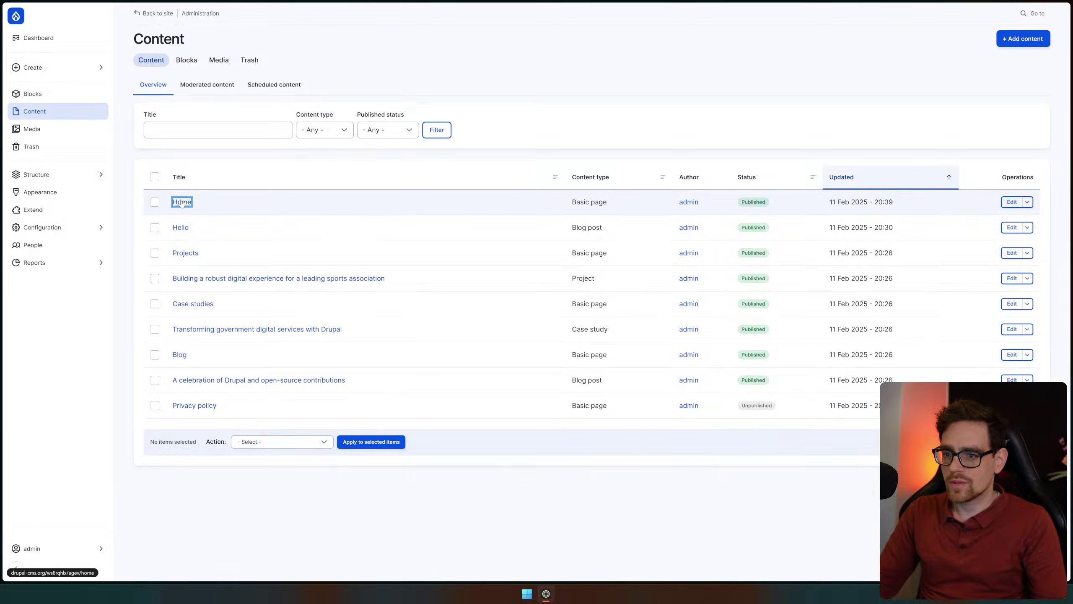
scroll(418, 357, "down", 6)
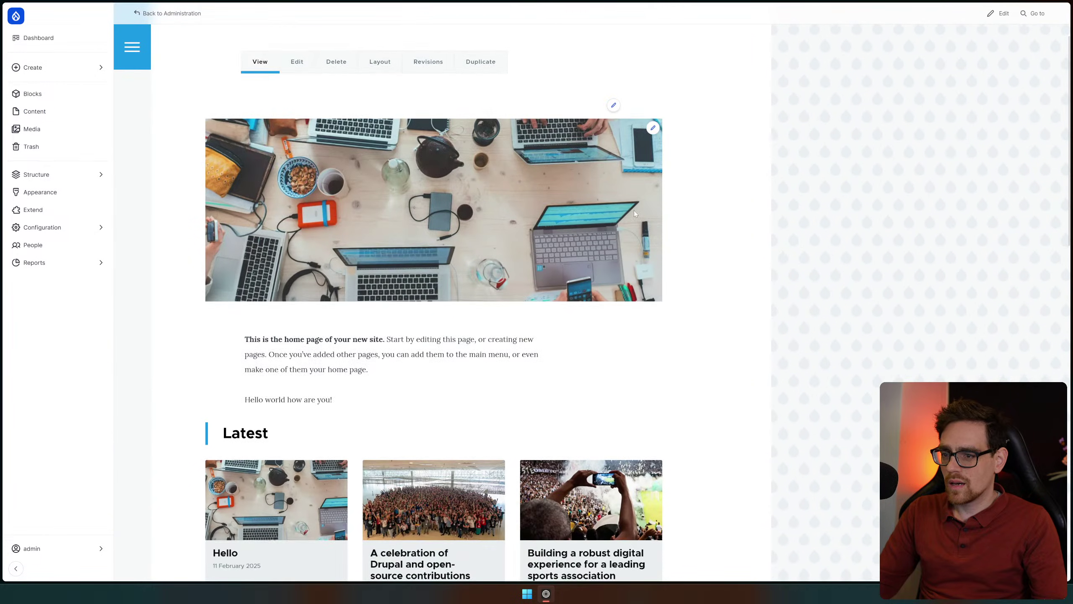
scroll(418, 358, "down", 10)
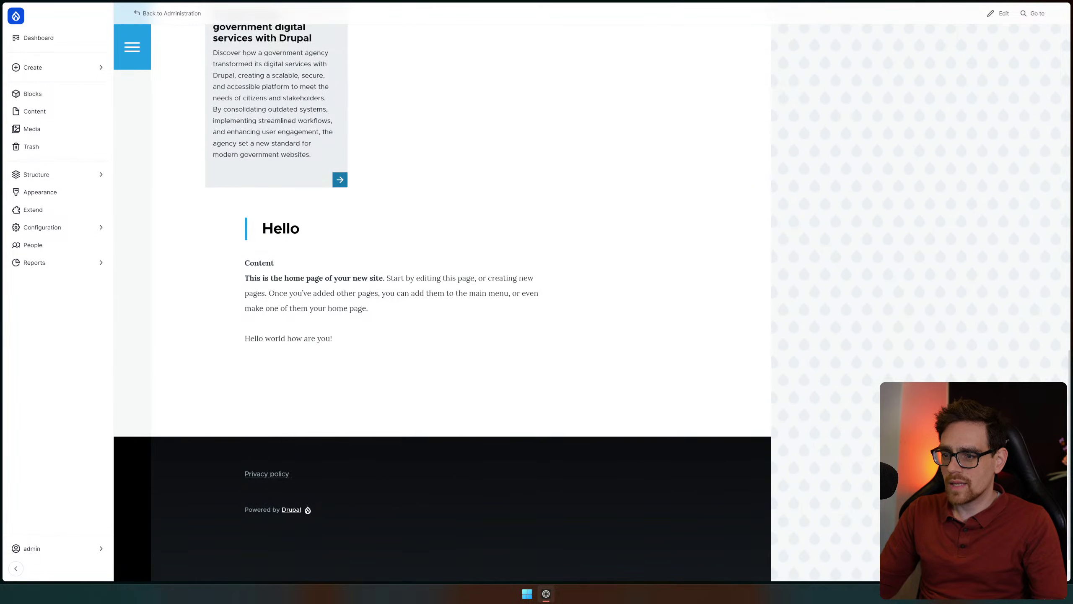
scroll(383, 302, "up", 8)
scroll(383, 302, "up", 10)
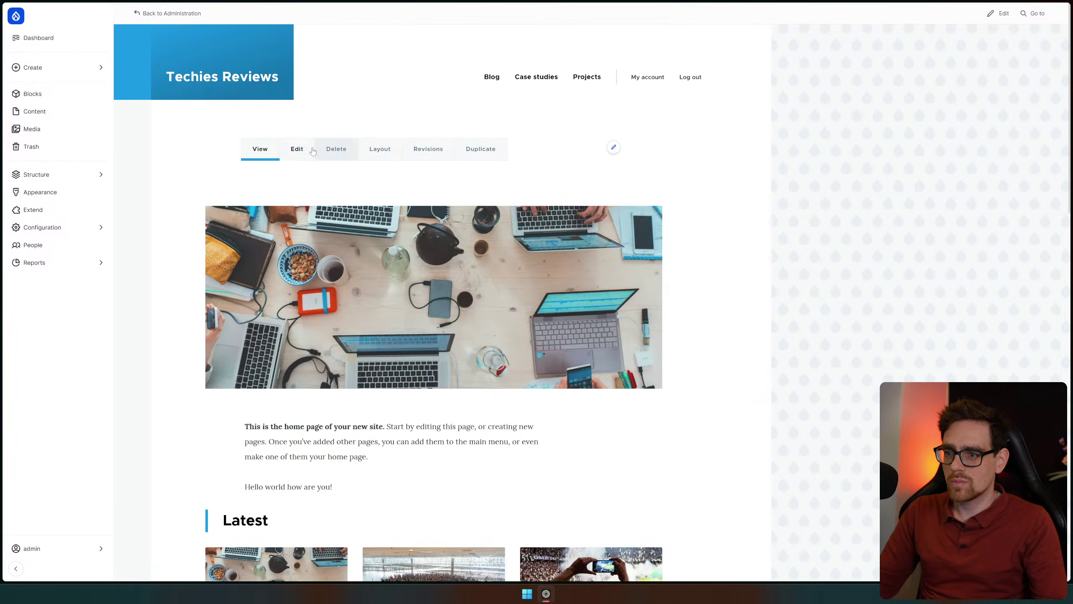
left_click(305, 148)
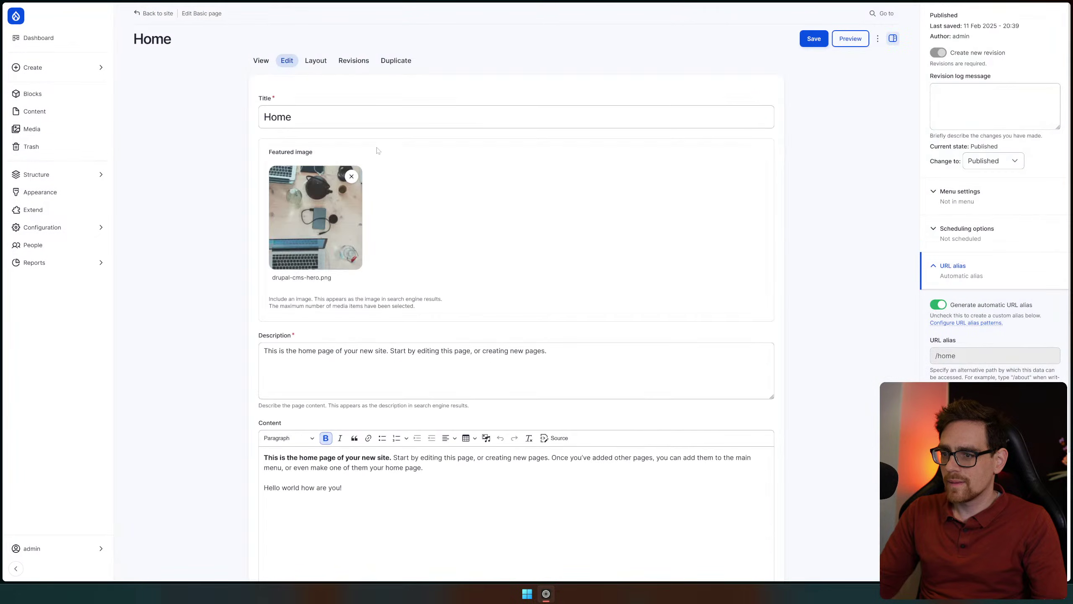
scroll(384, 155, "down", 3)
scroll(363, 106, "up", 4)
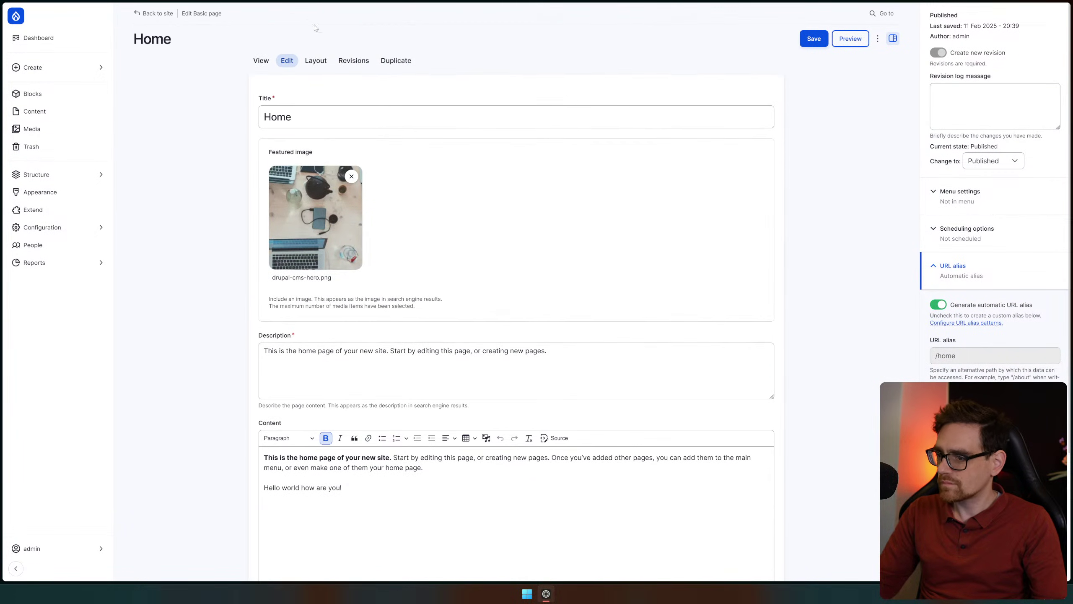
left_click(316, 63)
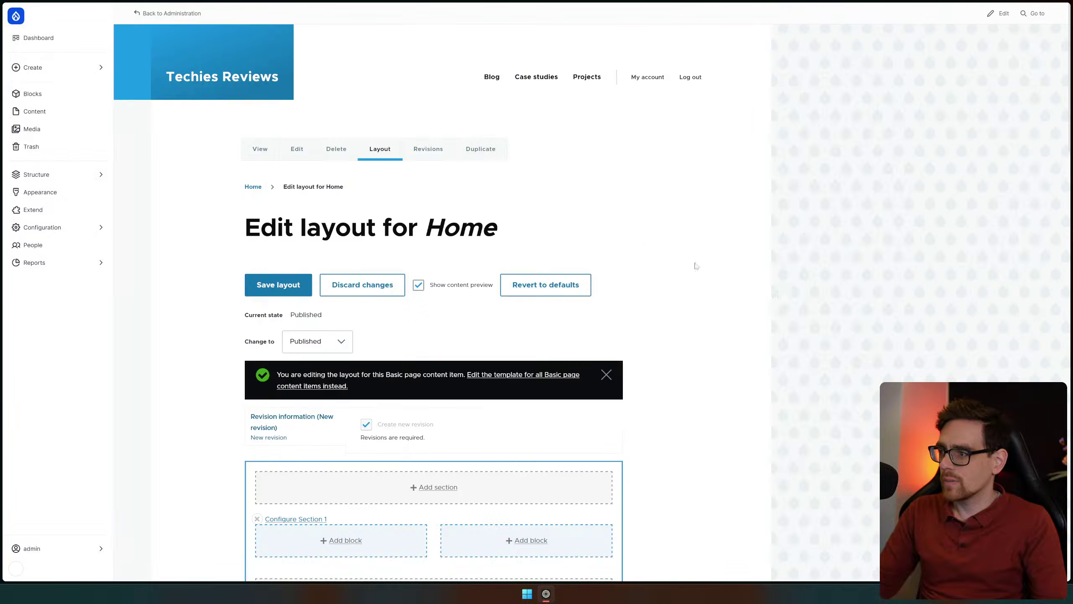
scroll(438, 268, "down", 9)
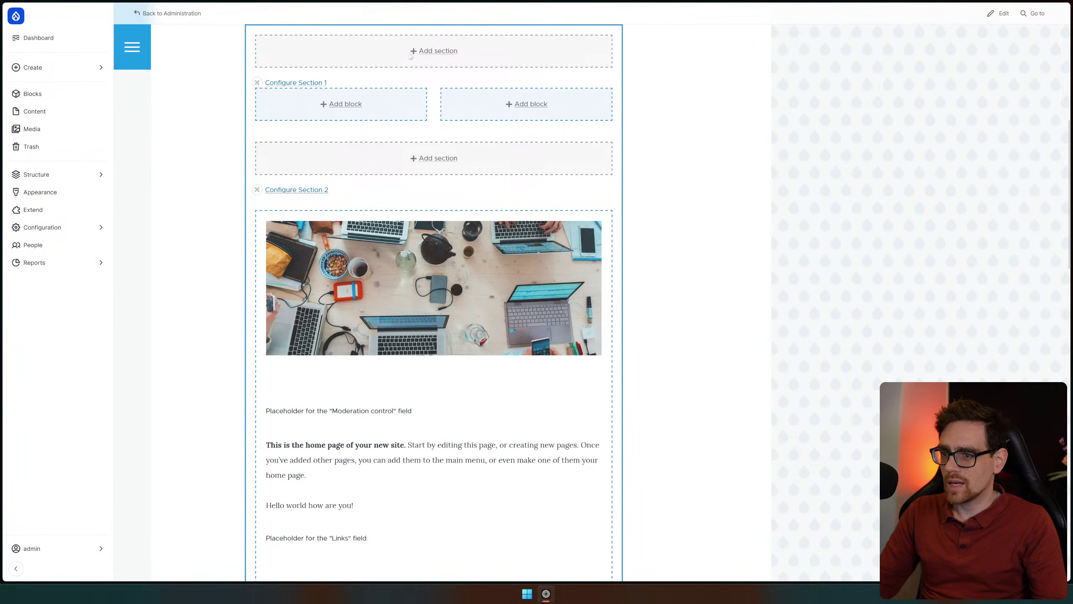
left_click(345, 104)
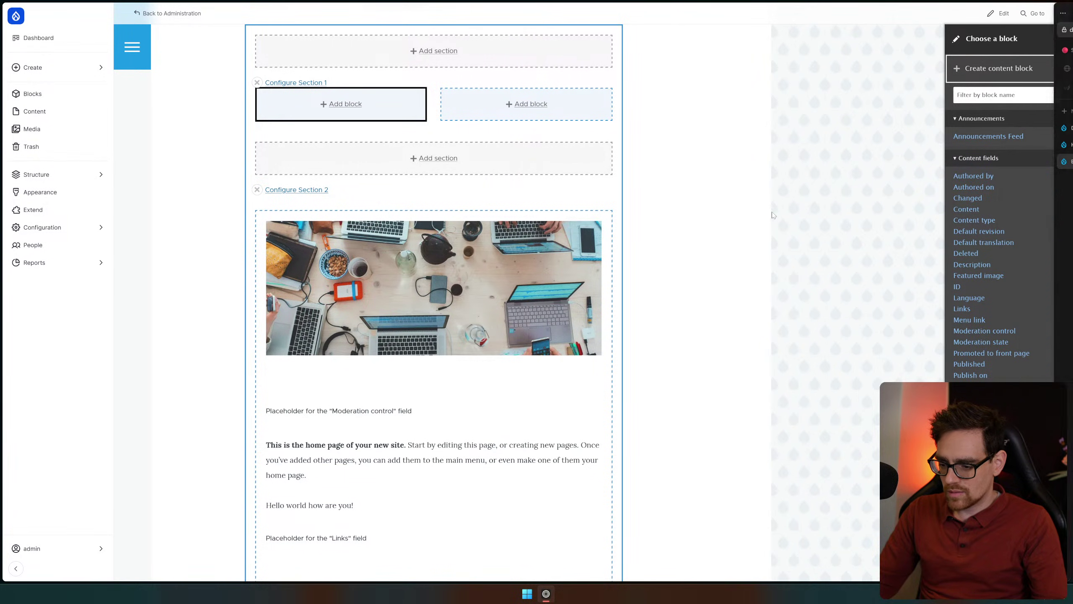
left_click(1004, 97)
type("create")
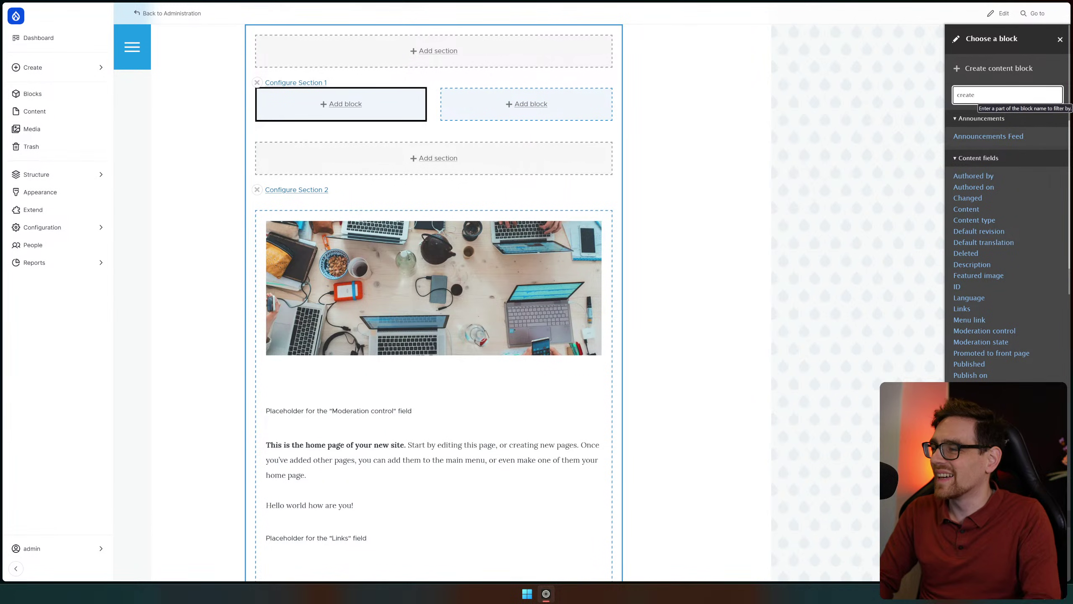
type(" content")
key("ctrl+a")
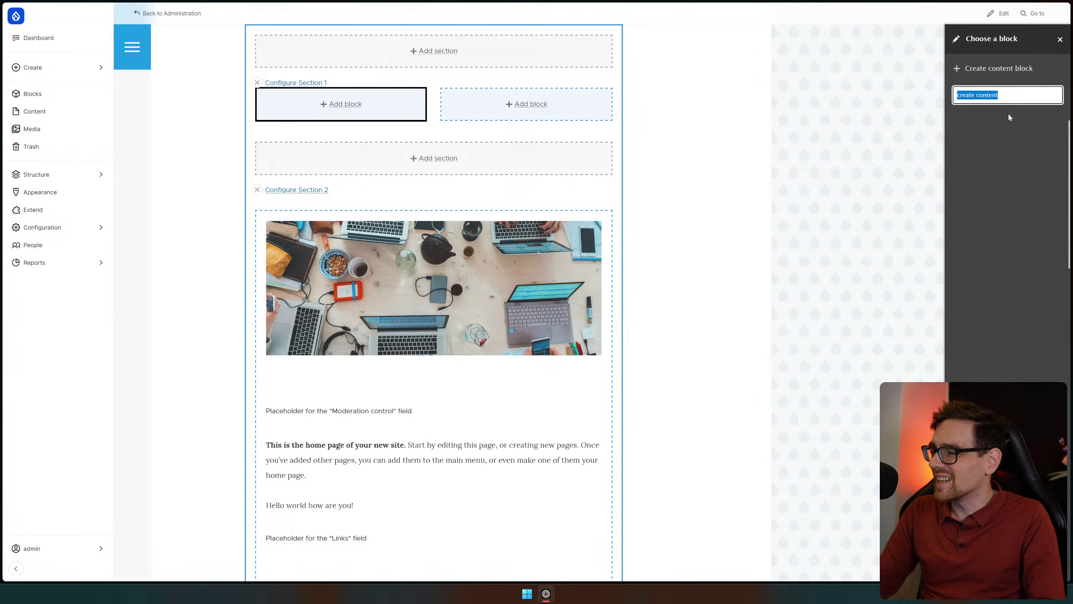
key("BackSpace")
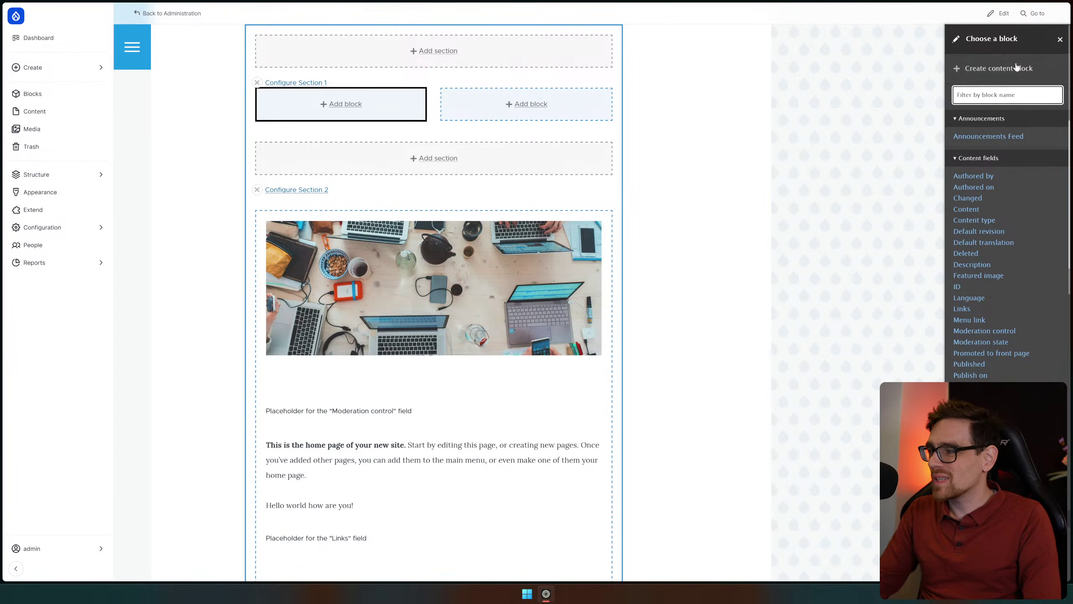
Start a new inline content block and widen the block settings panel
left_click(997, 72)
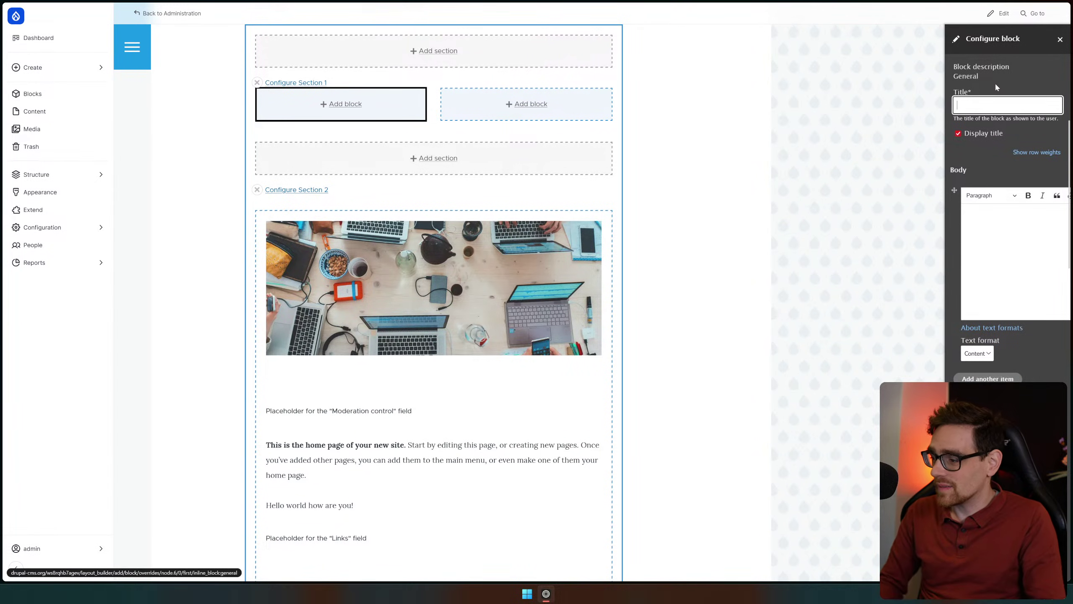
left_click(946, 121)
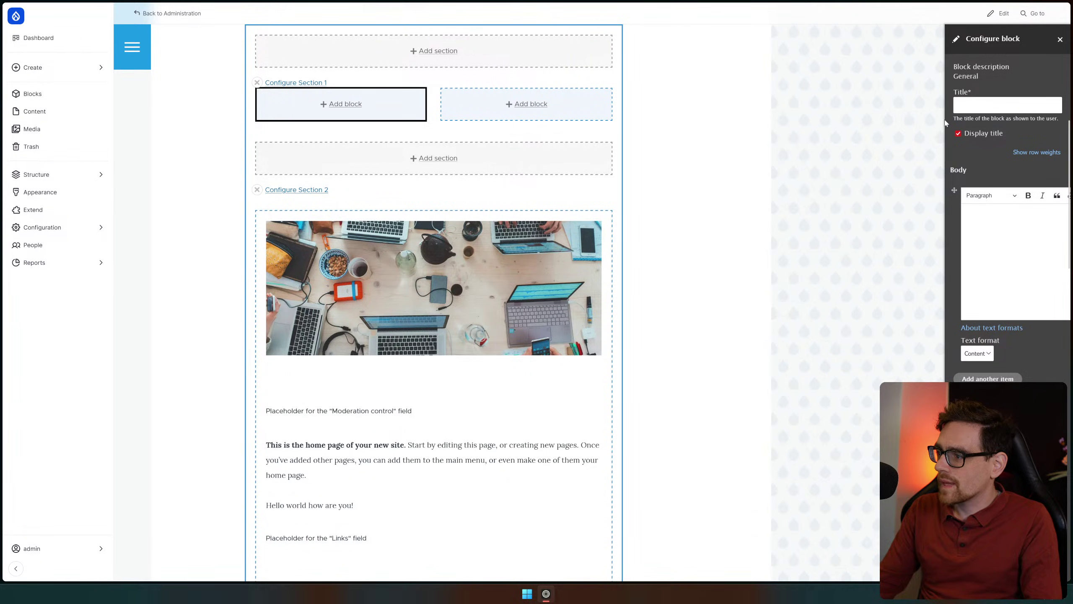
left_click_drag(946, 122, 801, 123)
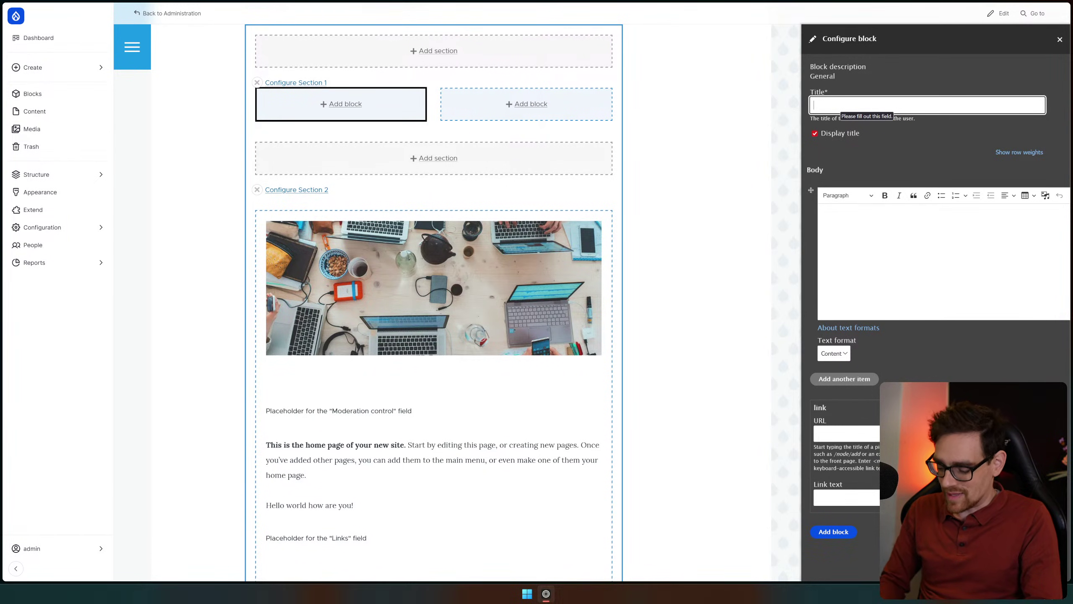
Enter a thank-you title and the body sentence 'Let's check out how this works Shall.'
type("Col")
key("BackSpace")
key("BackSpace")
type("Than")
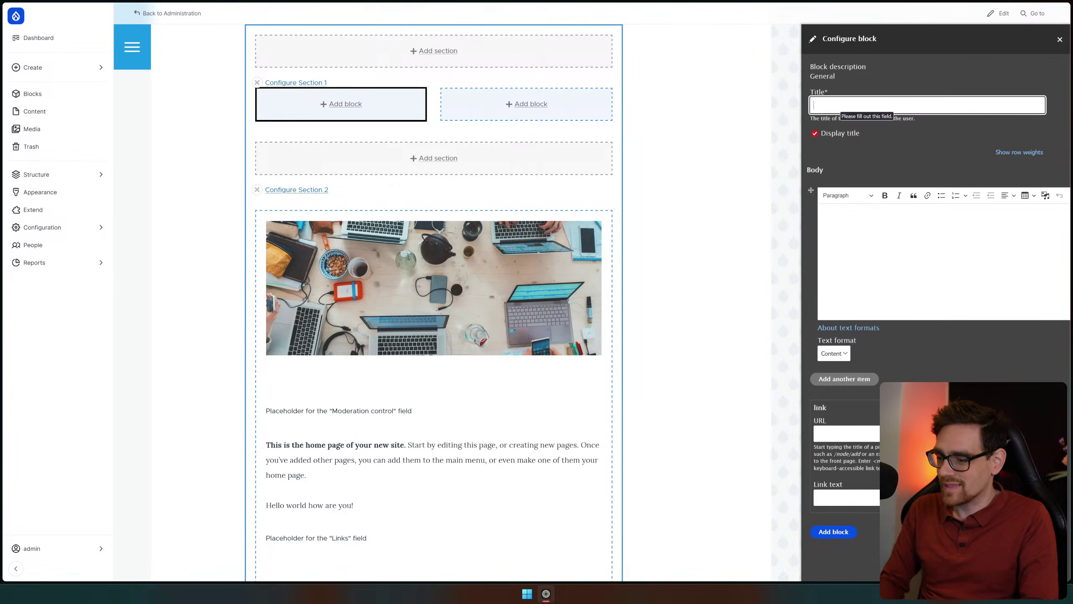
type("ks lu")
type("an!")
key("Tab")
key("Tab")
key("Tab")
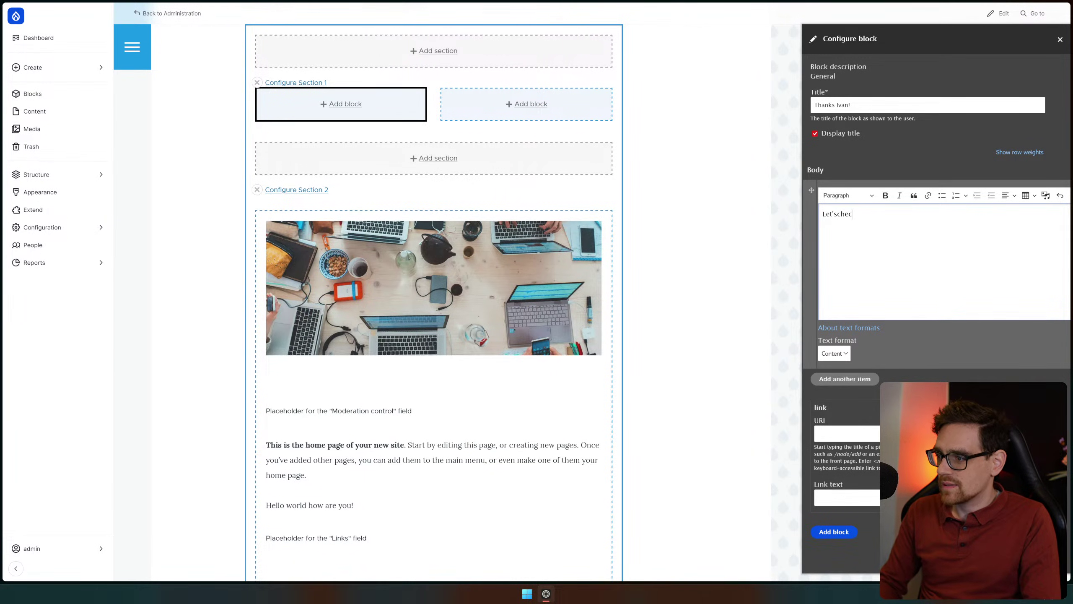
type("Let's check out how this work")
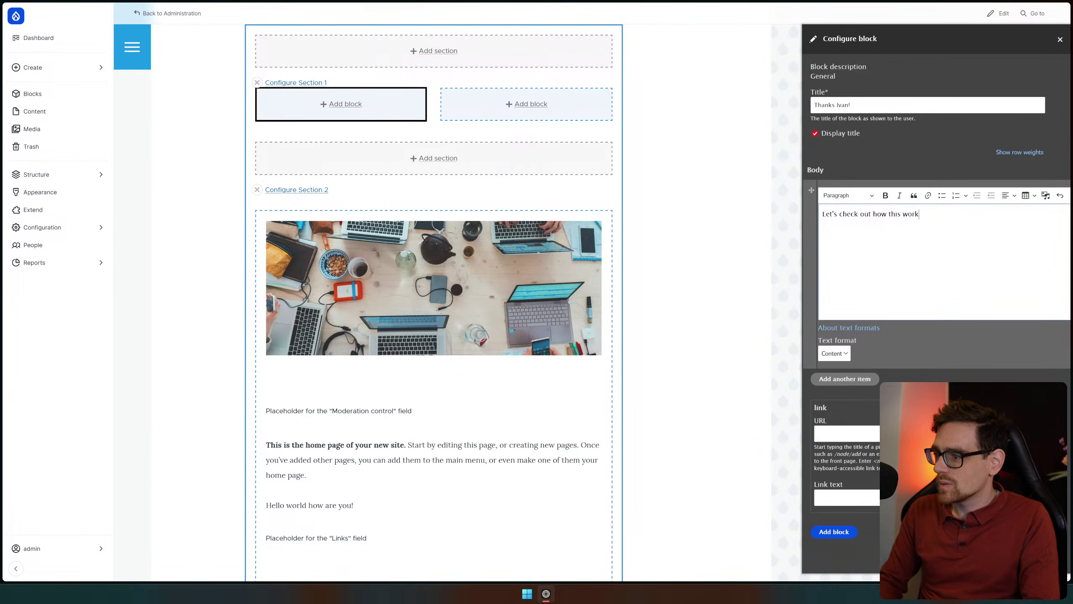
type("s Sh")
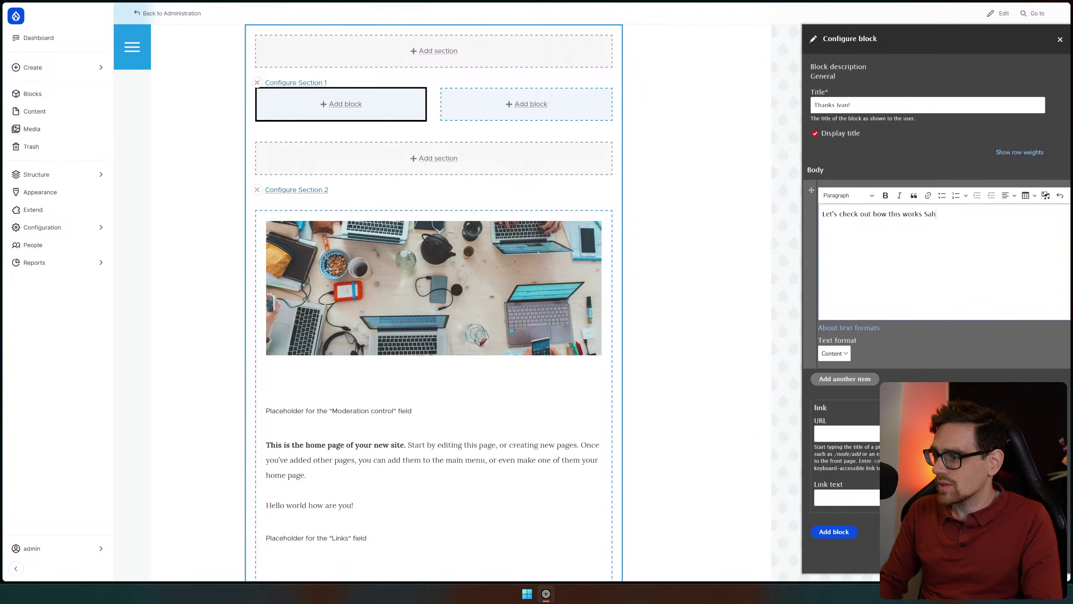
type("all.")
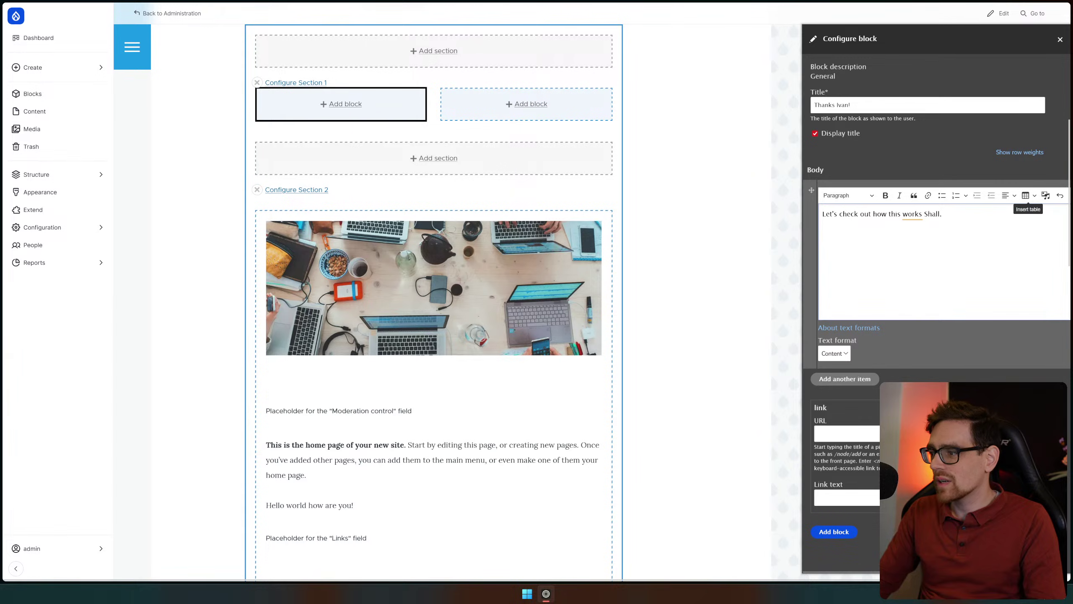
Add a numbered list item 'text editor' on a new line below the sentence
key("Return")
left_click(955, 196)
left_click(956, 195)
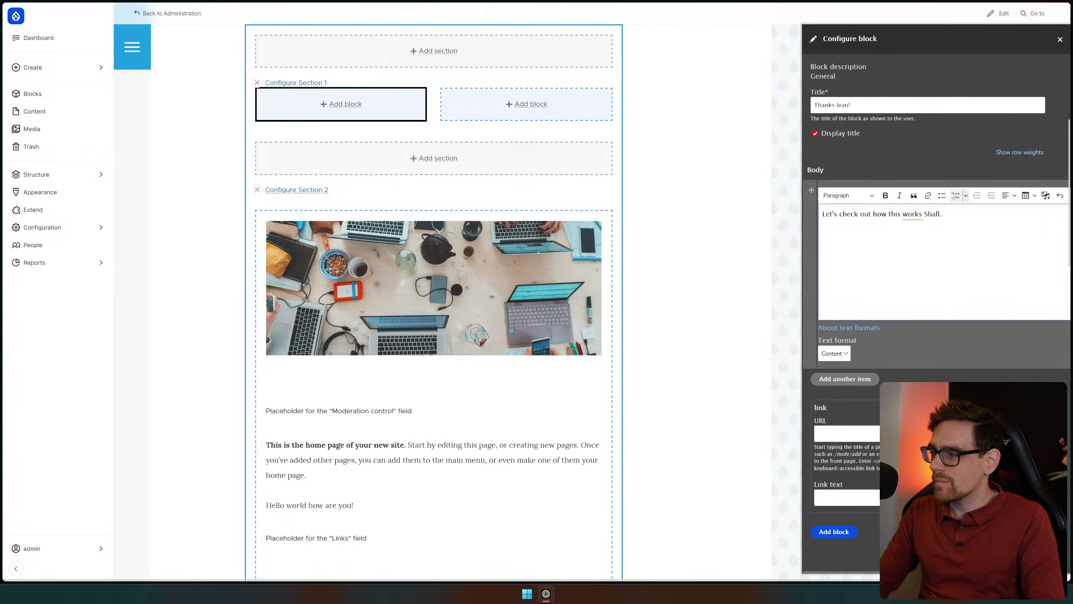
left_click(956, 196)
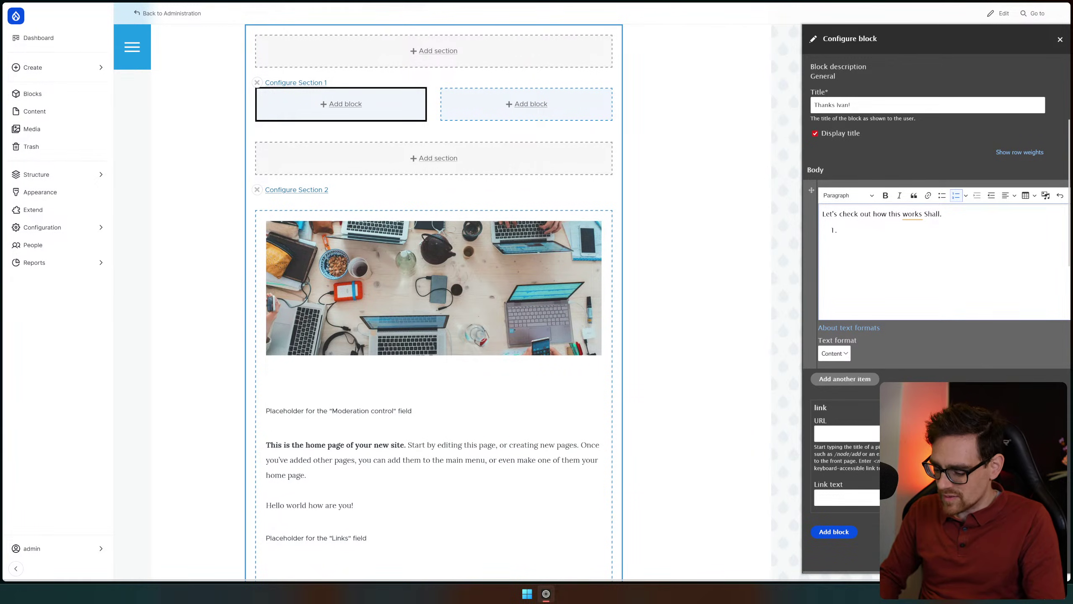
type("text editor")
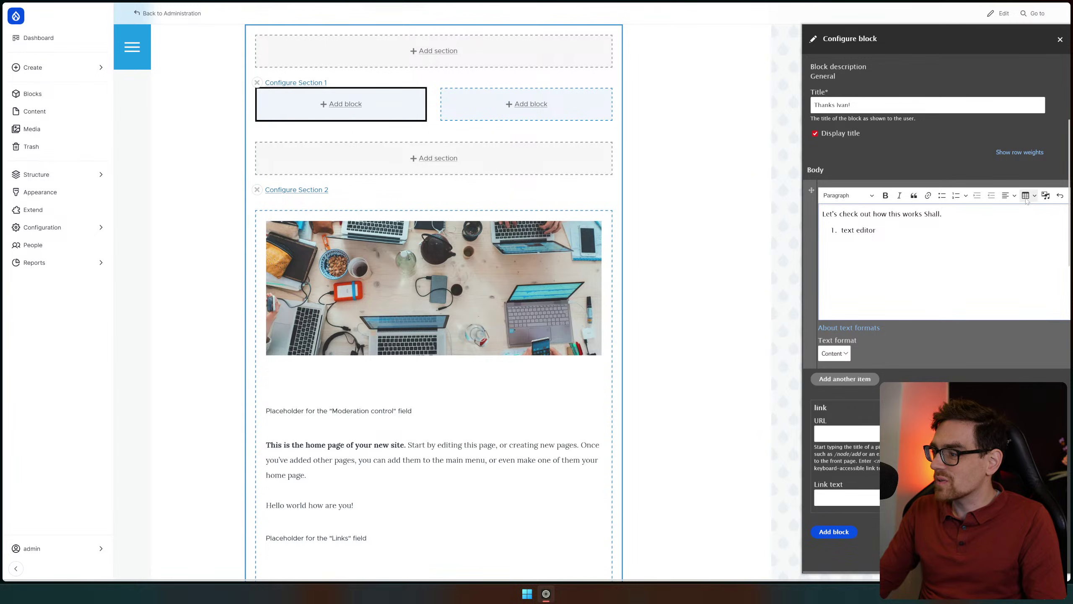
Insert a small table below the numbered list
left_click(1026, 195)
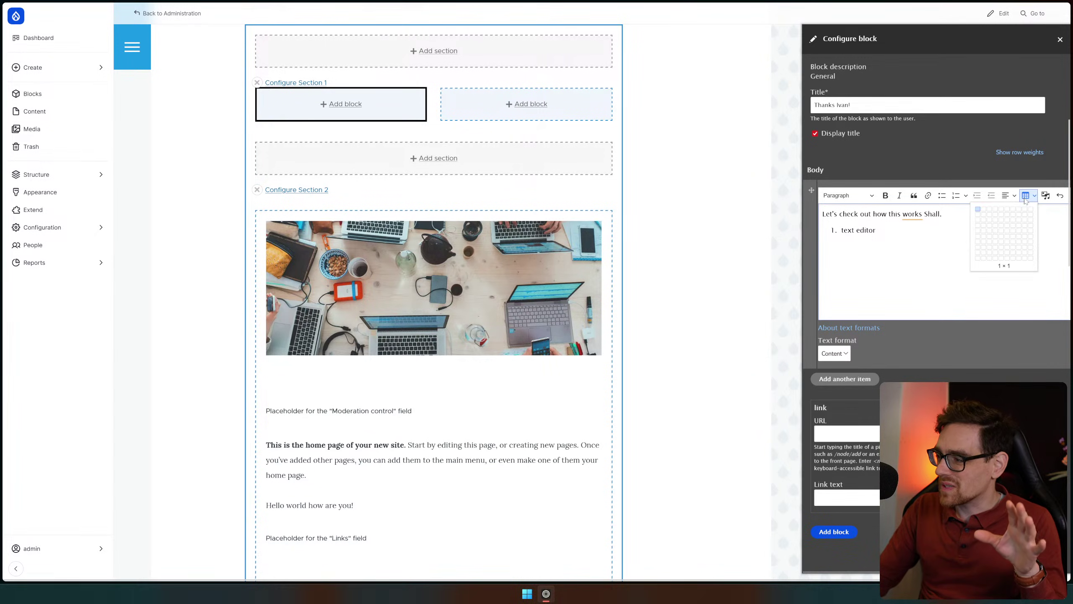
left_click(981, 212)
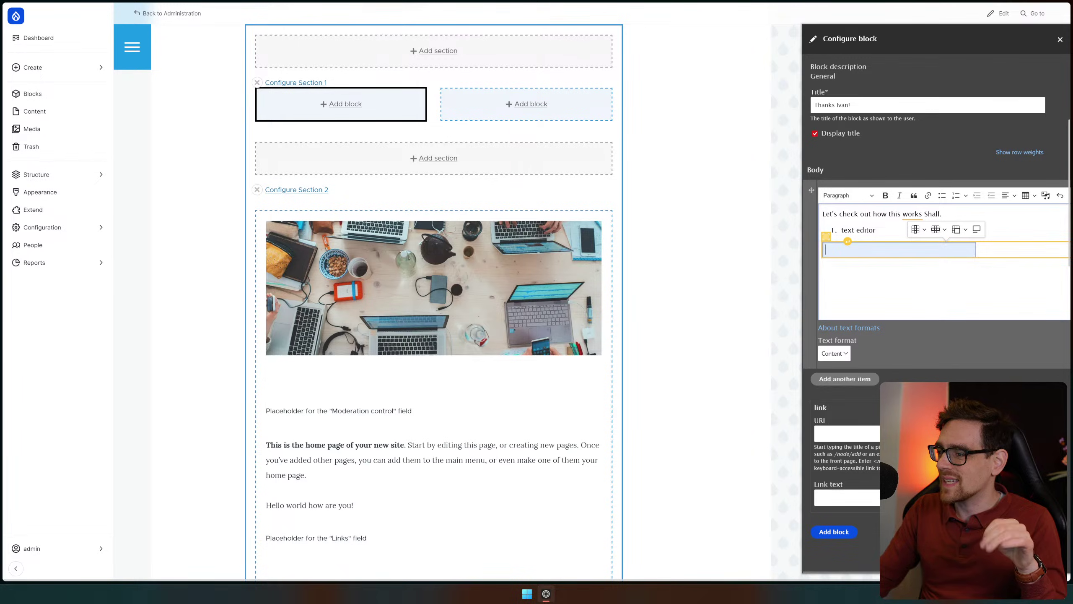
left_click(875, 231)
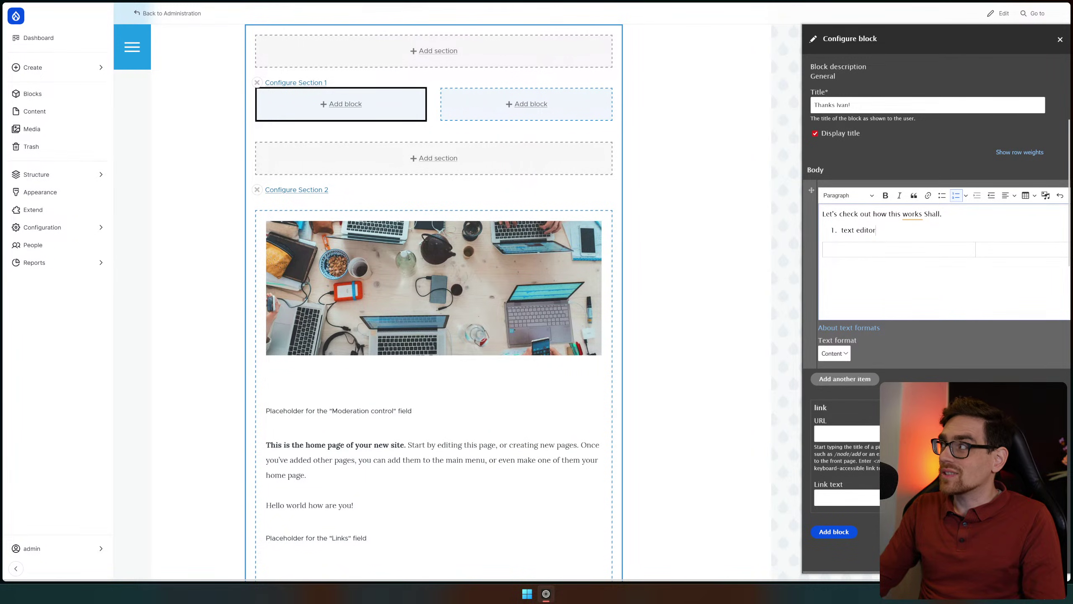
right_click(912, 214)
key("Escape")
Fill the table's first cells with 'Column 1' and 'Column 2', then add a second body item
left_click(899, 249)
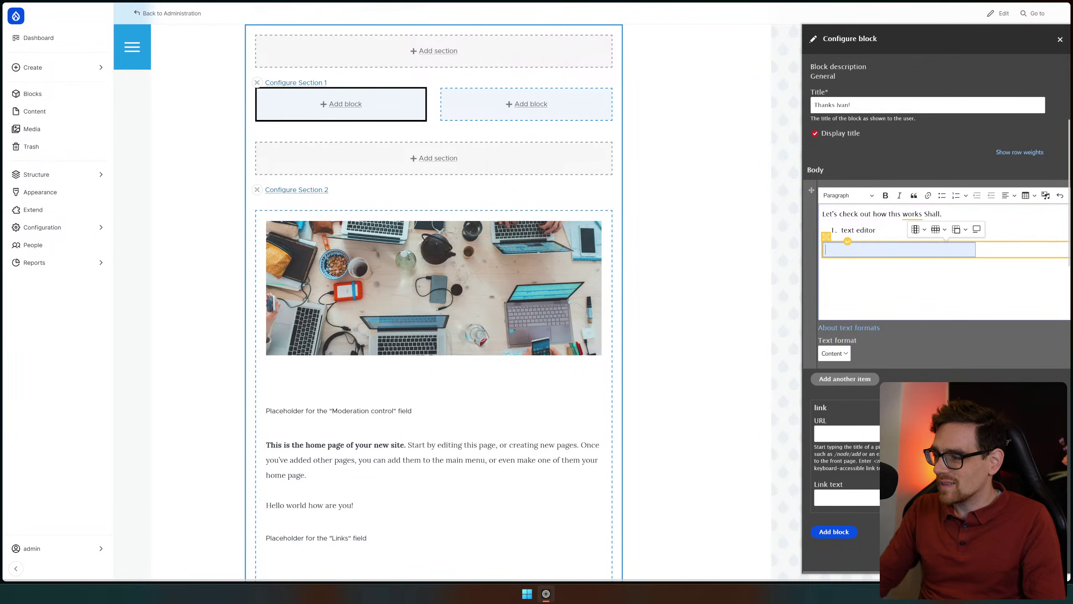
type("Column 1")
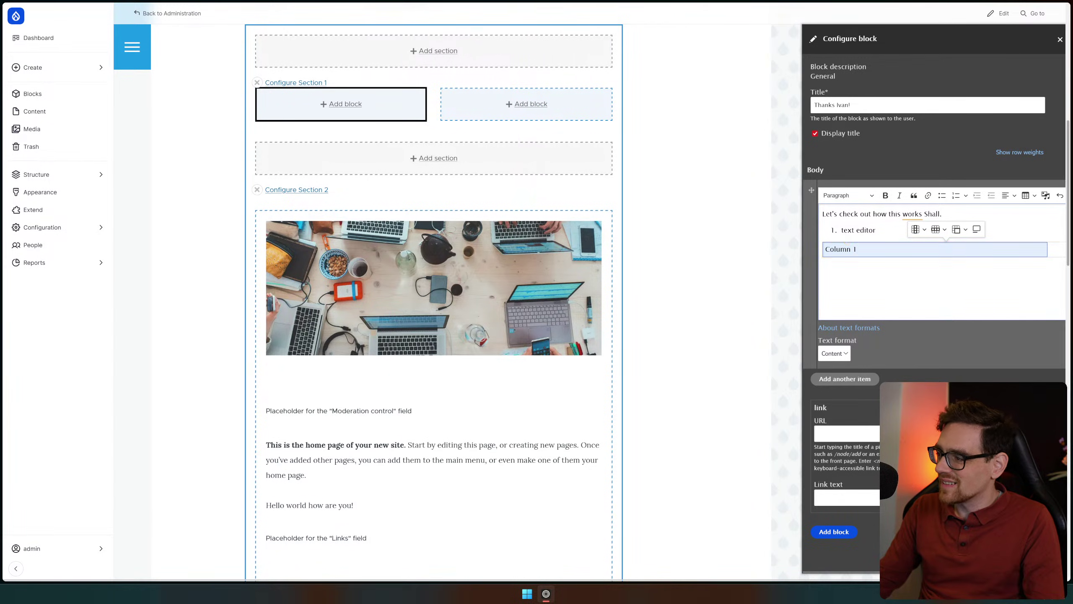
key("Tab")
type("Column 2")
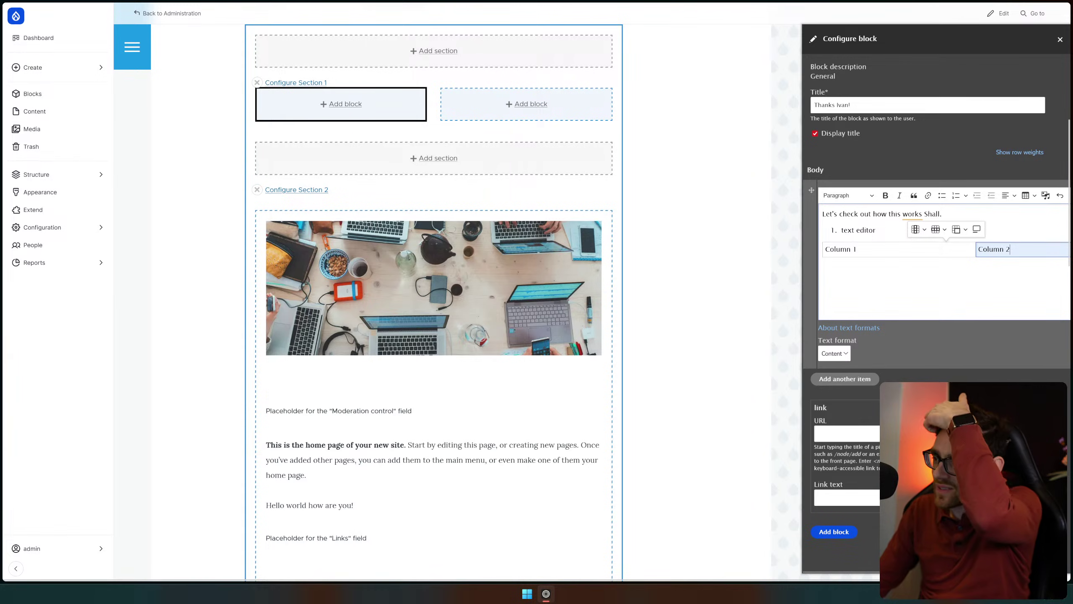
left_click(909, 250)
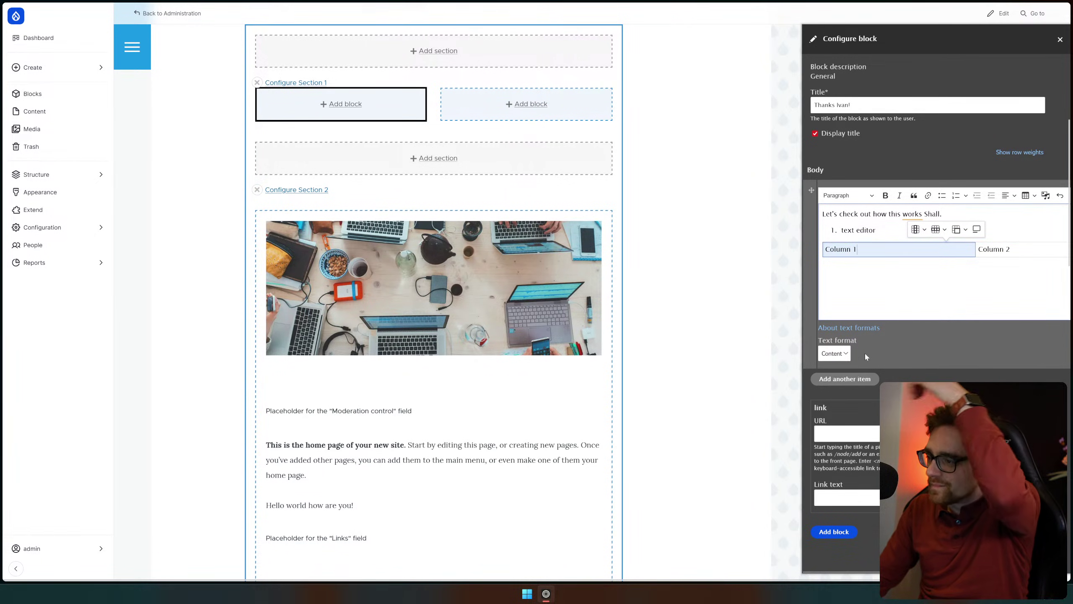
left_click(858, 379)
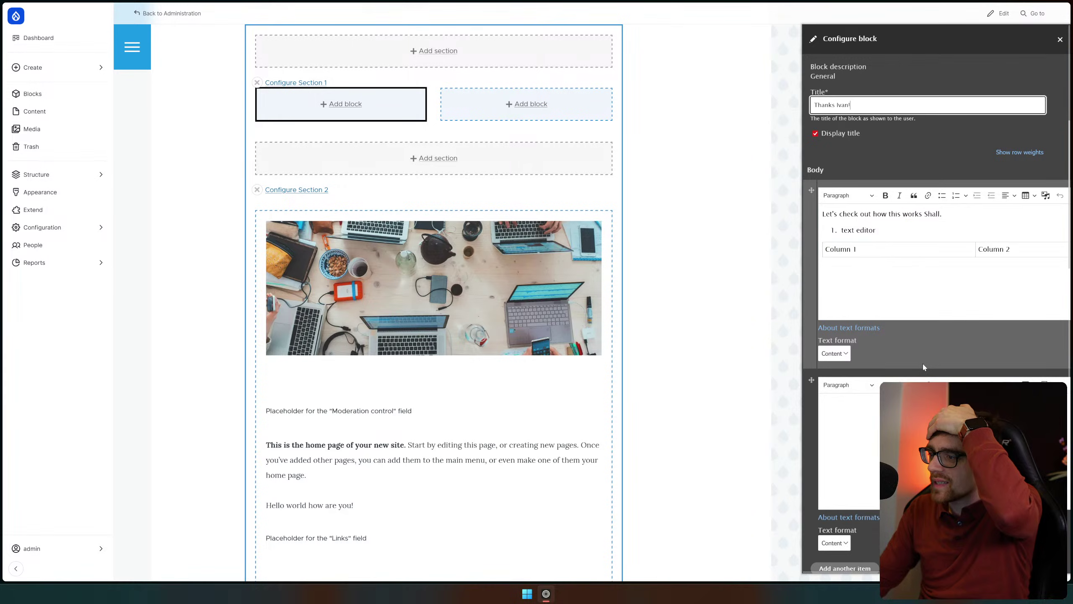
type("Another one!")
left_click(845, 456)
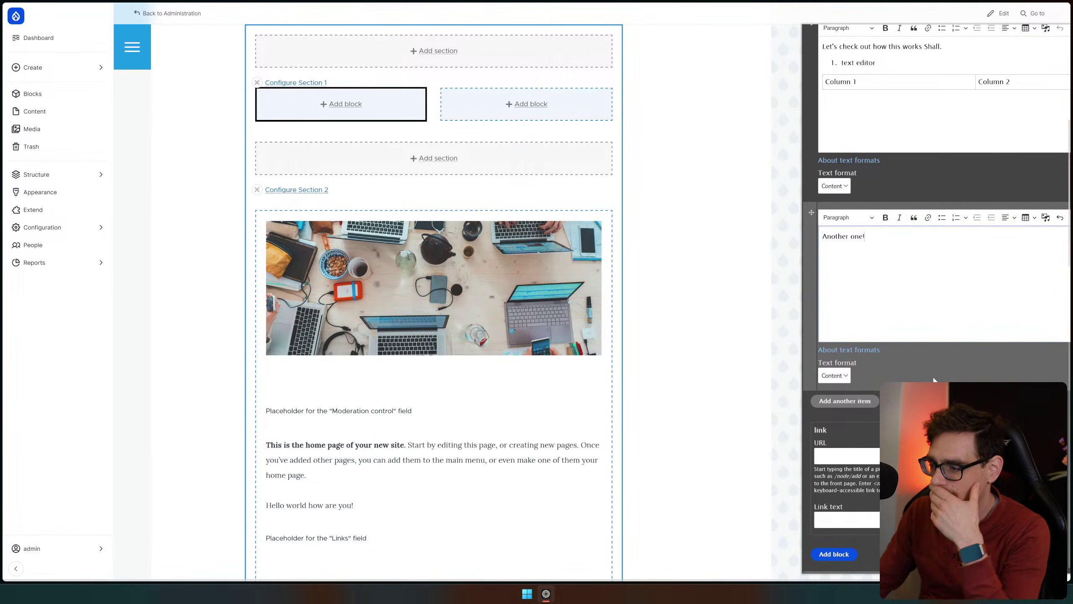
scroll(673, 358, "down", 3)
scroll(673, 357, "up", 6)
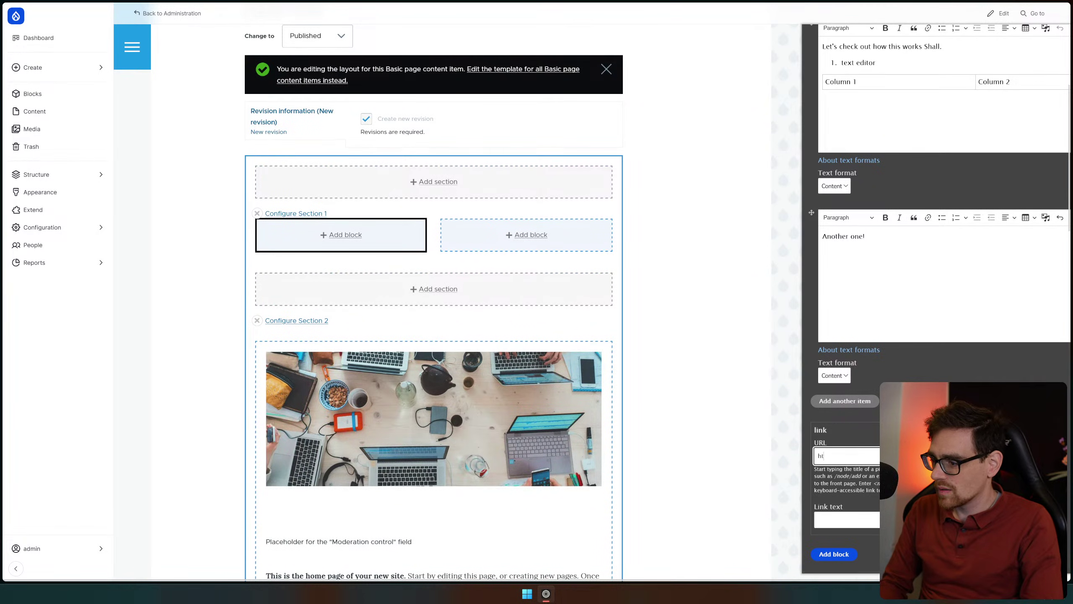
type("http")
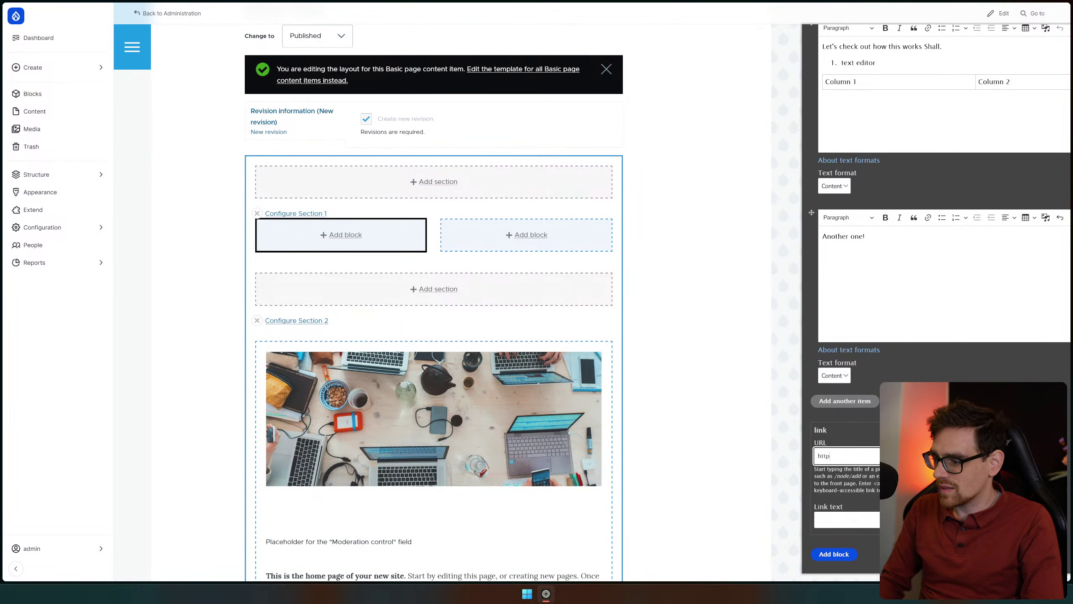
type("s://youtube.com/")
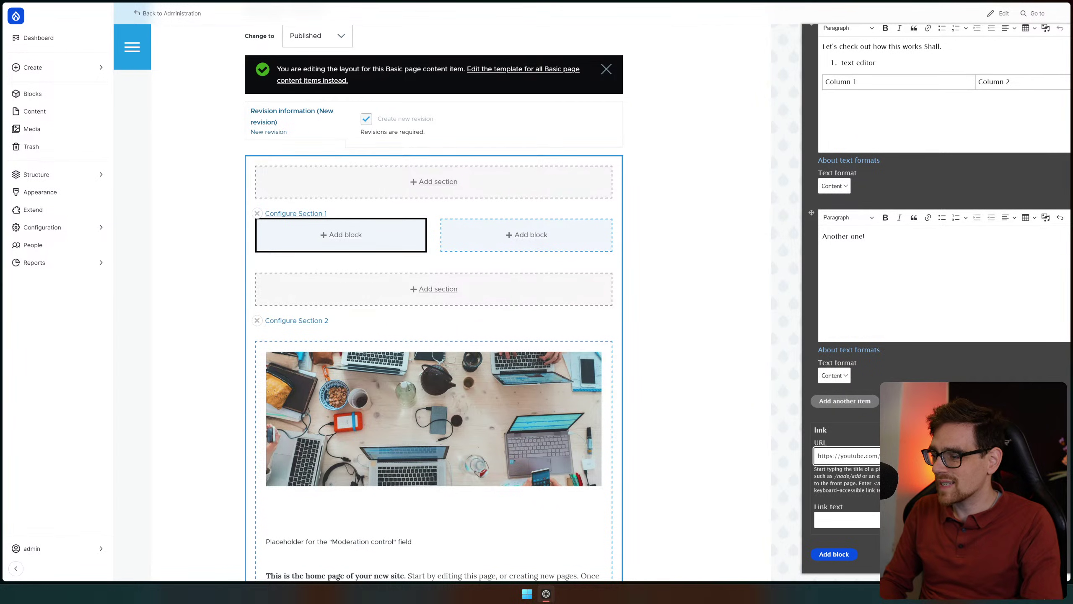
key("Tab")
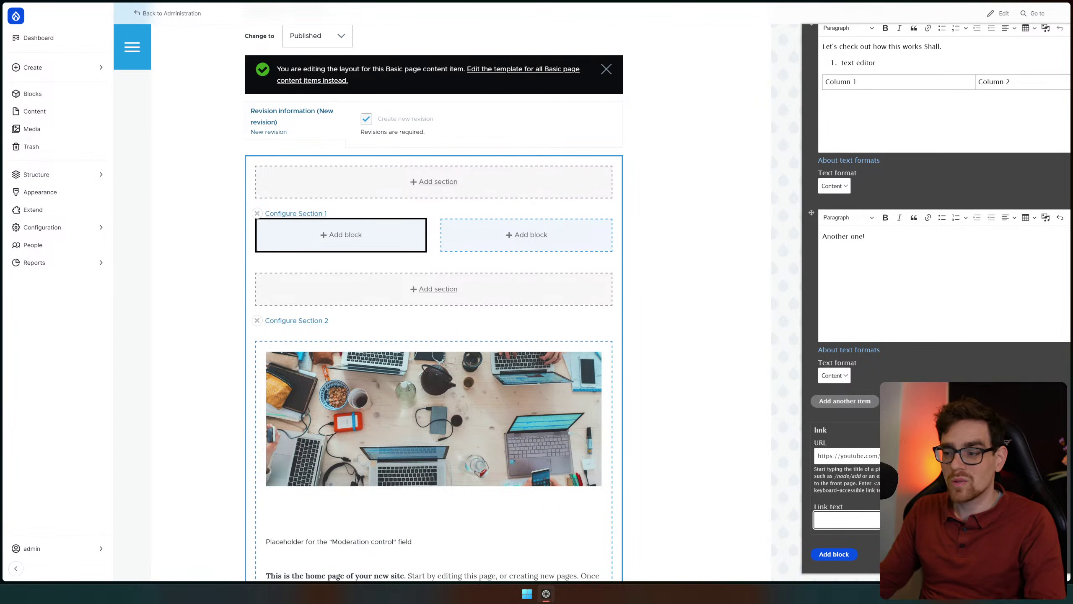
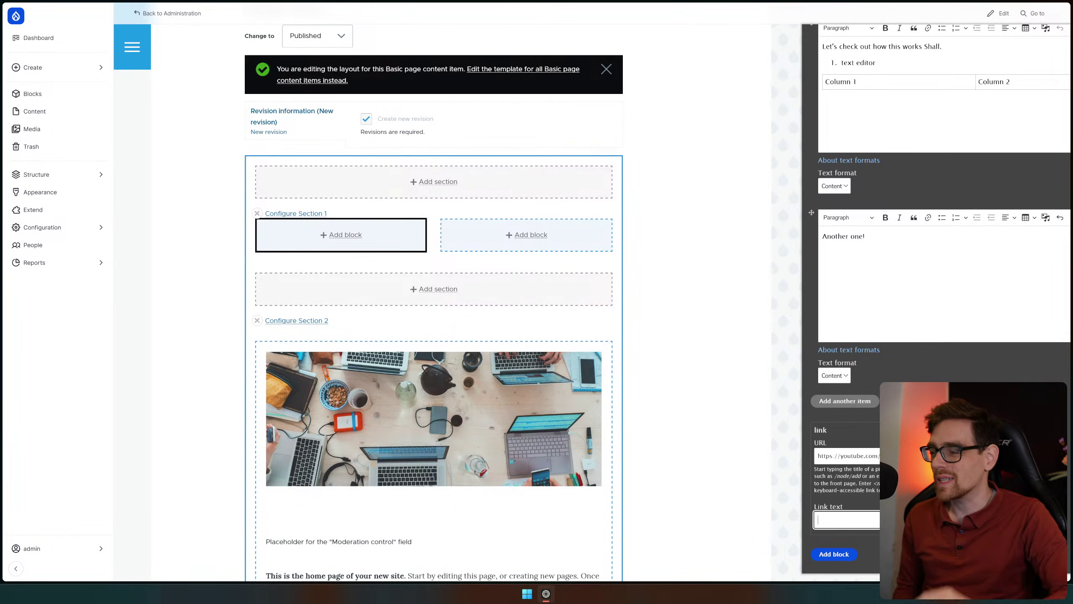
Set the link text to 'Subscribe!' and add the block to Section 1
type("Subscribe")
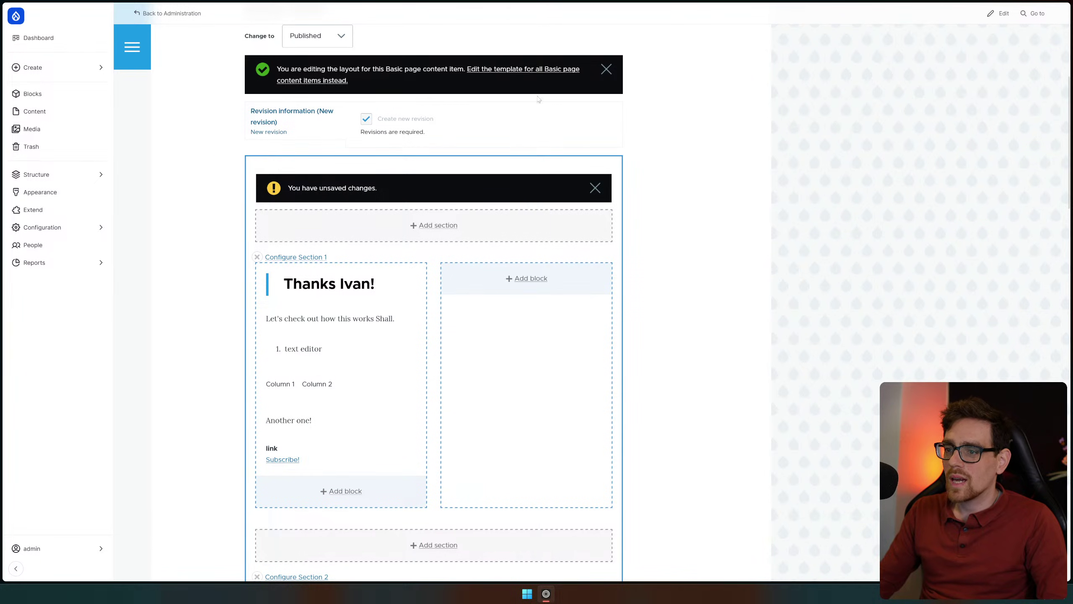
scroll(519, 82, "up", 4)
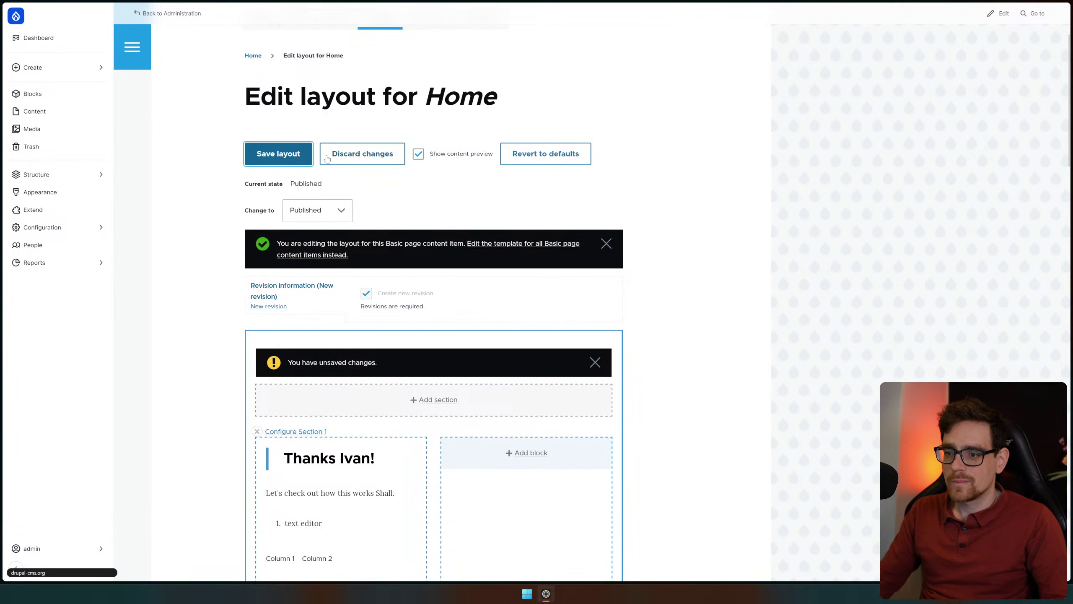
Check the saved Home page's edit form, then return to its public view
scroll(391, 243, "down", 2)
scroll(351, 212, "up", 2)
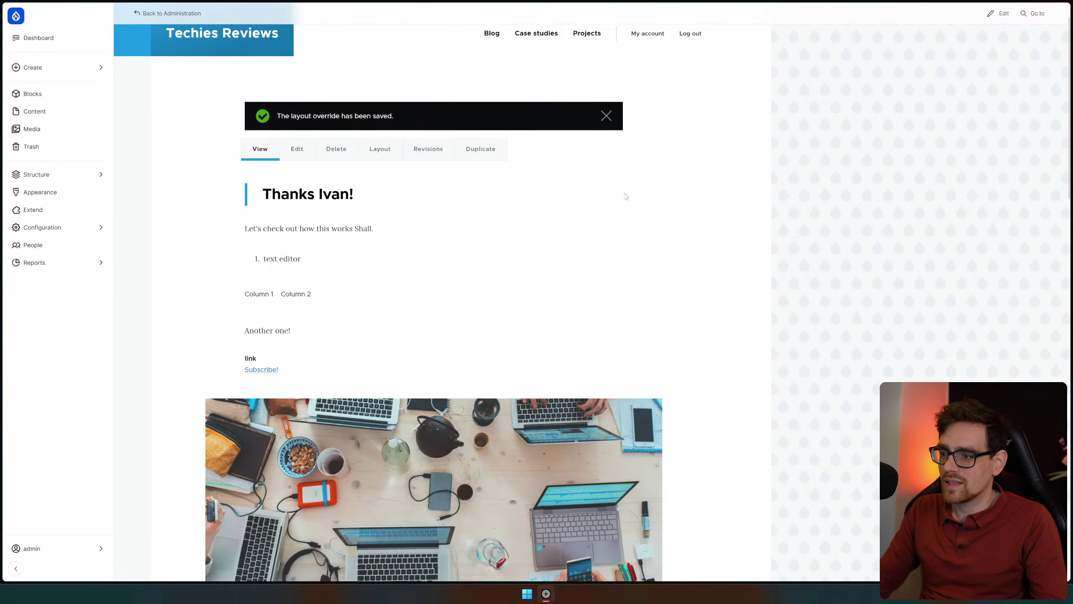
left_click(294, 148)
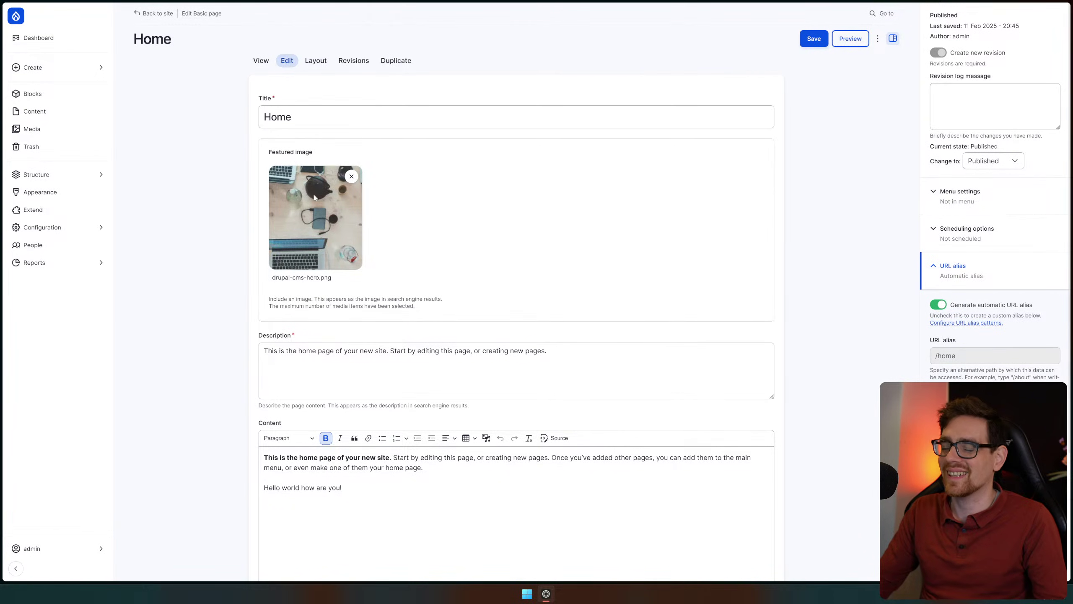
scroll(384, 289, "down", 3)
scroll(157, 249, "up", 5)
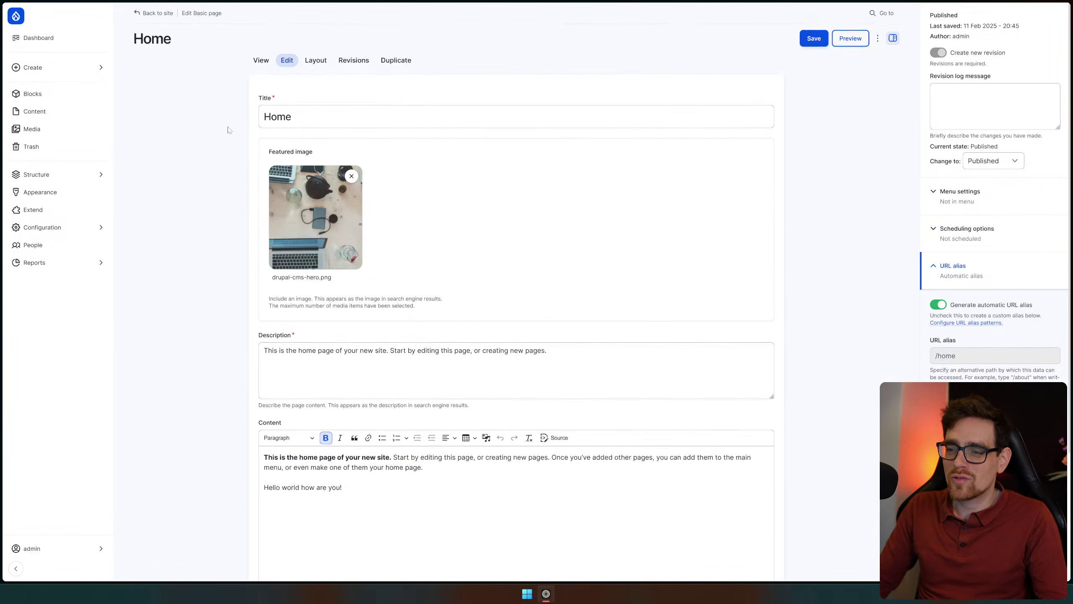
left_click(261, 63)
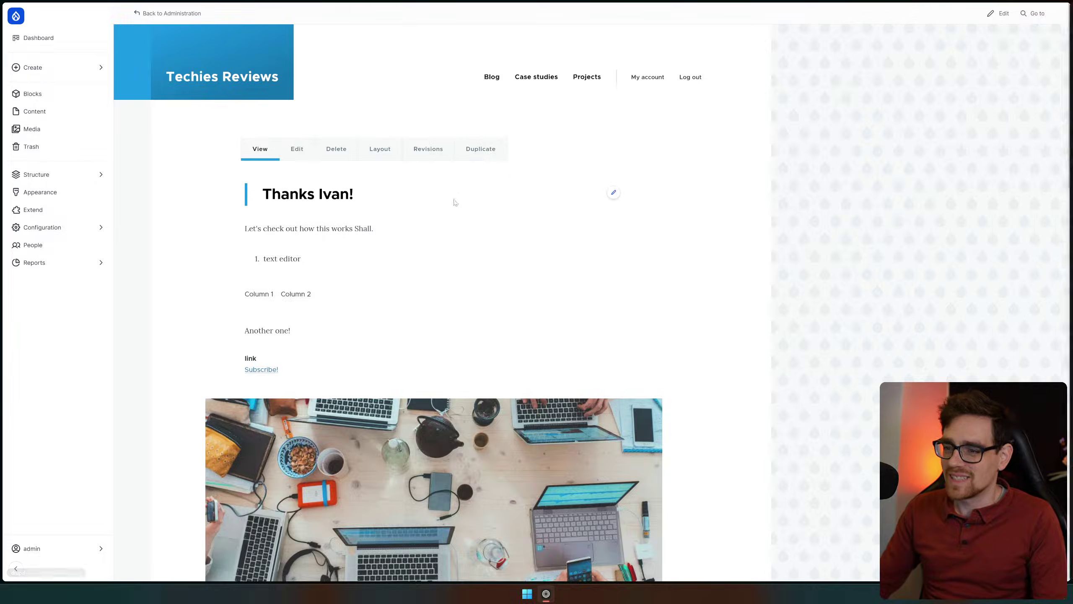
Edit Home through the pencil quick actions and reopen its layout editor
scroll(395, 253, "down", 3)
scroll(439, 194, "up", 3)
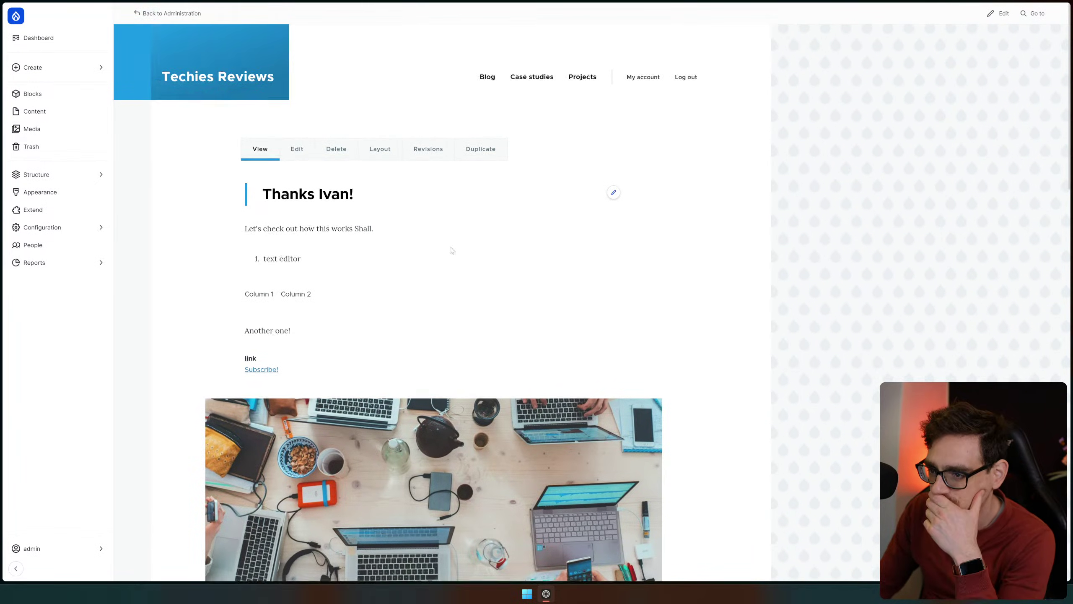
scroll(455, 245, "down", 7)
scroll(276, 323, "up", 5)
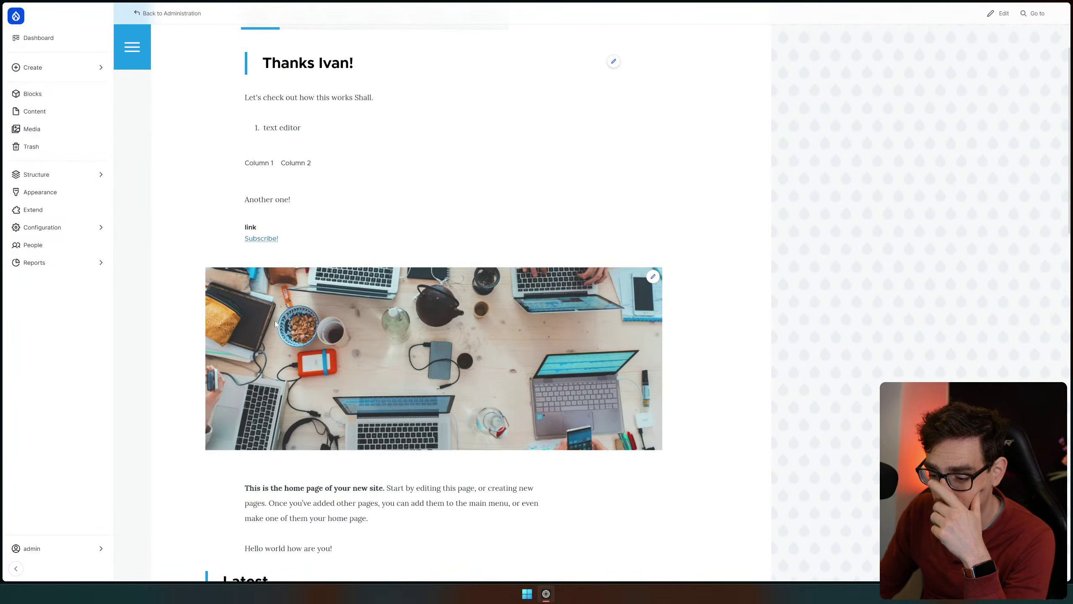
scroll(386, 218, "up", 2)
left_click(614, 149)
left_click(610, 171)
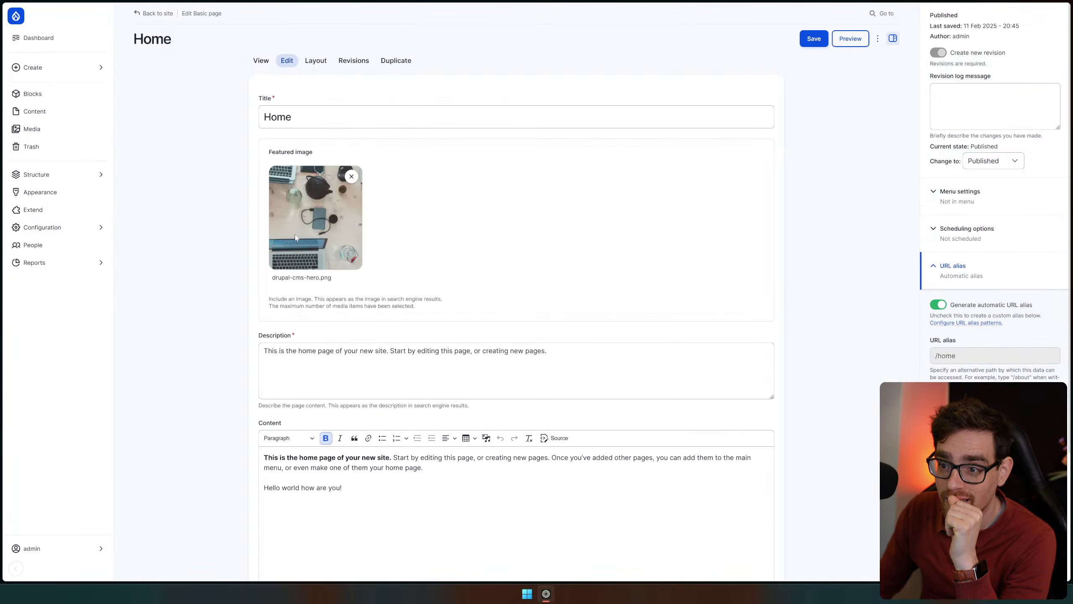
scroll(254, 169, "down", 5)
scroll(253, 115, "up", 5)
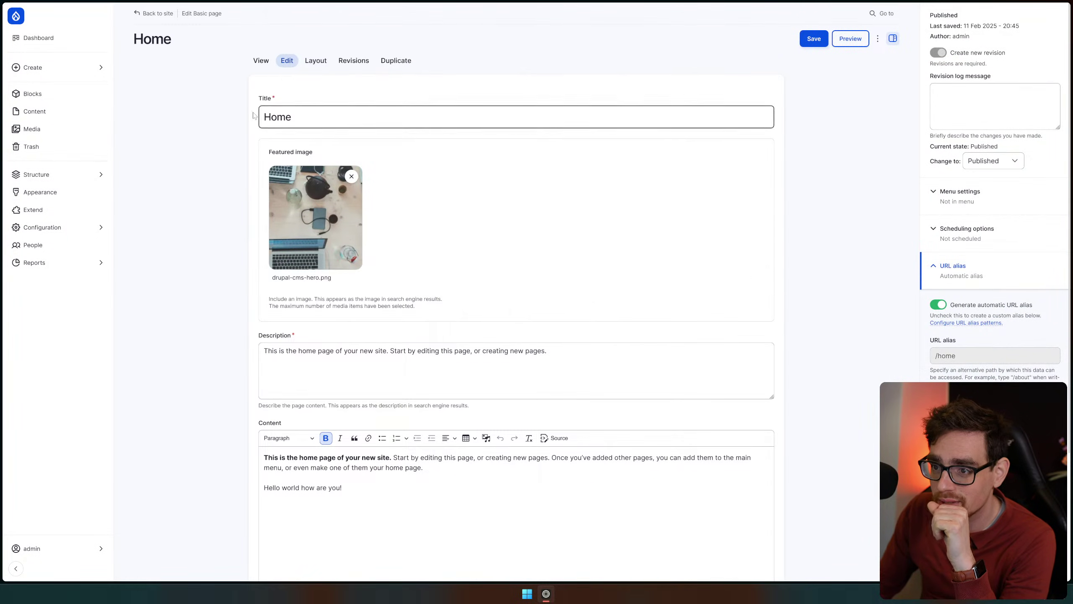
left_click(316, 61)
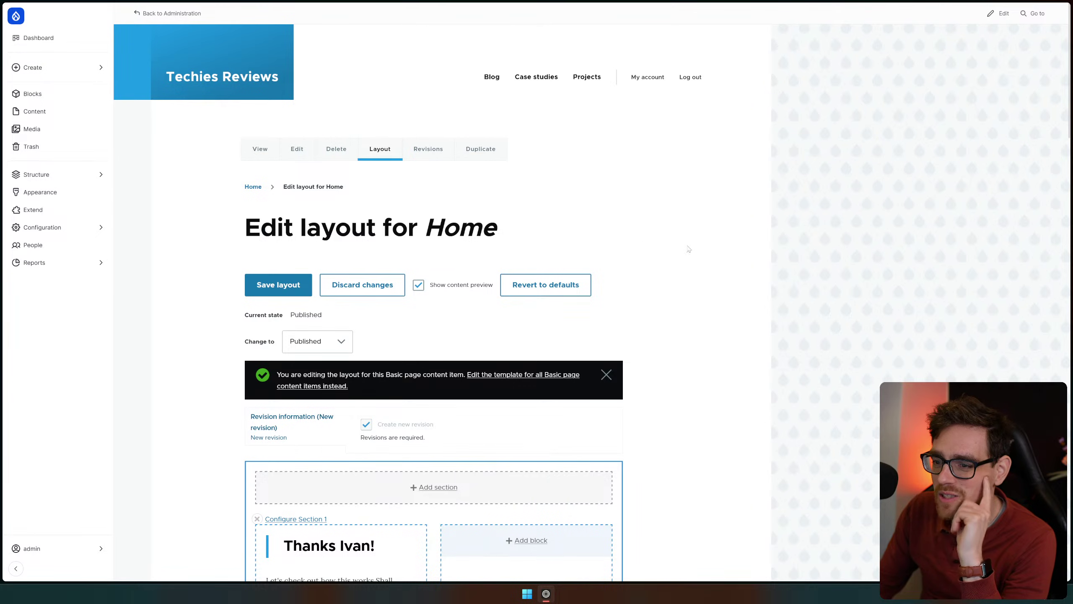
Start a content block in the second column, discard it, and open the Content blocks library
scroll(522, 246, "down", 8)
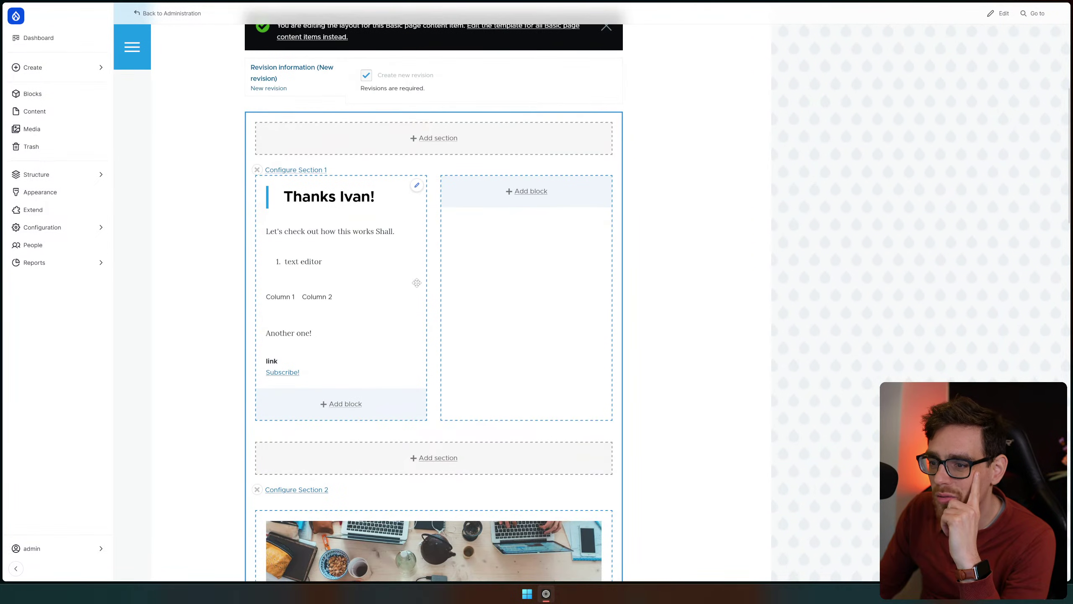
left_click(530, 195)
mouse_move(1042, 129)
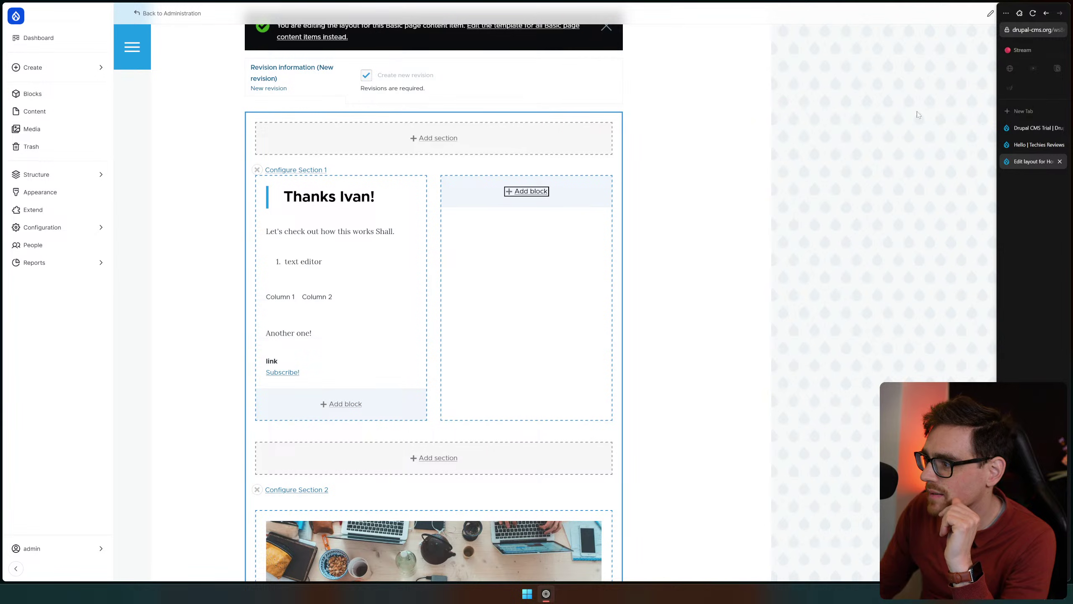
left_click(520, 196)
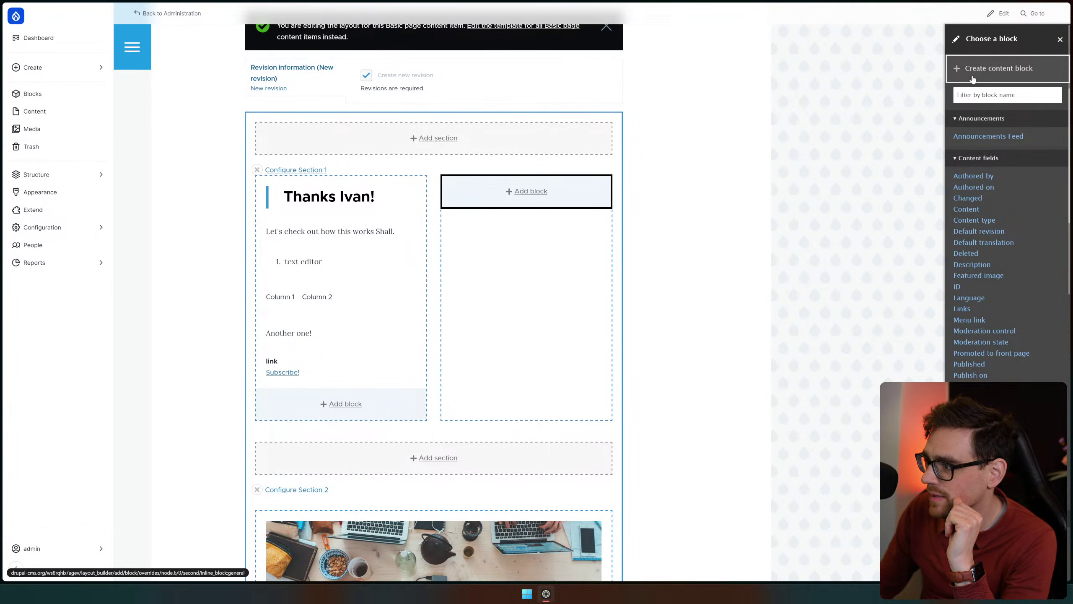
left_click(972, 79)
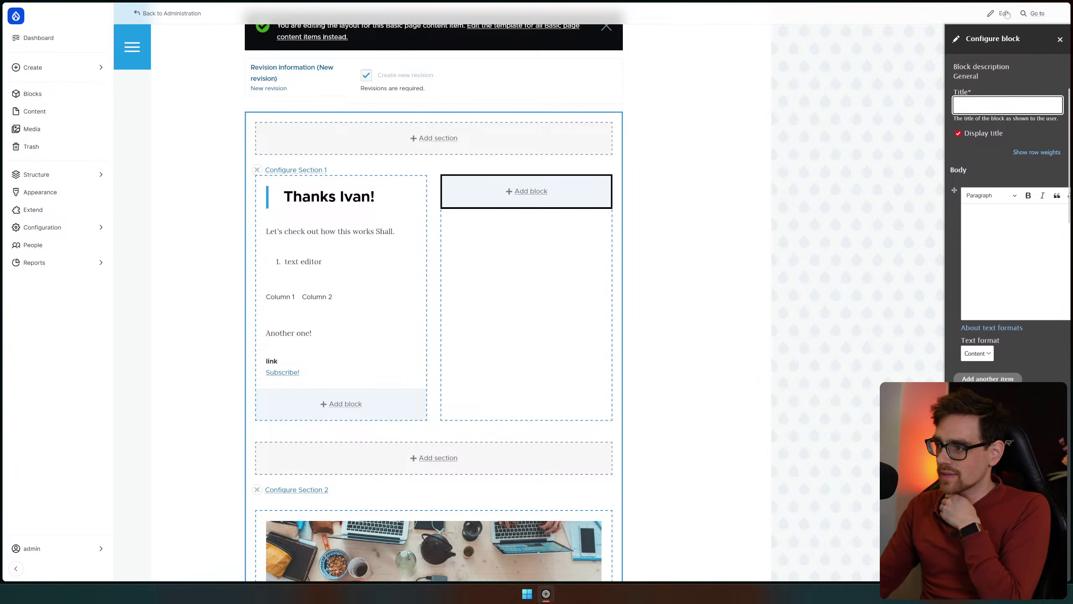
left_click(1060, 39)
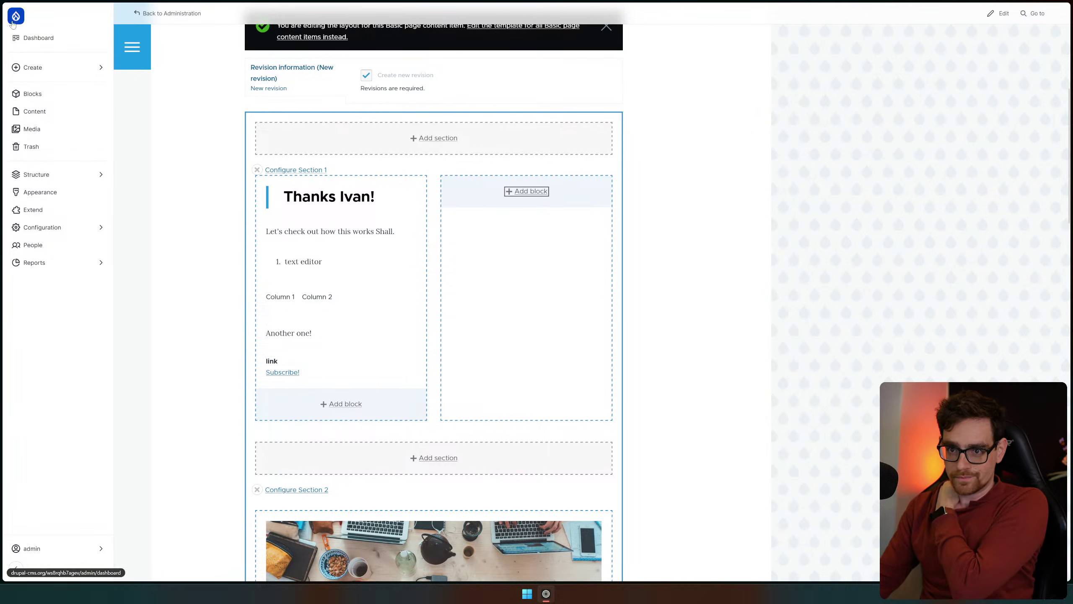
left_click(33, 93)
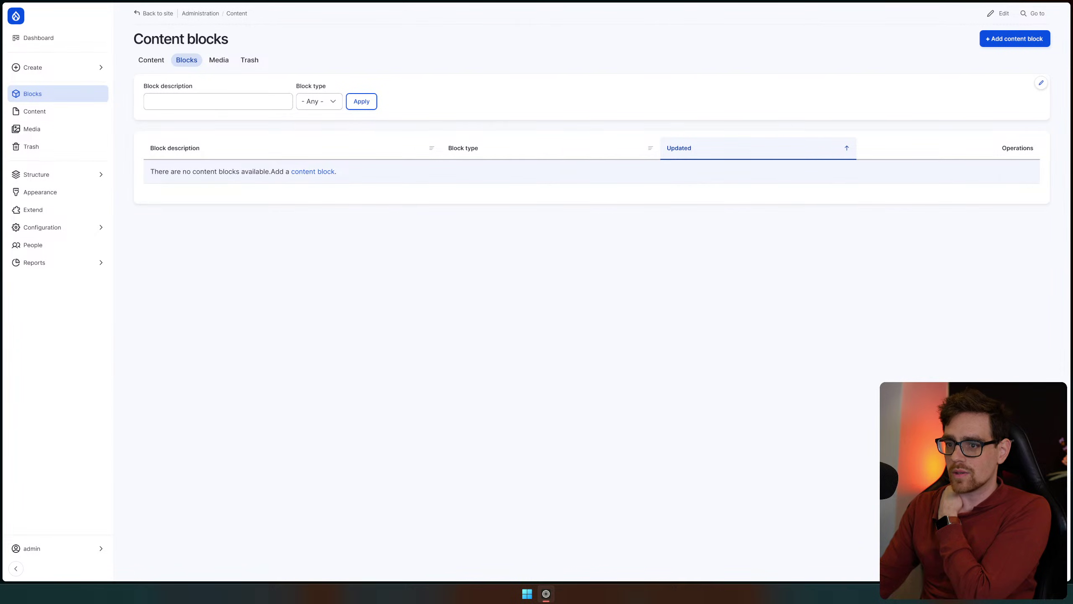
Browse the Content, Blocks and Media listings
left_click(146, 61)
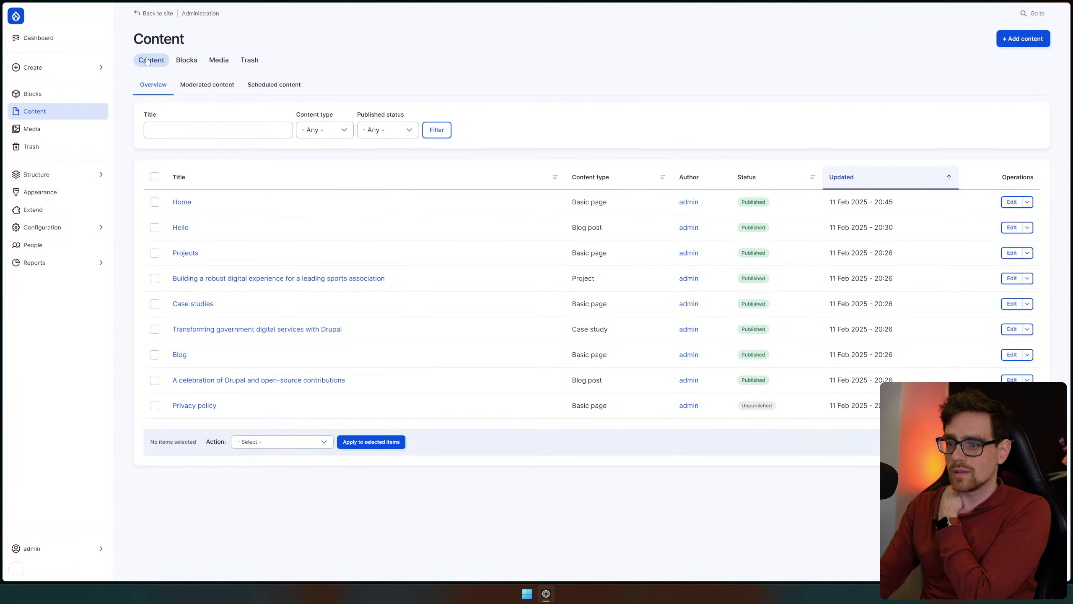
left_click(187, 60)
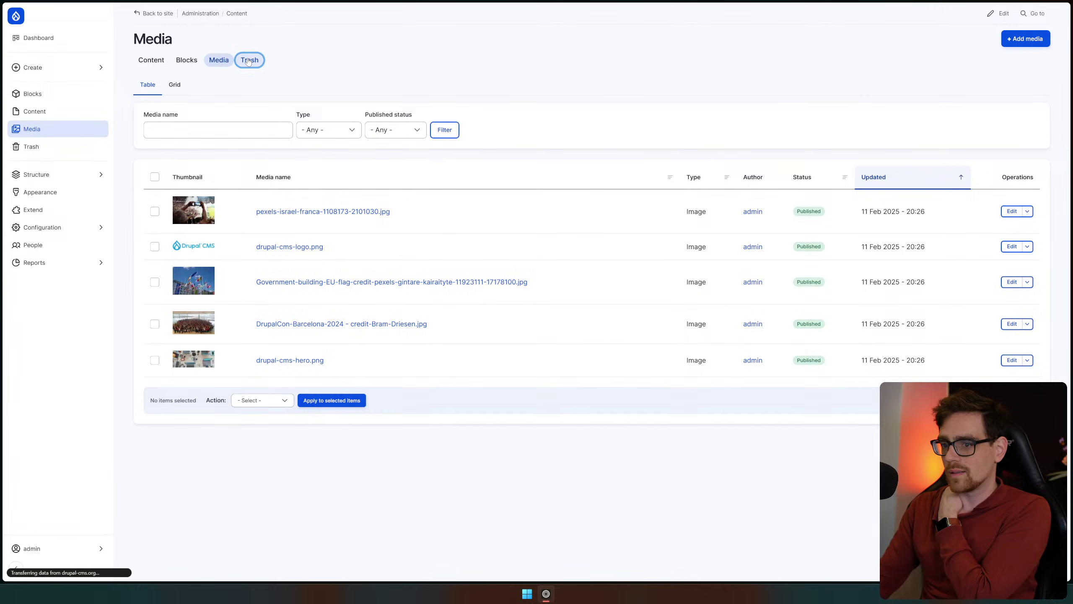
left_click(219, 59)
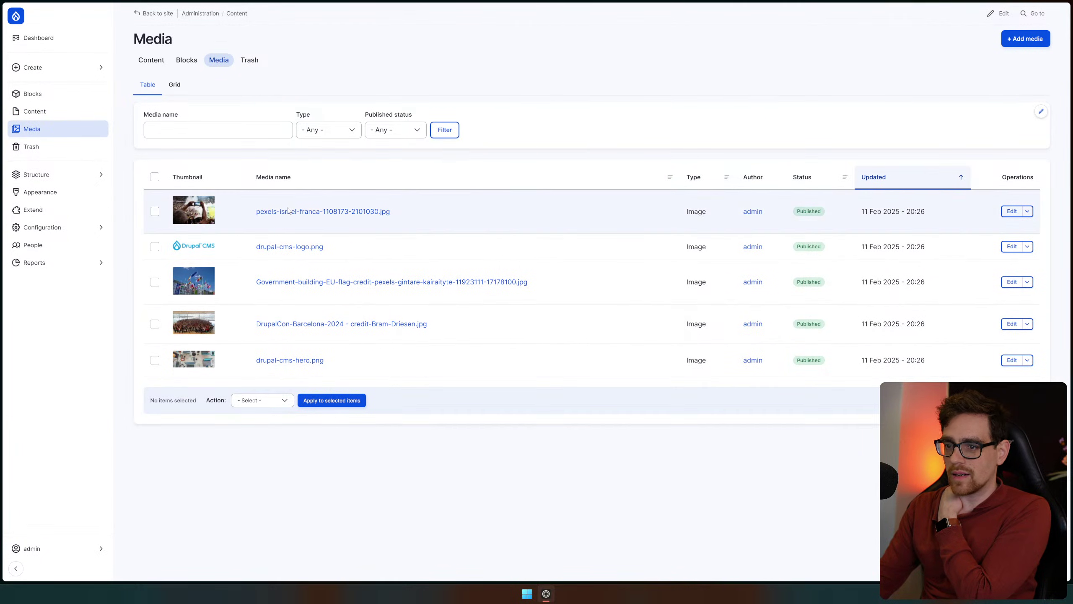
Inspect the first image's edit form and actions without deleting it, then return to Media
left_click(1011, 211)
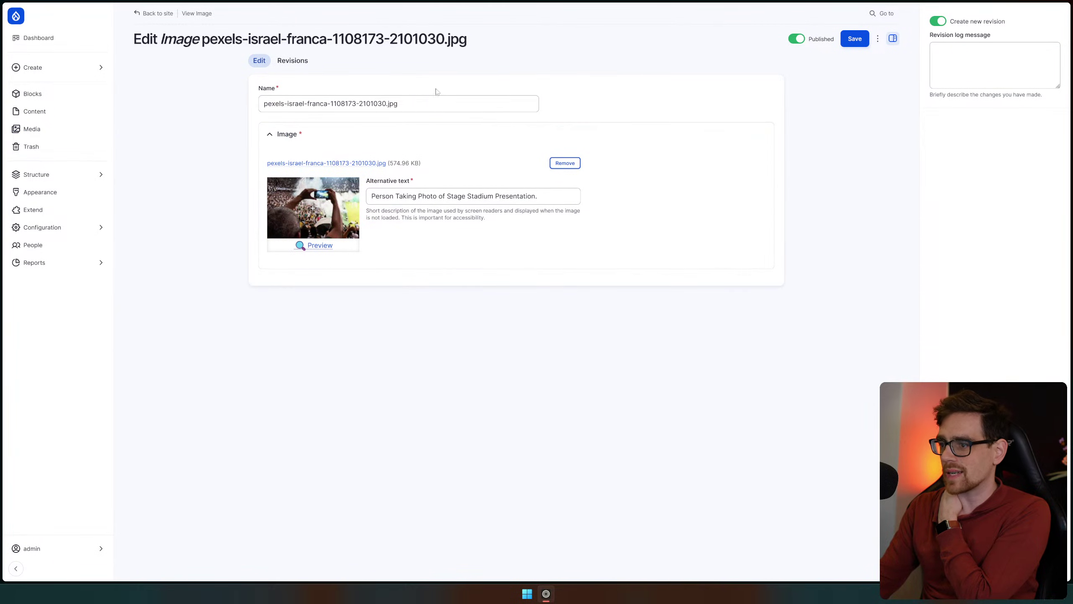
left_click(399, 104)
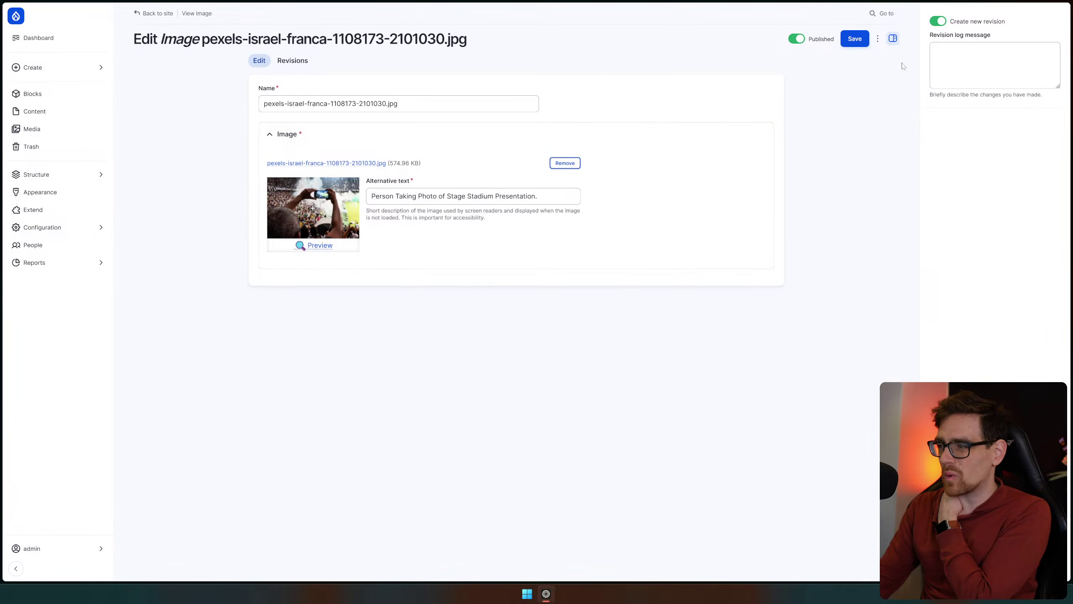
left_click(877, 39)
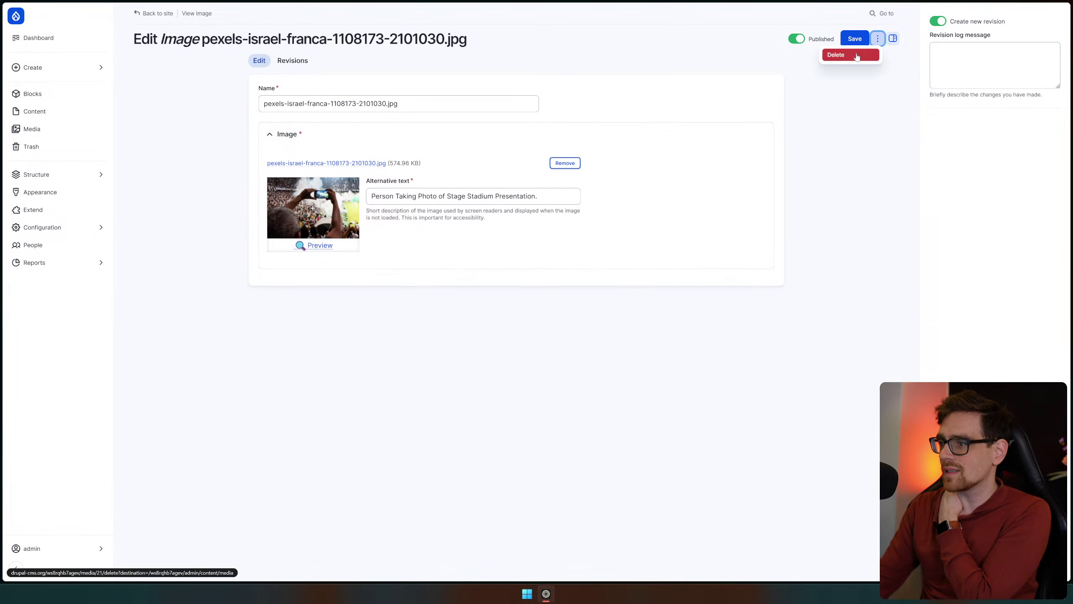
left_click(849, 113)
key("alt+Left")
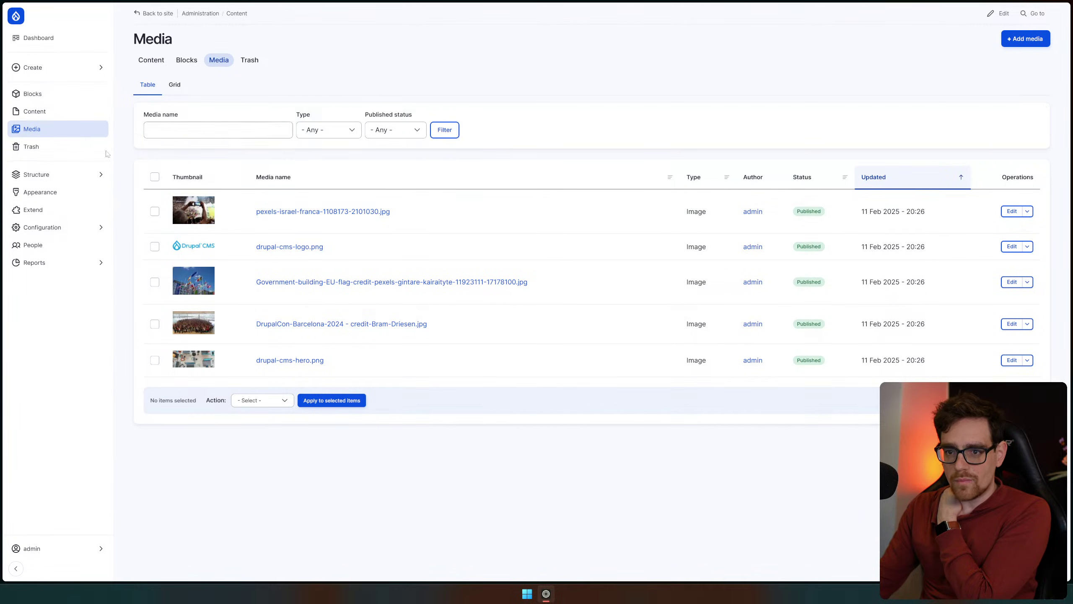
left_click(62, 178)
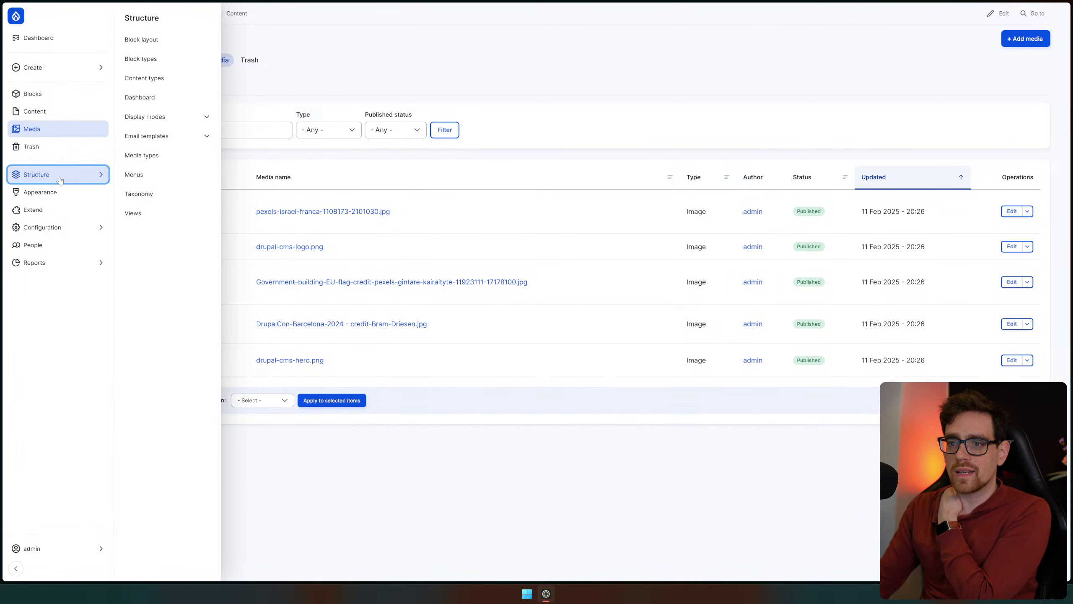
Go to Structure > Block layout for the Olivero for Drupal CMS theme
mouse_move(63, 67)
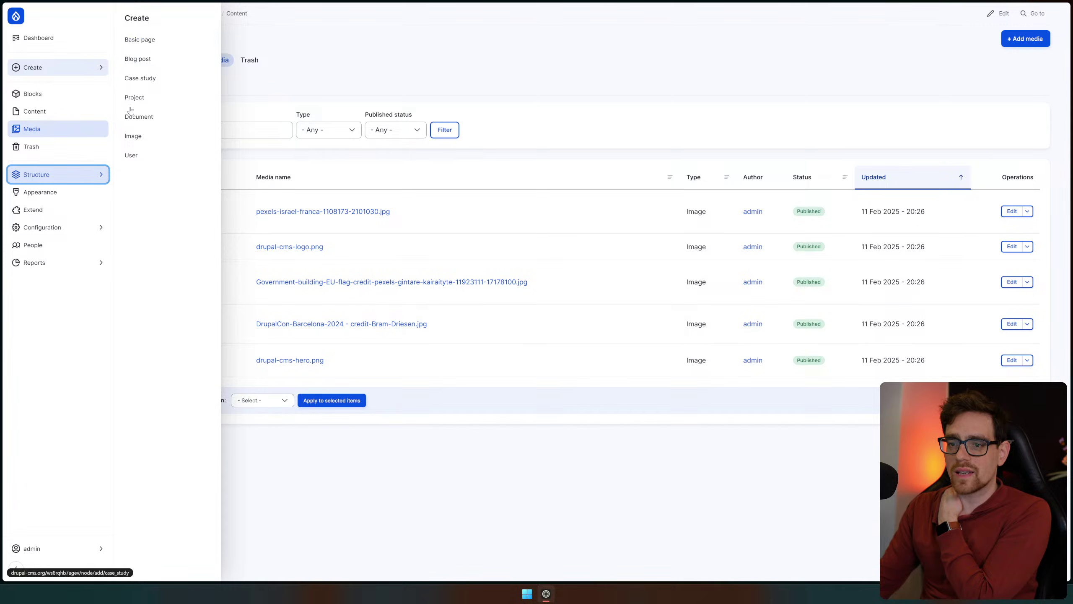
mouse_move(79, 180)
left_click(161, 47)
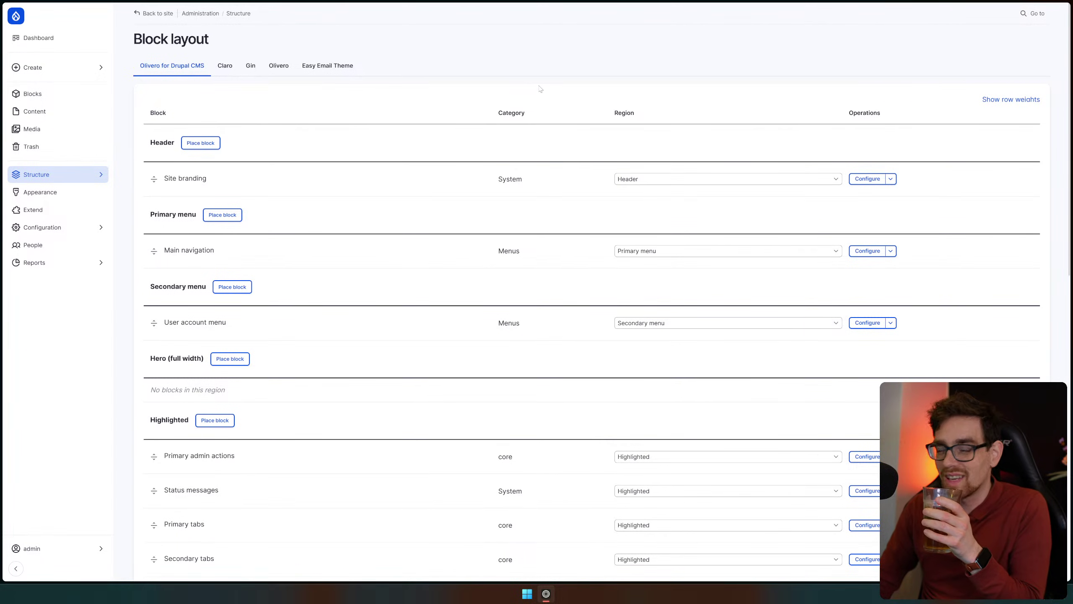
Keep Site branding in the Header region and review the Olivero block regions
left_click(648, 180)
left_click(649, 182)
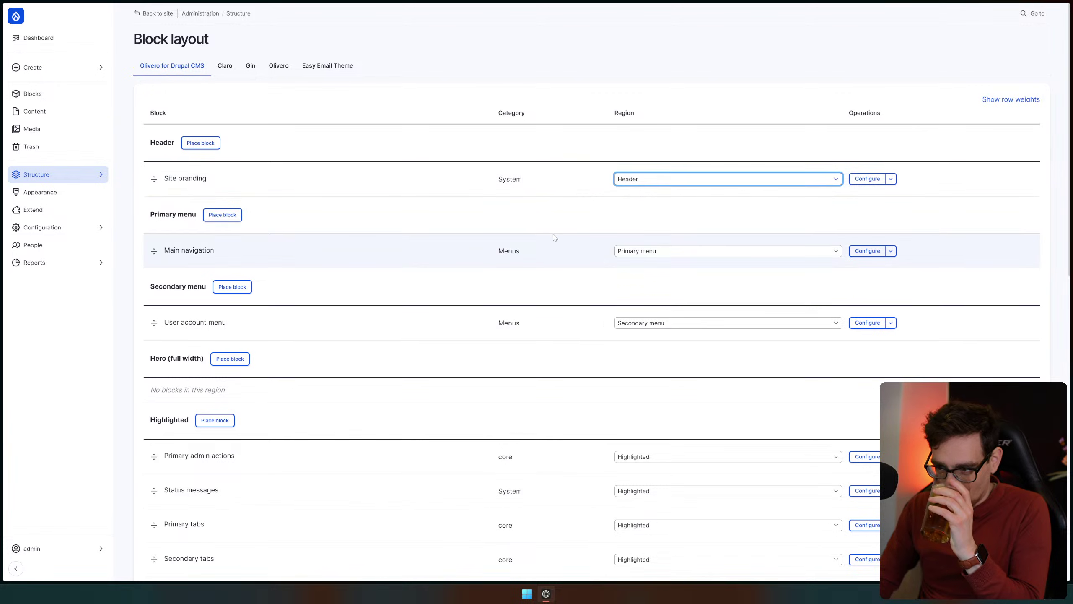
scroll(431, 213, "down", 2)
scroll(347, 231, "down", 3)
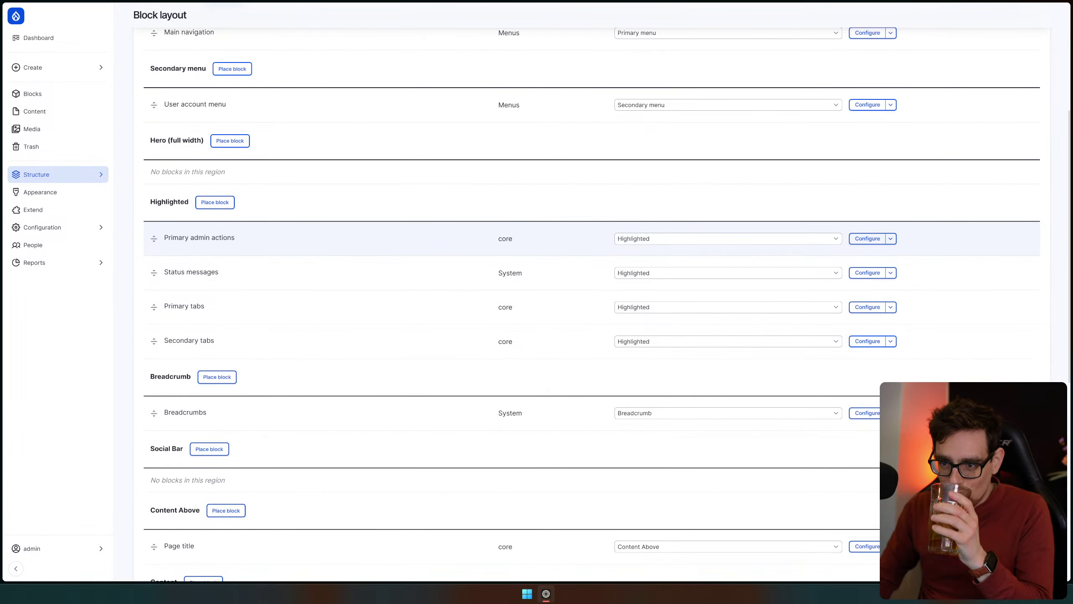
scroll(266, 270, "down", 8)
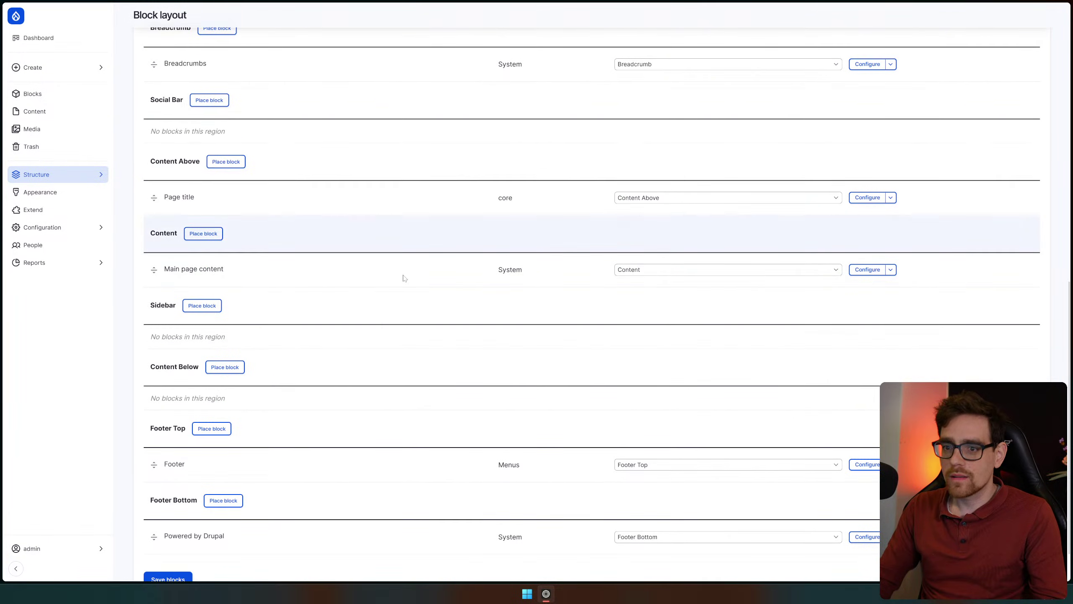
scroll(407, 260, "up", 15)
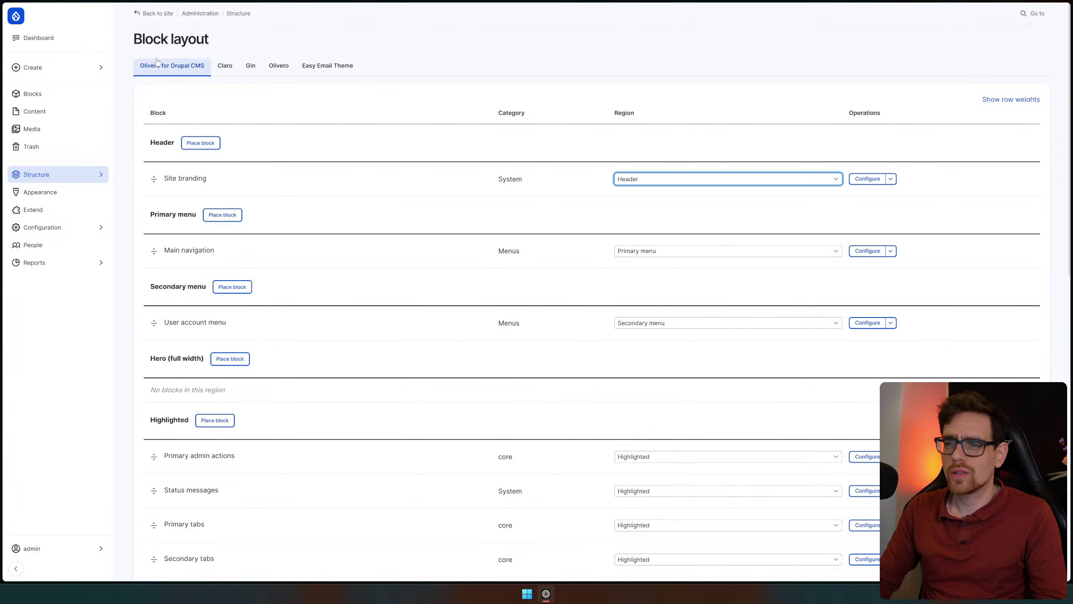
left_click_drag(152, 39, 181, 38)
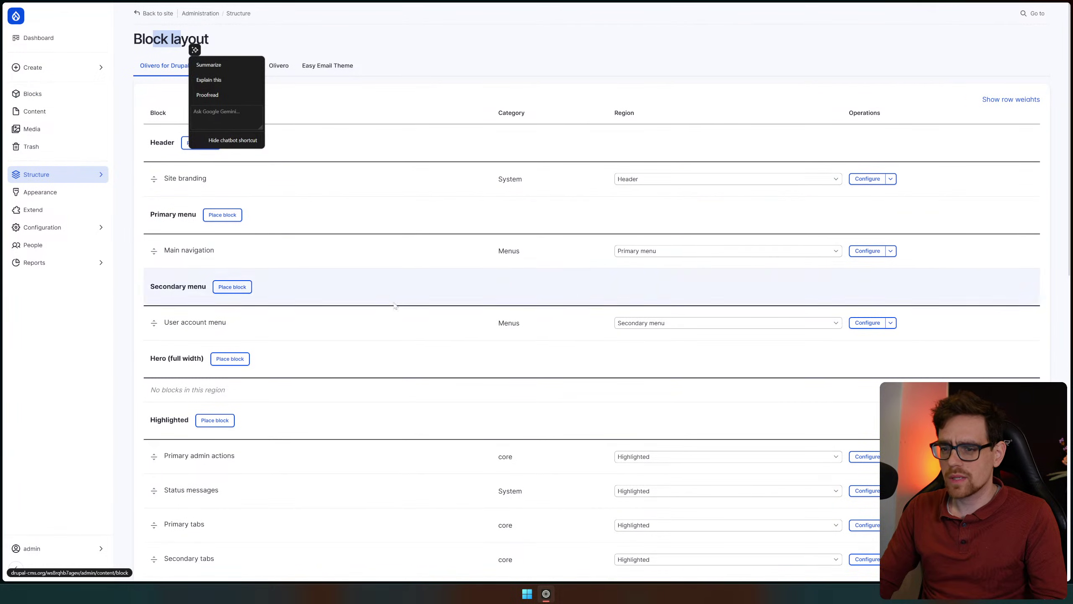
scroll(391, 299, "down", 20)
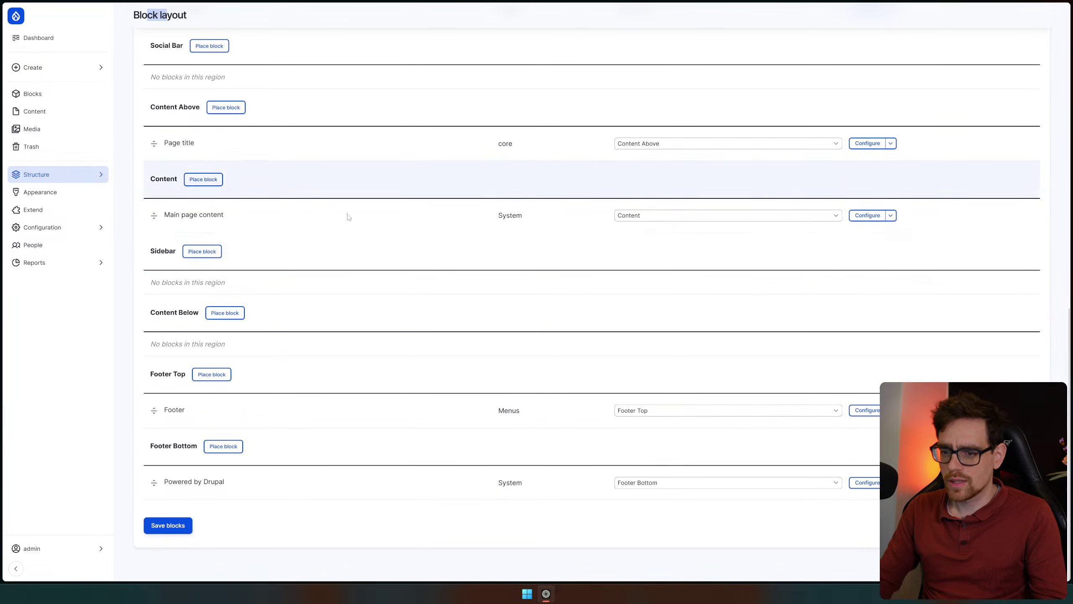
scroll(355, 292, "up", 20)
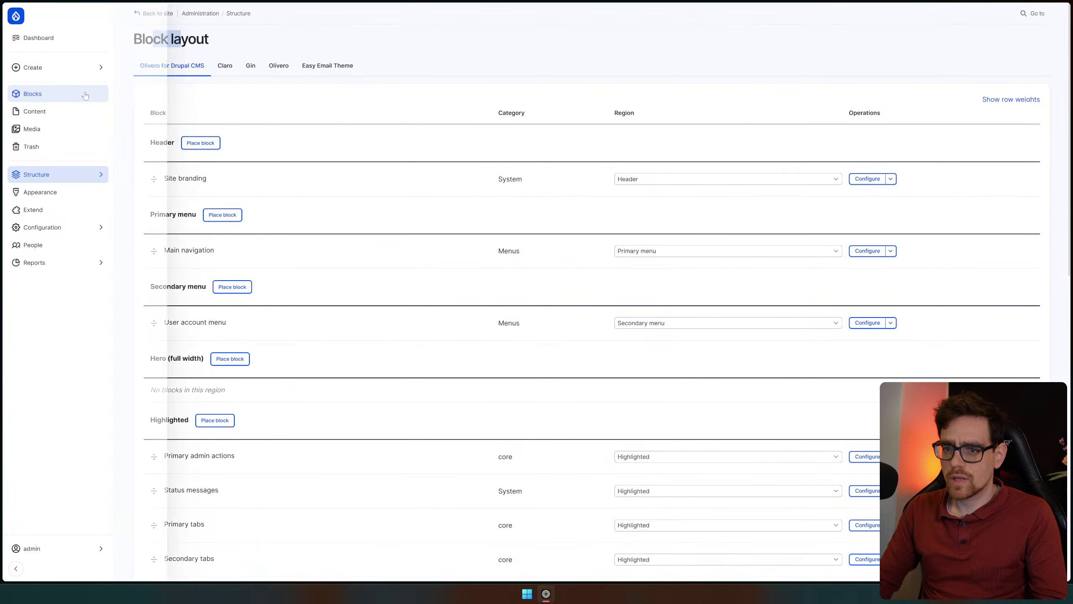
Compare the Claro, Gin, Olivero and Easy Email block layouts, then open Block types
left_click(225, 67)
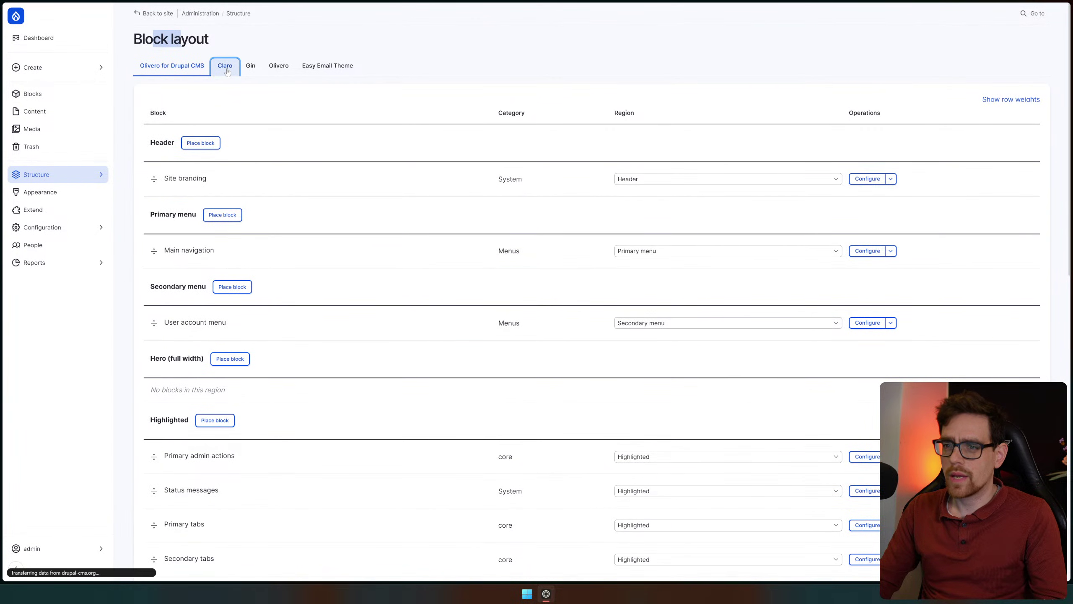
left_click(261, 69)
left_click(272, 71)
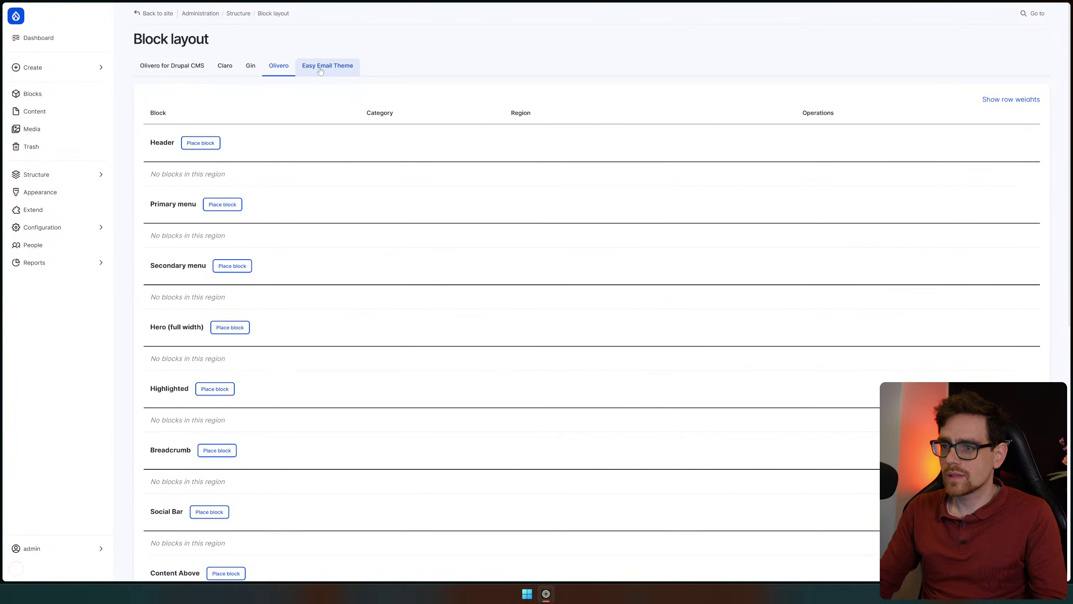
left_click(320, 70)
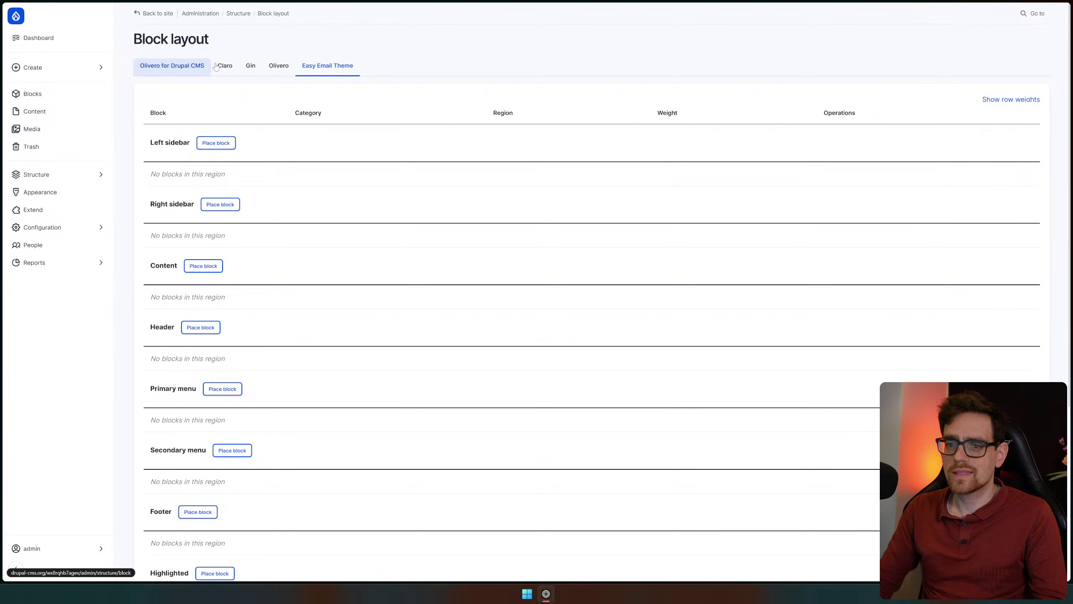
left_click(89, 175)
left_click(140, 59)
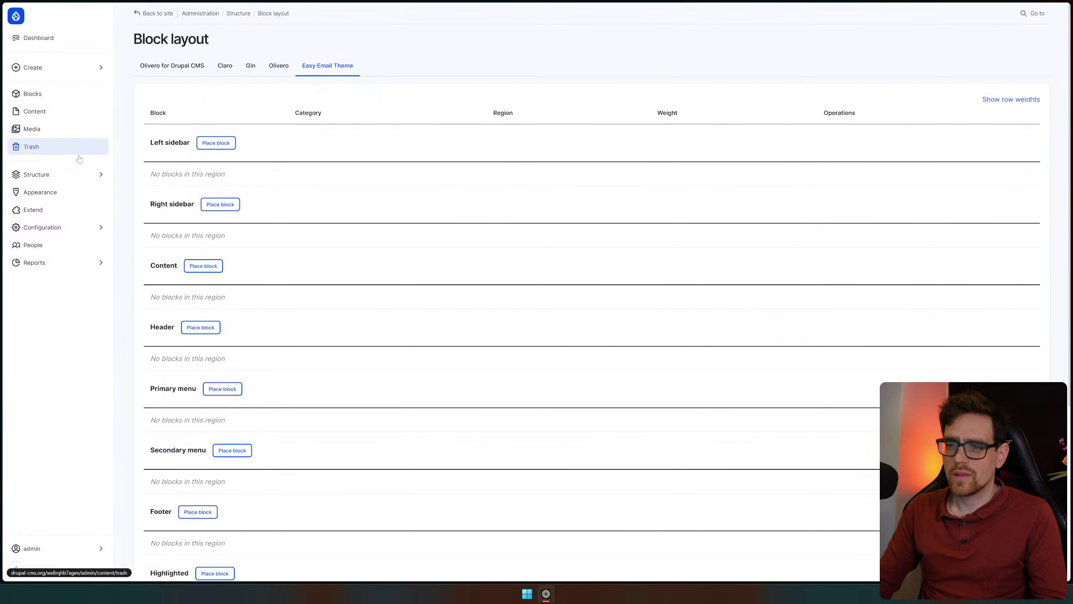
Review the Blog post fields, then return to the Olivero block layout
left_click(70, 175)
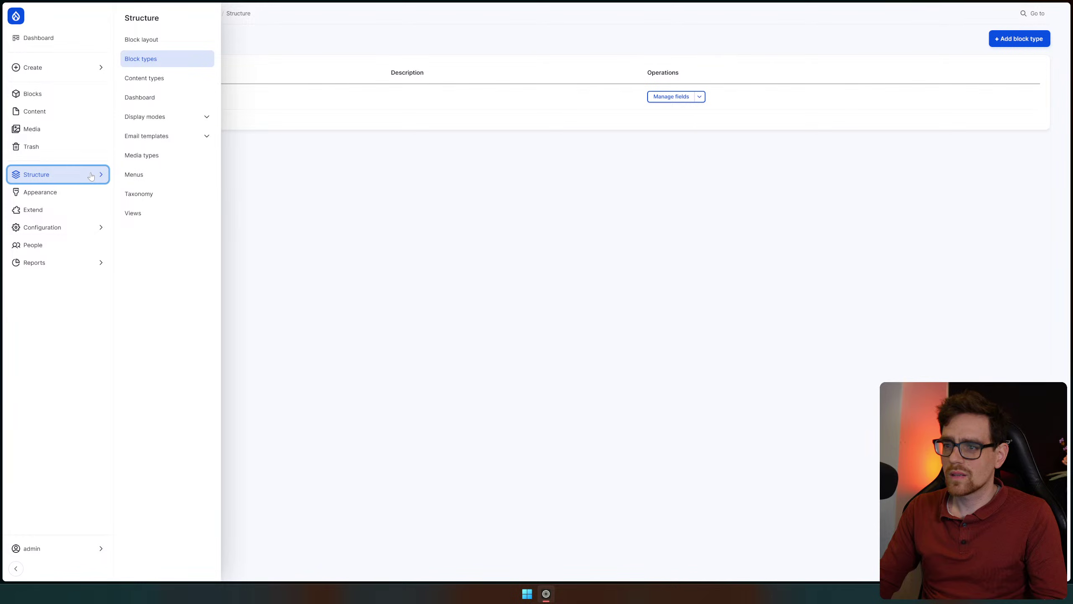
left_click(147, 80)
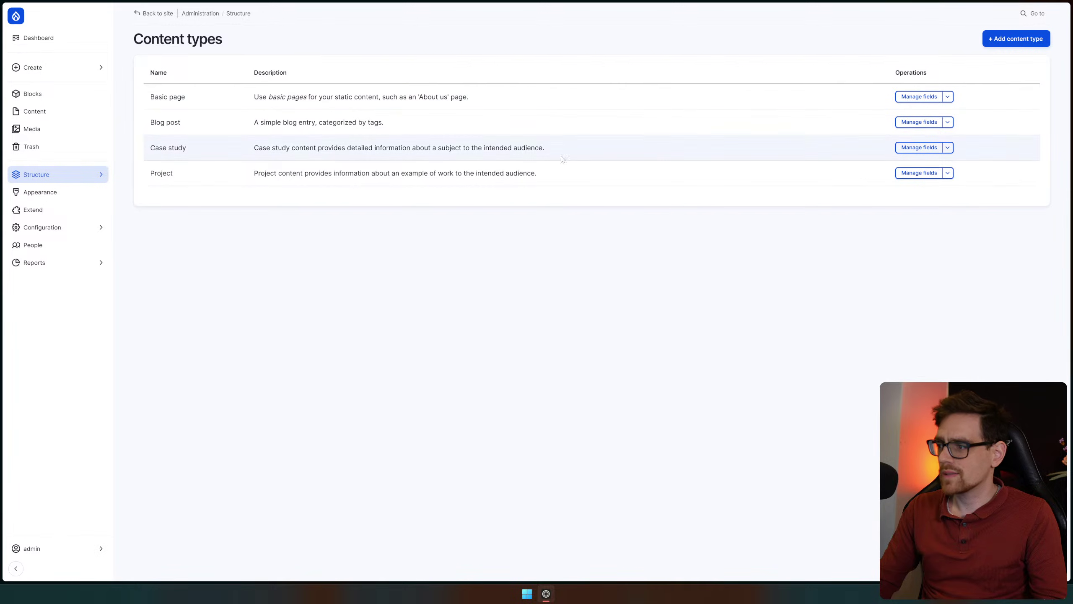
left_click(914, 123)
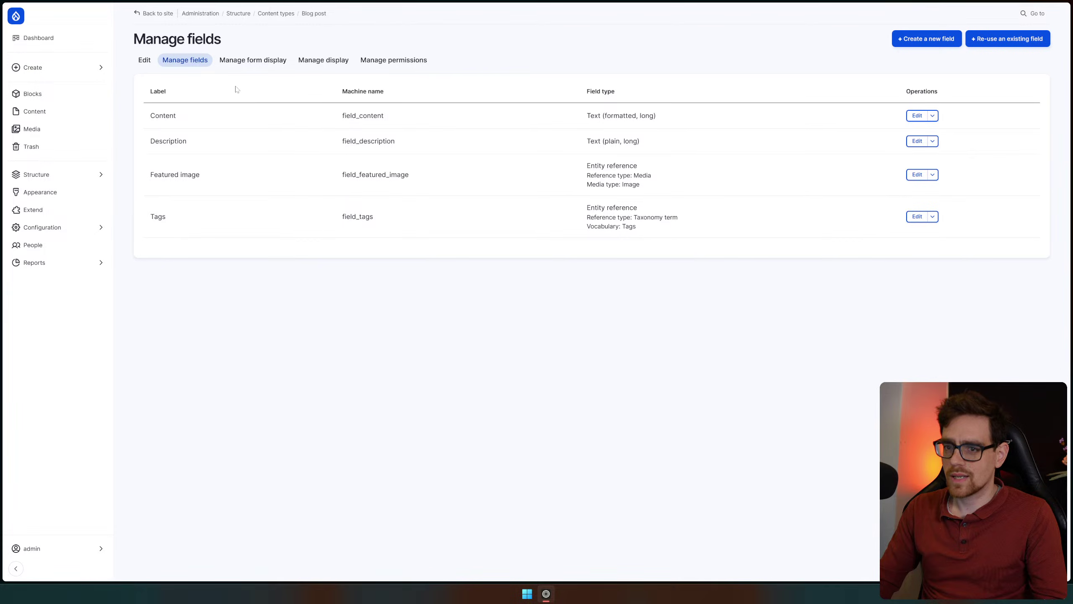
left_click(62, 180)
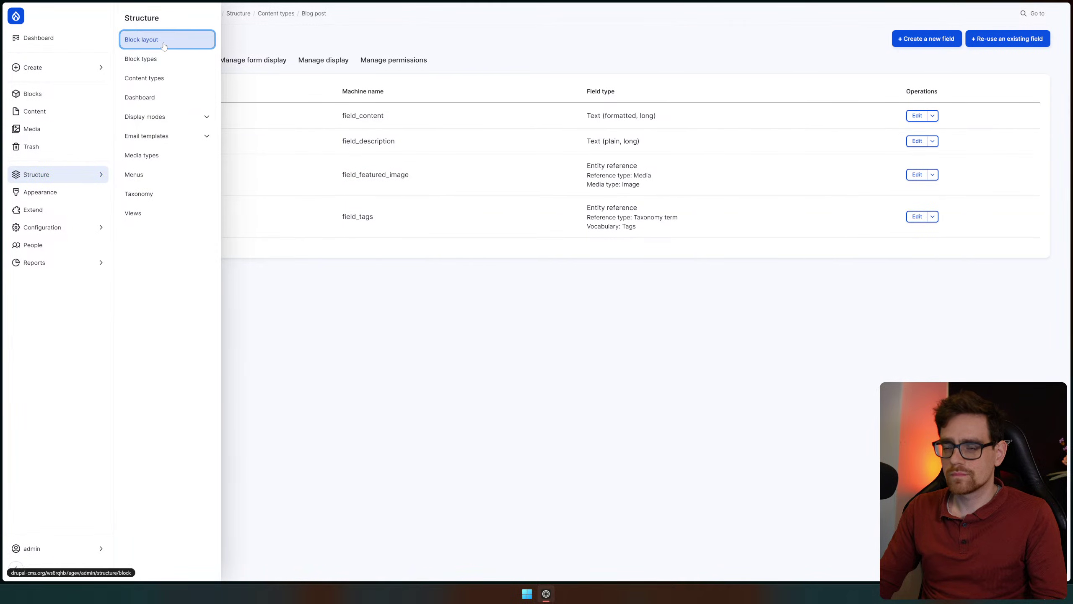
left_click(141, 39)
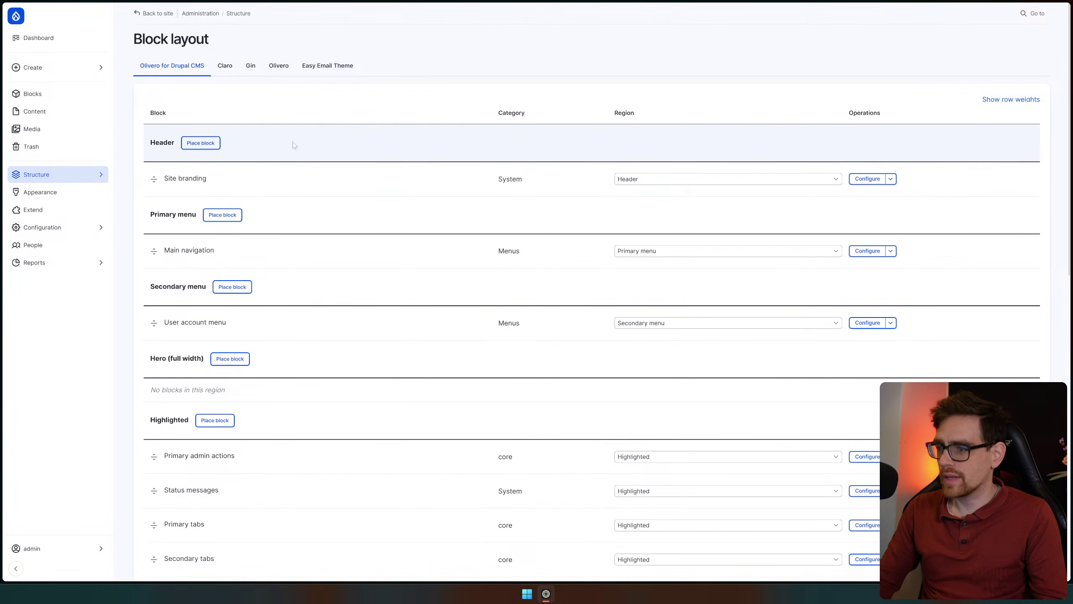
left_click(200, 143)
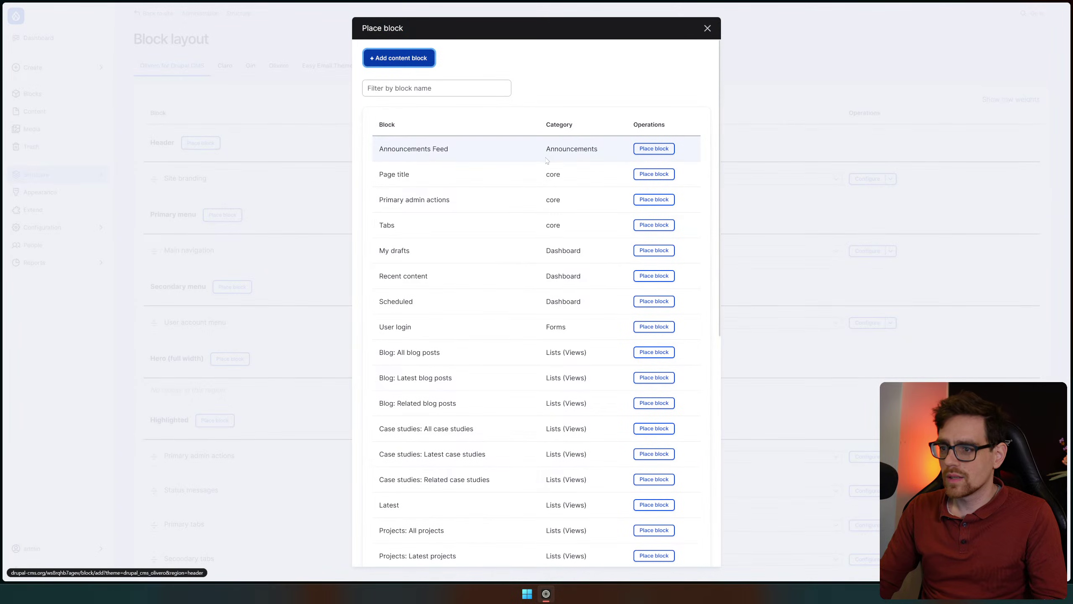
left_click(668, 179)
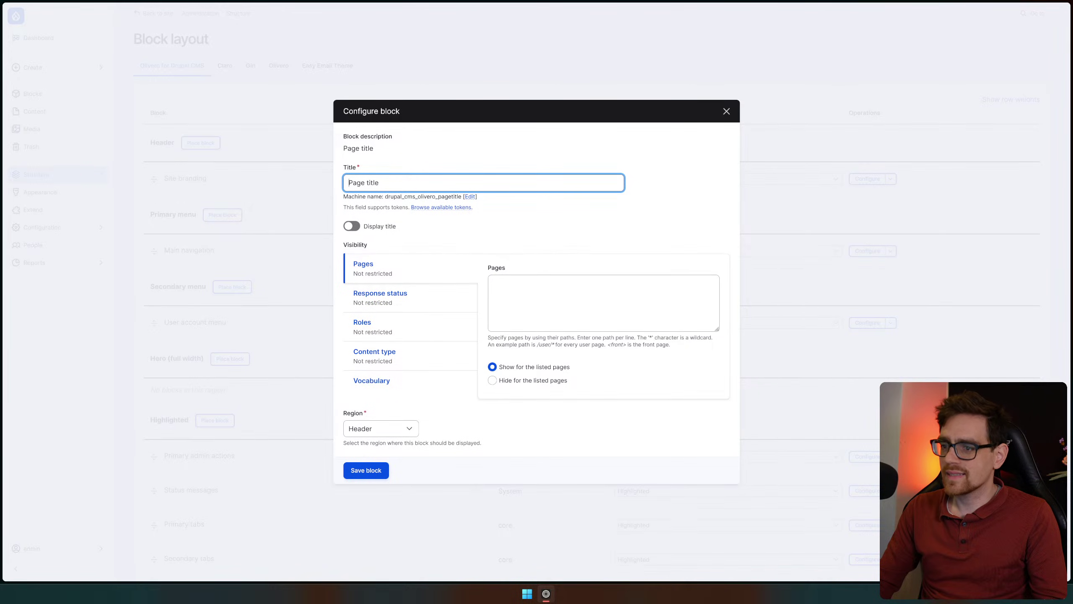
left_click_drag(385, 196, 451, 196)
left_click(500, 218)
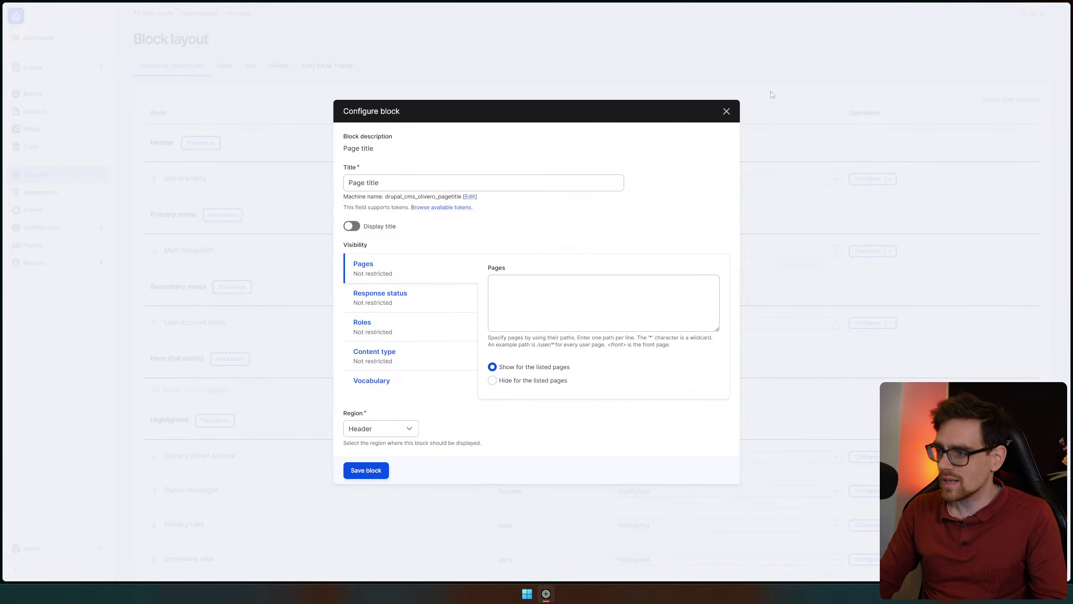
left_click(728, 112)
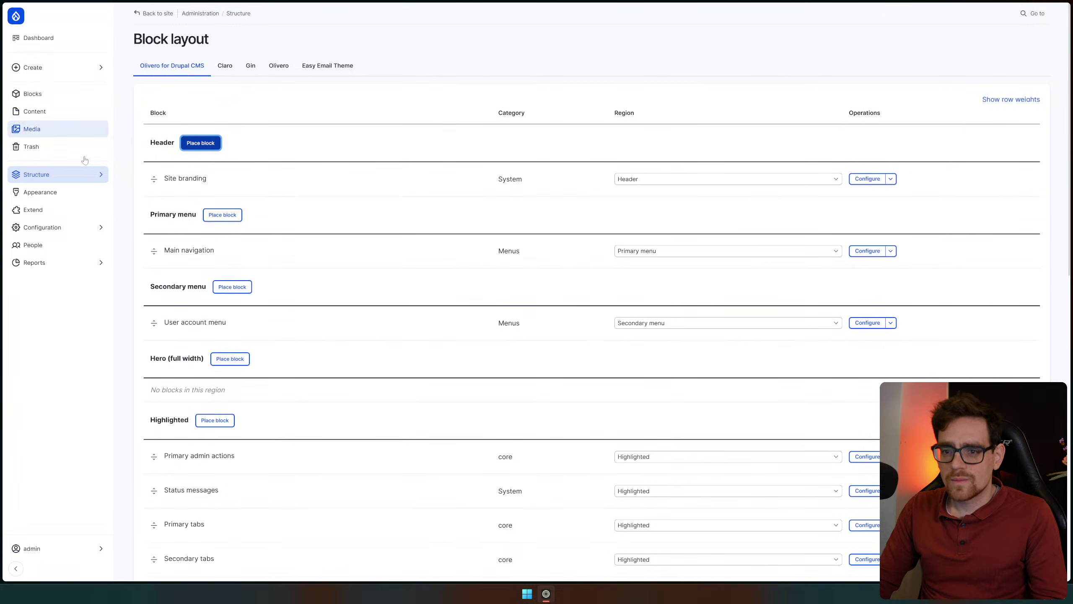
mouse_move(84, 176)
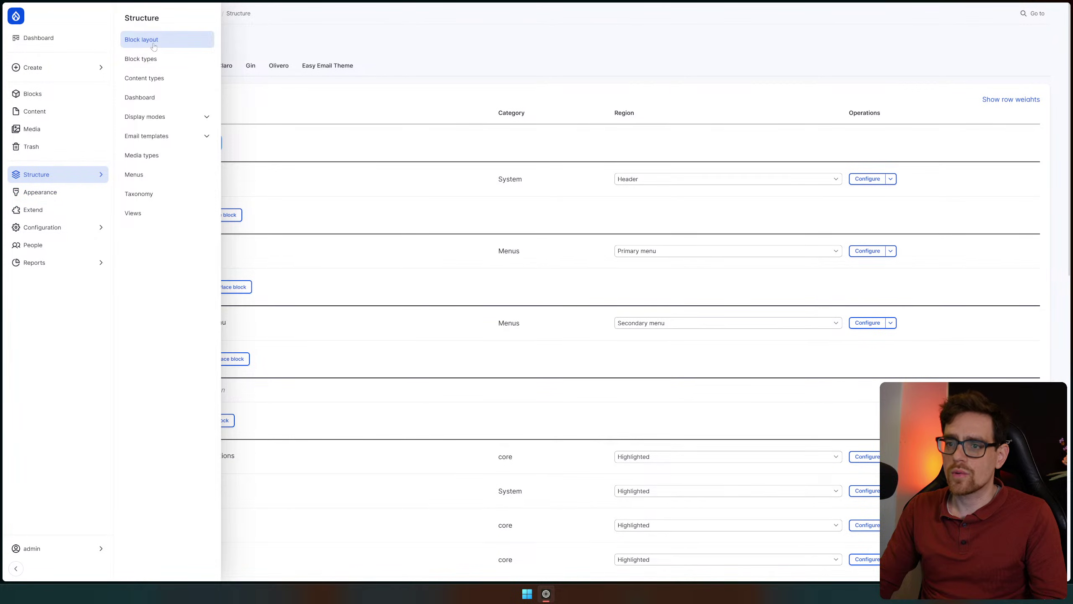
Review the Basic page fields, then open the empty Content blocks library
left_click(164, 84)
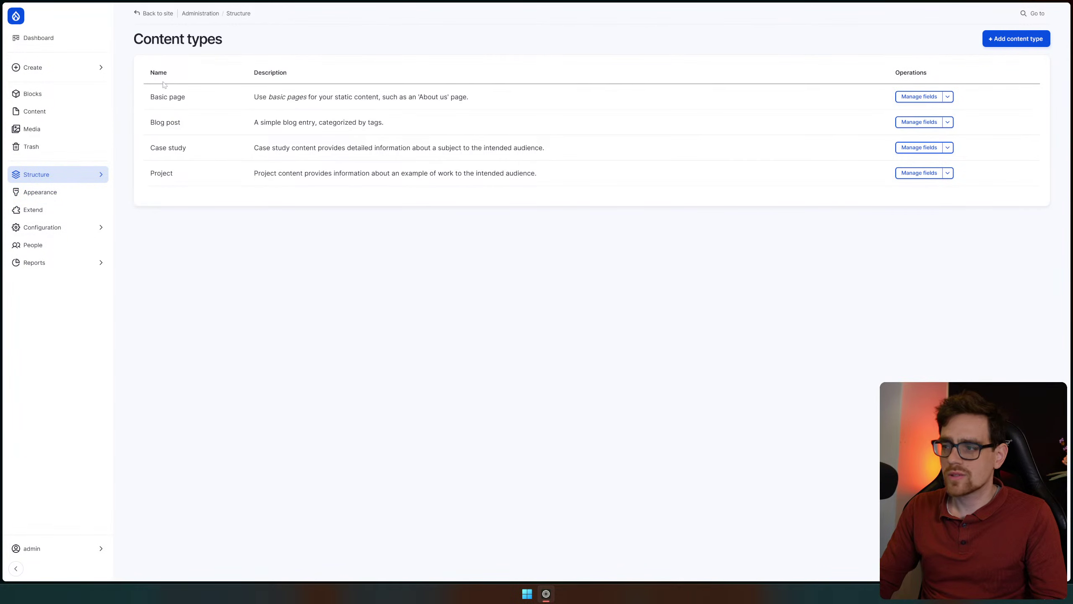
left_click(912, 98)
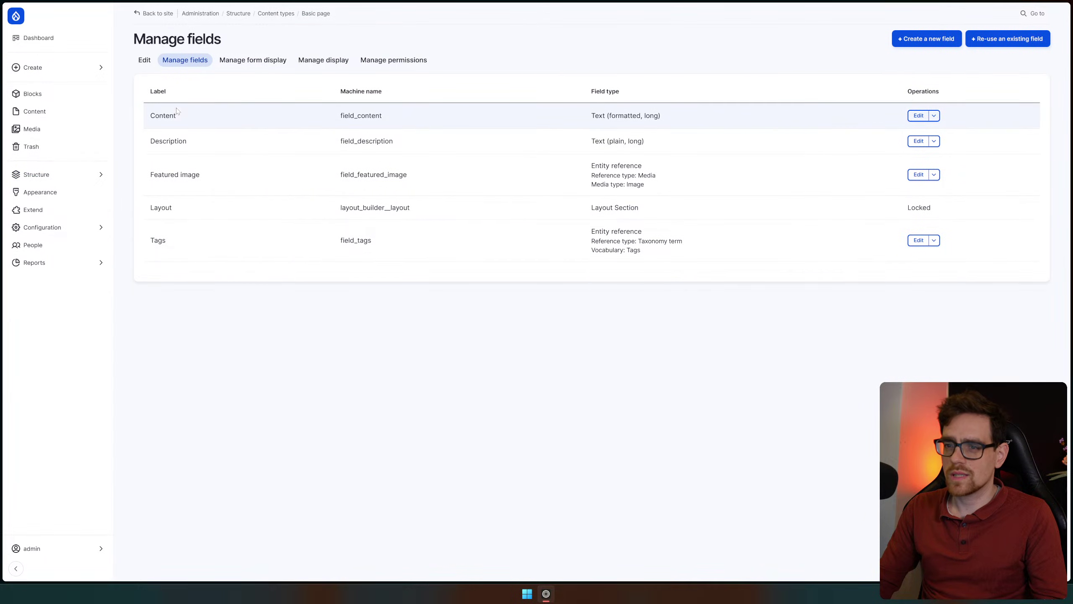
left_click(59, 94)
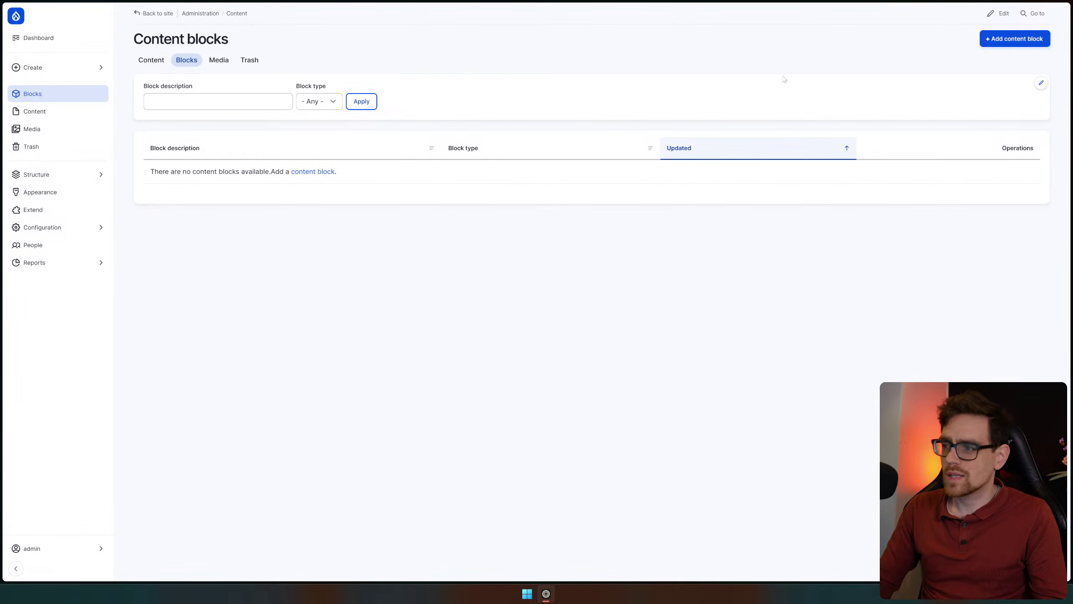
left_click(1000, 41)
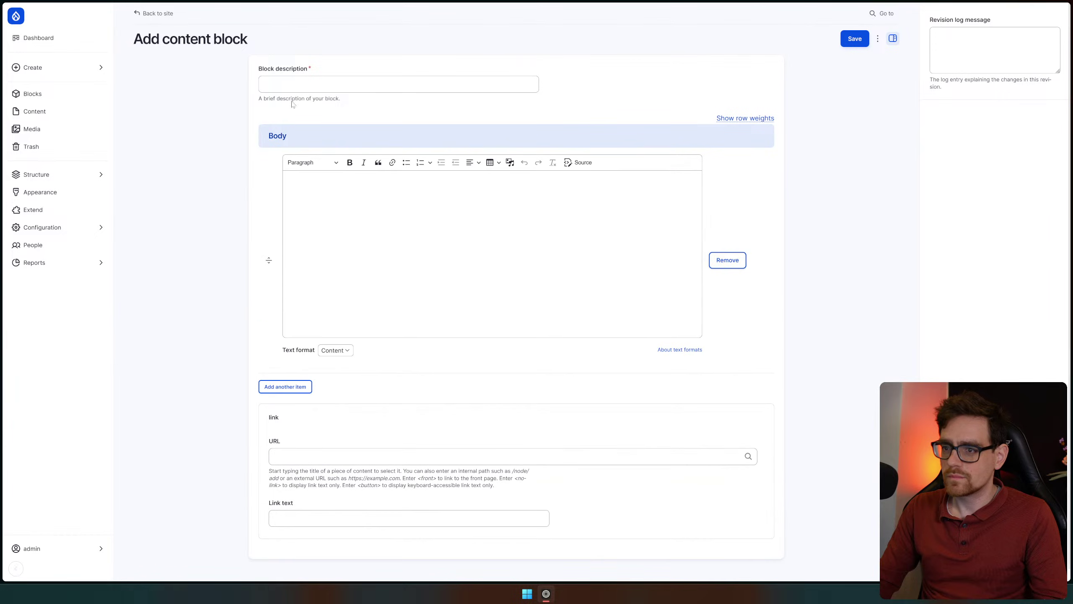
type("Anotyh")
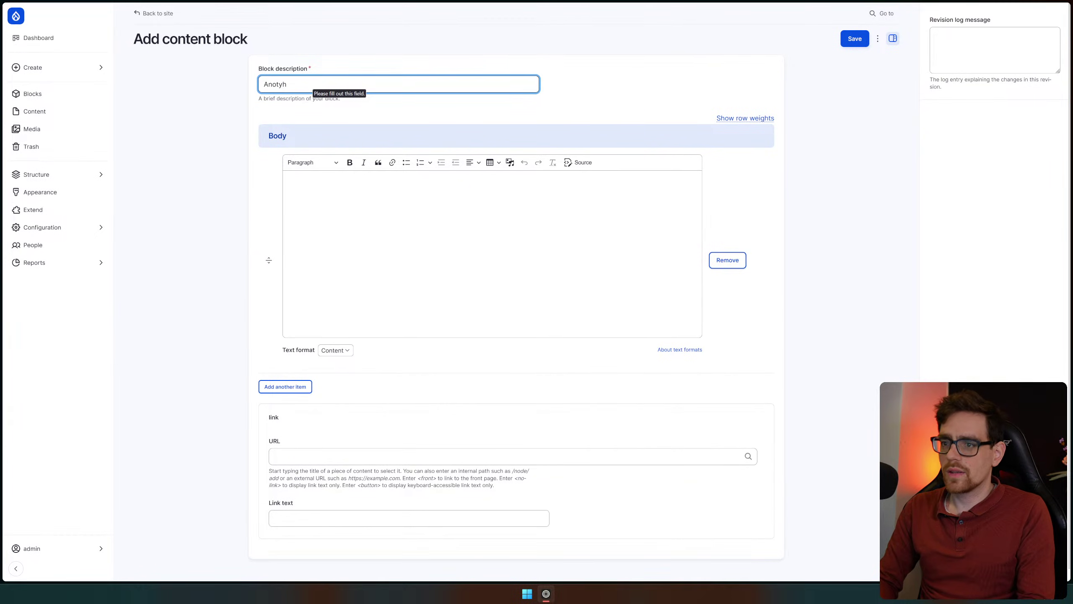
key("BackSpace")
key("BackSpace")
type("her one")
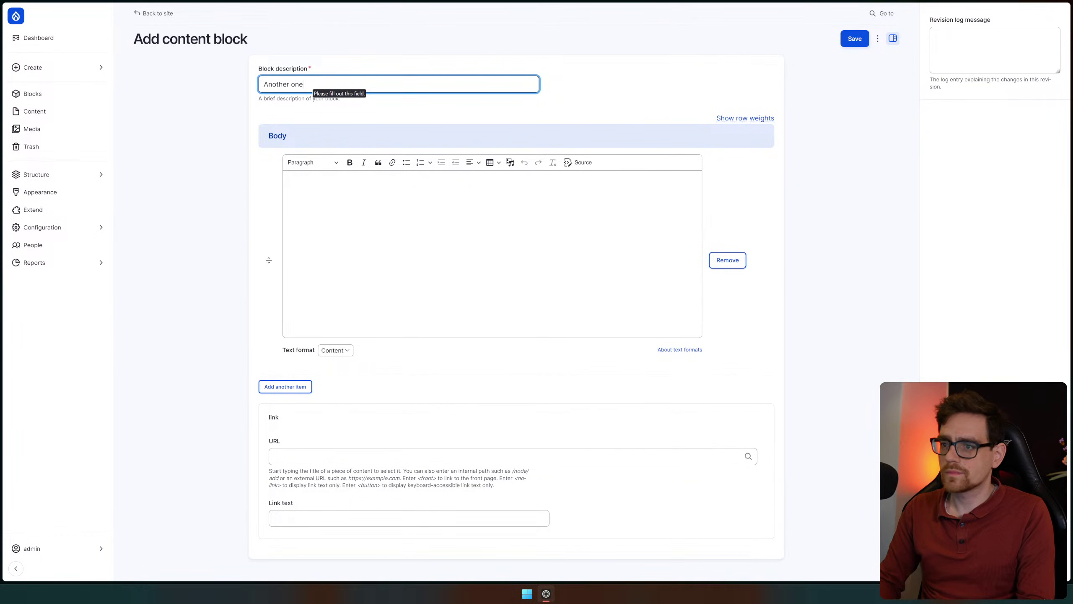
left_click(360, 211)
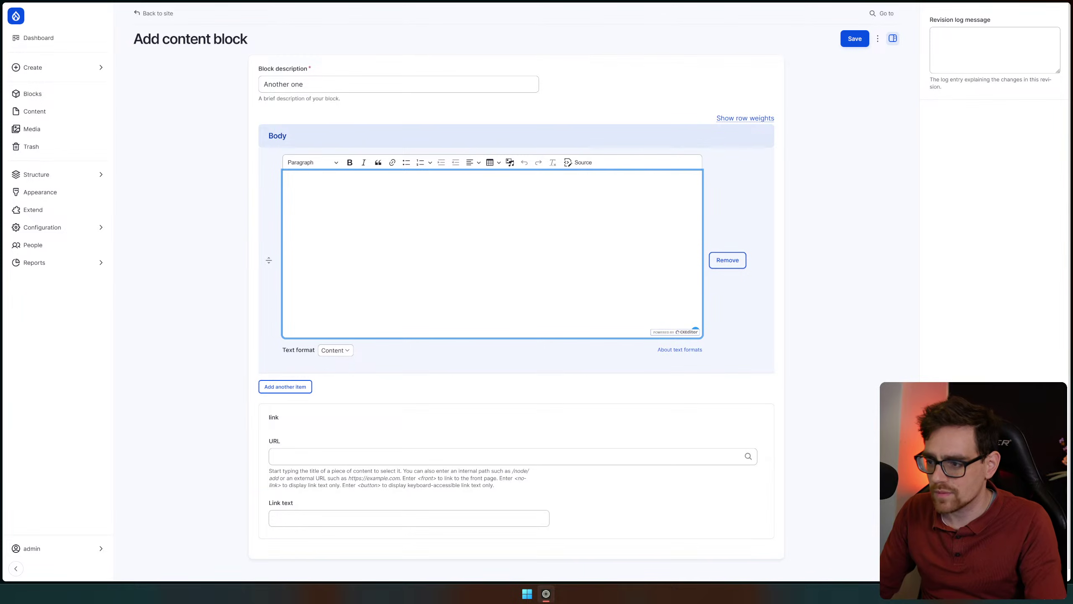
left_click(336, 350)
key("Escape")
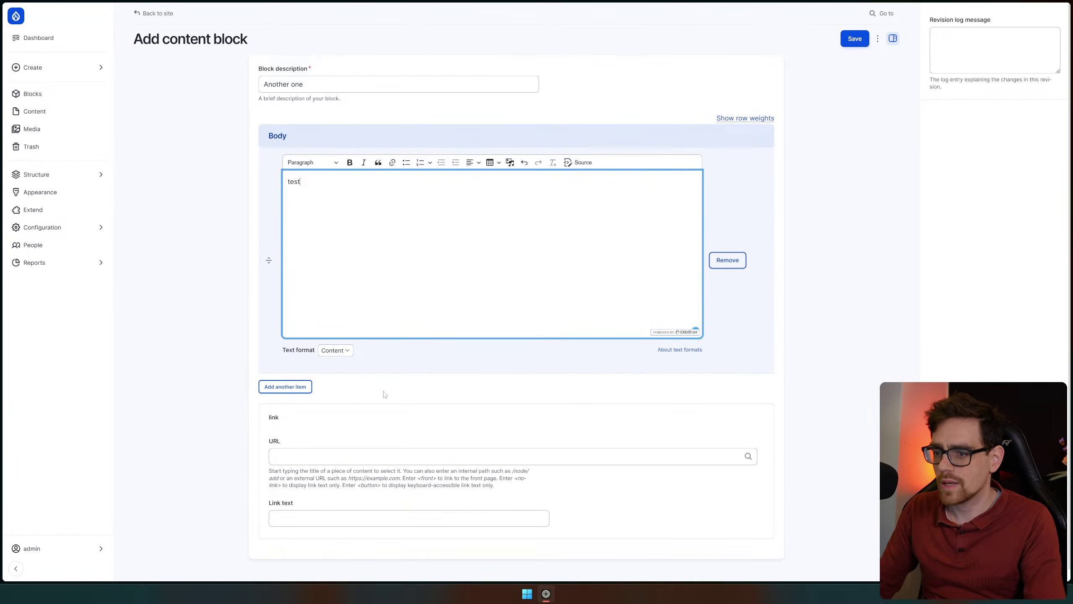
left_click(336, 350)
left_click(479, 432)
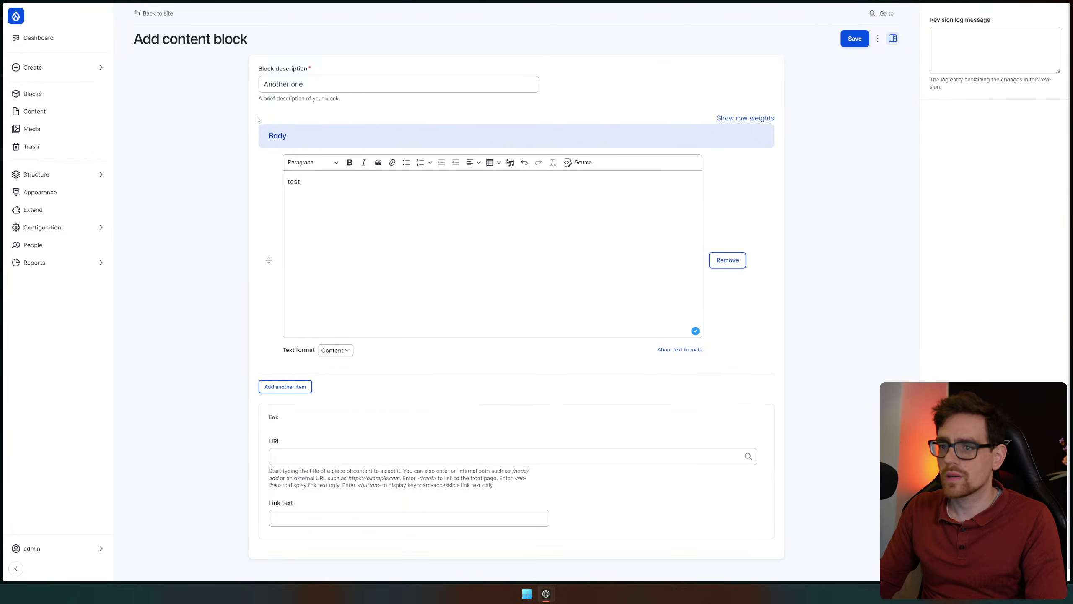
left_click_drag(129, 45, 350, 47)
left_click(180, 136)
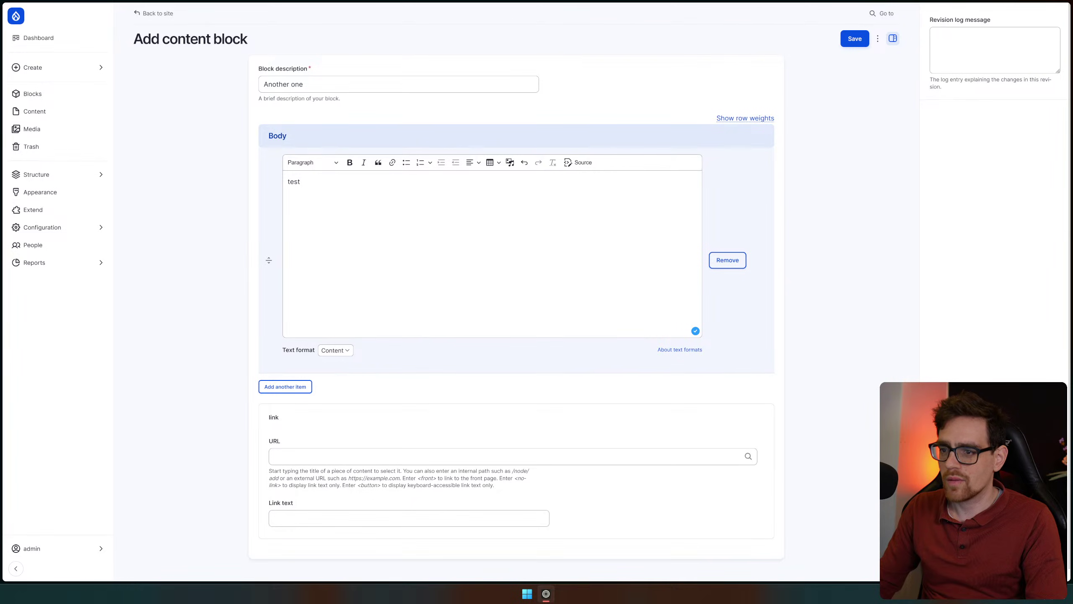
key("alt+Left")
left_click(152, 60)
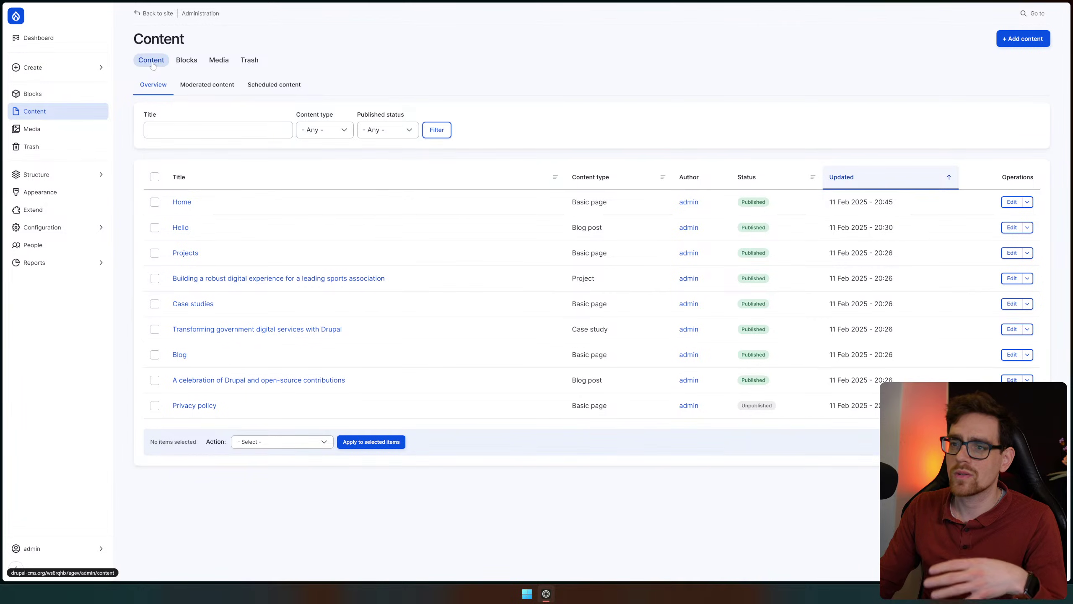
Preview the Add content block form without saving, then return to the Blocks list
left_click(186, 61)
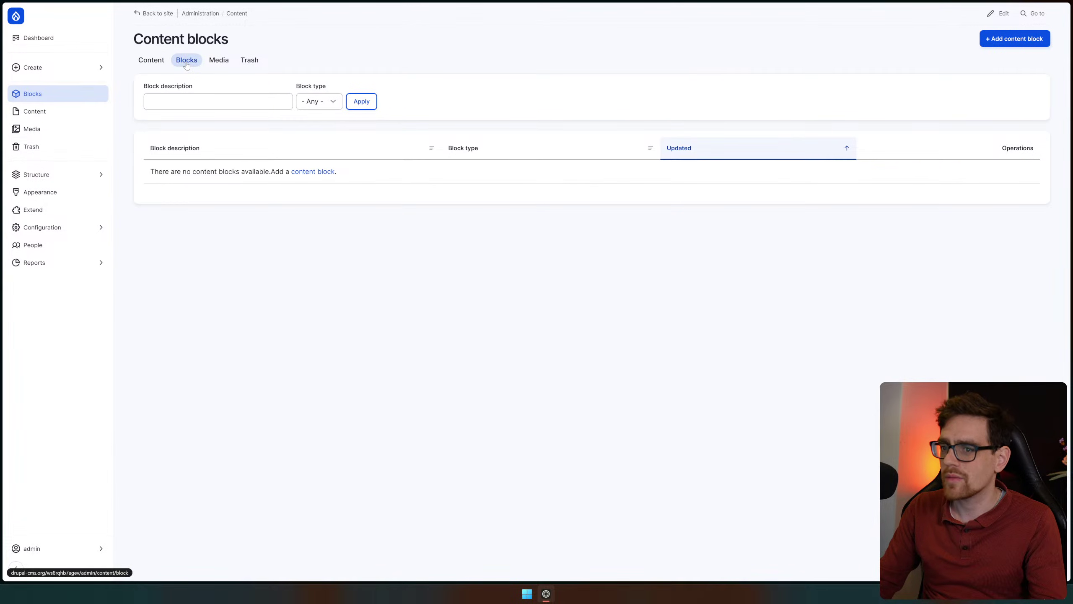
left_click(311, 171)
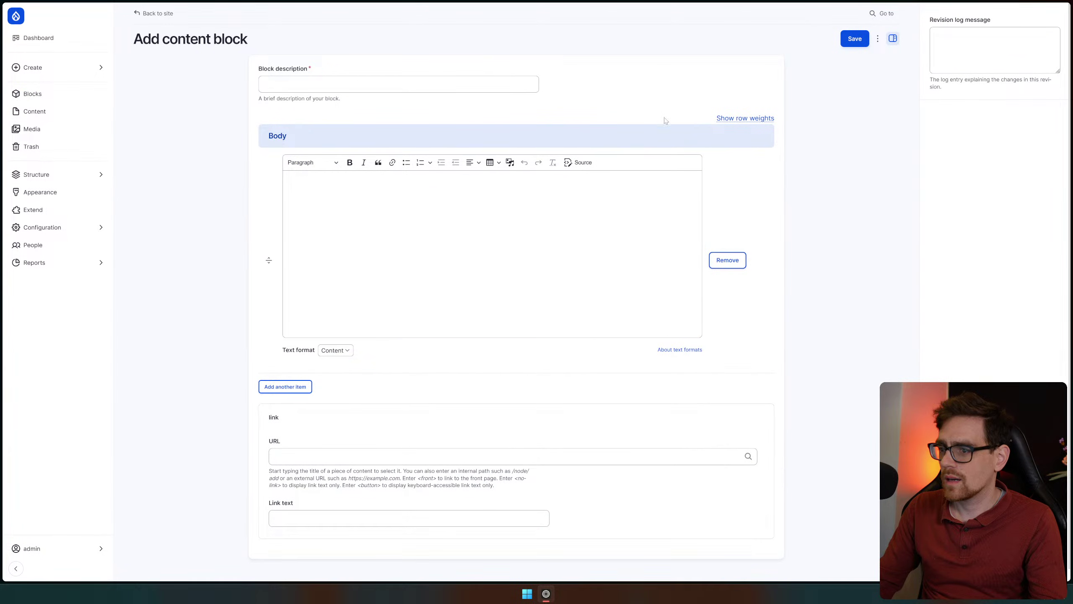
left_click(406, 240)
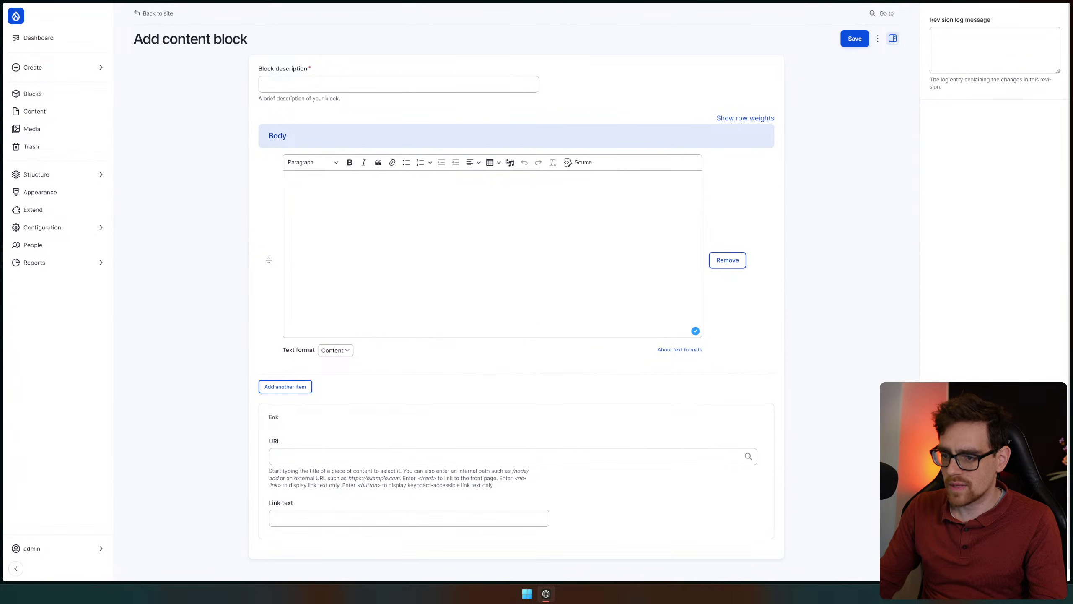
left_click(877, 38)
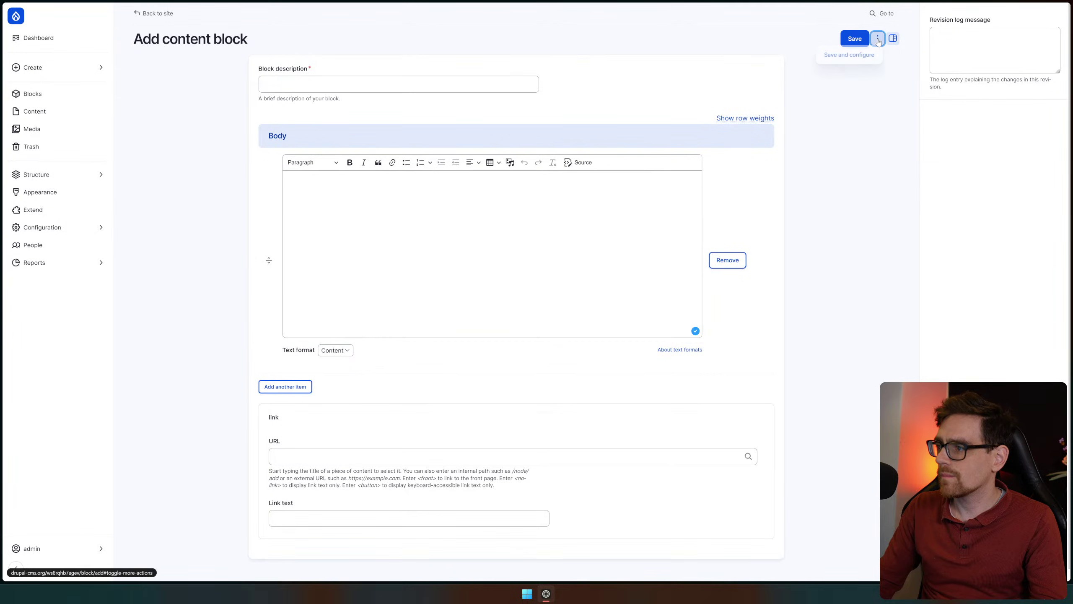
left_click(56, 68)
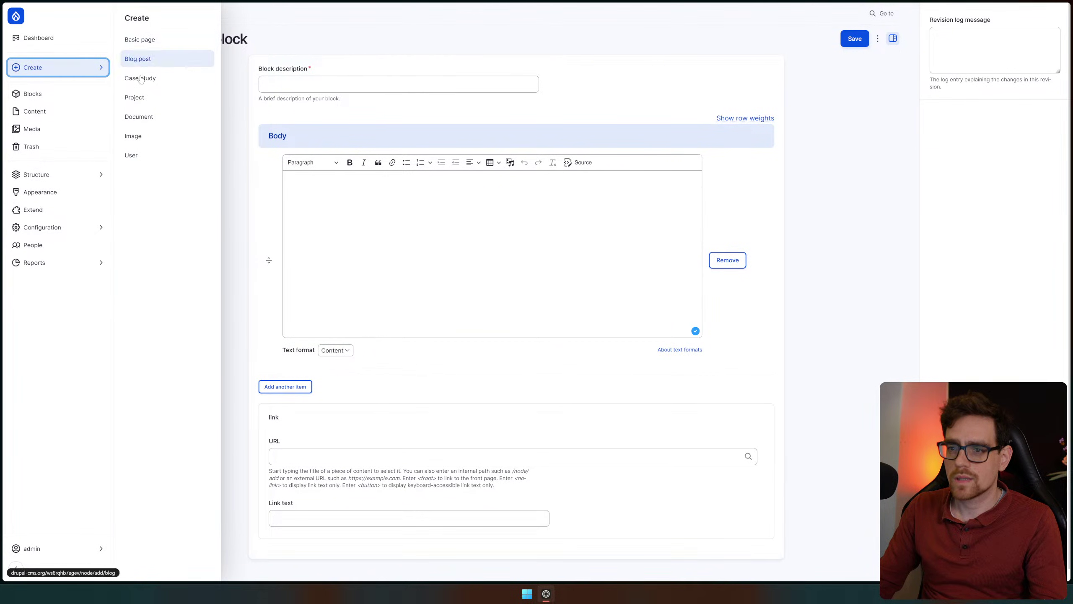
left_click(55, 91)
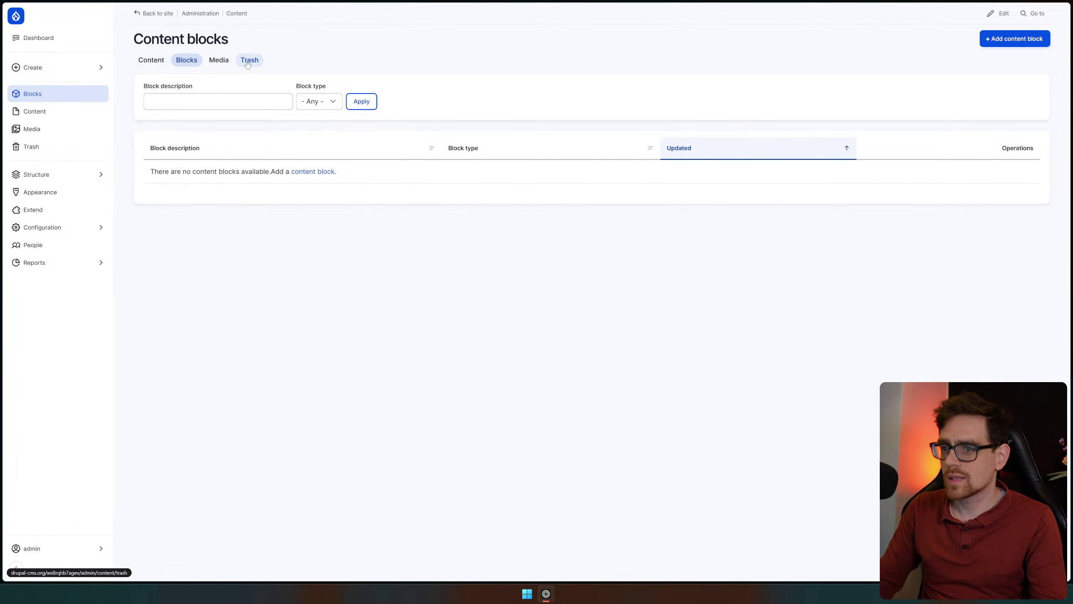
Check the Trash, which holds one deleted blog post, then reopen Block layout
left_click(191, 62)
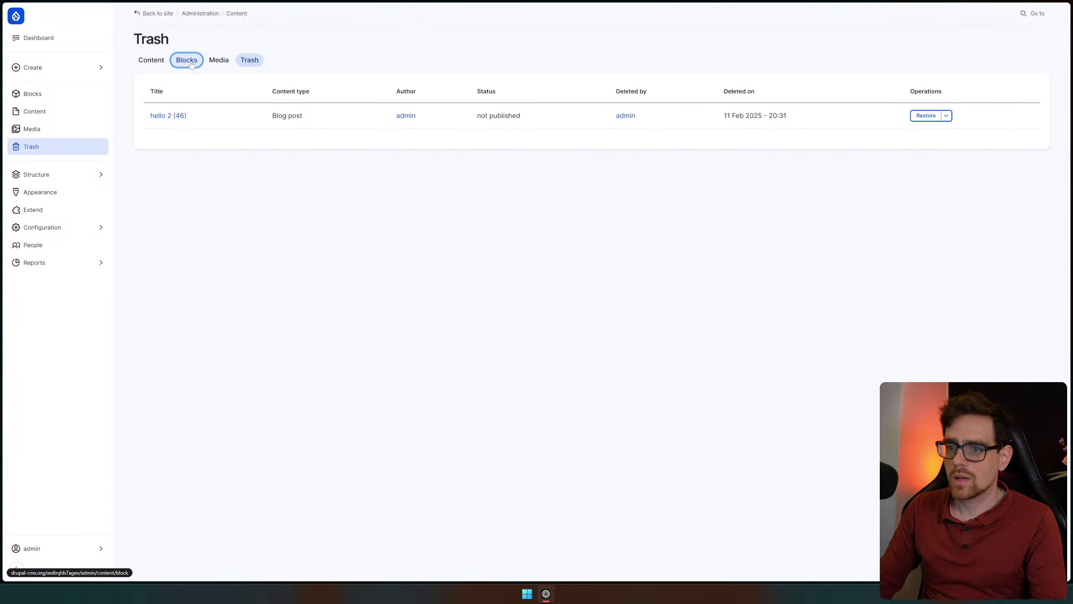
left_click_drag(159, 173, 276, 182)
left_click(904, 187)
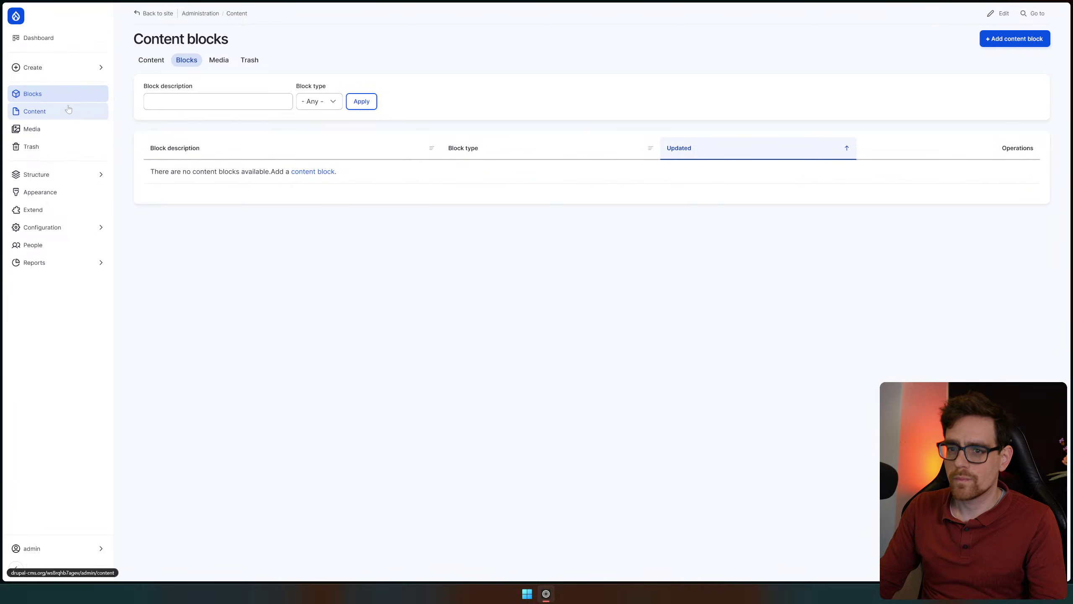
left_click(1001, 14)
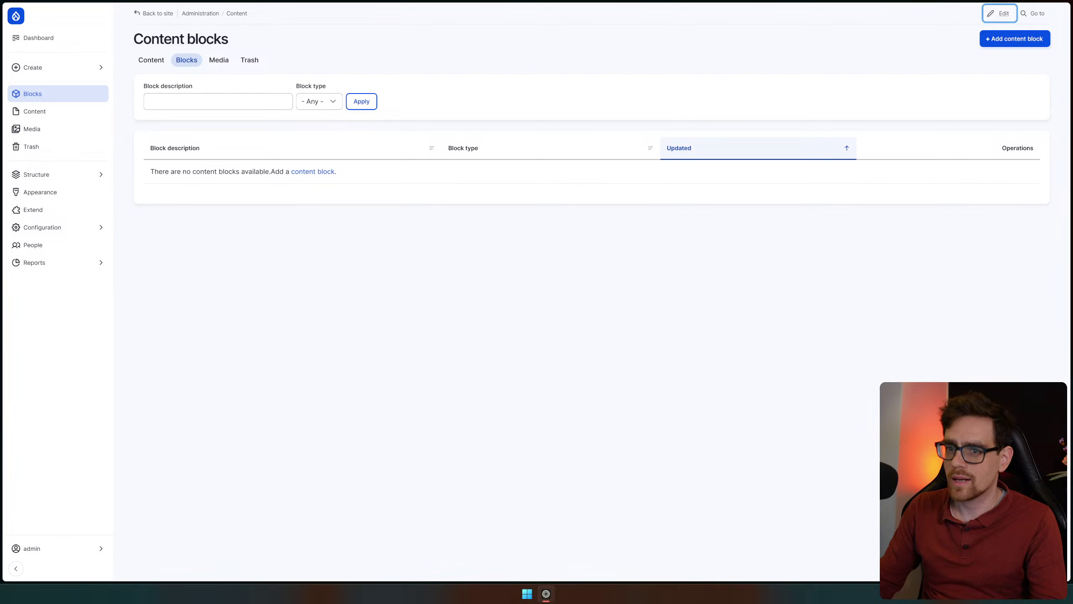
left_click(47, 174)
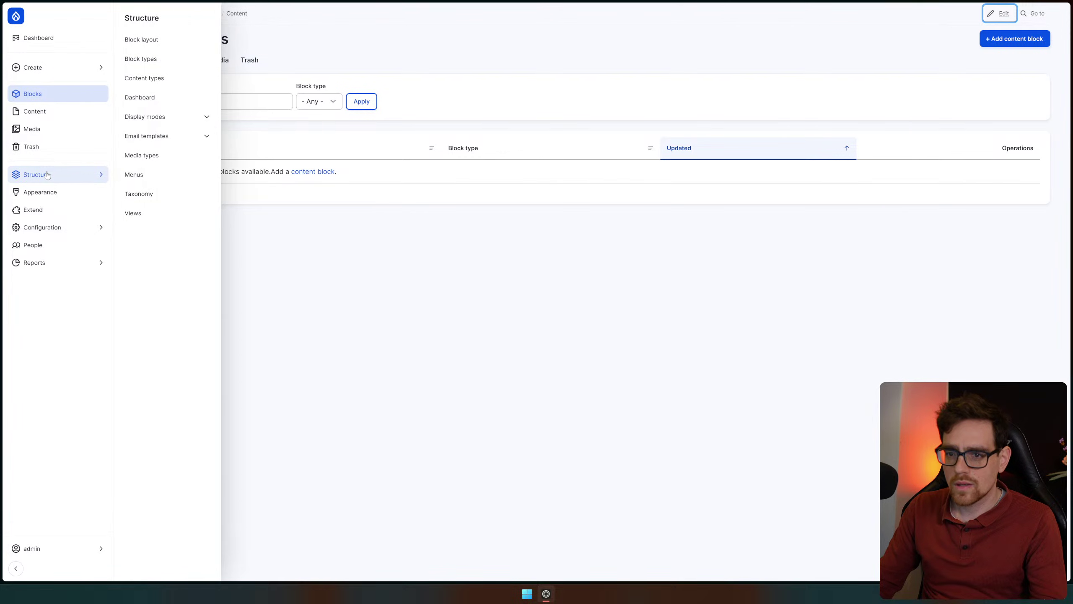
left_click(141, 39)
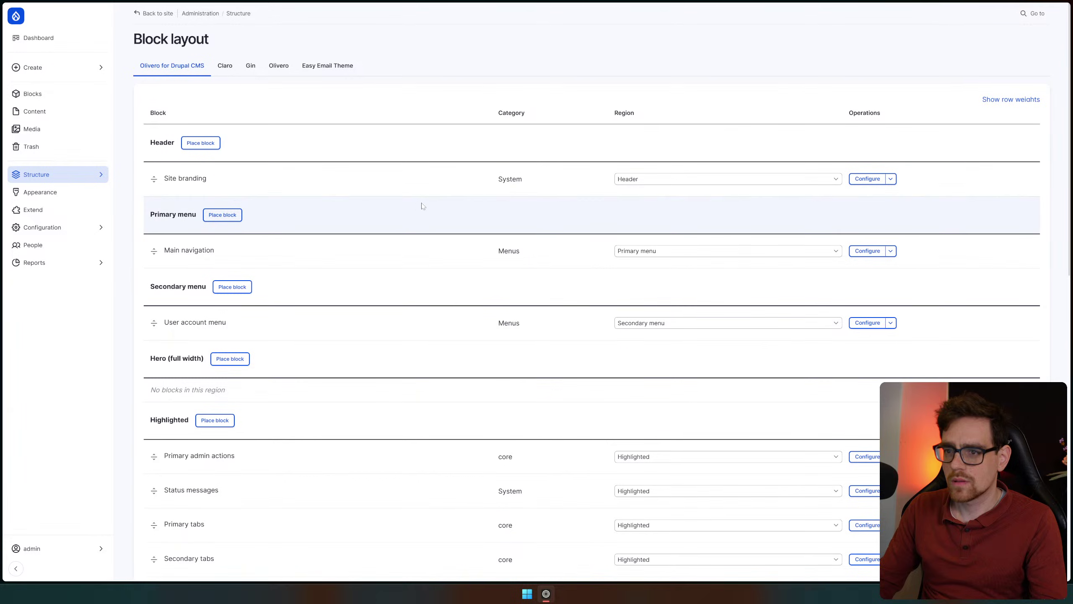
Open the Case study content type's Create a new field form
scroll(439, 198, "down", 8)
scroll(438, 198, "down", 2)
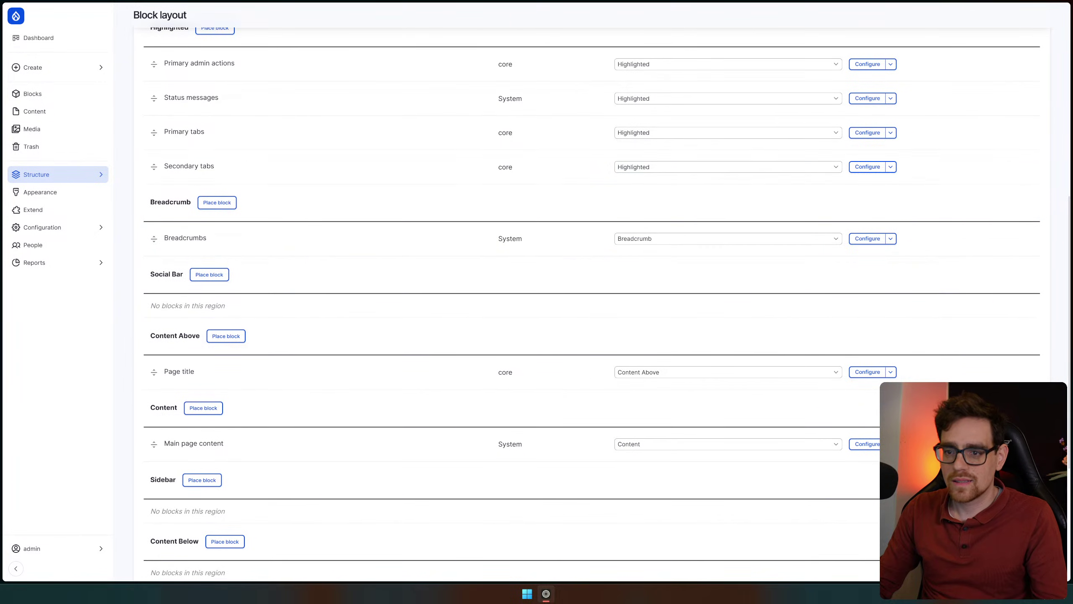
left_click(78, 182)
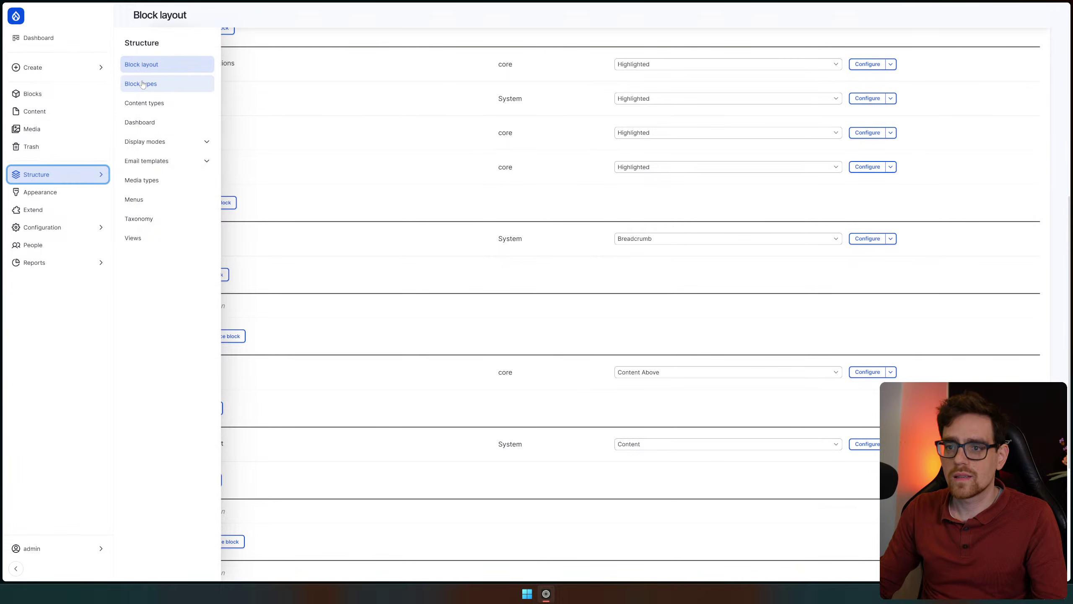
left_click(187, 105)
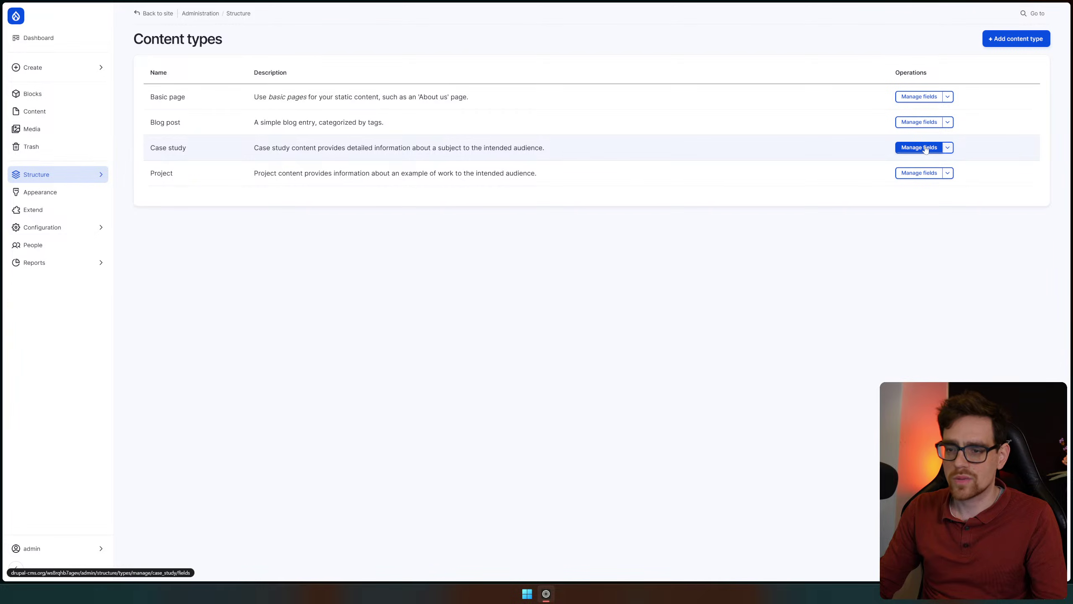
left_click(919, 147)
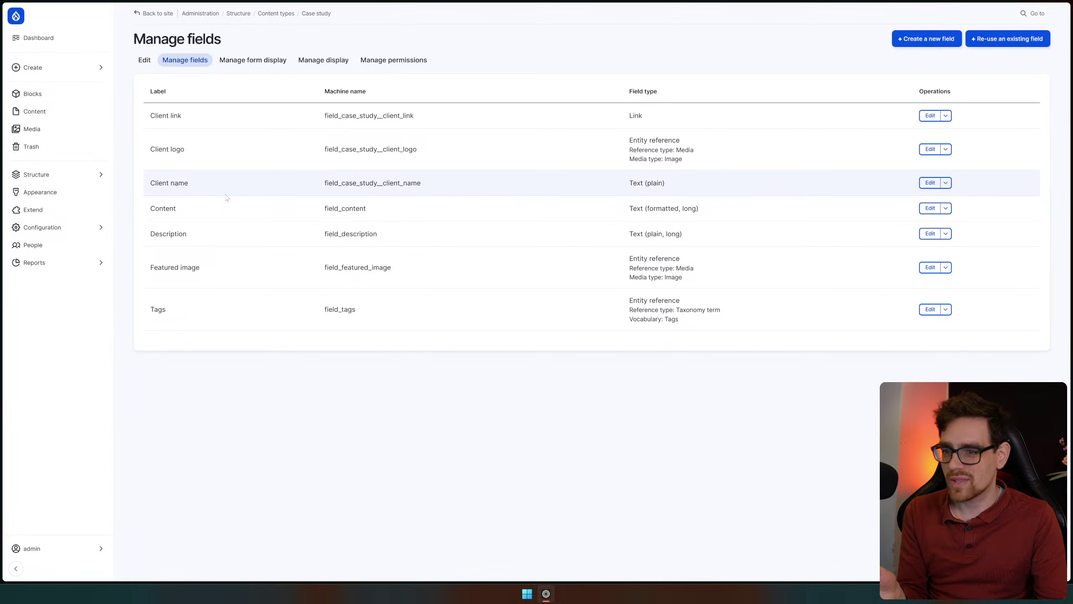
left_click(932, 37)
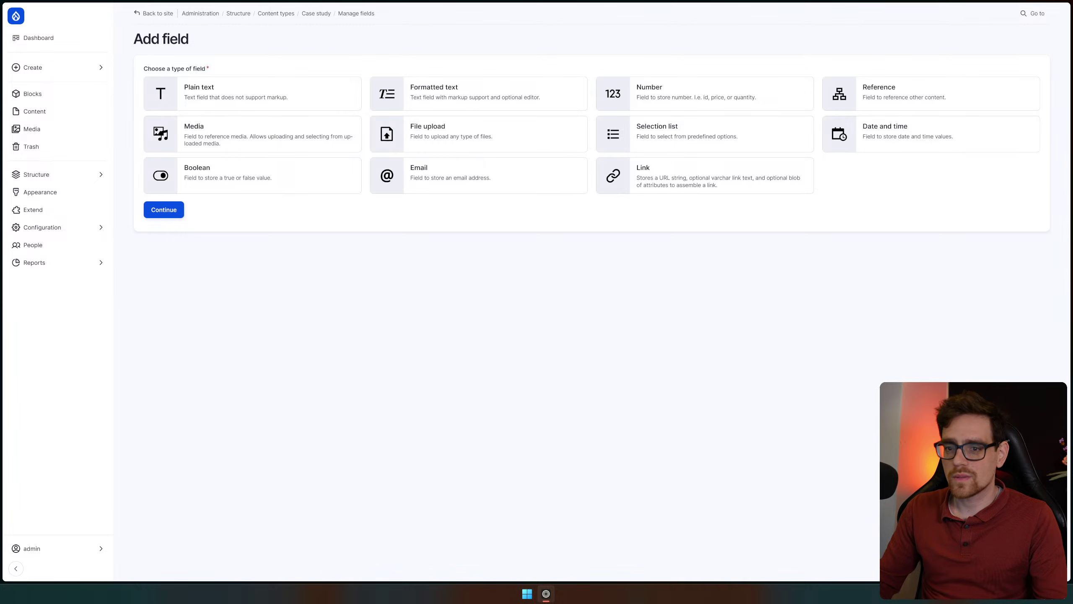
Inspect Main page content's region and settings on Block layout, leaving it in Content
mouse_move(47, 174)
left_click(136, 41)
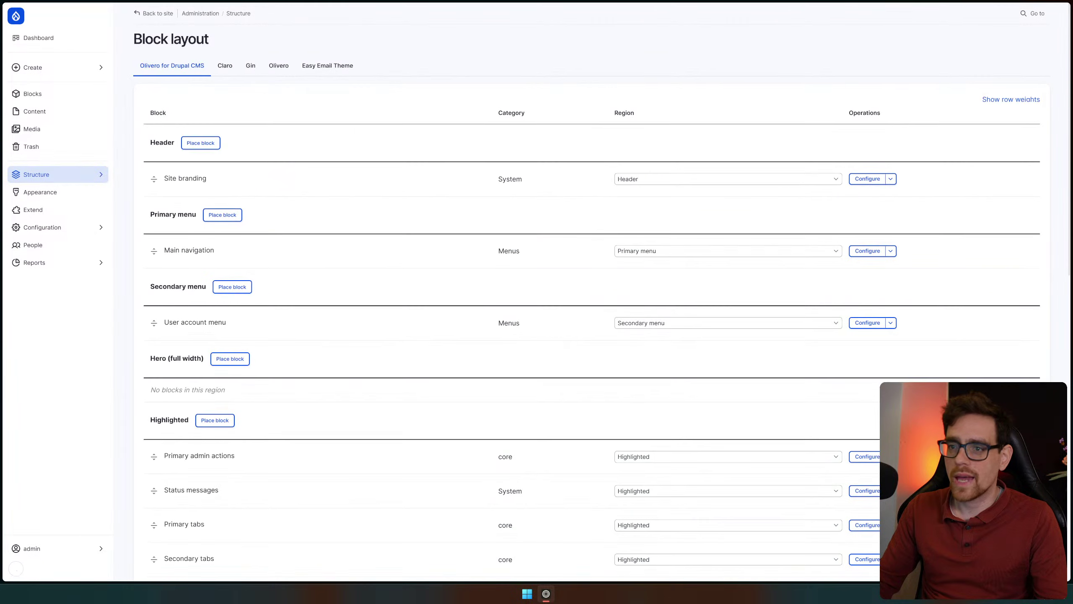
scroll(264, 172, "down", 10)
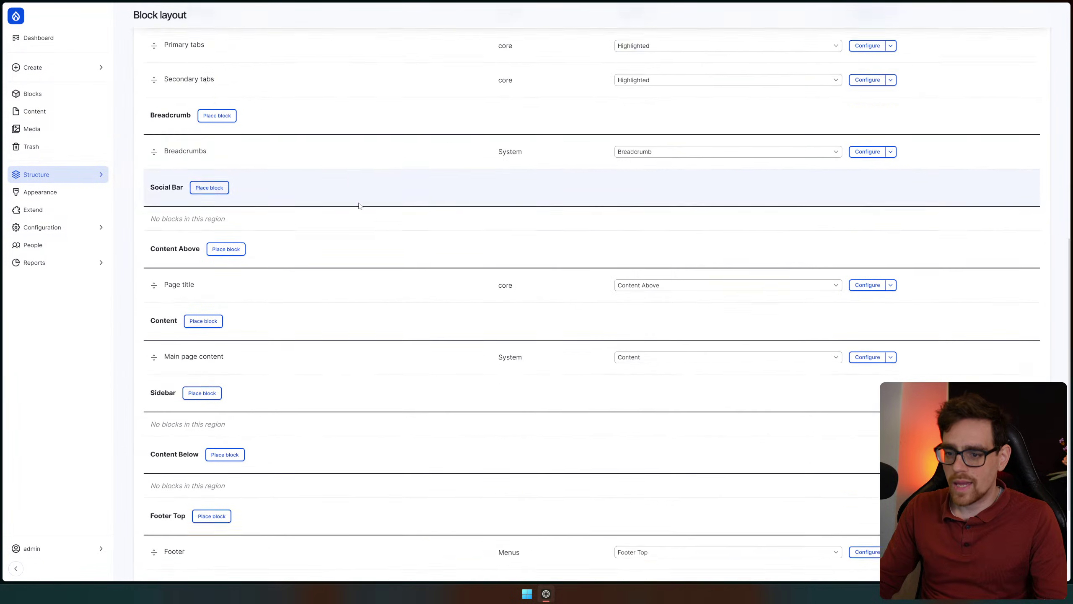
left_click(755, 215)
left_click(267, 195)
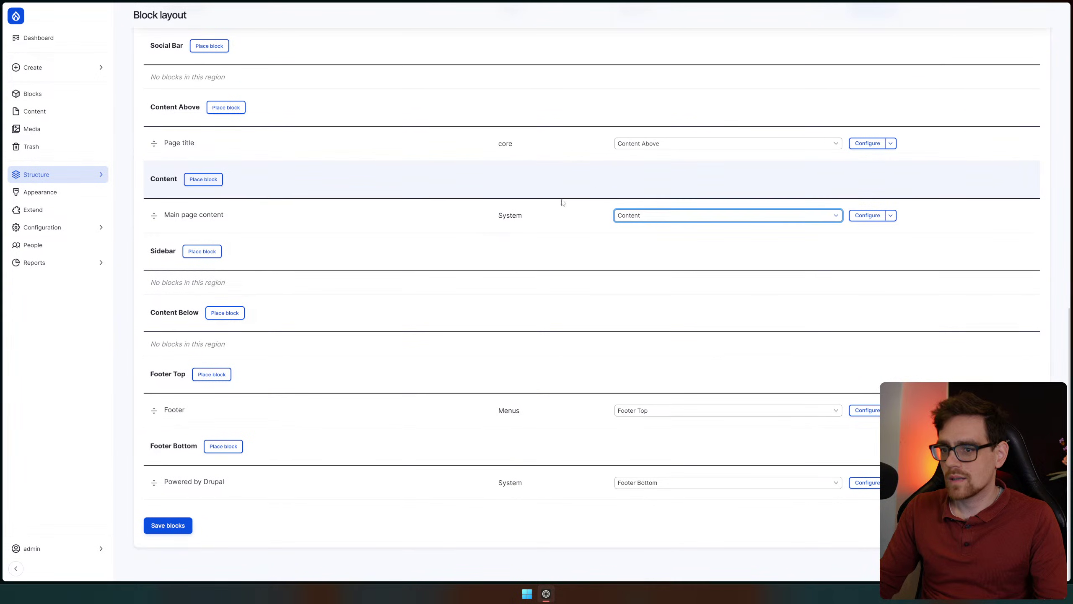
left_click(864, 216)
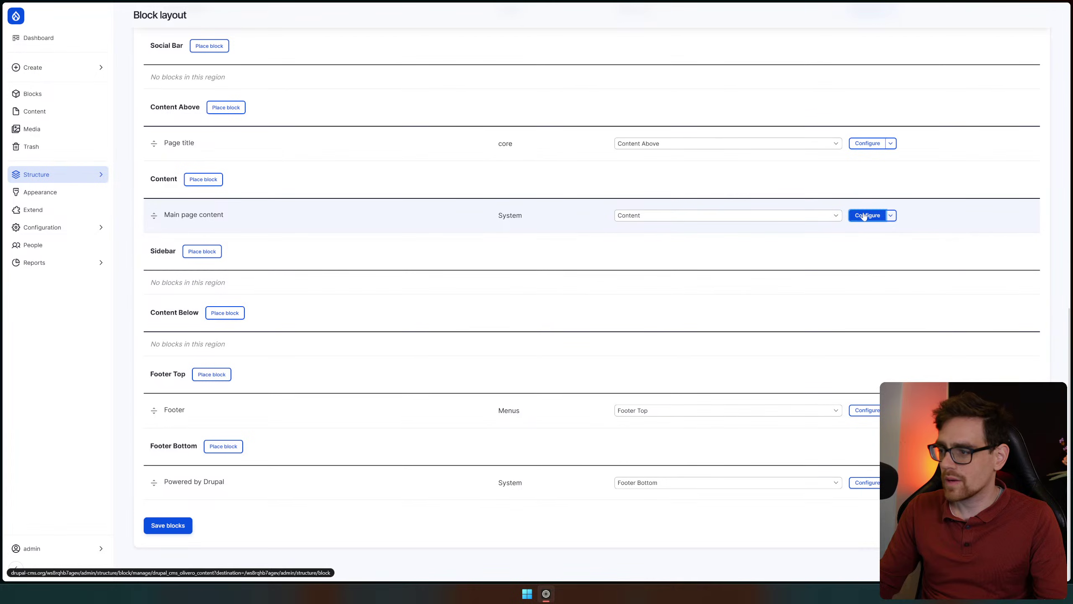
left_click(864, 216)
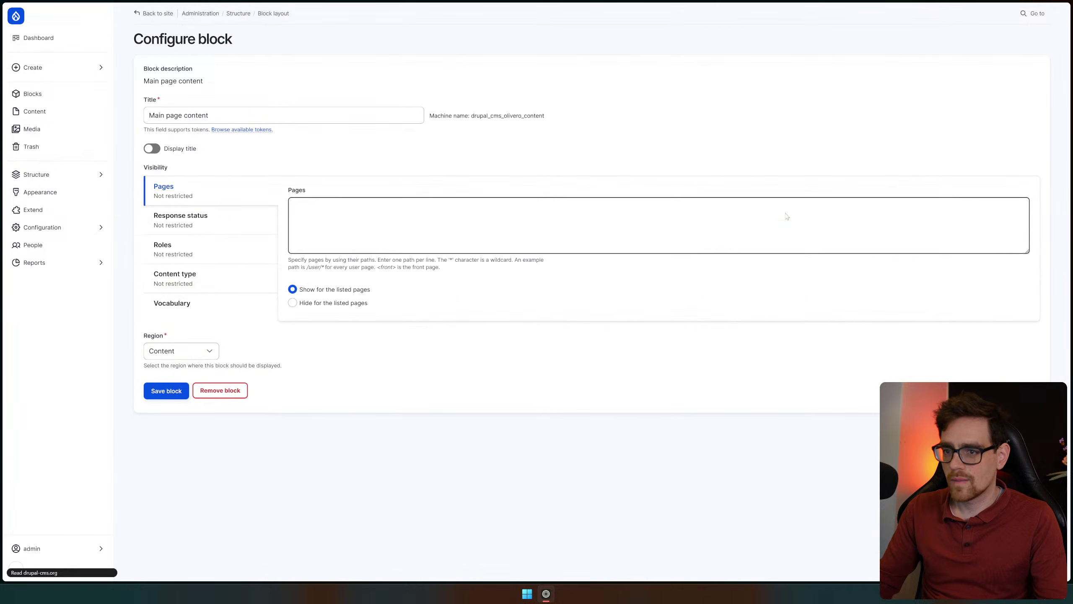
key("alt+Left")
mouse_move(72, 175)
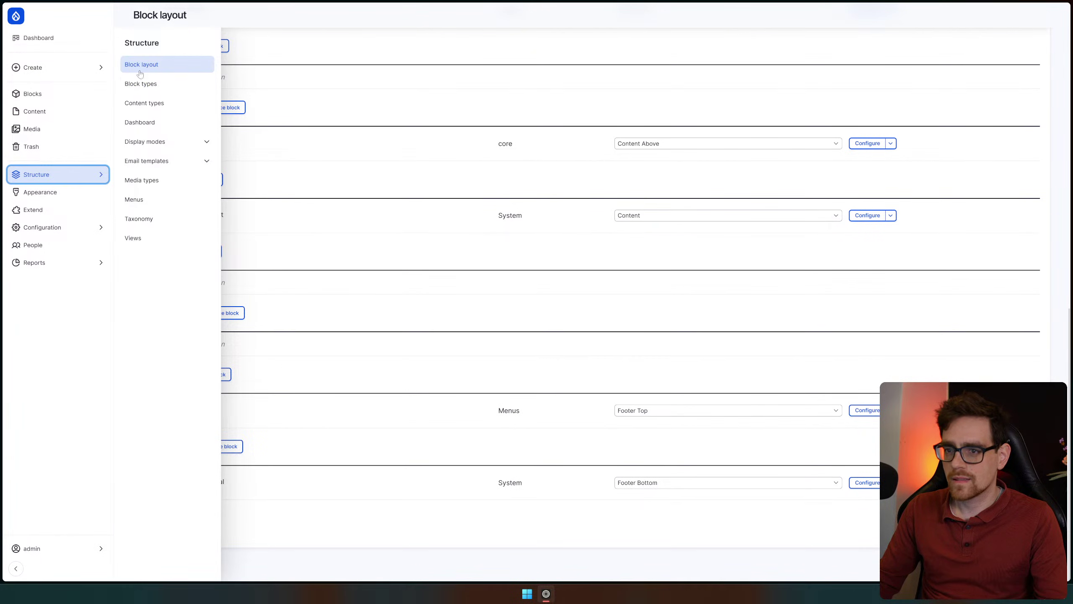
Go to the Content types list and open the Add content type form
left_click(164, 83)
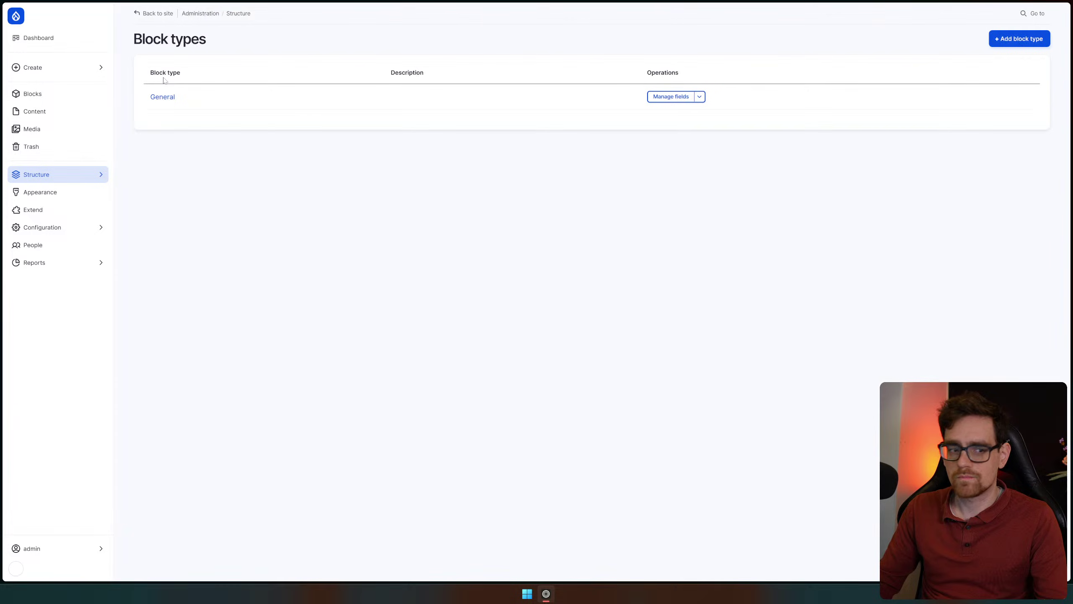
mouse_move(91, 175)
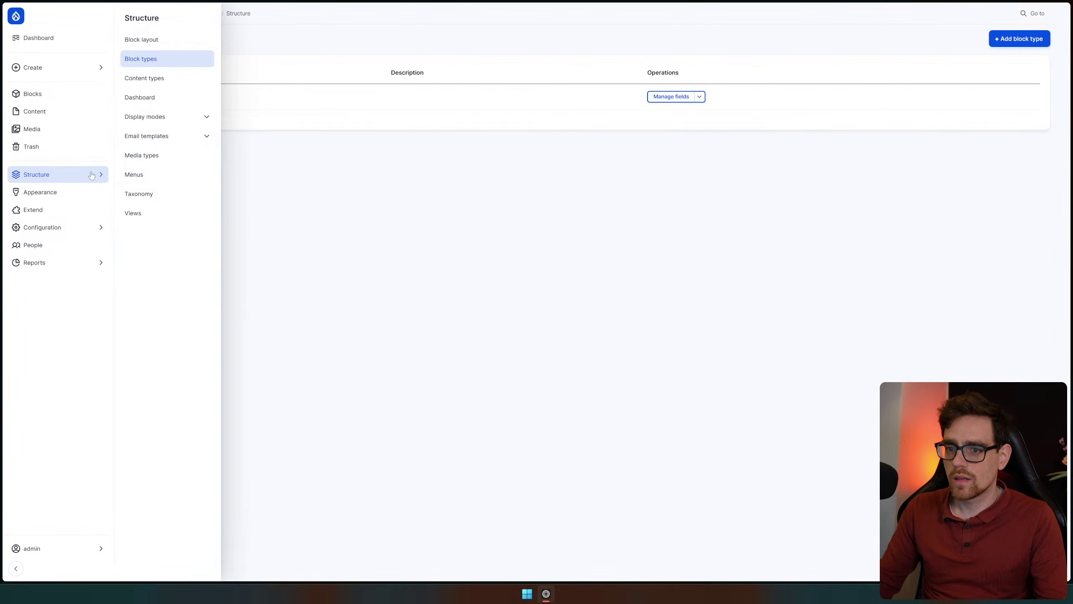
left_click(147, 80)
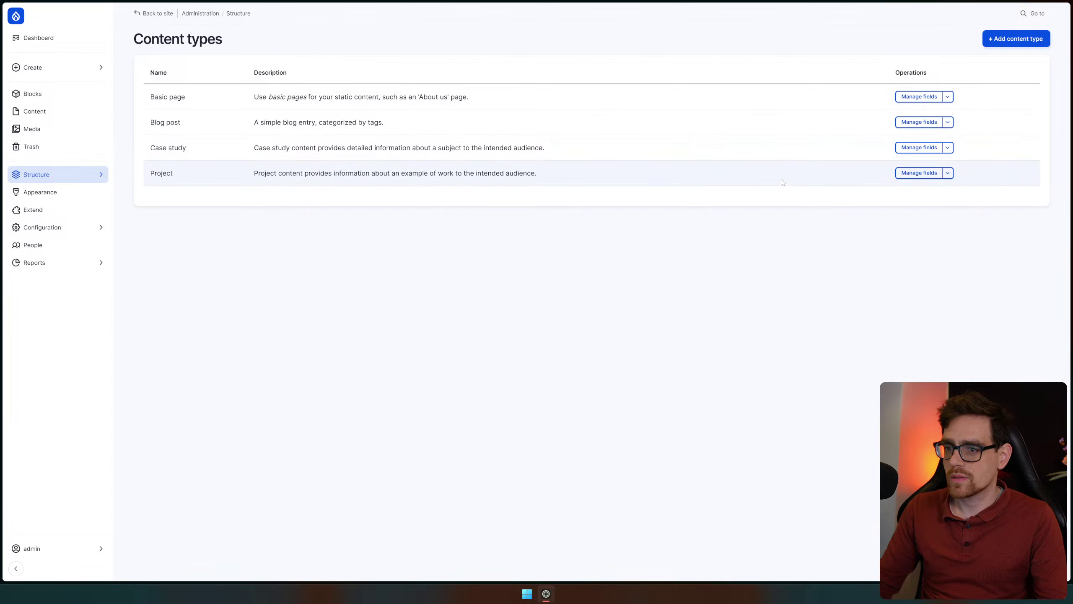
left_click(1010, 46)
left_click(1009, 45)
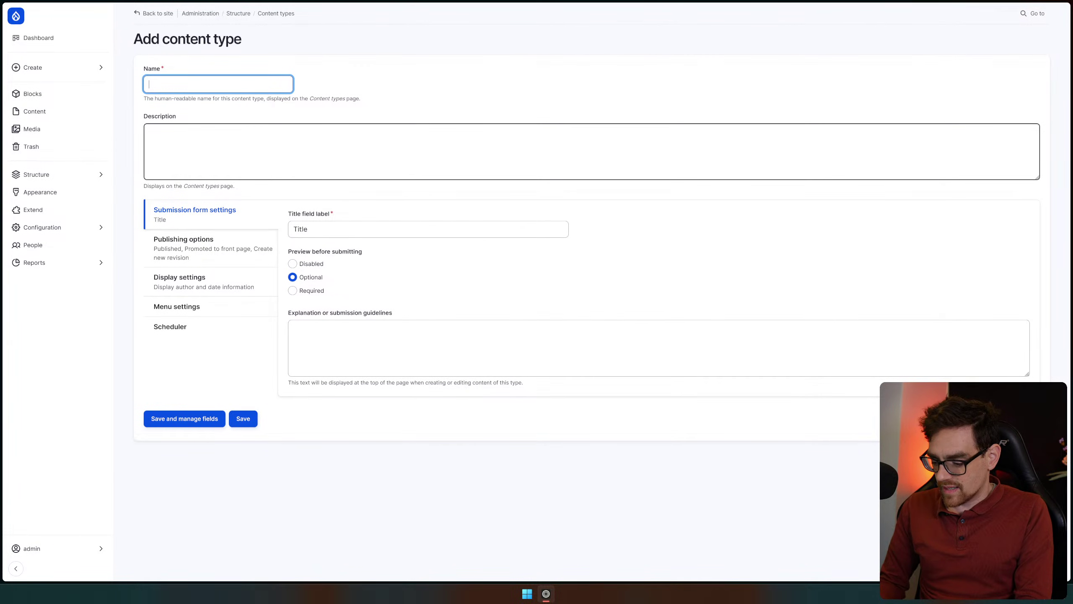
Name the content type Videos, keep its default publishing, menu and scheduler options, and save
type("Videos")
key("Tab")
key("Tab")
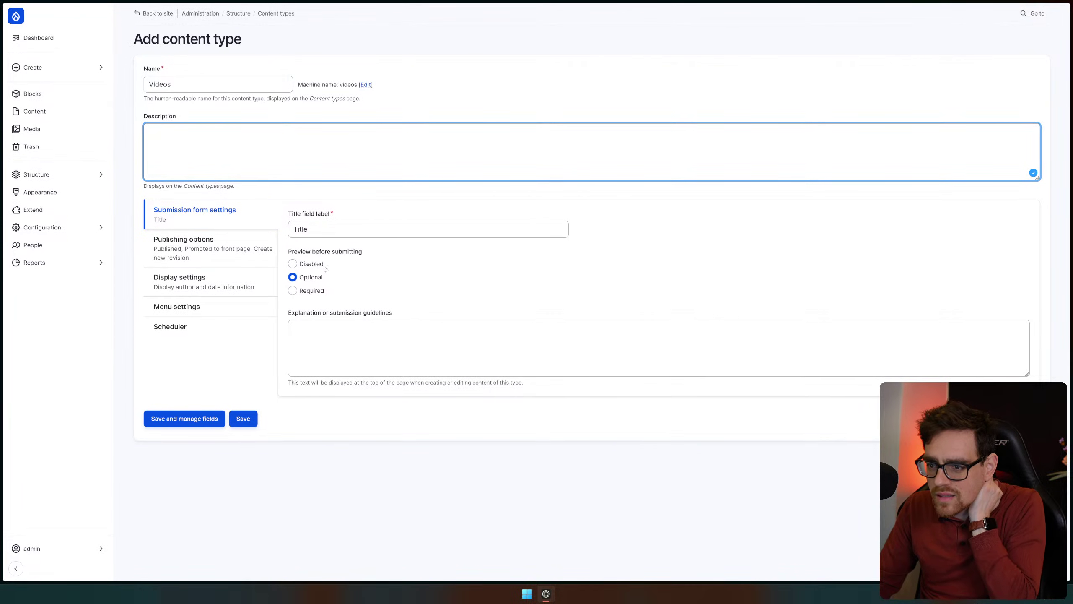
key("Tab")
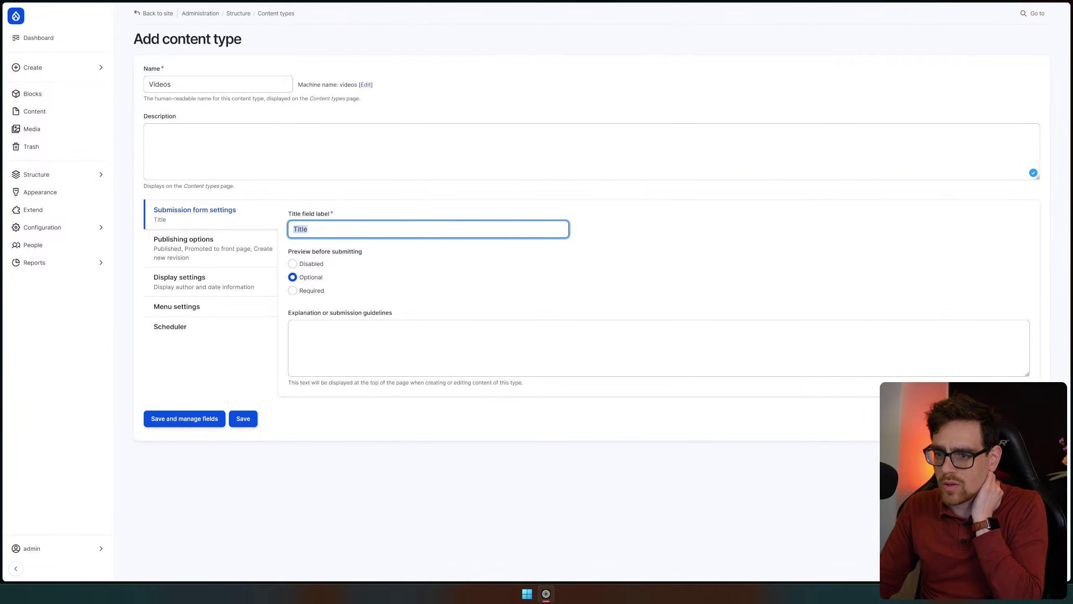
left_click(313, 314)
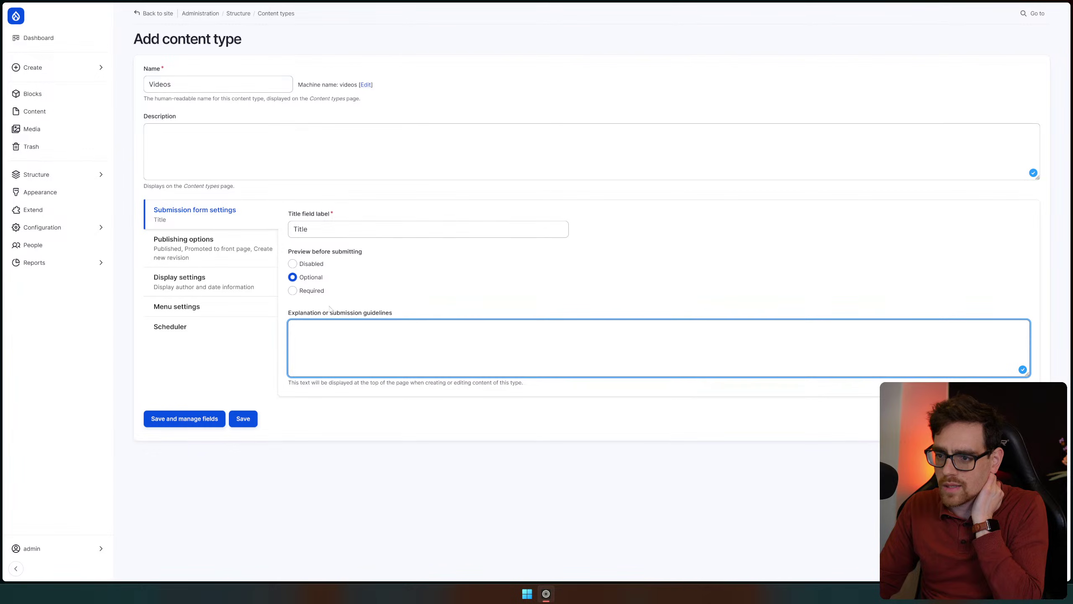
left_click(208, 253)
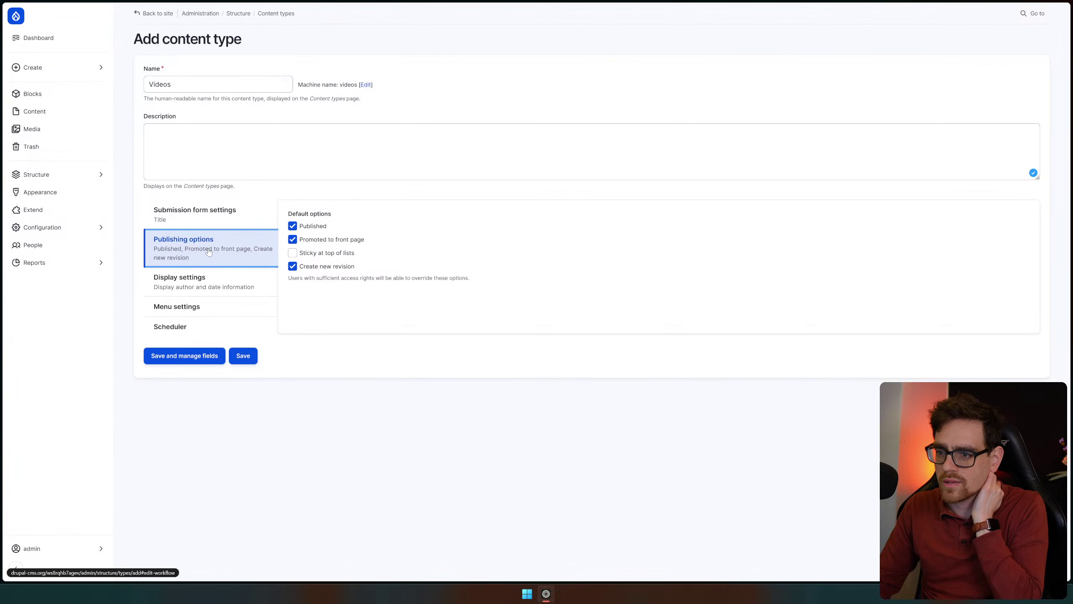
left_click(194, 289)
left_click(198, 305)
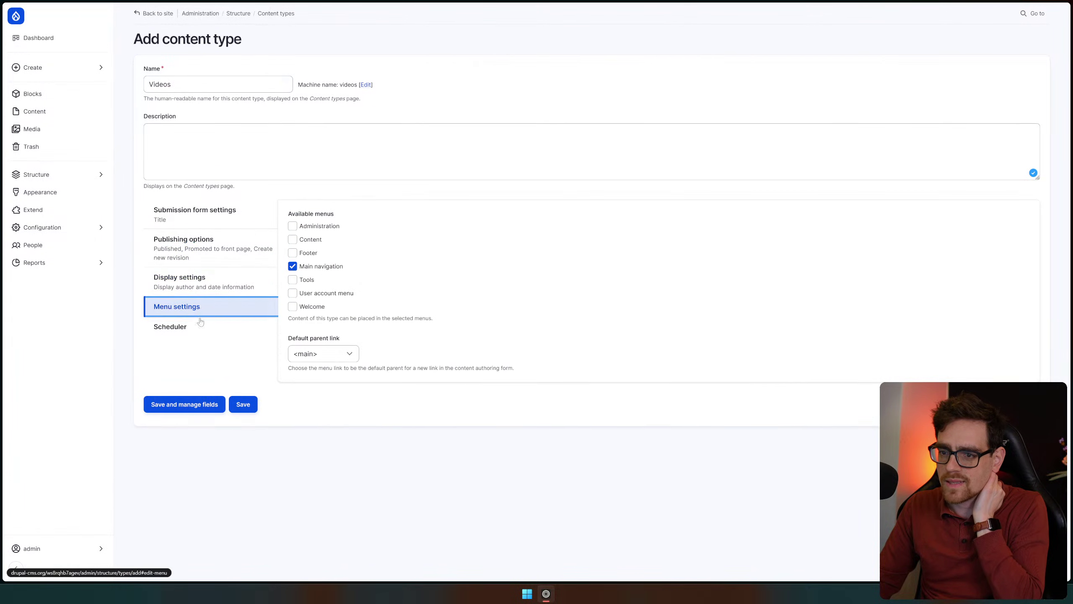
left_click(196, 326)
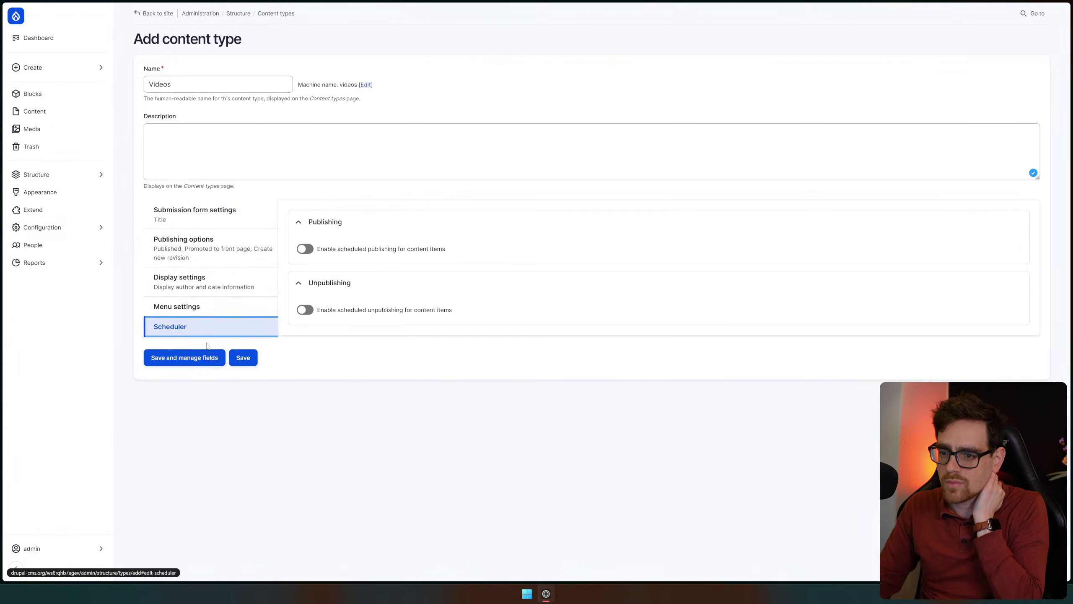
left_click(192, 358)
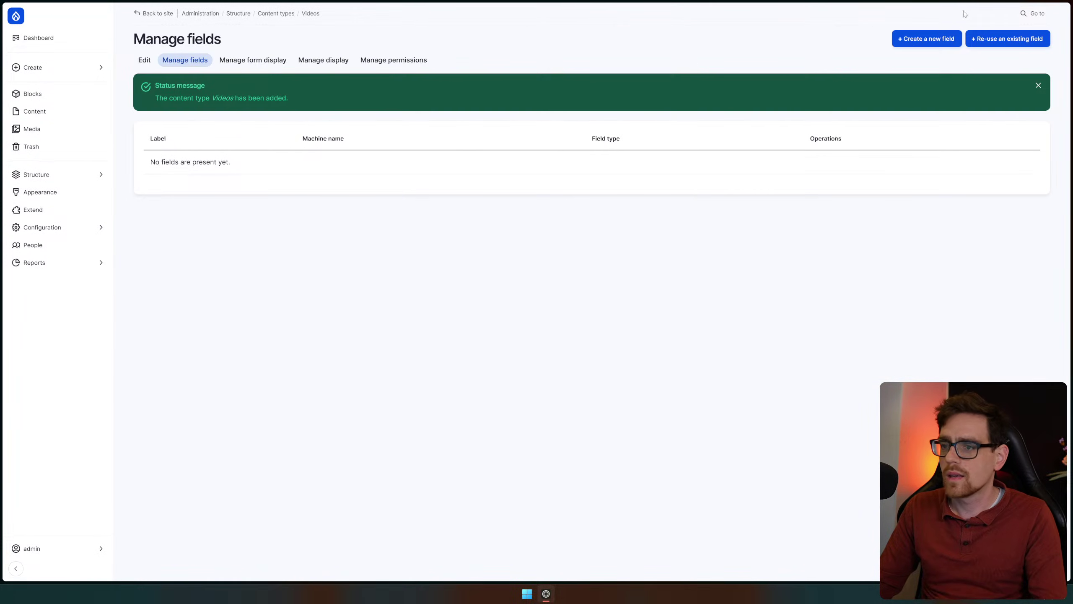
Add a Link field labelled 'Video ID' to Videos and save its settings
left_click(934, 41)
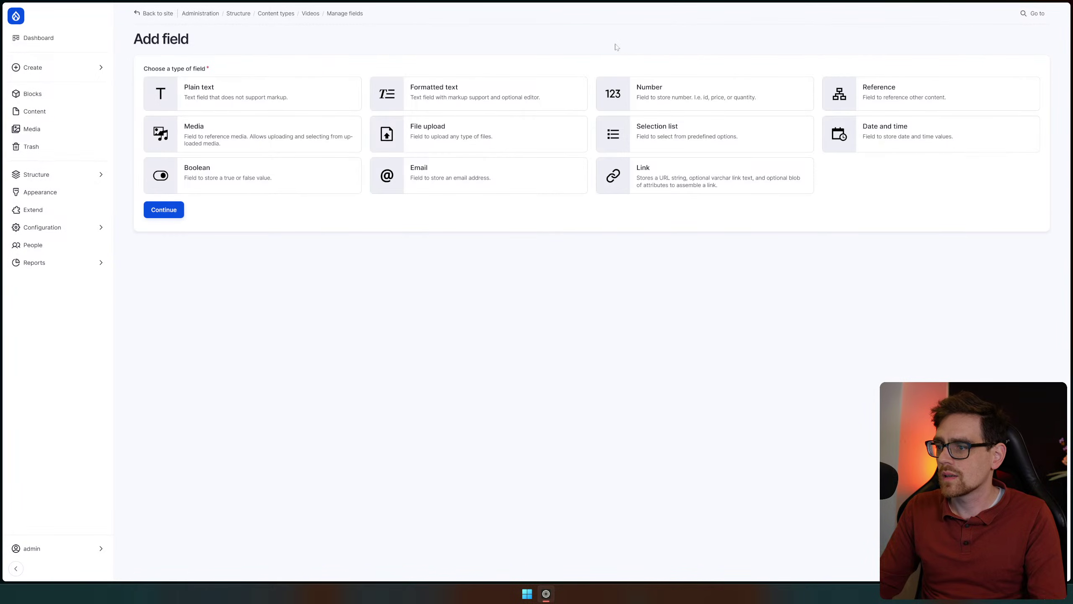
left_click(686, 180)
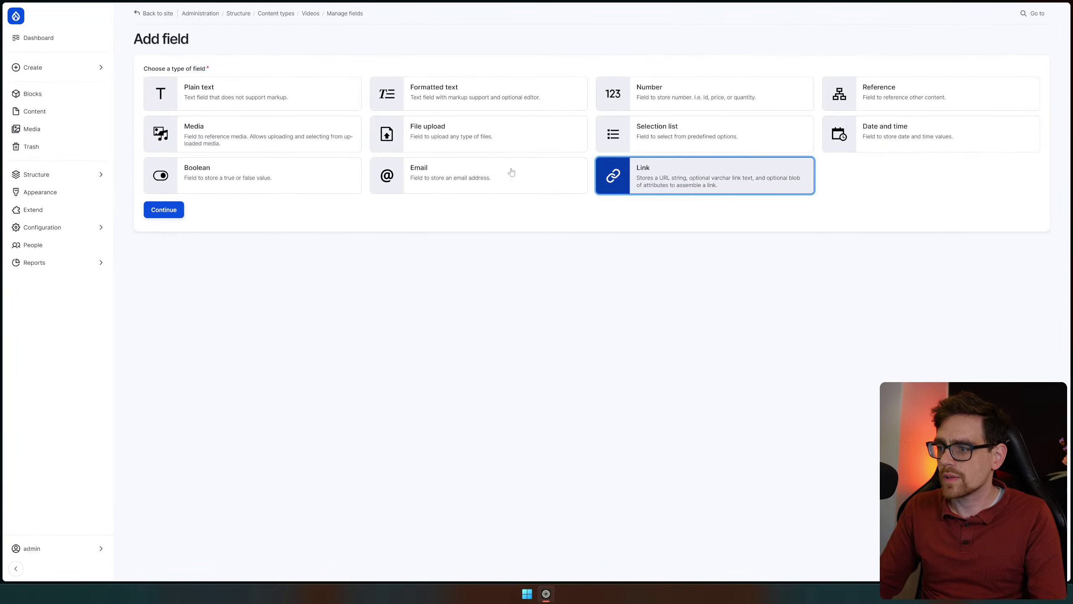
left_click(168, 211)
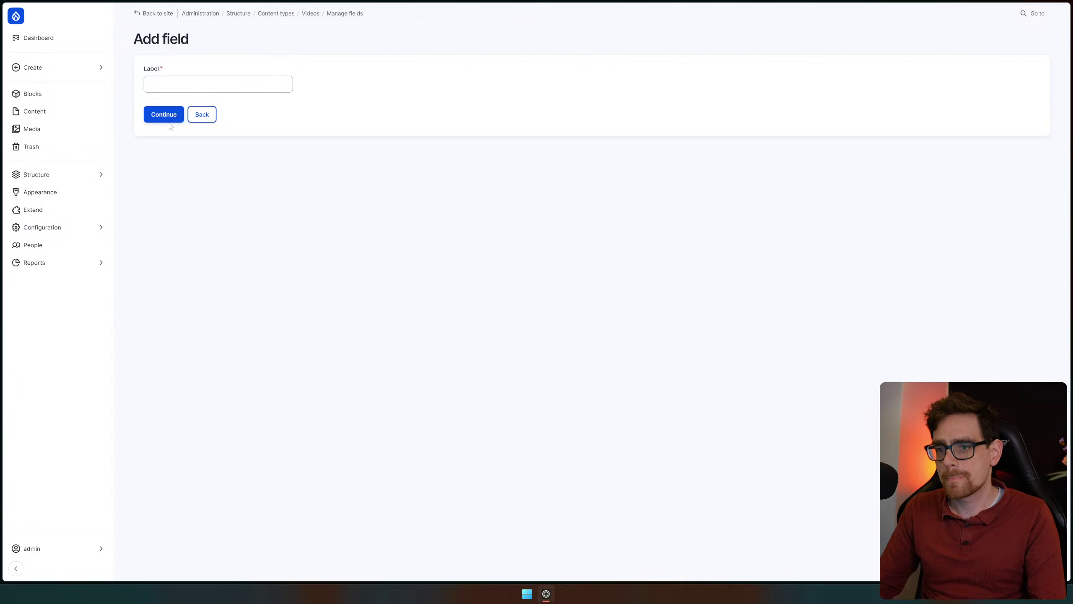
type("Vide")
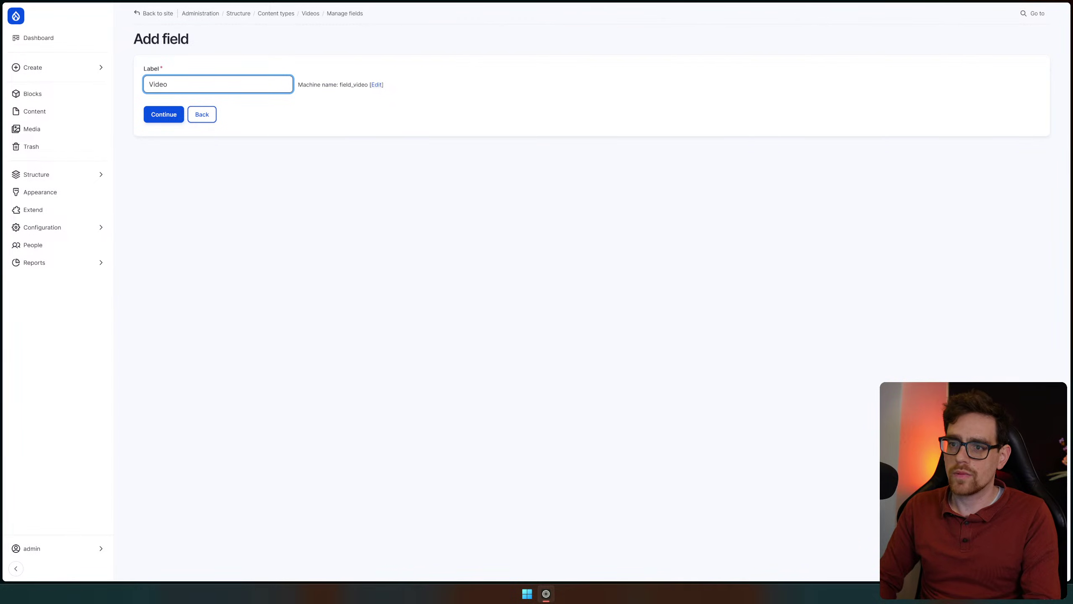
key("ctrl+a")
type("Video ID")
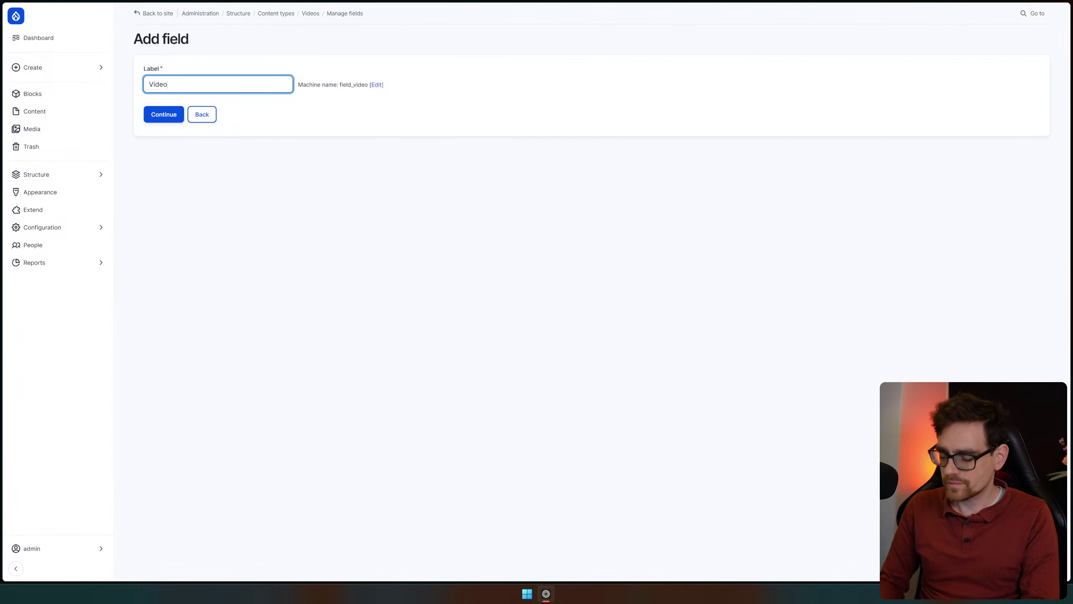
left_click(166, 114)
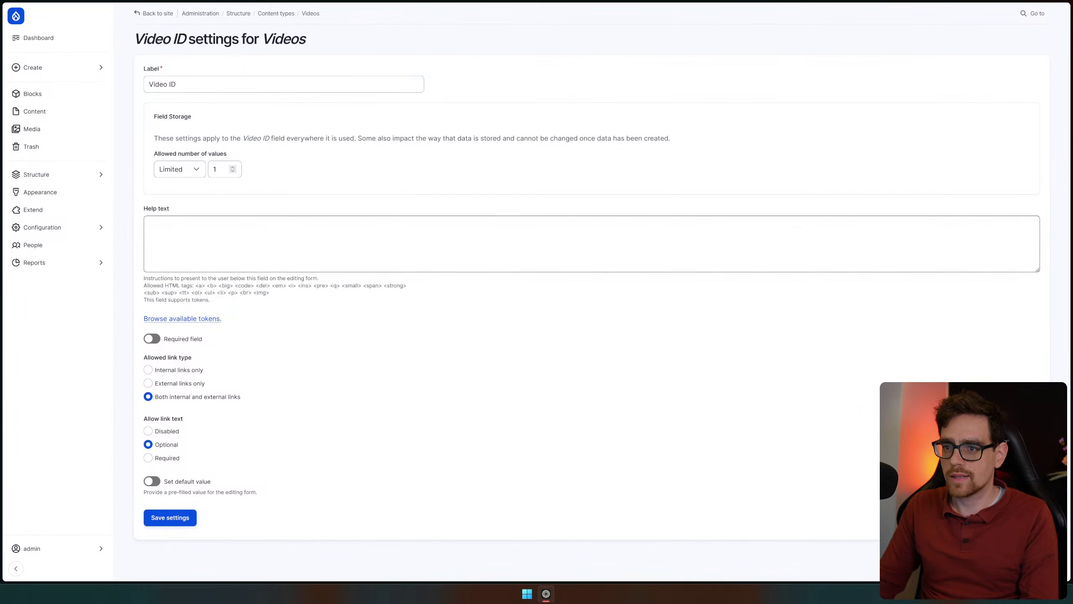
left_click(185, 522)
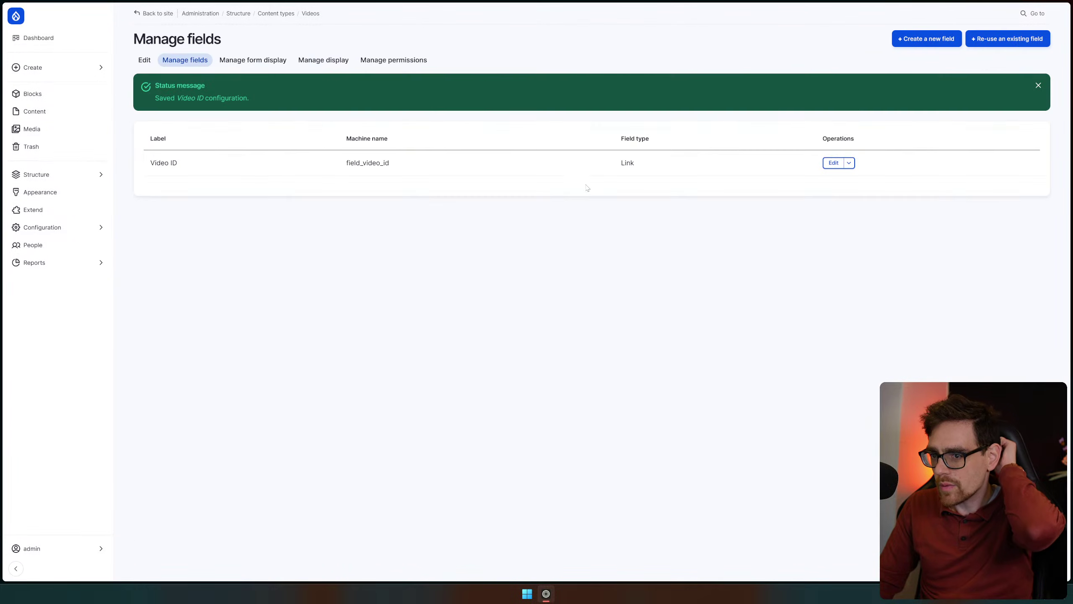
Add a short Text (plain) field labelled 'Title'
left_click(921, 39)
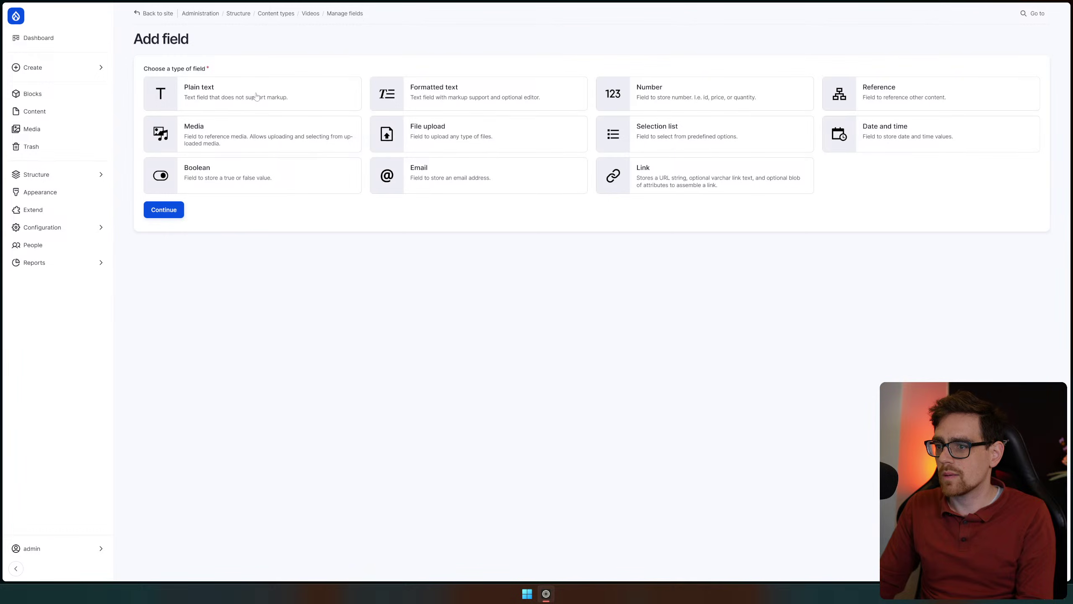
left_click(256, 97)
left_click(164, 209)
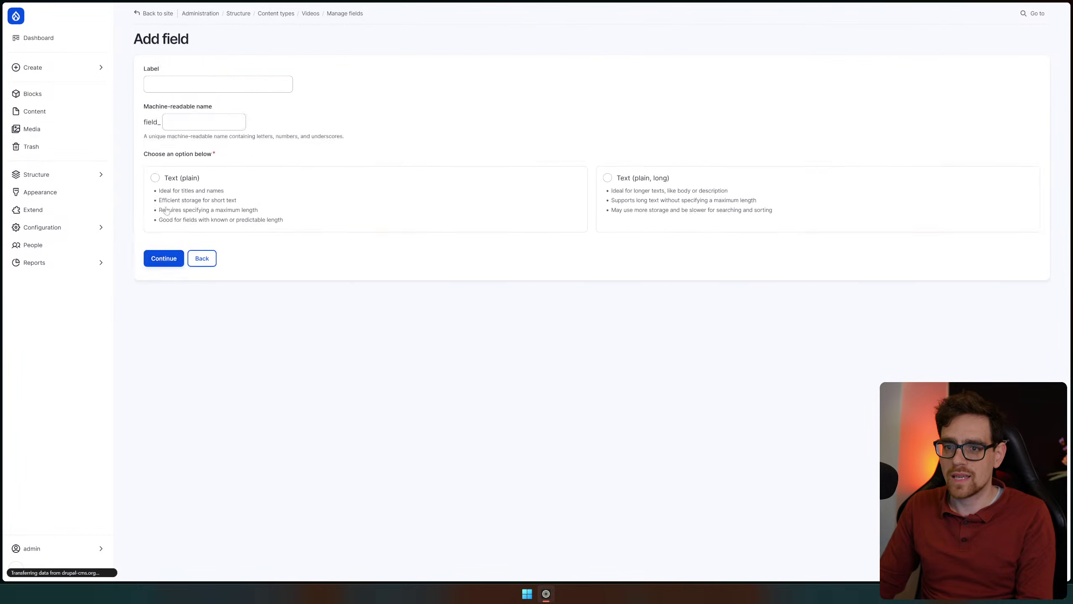
type("Title")
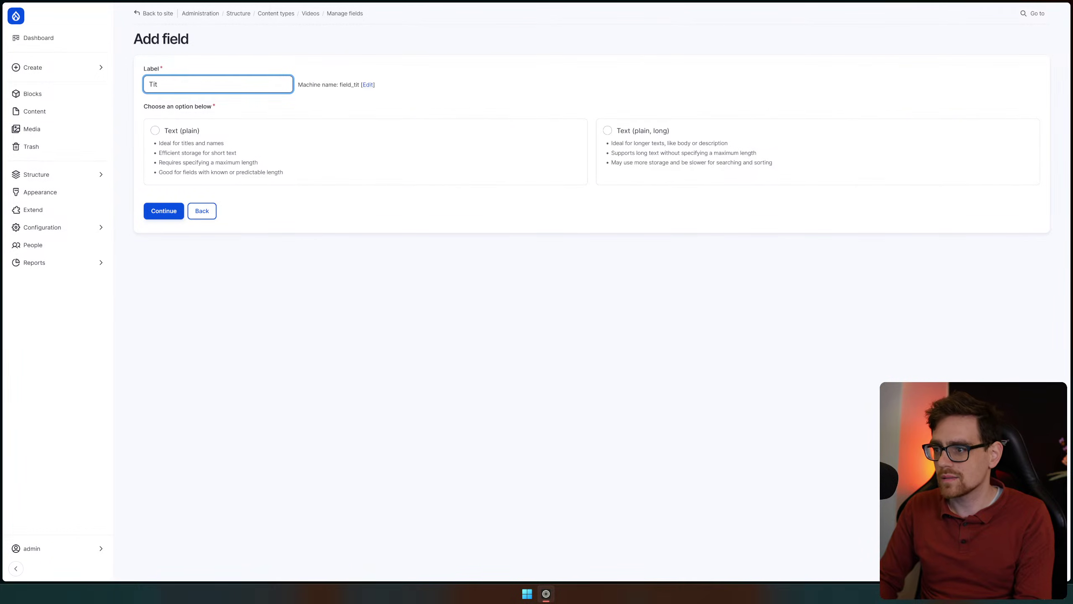
left_click(160, 133)
left_click(169, 211)
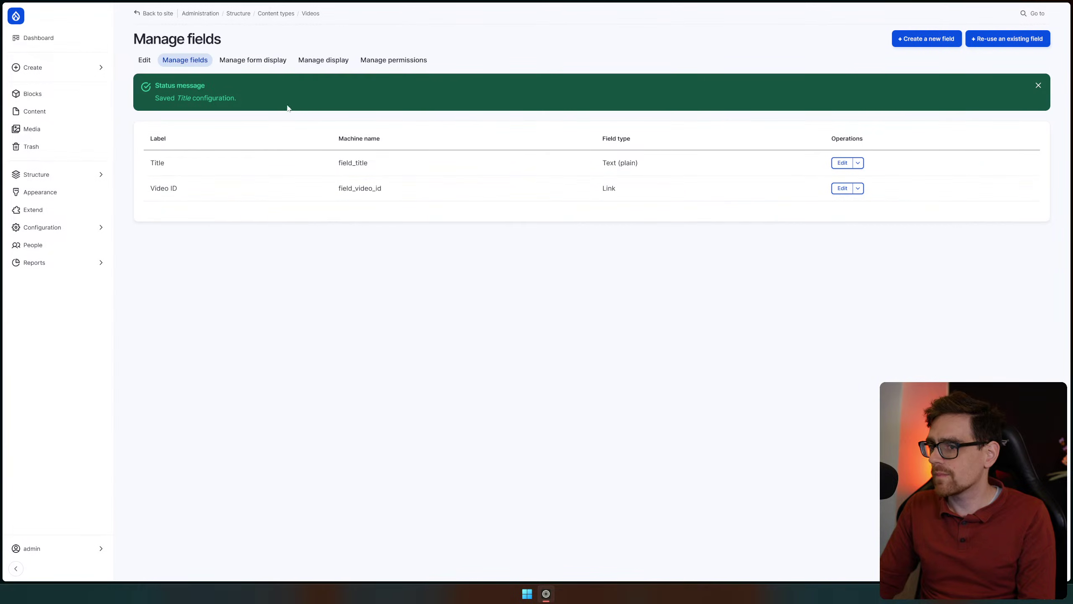
Start a new Videos item and check its Video ID URL, link text and Title fields
left_click(73, 68)
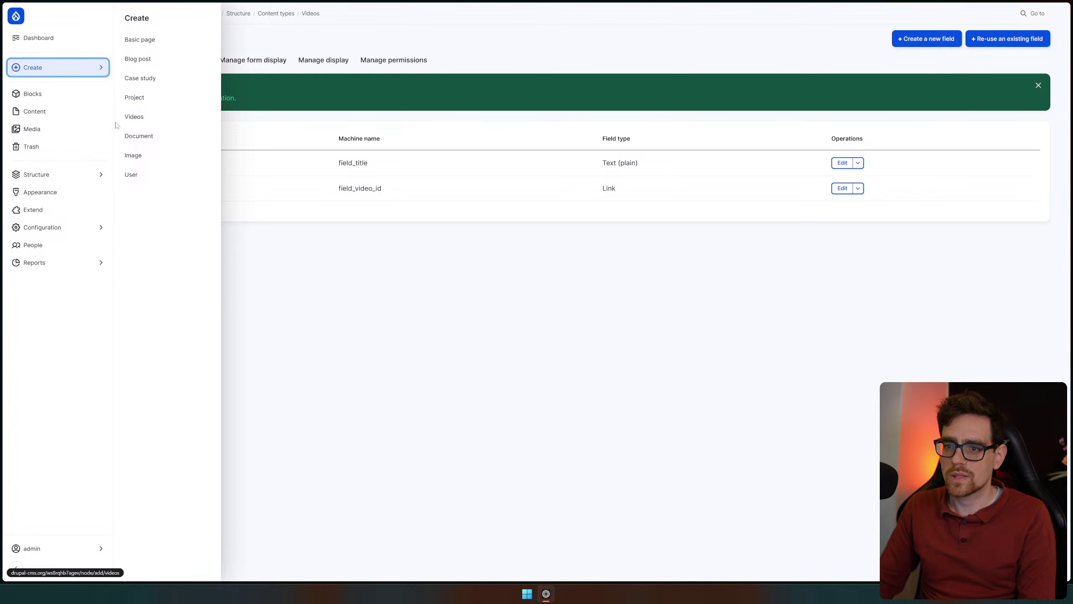
left_click(180, 117)
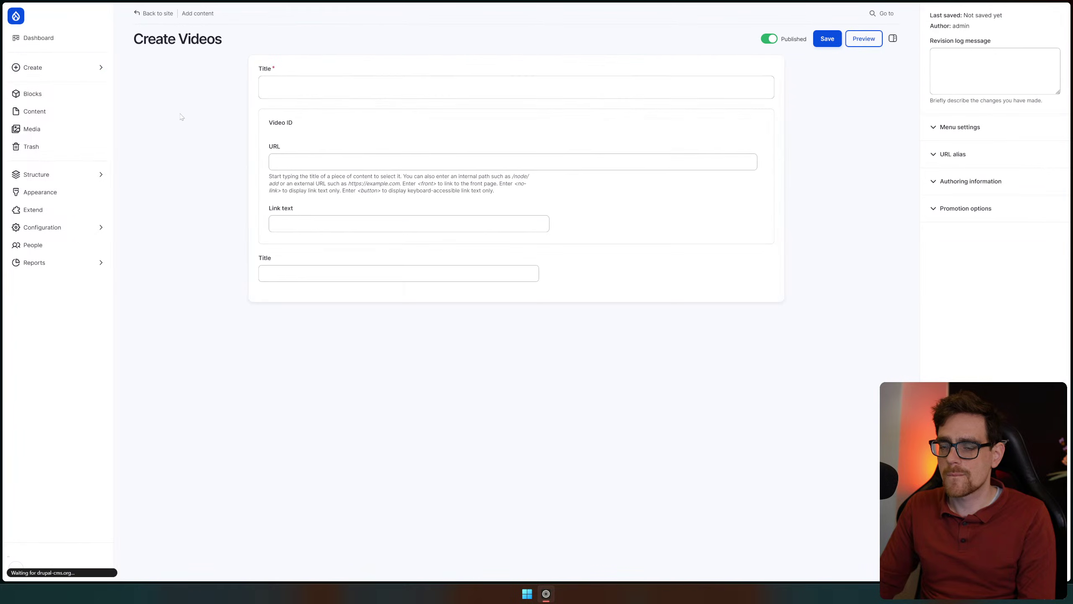
left_click(317, 162)
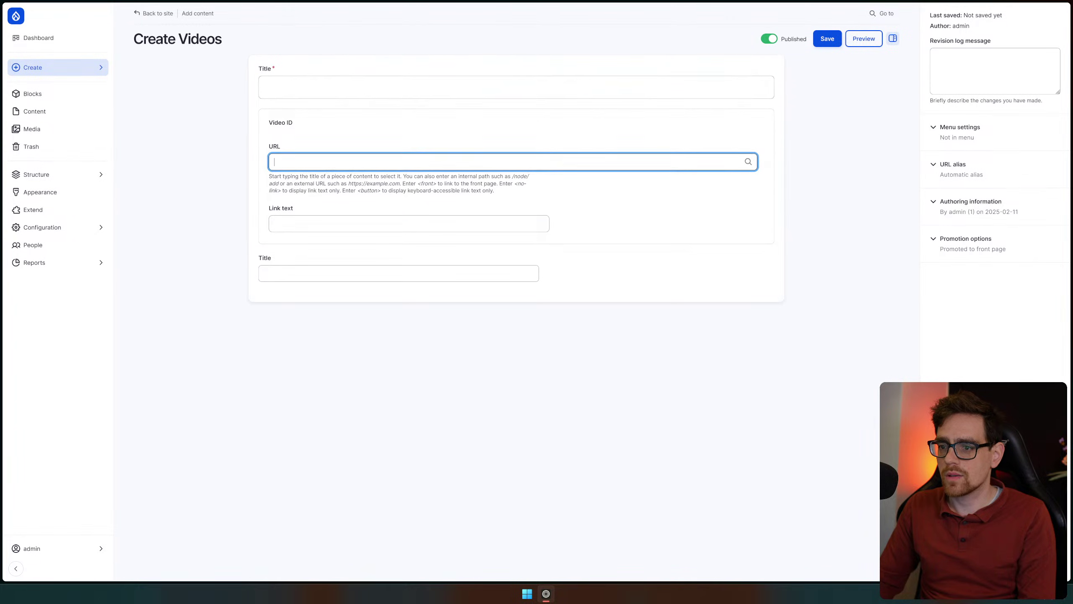
left_click(315, 224)
left_click(305, 274)
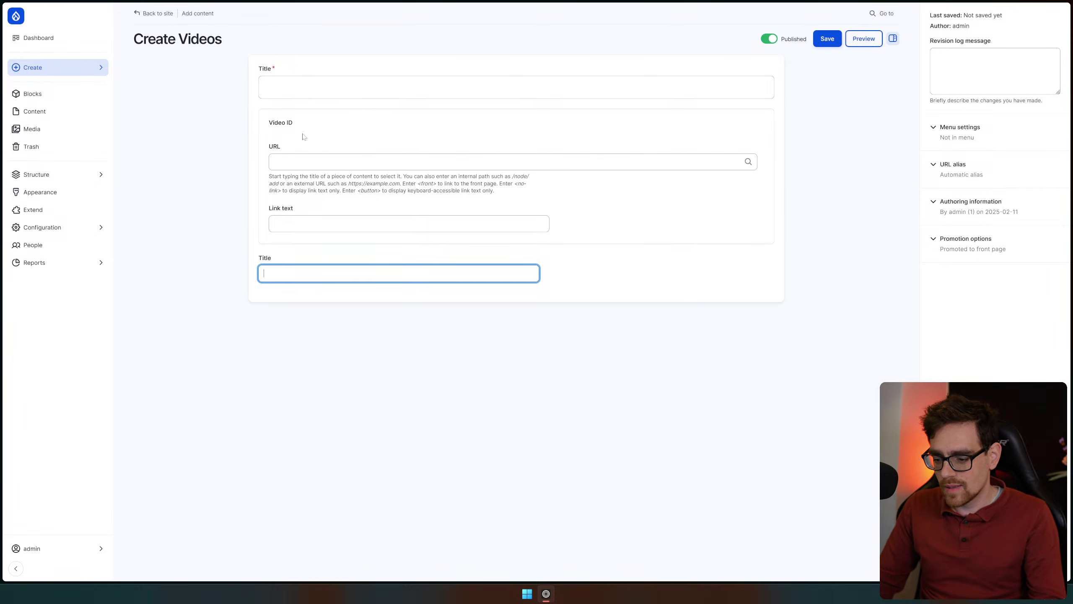
left_click(549, 162)
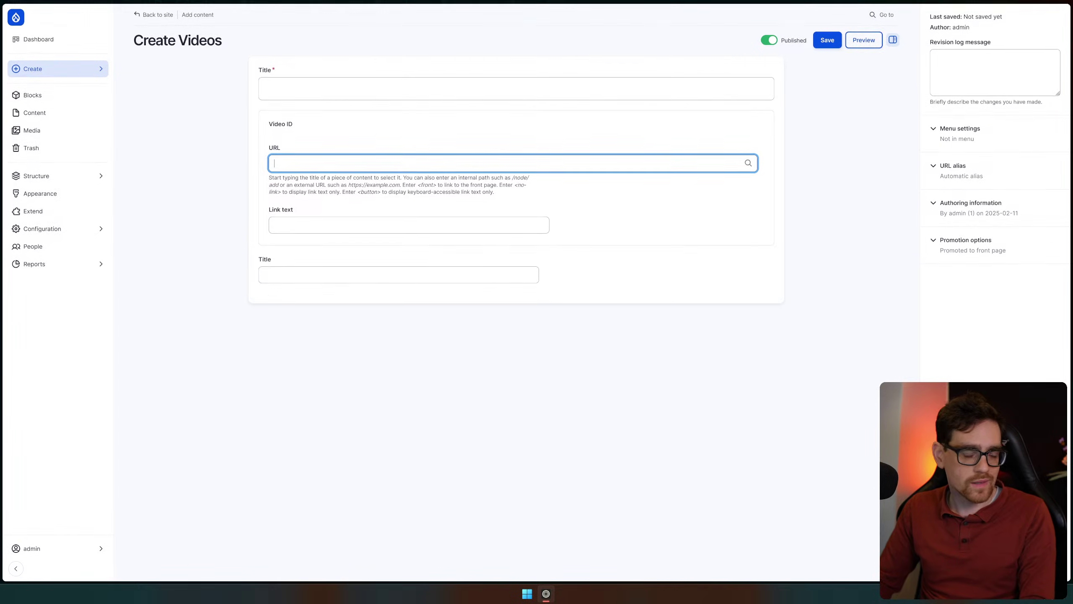
Paste the YouTube watch link into the Video ID URL field, undoing the mistaken pastes
key("alt+Tab")
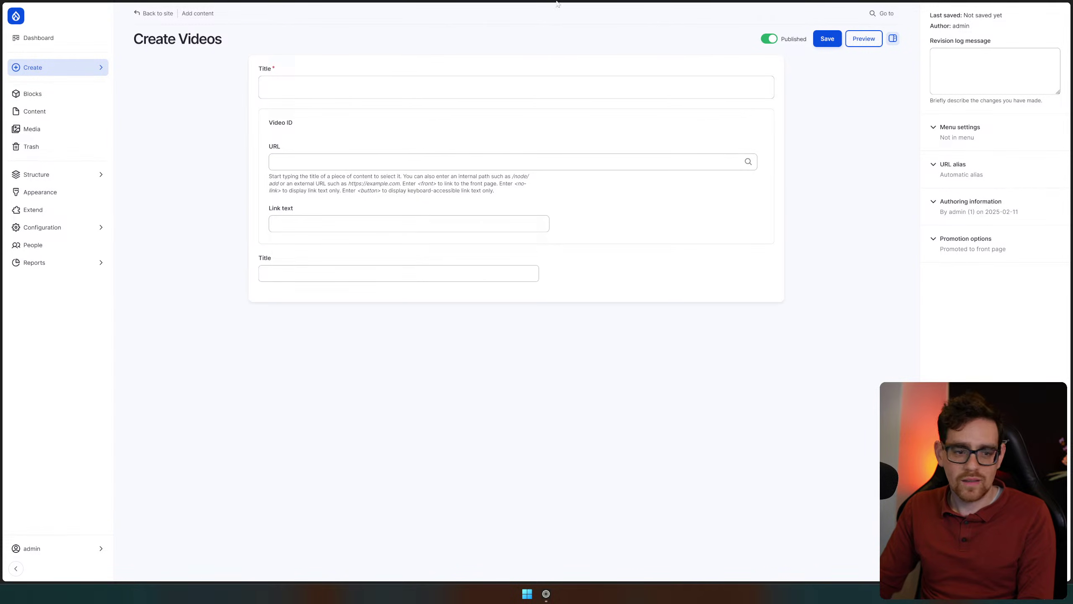
left_click(427, 88)
left_click(415, 162)
type("https://drupal-cms.org/ws8rqhb7agev/")
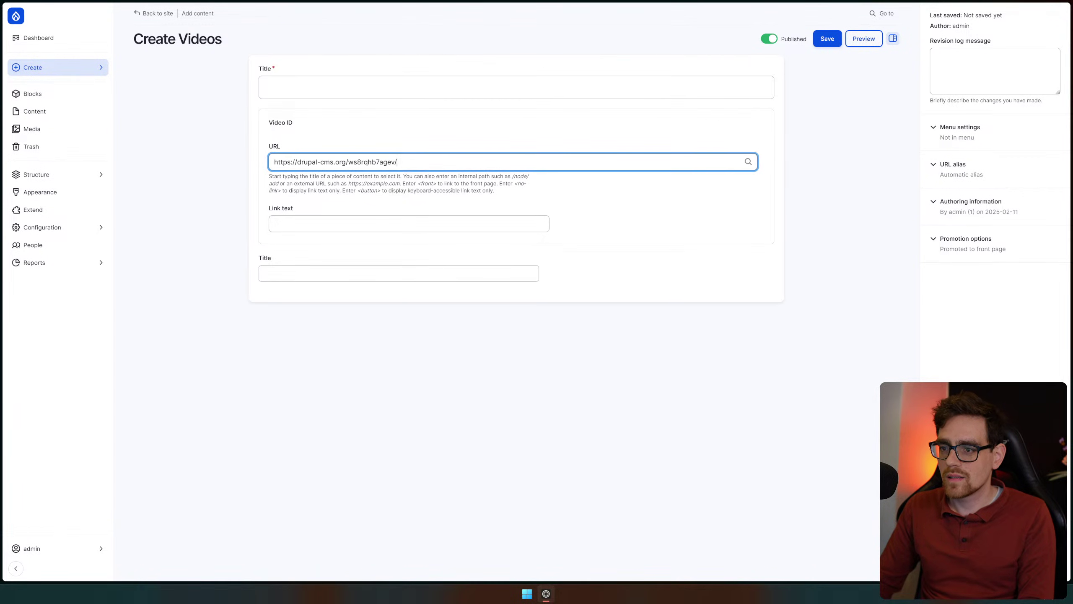
key("ctrl+z")
key("alt+Tab")
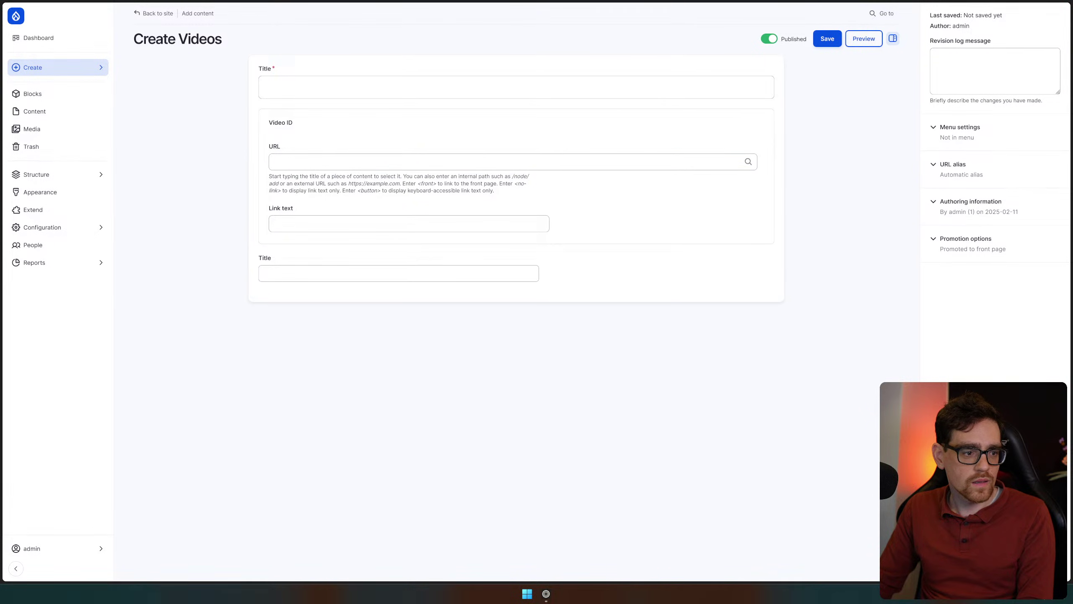
left_click(312, 88)
type("https://www.youtube.com/watch?v=6c63uFogyrA")
key("ctrl+z")
left_click(304, 224)
left_click(304, 162)
type("https://www.youtube.com/watch?v=6c4GuFcgyrA")
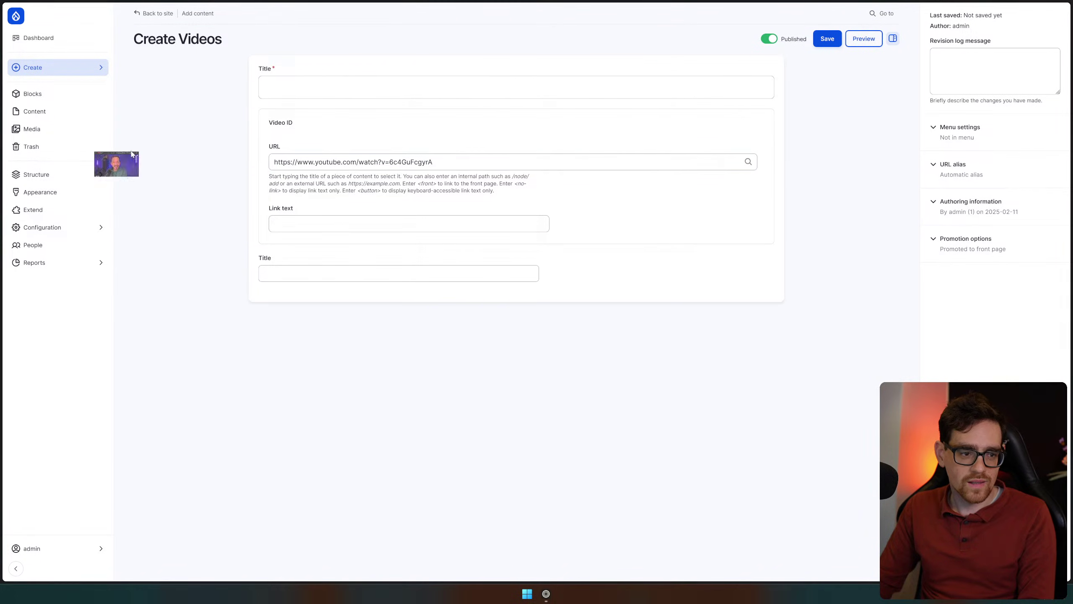
Check the YouTube video's title in its own window, then close that window
left_click_drag(546, 122, 609, 143)
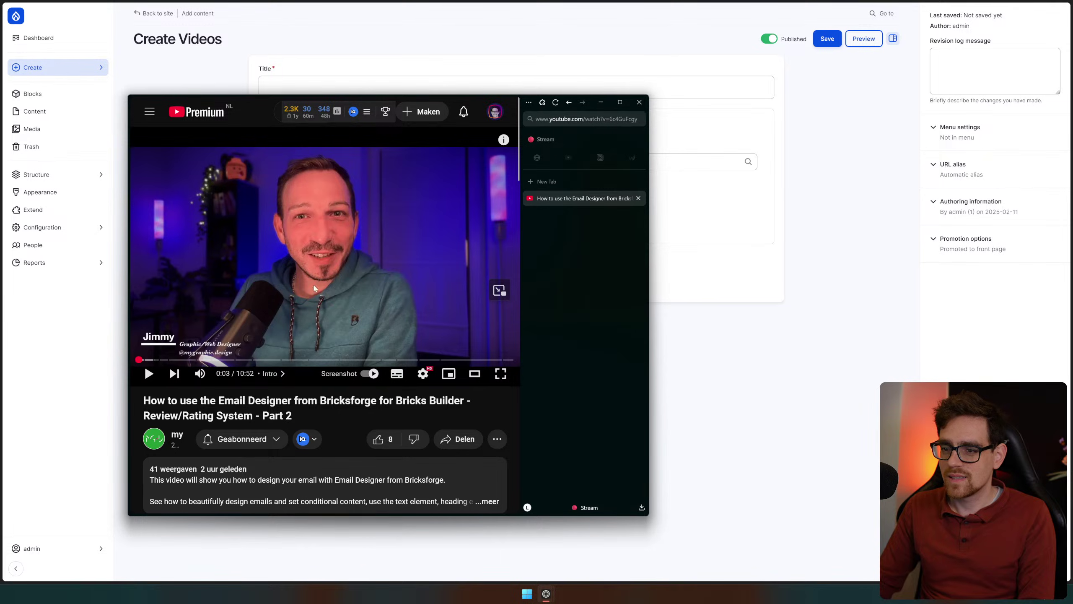
scroll(345, 465, "down", 5)
scroll(345, 465, "up", 3)
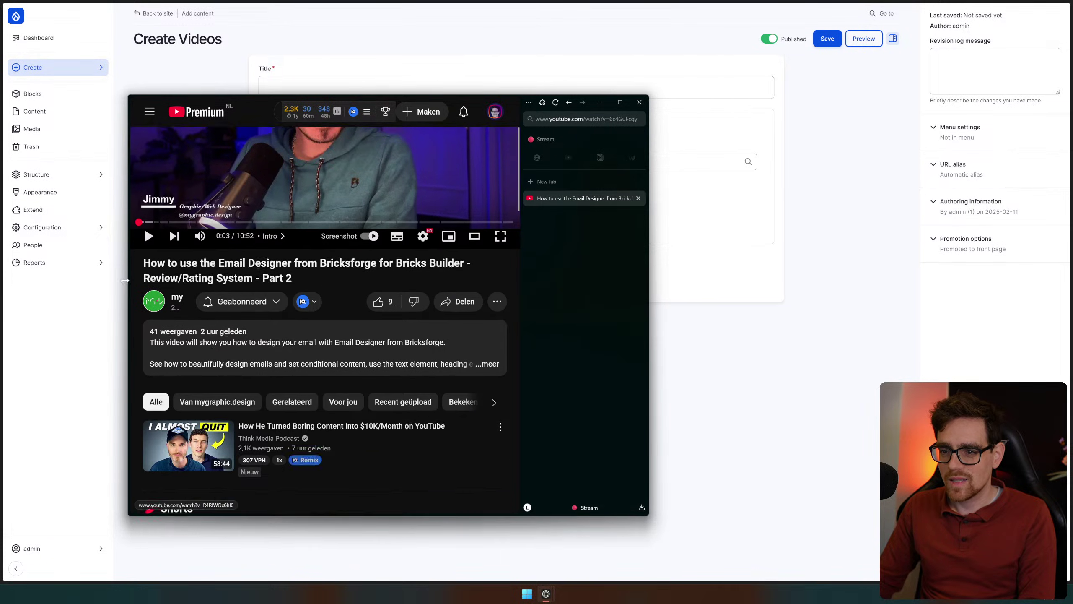
left_click_drag(156, 283, 389, 283)
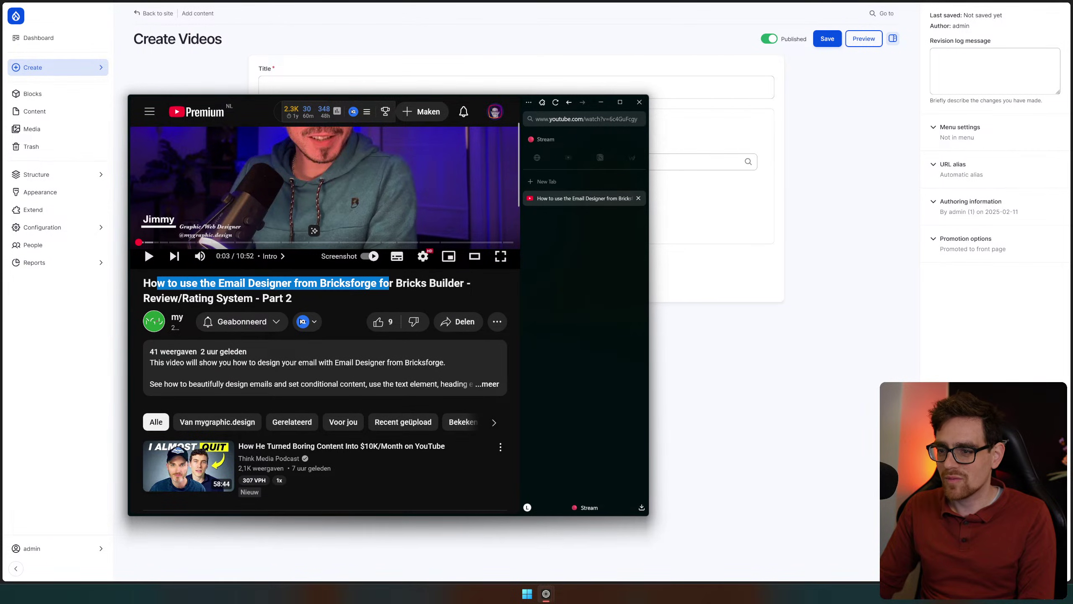
left_click_drag(203, 283, 436, 283)
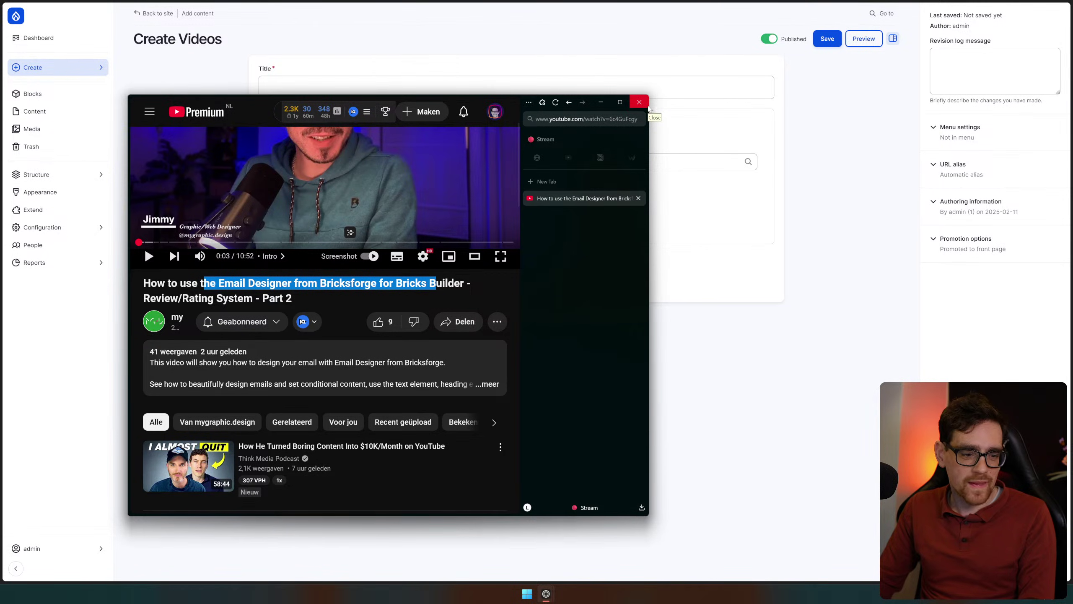
left_click(640, 103)
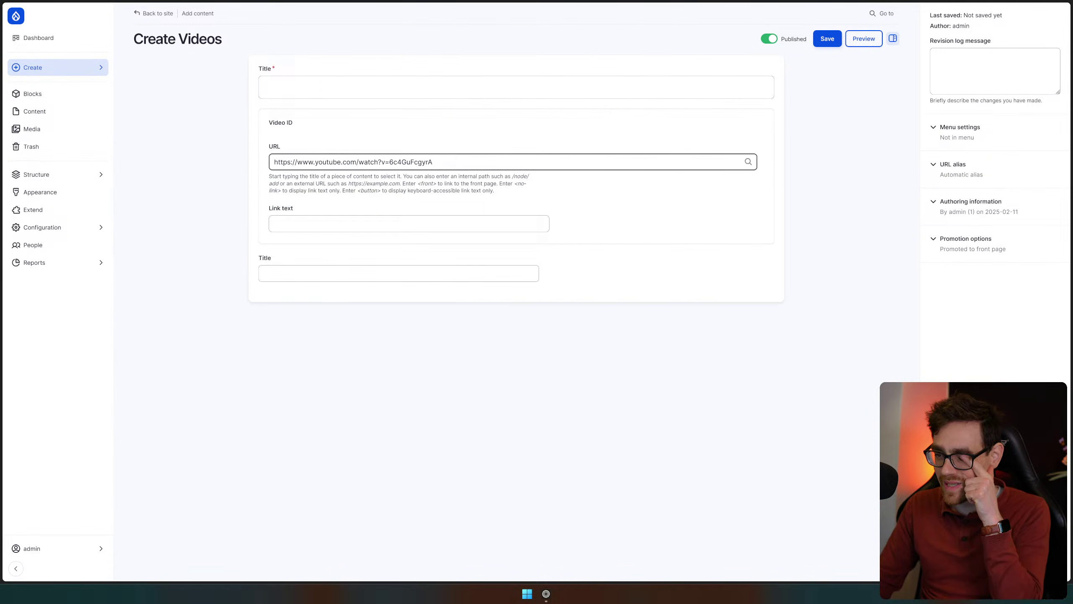
Set link text 'Watch this video' and title 'Email Designer', then save the item
left_click(515, 229)
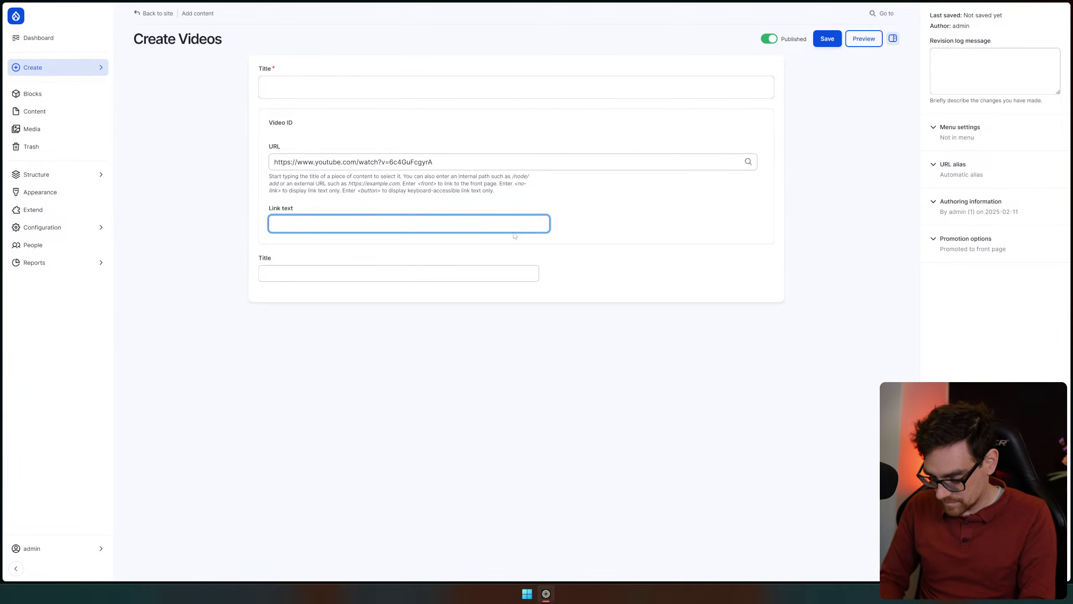
type("Watch this video")
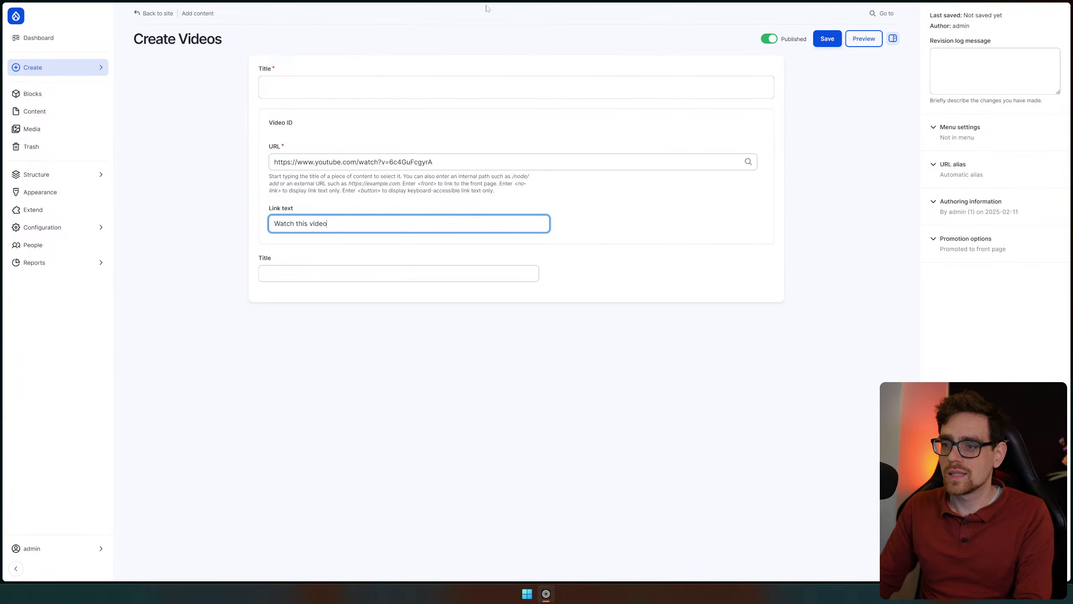
key("Return")
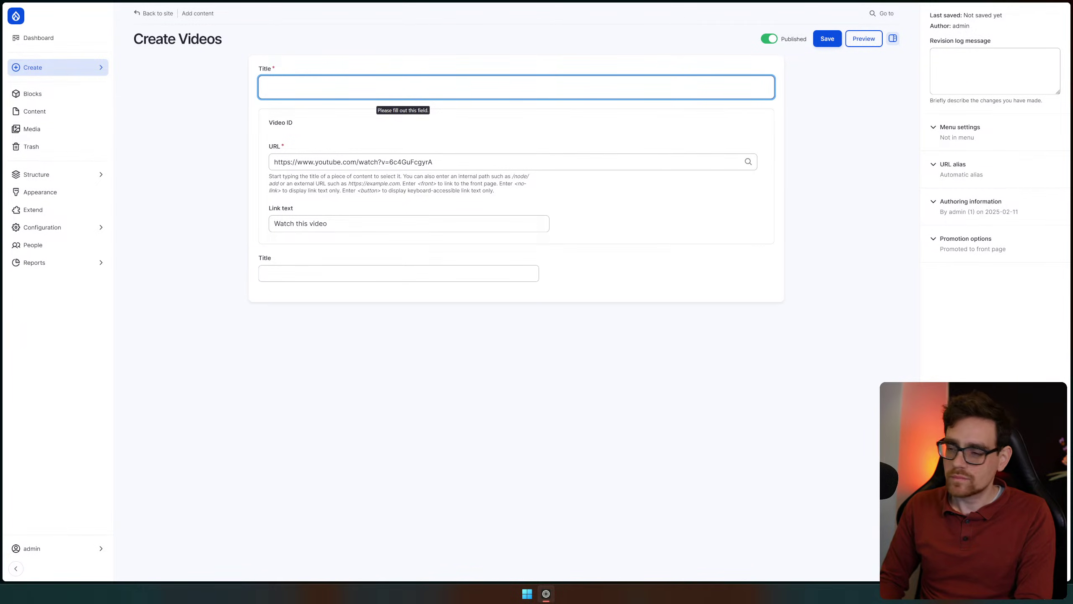
type("Email Designer")
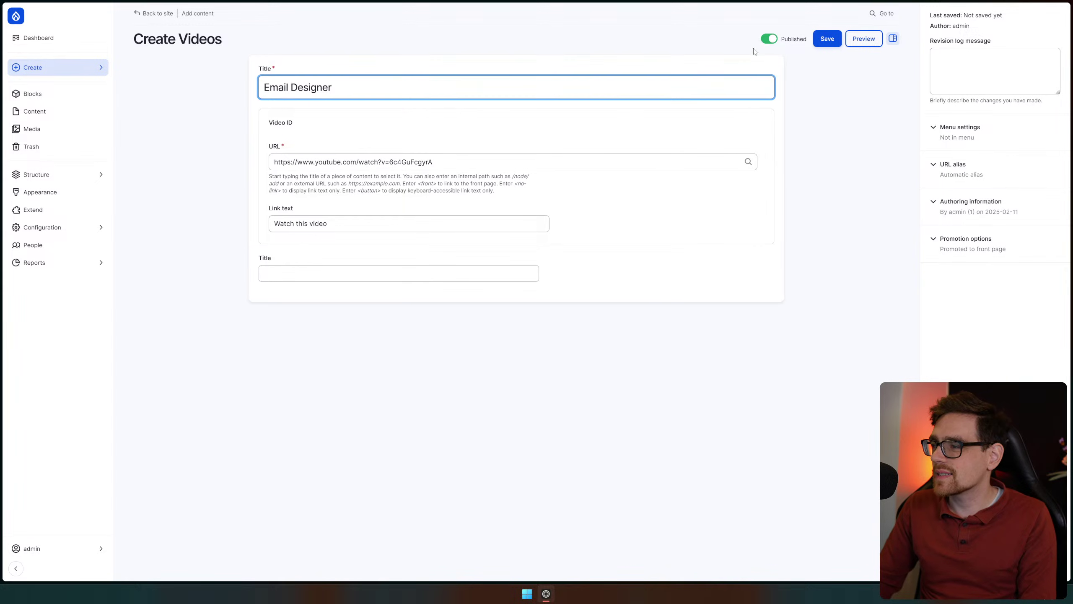
left_click(822, 39)
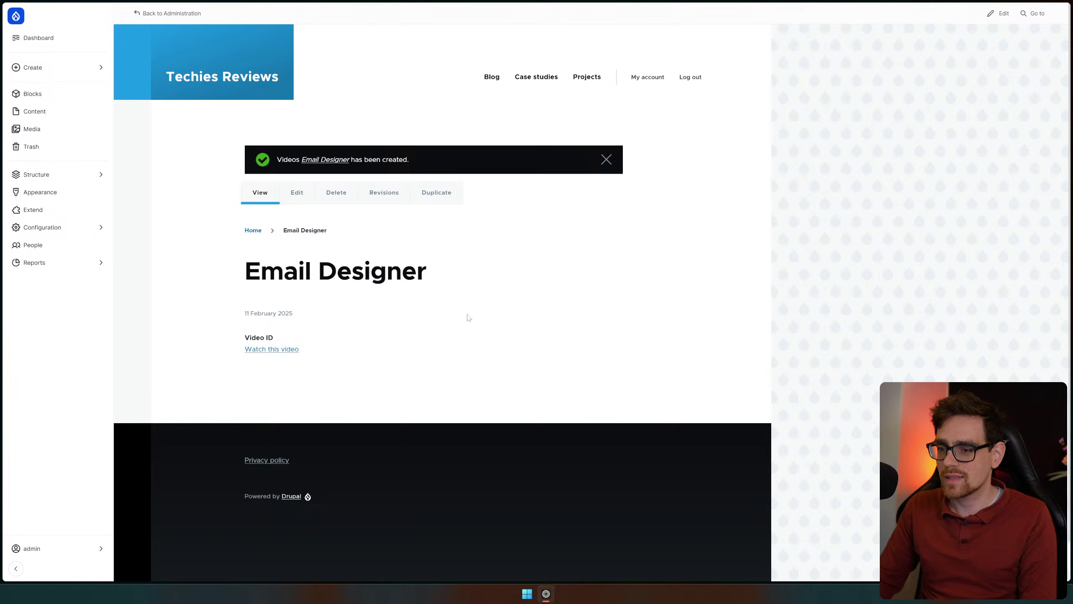
Dismiss the creation message on the Email Designer page and show the Structure pages
left_click(606, 160)
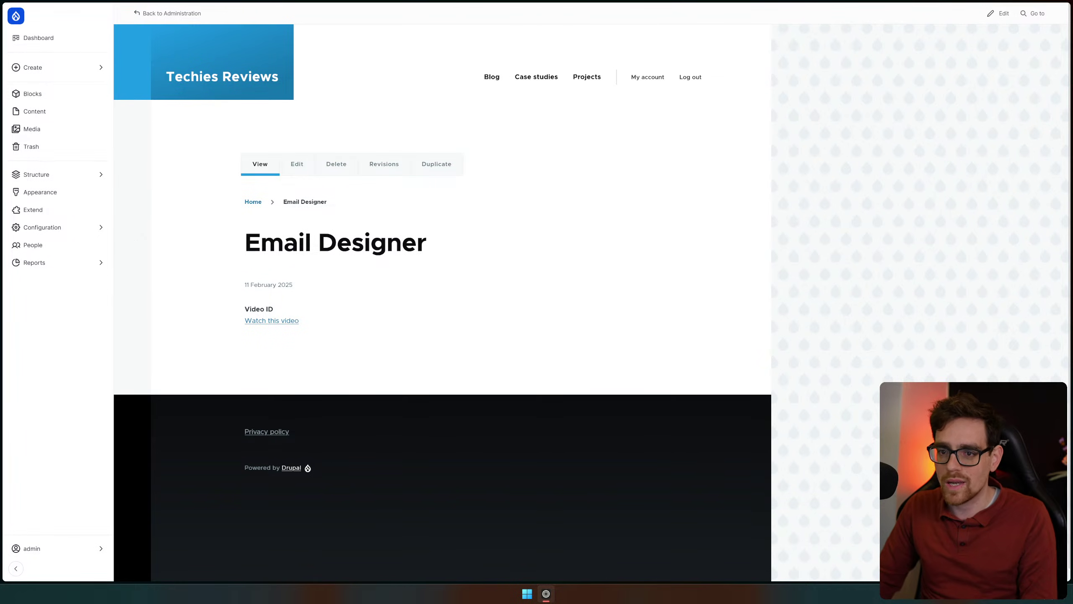
left_click(63, 176)
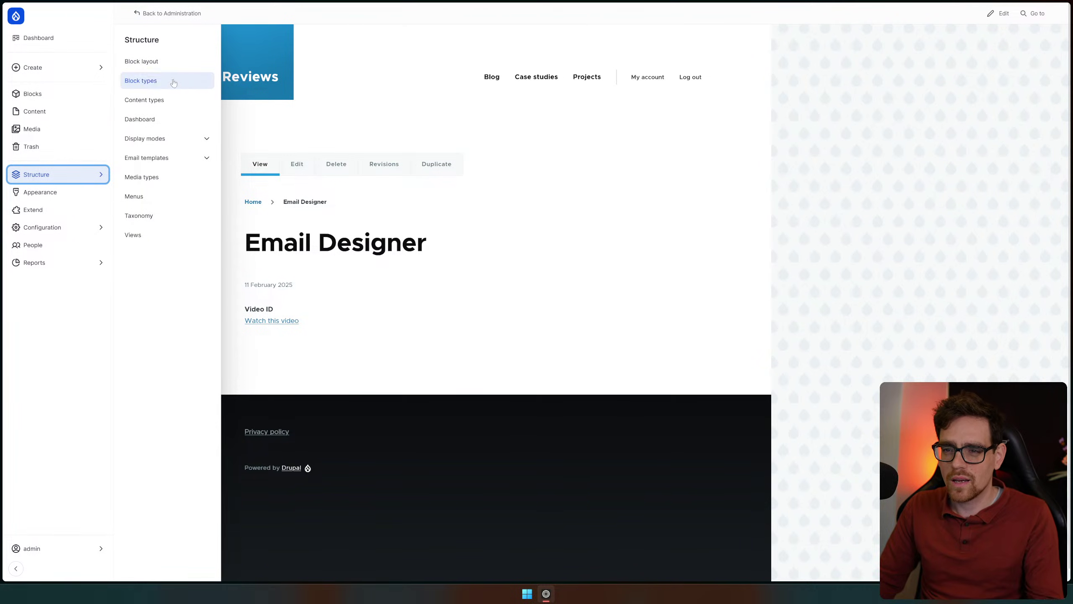
Look over the Content types list, then return to the Structure menu
left_click(178, 100)
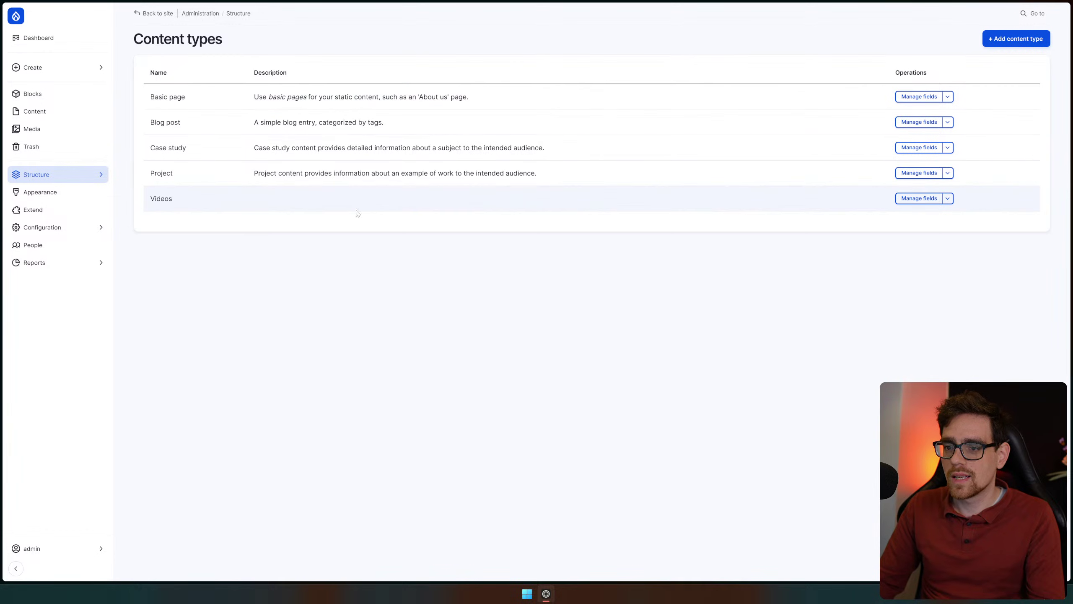
right_click(149, 218)
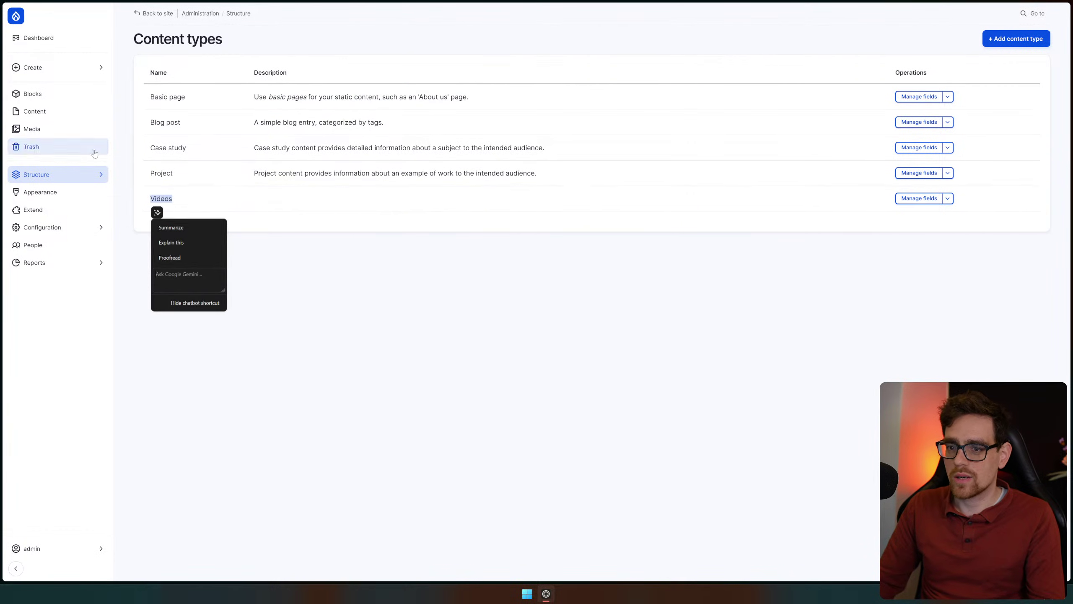
left_click(44, 180)
left_click(44, 179)
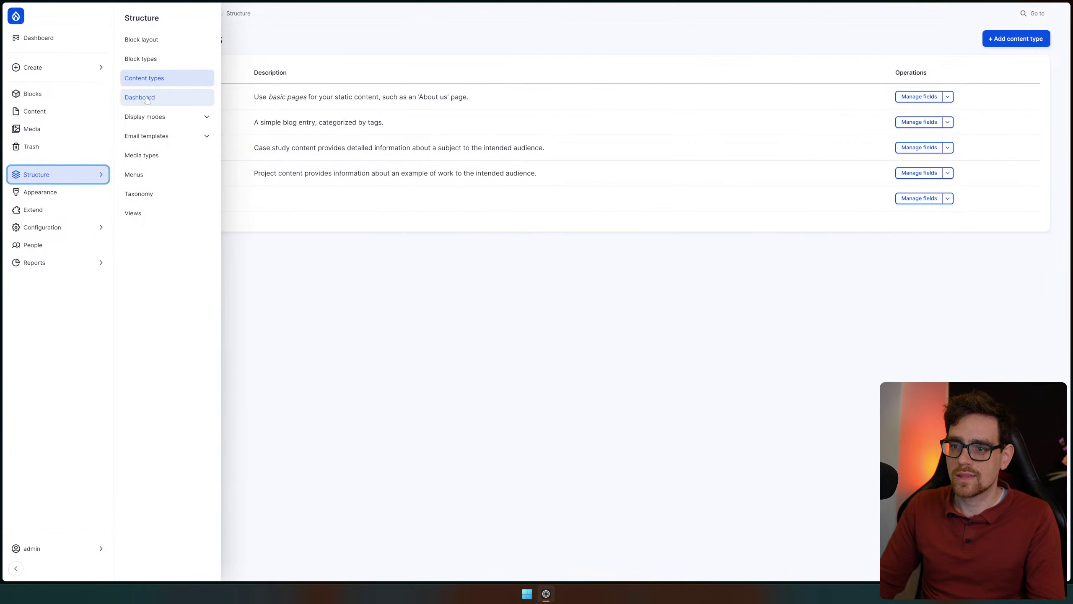
Open the welcome dashboard's layout editor from Dashboard configuration and scroll through its blocks
left_click(172, 98)
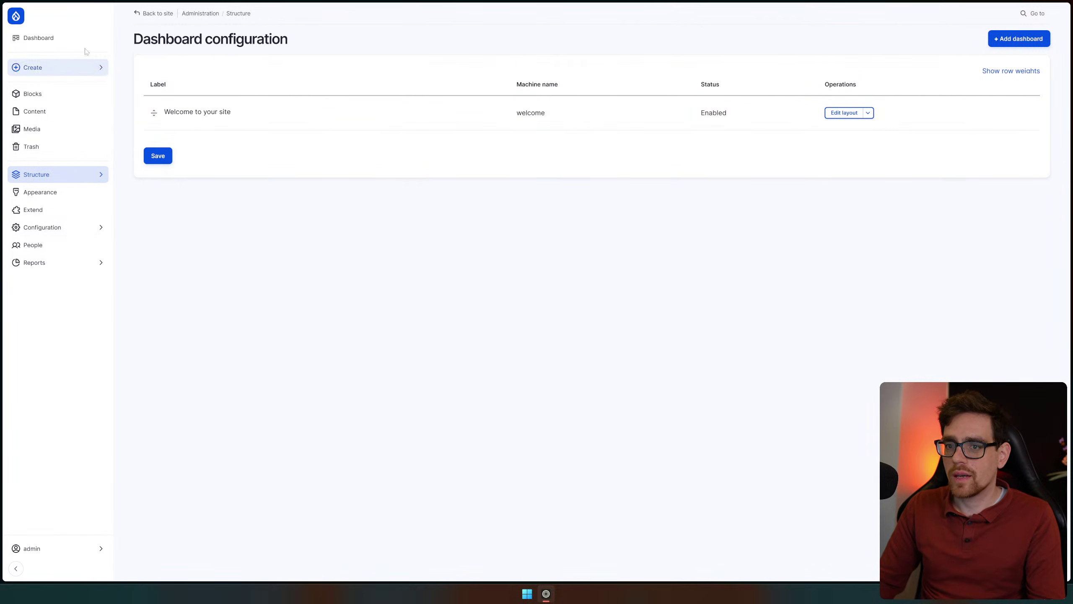
left_click(50, 39)
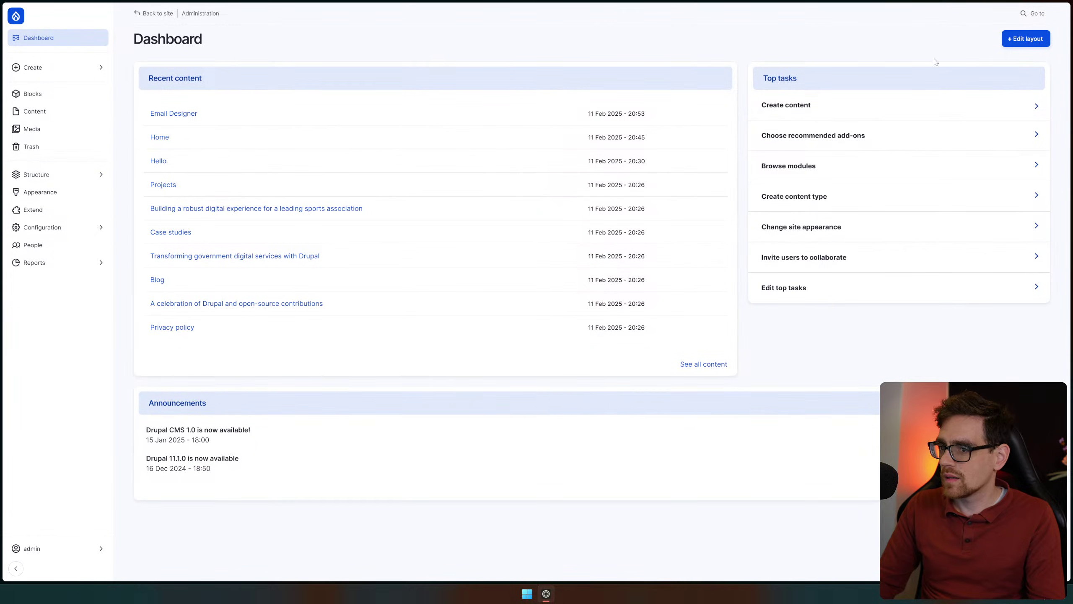
left_click(81, 172)
left_click(142, 97)
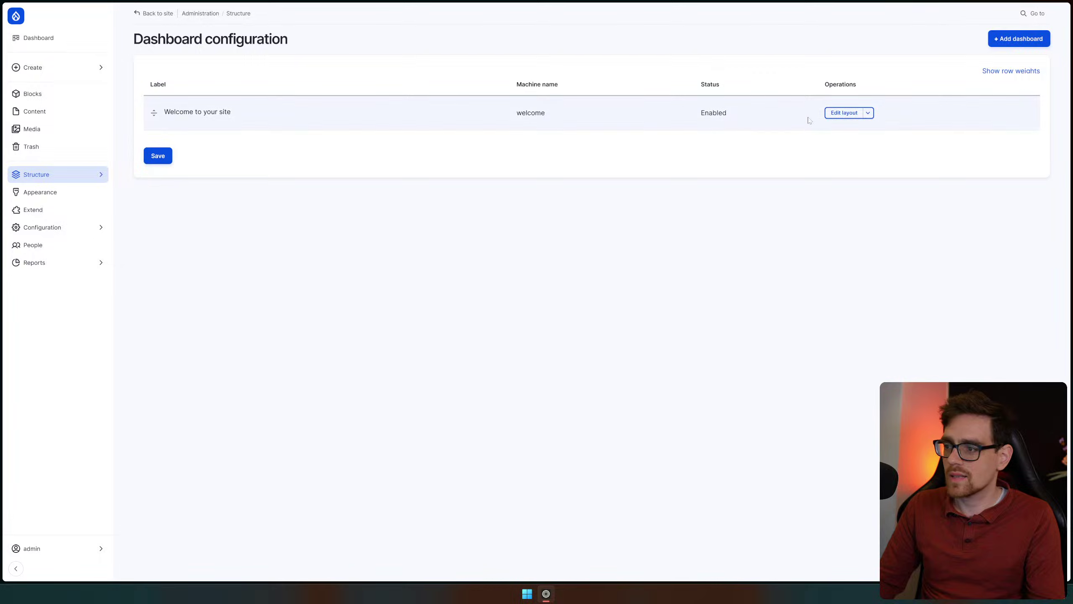
left_click(851, 120)
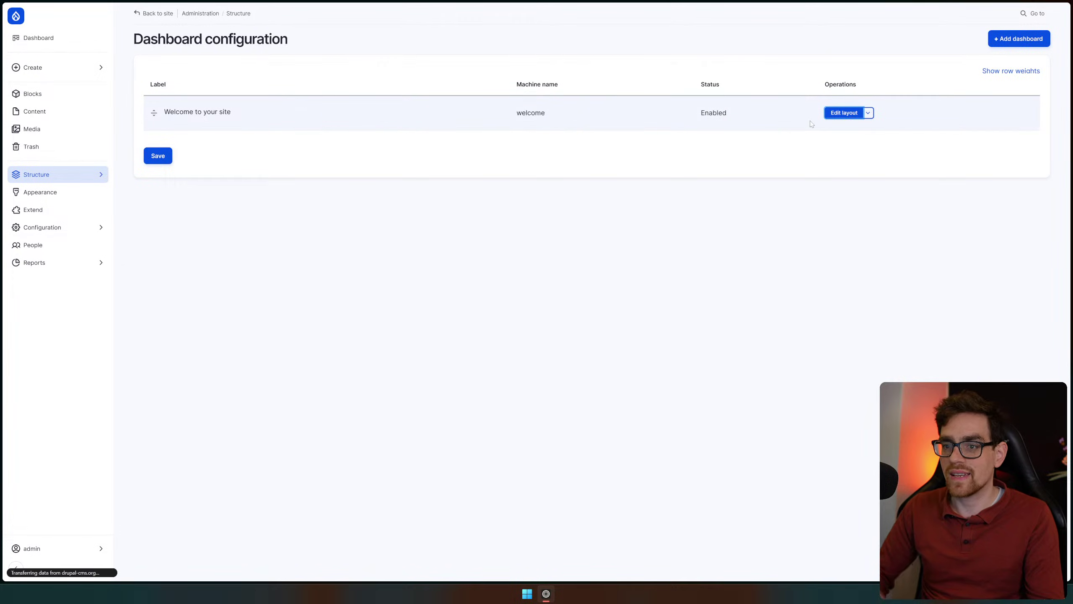
scroll(709, 169, "down", 4)
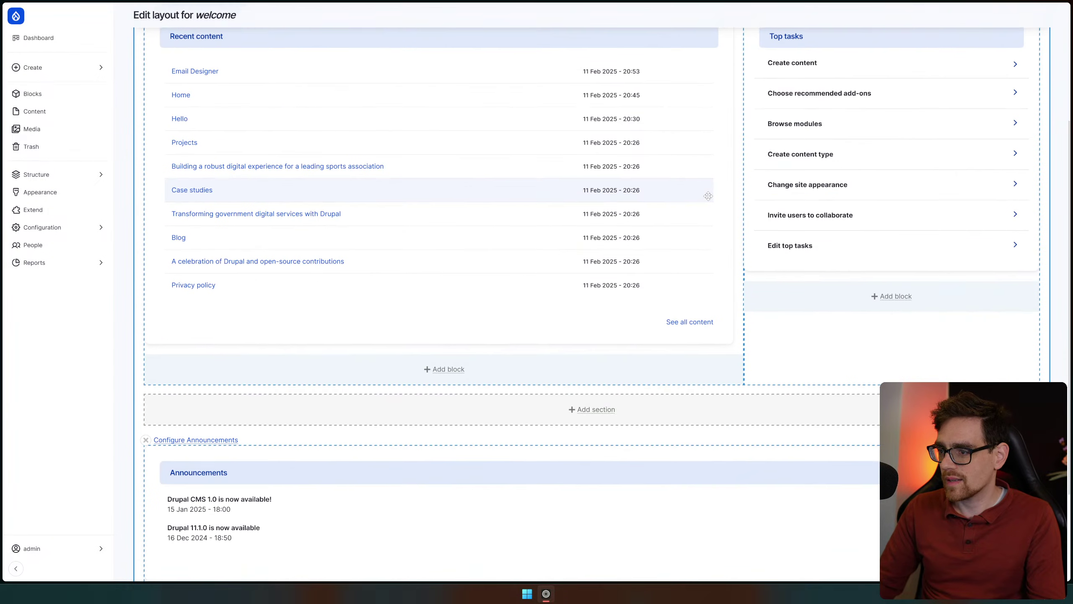
scroll(598, 410, "down", 3)
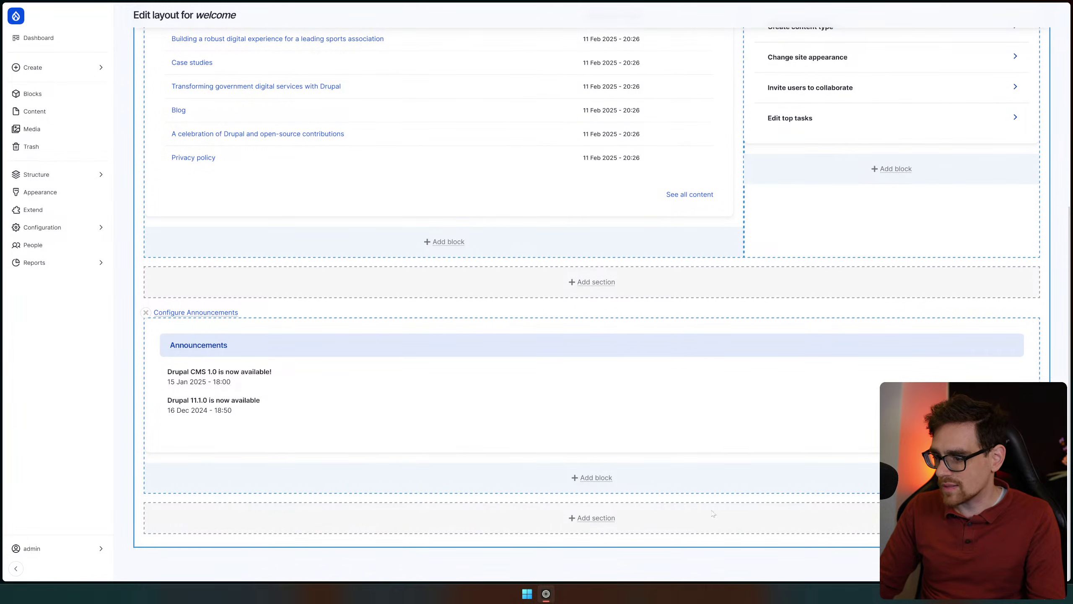
scroll(693, 504, "up", 8)
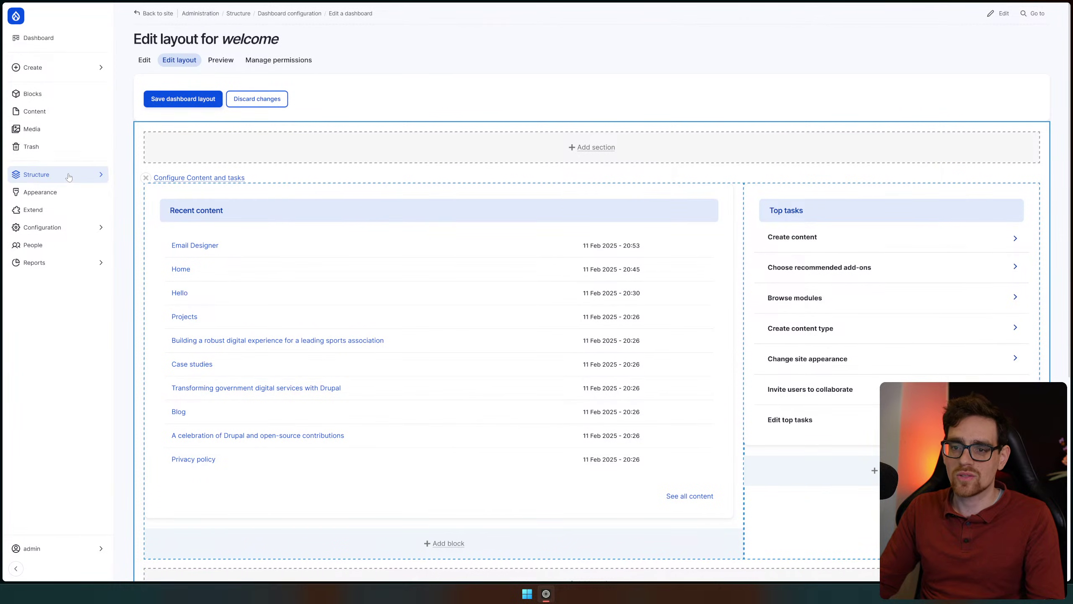
Open the Form modes page under Structure > Display modes
left_click(38, 174)
left_click(168, 120)
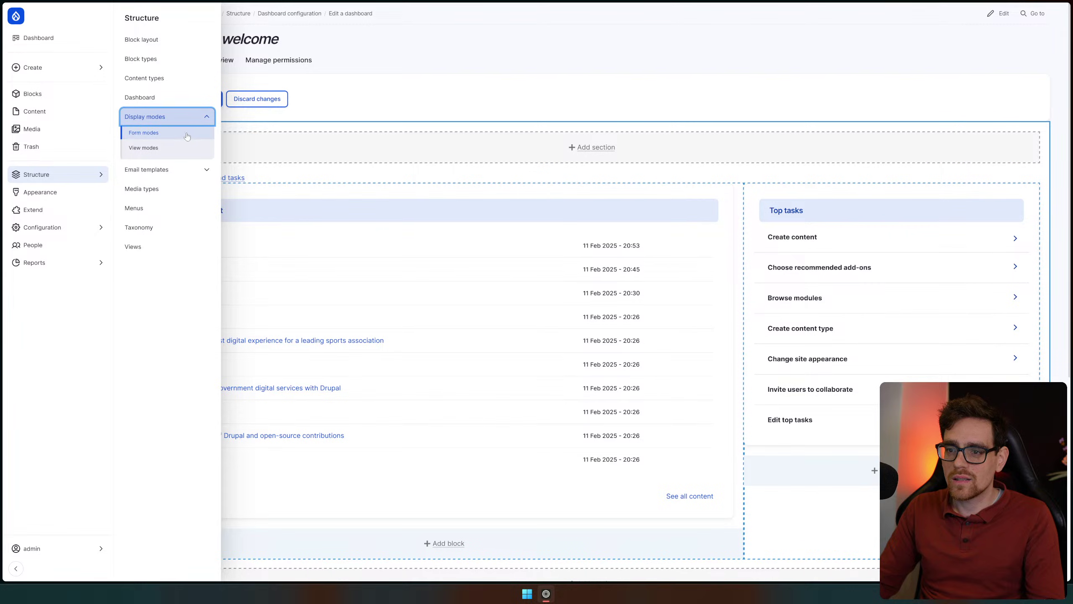
left_click(185, 135)
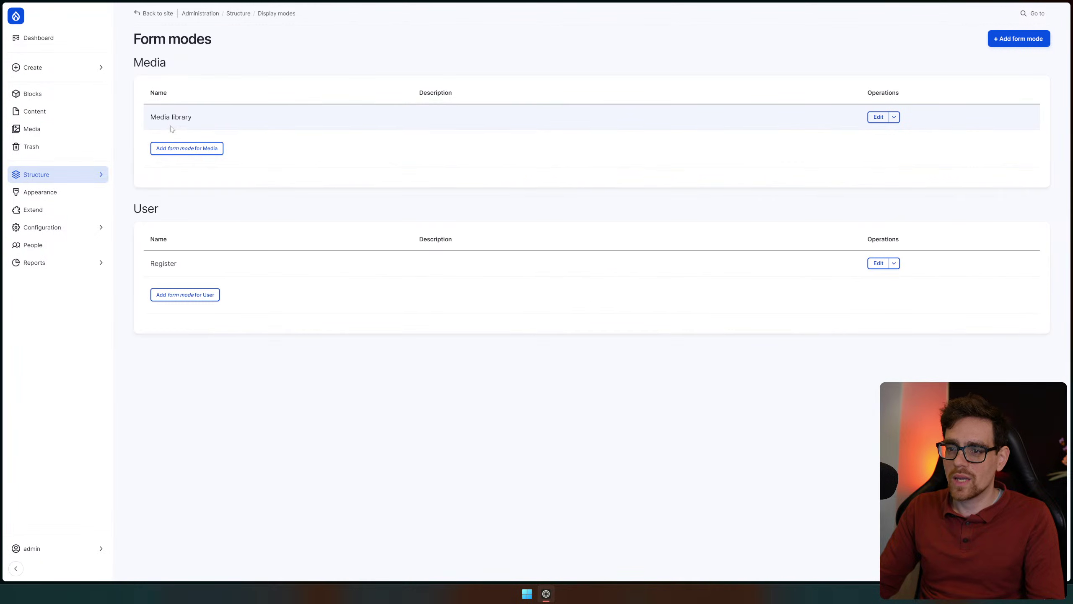
Reopen the Structure menu and expand Email templates
left_click(50, 177)
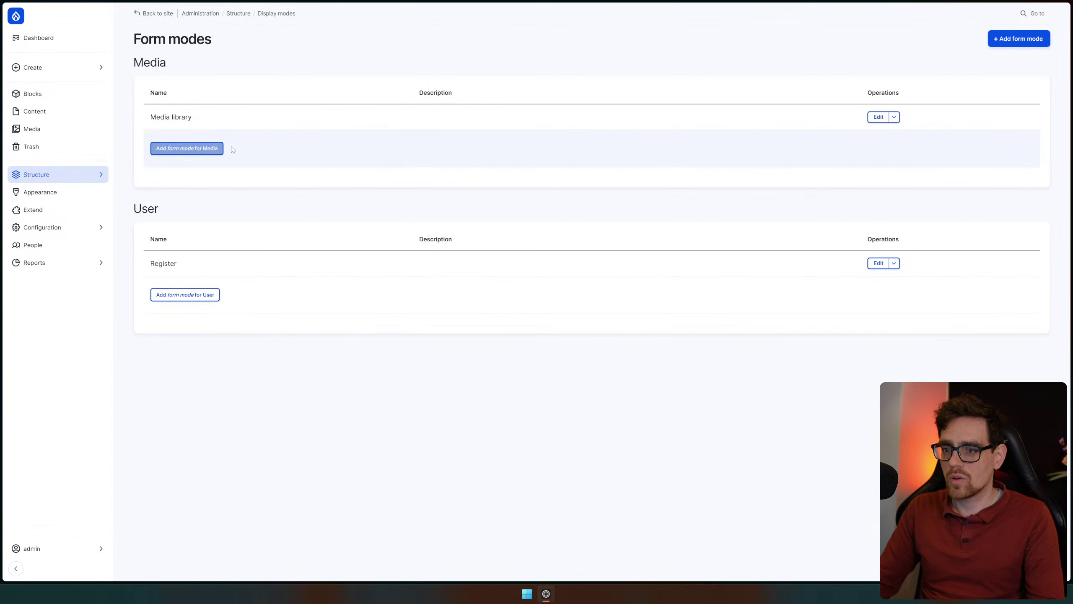
left_click(87, 176)
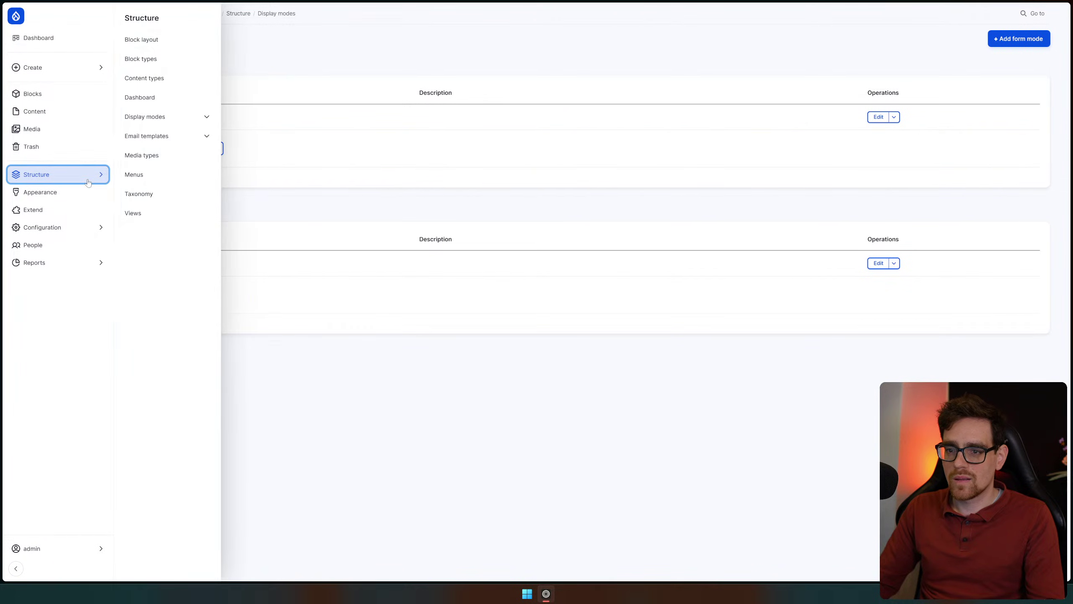
left_click(189, 138)
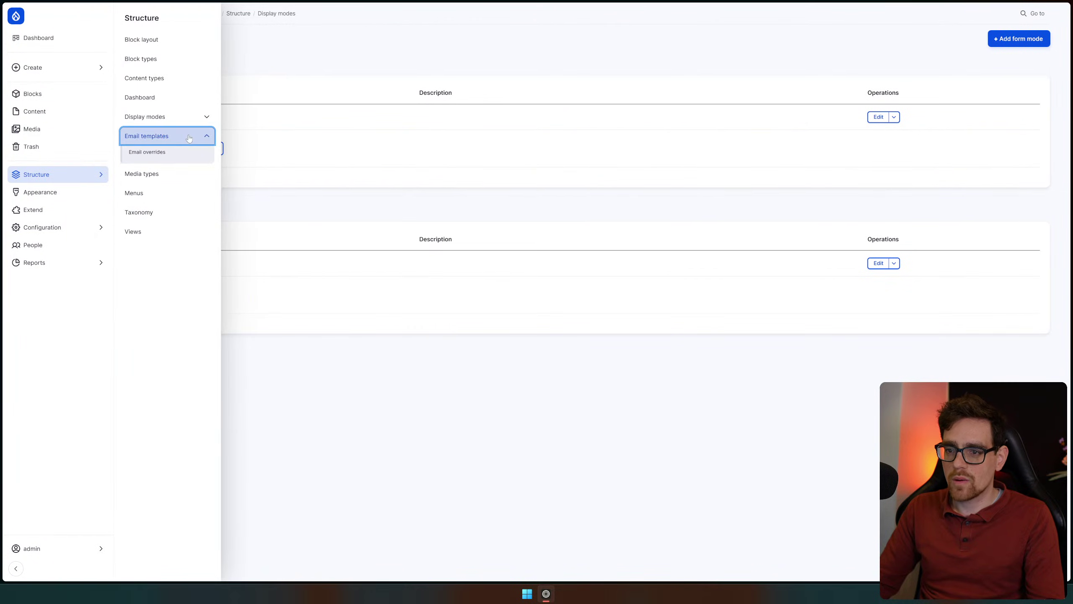
Inspect the Remote video media type's fields, viewing the Video URL field settings and returning
left_click(171, 181)
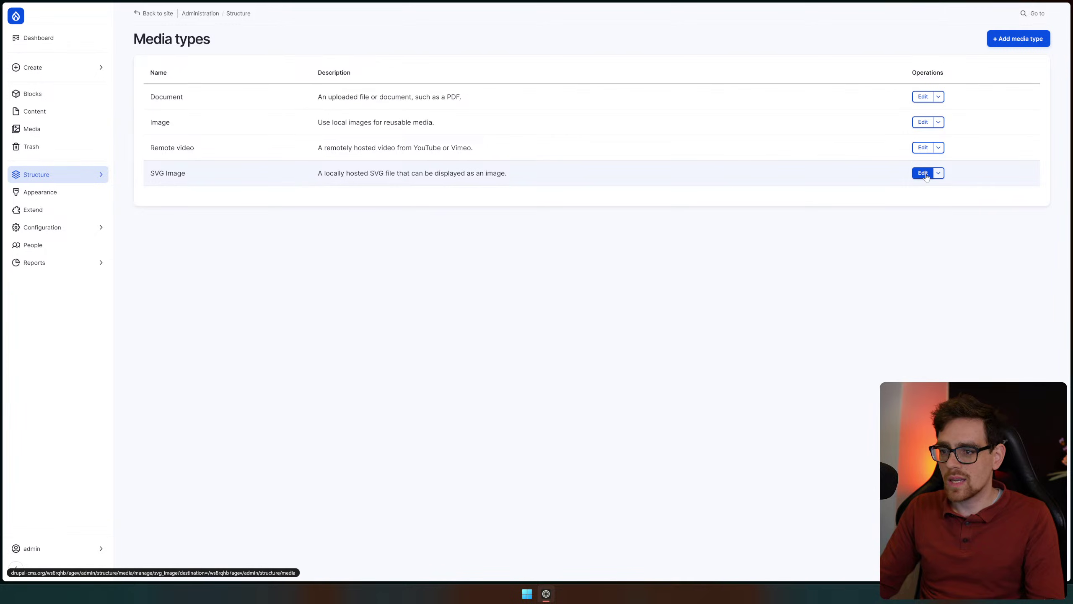
left_click_drag(317, 147, 504, 147)
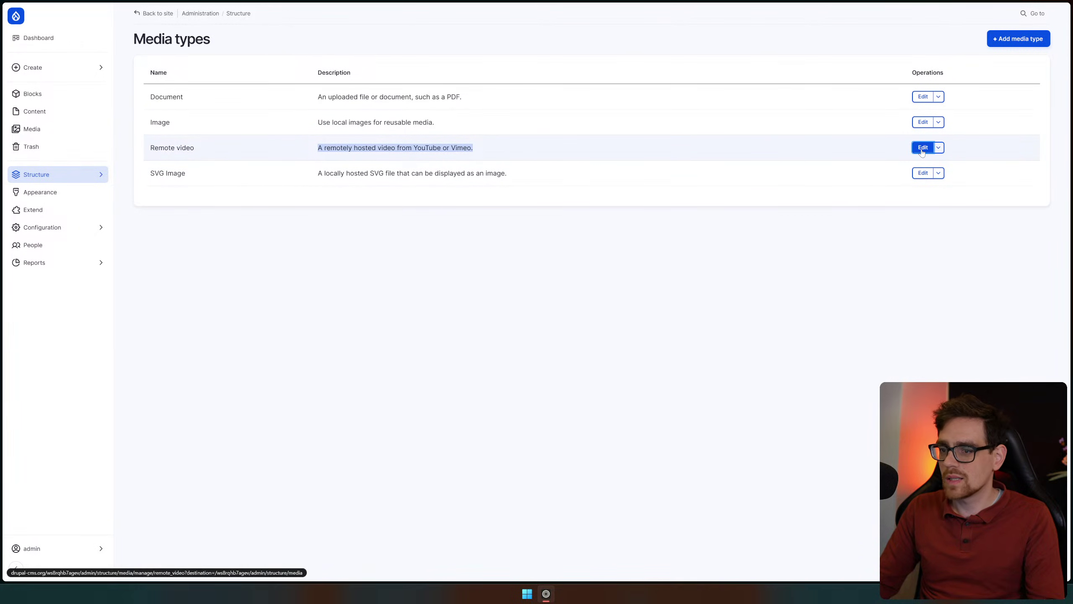
left_click(922, 148)
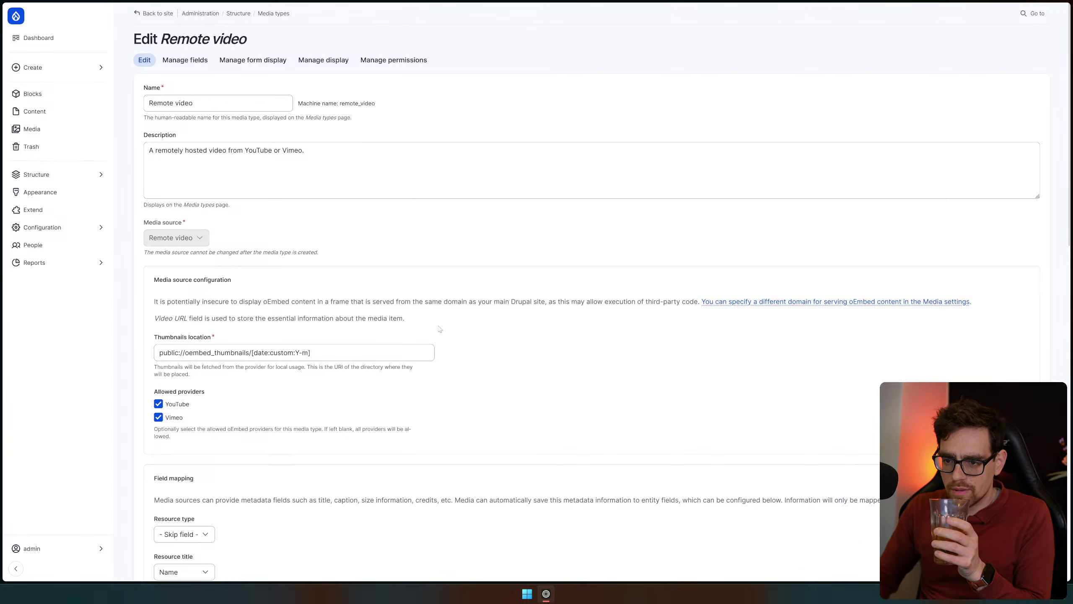
scroll(218, 314, "down", 2)
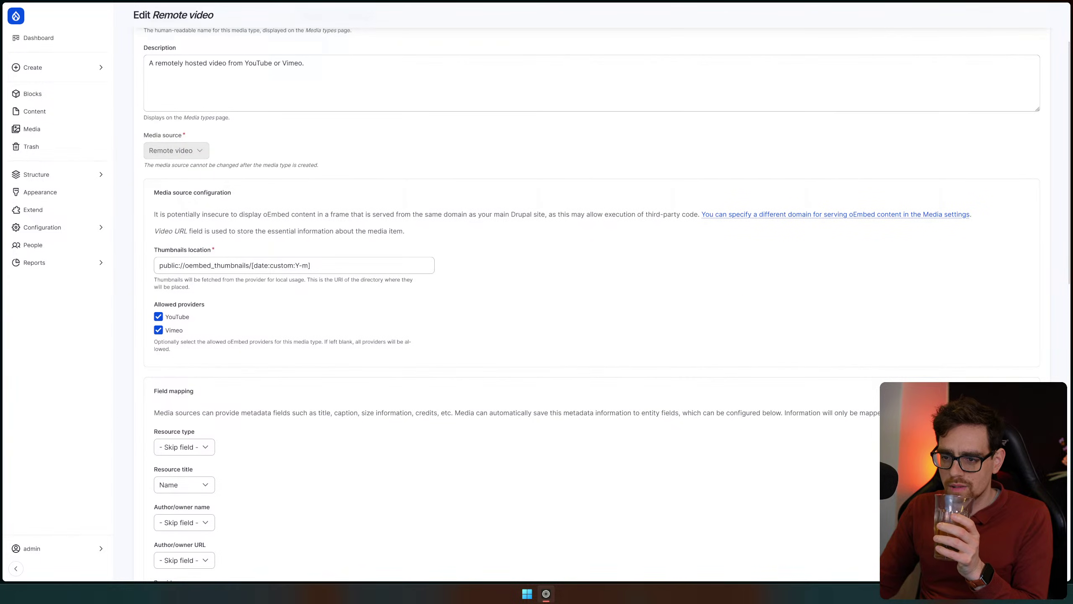
scroll(199, 330, "down", 10)
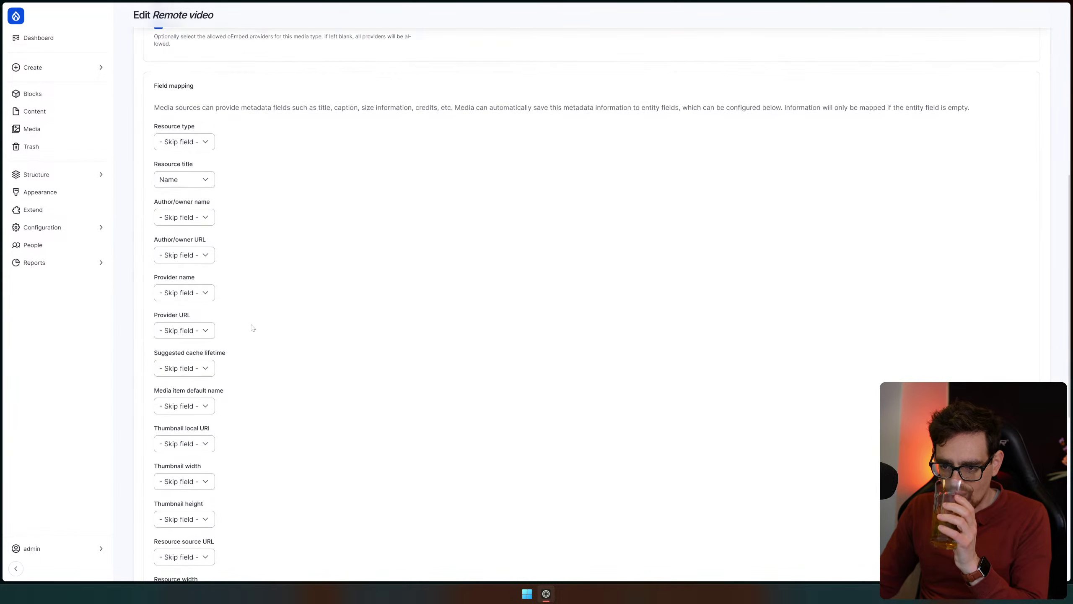
scroll(466, 396, "up", 12)
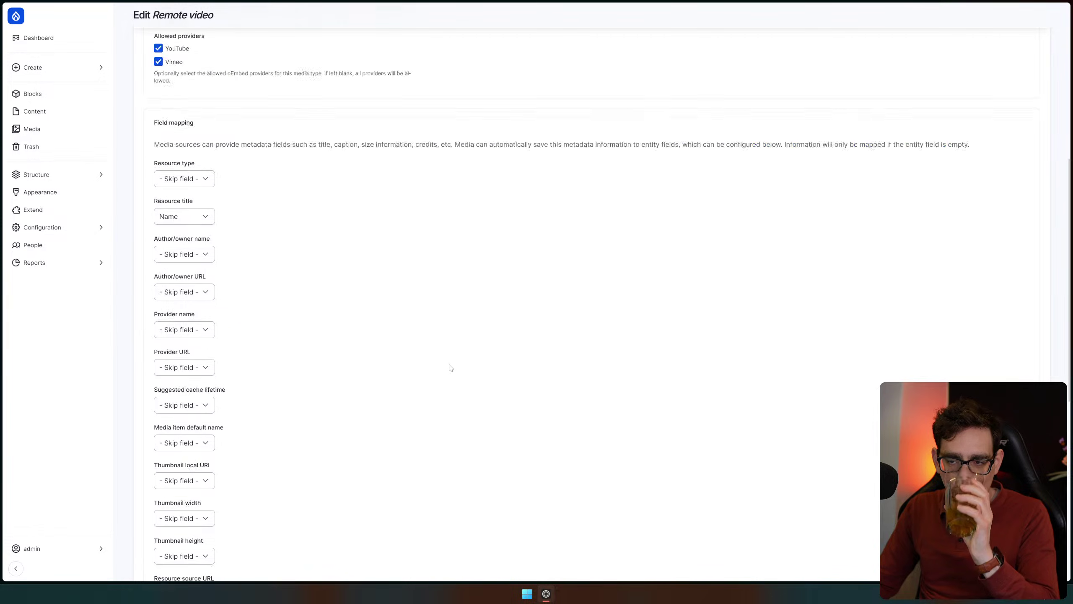
left_click(185, 62)
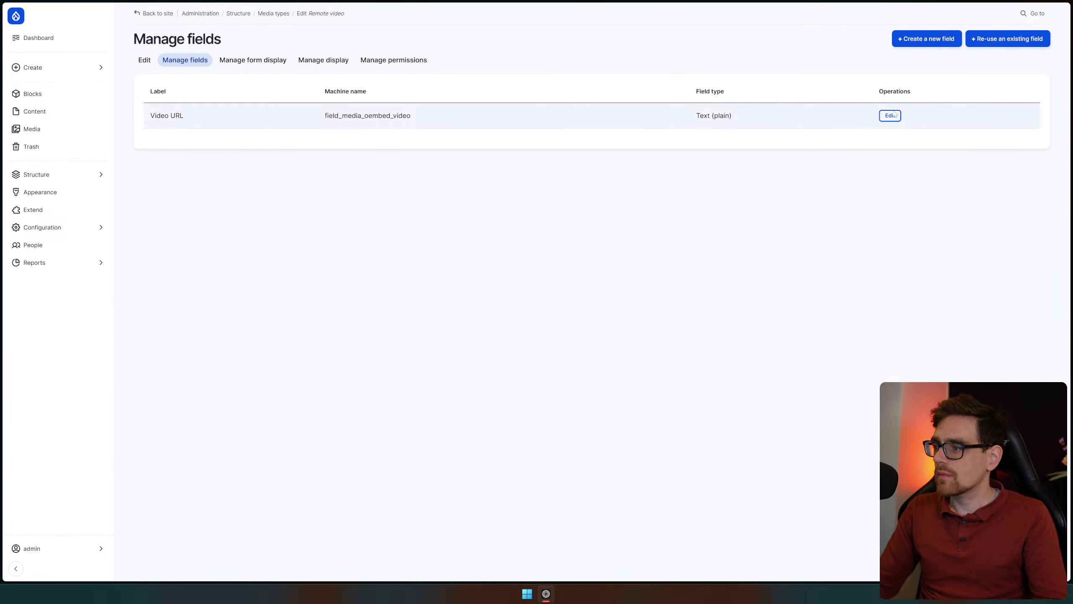
left_click(890, 117)
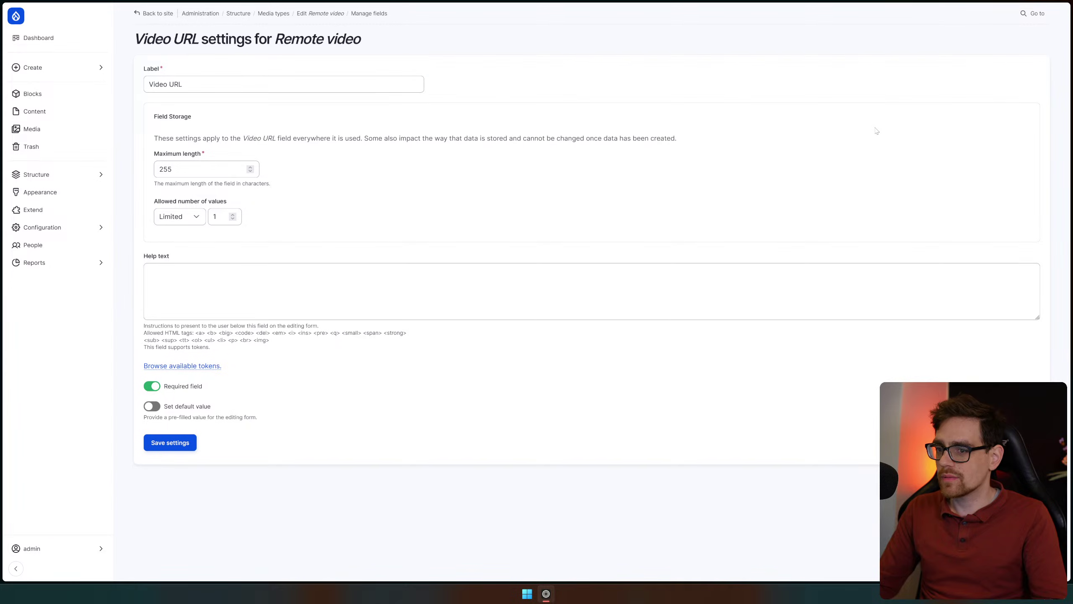
key("alt+Left")
Go to Manage fields for the Videos content type
left_click(55, 174)
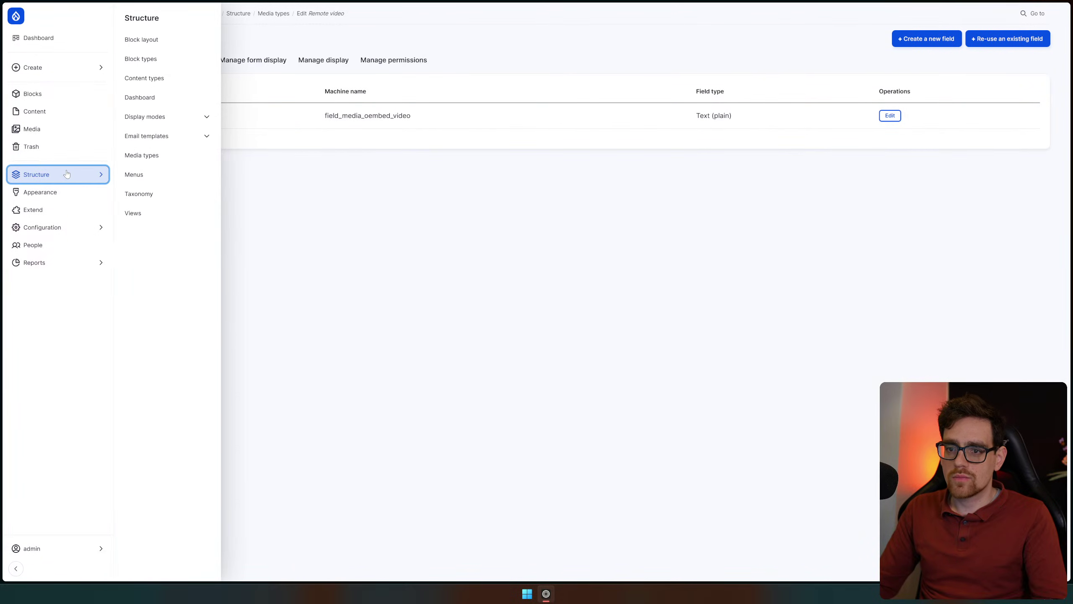
left_click(144, 78)
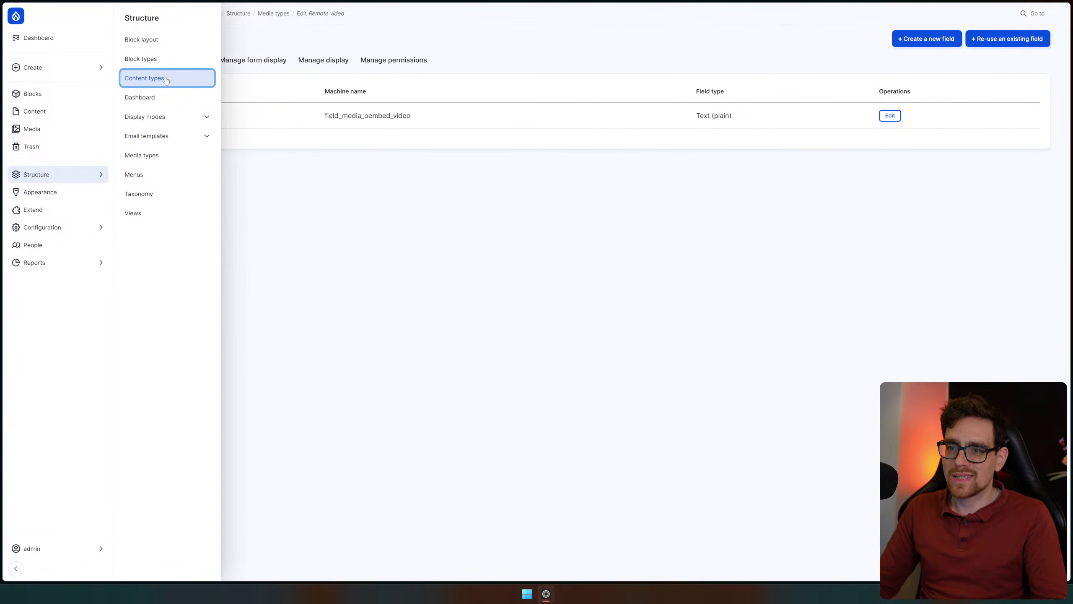
left_click(919, 199)
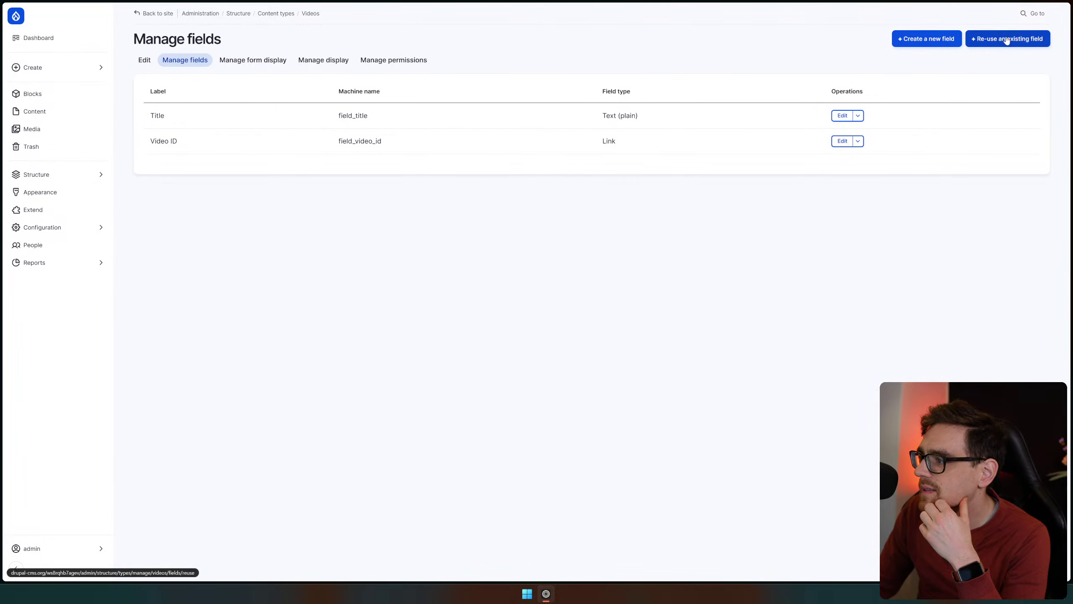
Create a Media field labelled 'yt video' and continue to its settings
left_click(924, 39)
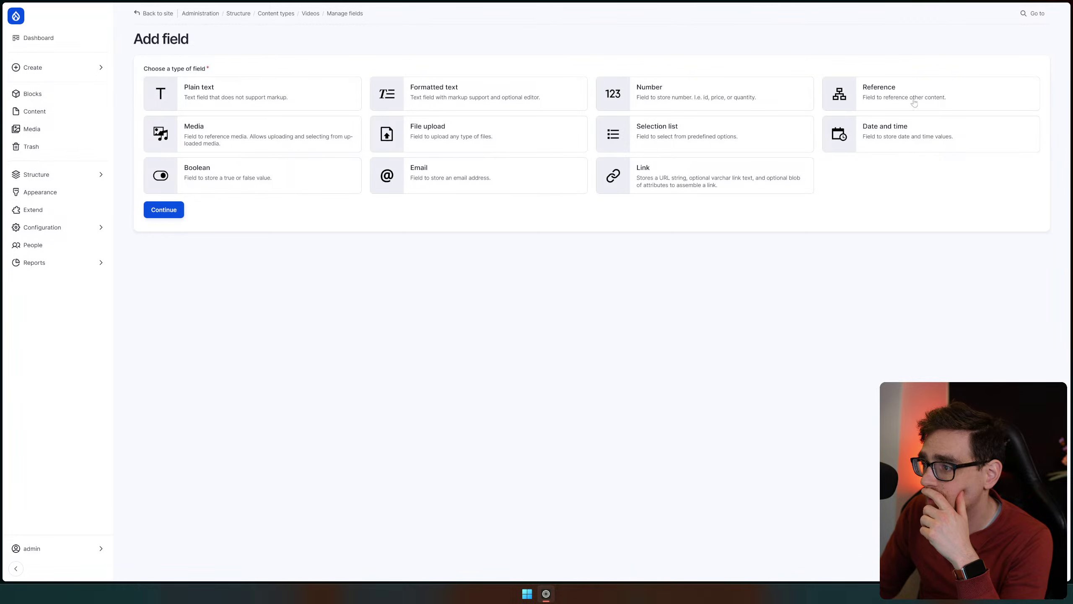
left_click(285, 145)
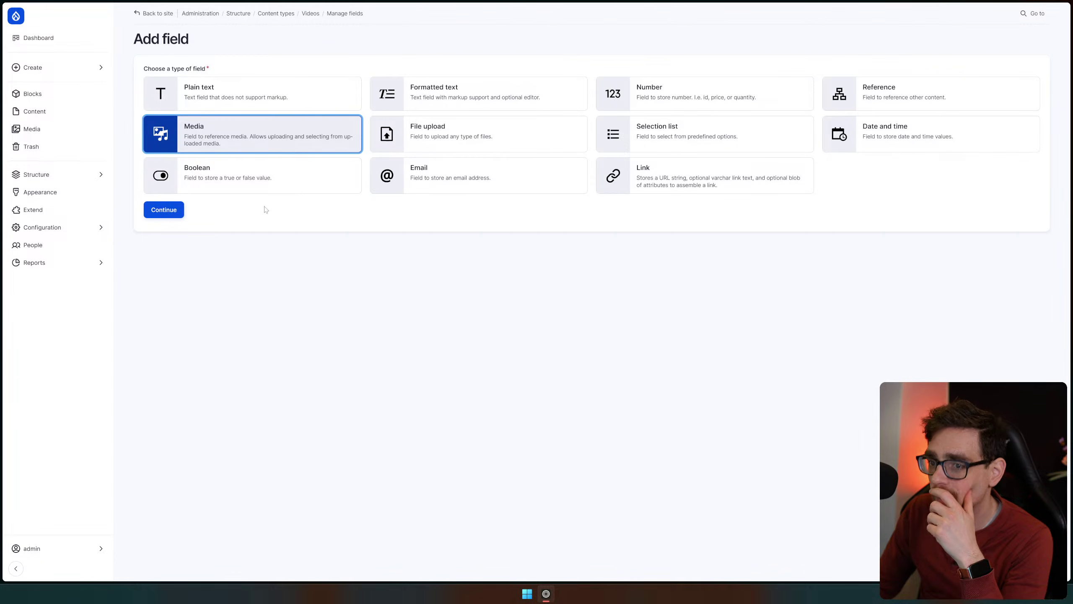
left_click(171, 209)
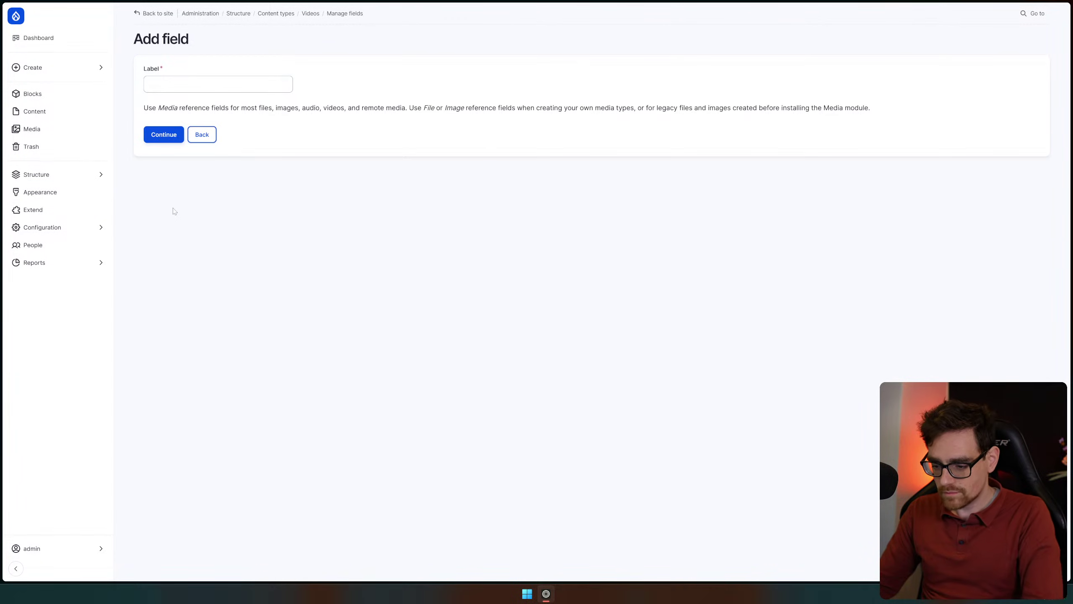
left_click(202, 87)
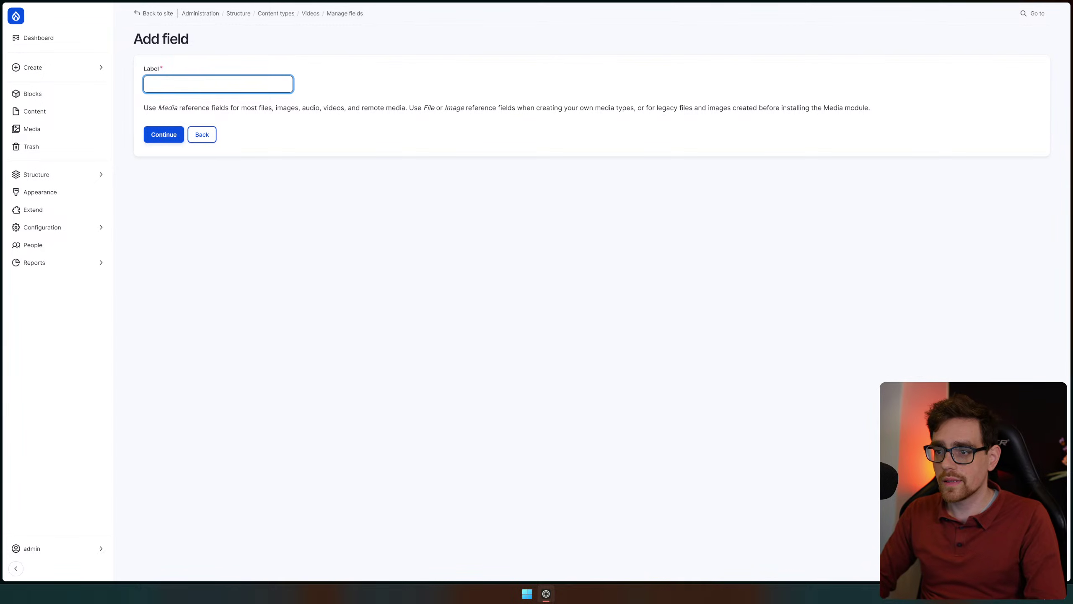
type("Y")
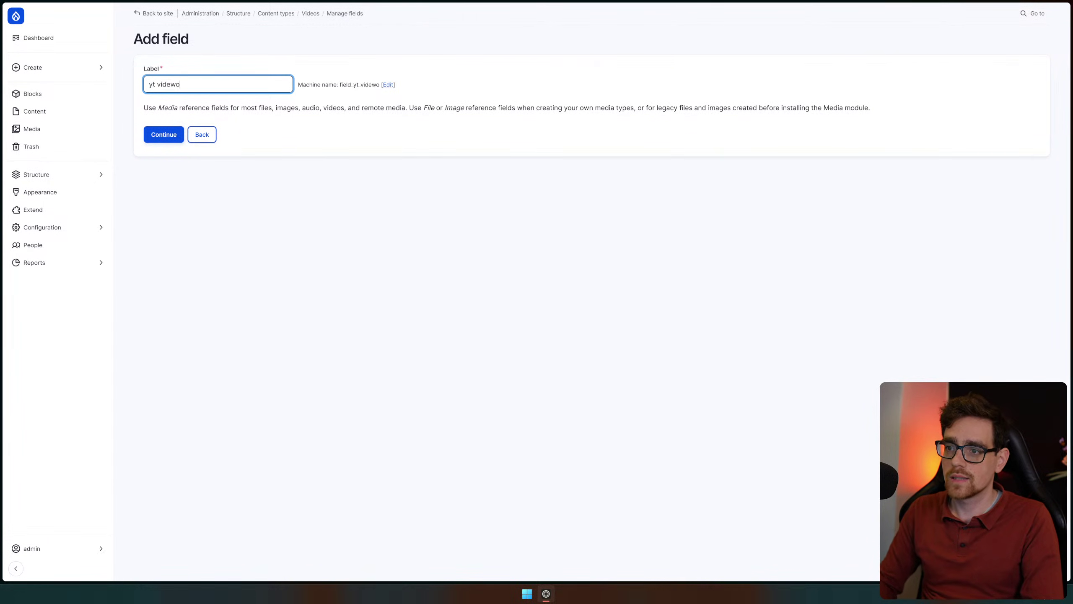
type("t videe")
key("BackSpace")
type("o")
left_click(167, 135)
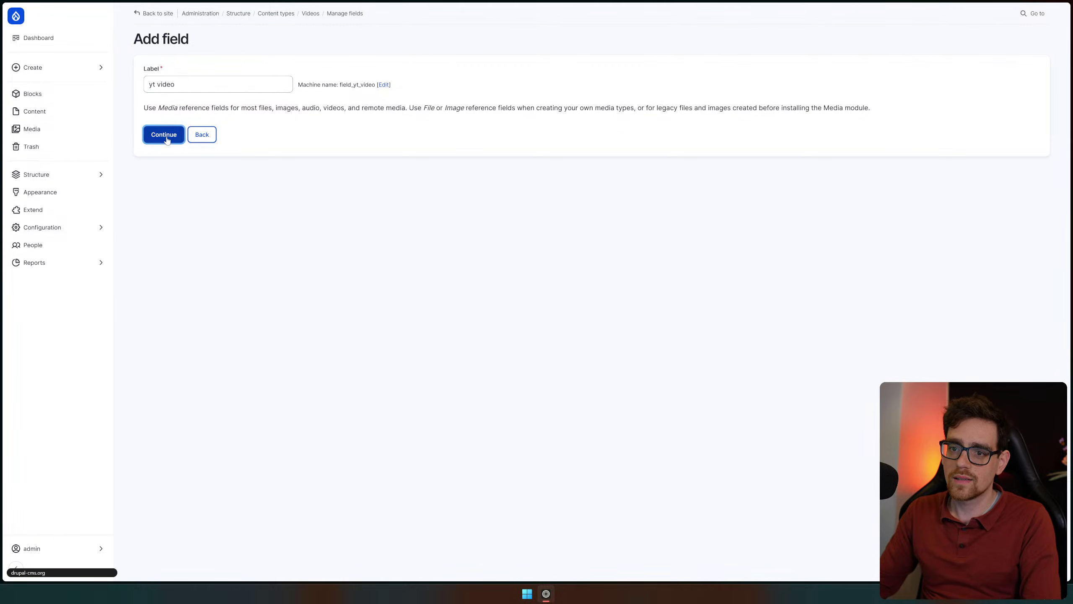
Set the yt video field's type of item to reference to Workflow
left_click(256, 170)
scroll(254, 260, "down", 2)
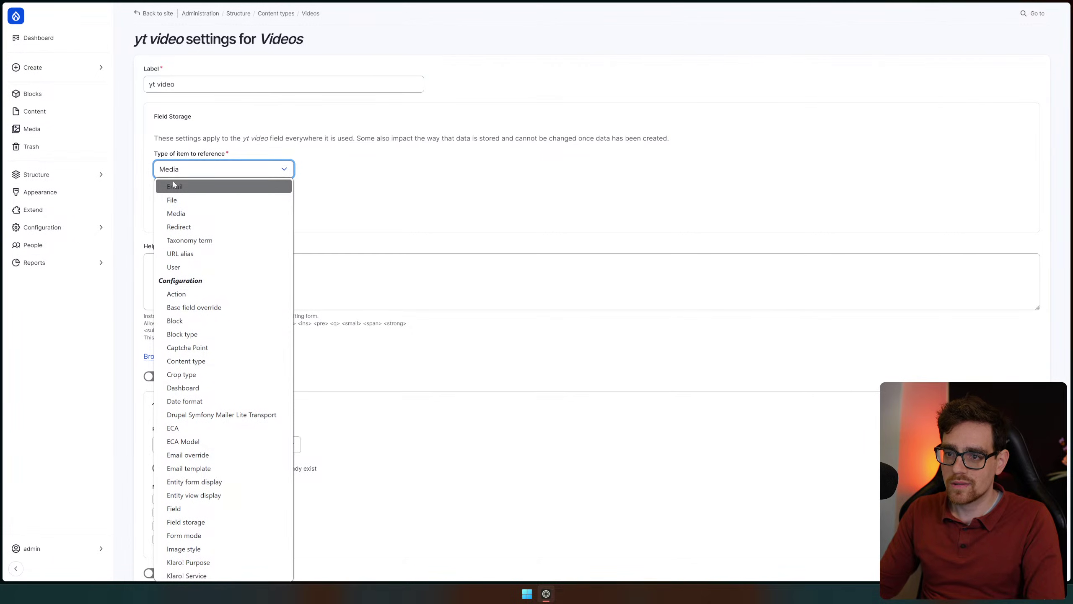
scroll(239, 237, "up", 2)
scroll(240, 239, "down", 4)
scroll(240, 239, "down", 2)
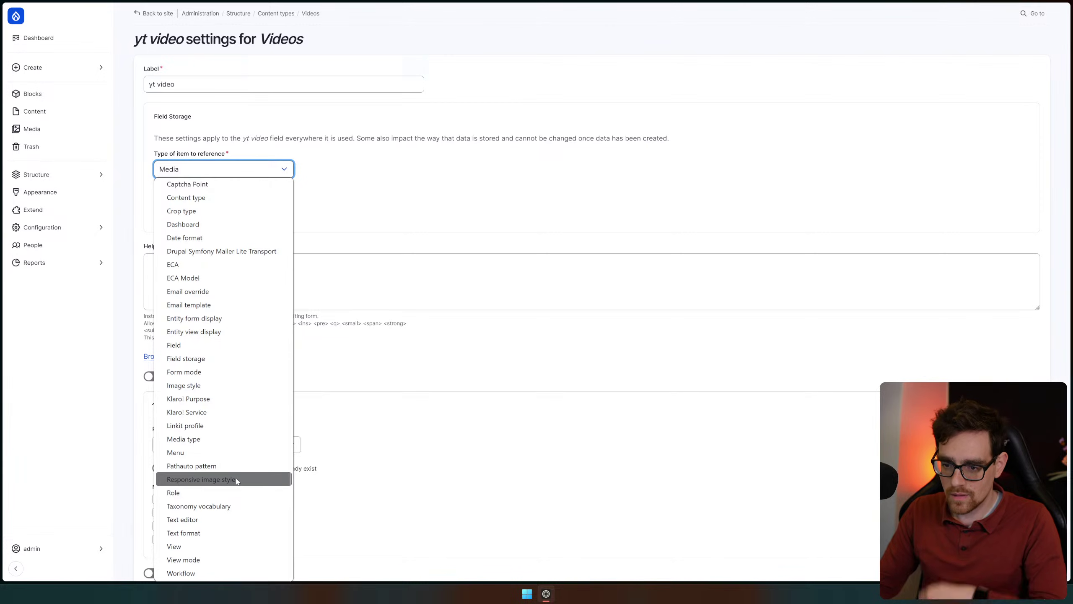
scroll(240, 465, "up", 4)
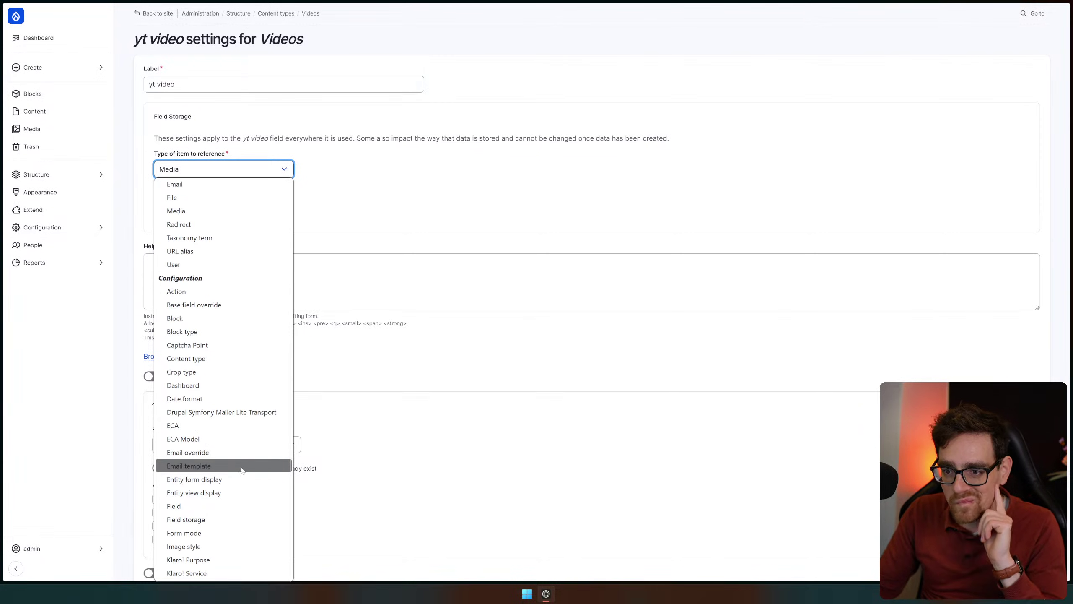
scroll(227, 222, "up", 2)
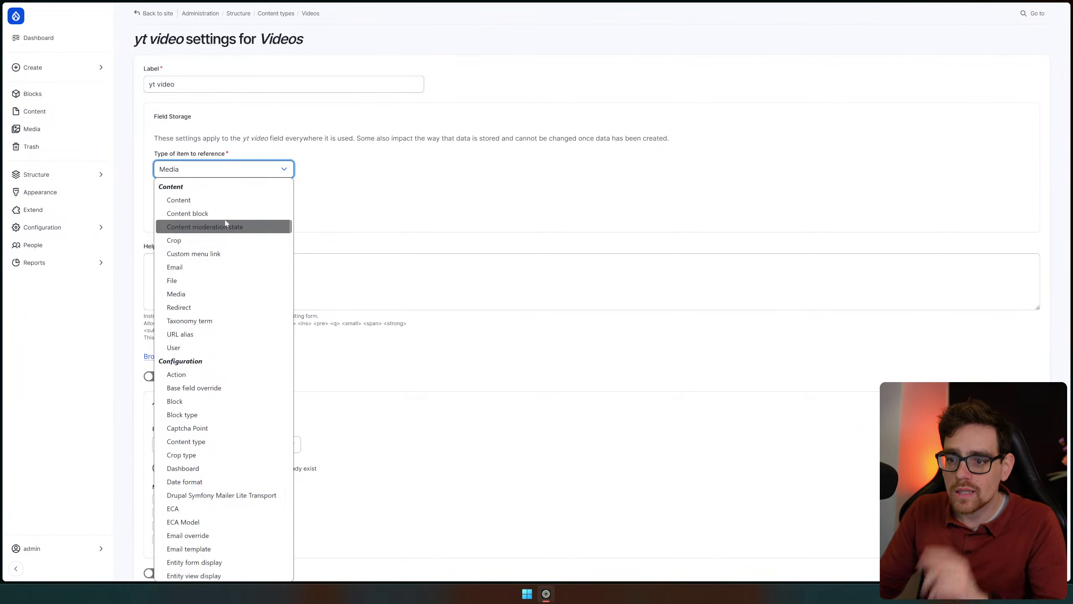
key("r")
key("r")
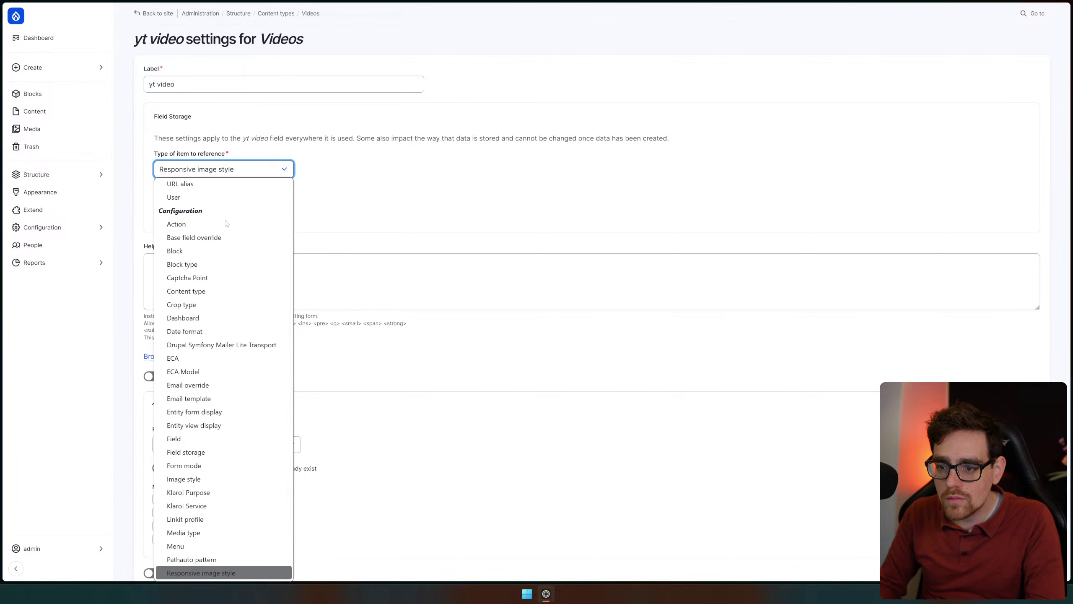
key("Down")
key("Down")
key("Down")
key("Down")
key("Down")
key("Down")
key("Down")
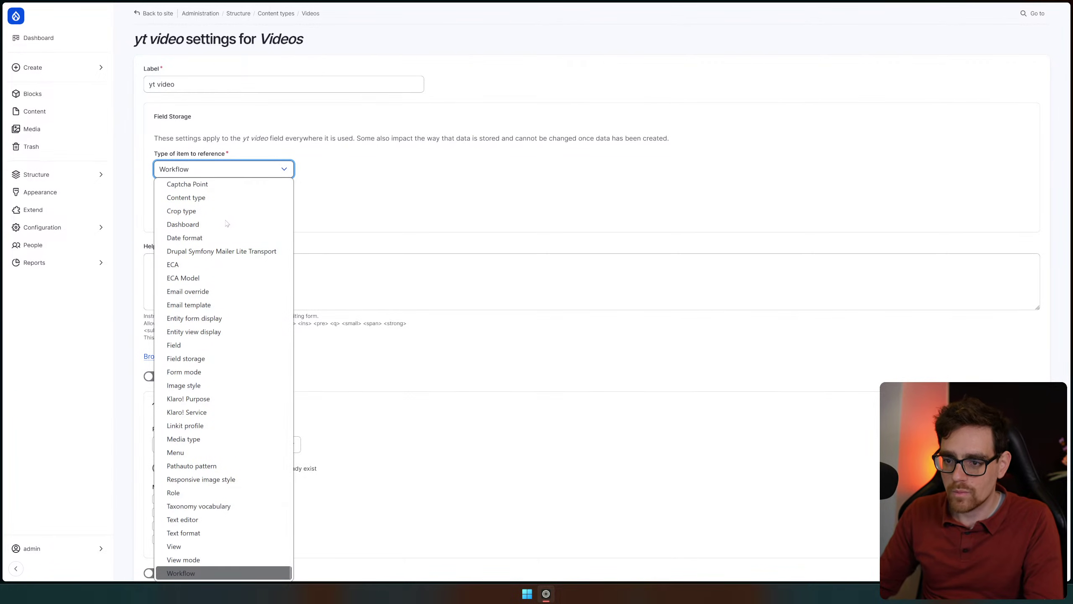
key("Return")
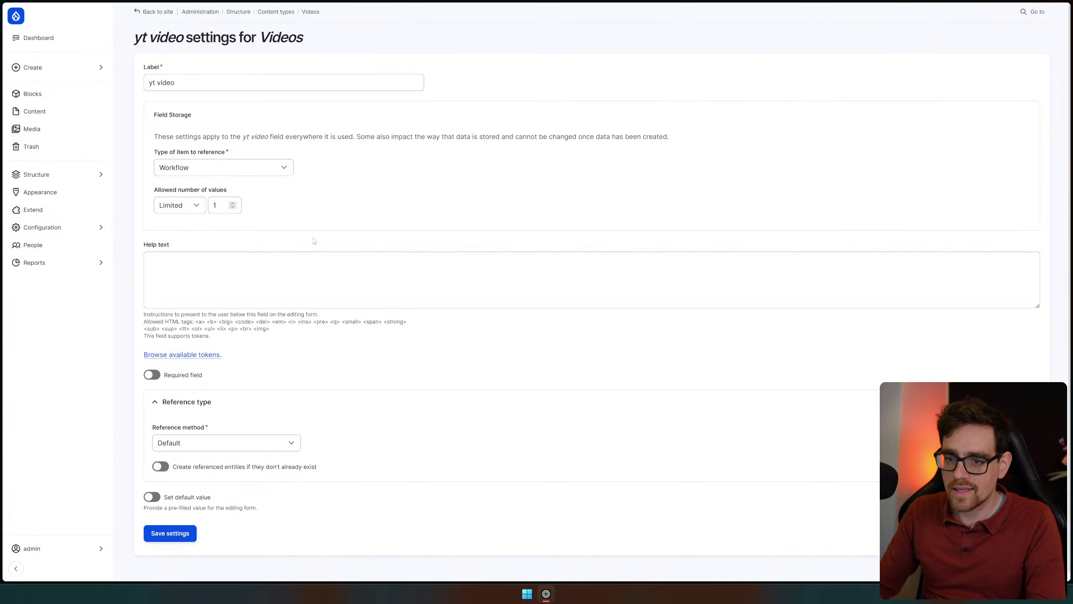
left_click(76, 178)
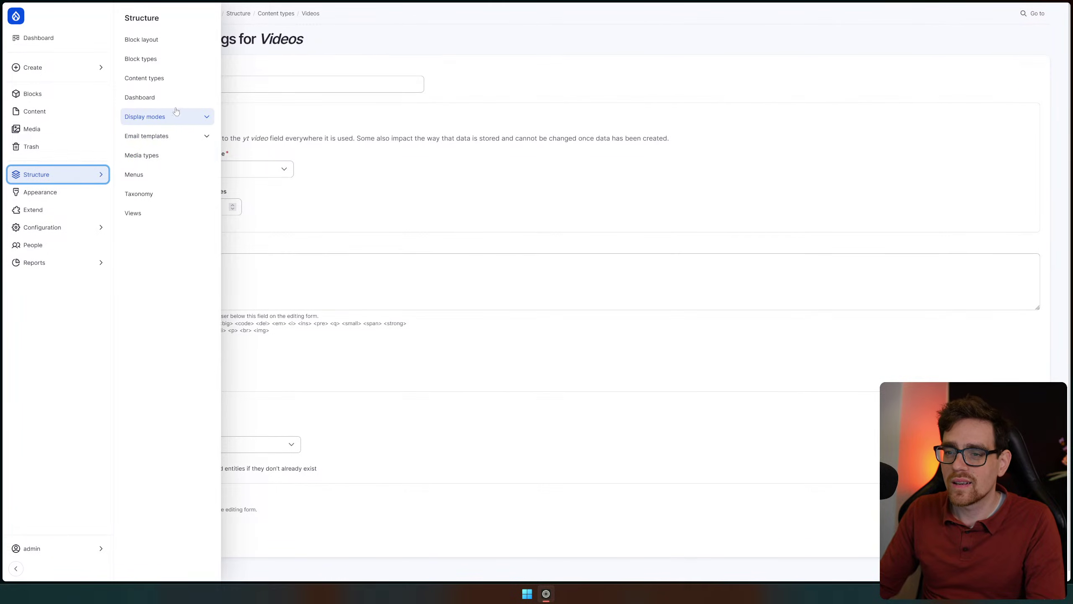
Visit the Menus and Taxonomy pages from the Structure section
left_click(163, 181)
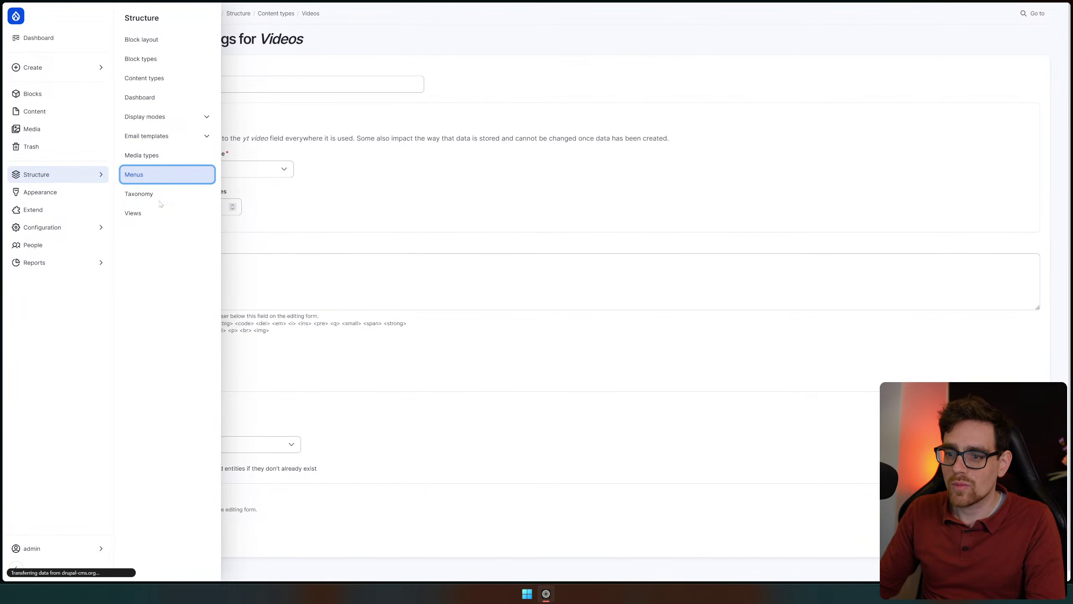
left_click(73, 178)
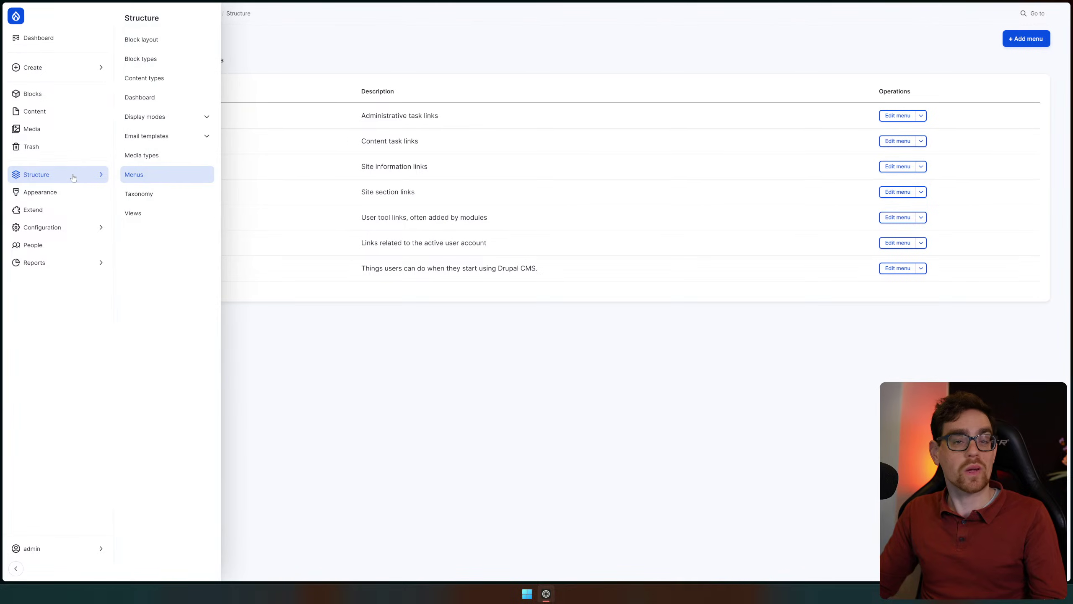
left_click(184, 191)
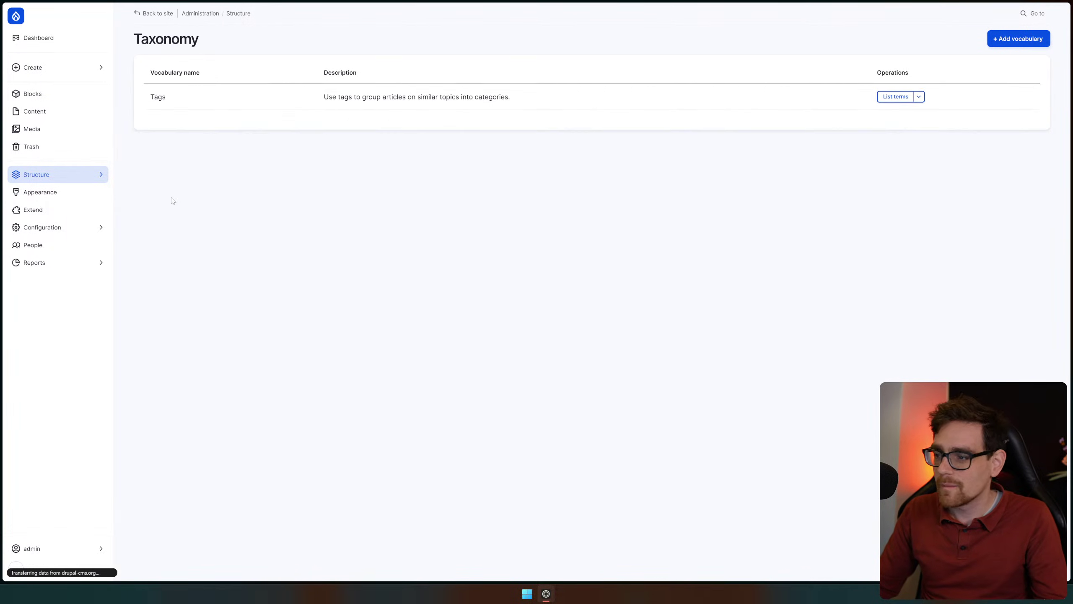
left_click(88, 185)
Open Views and scroll through the enabled views such as Blog, Media and Redirect 404
left_click(152, 211)
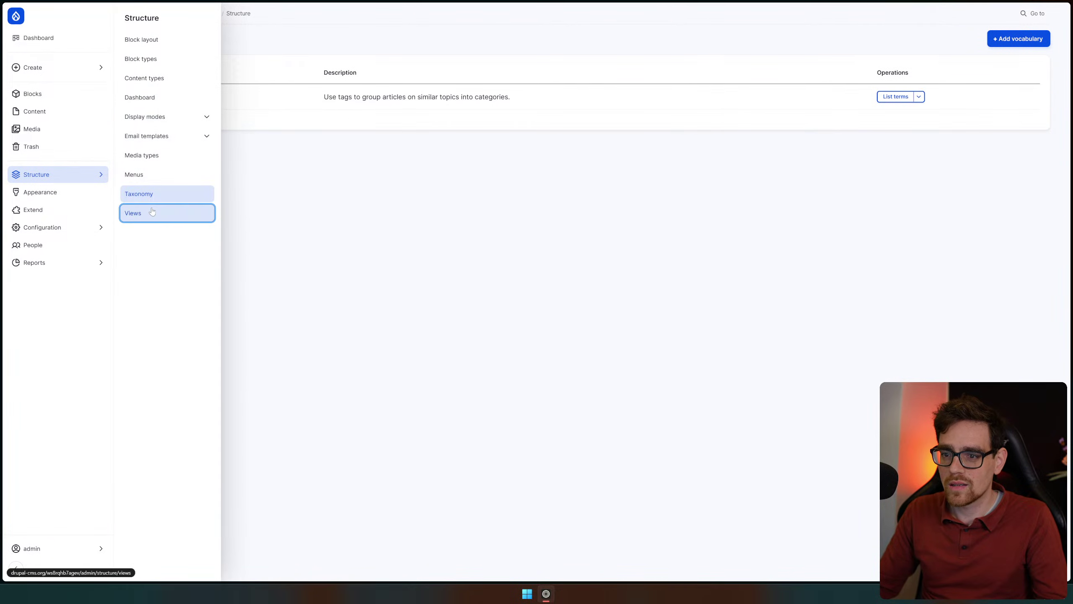
scroll(803, 212, "down", 3)
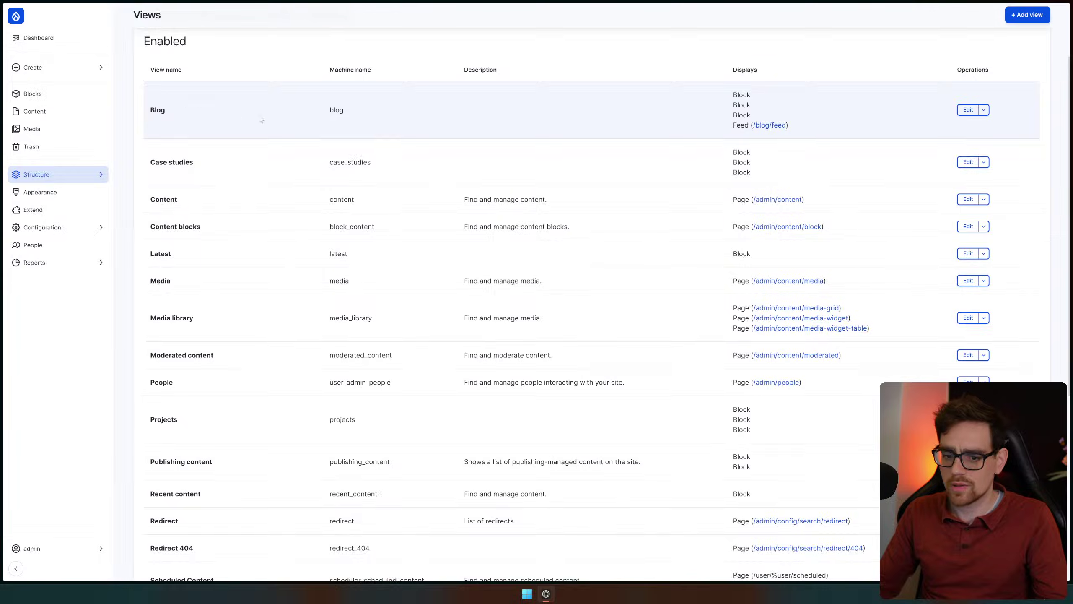
scroll(219, 262, "down", 3)
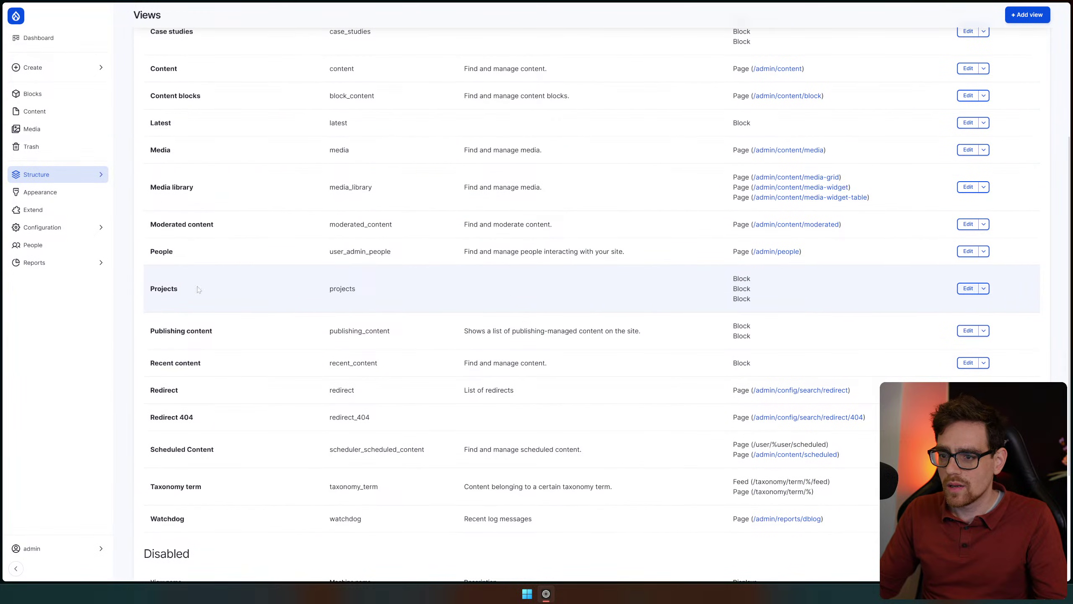
scroll(880, 276, "down", 1)
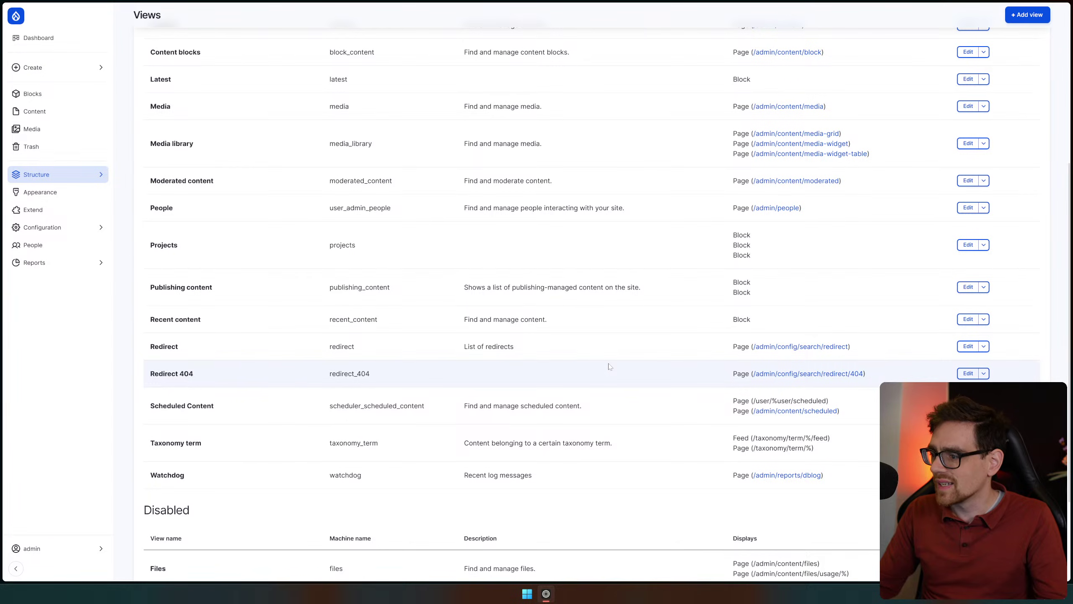
left_click(61, 194)
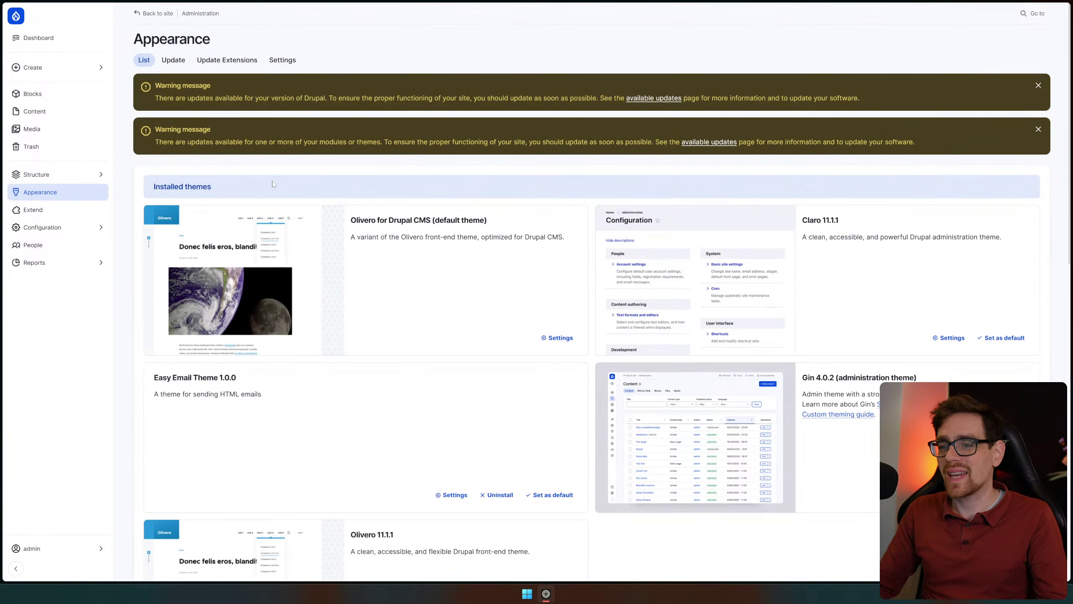
Dismiss the Drupal core and module/theme update warnings on the Appearance page
left_click(1037, 86)
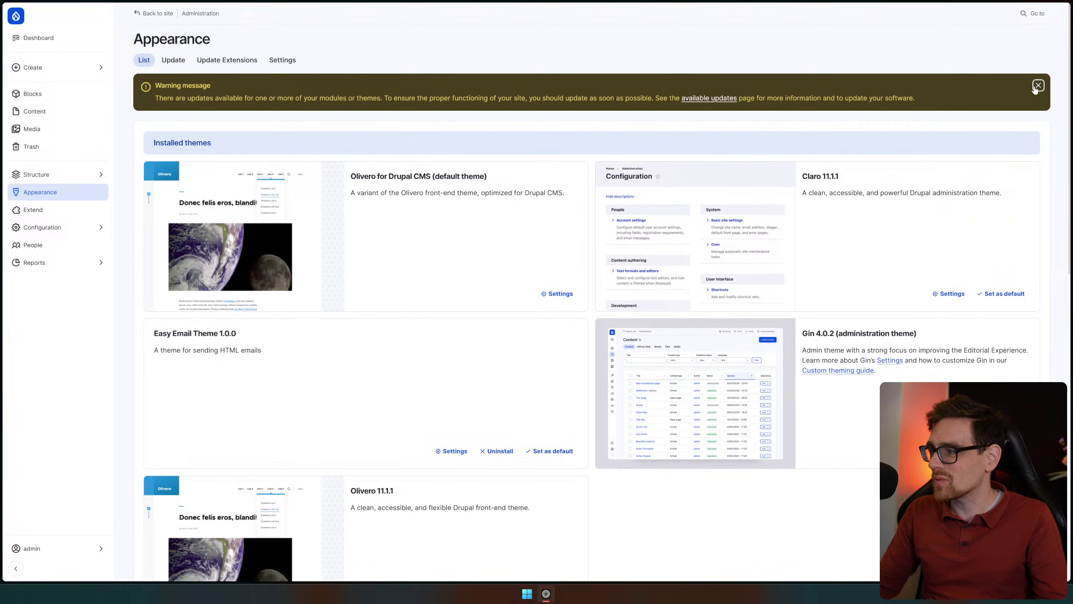
left_click(1038, 86)
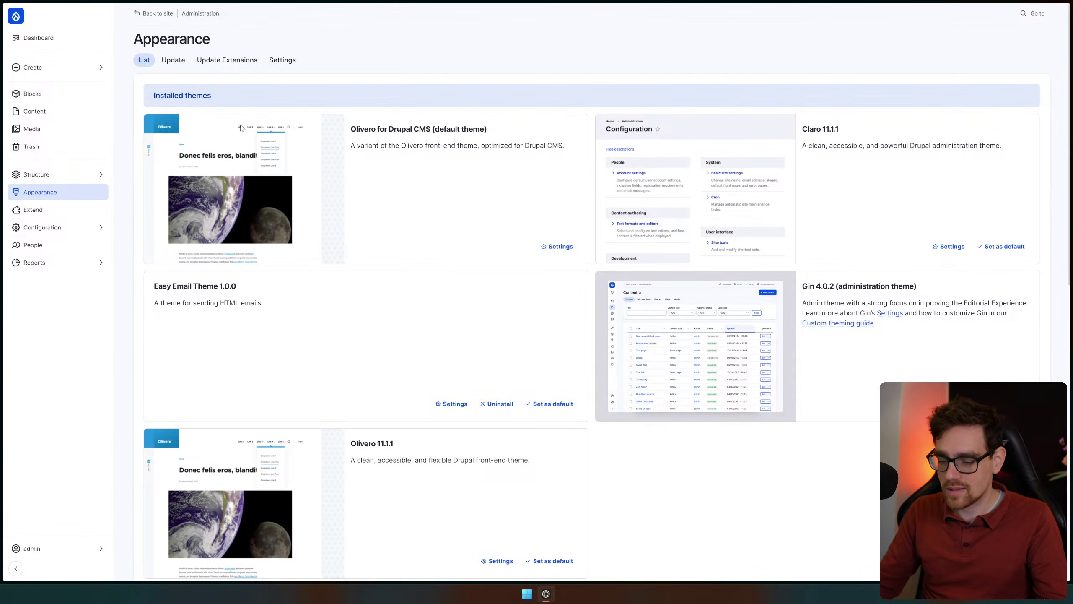
left_click(70, 174)
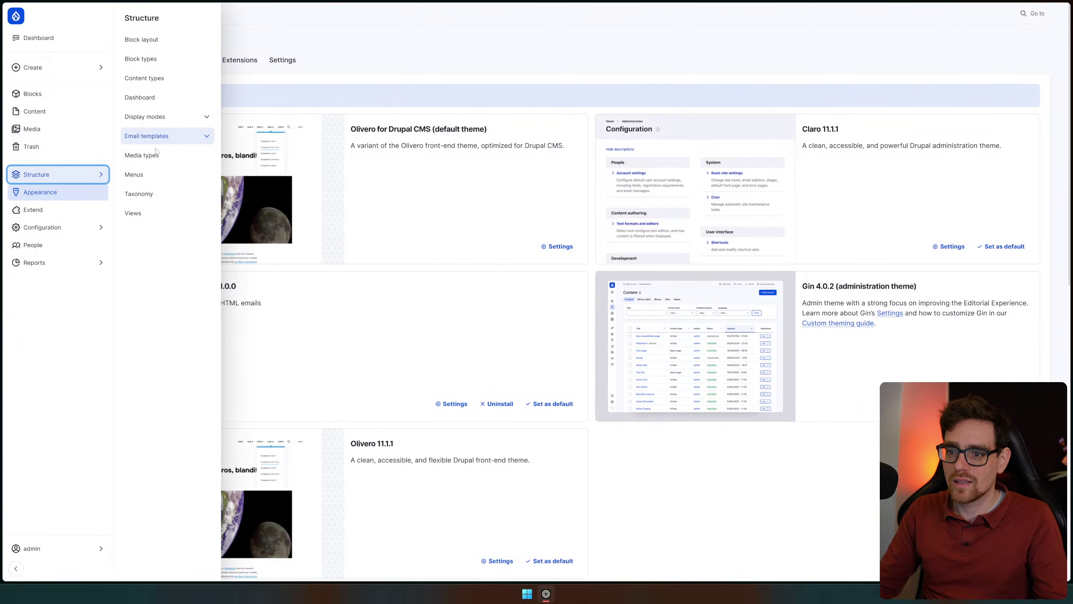
Go from Taxonomy to the Tags terms list, its edit settings, then its Manage fields tab
left_click(161, 197)
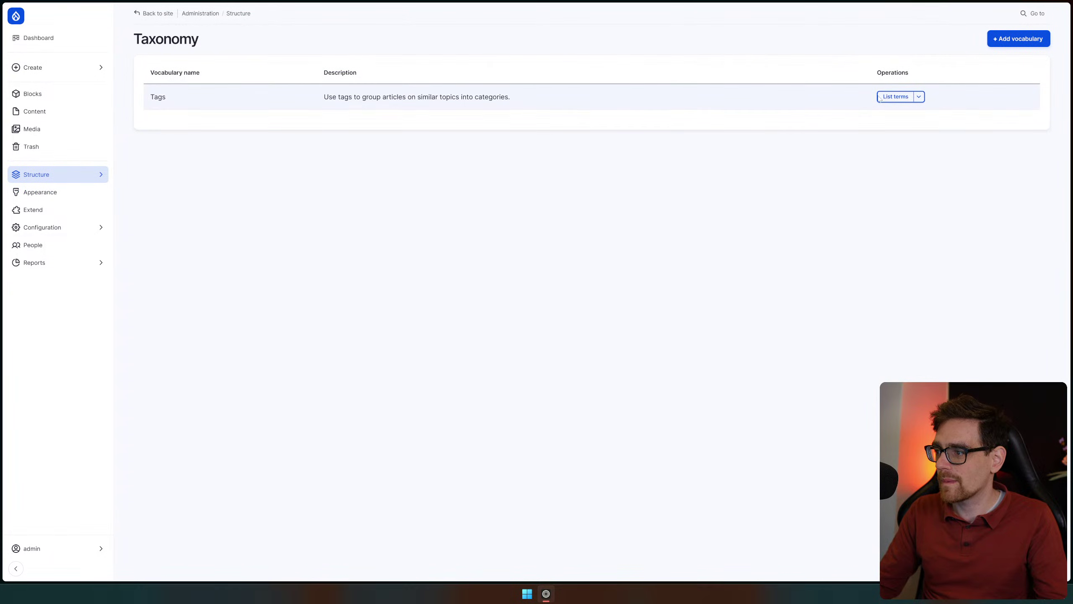
left_click(891, 98)
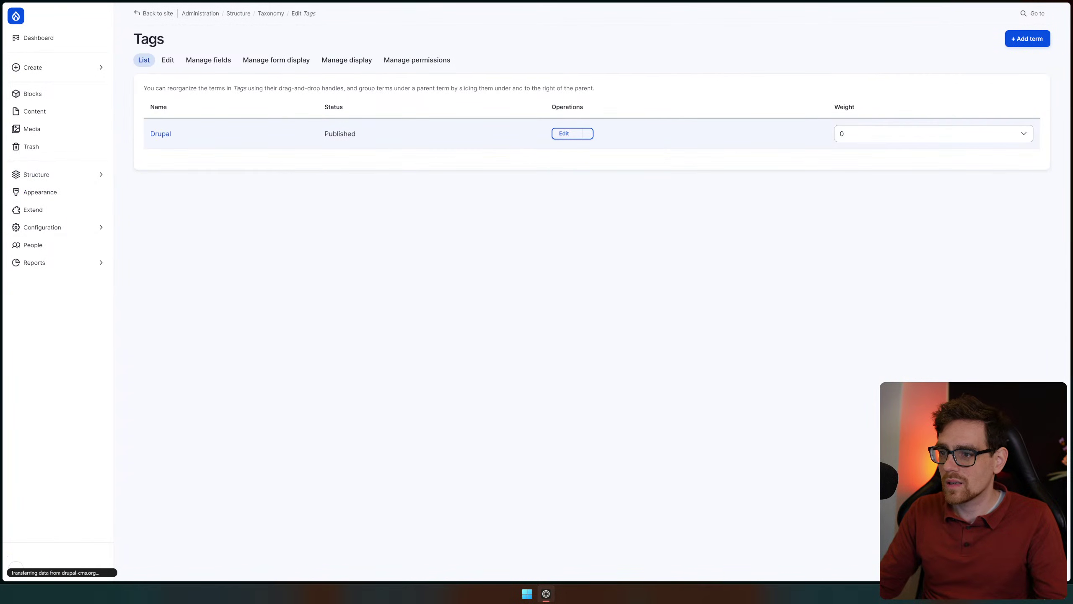
left_click(170, 63)
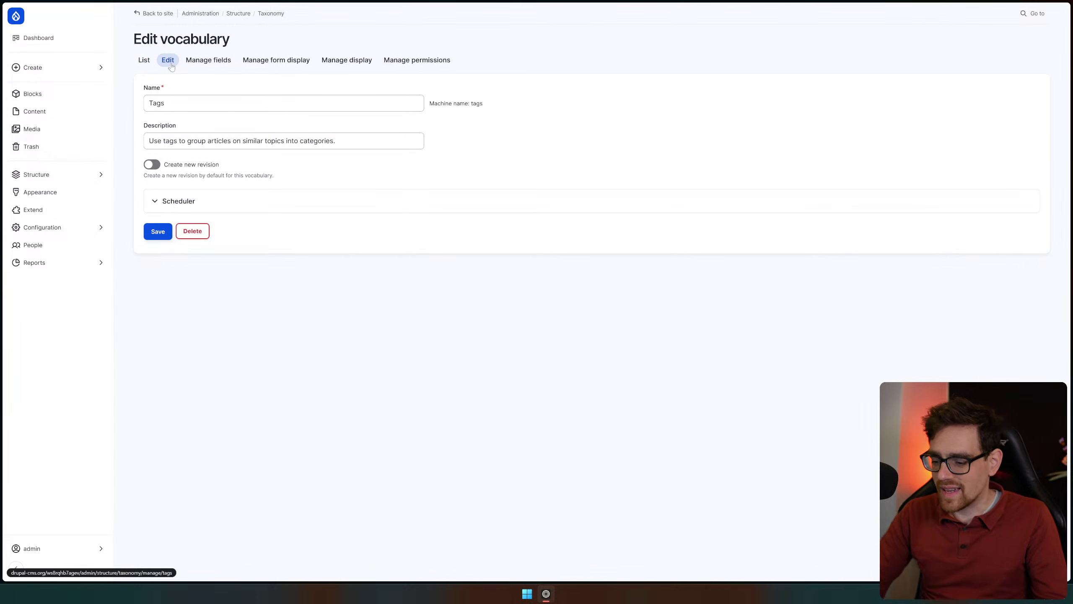
left_click(208, 61)
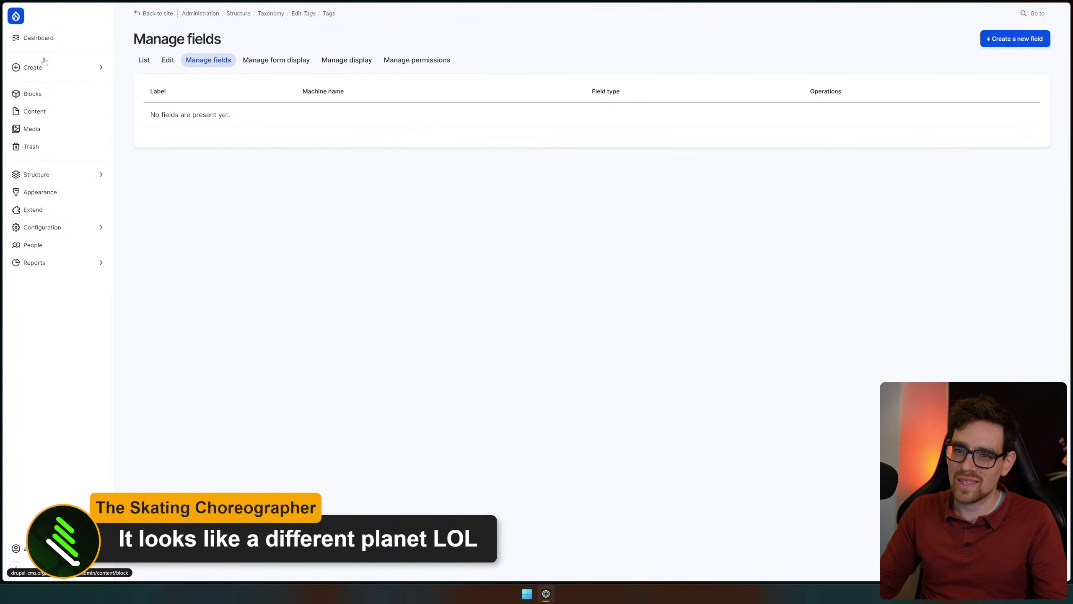
Start a new Videos content item from the Create menu
left_click(38, 37)
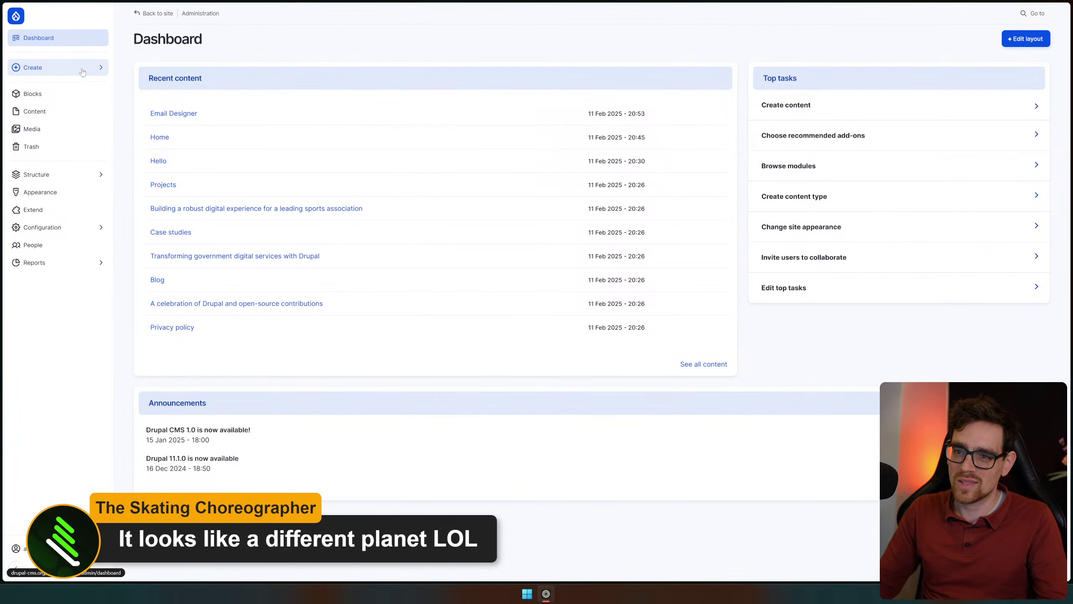
left_click(82, 70)
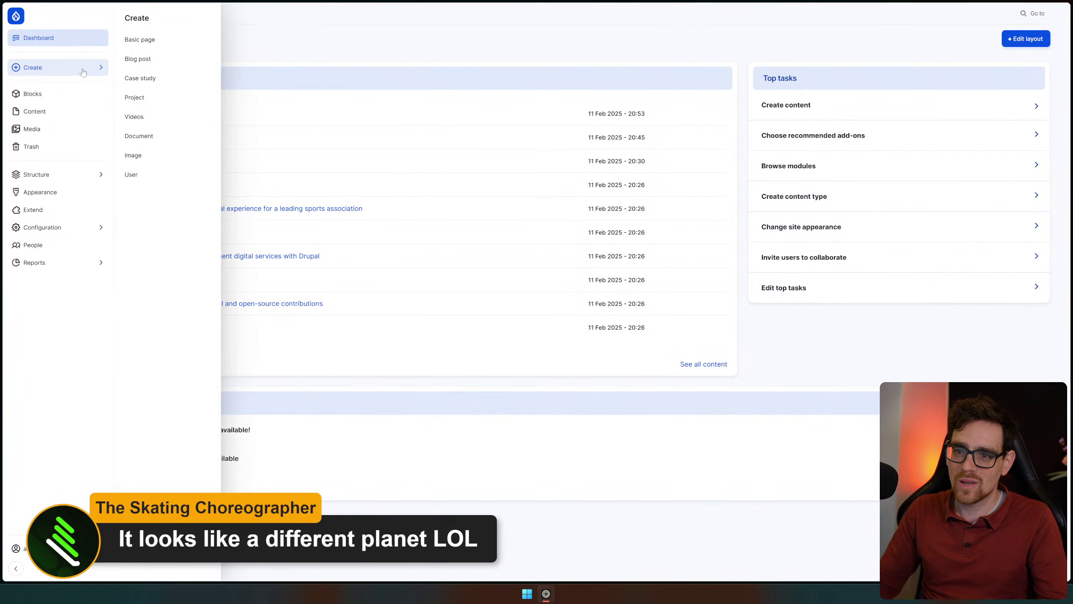
left_click(159, 116)
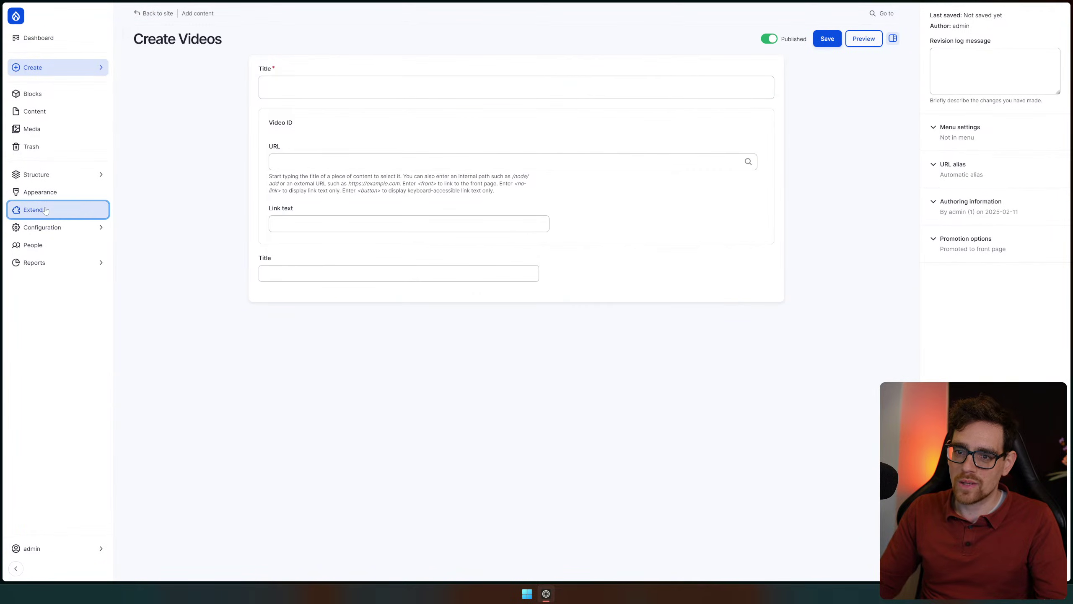
left_click(45, 210)
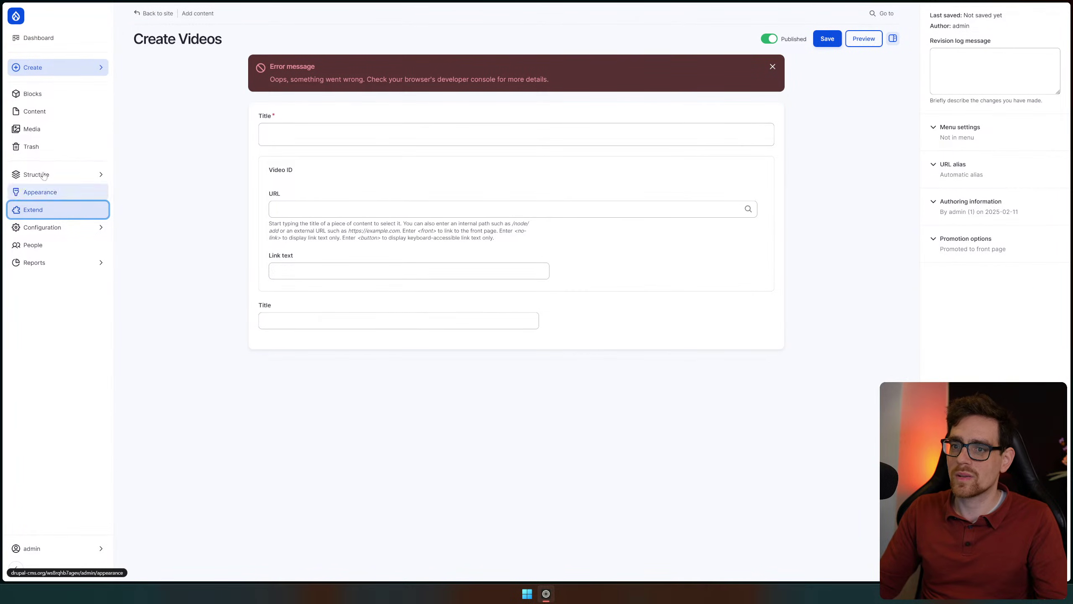
Scroll down the Extend page past the Core modules to the AI module group
scroll(191, 203, "down", 3)
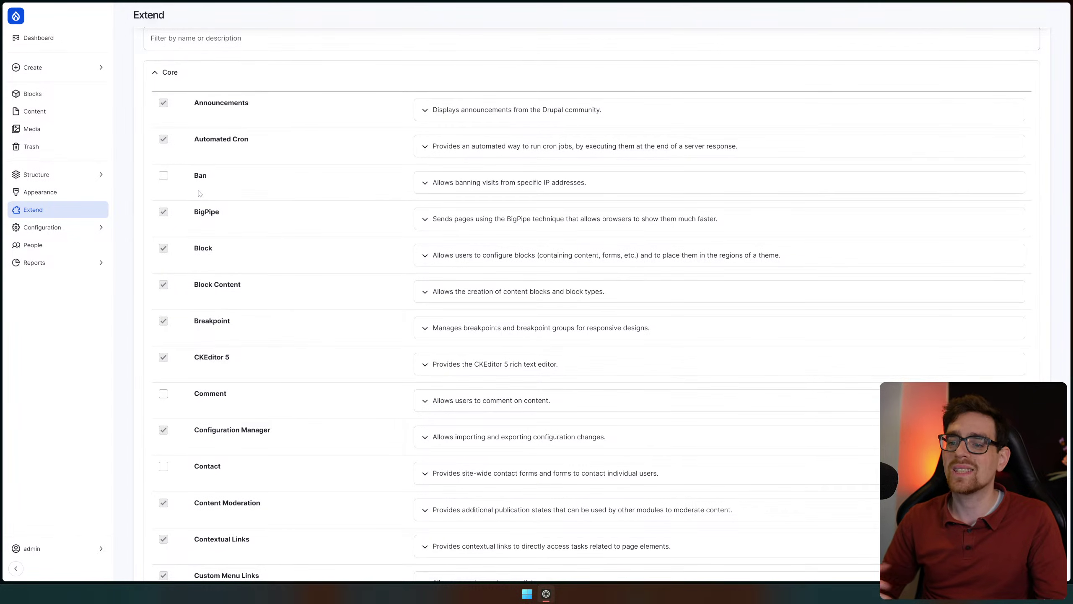
scroll(200, 193, "down", 10)
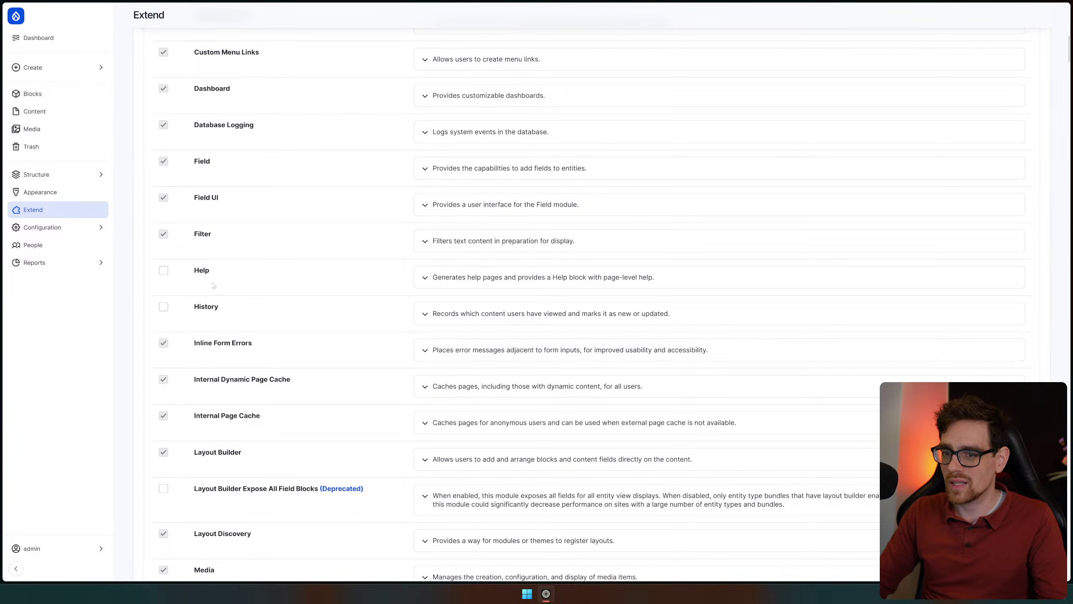
left_click(67, 181)
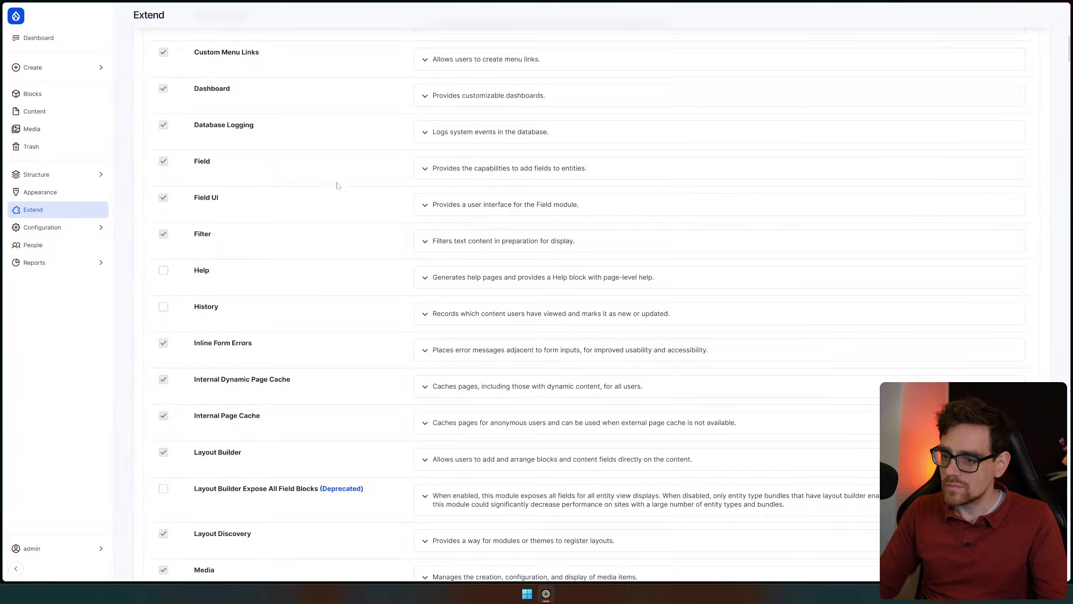
scroll(329, 207, "down", 5)
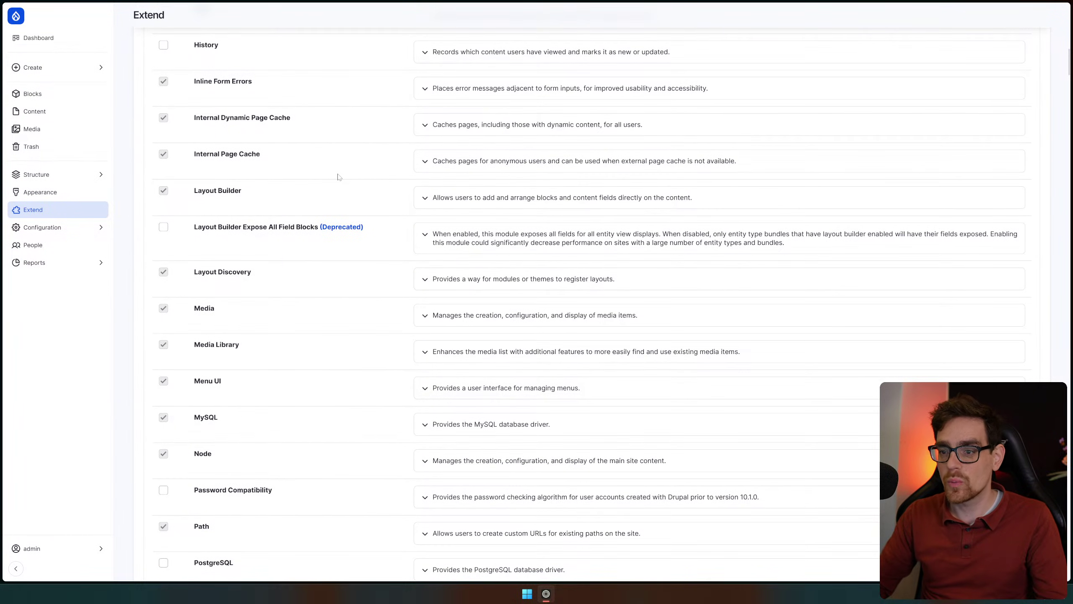
scroll(347, 191, "down", 7)
scroll(362, 213, "down", 10)
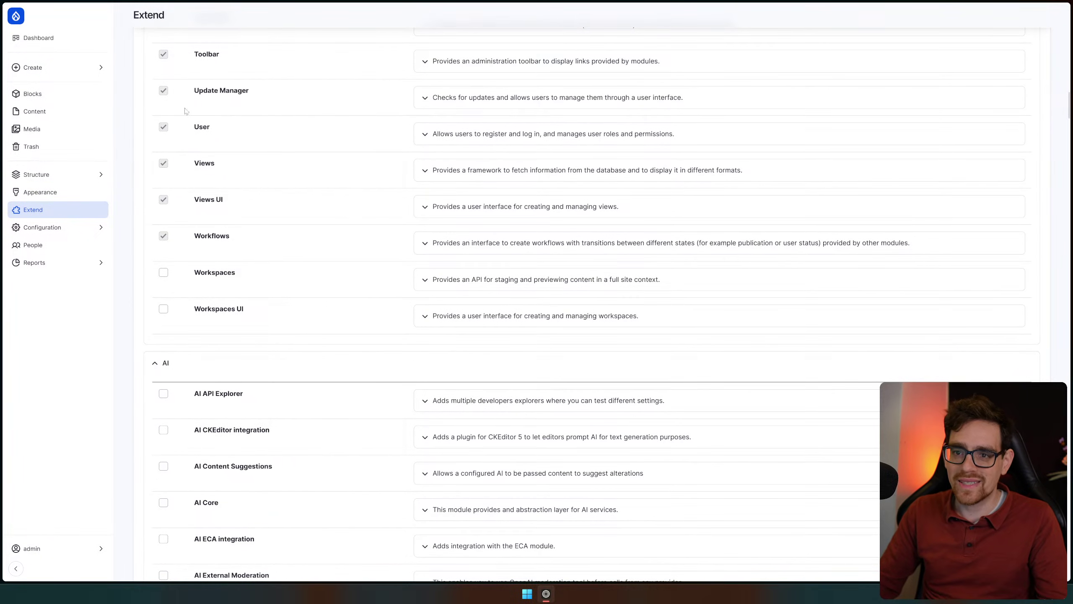
Open the Blog post, Case study and Project creation forms in turn from Create
left_click(73, 64)
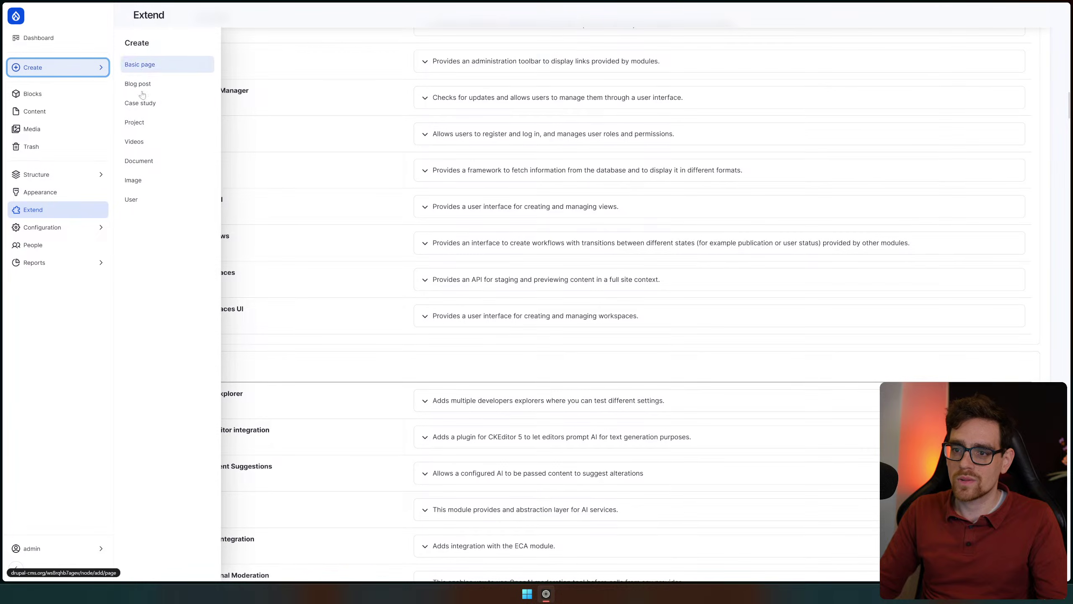
left_click(182, 84)
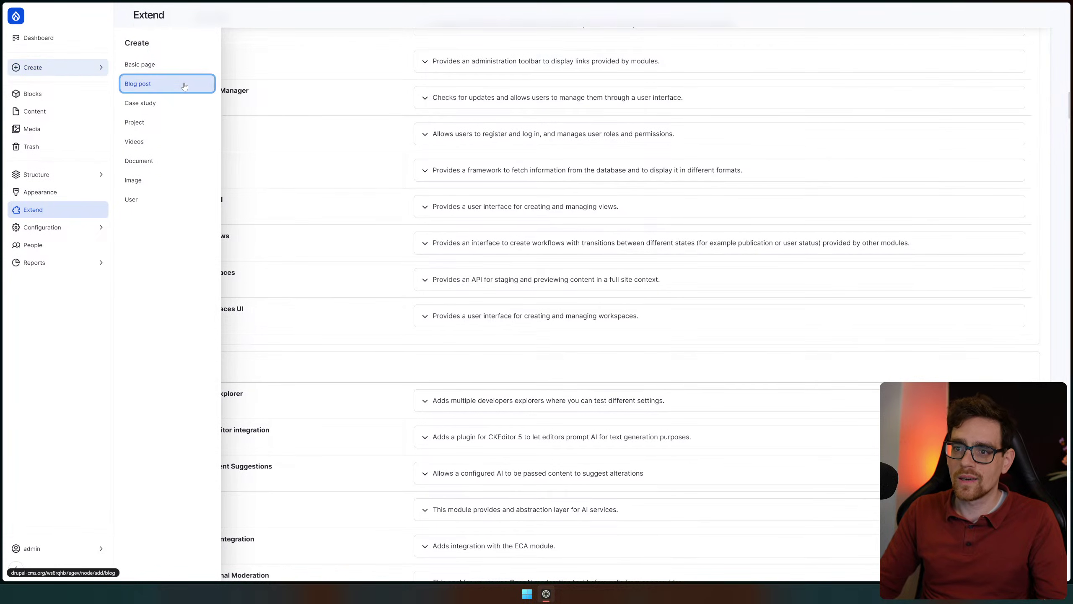
left_click(59, 67)
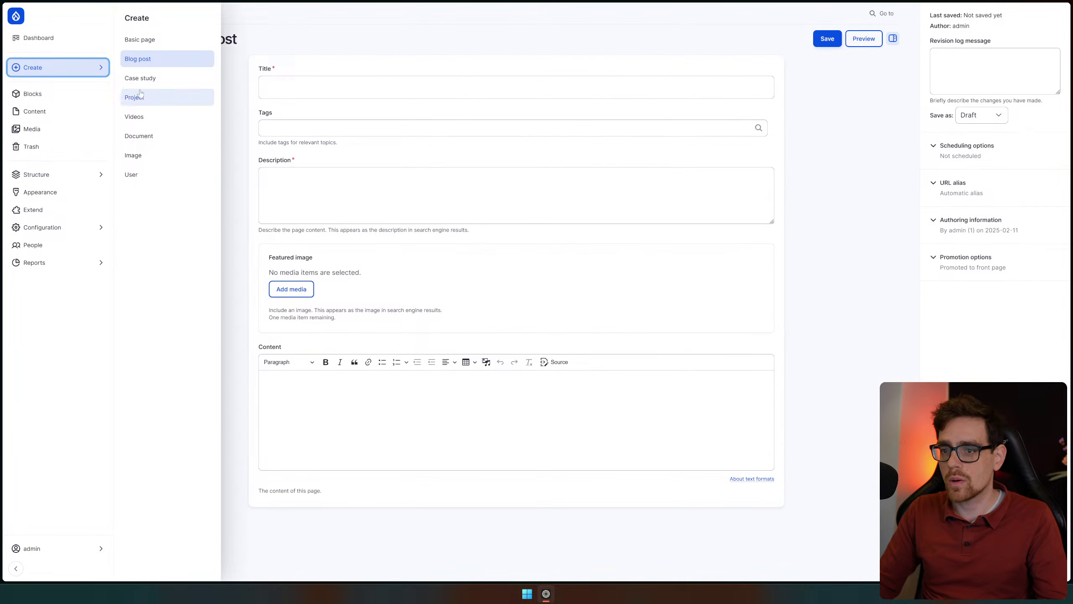
left_click(160, 76)
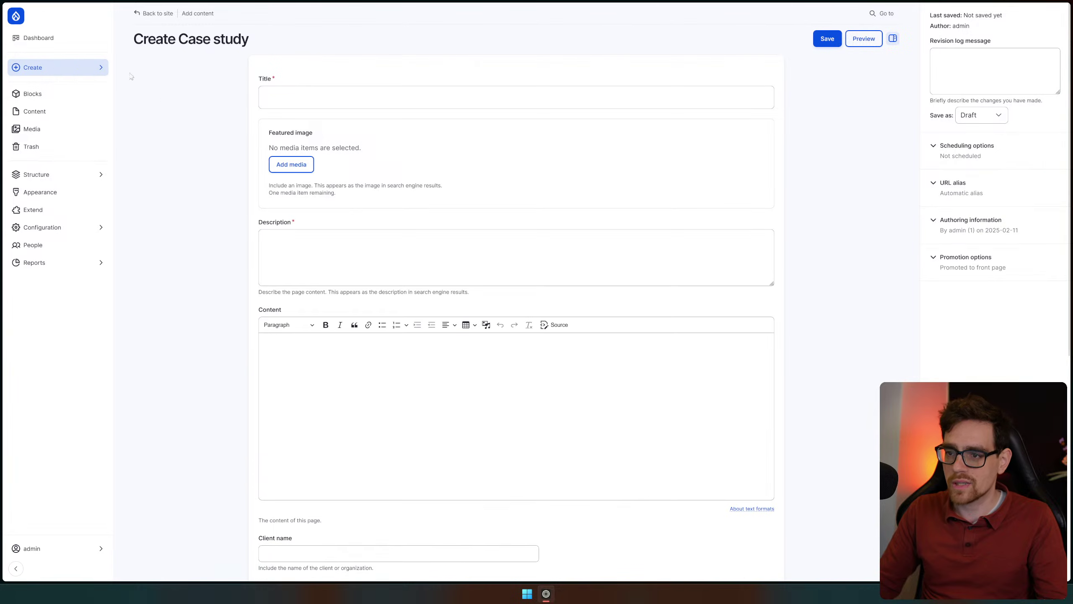
left_click(66, 70)
left_click(137, 97)
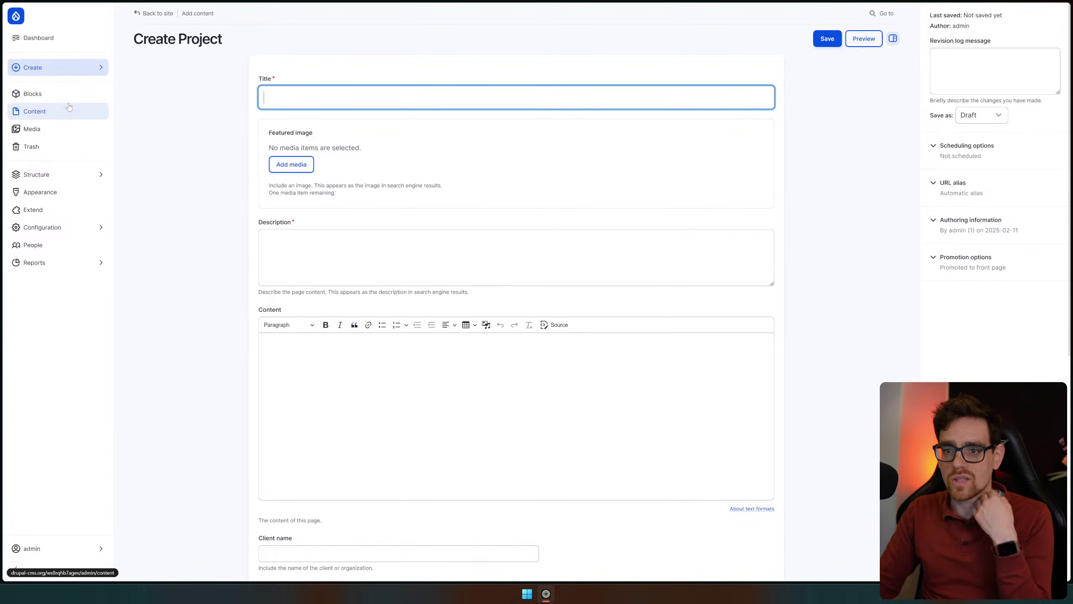
left_click(68, 177)
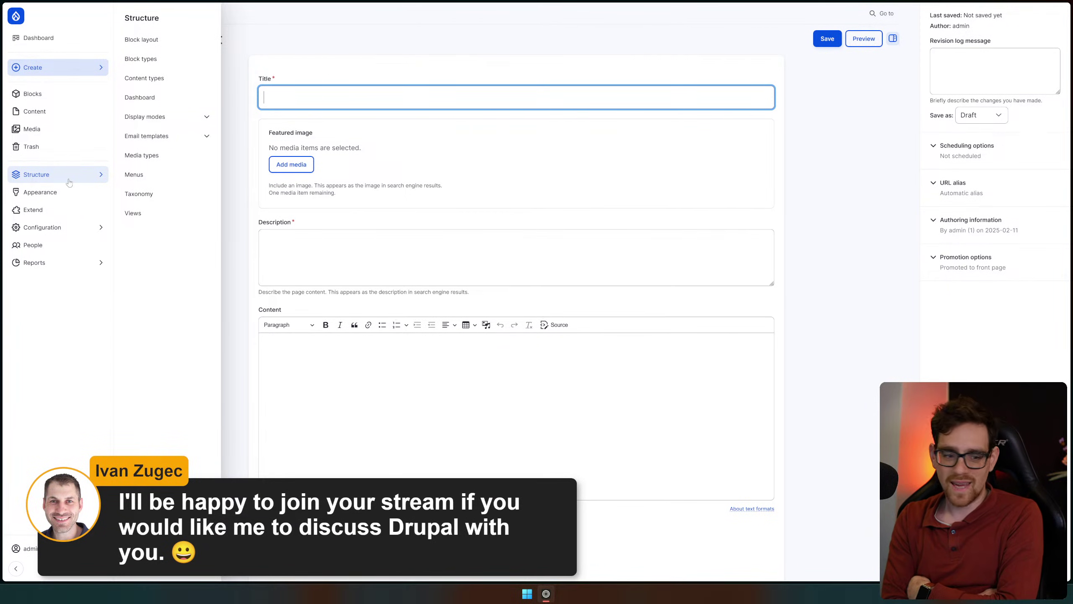
key("super")
type("notepad")
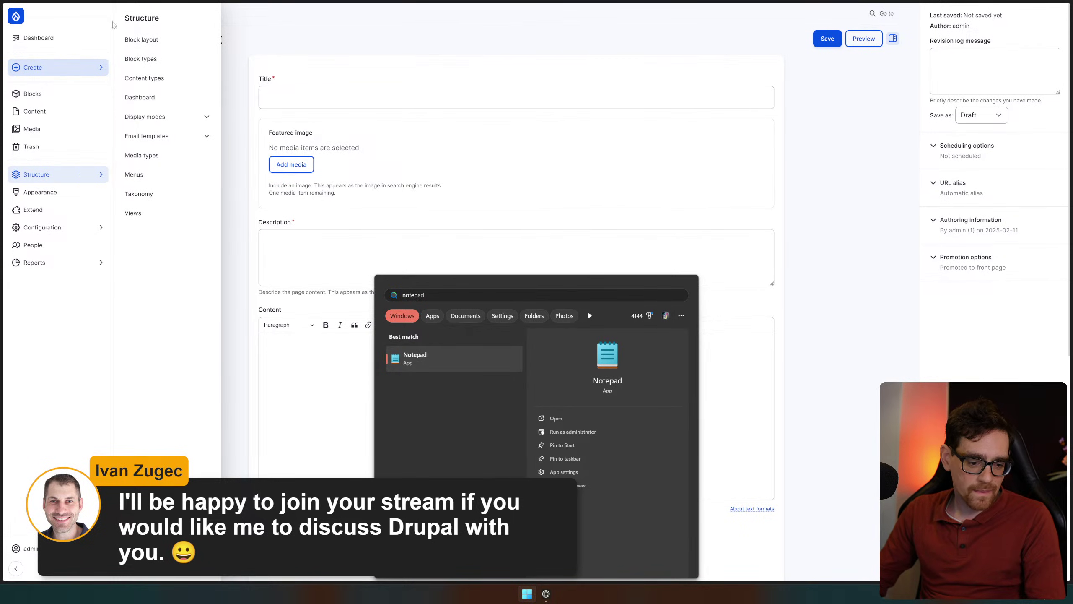
key("Escape")
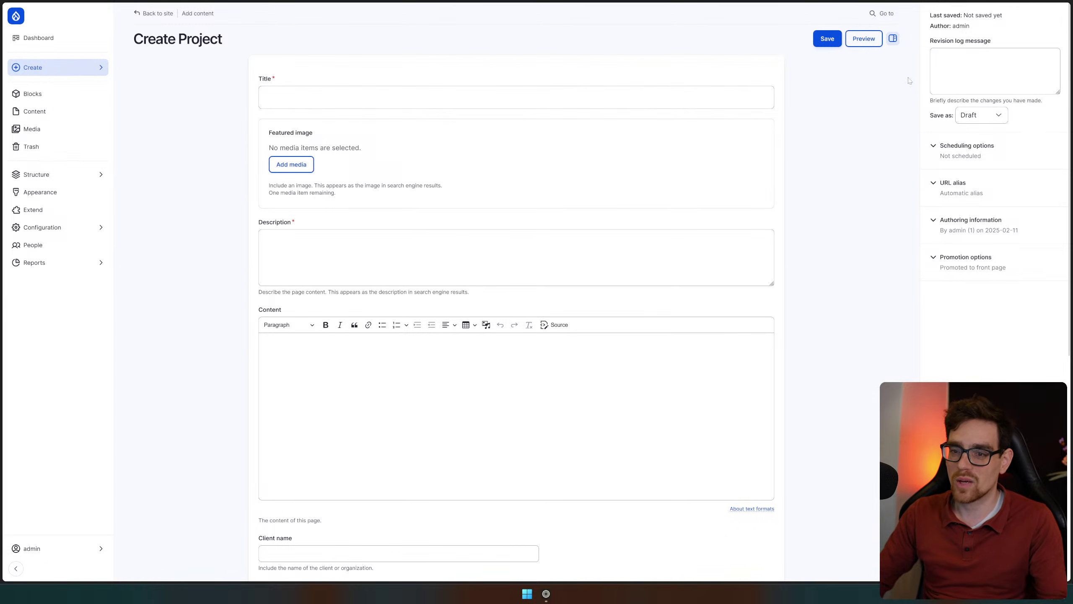
Visit Taxonomy, then dismiss both Appearance update warnings and scroll through the themes
left_click(51, 174)
left_click(152, 194)
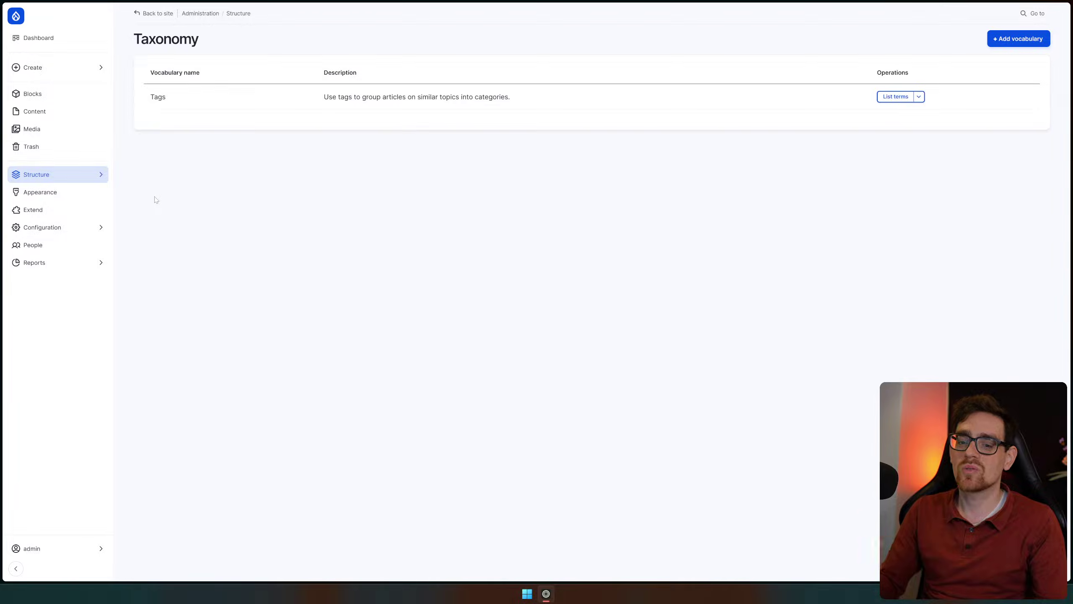
left_click(64, 197)
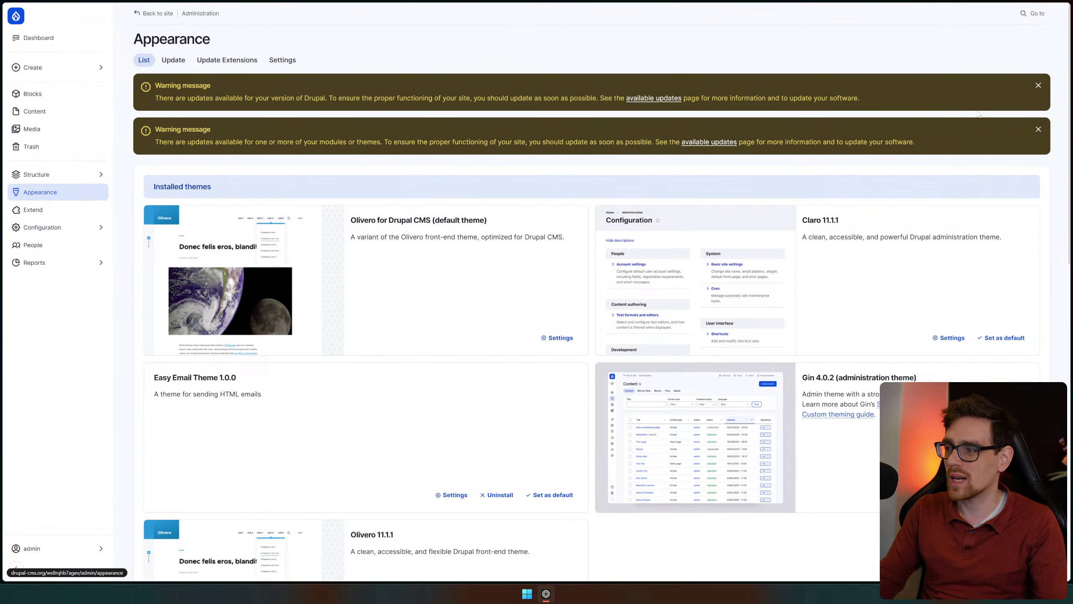
left_click(1038, 86)
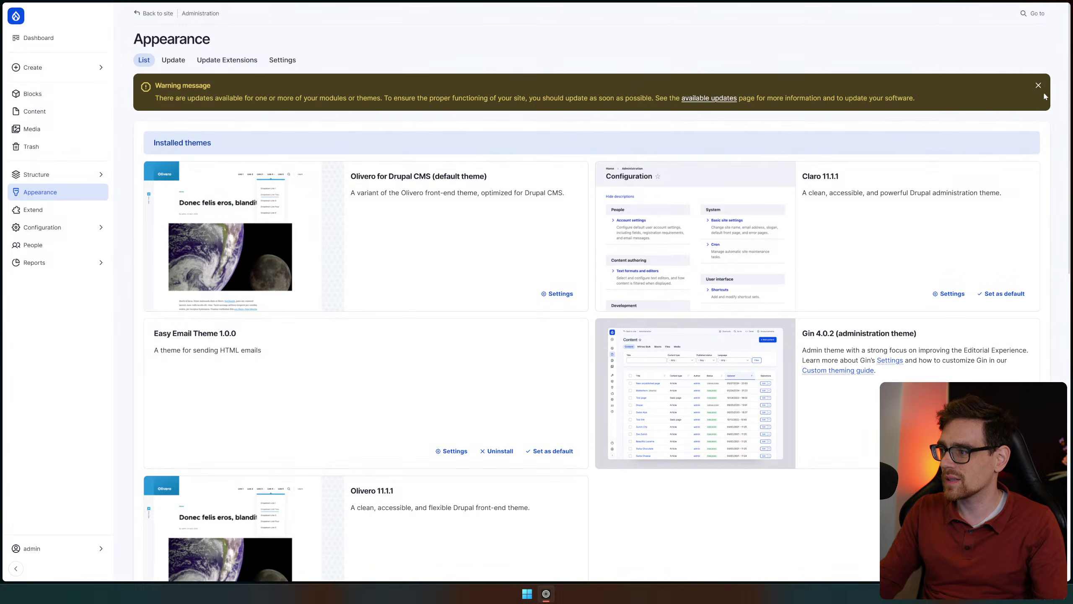
left_click(1039, 88)
scroll(673, 382, "down", 5)
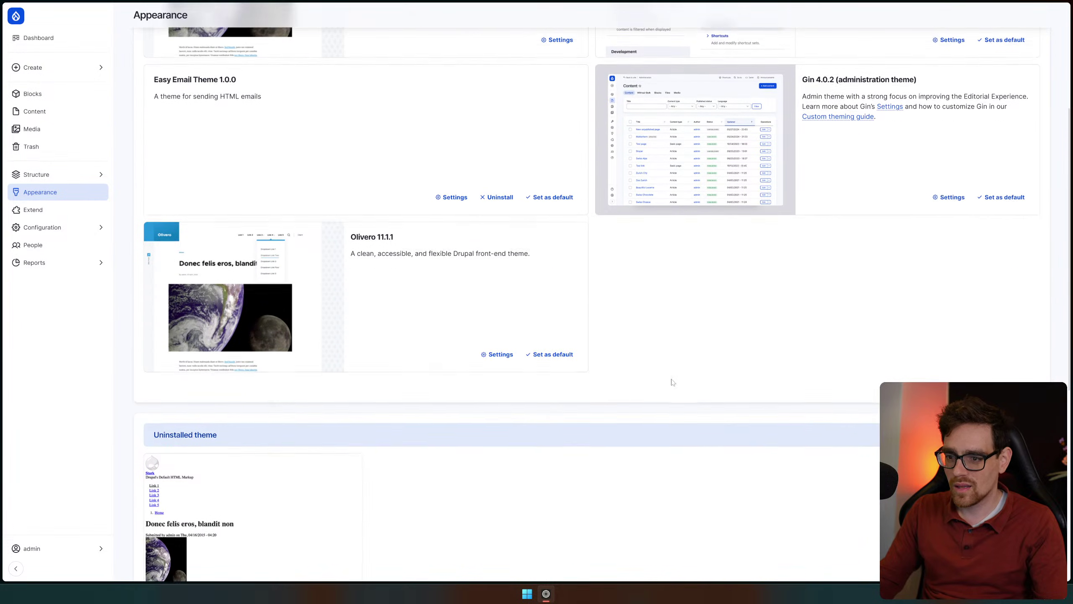
scroll(673, 382, "down", 9)
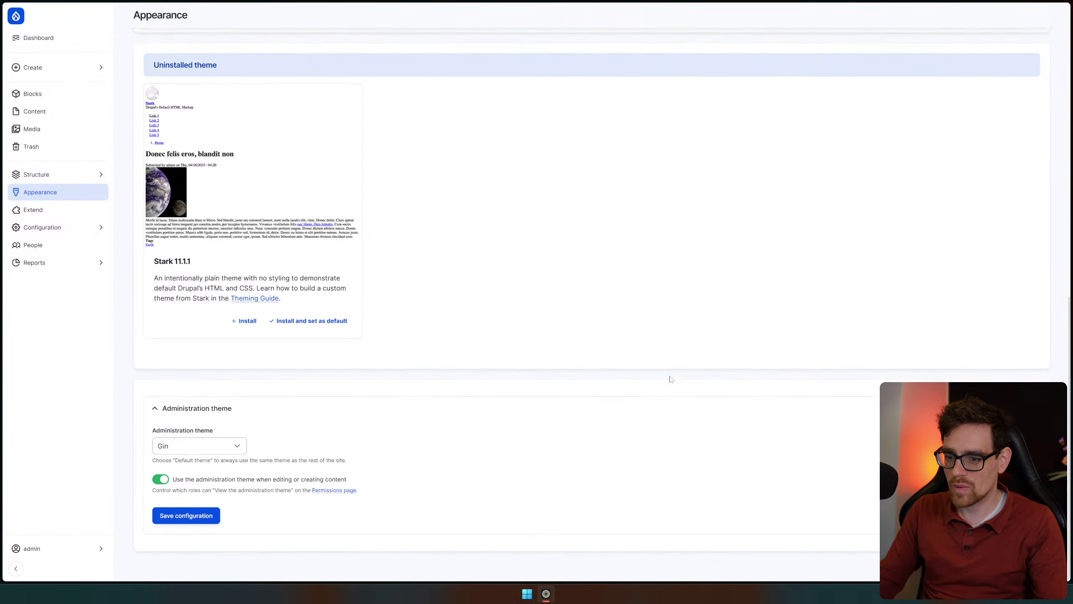
scroll(672, 377, "up", 10)
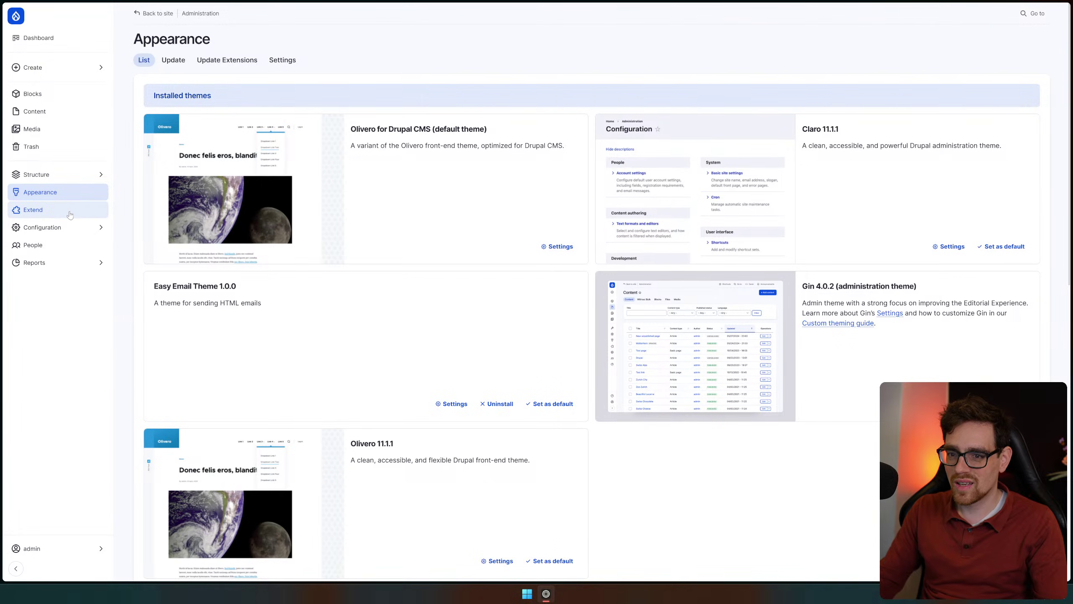
left_click(70, 214)
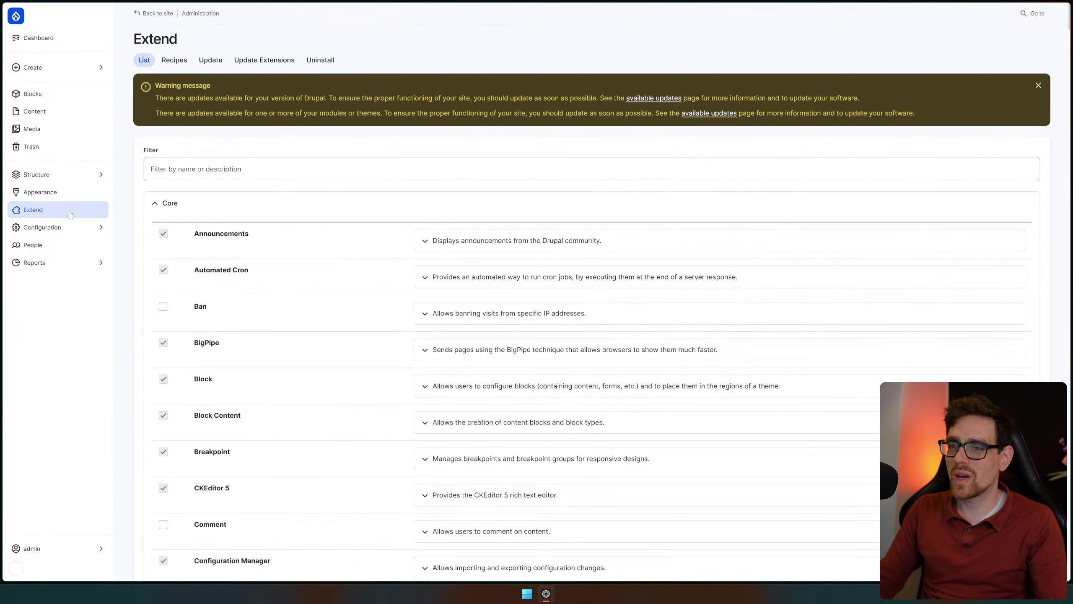
Dismiss the update warning on the Extend page and scroll down the module list
left_click(1038, 85)
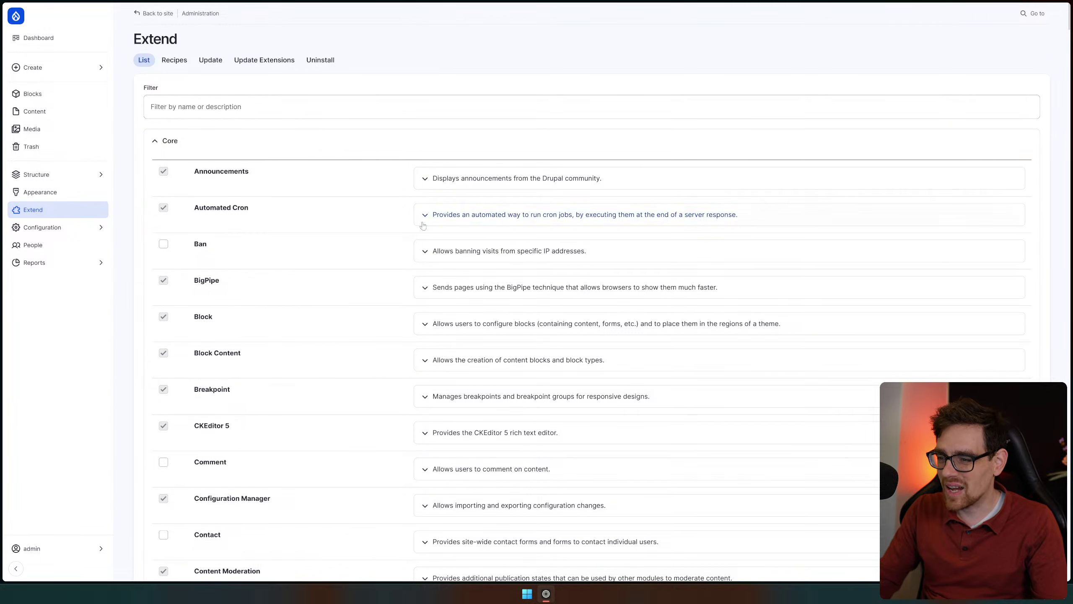
scroll(315, 231, "down", 3)
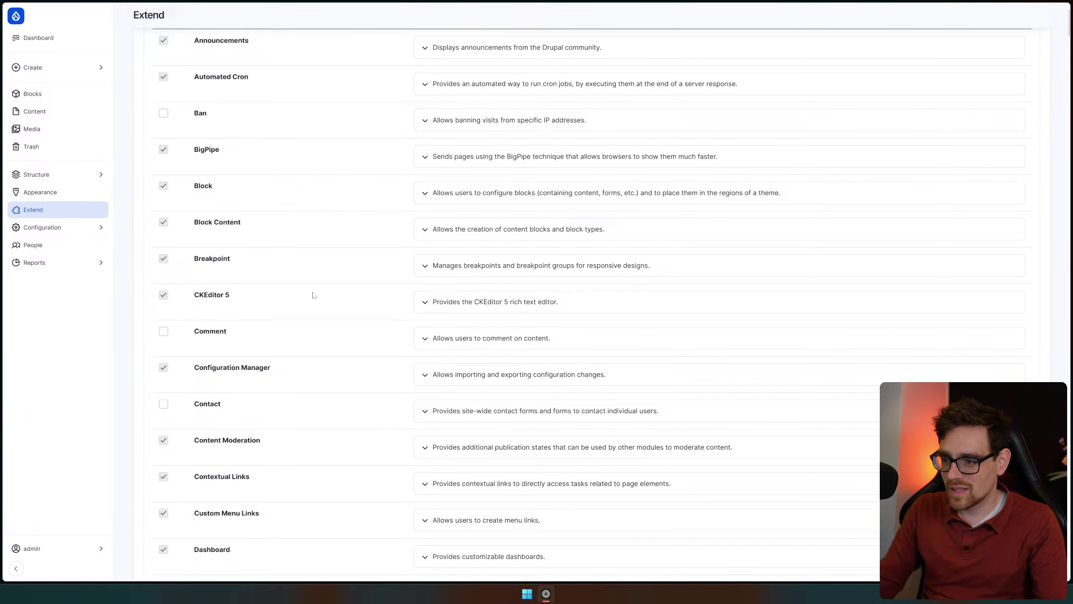
scroll(339, 363, "down", 5)
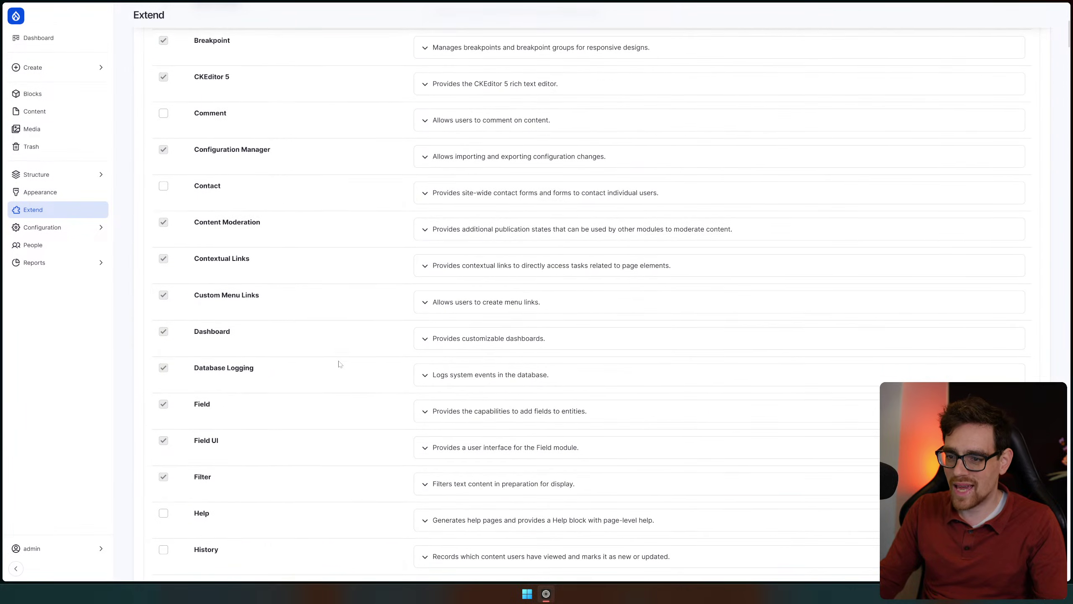
scroll(323, 298, "down", 4)
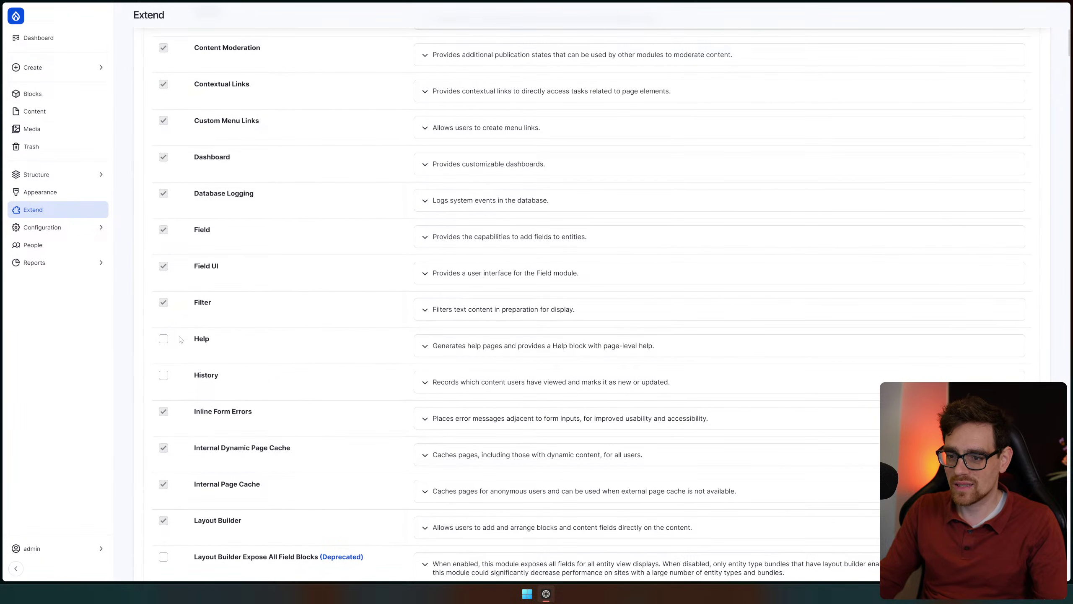
scroll(319, 418, "down", 3)
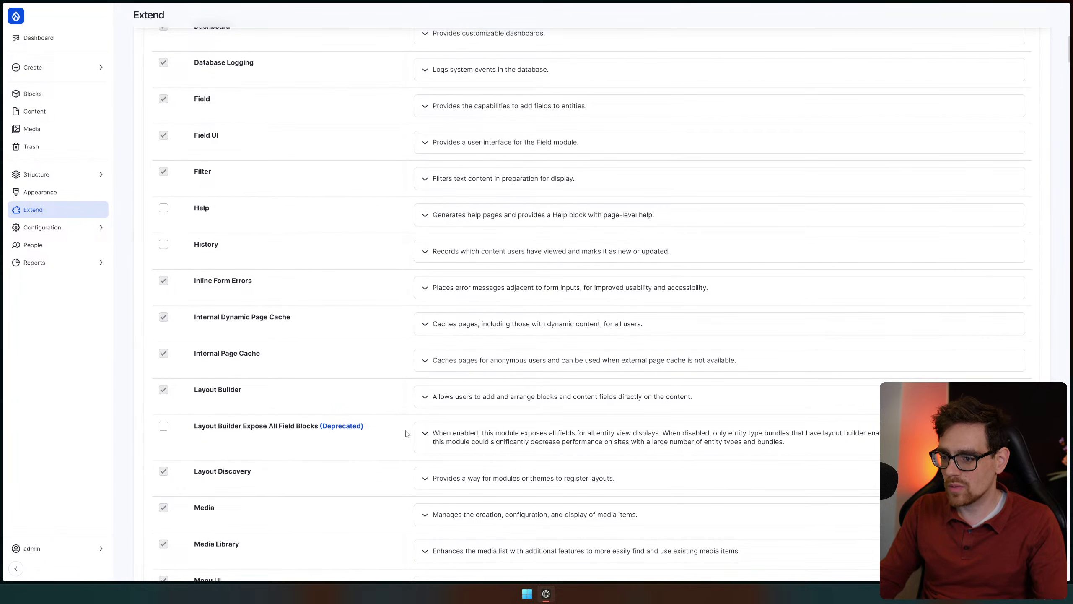
scroll(266, 433, "down", 3)
scroll(387, 367, "down", 2)
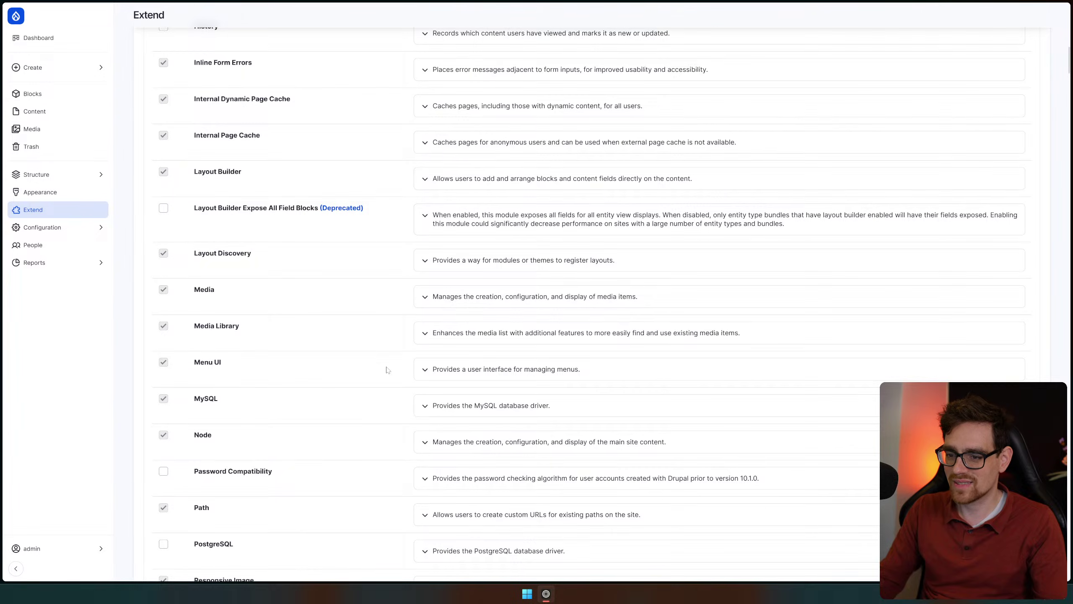
scroll(386, 369, "down", 3)
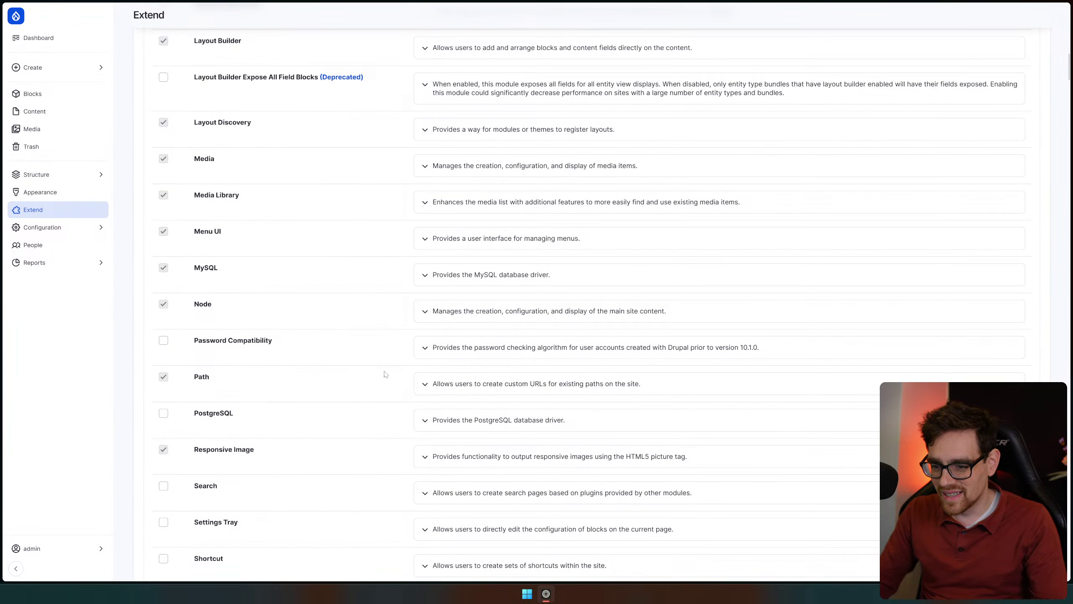
scroll(383, 375, "down", 2)
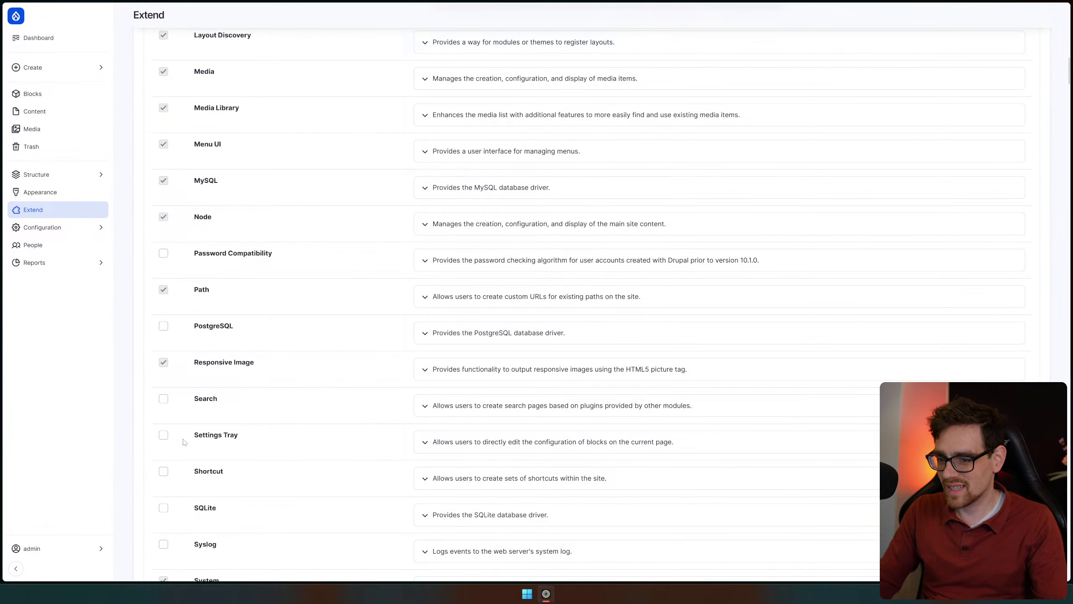
scroll(268, 463, "down", 4)
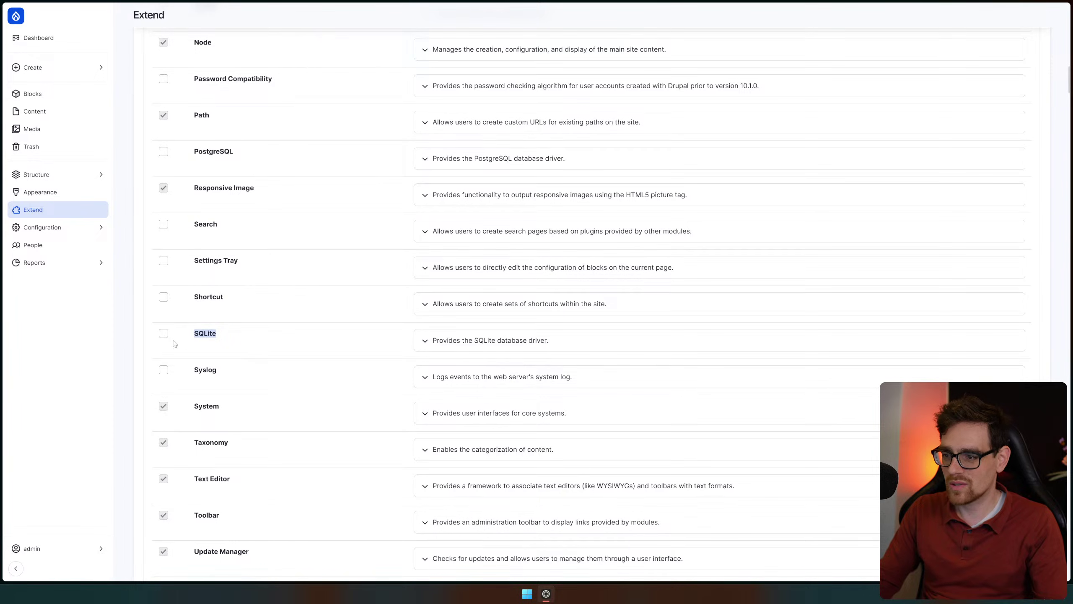
Expand and collapse the SQLite and Workspaces module descriptions
left_click(535, 339)
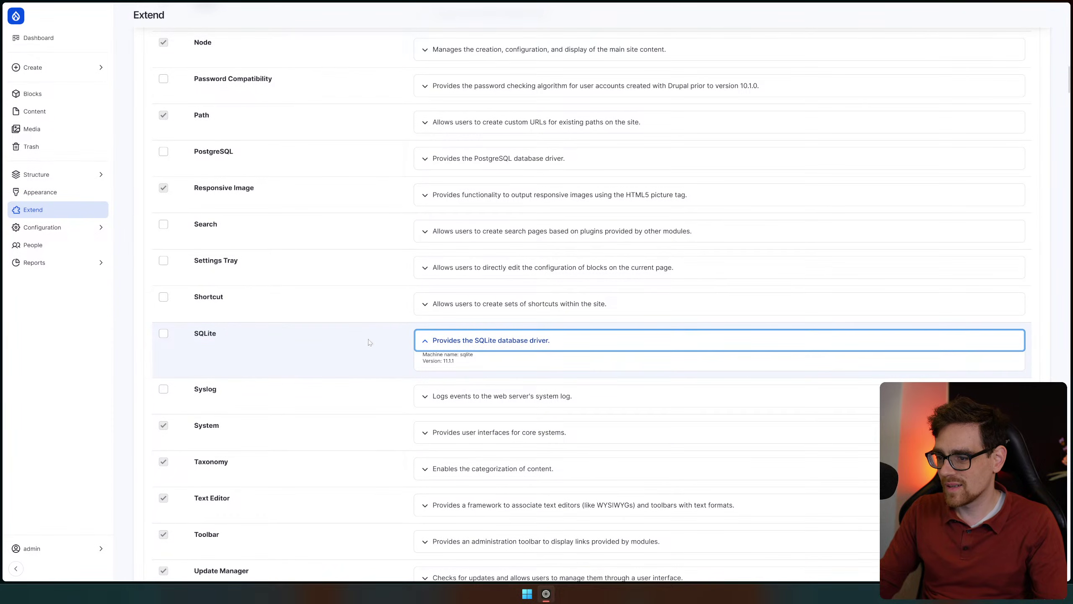
key("Return")
scroll(292, 372, "down", 8)
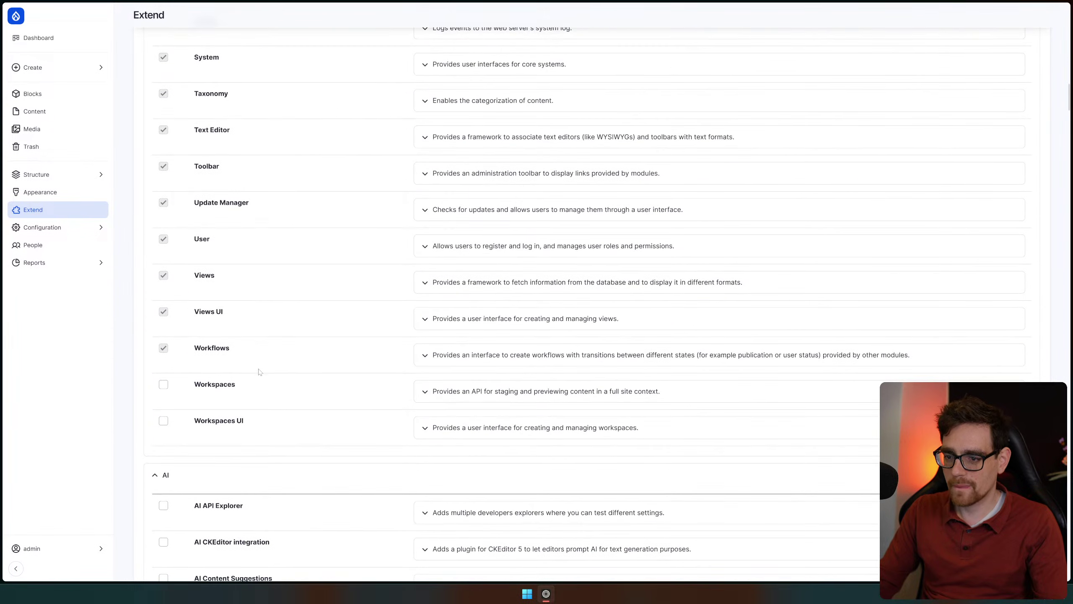
left_click(372, 408)
key("Return")
scroll(371, 391, "down", 2)
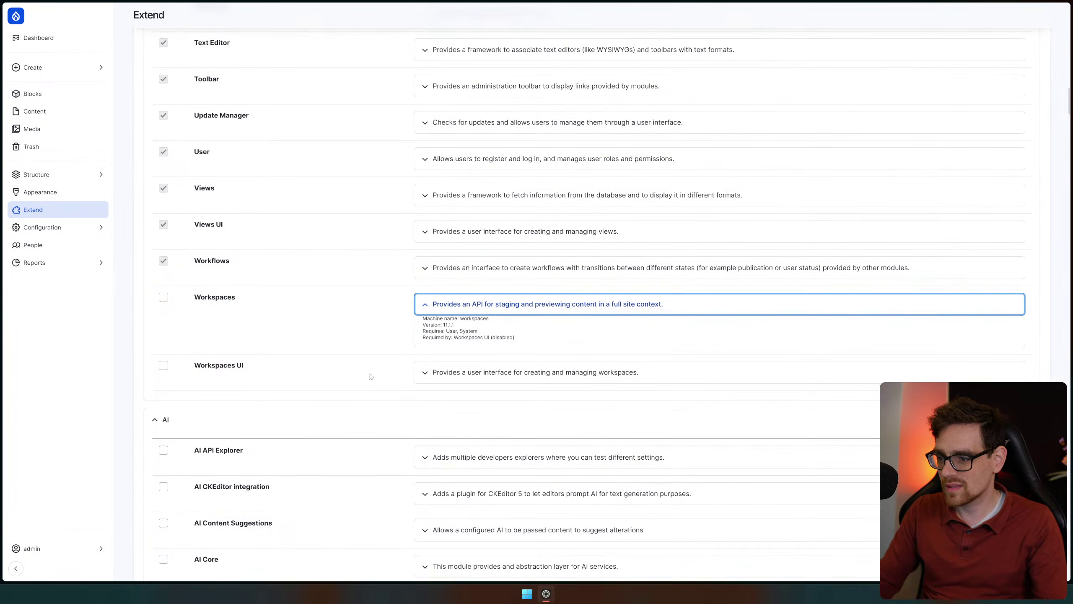
left_click(451, 312)
Tick Workspaces, Workspaces UI and AI CKEditor integration for enabling
left_click(163, 297)
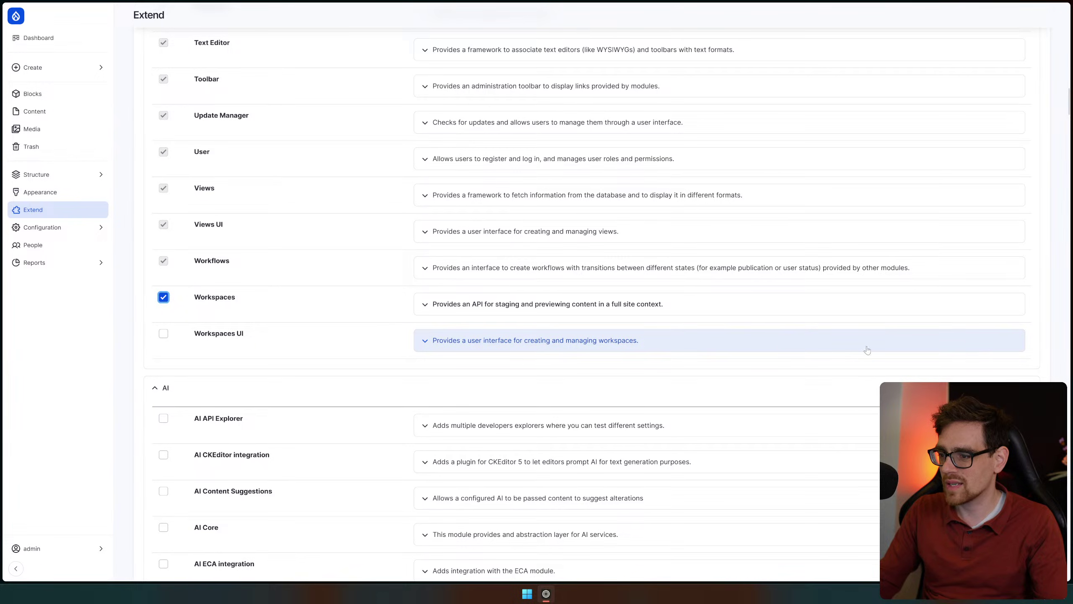
left_click(163, 333)
scroll(414, 394, "down", 1)
scroll(414, 394, "down", 5)
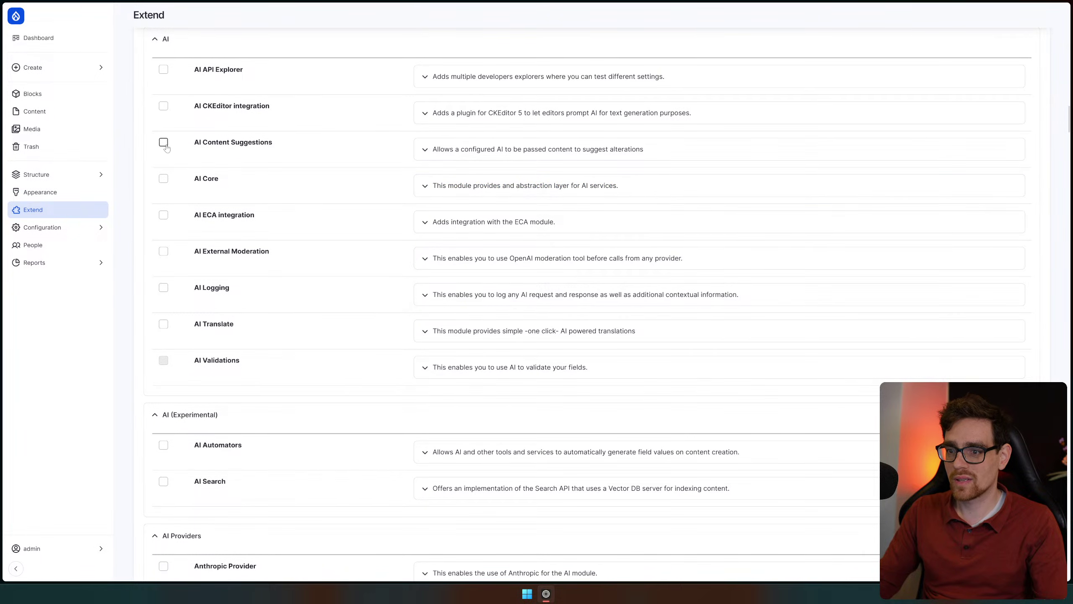
left_click(164, 105)
scroll(336, 229, "down", 3)
scroll(323, 238, "down", 3)
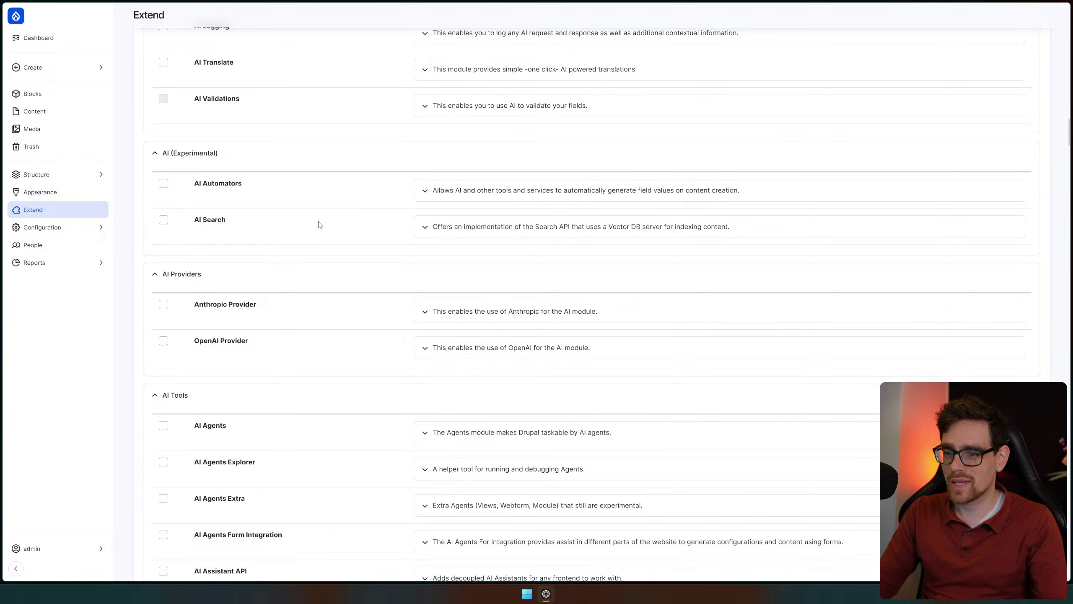
scroll(333, 211, "down", 3)
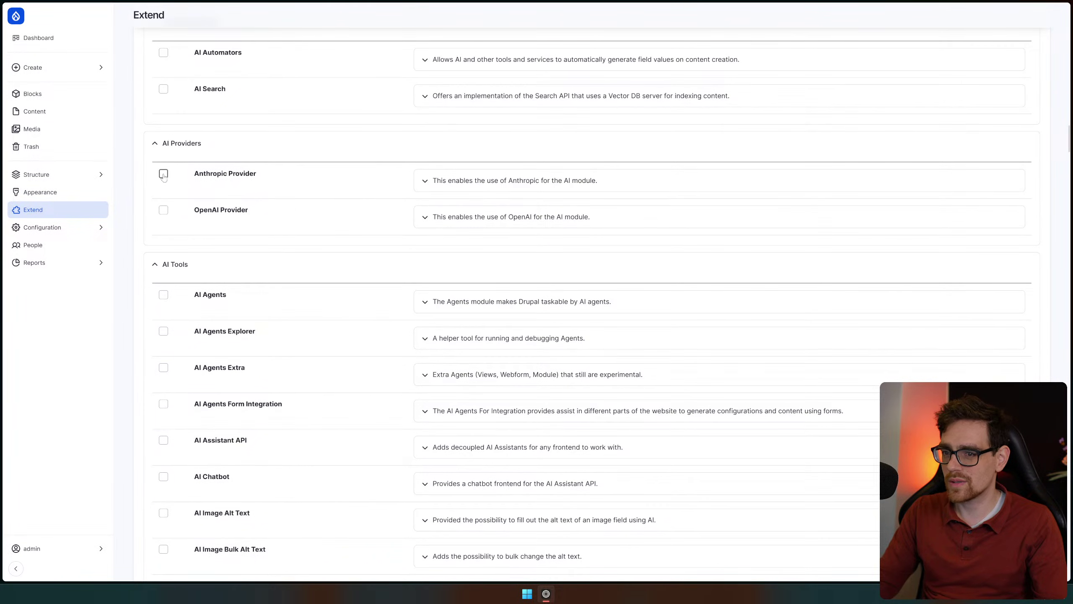
scroll(256, 257, "up", 4)
scroll(257, 258, "up", 8)
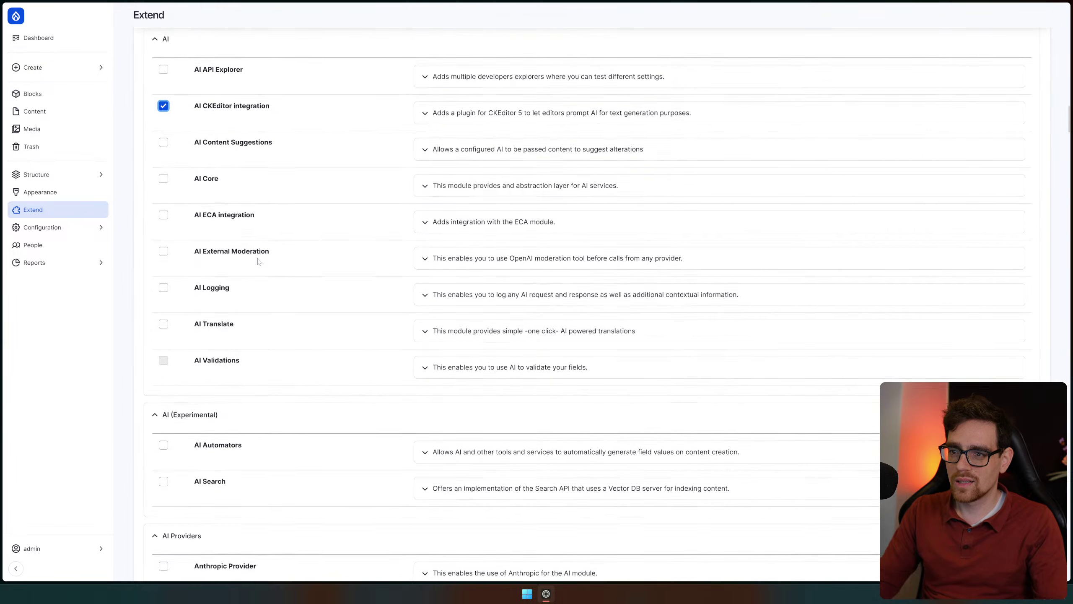
scroll(304, 293, "down", 13)
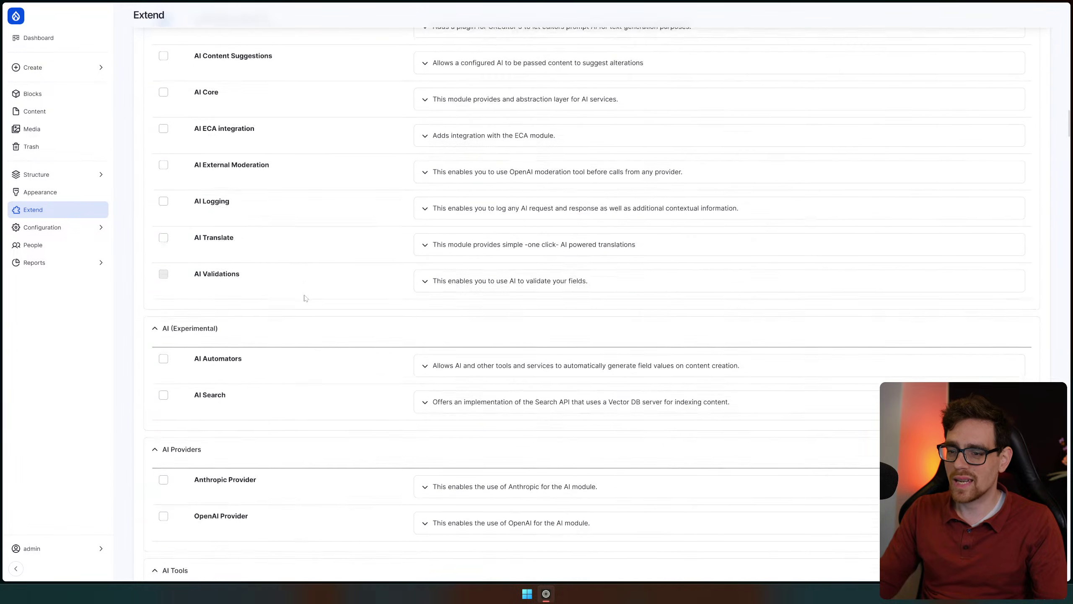
scroll(305, 298, "down", 7)
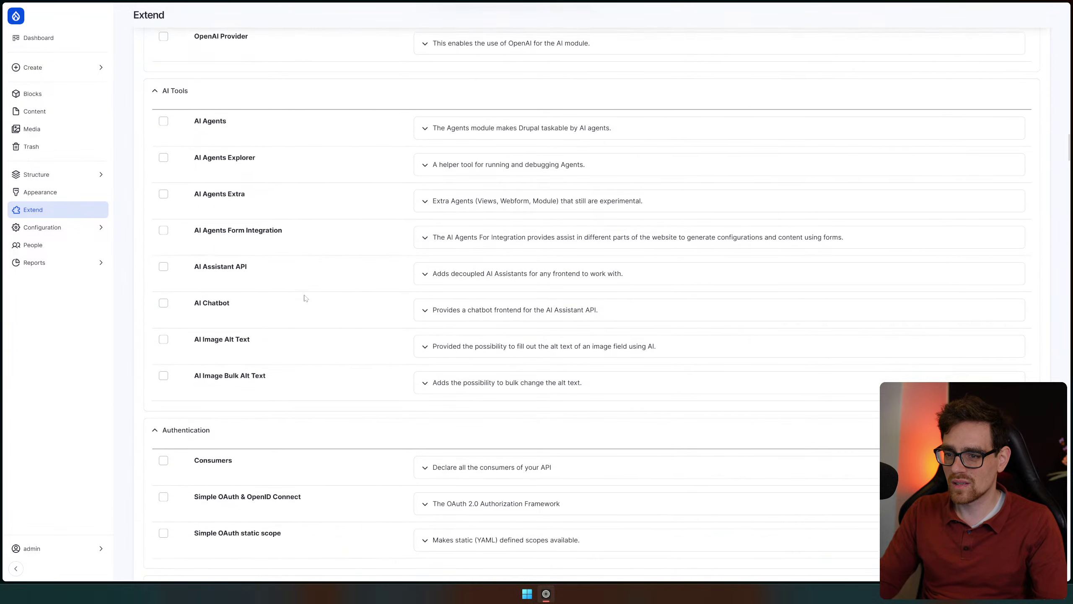
scroll(305, 298, "down", 1)
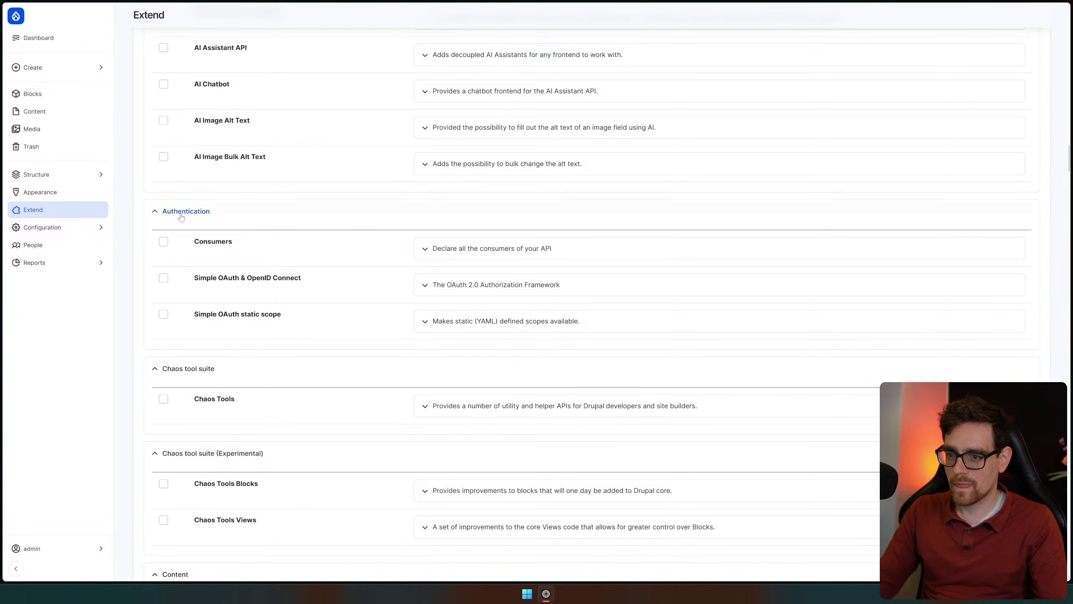
scroll(322, 353, "down", 4)
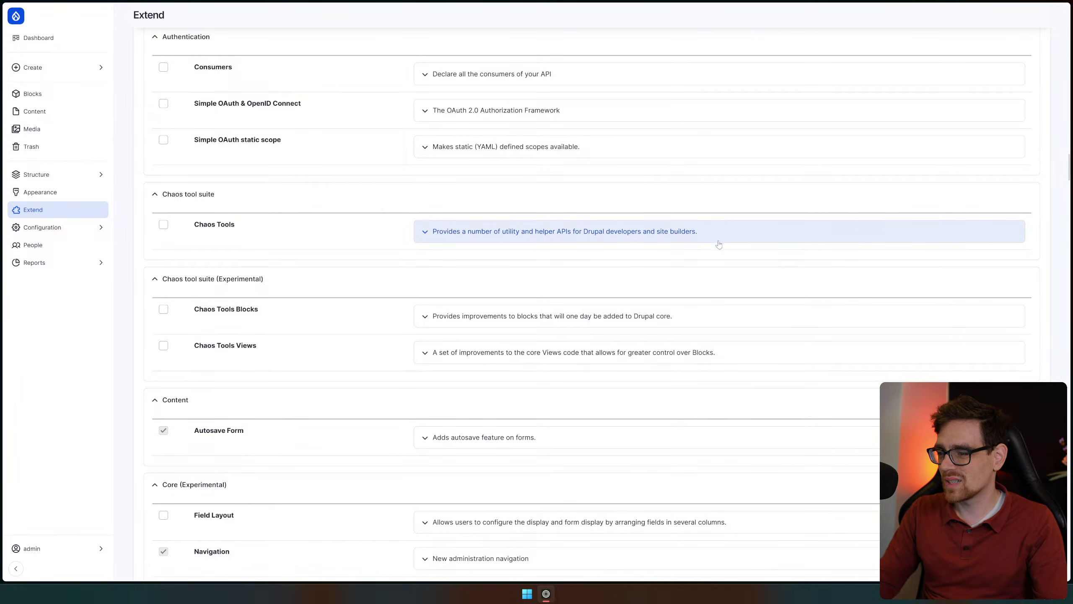
Tick Chaos Tools, Chaos Tools Blocks and Field Layout, then review the module list
left_click(164, 224)
scroll(291, 381, "down", 2)
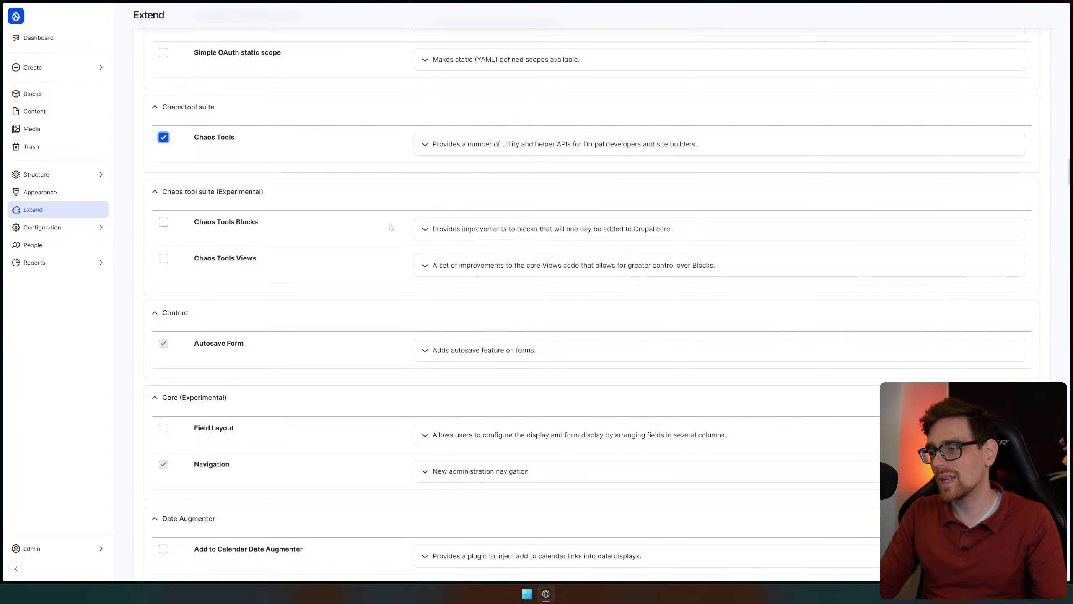
scroll(295, 236, "down", 3)
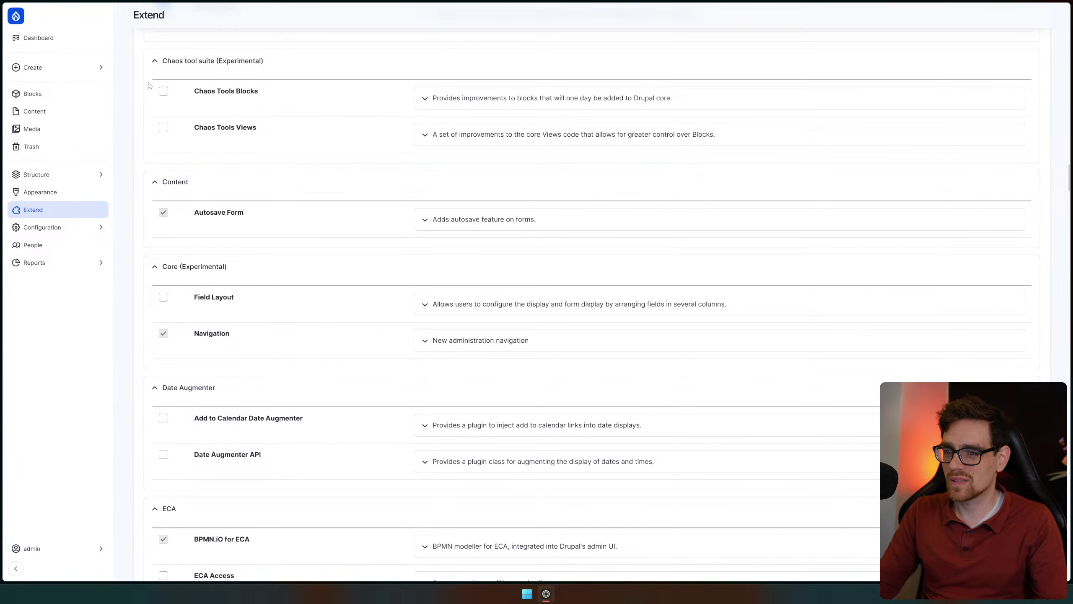
left_click(163, 91)
scroll(251, 112, "down", 4)
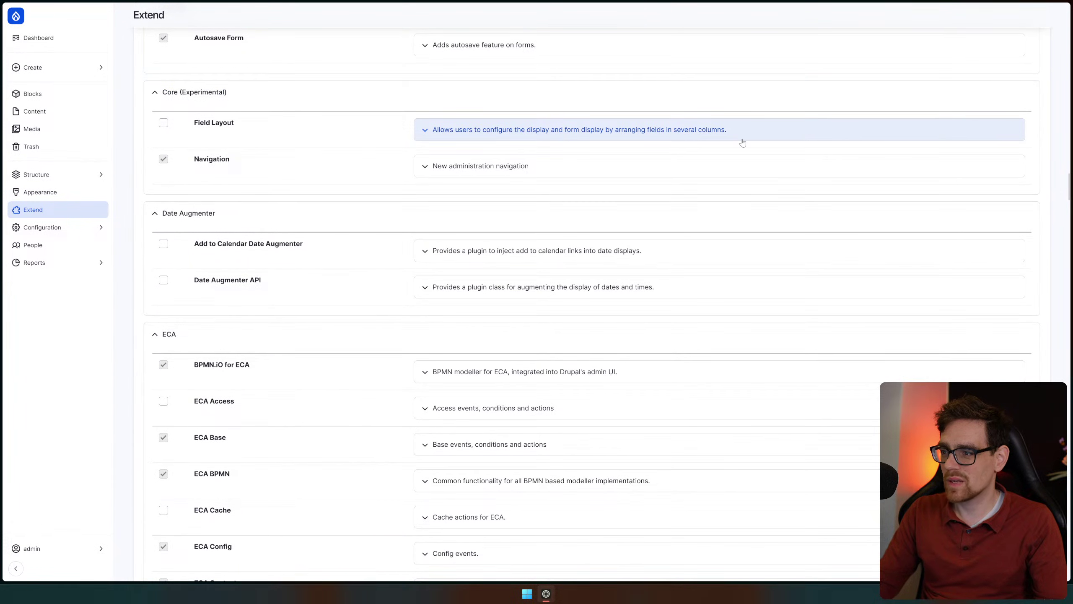
left_click(164, 123)
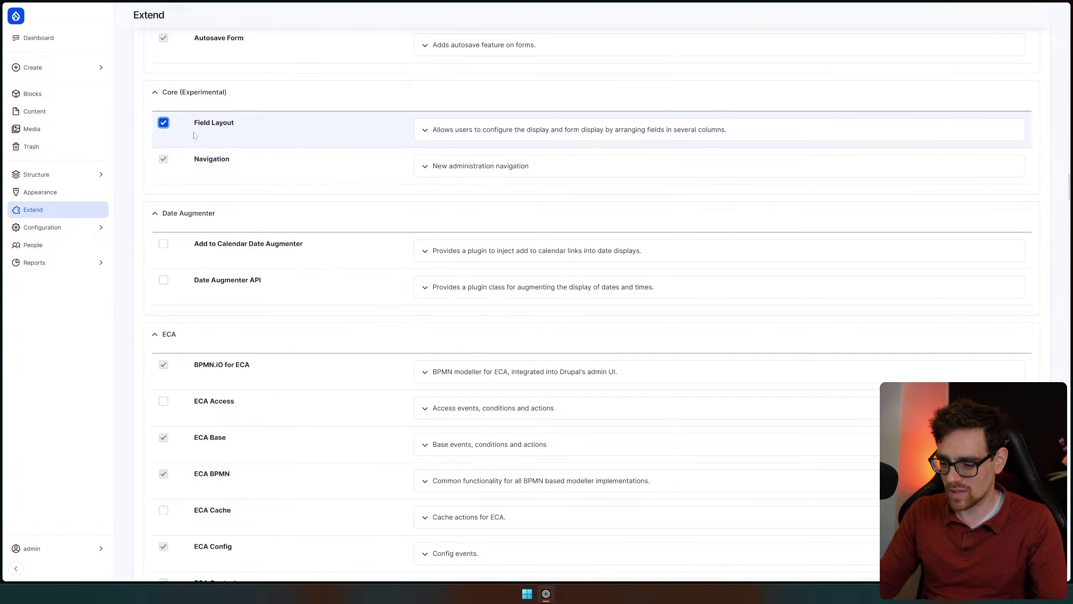
scroll(309, 211, "up", 10)
scroll(269, 258, "up", 13)
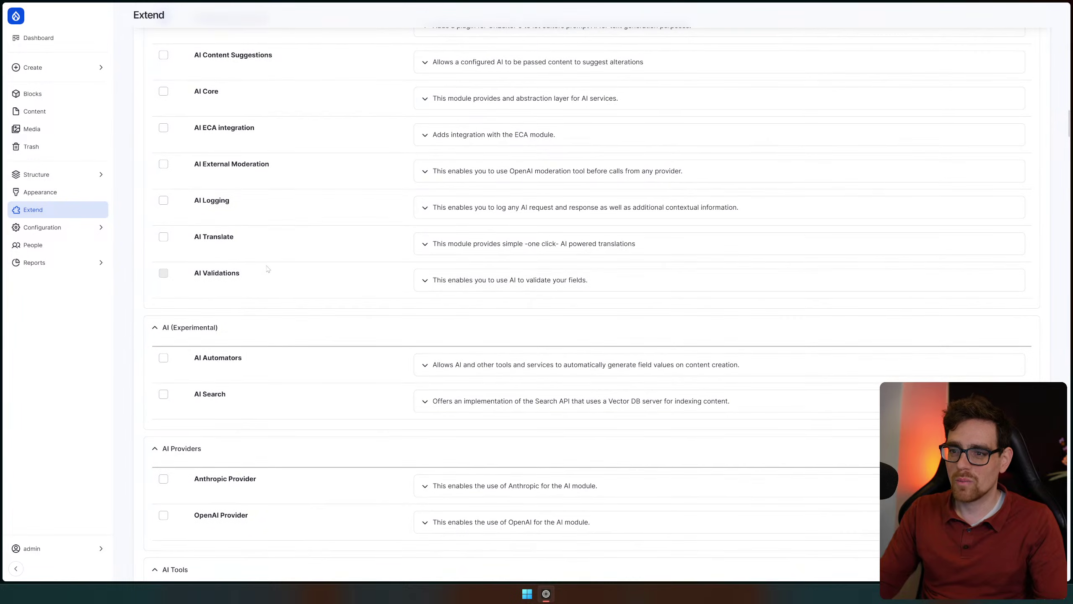
scroll(267, 268, "down", 20)
scroll(299, 232, "down", 3)
scroll(299, 229, "up", 3)
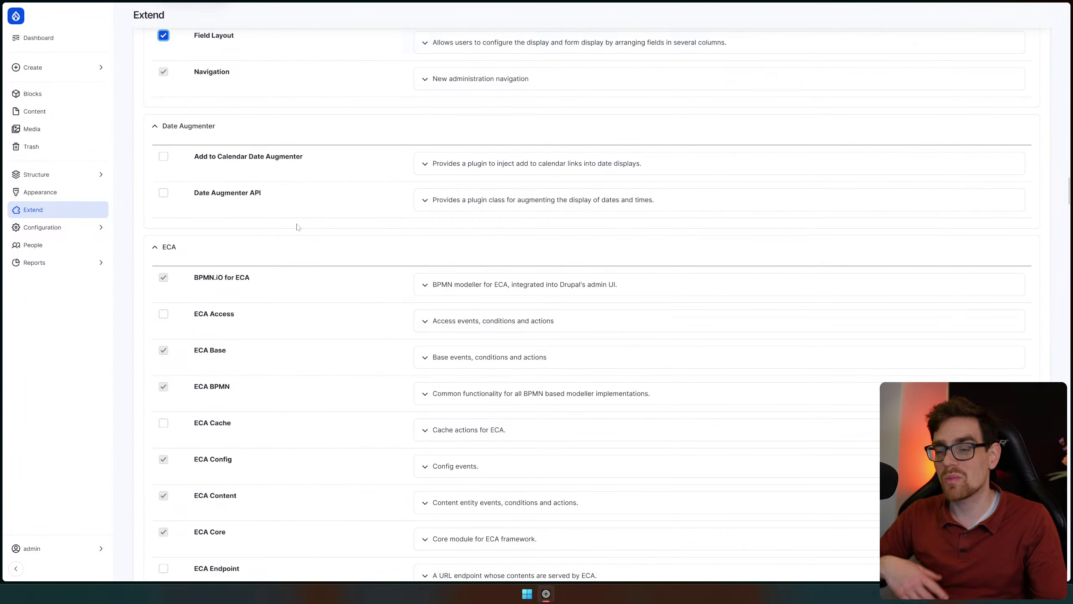
scroll(343, 264, "down", 6)
scroll(343, 265, "down", 9)
scroll(344, 222, "up", 20)
scroll(343, 225, "up", 10)
scroll(327, 299, "down", 20)
scroll(327, 299, "down", 5)
scroll(324, 298, "up", 6)
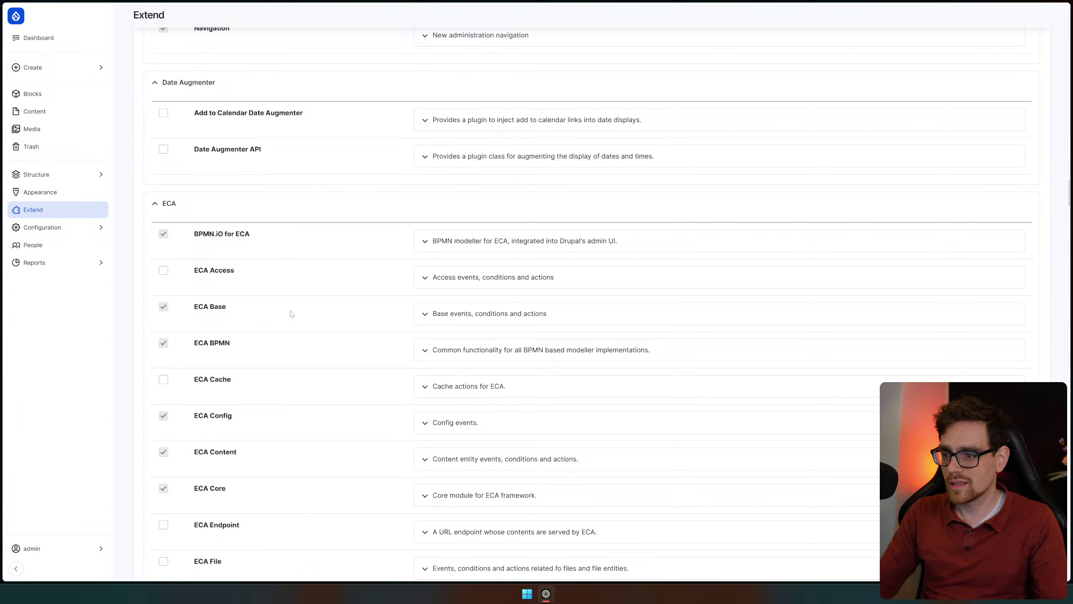
scroll(295, 328, "down", 20)
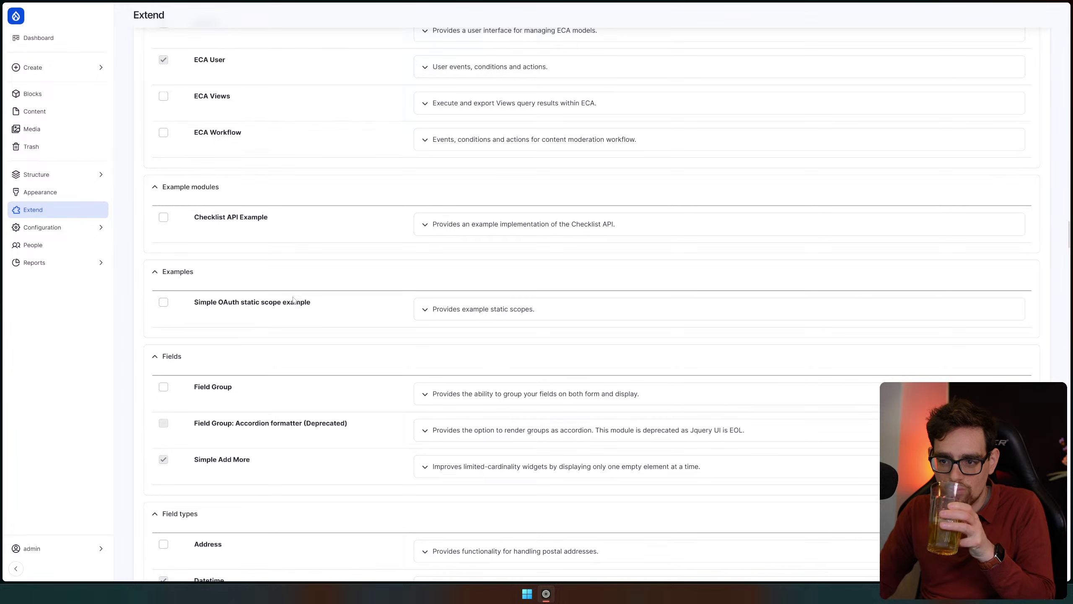
scroll(296, 301, "down", 3)
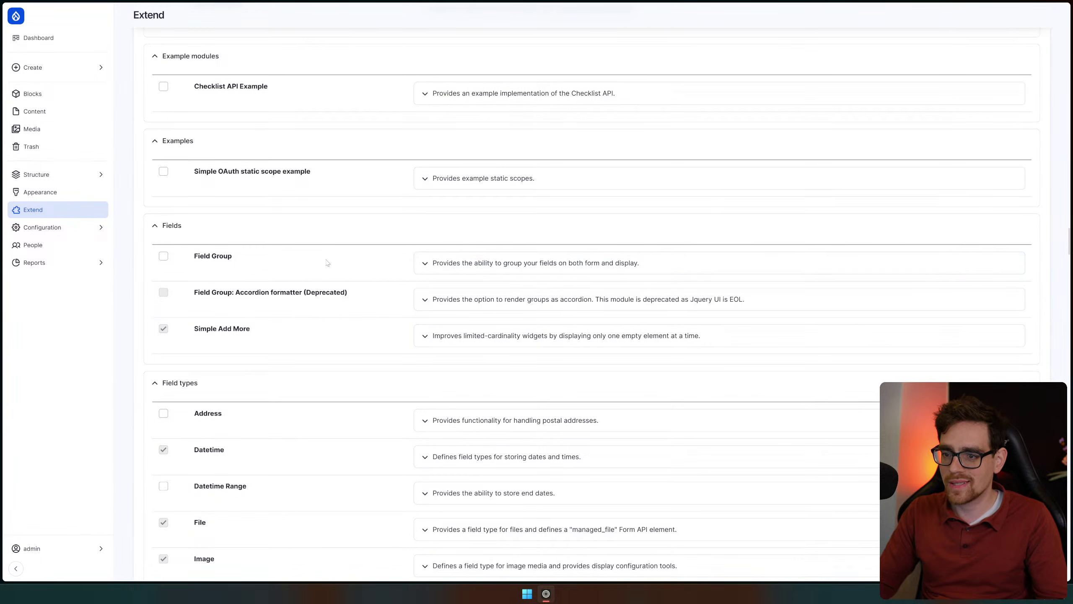
scroll(326, 258, "down", 2)
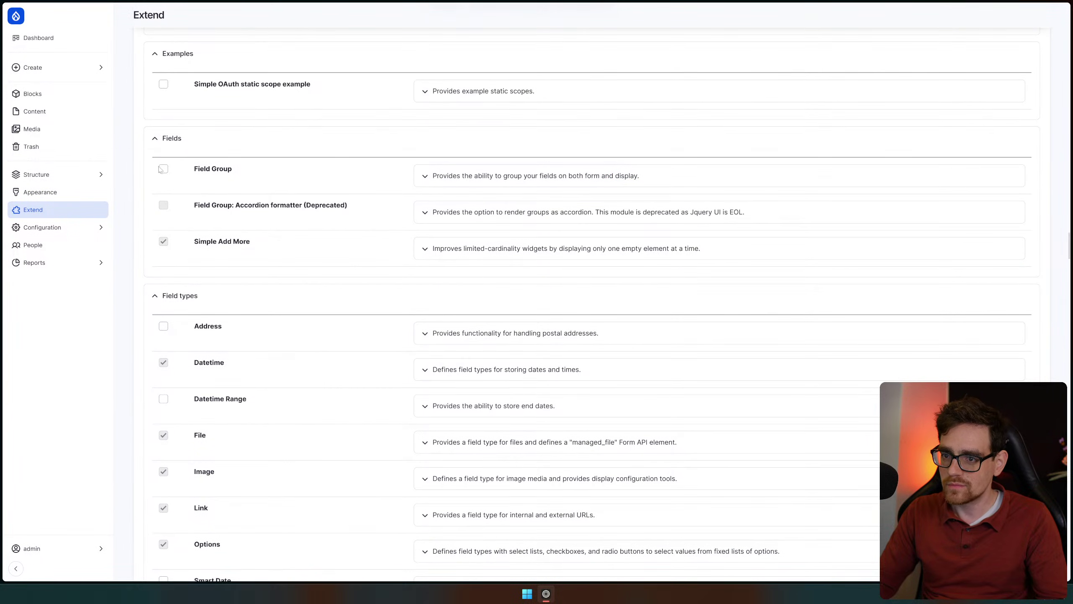
Tick Field Group for enabling and inspect the Geocoder module's description and details
left_click(163, 169)
scroll(334, 271, "down", 3)
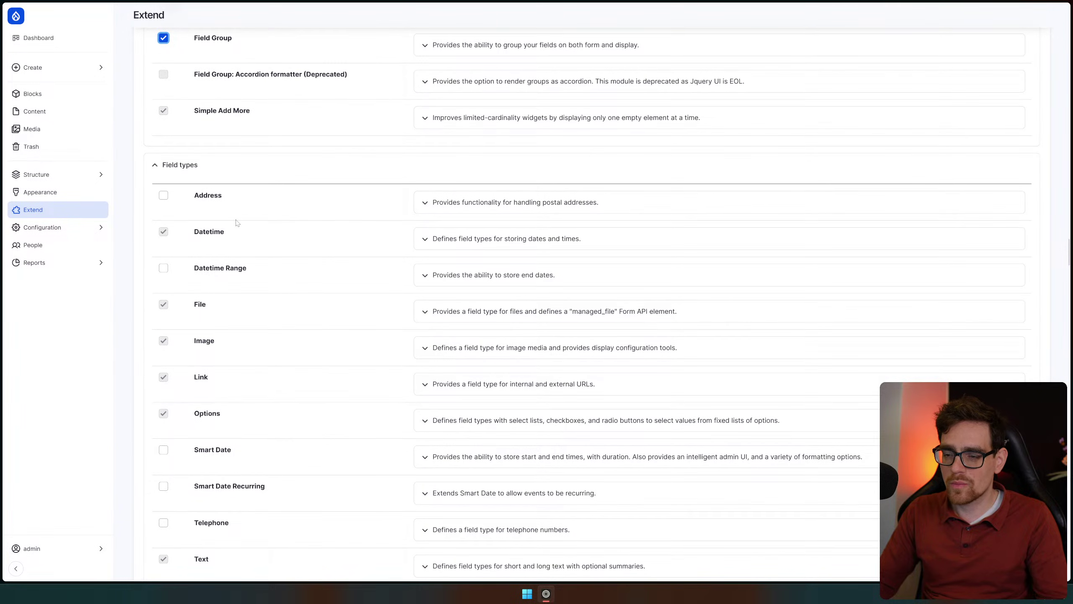
scroll(232, 218, "down", 2)
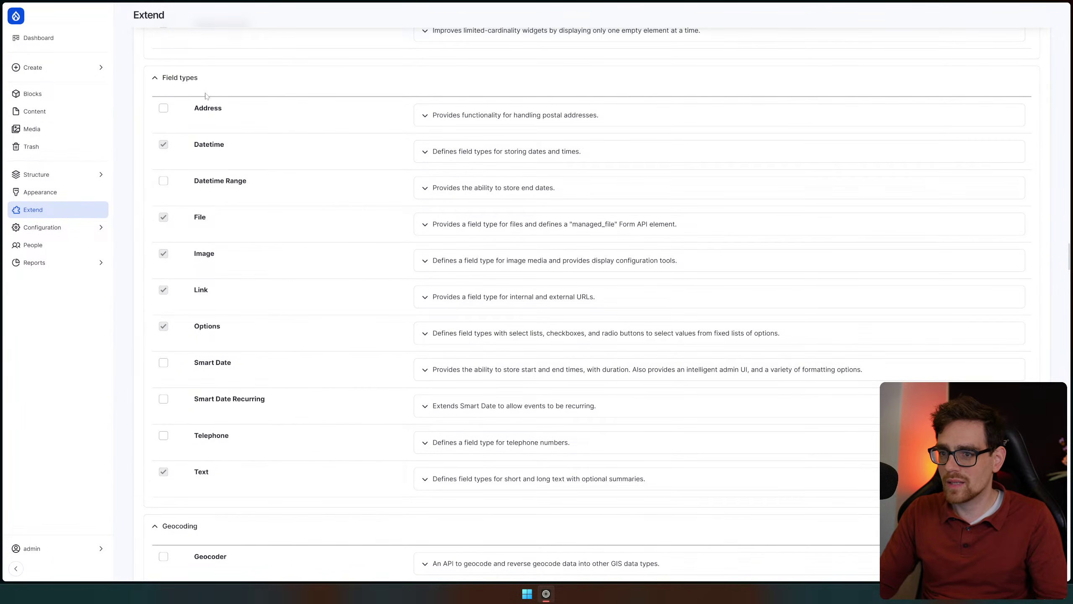
scroll(283, 284, "down", 9)
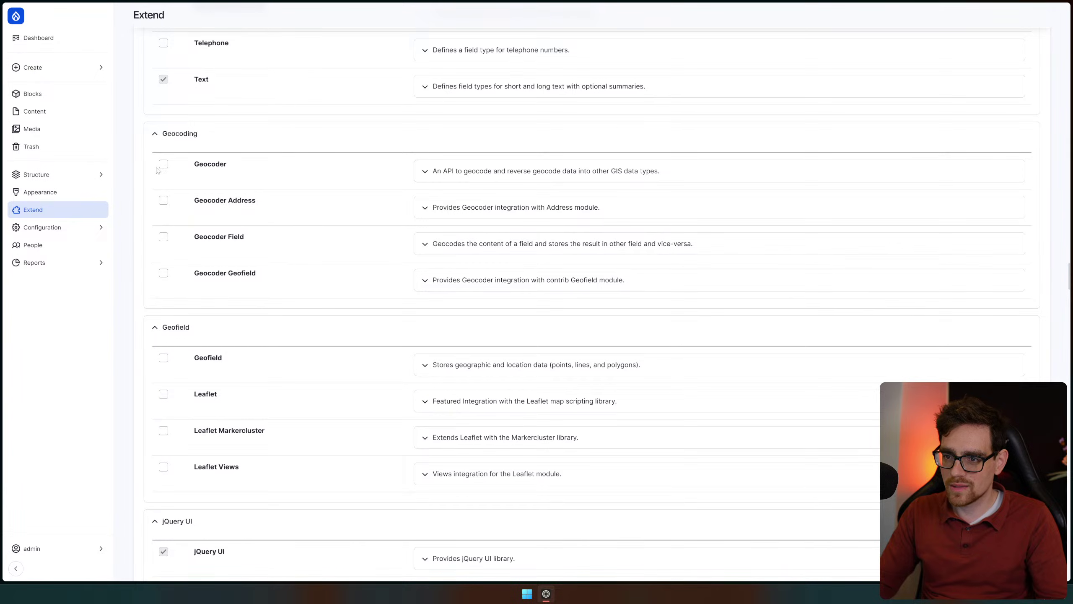
left_click(445, 168)
left_click(455, 167)
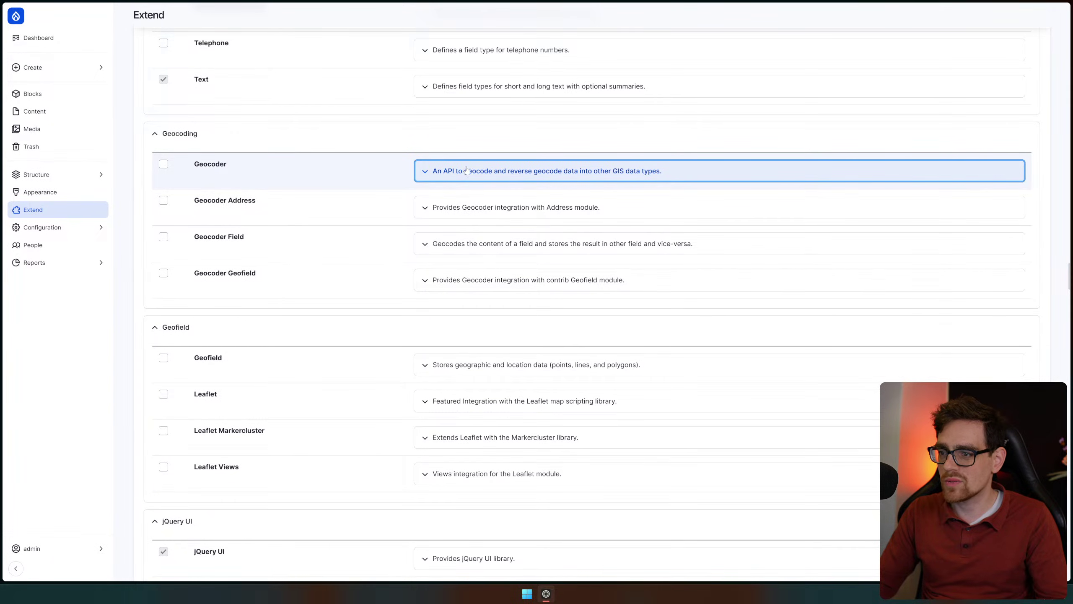
scroll(387, 228, "down", 3)
scroll(572, 134, "up", 2)
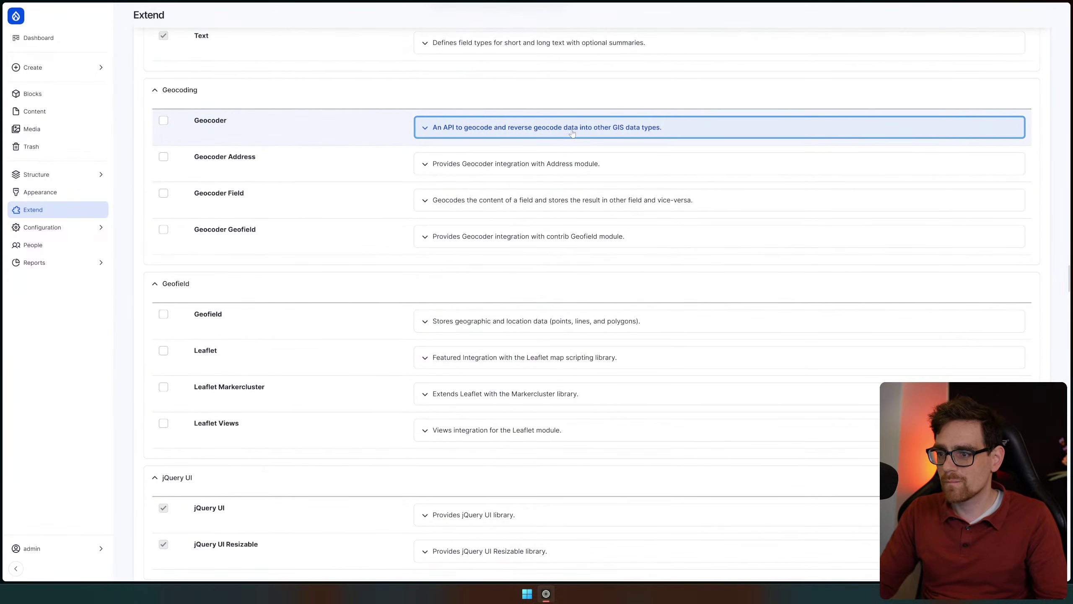
left_click(572, 134)
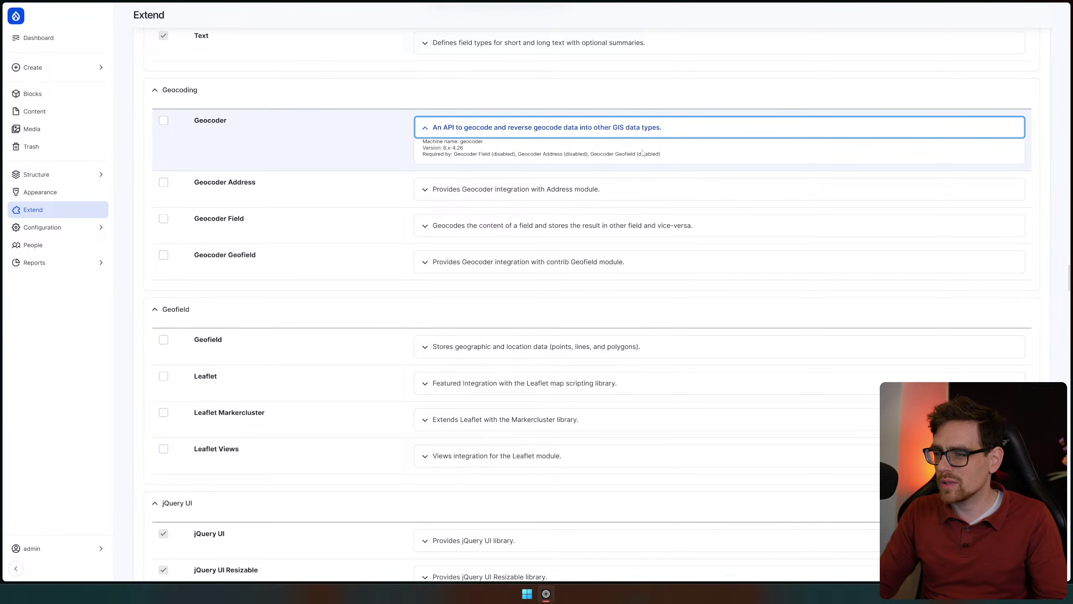
left_click(593, 131)
Tick the Migrate module in the Migration section for installation
scroll(311, 182, "down", 11)
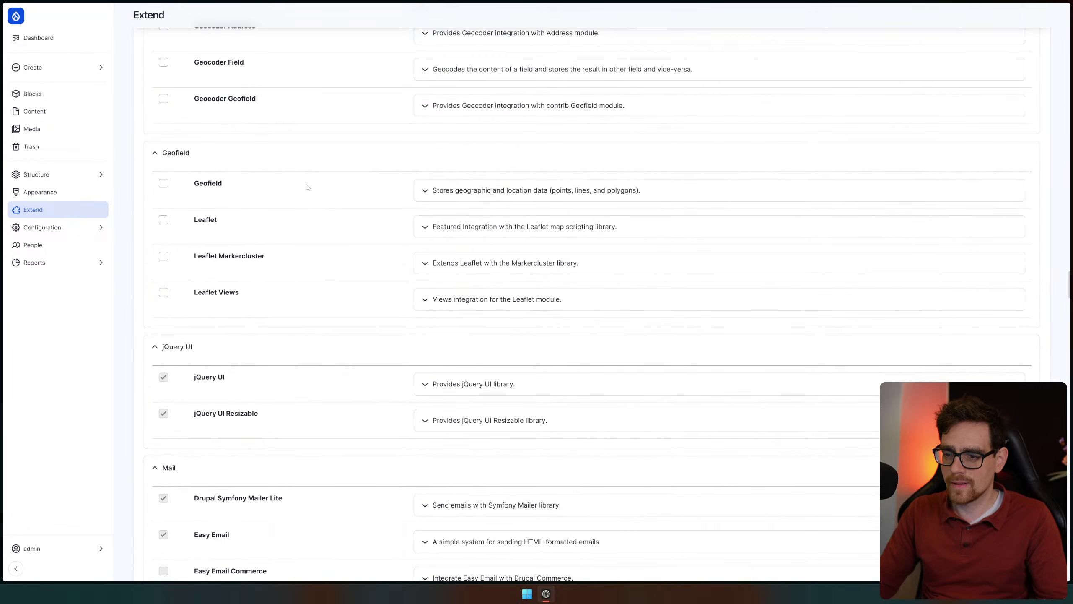
scroll(308, 187, "down", 8)
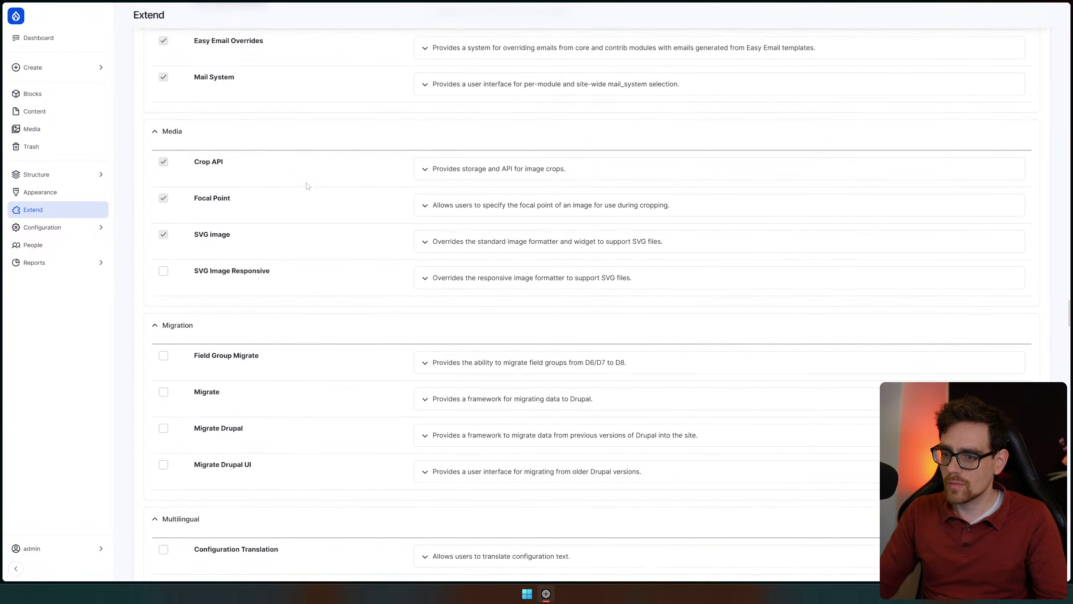
scroll(225, 115, "up", 2)
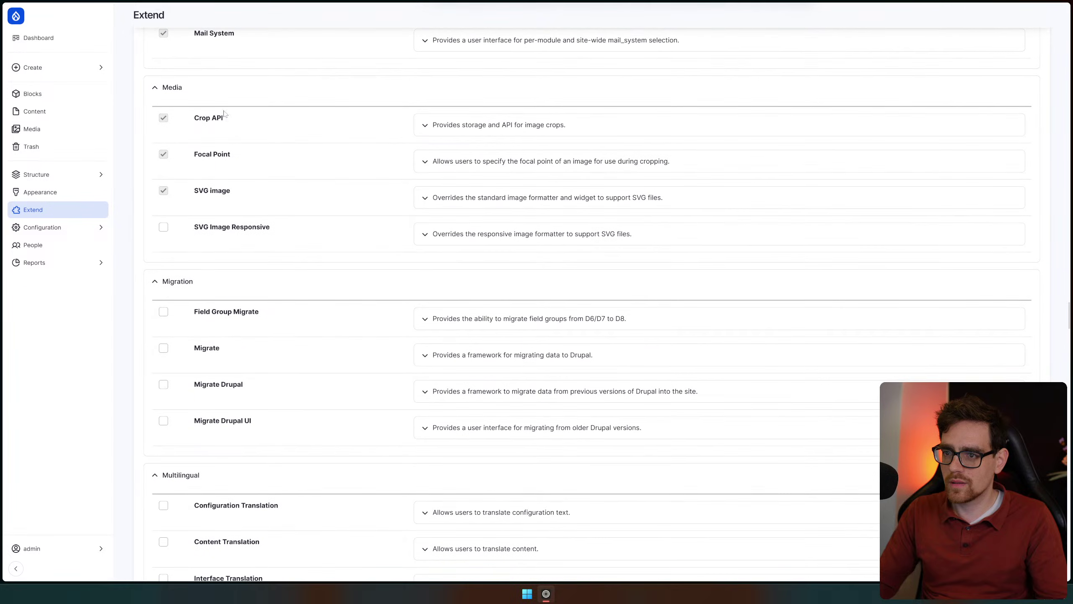
scroll(304, 274, "down", 4)
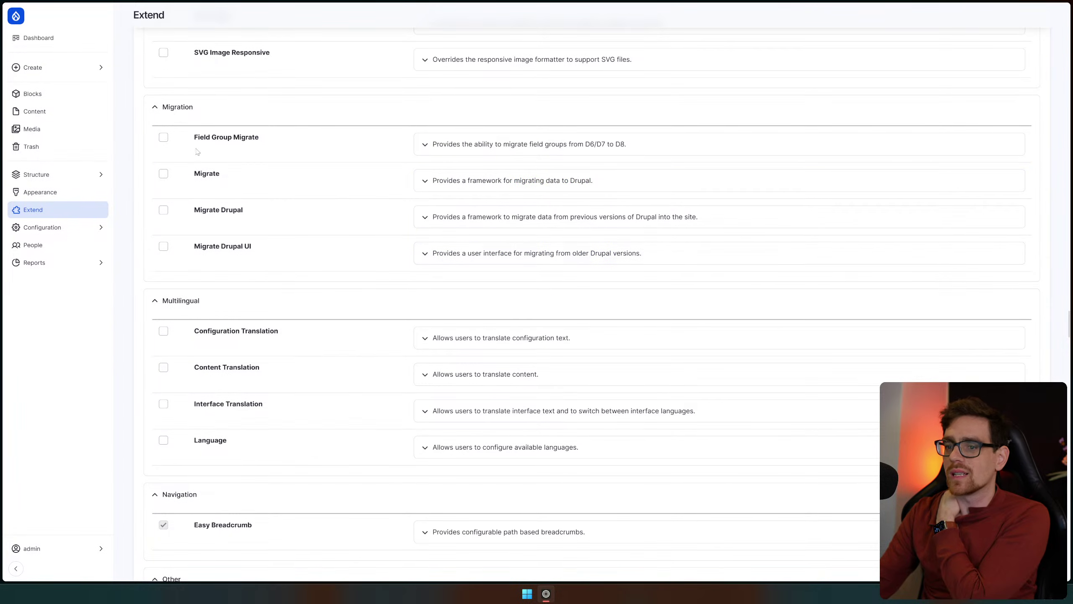
left_click(163, 174)
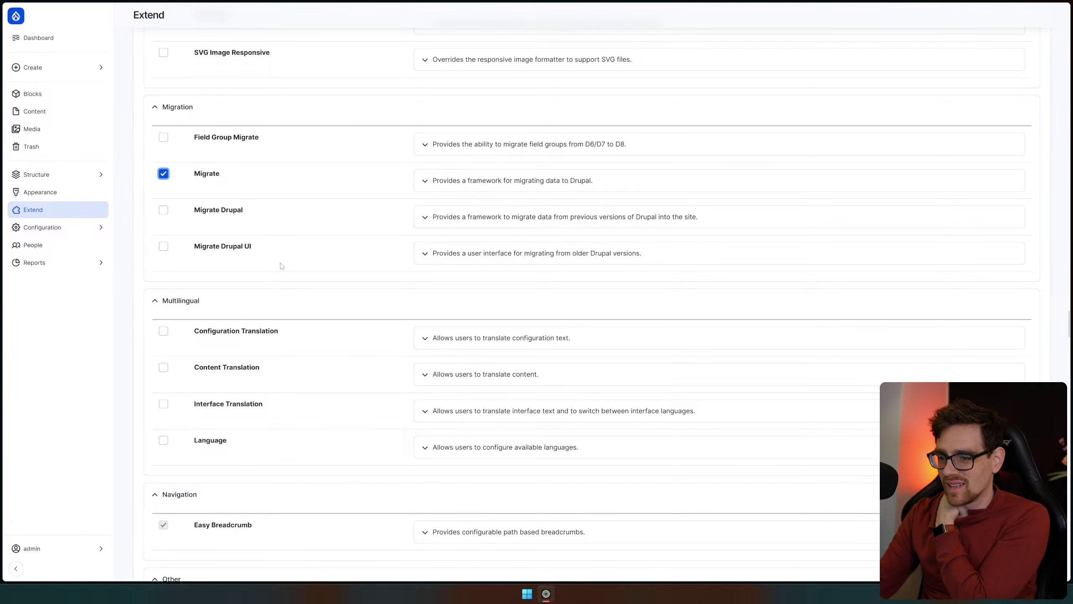
scroll(281, 265, "down", 9)
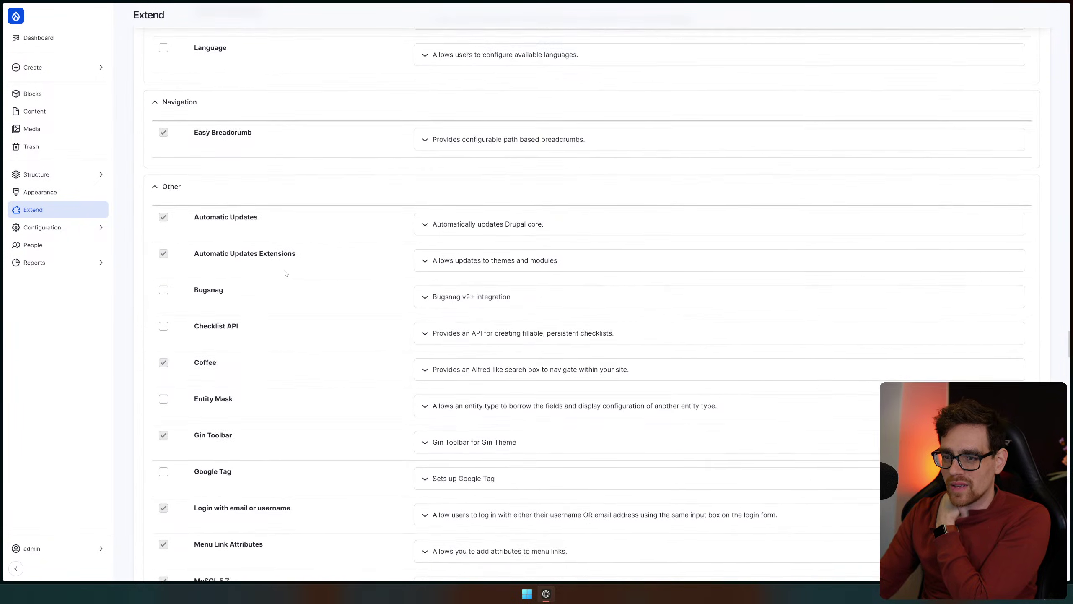
scroll(285, 273, "down", 2)
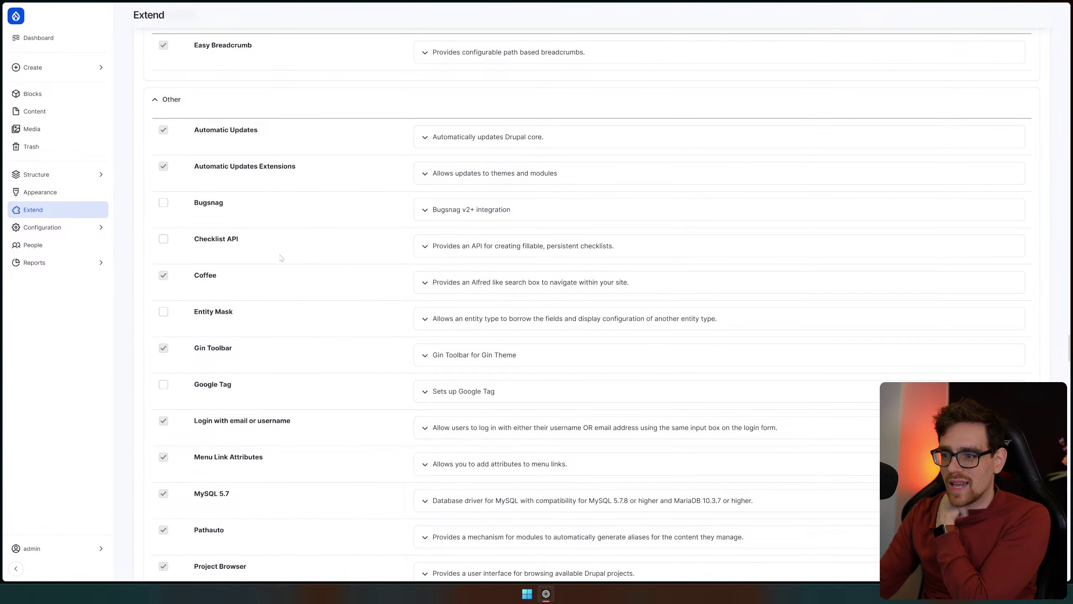
scroll(282, 258, "down", 2)
Expand and collapse the Bugsnag module's description to read it
left_click(420, 123)
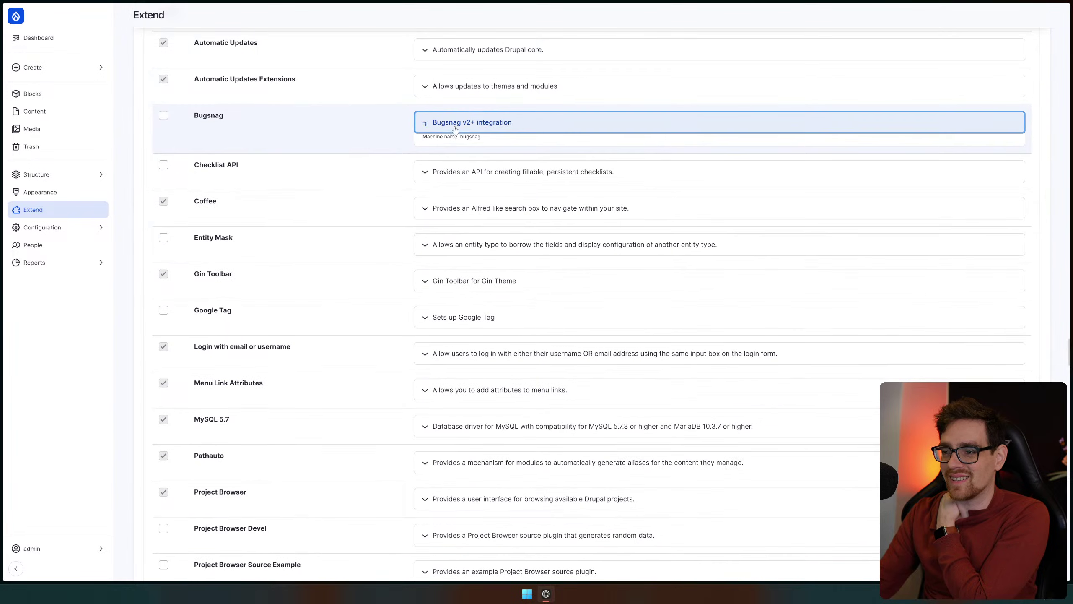
left_click(432, 123)
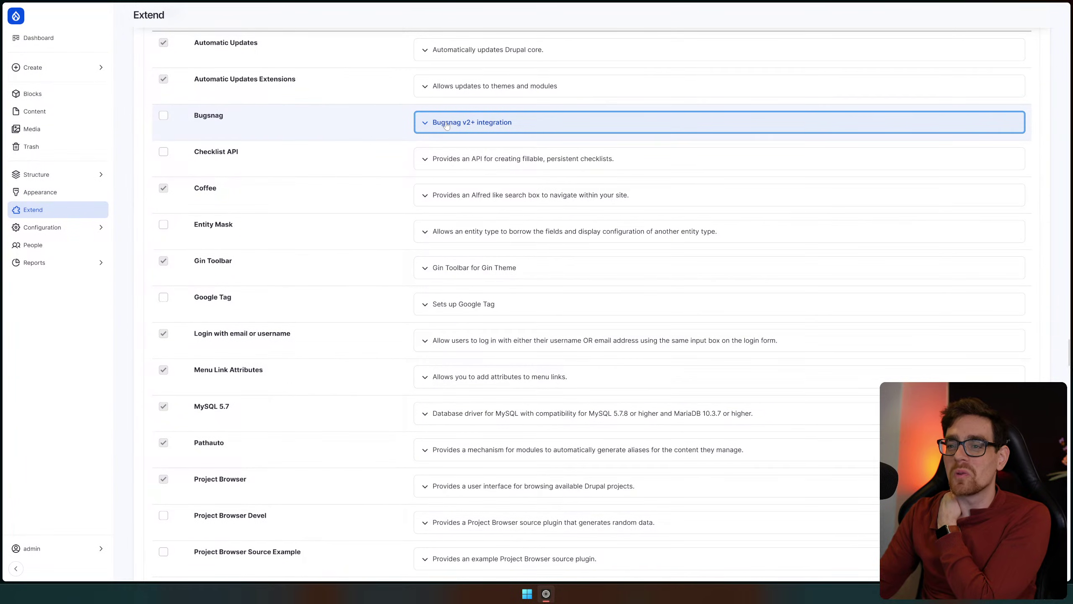
left_click_drag(192, 116, 321, 131)
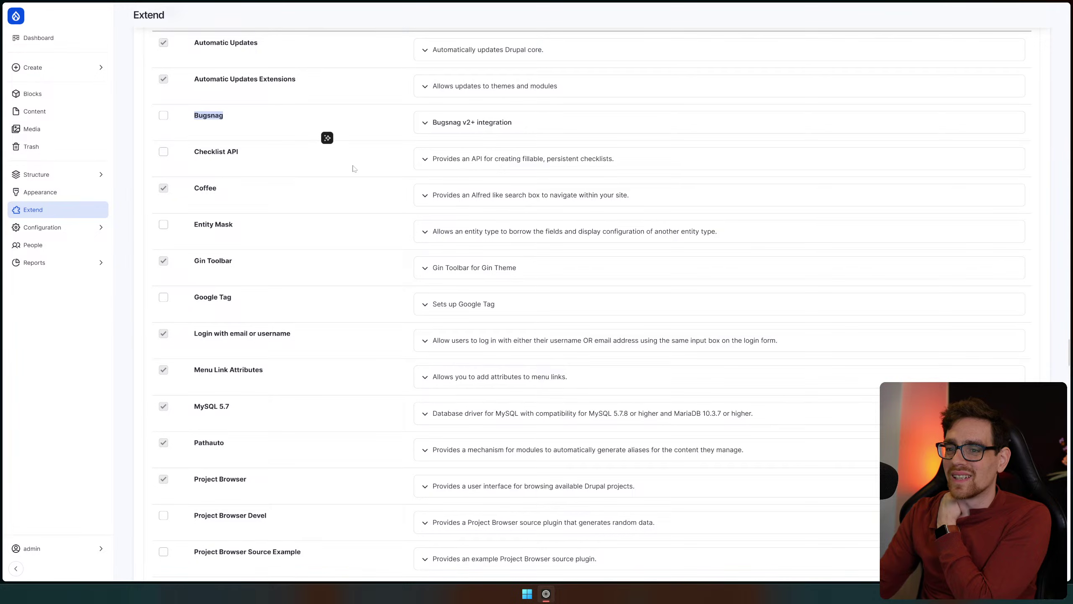
left_click(355, 169)
Tick Google Tag for installation, then scroll down to the Search, Security and SEO groups
scroll(354, 168, "up", 3)
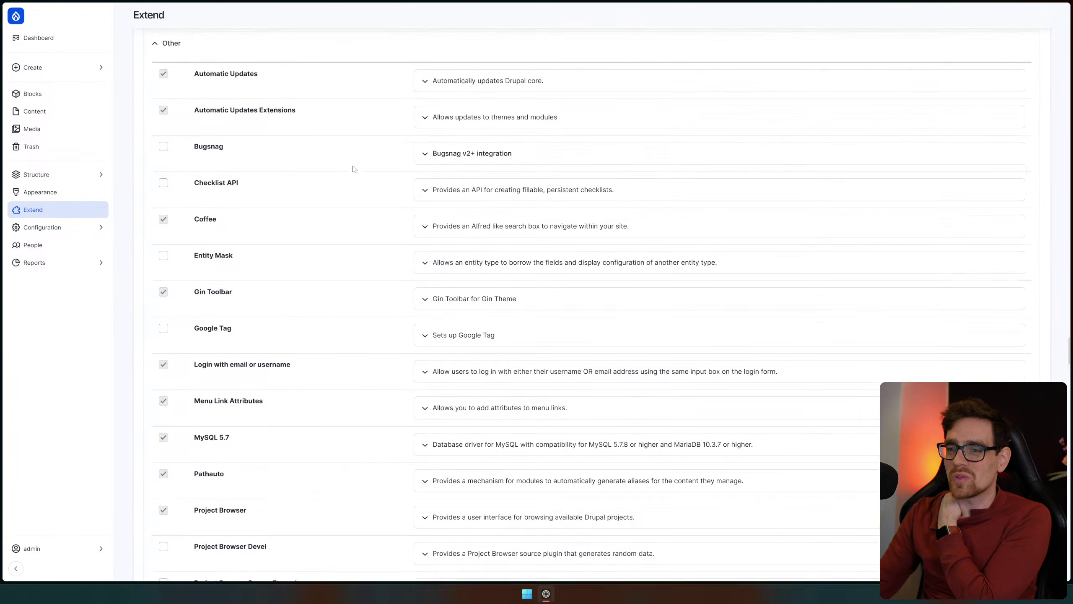
scroll(256, 242, "down", 4)
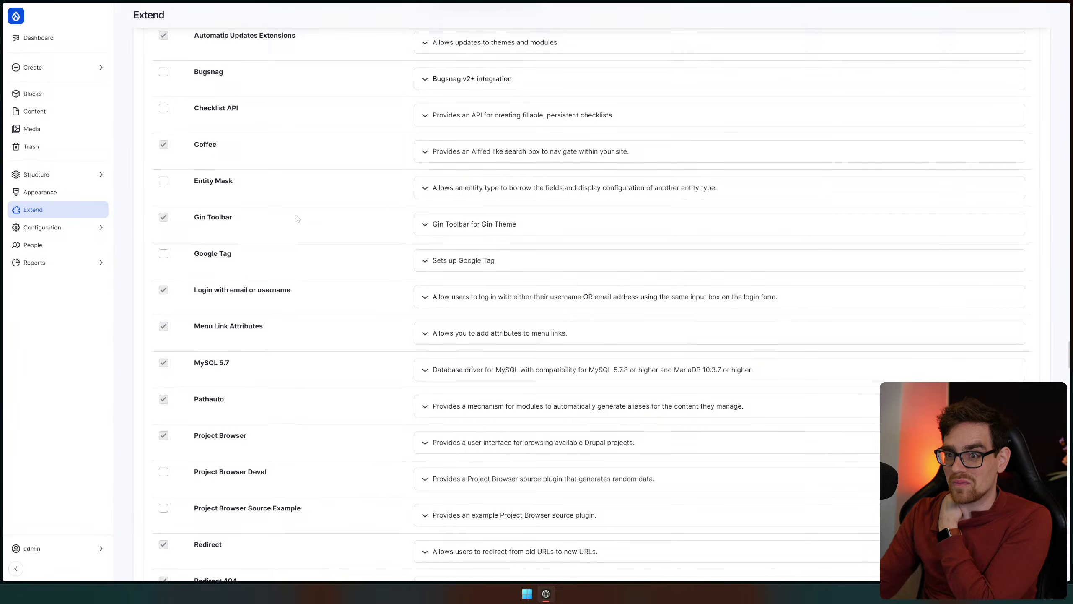
scroll(298, 220, "down", 3)
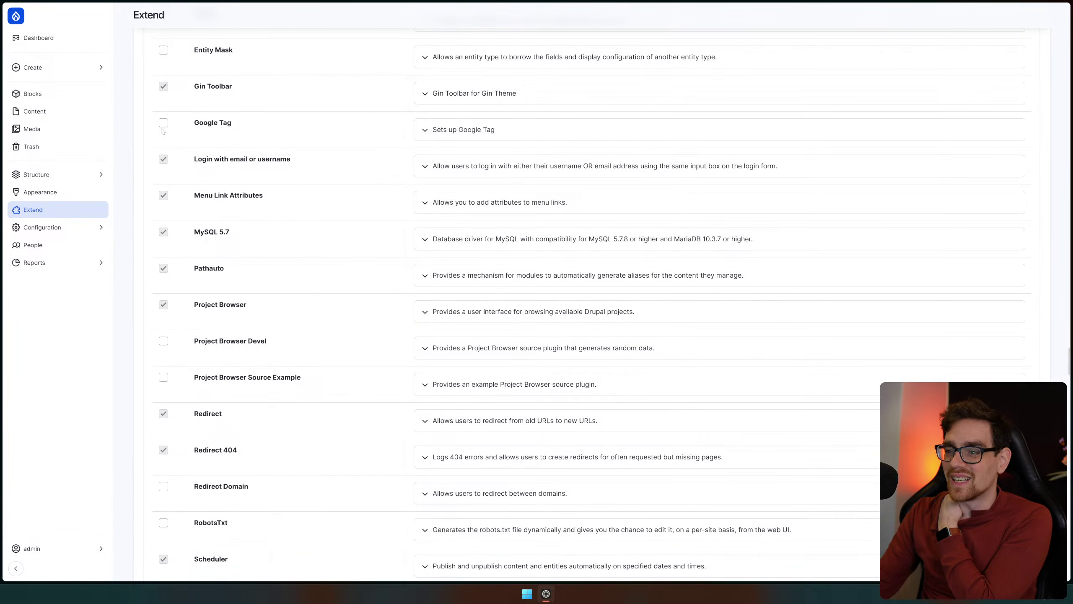
left_click(163, 123)
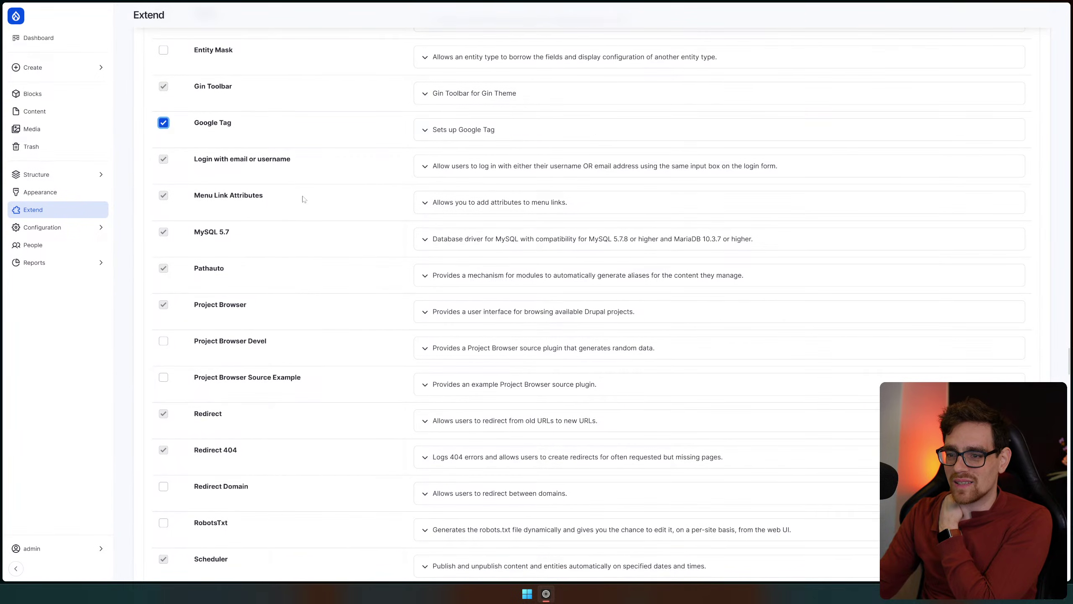
scroll(304, 199, "down", 2)
scroll(304, 199, "down", 6)
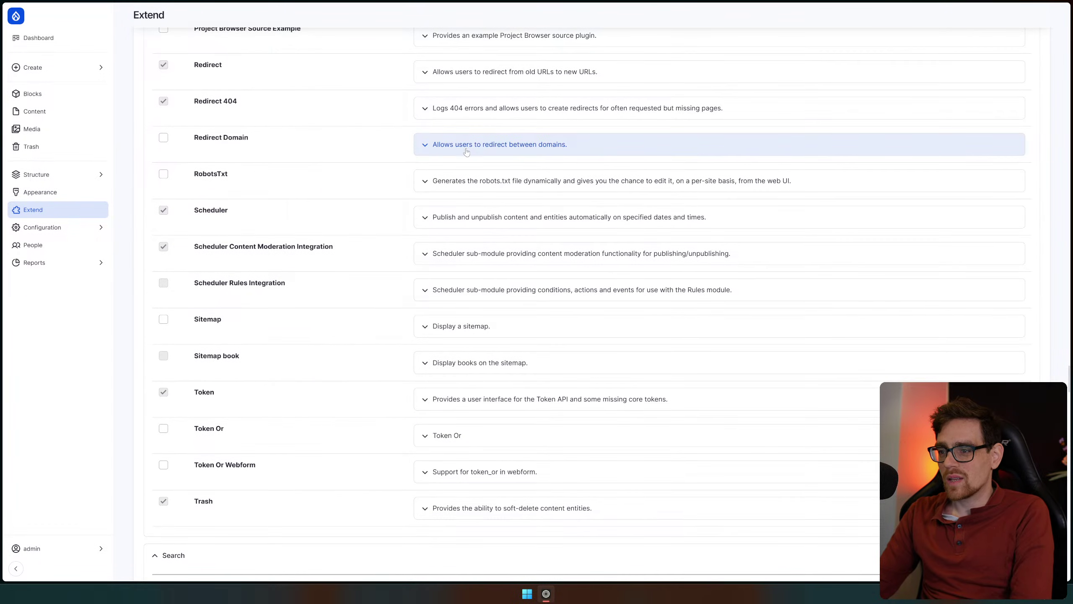
scroll(296, 224, "down", 10)
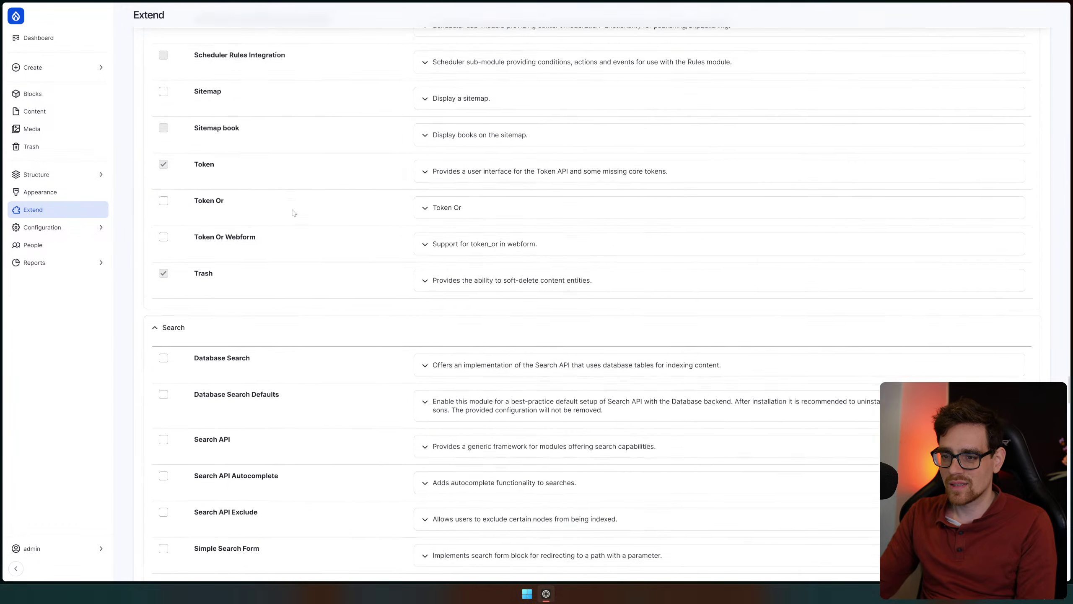
scroll(292, 221, "down", 2)
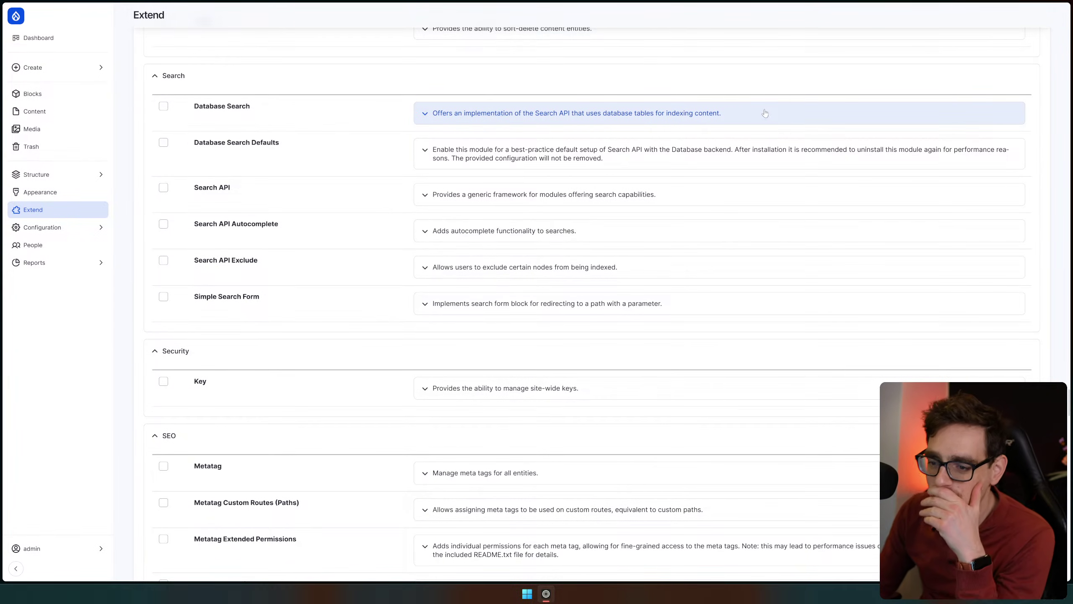
scroll(376, 268, "down", 5)
scroll(311, 274, "down", 5)
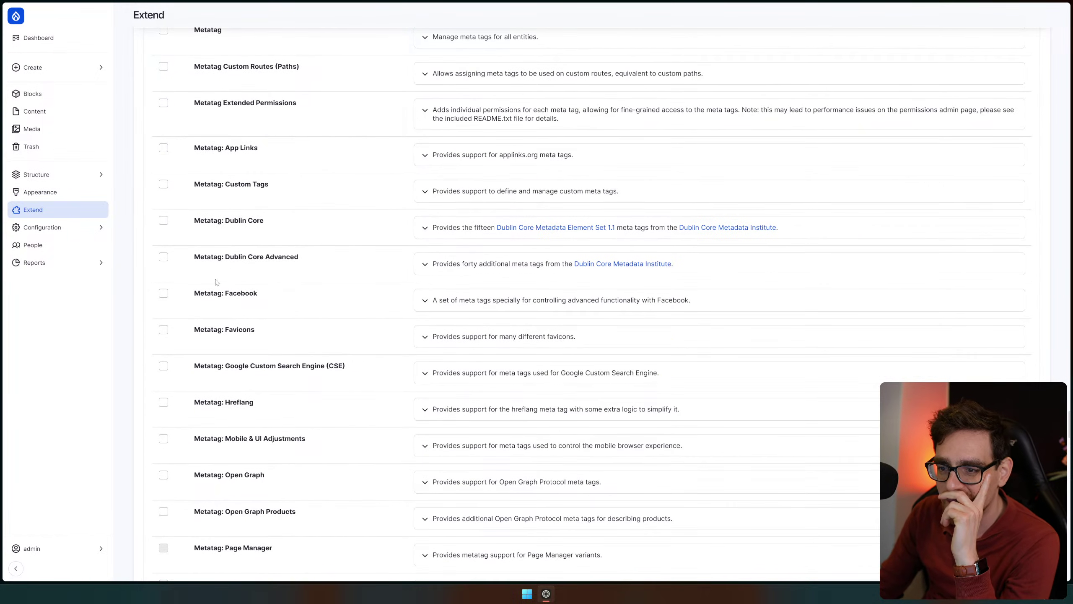
Tick Metatag: Facebook, Metatag: Favicons and Metatag: Open Graph for installation
left_click(235, 299)
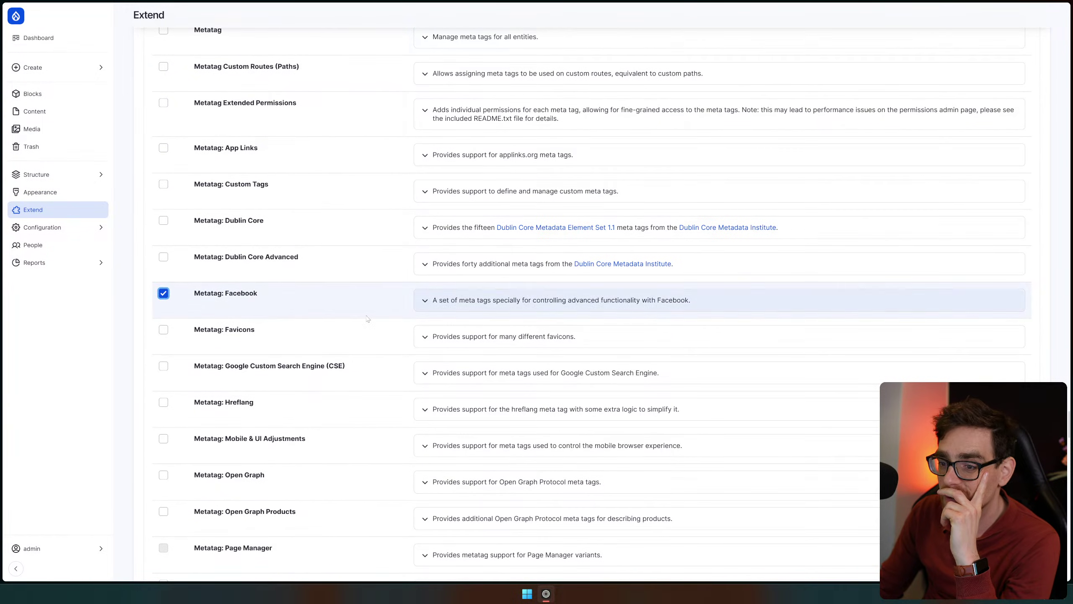
left_click(163, 330)
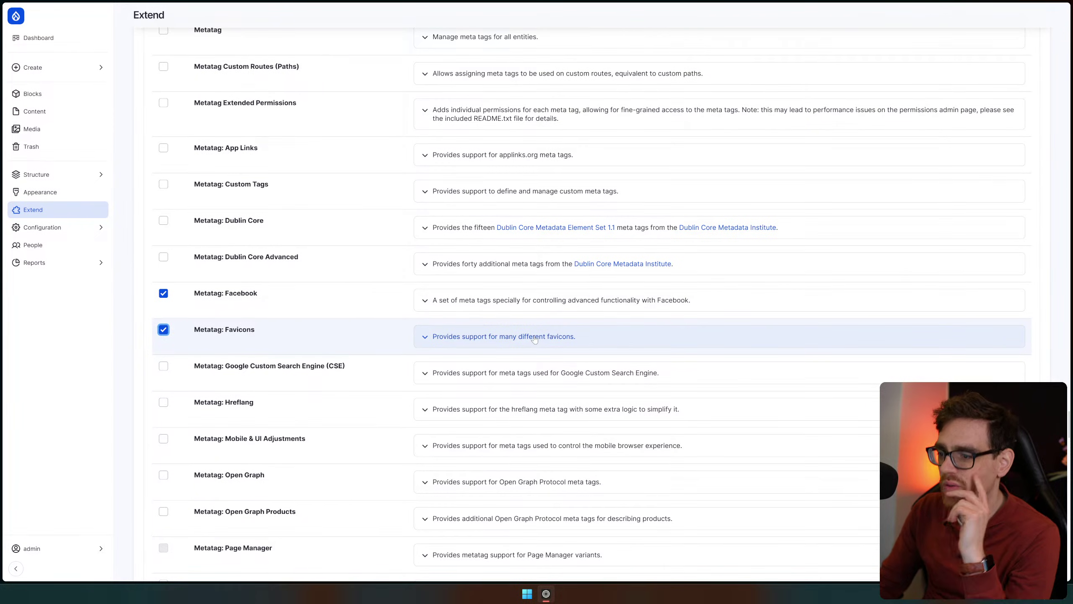
scroll(363, 313, "down", 6)
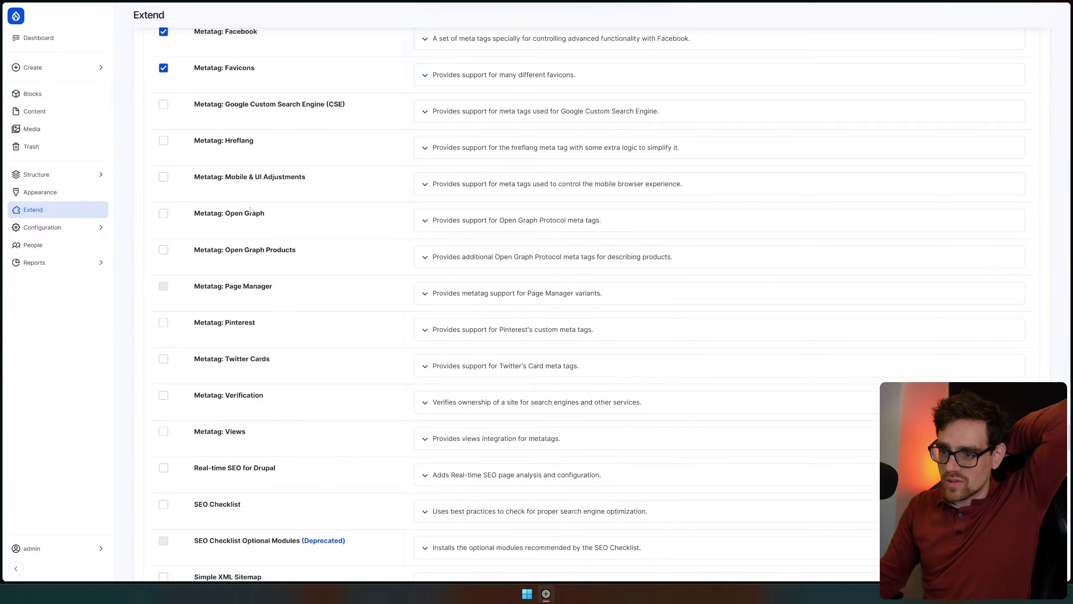
left_click(252, 214)
scroll(309, 233, "down", 3)
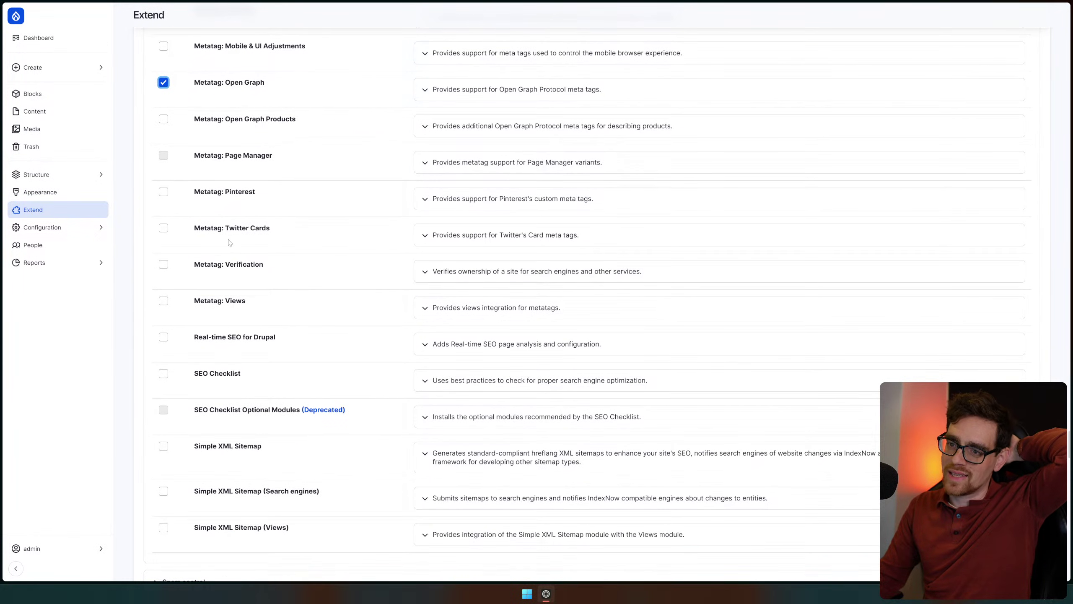
scroll(396, 330, "up", 12)
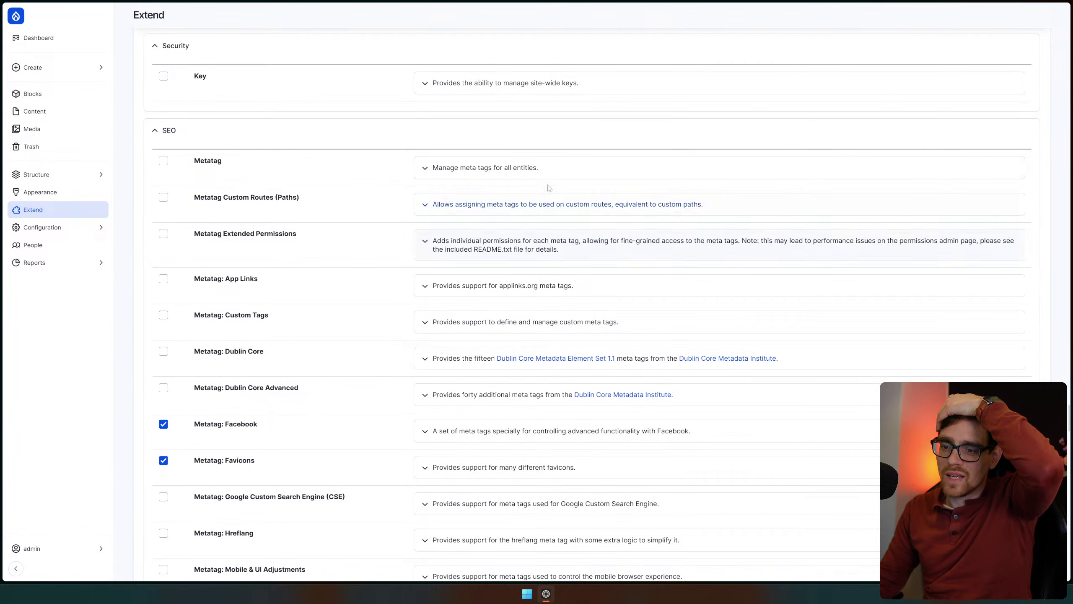
Tick SEO Checklist and Simple XML Sitemap for installation
scroll(380, 260, "down", 4)
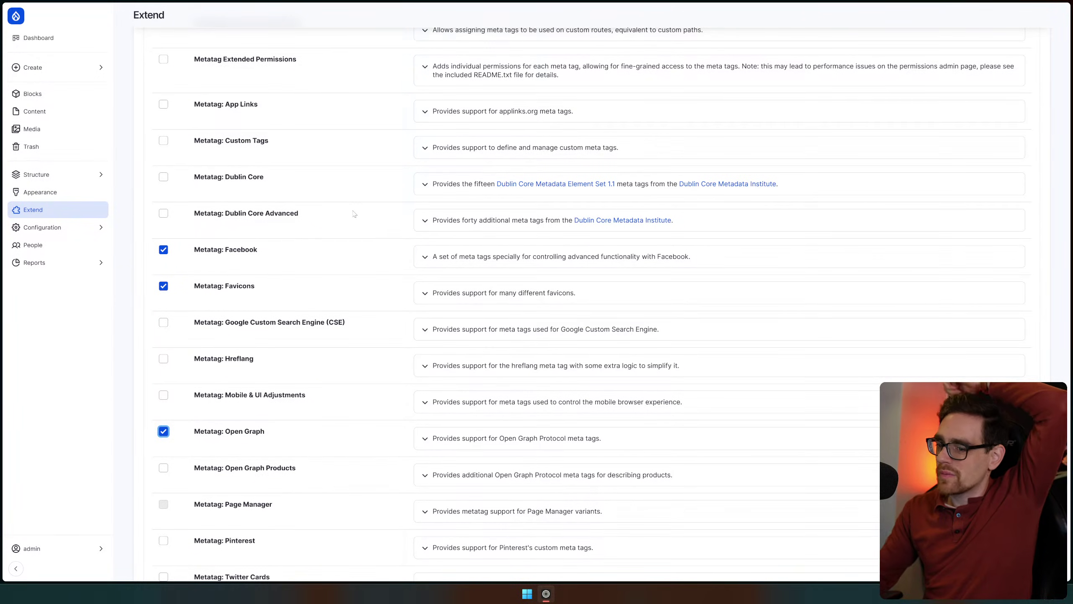
scroll(296, 169, "down", 6)
scroll(259, 131, "down", 4)
left_click(228, 288)
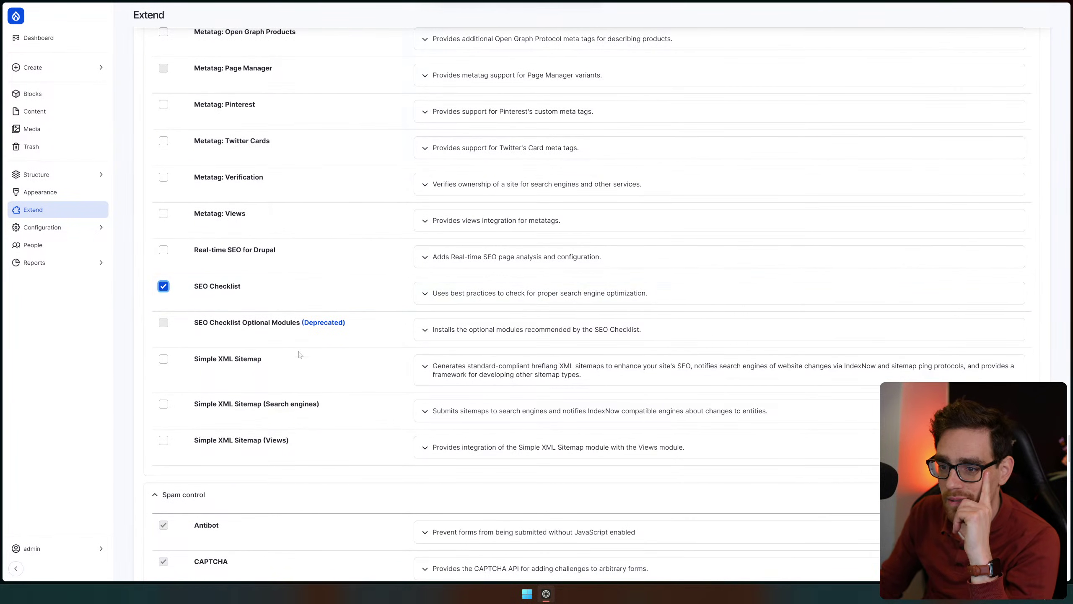
scroll(305, 360, "down", 5)
left_click(241, 143)
Scroll to the bottom of Extend and install all ticked modules
scroll(309, 237, "down", 8)
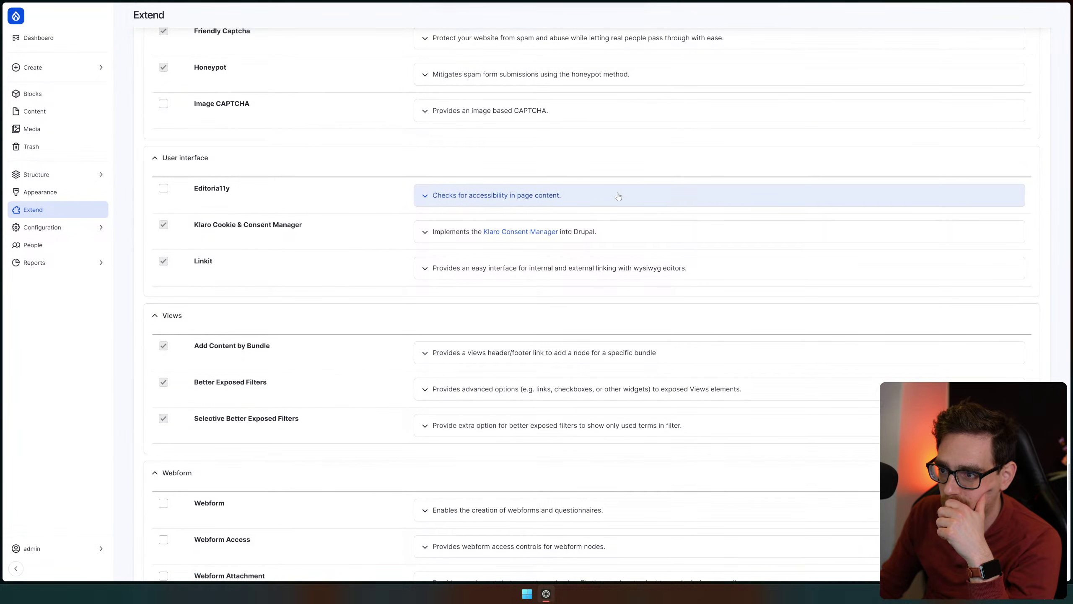
scroll(230, 239, "down", 6)
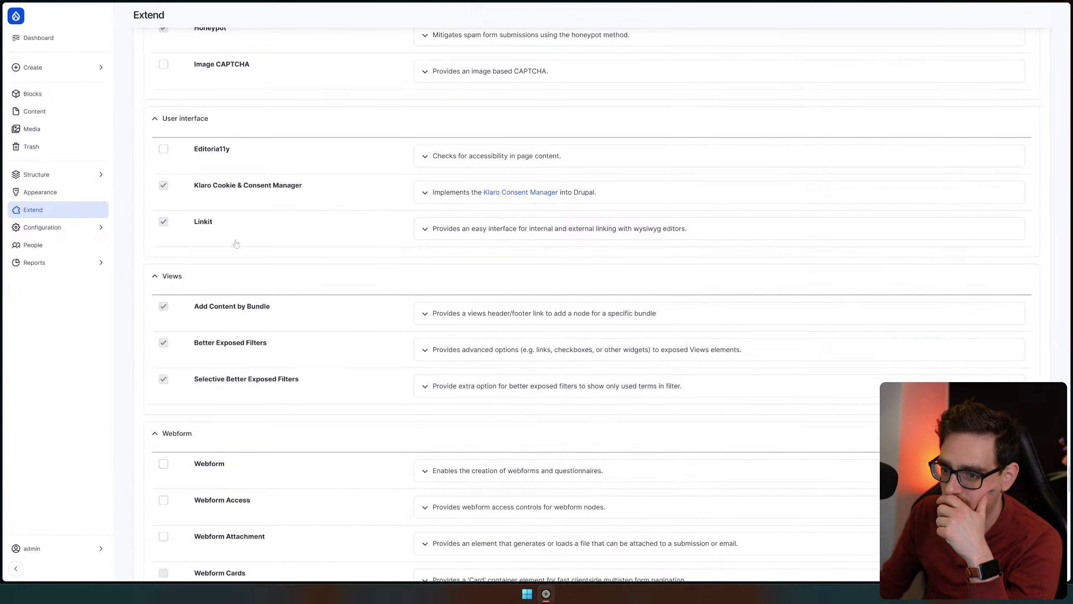
scroll(227, 265, "down", 20)
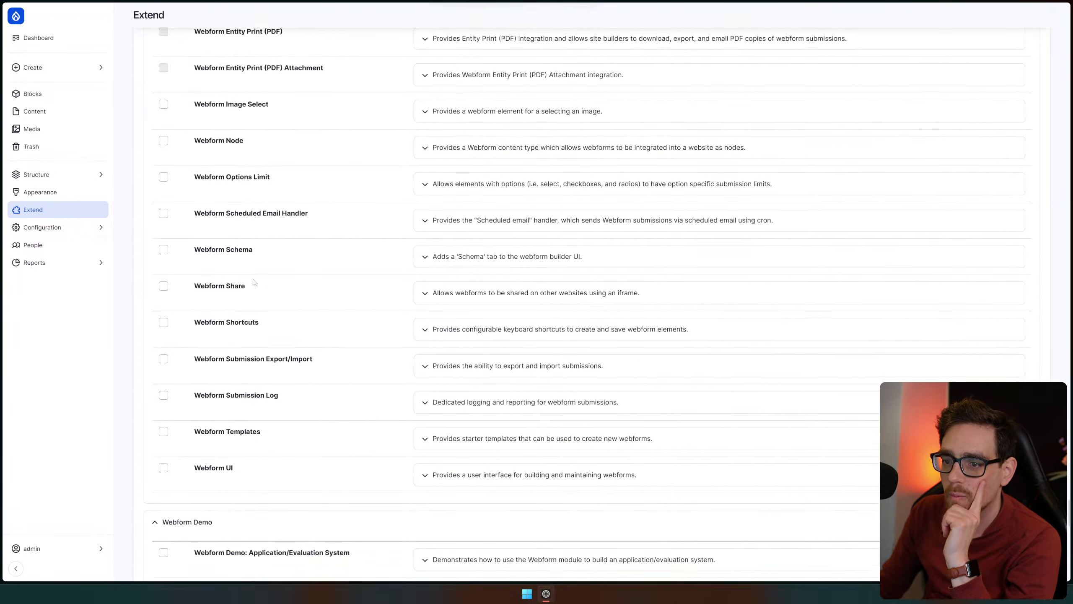
scroll(267, 286, "down", 8)
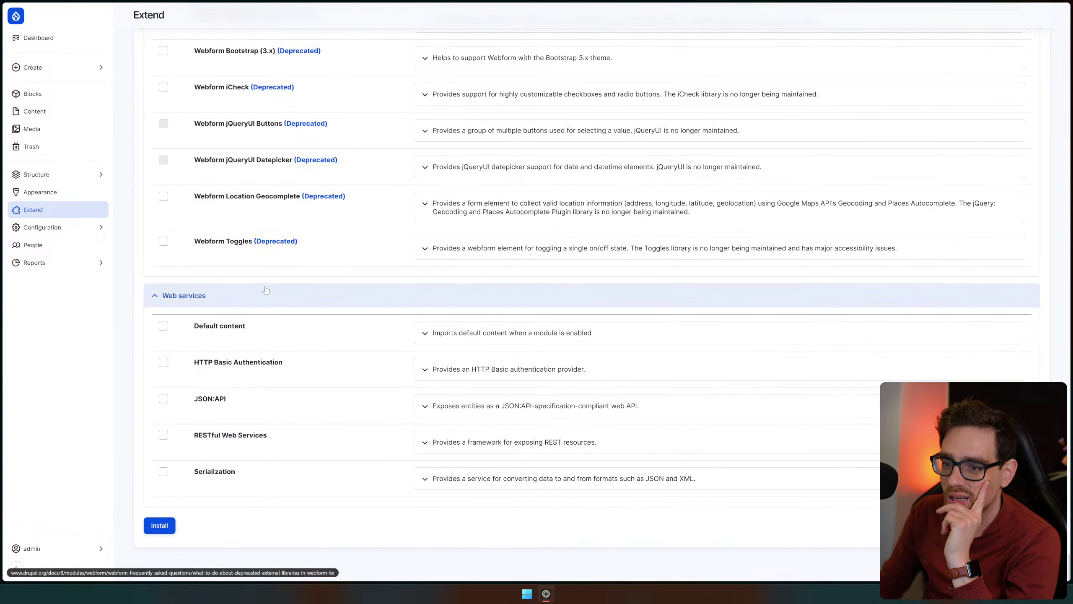
left_click(163, 528)
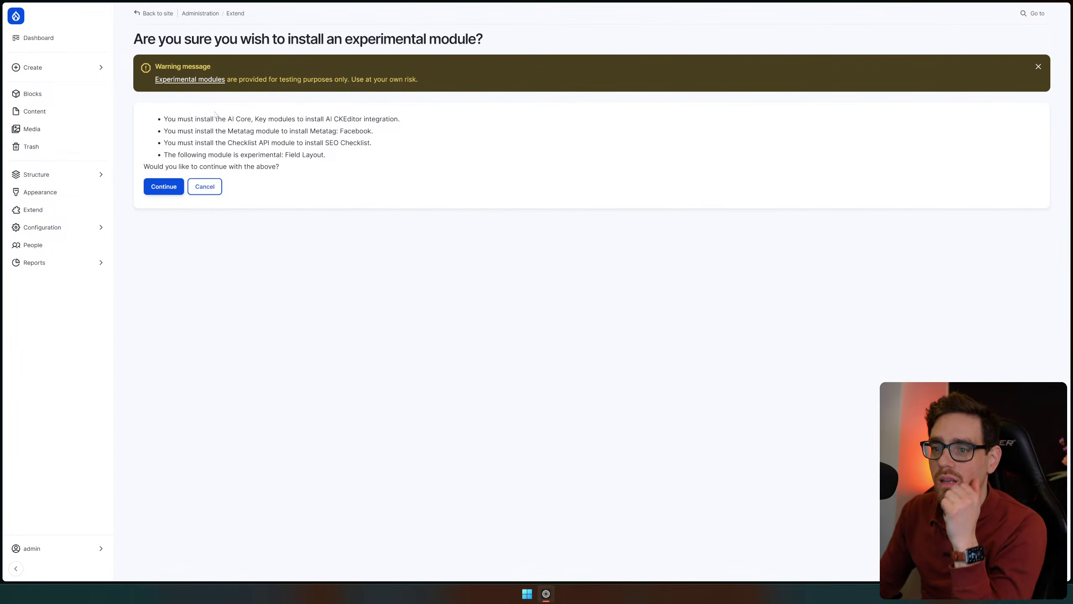
Read the experimental-module notice listing AI Core and Key as required modules
mouse_move(175, 119)
left_mouse_down()
mouse_move(405, 118)
mouse_move(160, 122)
left_mouse_up()
left_click(424, 120)
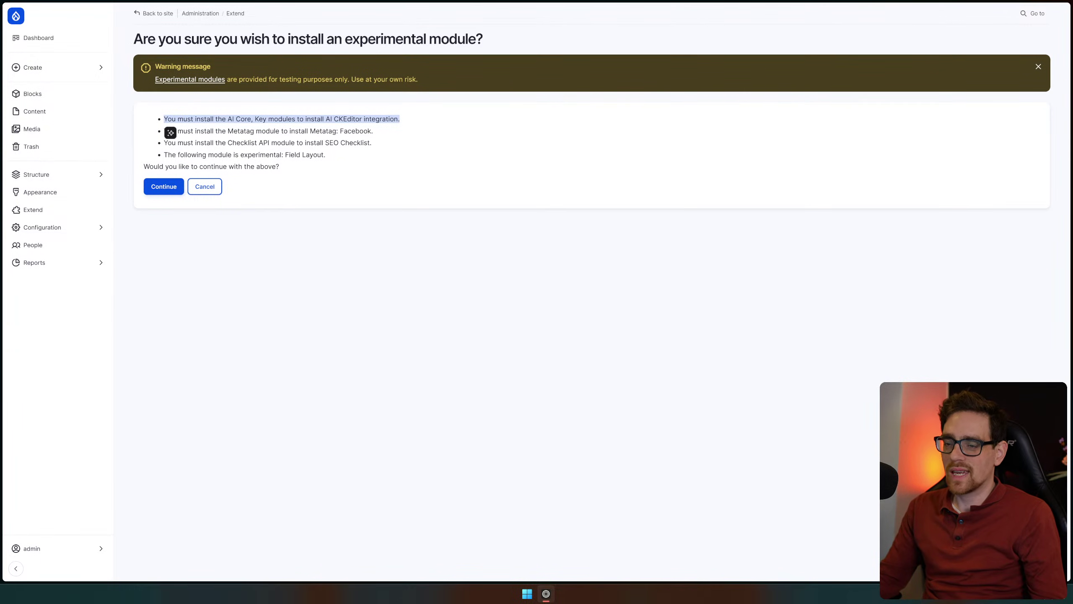
left_click_drag(196, 119, 468, 126)
left_click(521, 164)
left_click_drag(521, 163, 136, 166)
left_click(135, 165)
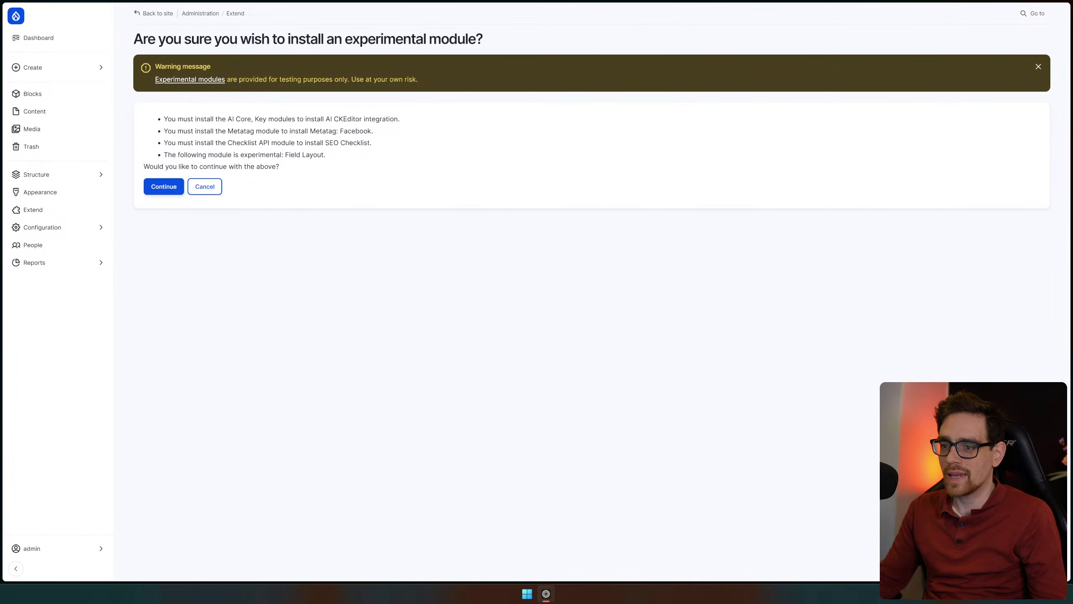
Review the Metatag and Checklist API requirements and continue installing the experimental modules
left_click_drag(372, 165, 101, 113)
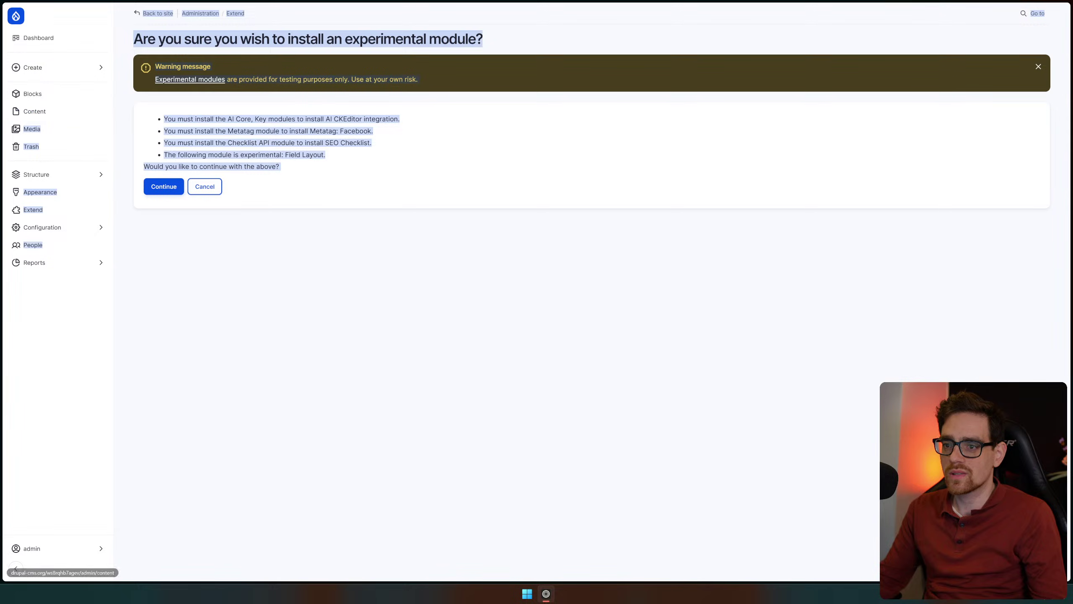
left_click(203, 132)
left_click_drag(204, 132, 317, 144)
left_click(177, 139)
left_click_drag(168, 143, 286, 144)
left_click(173, 186)
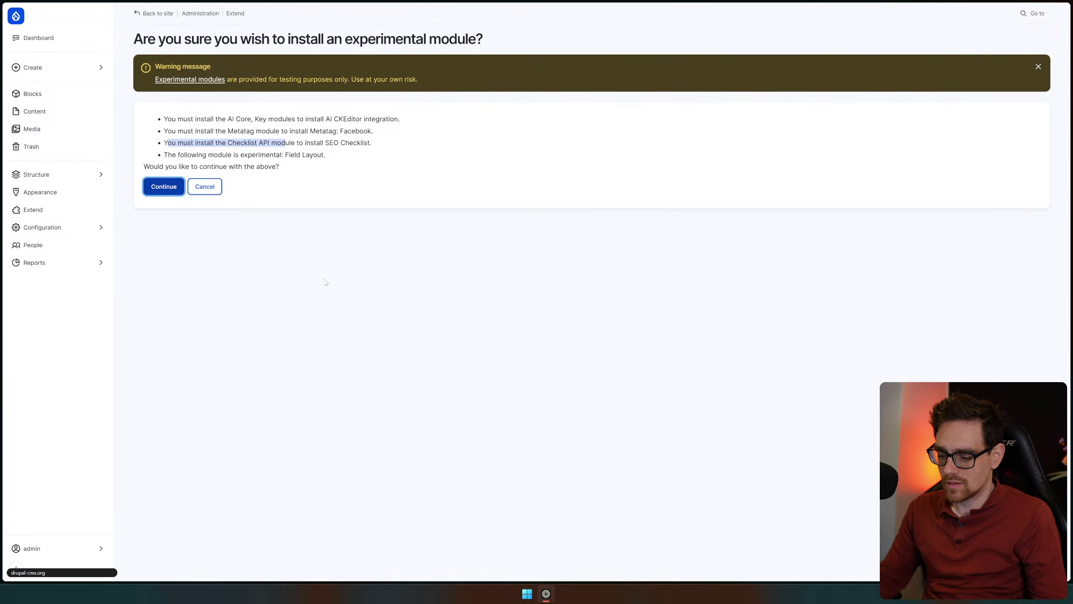
Go back to Extend and open the Recipes page listing 12 recipes
left_click(213, 187)
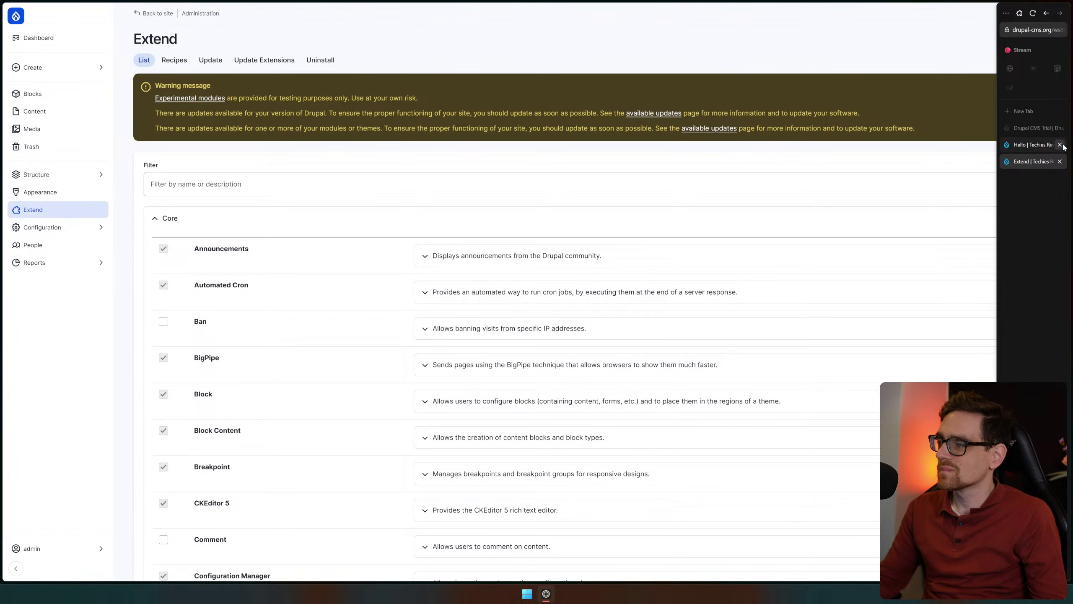
left_click(178, 62)
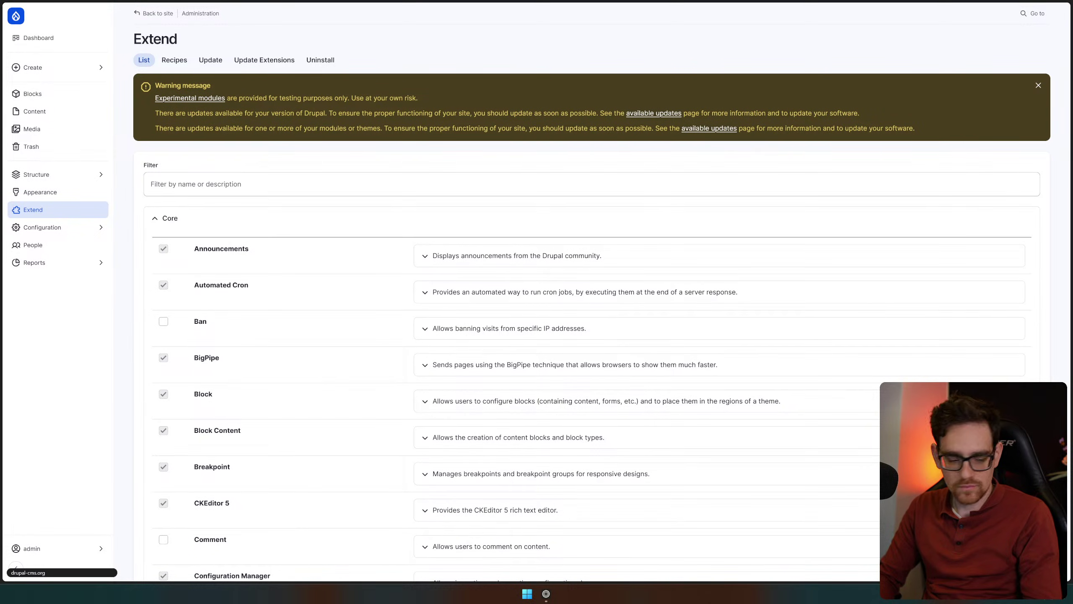
left_click(174, 60)
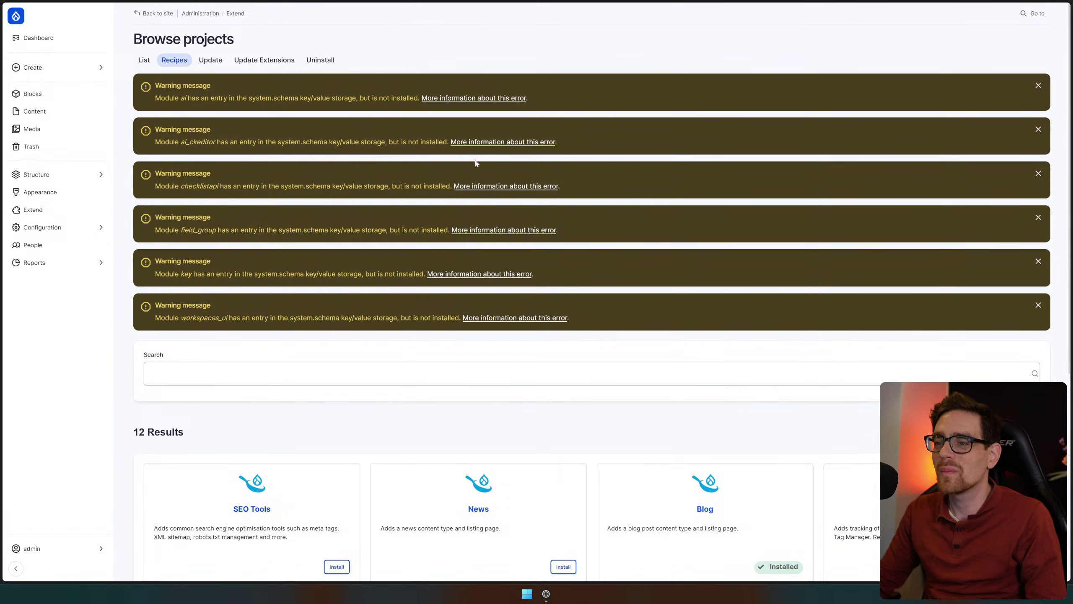
Dismiss the three module warning messages above the recipes
left_click(1038, 85)
left_click(1038, 85)
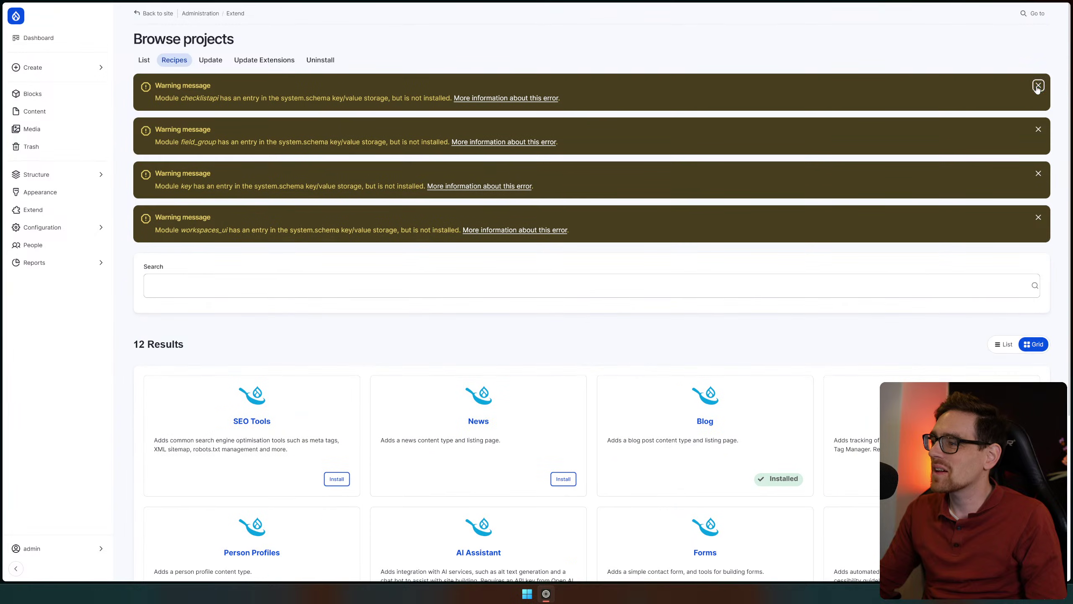
left_click(1039, 85)
left_click(1038, 85)
left_click(1038, 86)
left_click(1038, 85)
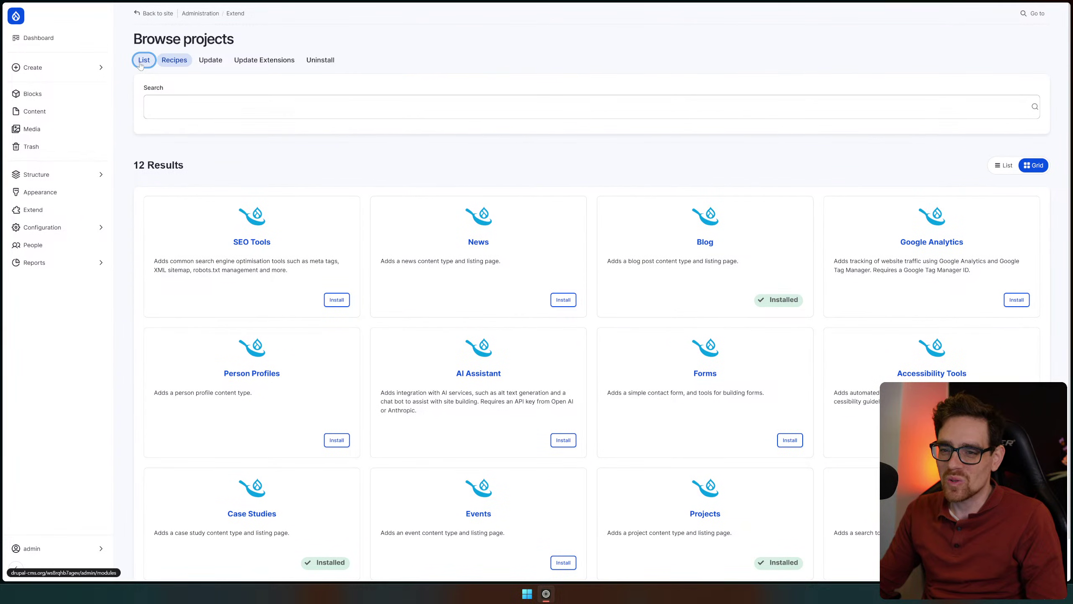
Check the AI module groups in the full module List, then return to Recipes
left_click(141, 63)
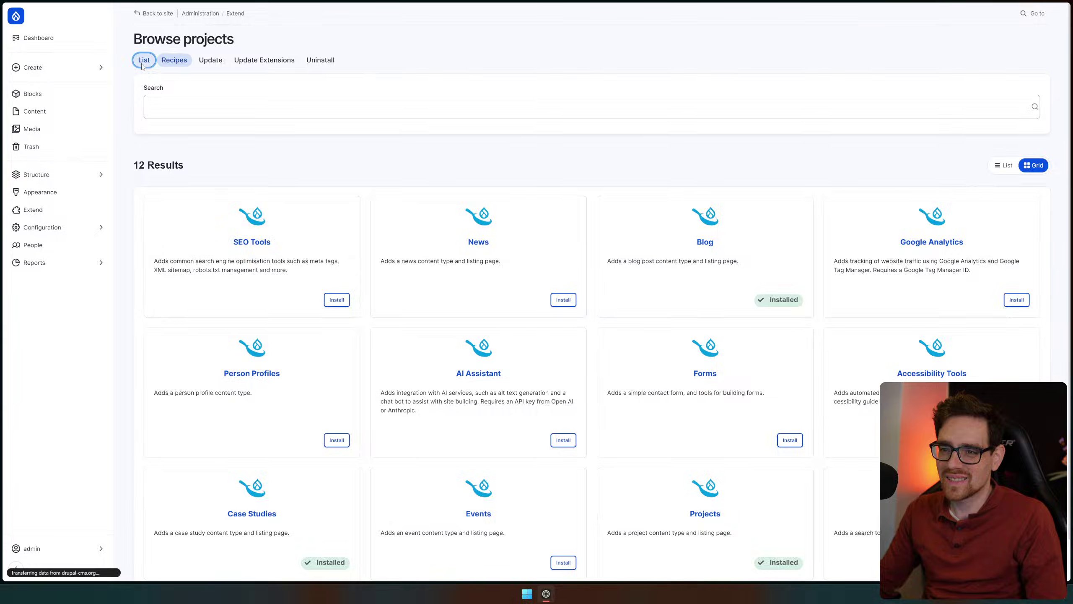
scroll(382, 320, "down", 20)
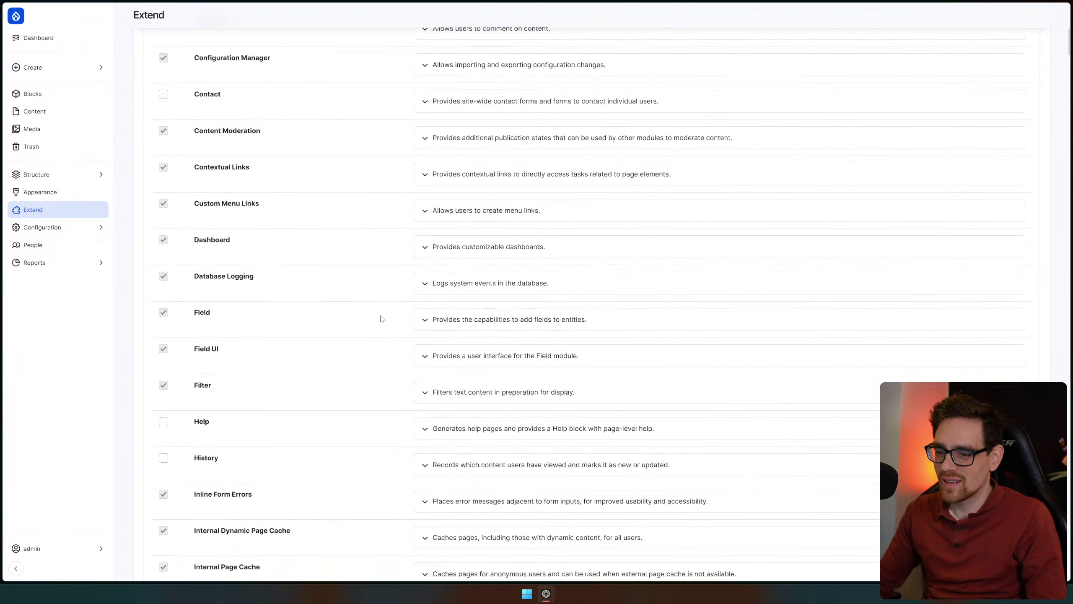
scroll(382, 320, "down", 20)
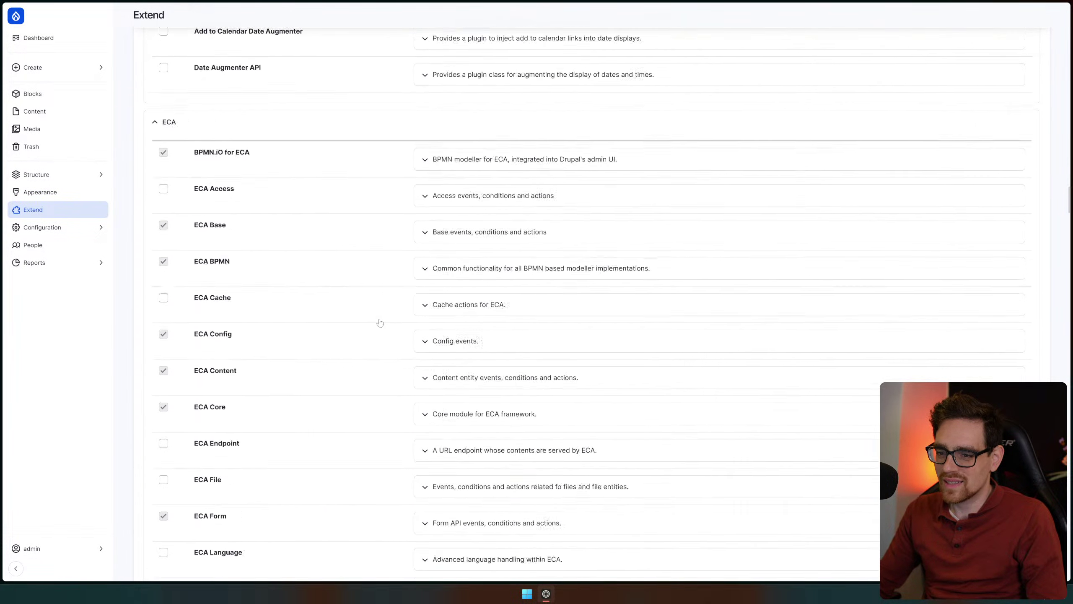
scroll(379, 320, "up", 20)
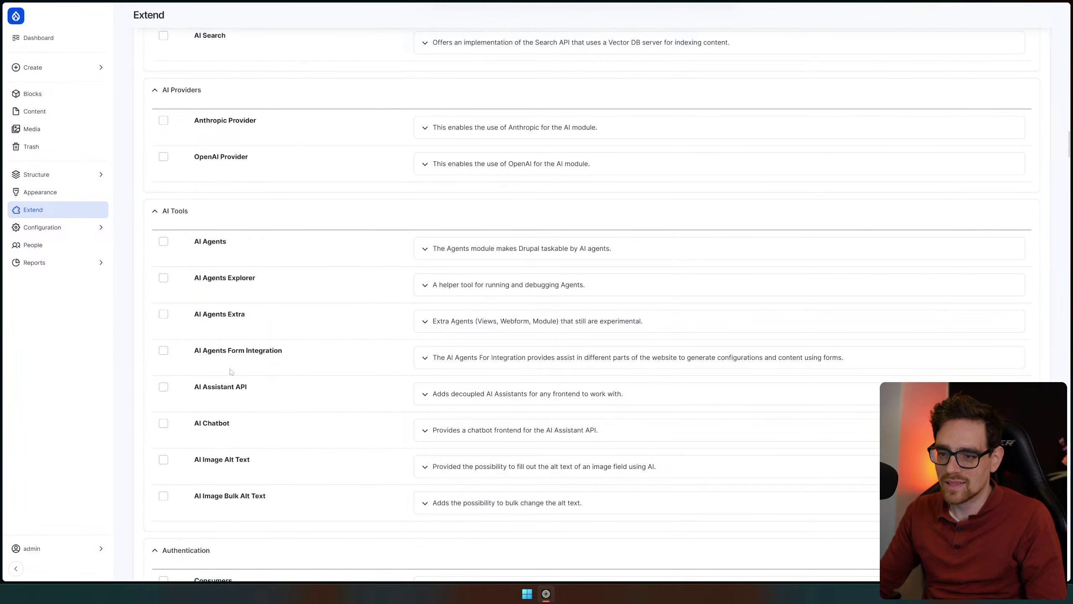
scroll(291, 357, "up", 10)
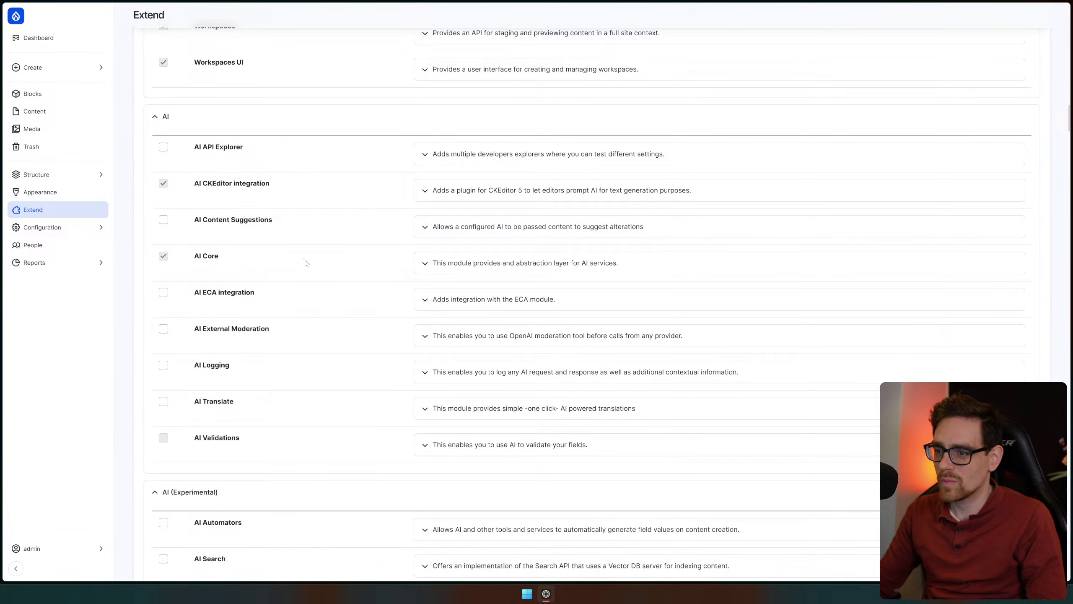
scroll(427, 382, "up", 20)
left_click(181, 62)
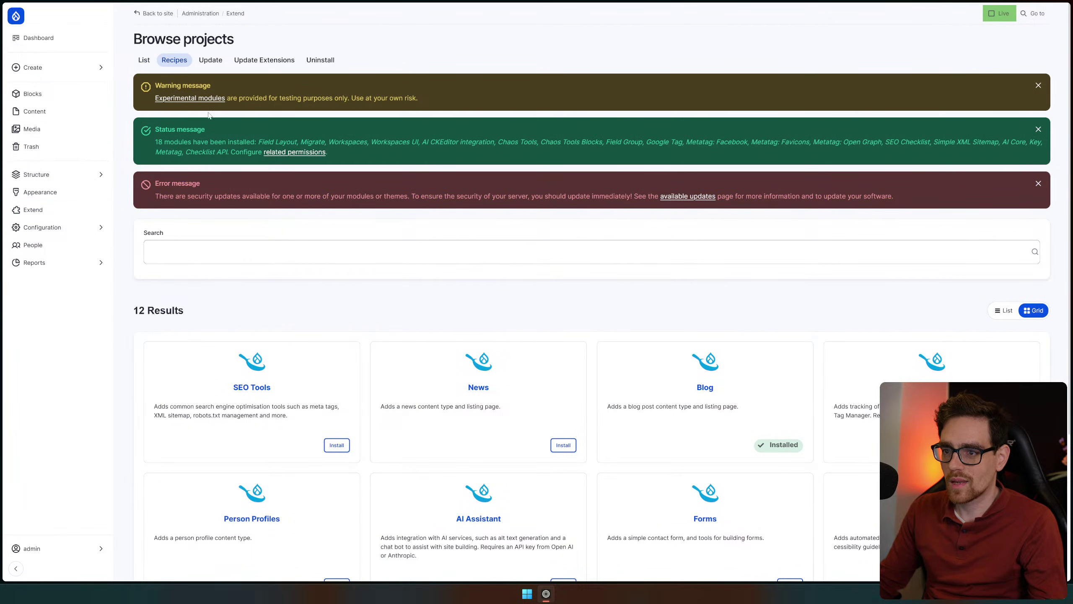
Dismiss the experimental-modules warning and the modules-installed status message
left_click(513, 98)
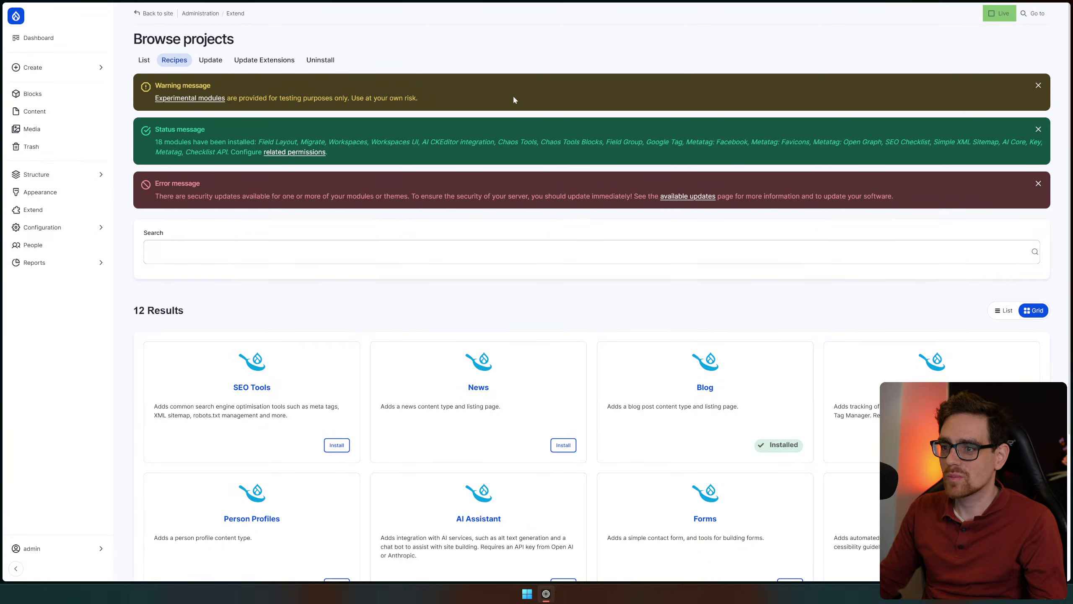
left_click(1038, 86)
left_click(1038, 86)
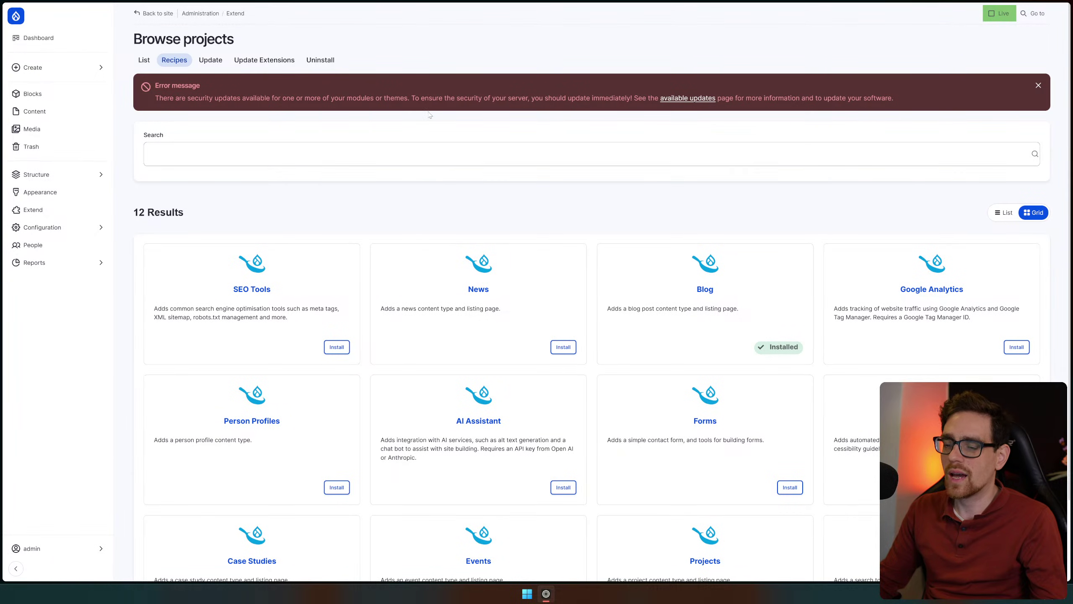
scroll(397, 229, "down", 2)
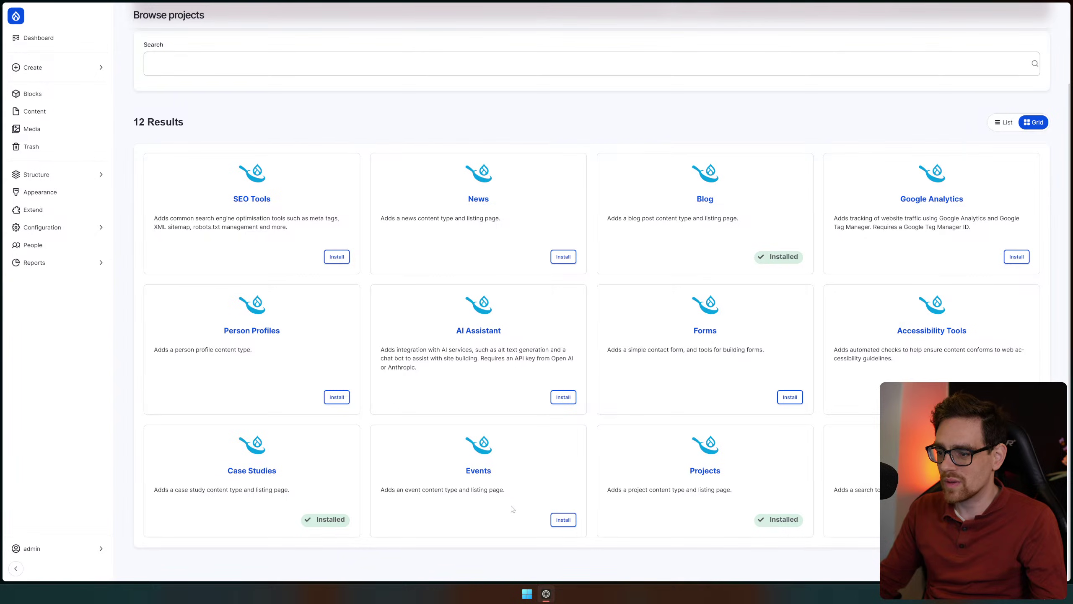
scroll(321, 254, "up", 2)
Install the SEO Tools recipe
left_click(337, 349)
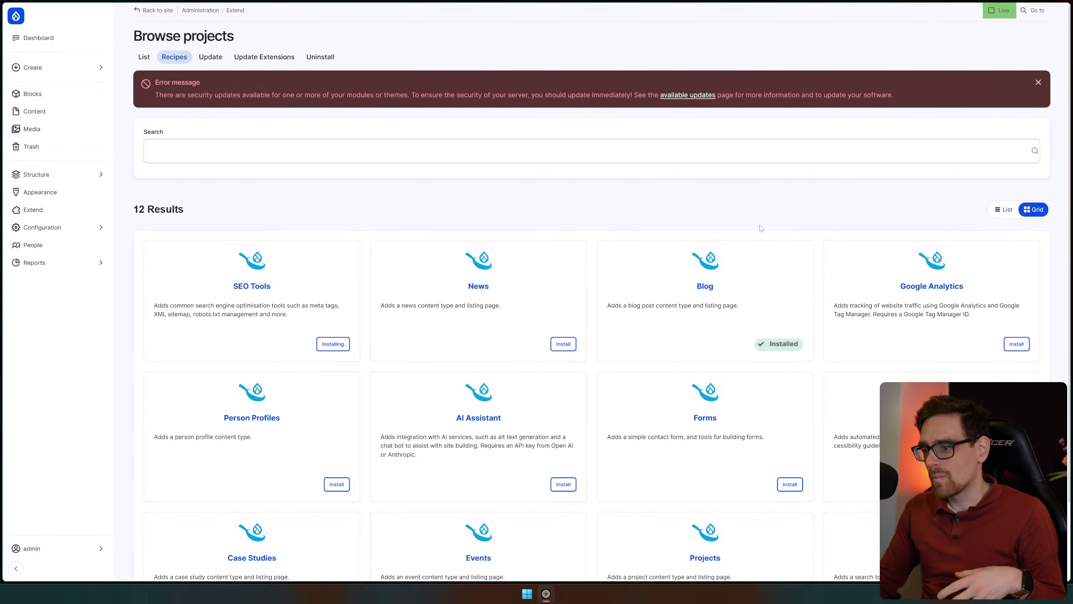
scroll(761, 259, "down", 2)
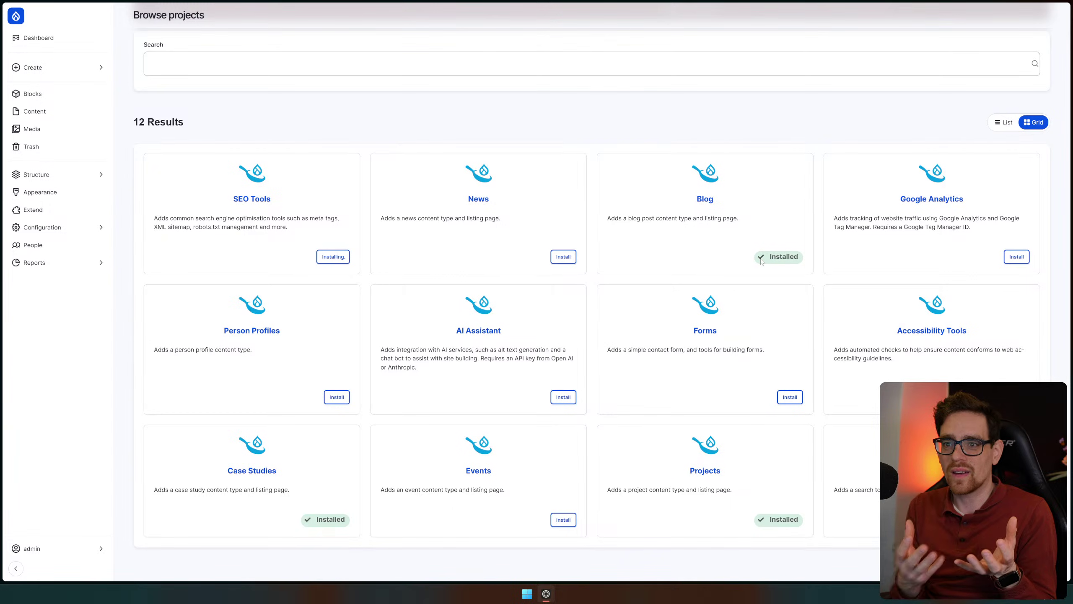
scroll(334, 26, "up", 2)
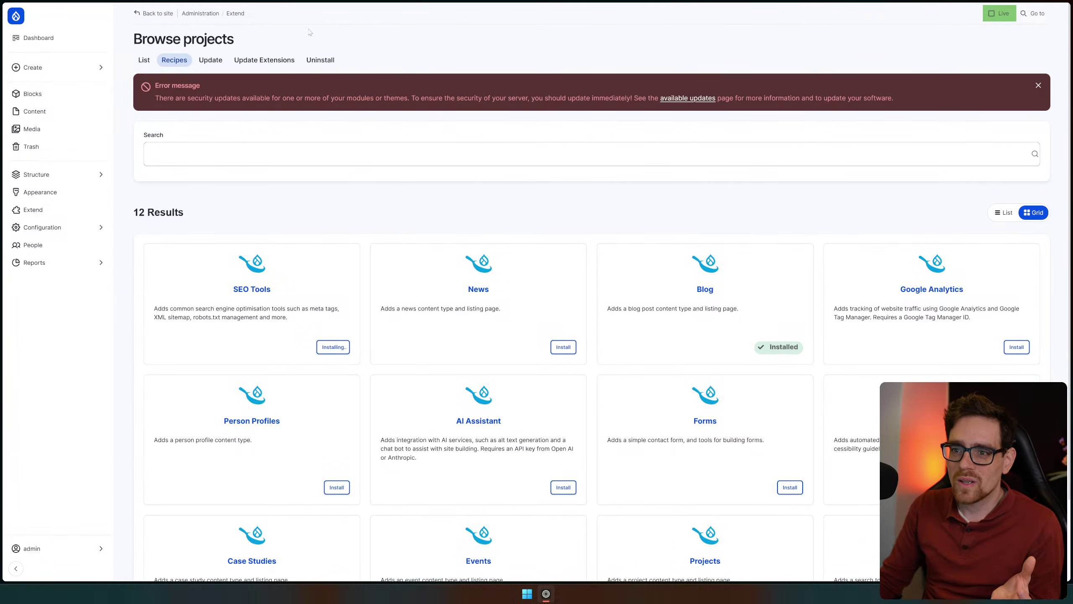
scroll(429, 248, "down", 2)
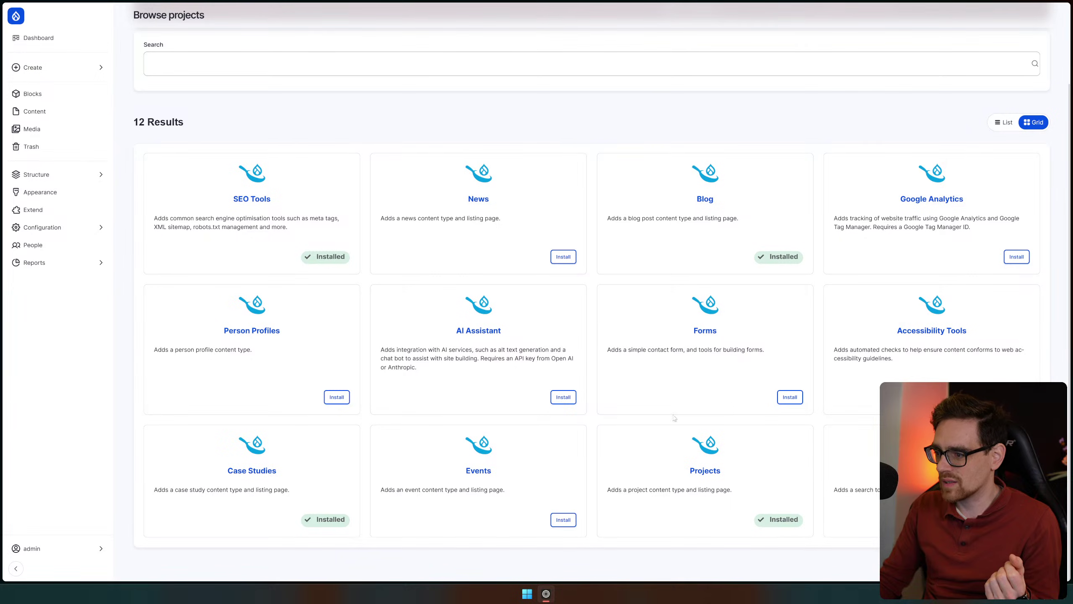
Install the Forms recipe
left_click(788, 399)
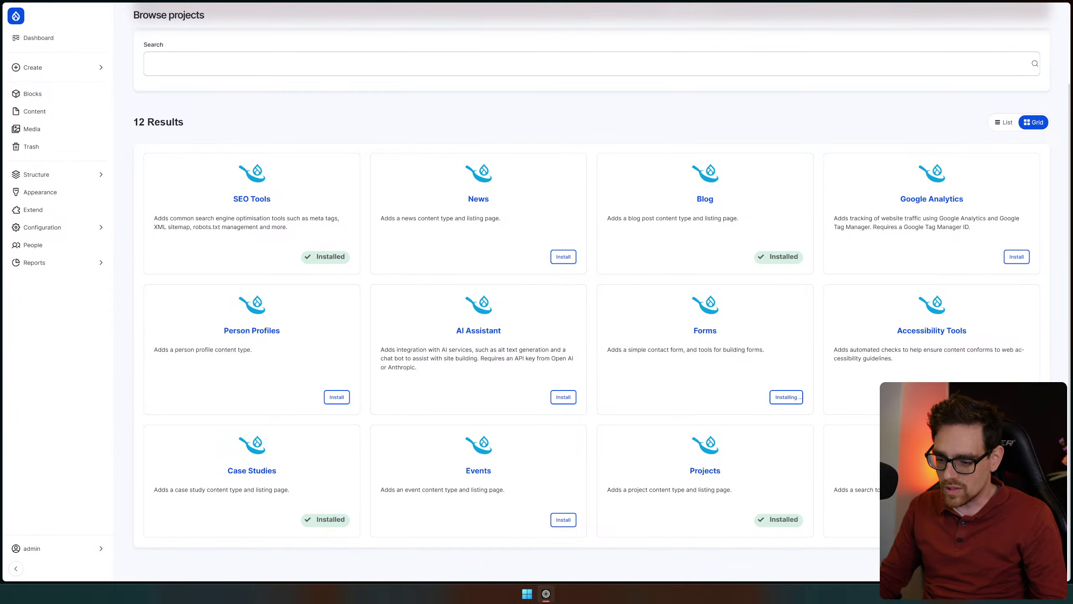
scroll(590, 279, "up", 2)
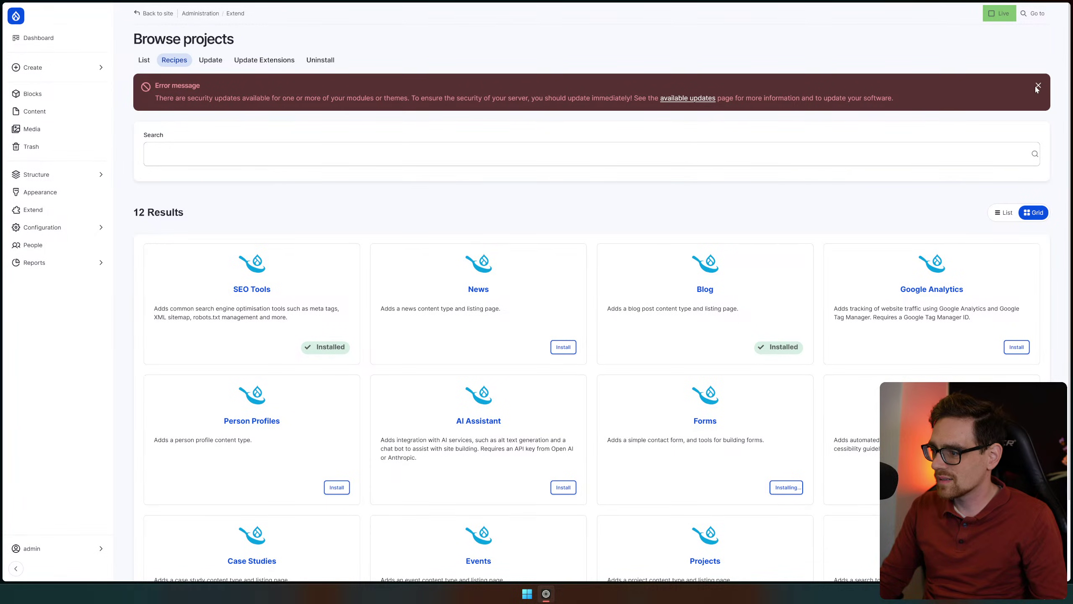
scroll(984, 232, "down", 2)
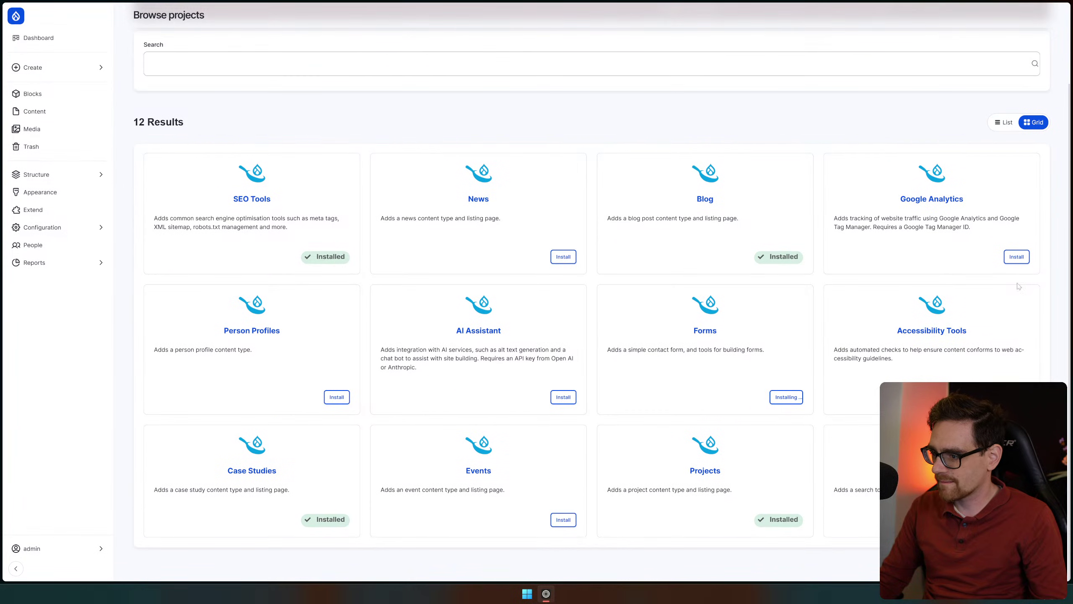
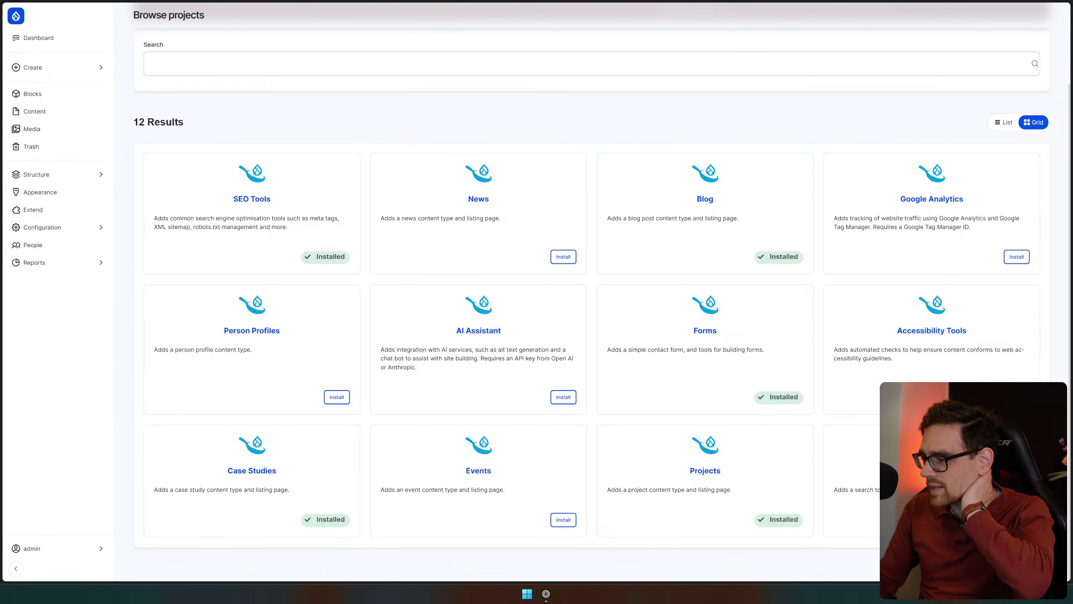
Install the Accessibility Tools recipe from its details modal, then close the modal back to the recipes grid
left_click_drag(834, 350, 924, 351)
left_click(927, 351)
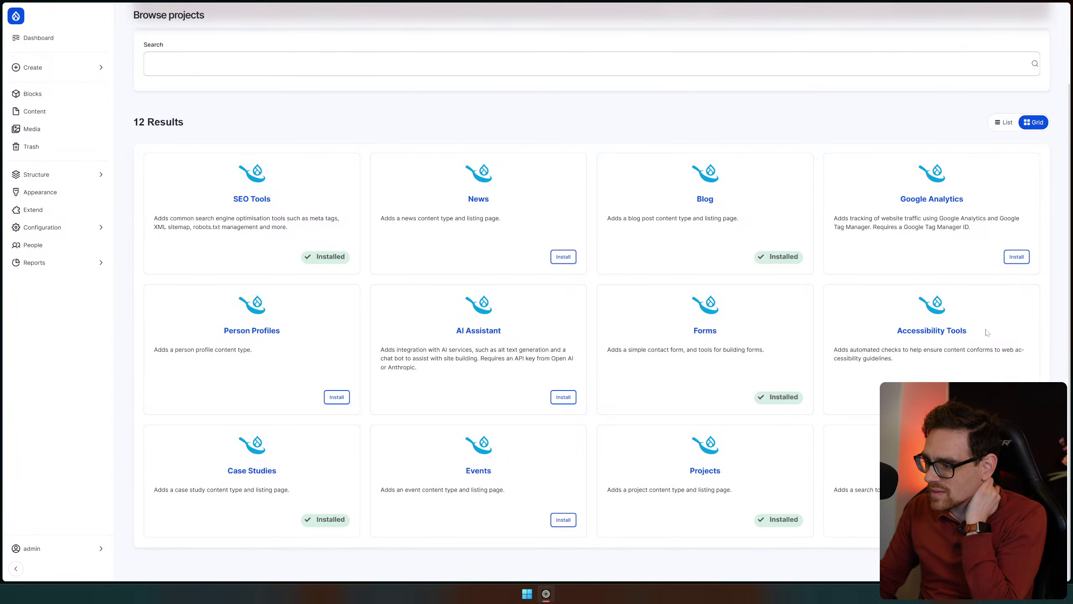
left_click(909, 333)
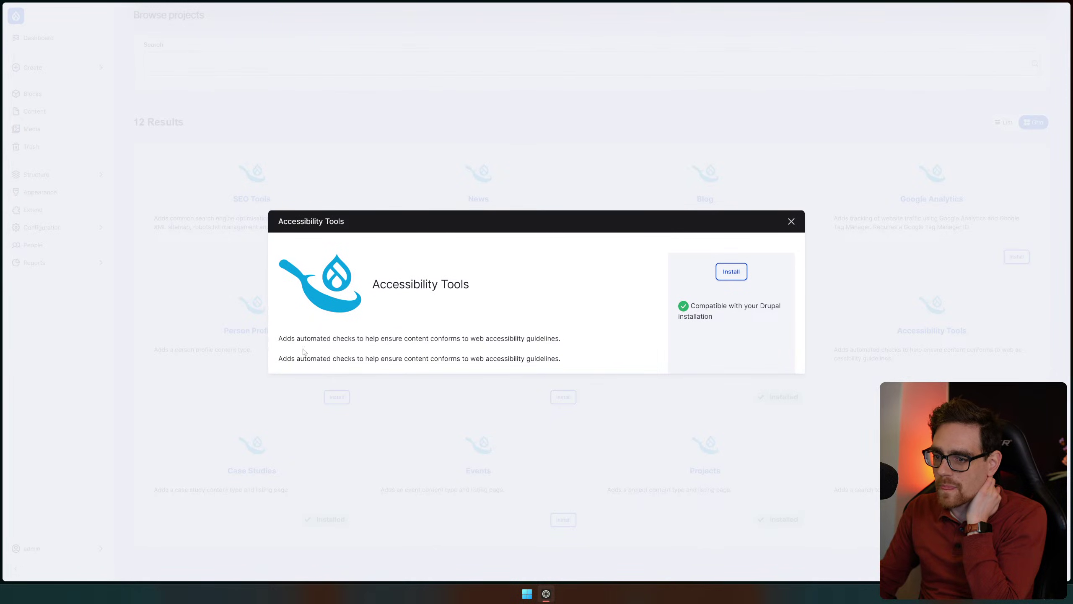
left_click_drag(297, 341, 531, 349)
left_click(731, 271)
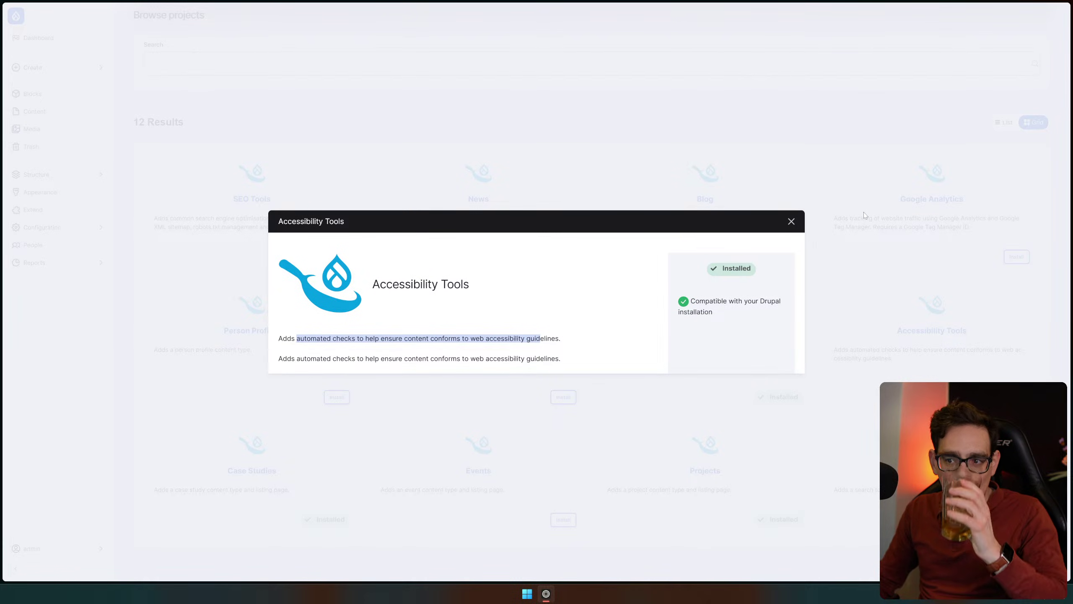
left_click(790, 221)
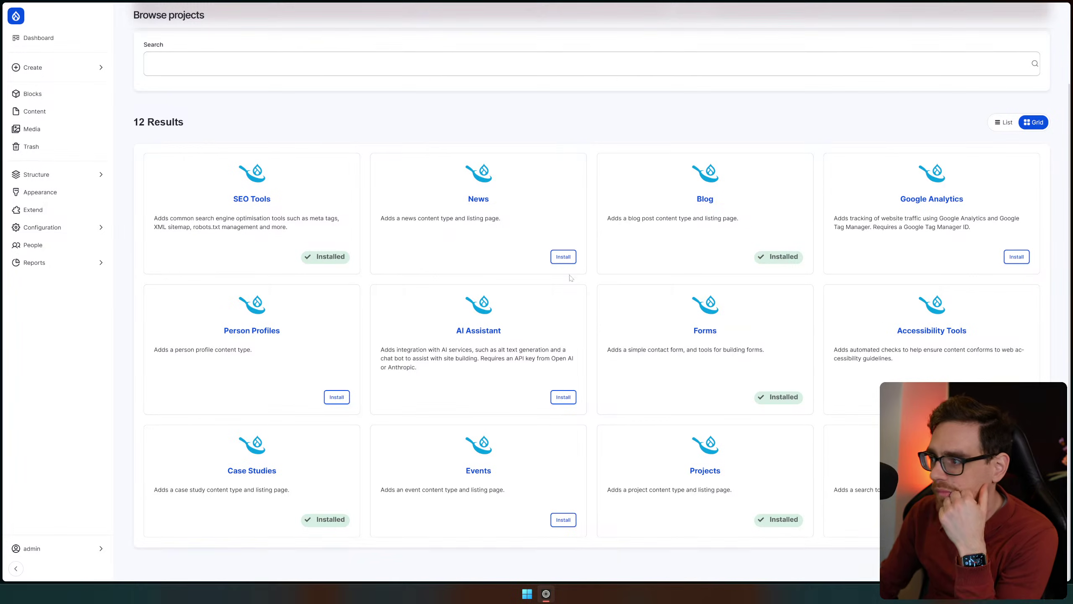
scroll(592, 203, "up", 3)
Dismiss the security updates error, go to Content, and list all workspaces (Live and Stage)
left_click(210, 63)
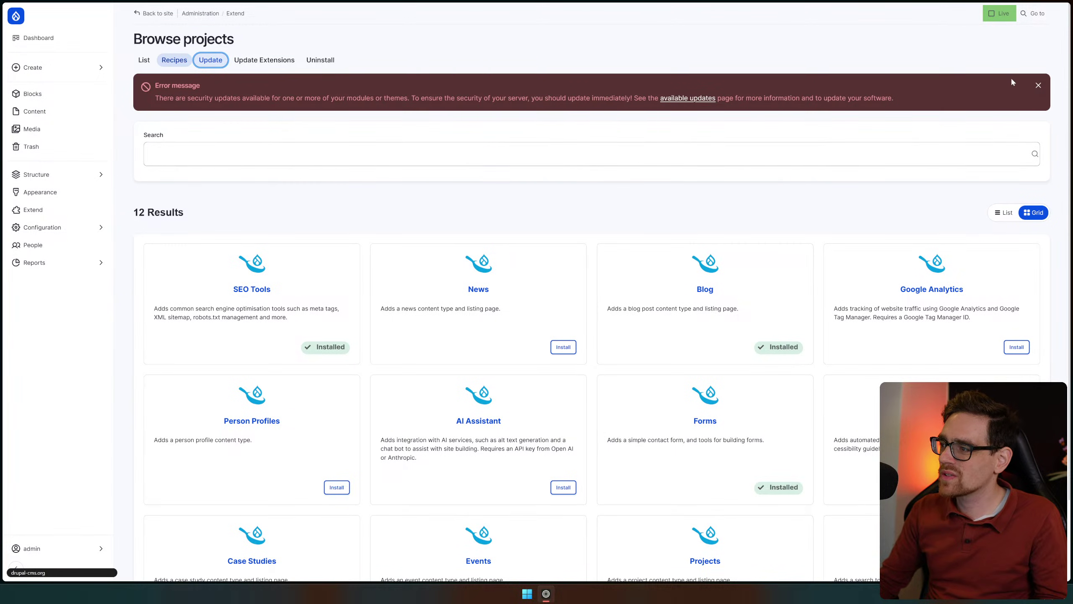
left_click(1040, 86)
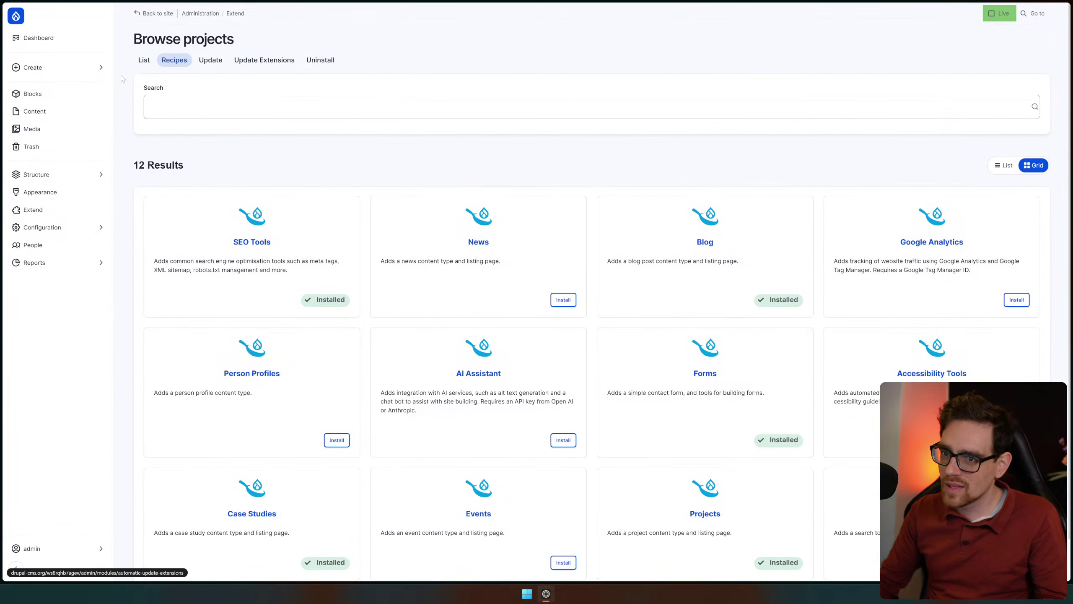
left_click(55, 112)
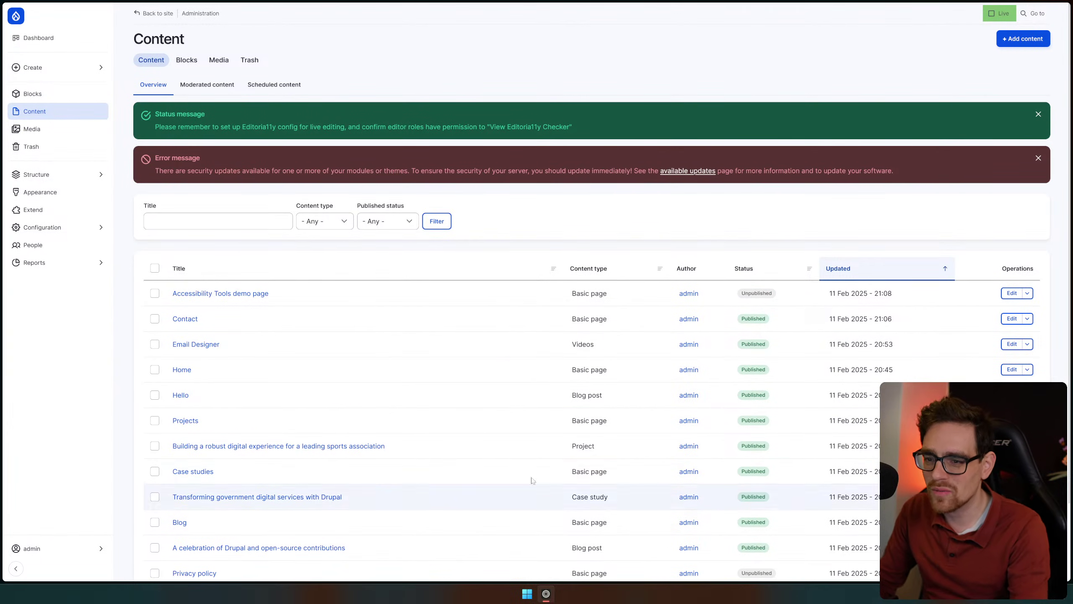
scroll(388, 267, "down", 3)
scroll(378, 257, "up", 3)
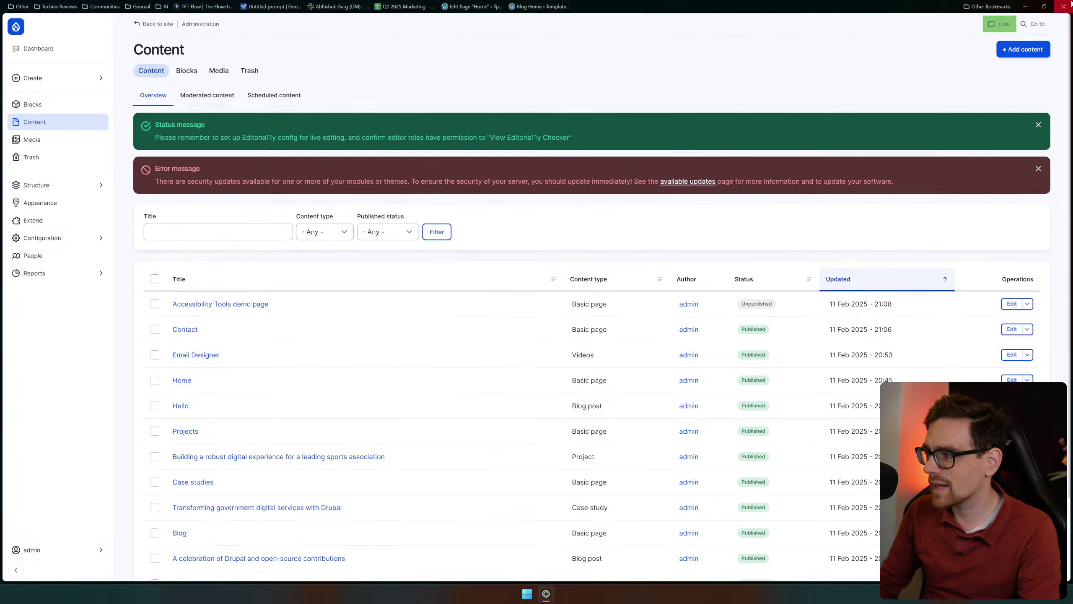
left_click(998, 15)
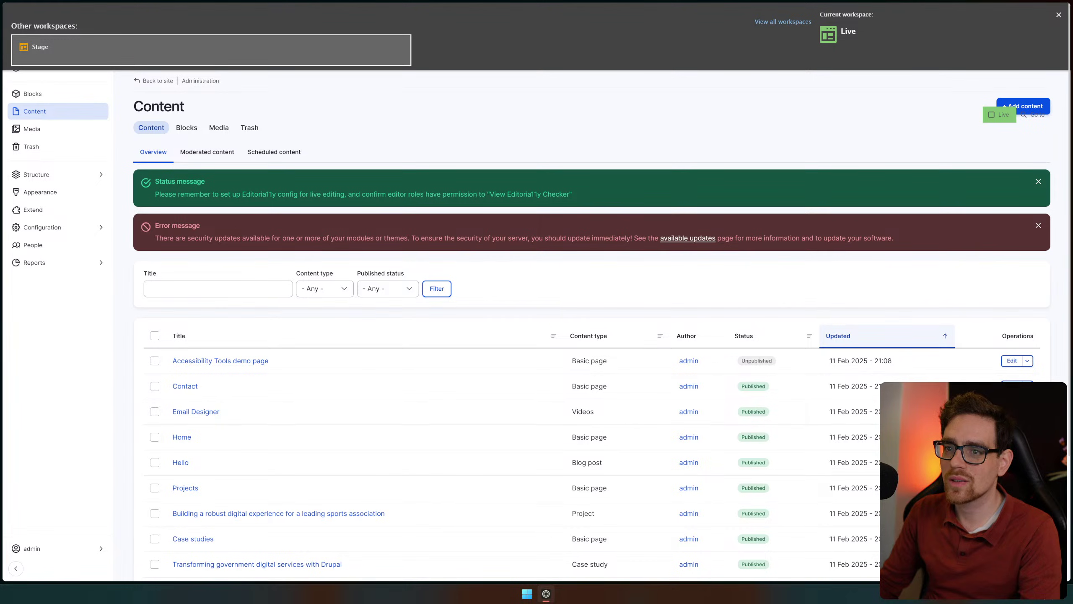
left_click(793, 22)
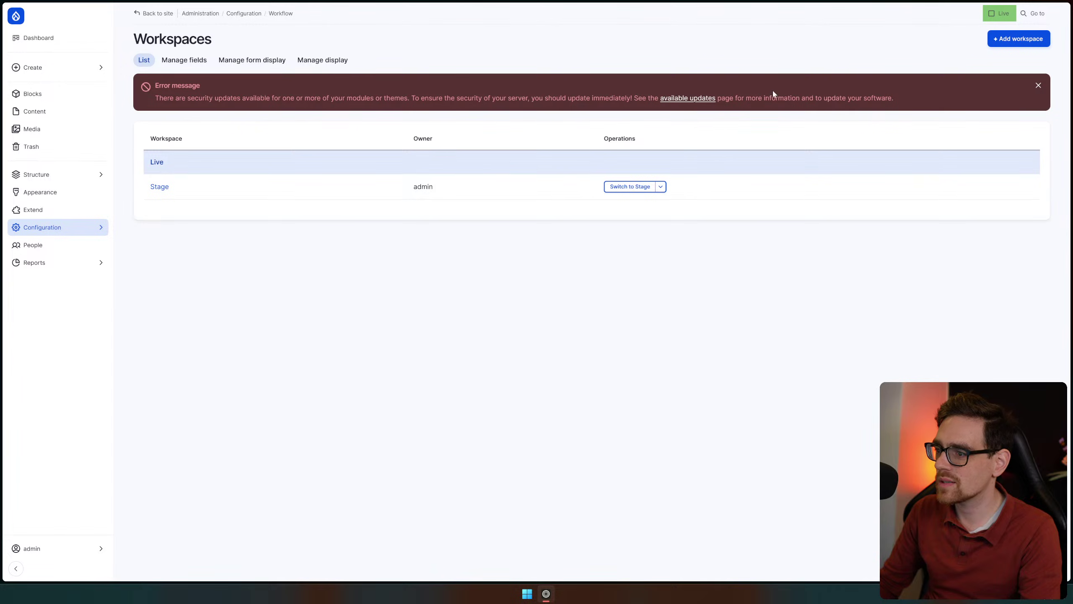
Add a workspace labelled 'DEv' with parent '- None -', then save and switch to it
left_click(1019, 42)
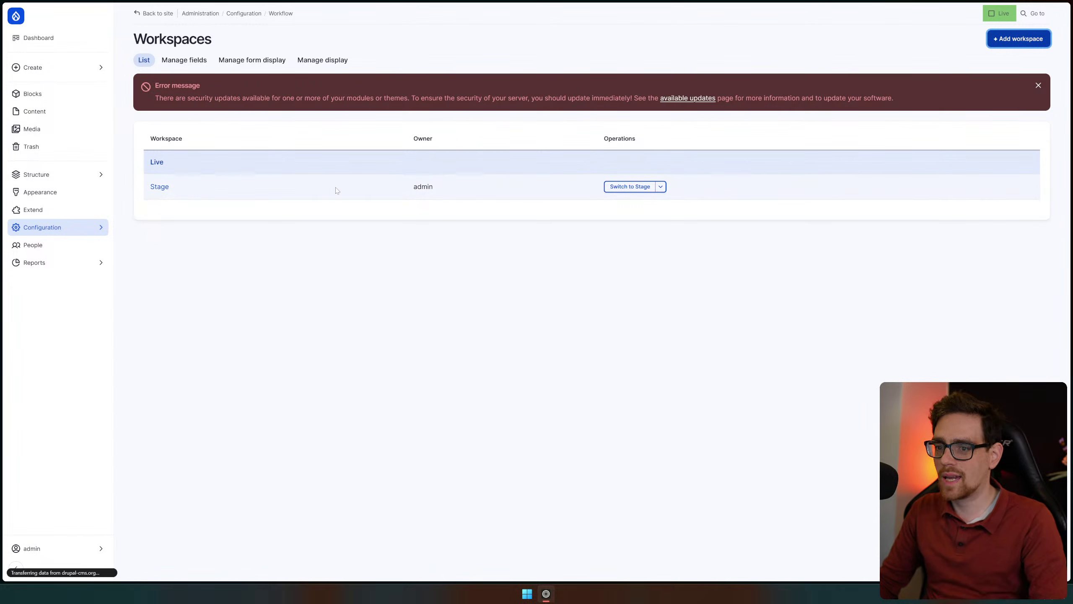
left_click(192, 133)
type("DEv")
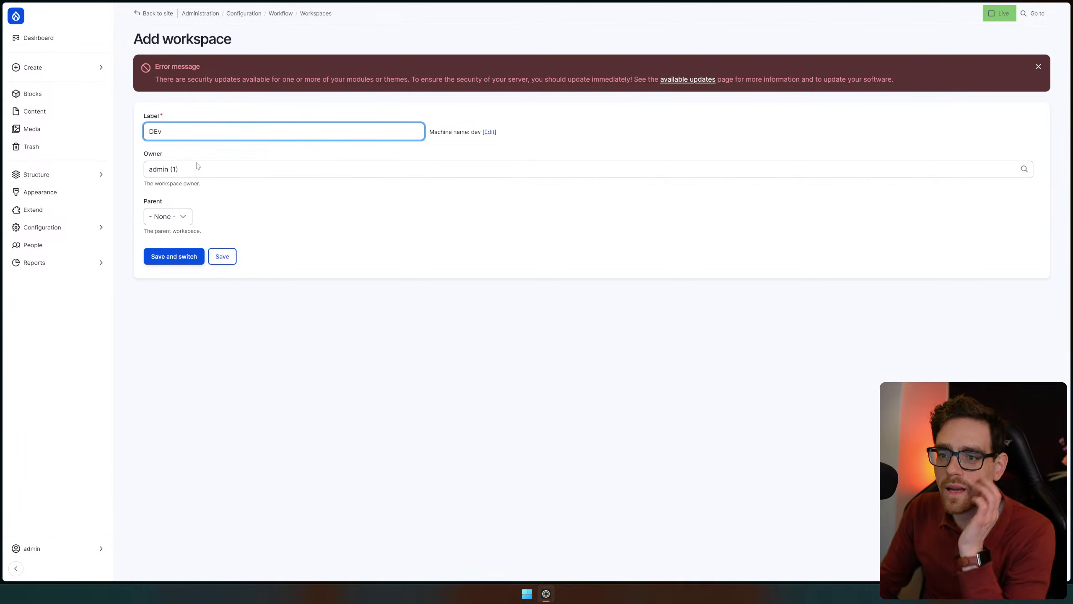
left_click(195, 169)
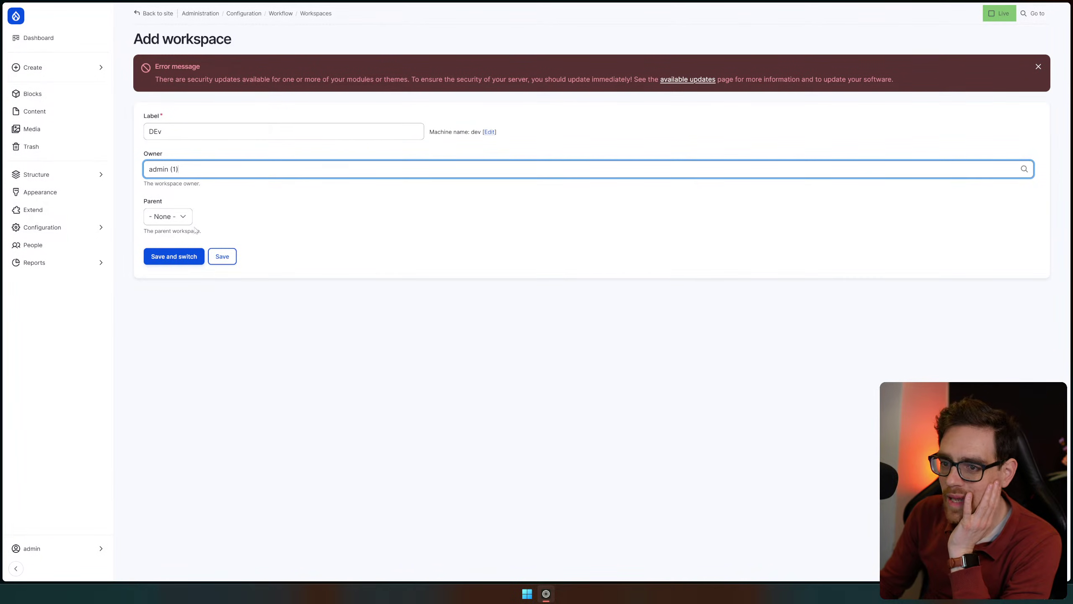
left_click(175, 222)
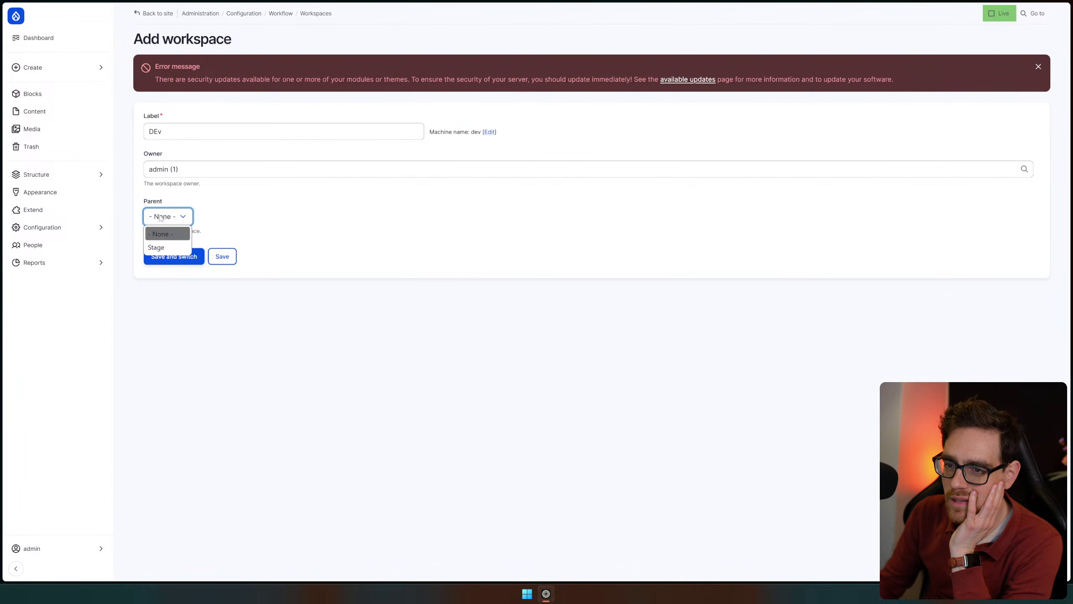
left_click(338, 240)
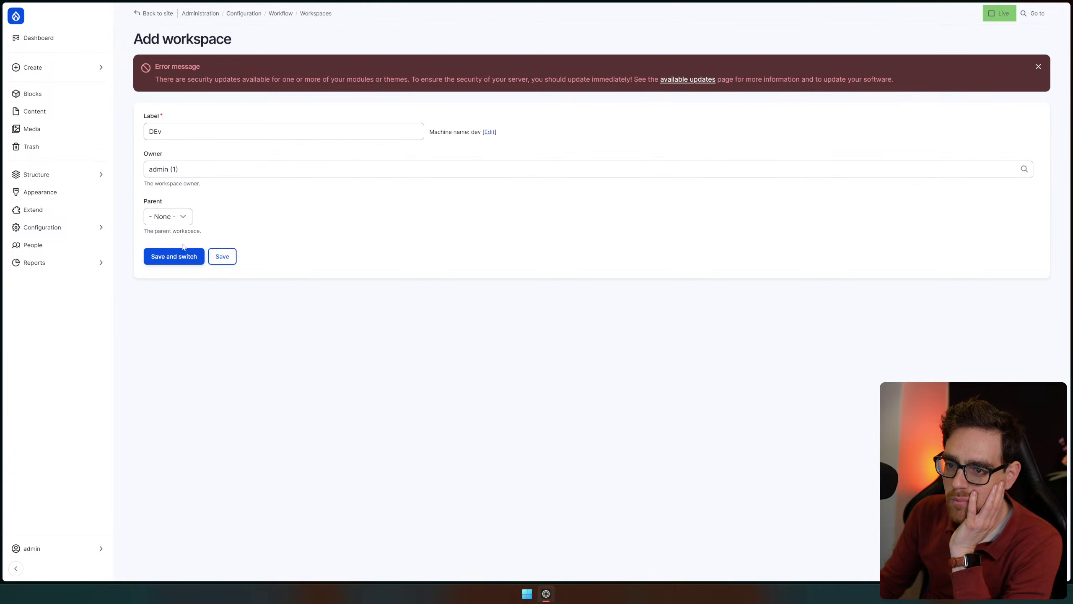
left_click(183, 263)
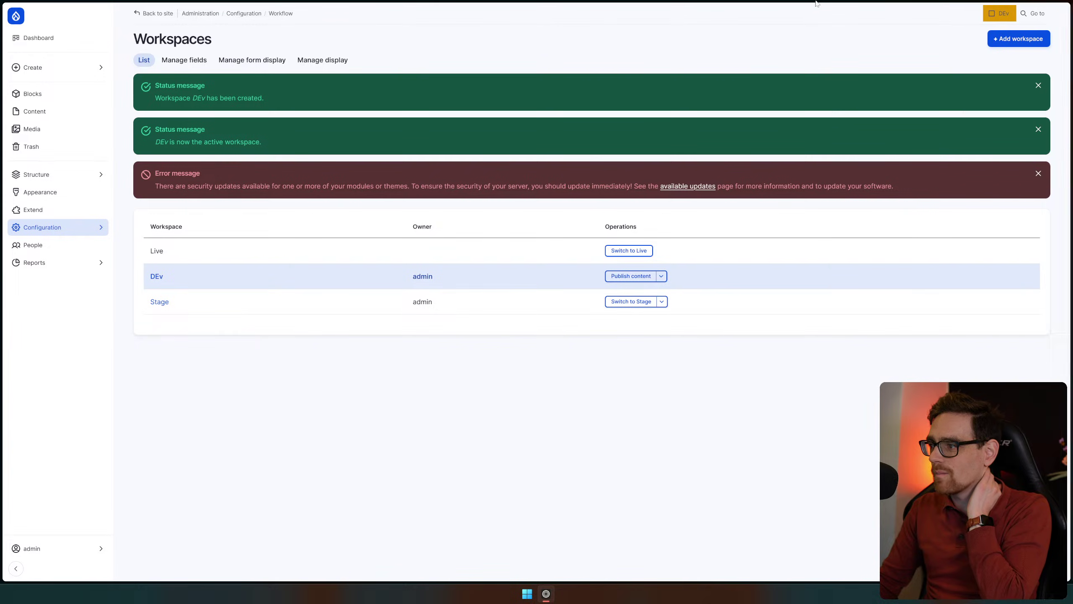
mouse_move(816, 3)
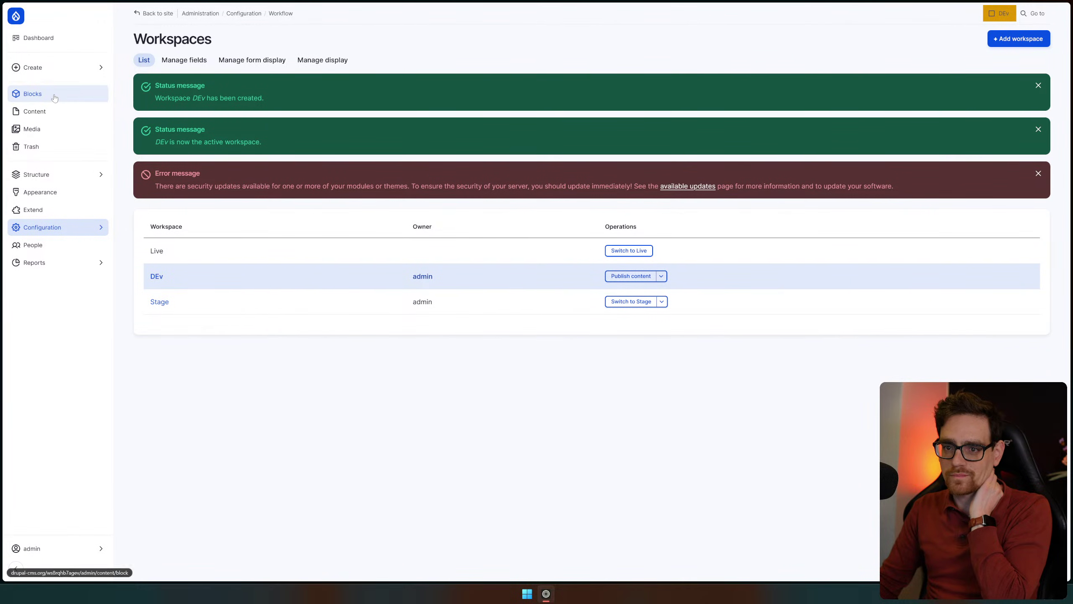
Start a new Basic page from the Create menu
left_click(53, 75)
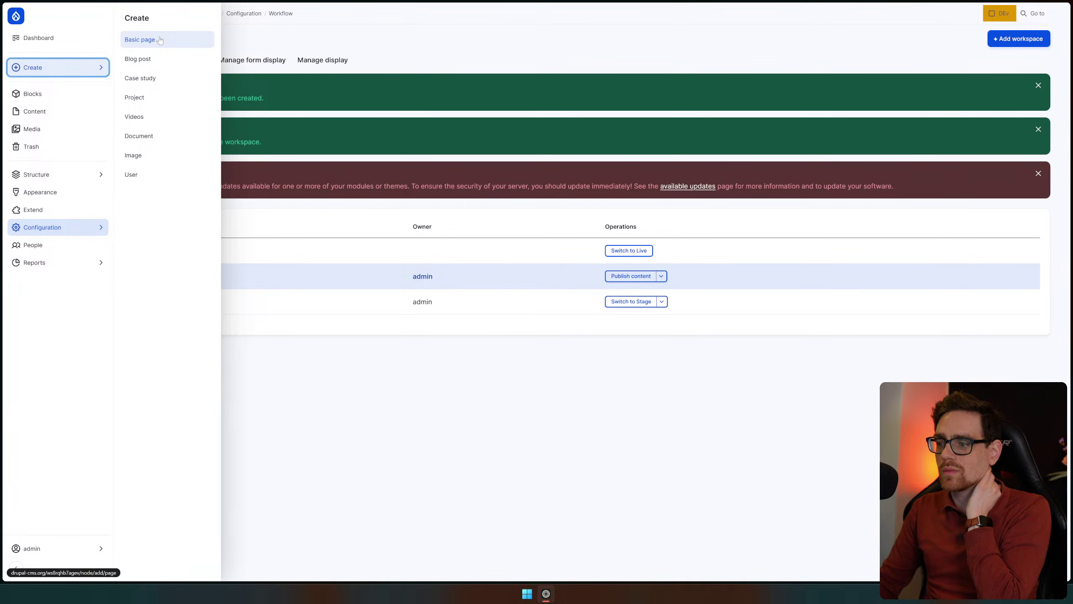
left_click(159, 44)
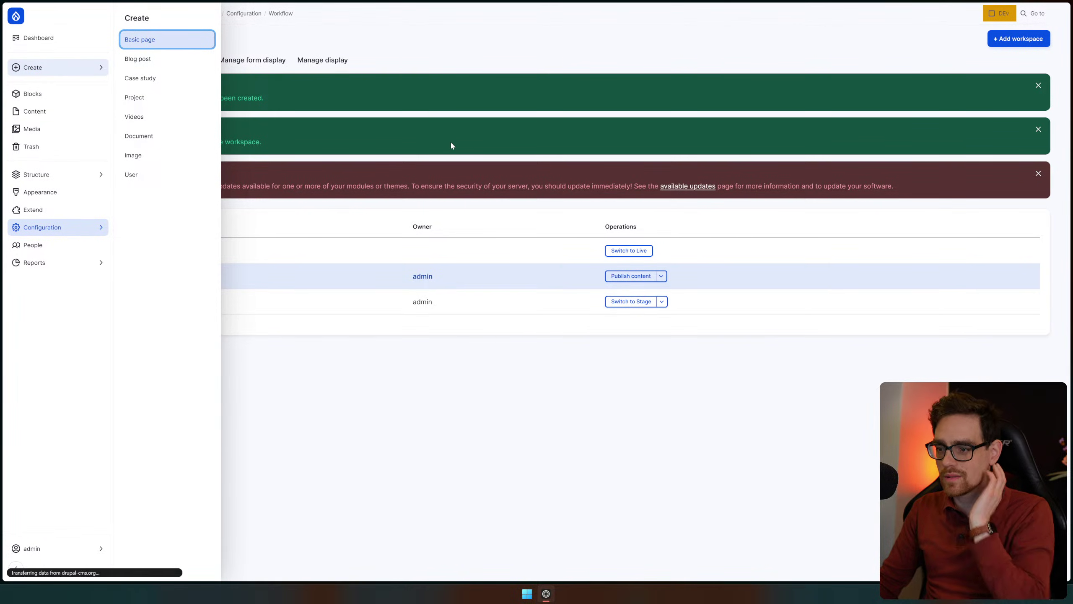
left_click(76, 69)
Fill in Title, Description and Content with 'test' and save the page
left_click(402, 156)
type("test")
left_click(448, 321)
type("test")
left_click(456, 402)
type("test")
scroll(457, 381, "down", 3)
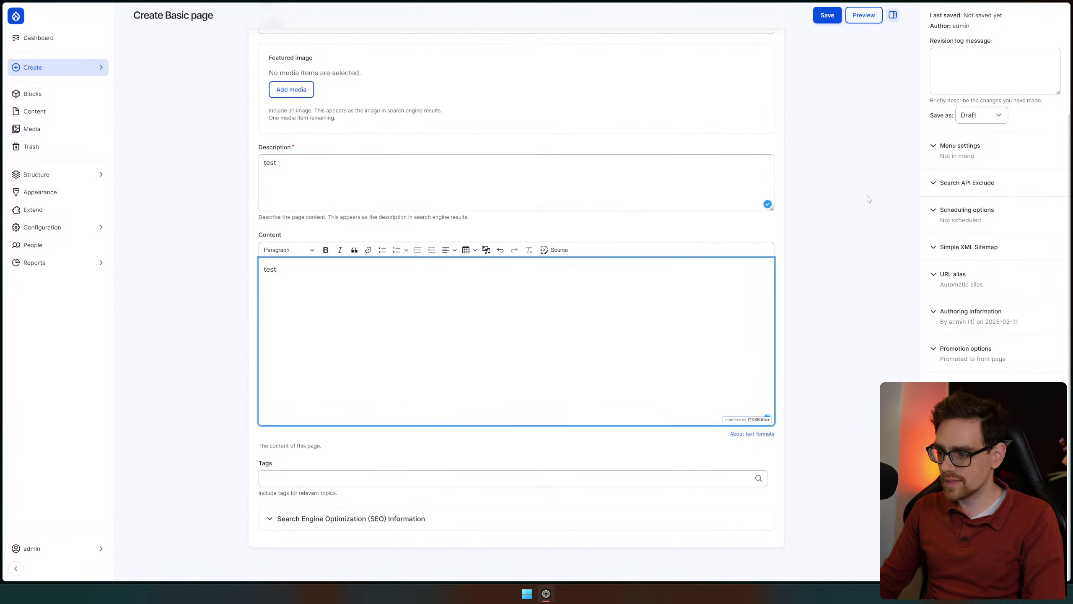
scroll(883, 51, "up", 3)
left_click(819, 39)
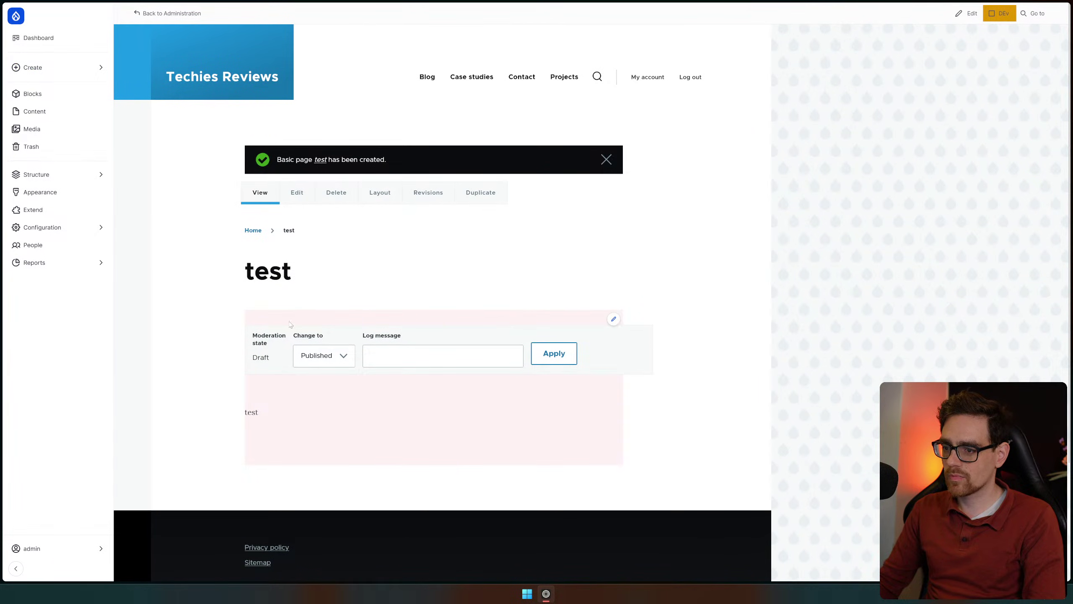
Set the page's moderation state to Published and begin a new Videos item
left_click(562, 354)
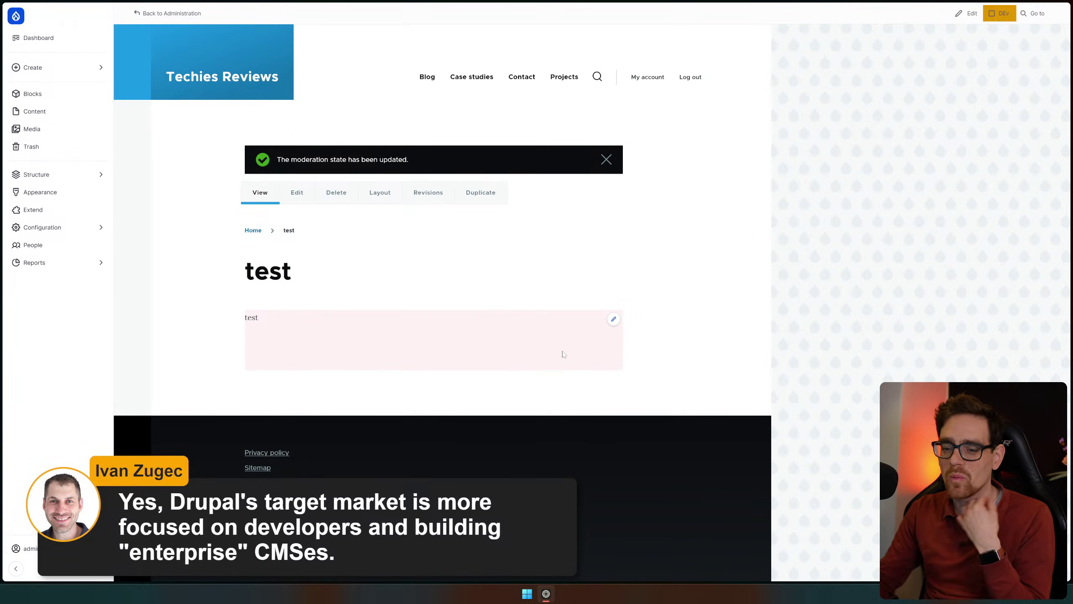
left_click(25, 548)
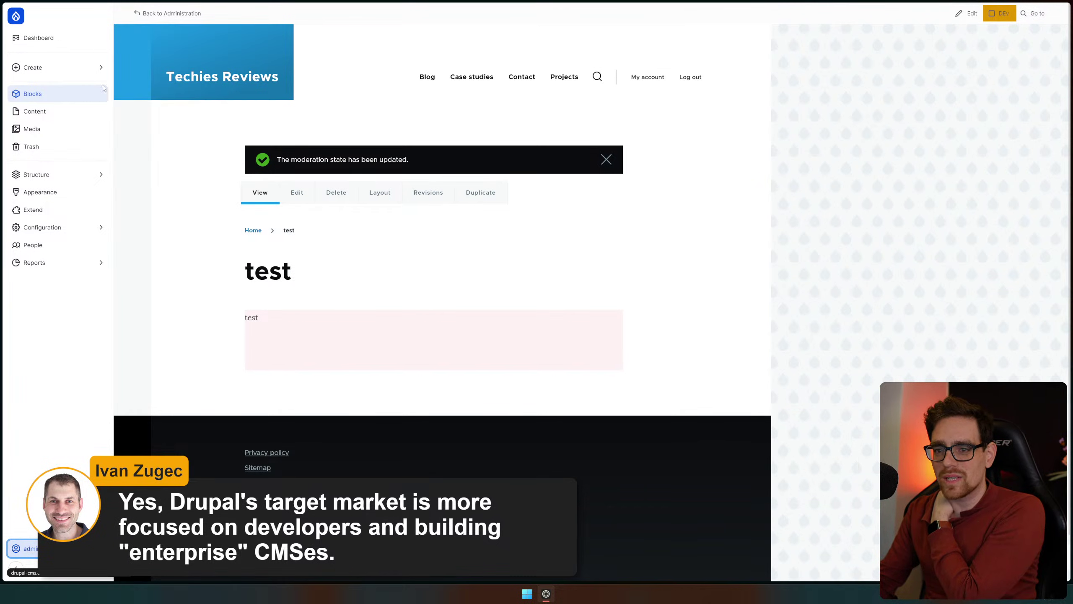
mouse_move(60, 67)
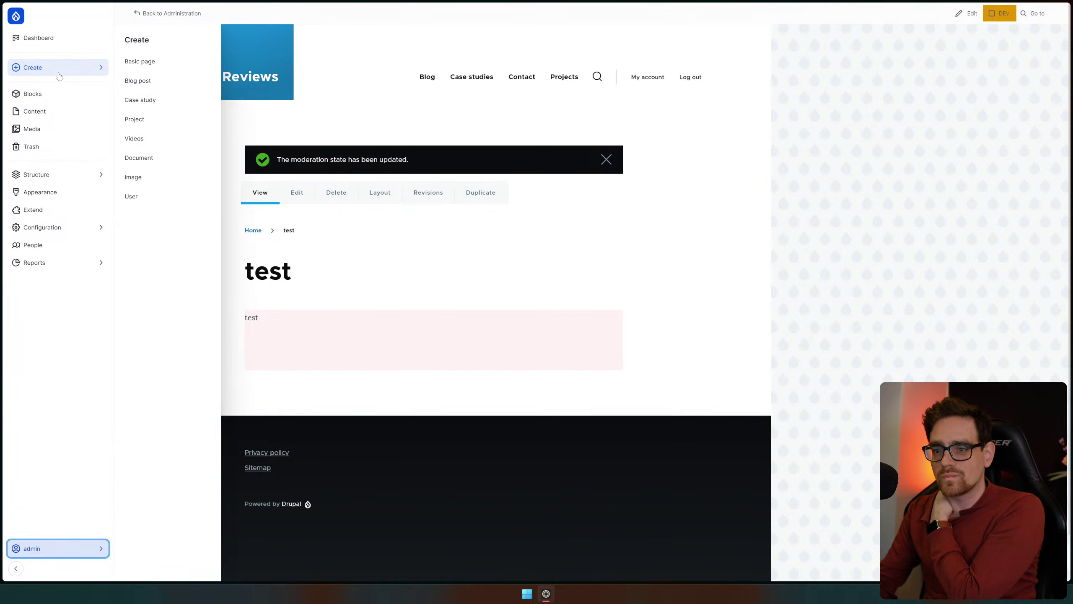
left_click(152, 147)
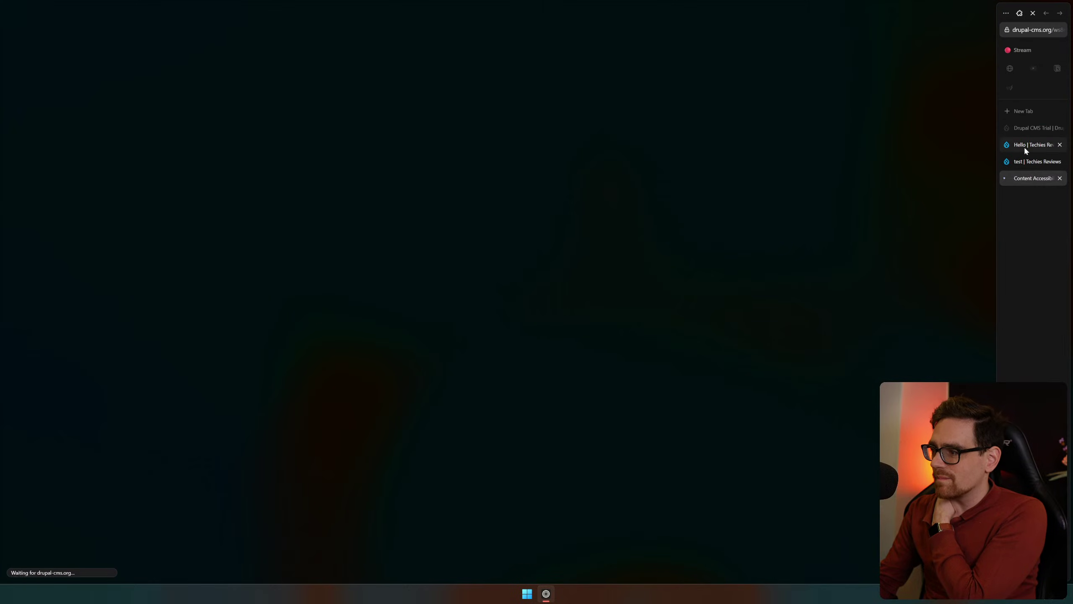
Glance at the Content Accessibility Issues report and Blog listing, then open the Content overview
left_click(1029, 179)
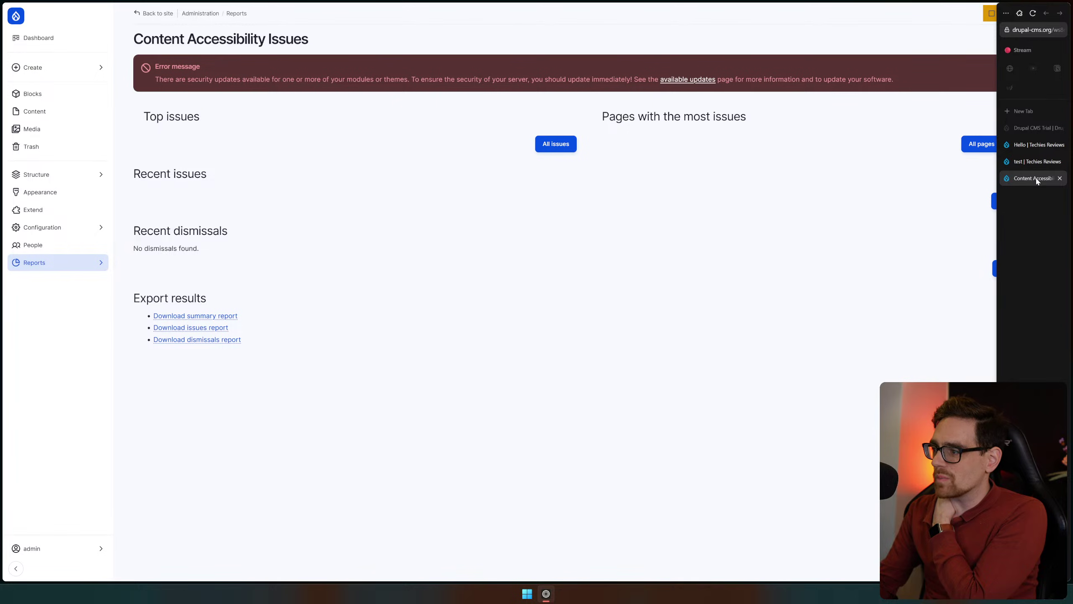
middle_click(1037, 179)
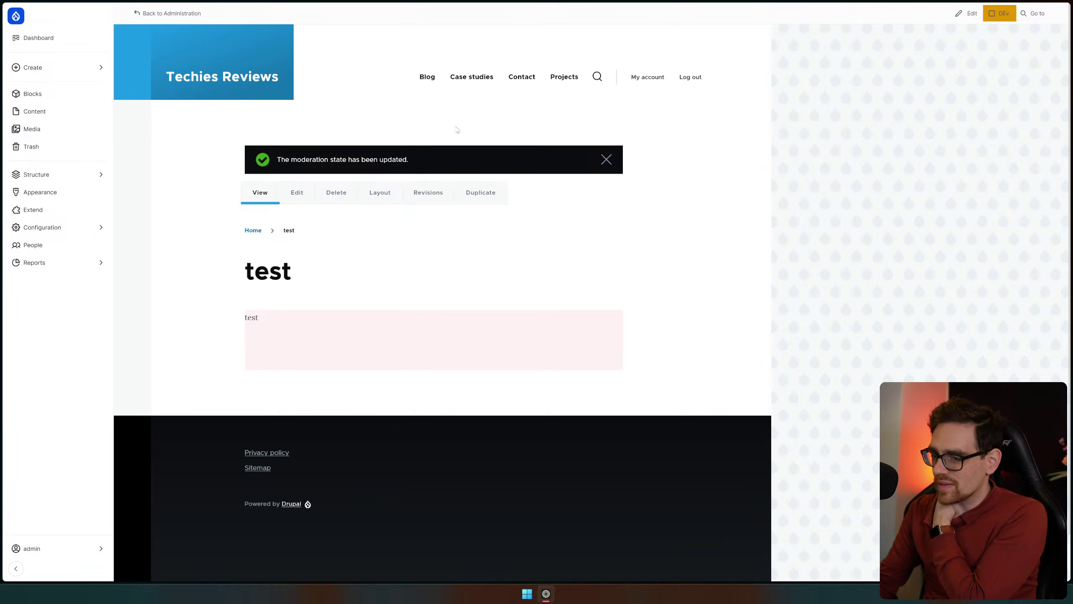
left_click(49, 68)
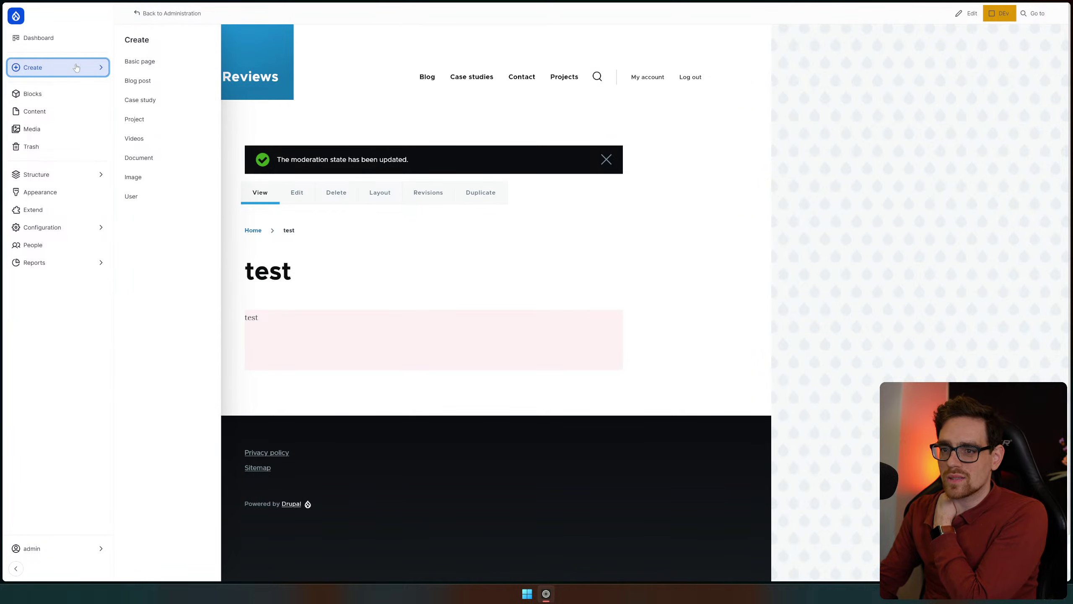
mouse_move(63, 67)
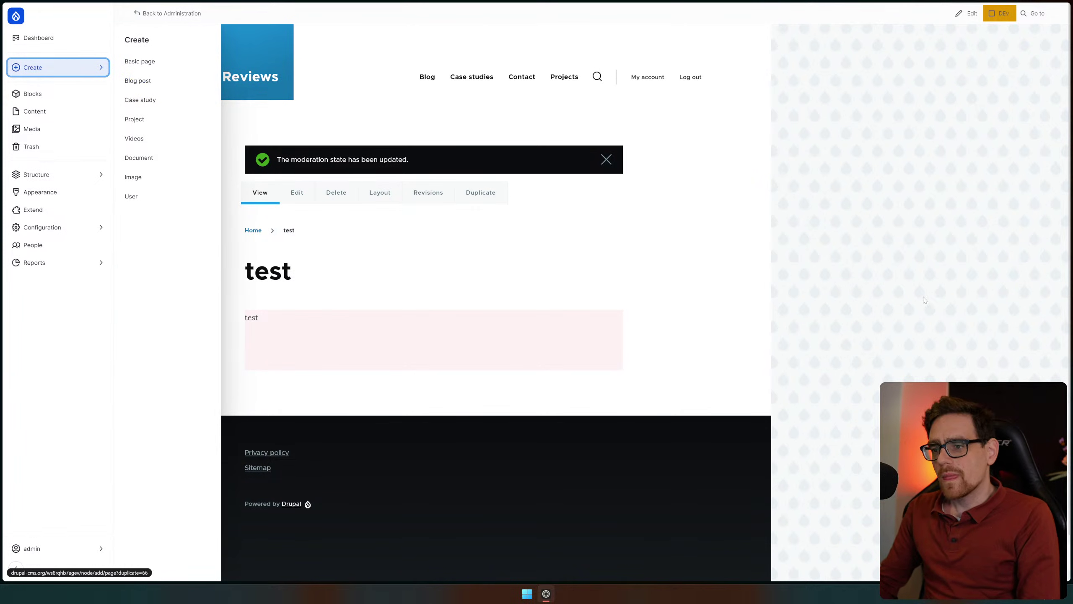
left_click(429, 79)
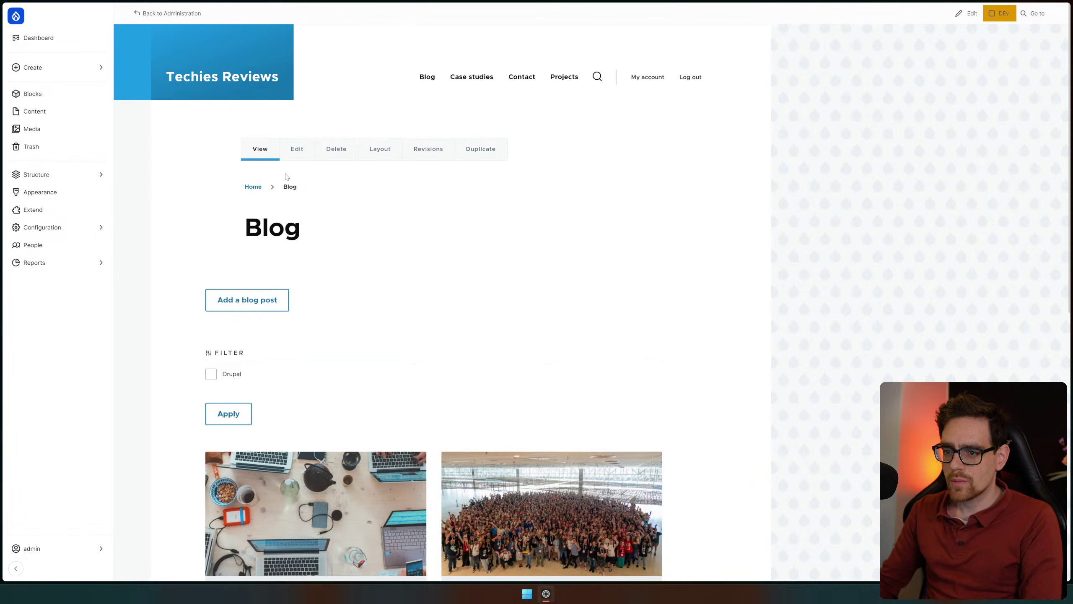
left_click(51, 68)
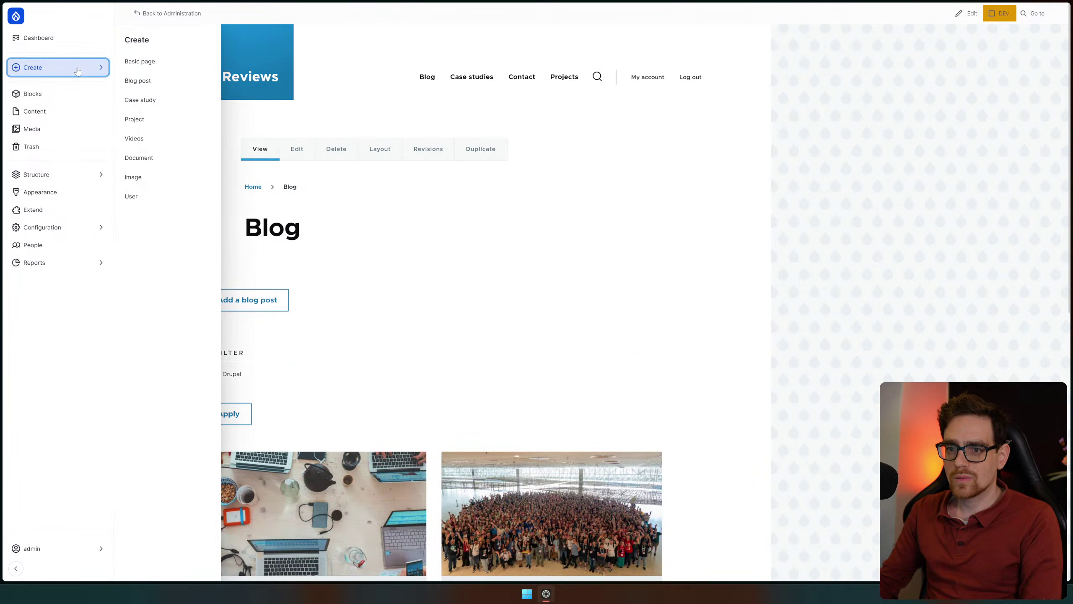
left_click(62, 115)
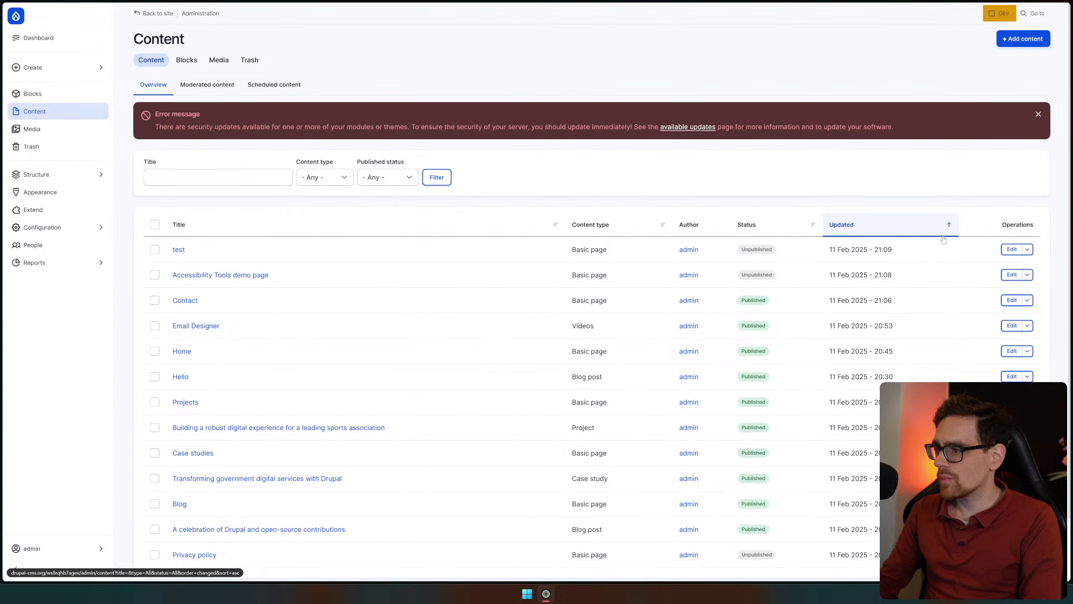
Open the test page for editing and expand its SEO Information section
left_click_drag(929, 253, 260, 249)
left_click(1012, 249)
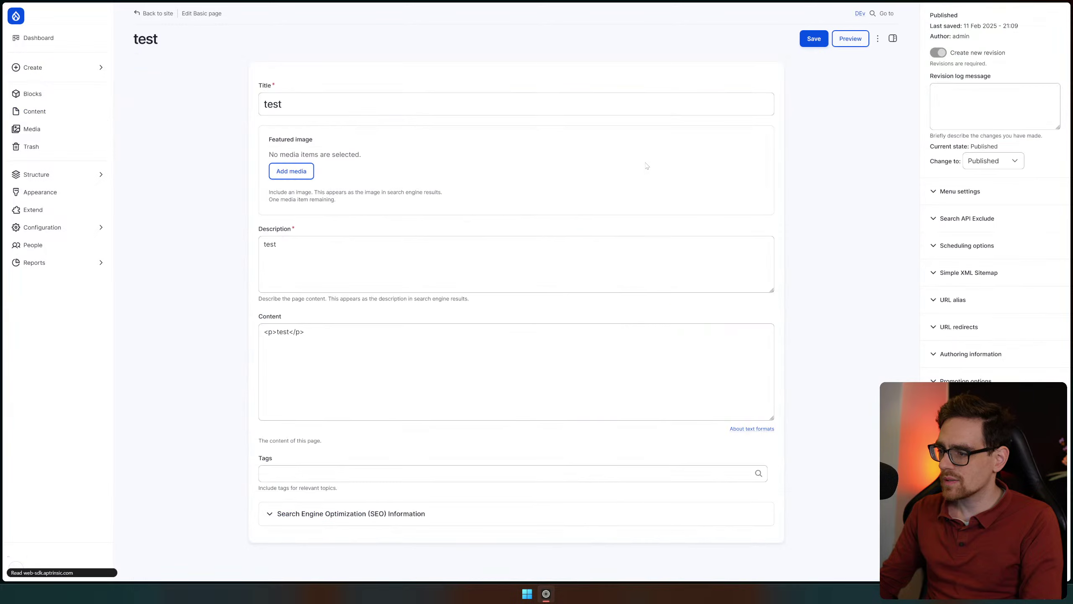
scroll(377, 268, "down", 3)
scroll(377, 267, "down", 1)
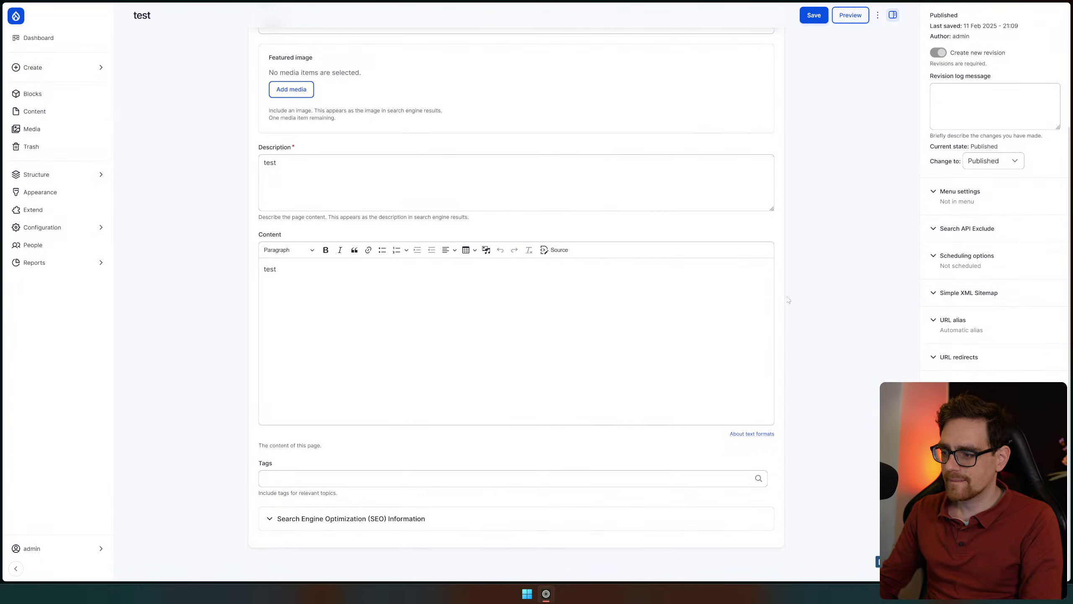
scroll(834, 108, "up", 5)
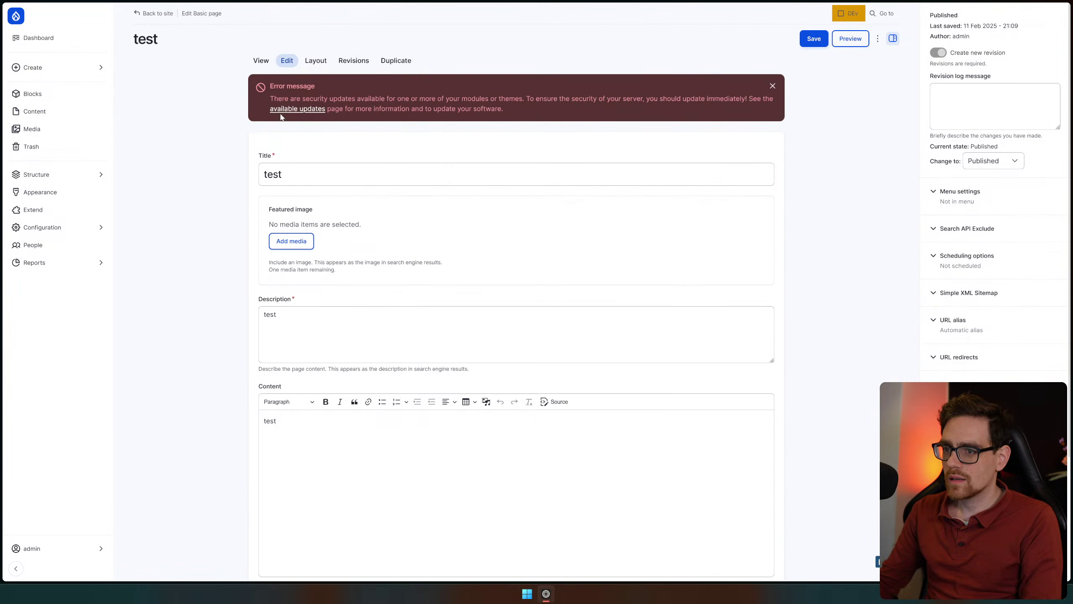
scroll(501, 122, "down", 3)
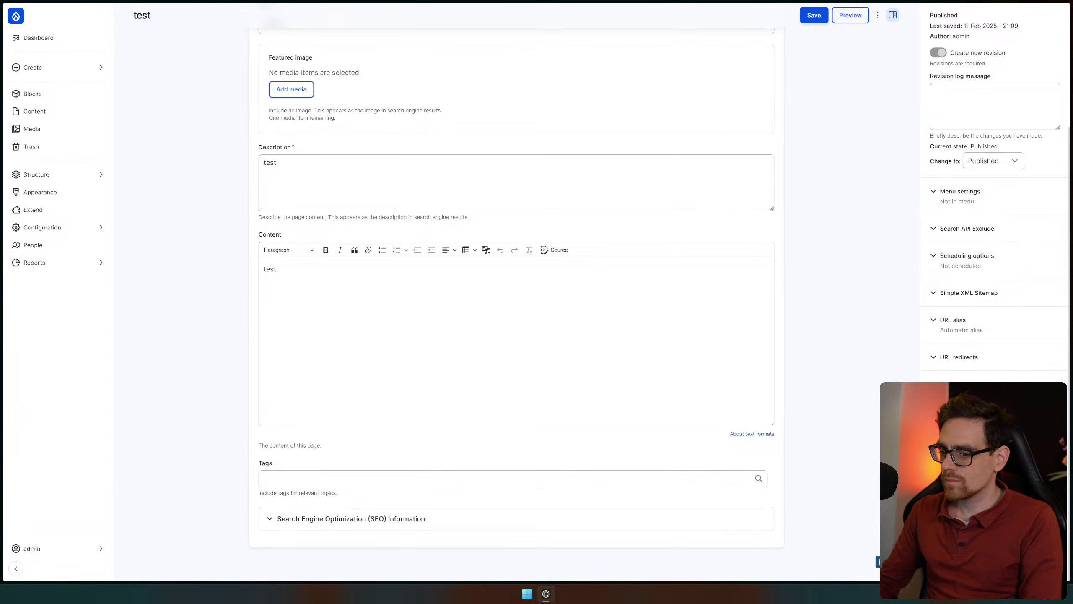
left_click(351, 519)
scroll(382, 352, "down", 10)
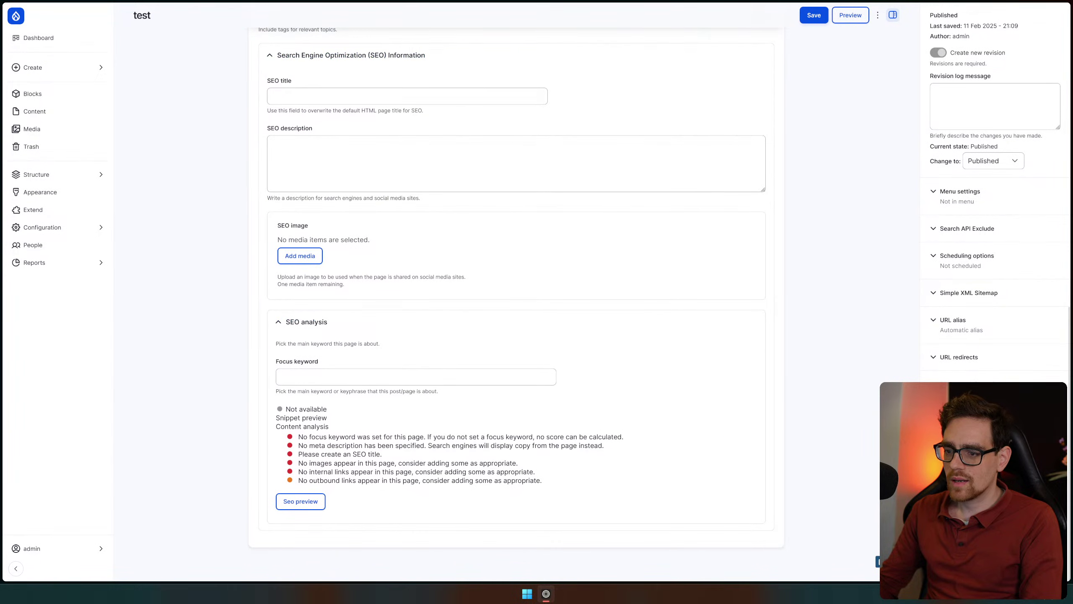
left_click_drag(296, 436, 549, 508)
left_click(568, 314)
scroll(568, 314, "up", 3)
Enter SEO title 'Test' and SEO description 'test', then save the page
left_click(406, 227)
type("T")
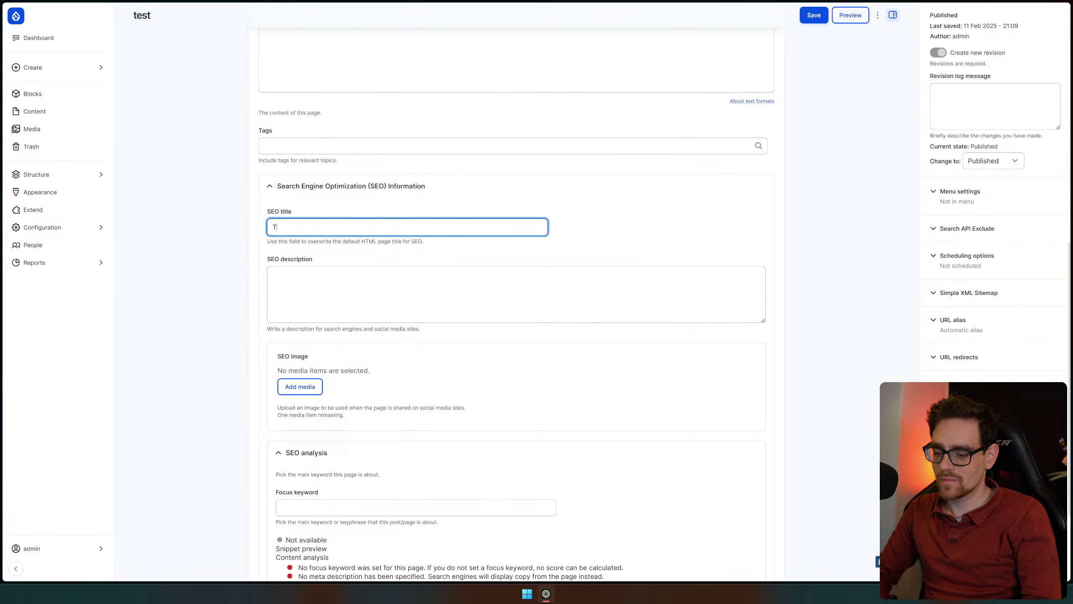
type("Test")
left_click(273, 274)
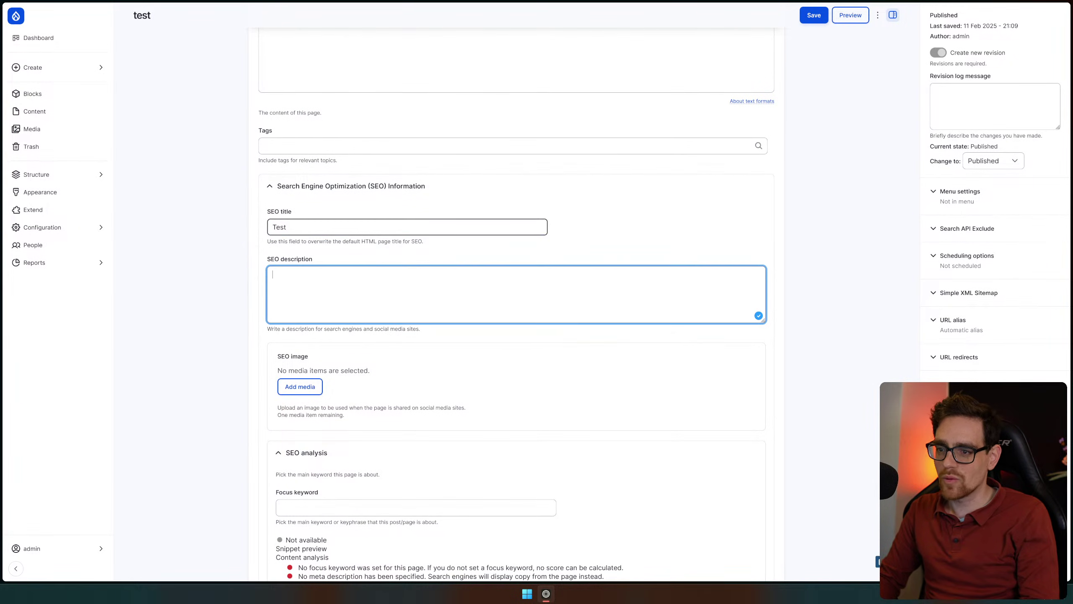
type("test")
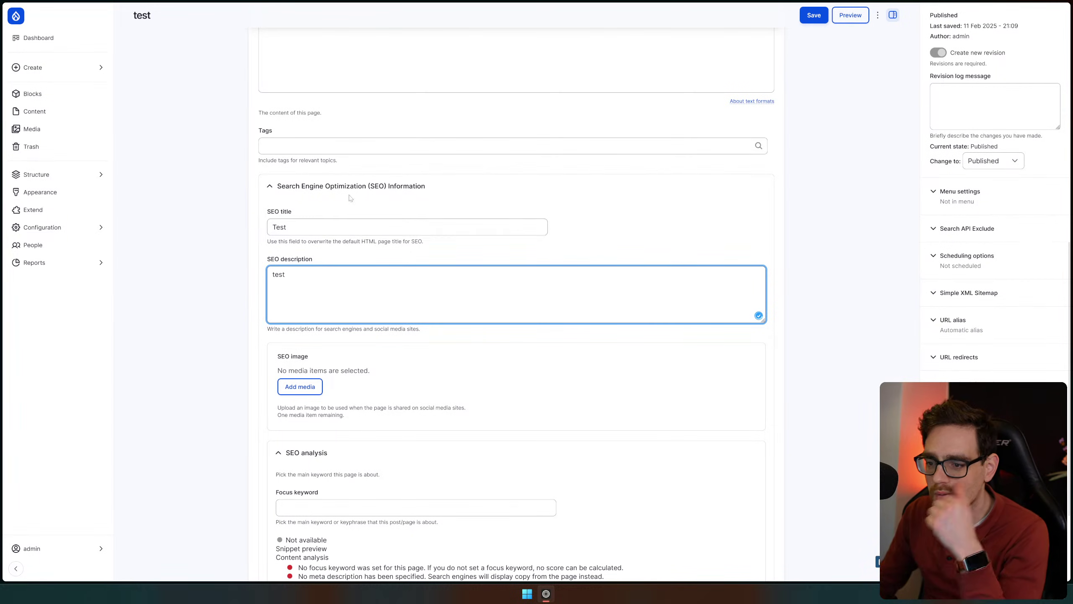
scroll(349, 198, "down", 3)
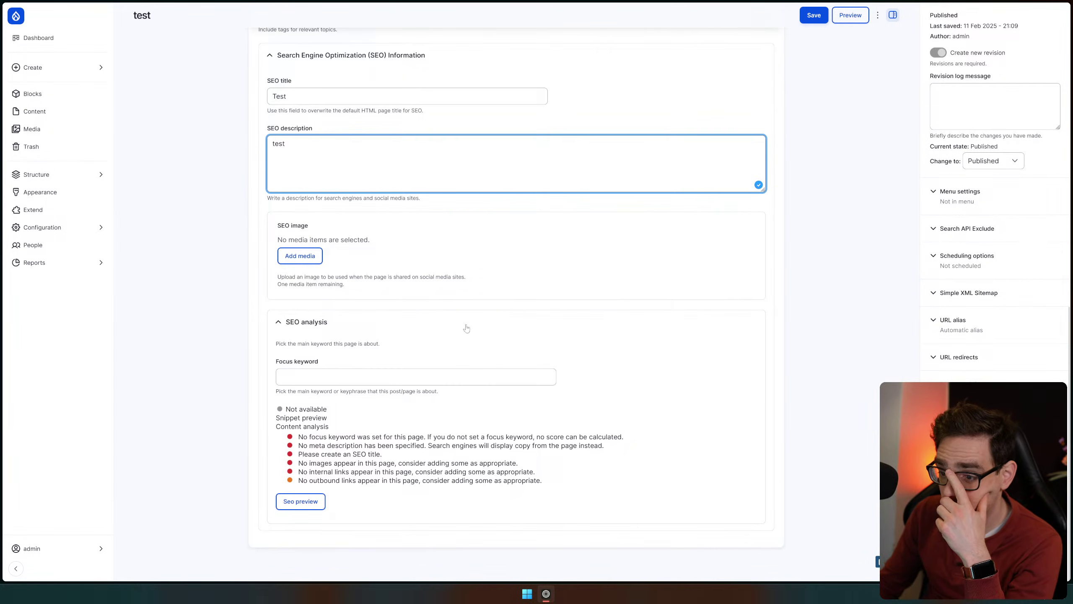
scroll(770, 193, "up", 5)
left_click(813, 16)
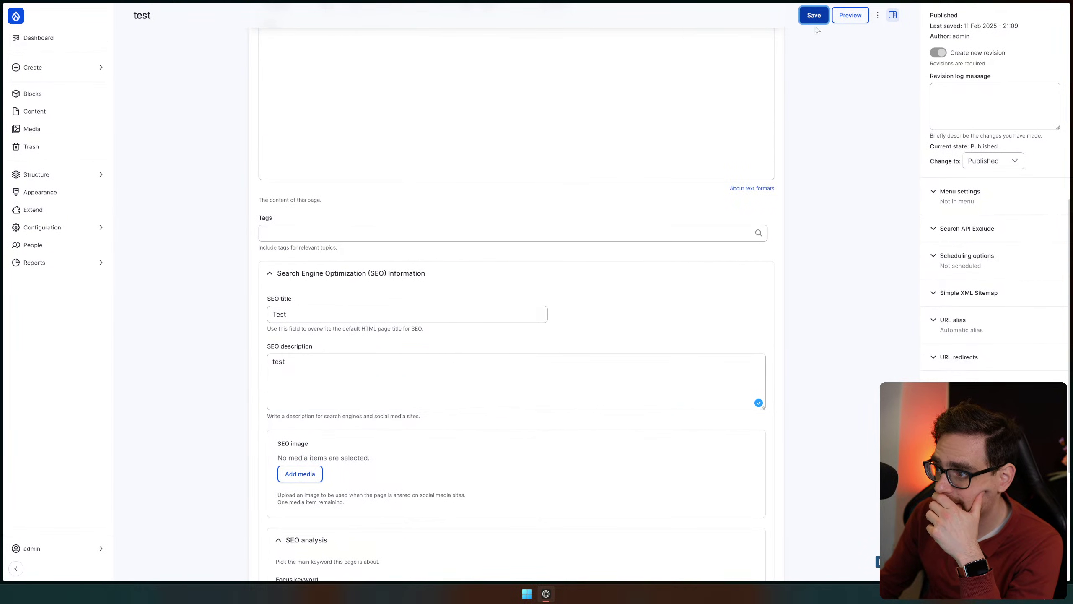
Reopen the test page, keep its moderation state Published, and save again
scroll(827, 199, "up", 5)
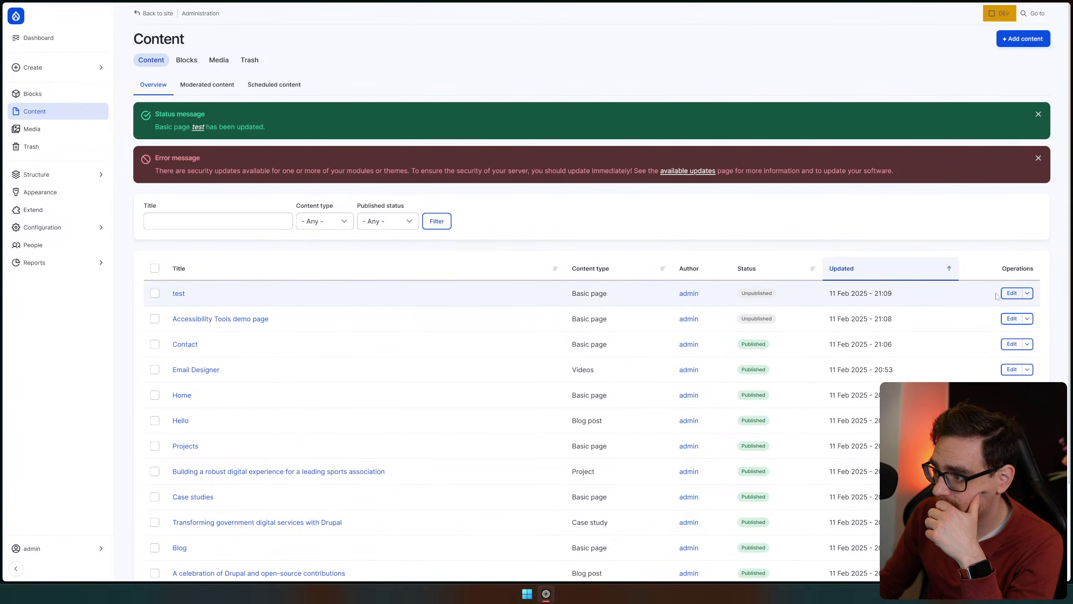
left_click(1027, 294)
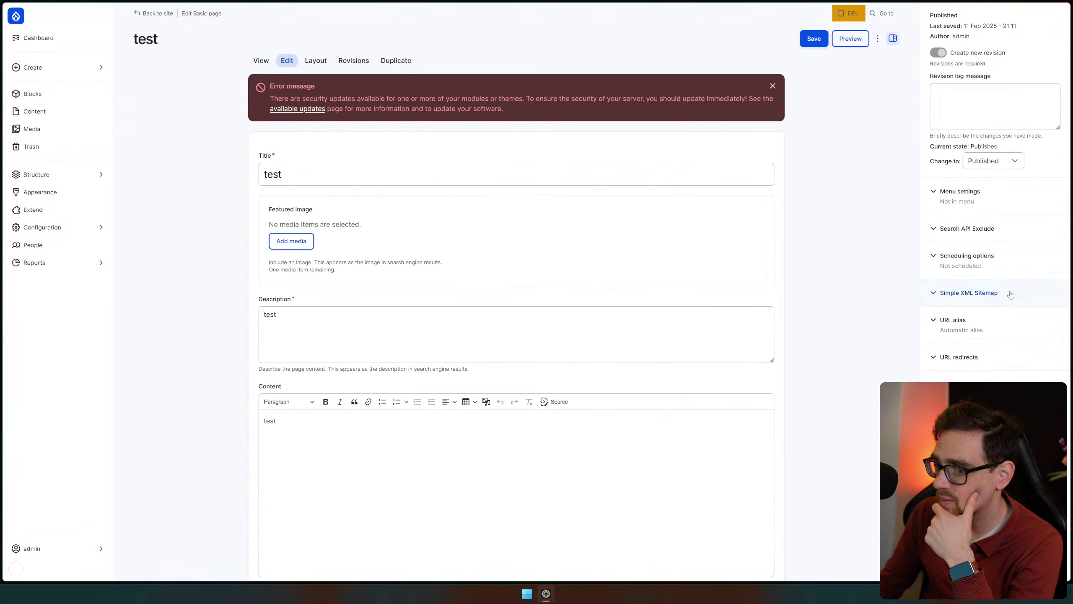
left_click(986, 165)
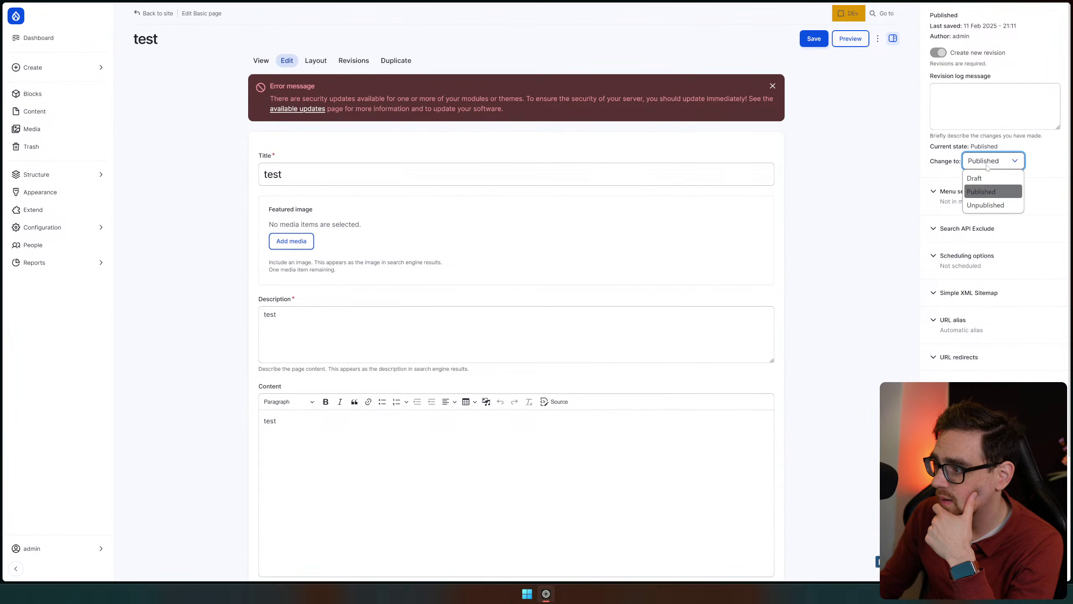
left_click(994, 191)
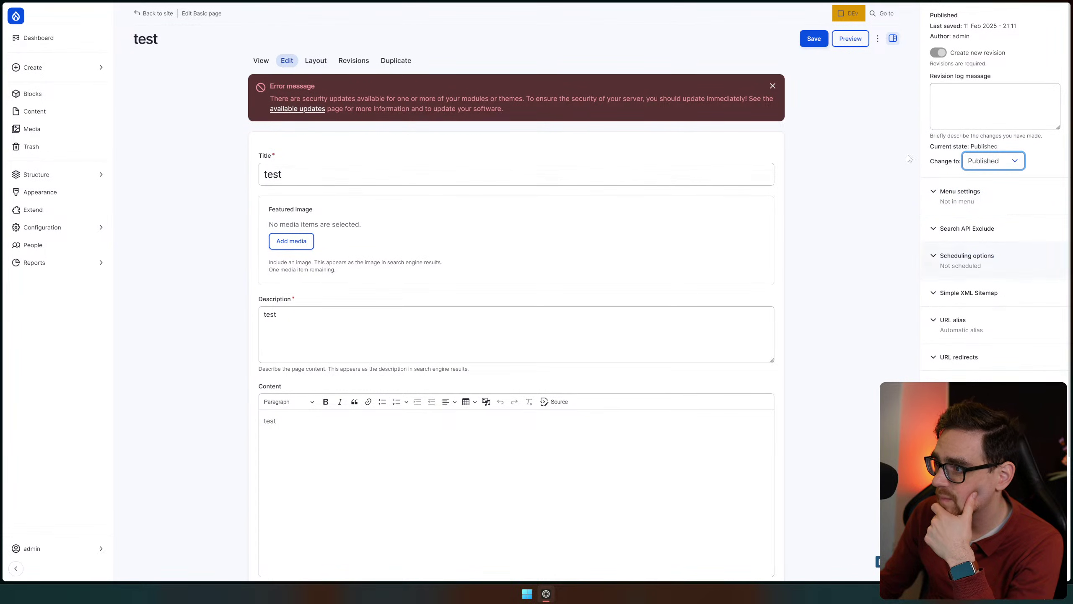
left_click(814, 39)
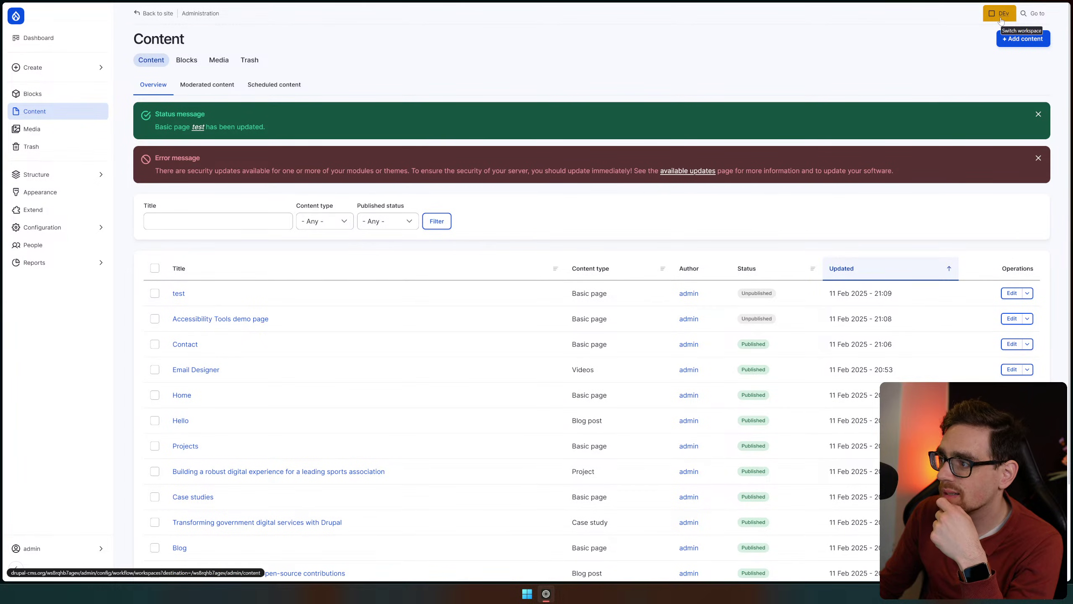
Switch from the DEv workspace to Live and confirm
left_click(1000, 19)
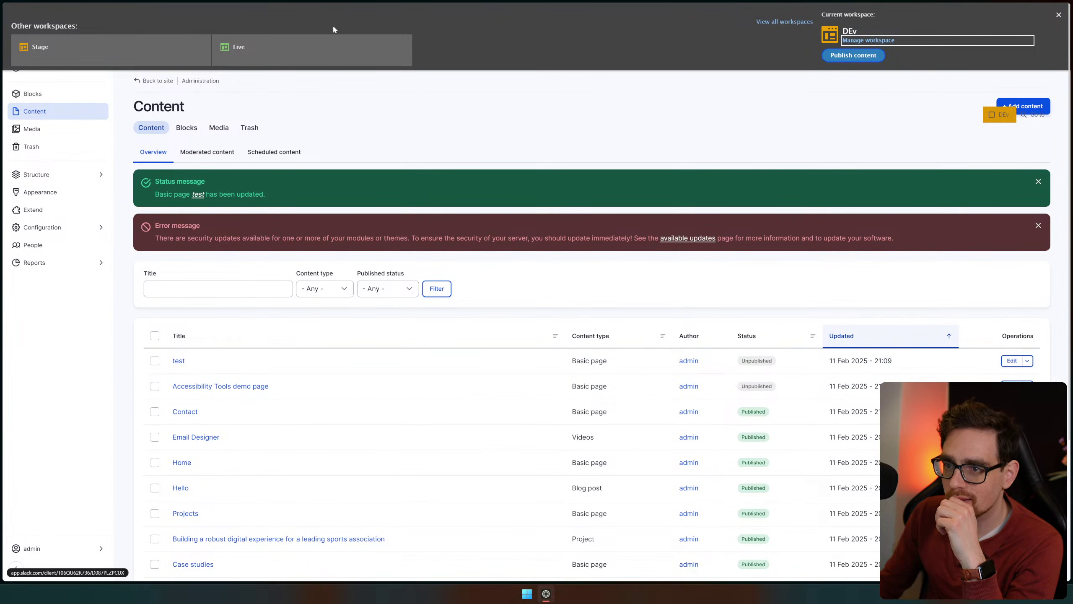
left_click(329, 44)
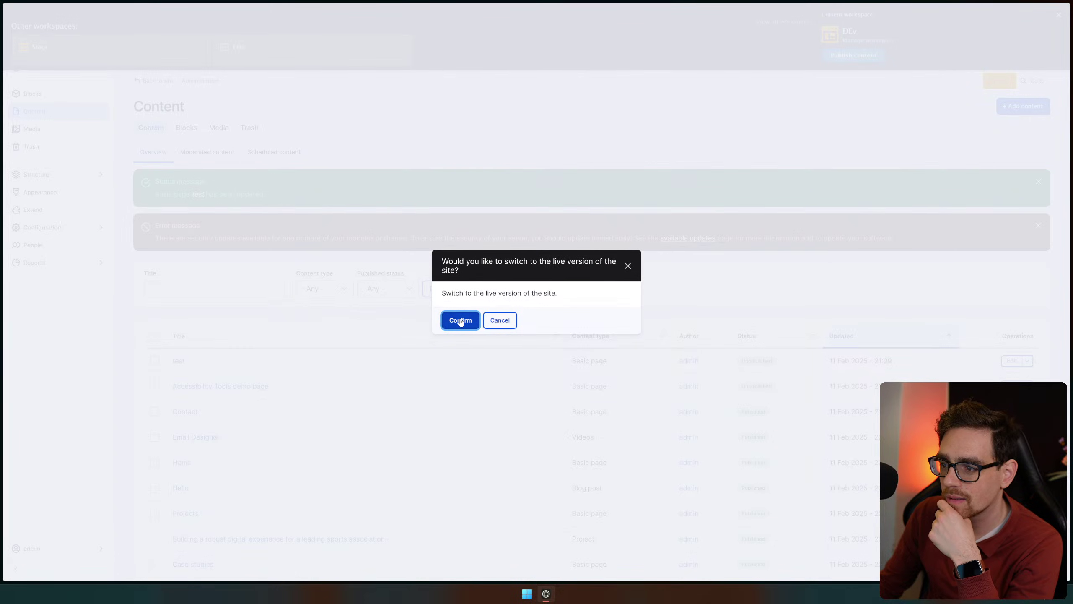
left_click(460, 320)
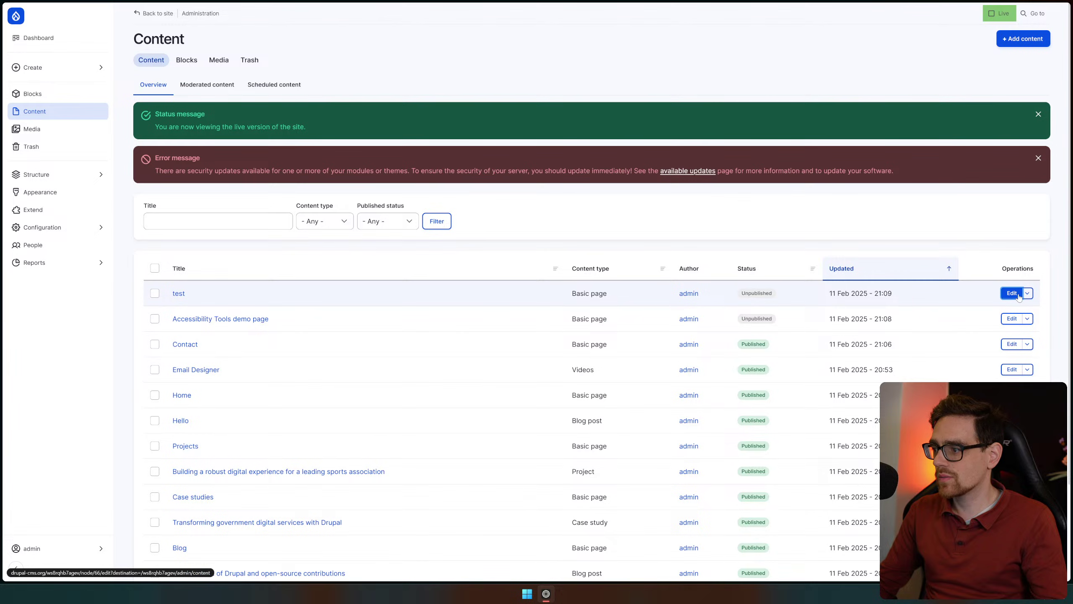
Try editing the test page in Live, read the DEv lock notice, and return to Content
left_click(1012, 293)
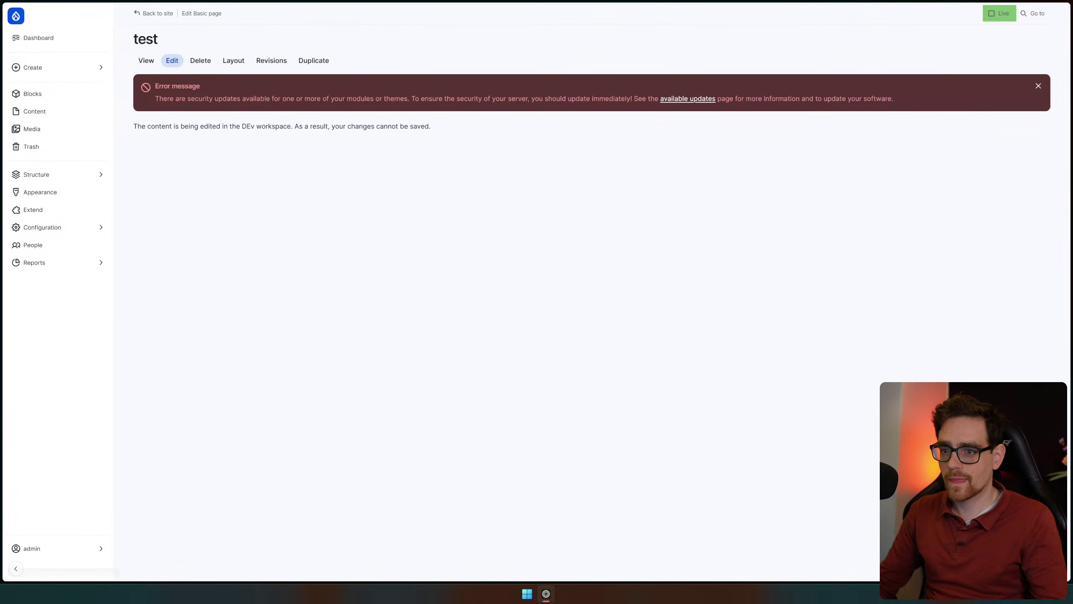
left_click_drag(148, 126, 366, 136)
left_click(533, 175)
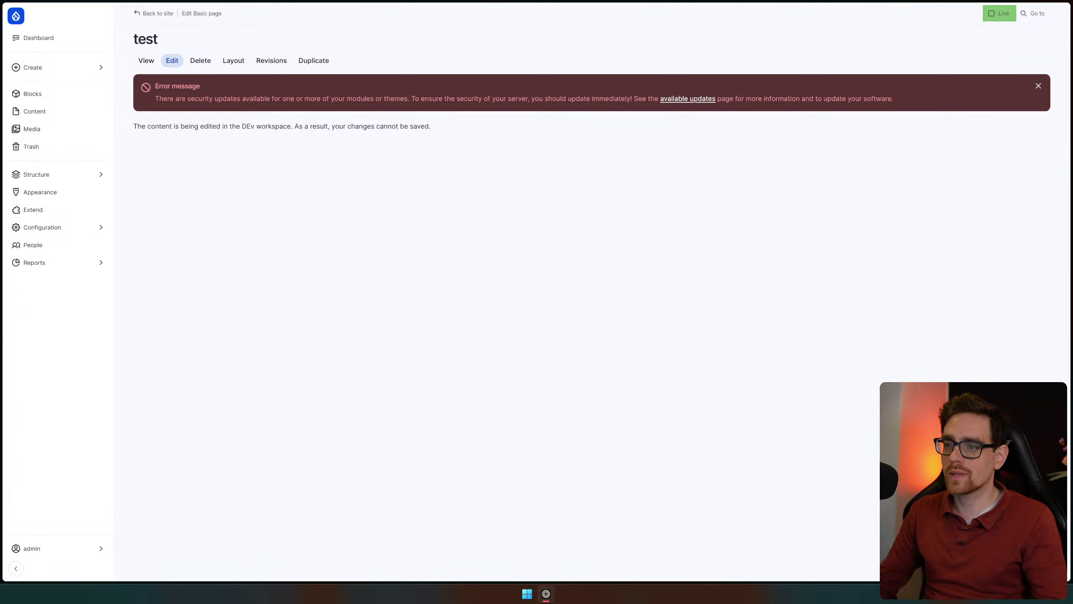
left_click_drag(291, 126, 457, 140)
left_click(674, 246)
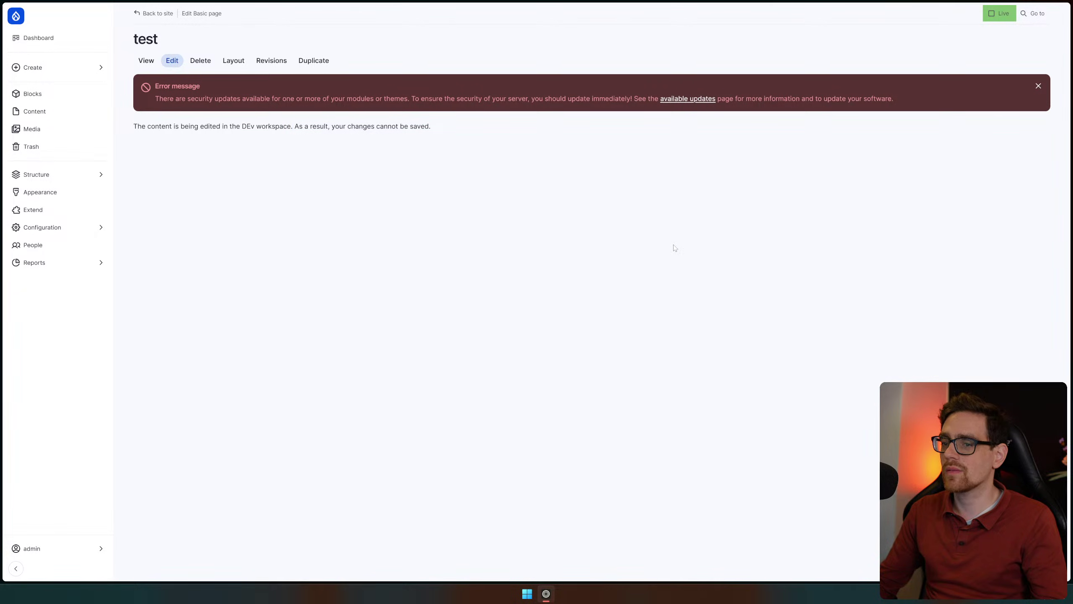
key("alt+Left")
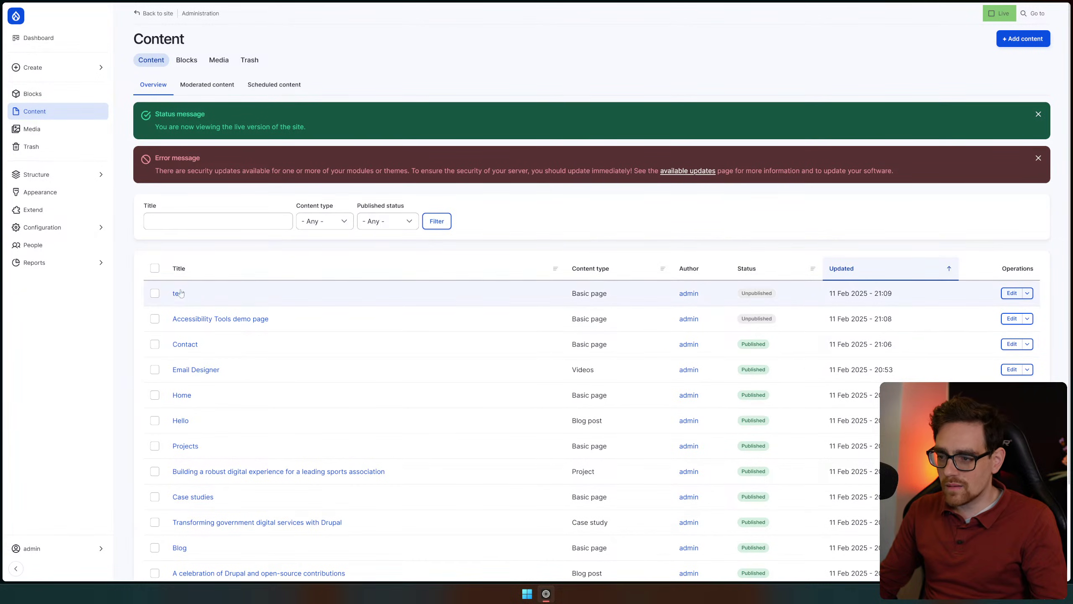
double_click(689, 293)
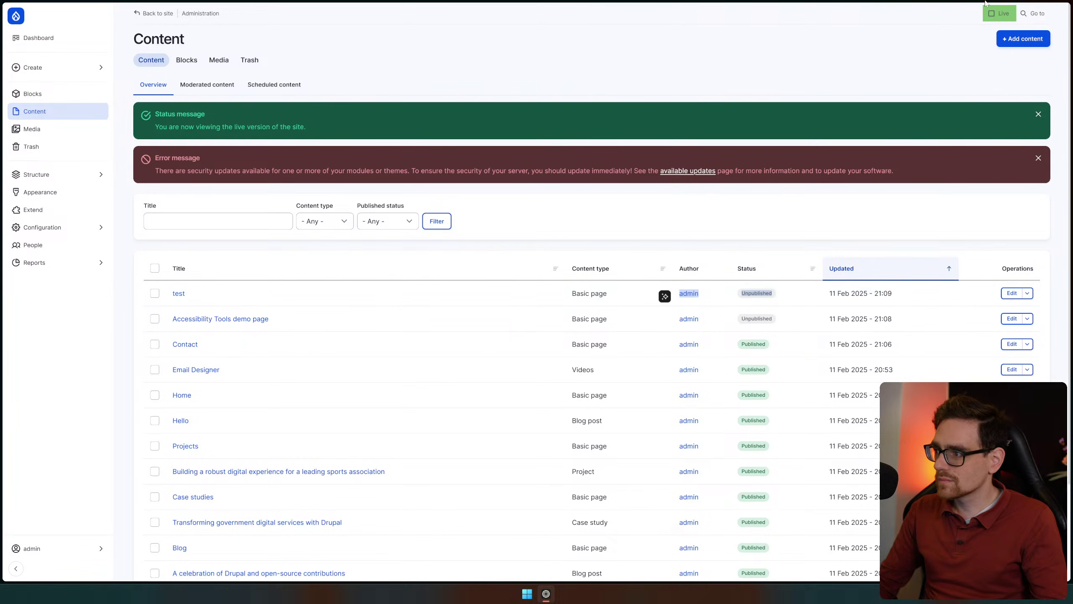
left_click(1000, 17)
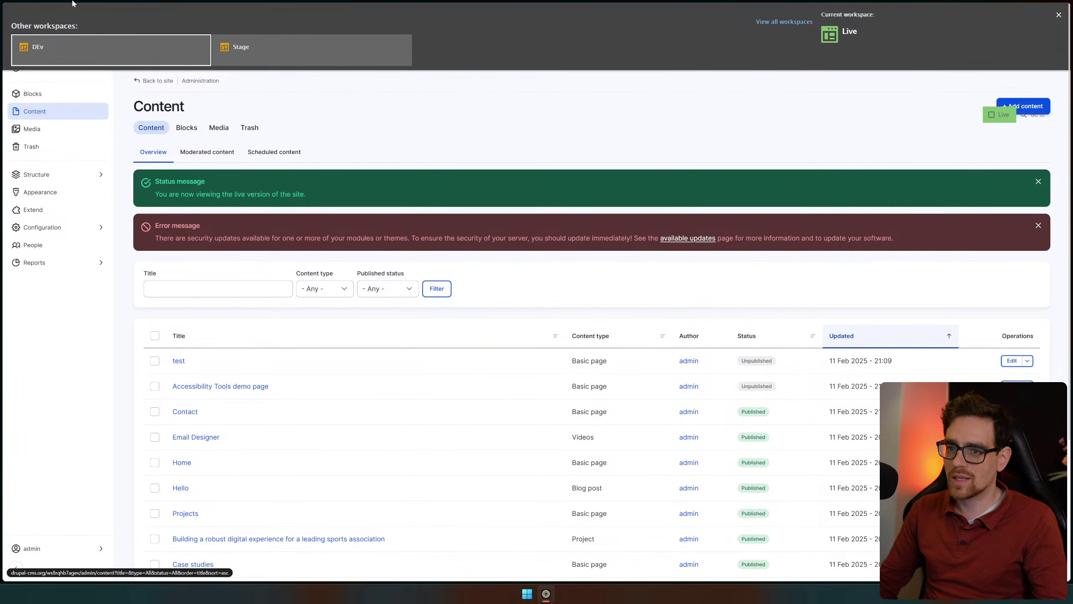
Switch back to the DEv workspace, confirm, and open the test page
left_click(176, 58)
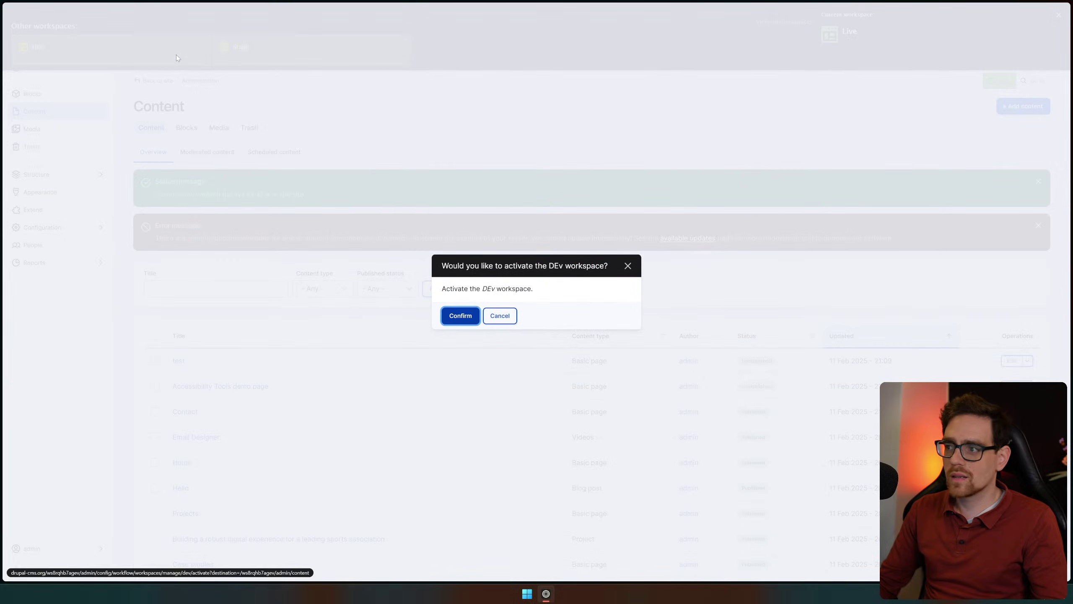
left_click(460, 316)
left_click(179, 296)
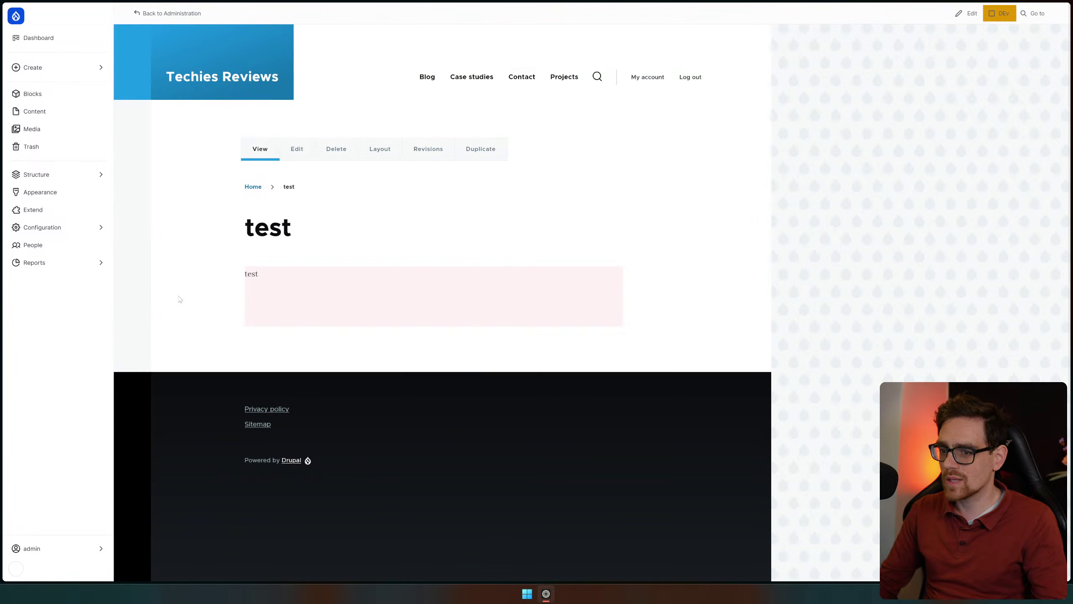
Change the test page description to 'testa asdfasdf' and save it
left_click(614, 276)
left_click(604, 293)
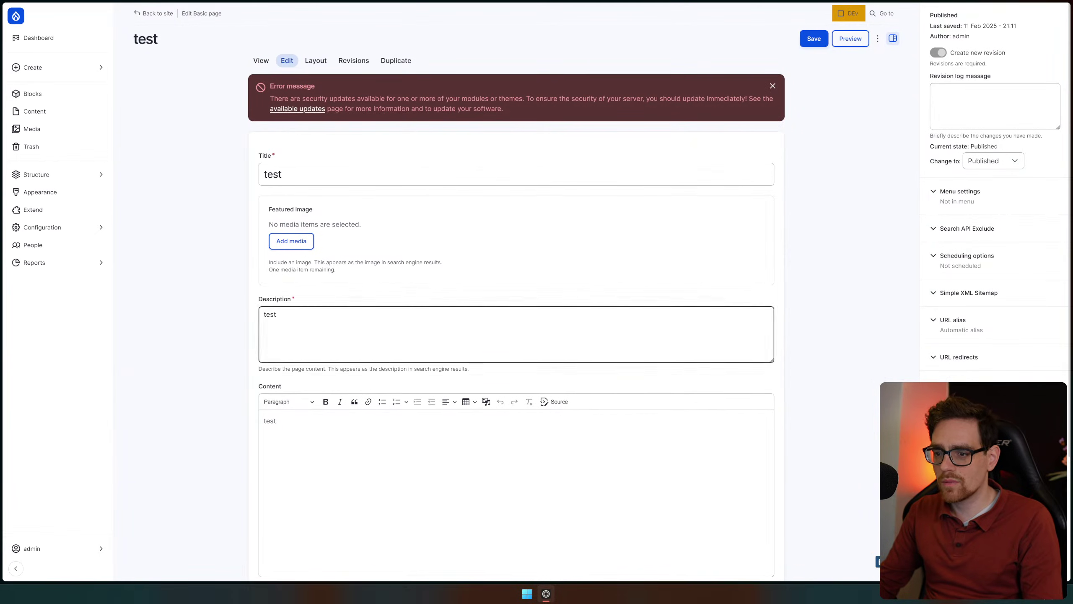
left_click(517, 334)
type("a asdfasdf")
left_click(812, 39)
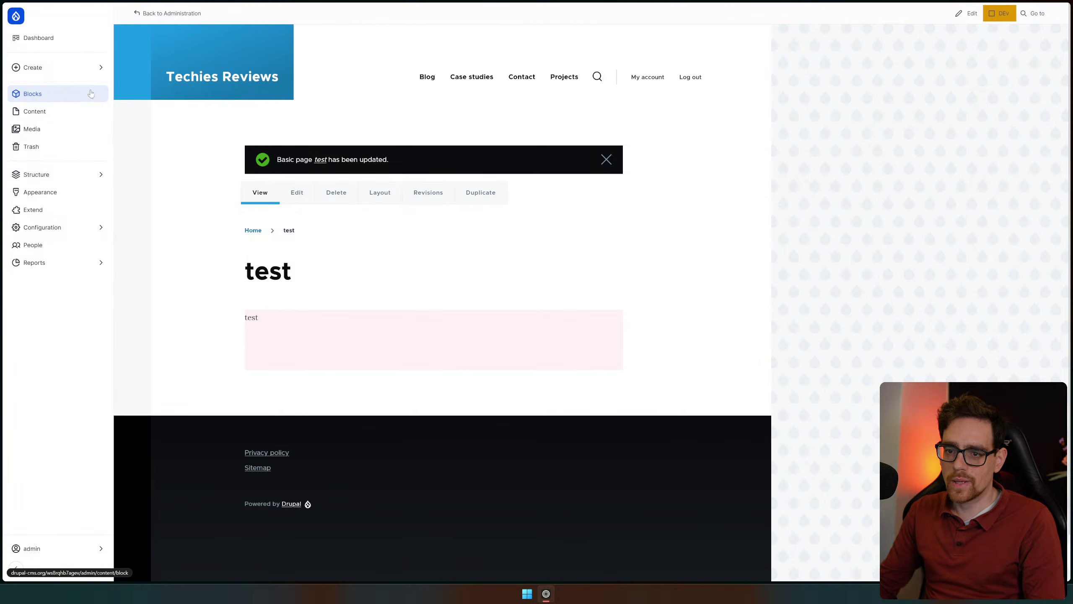
left_click(1000, 13)
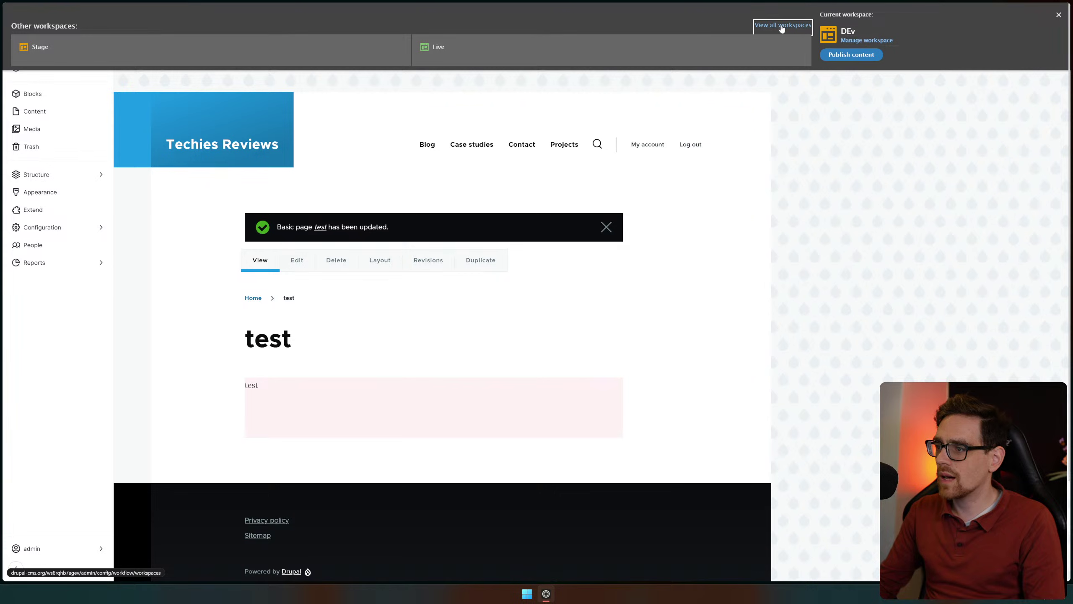
Attempt to publish DEv's 2 items to Live, then switch to Live and open Available updates
left_click(782, 25)
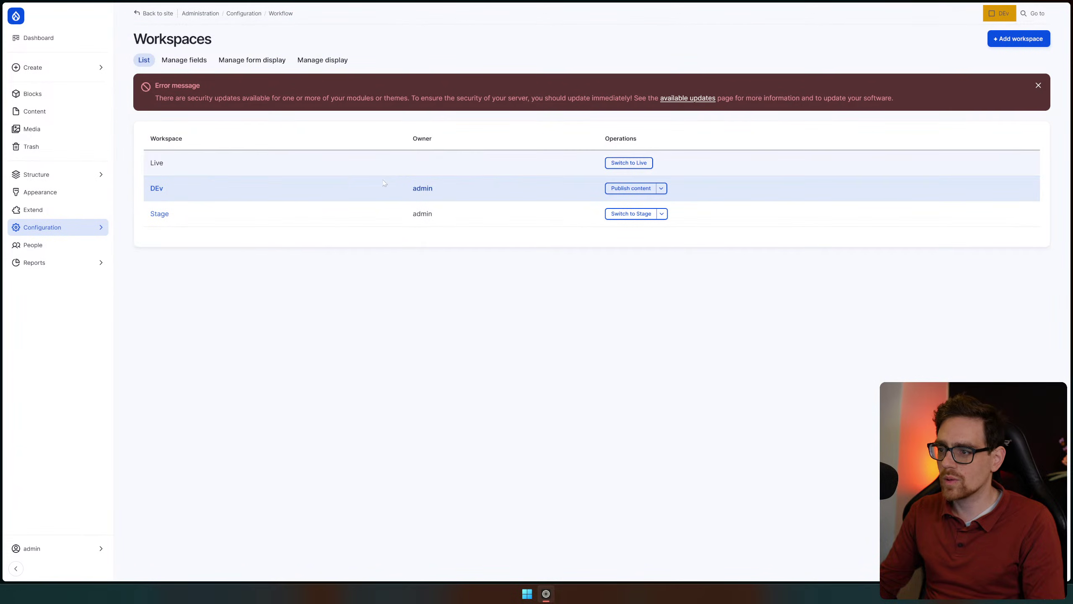
left_click(661, 188)
left_click(660, 187)
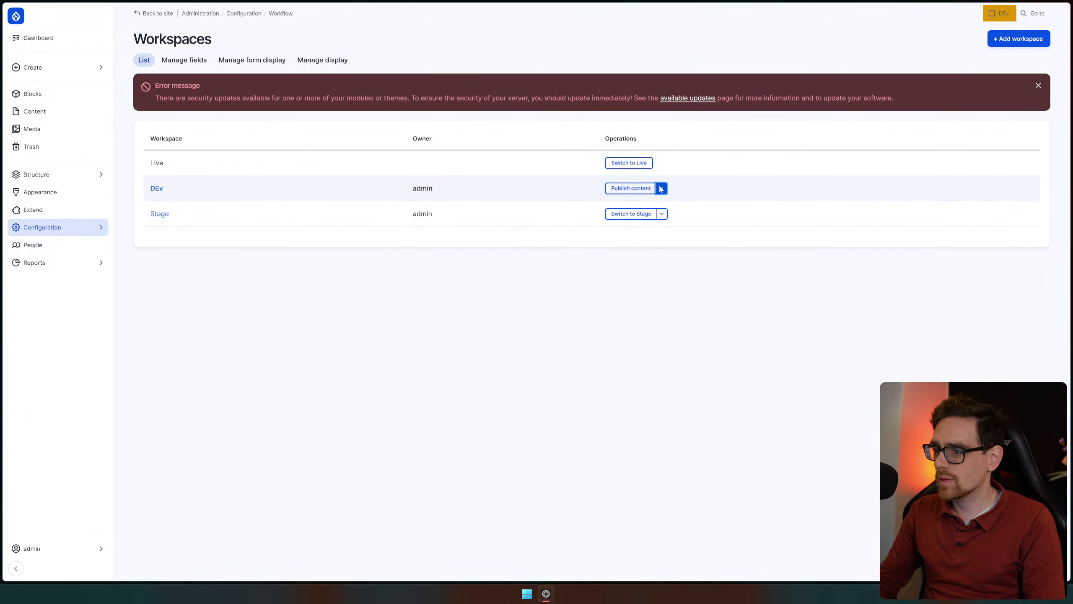
left_click(639, 187)
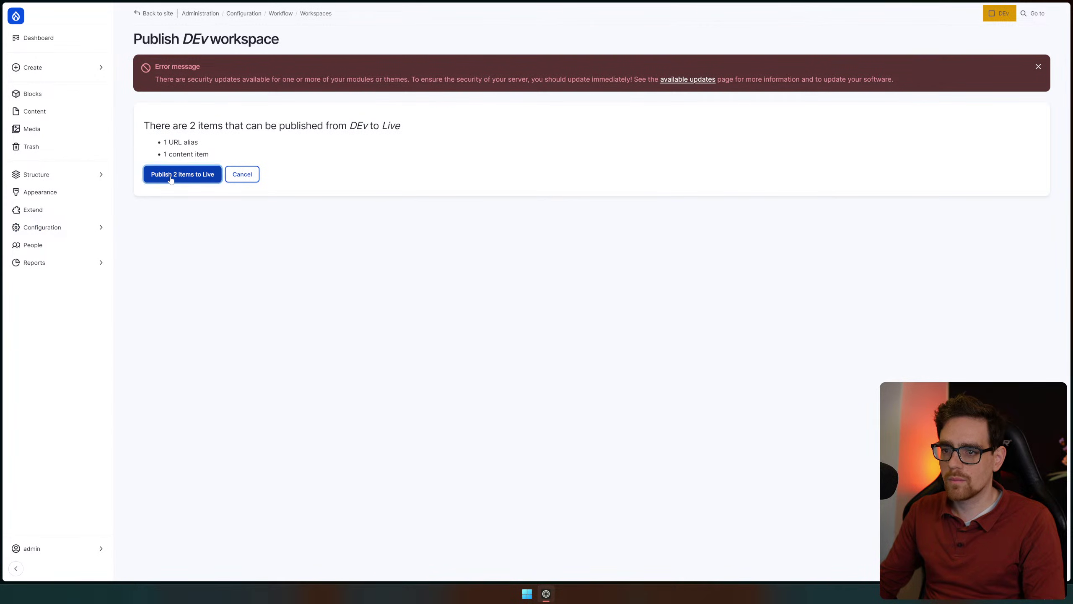
left_click(171, 179)
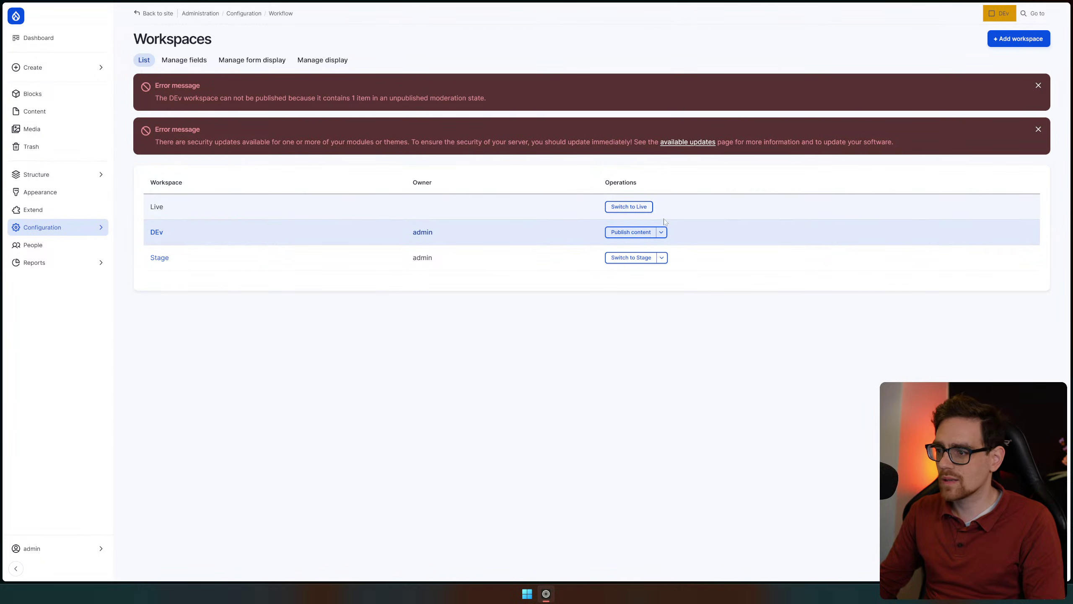
left_click(628, 207)
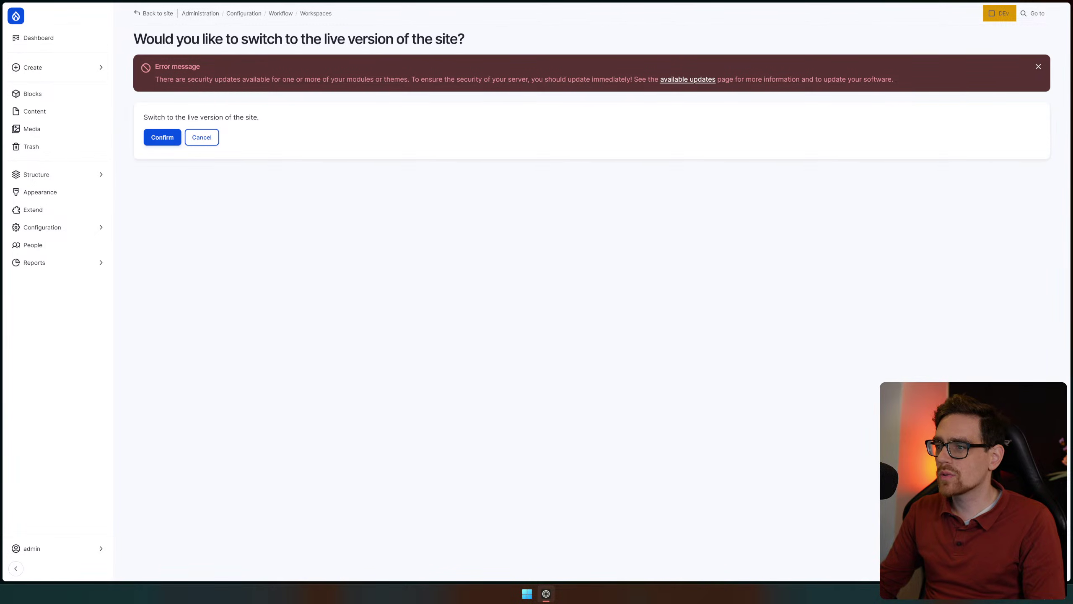
left_click(685, 83)
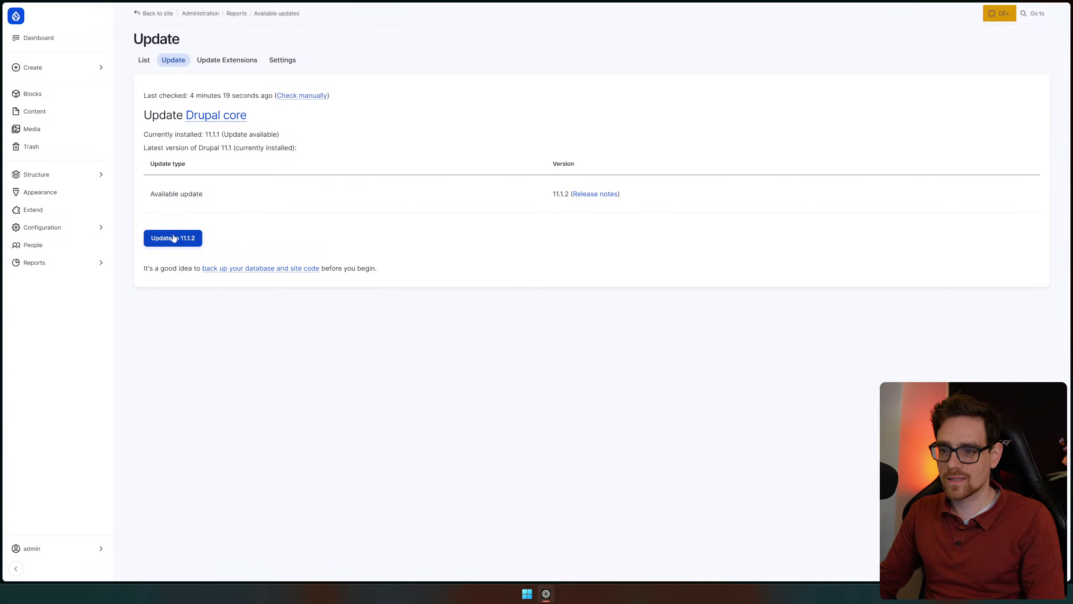
Try updating Drupal core to 11.1.2, which is refused outside the default workspace
left_click(176, 239)
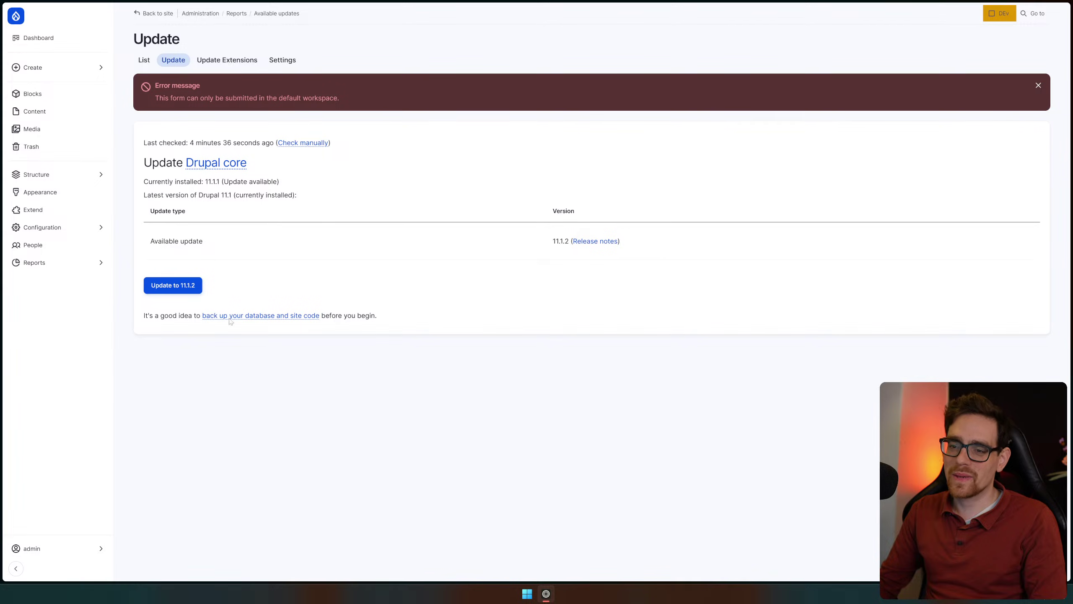
left_click(998, 14)
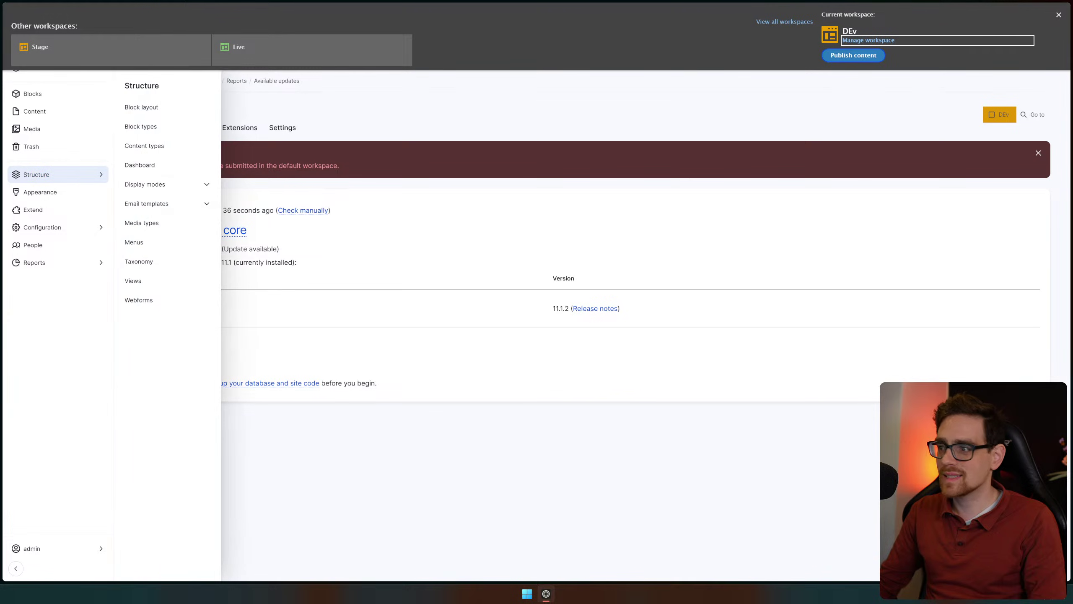
Try publishing DEv's 2 items to Live, dismiss the security error, and return to Content
left_click(779, 20)
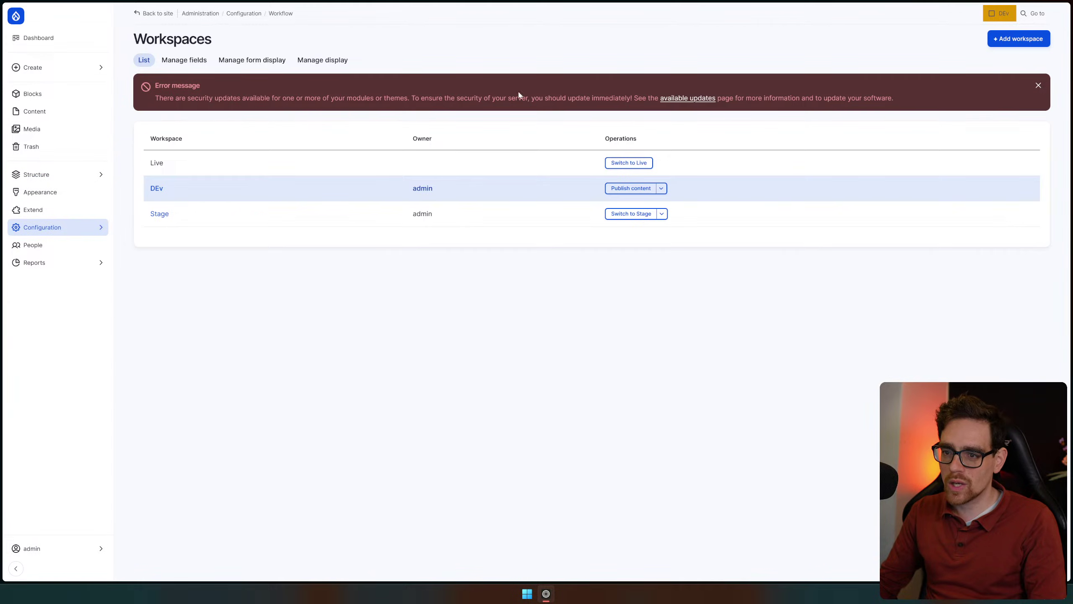
left_click(617, 188)
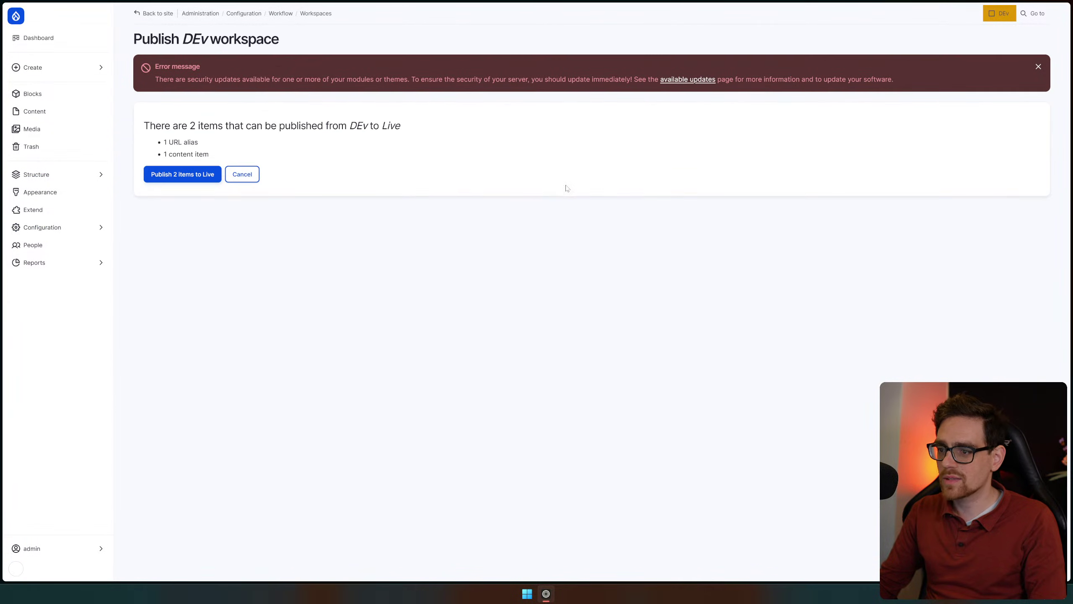
left_click(177, 178)
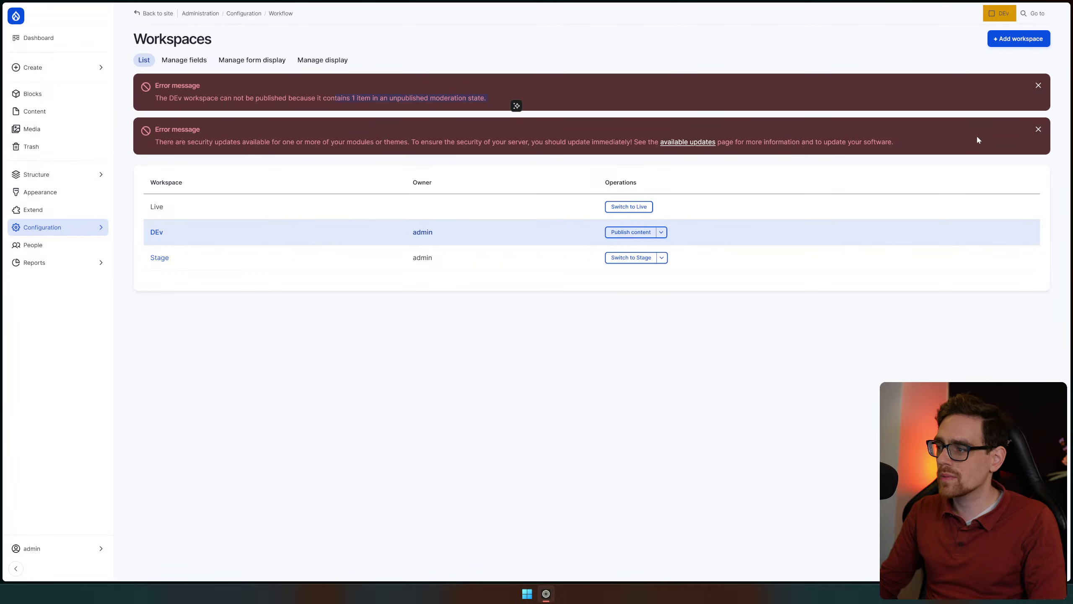
left_click(1038, 130)
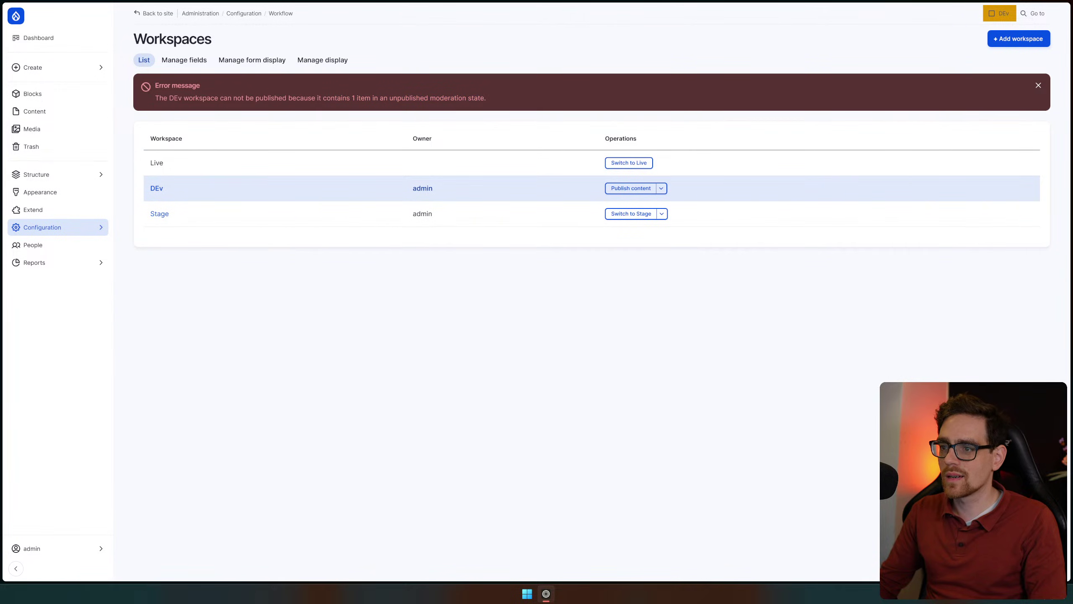
left_click(46, 78)
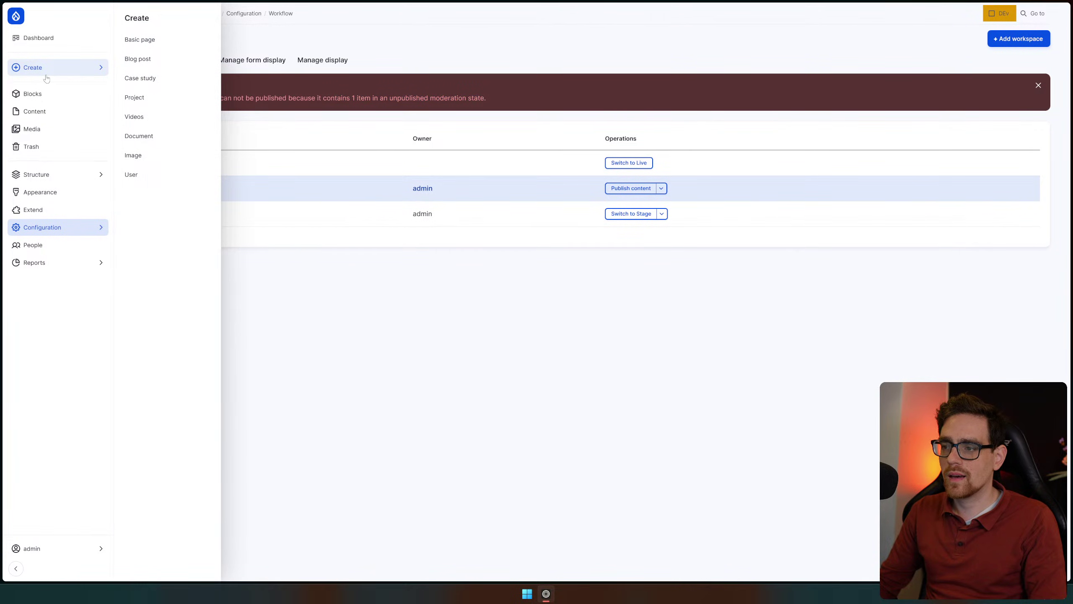
left_click(75, 117)
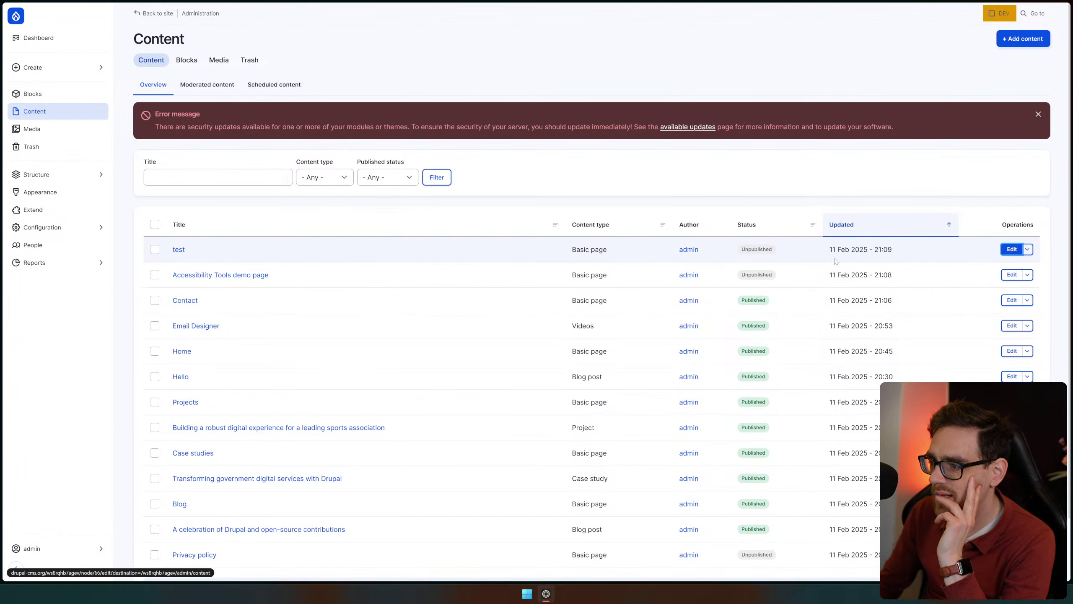
Change the test page's moderation state to Unpublished and save it
key("Return")
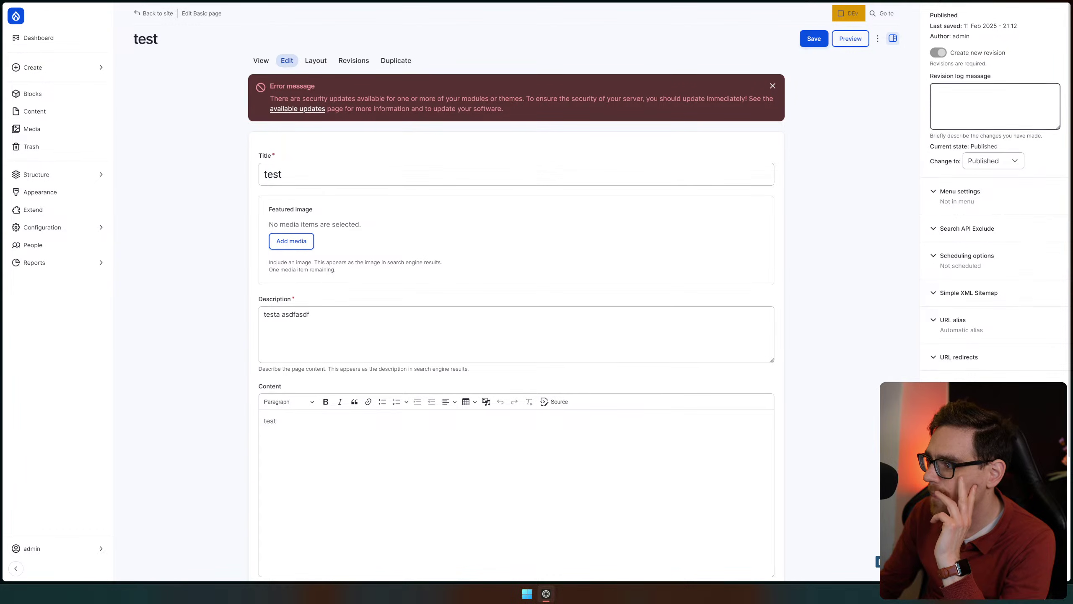
left_click(1010, 165)
left_click(993, 192)
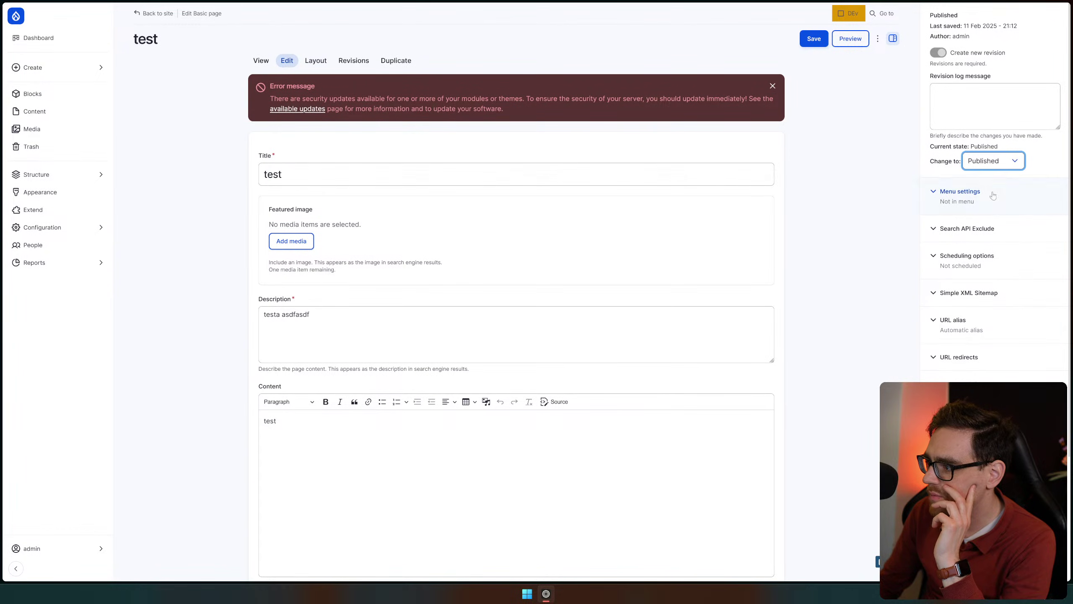
left_click(993, 161)
left_click(988, 205)
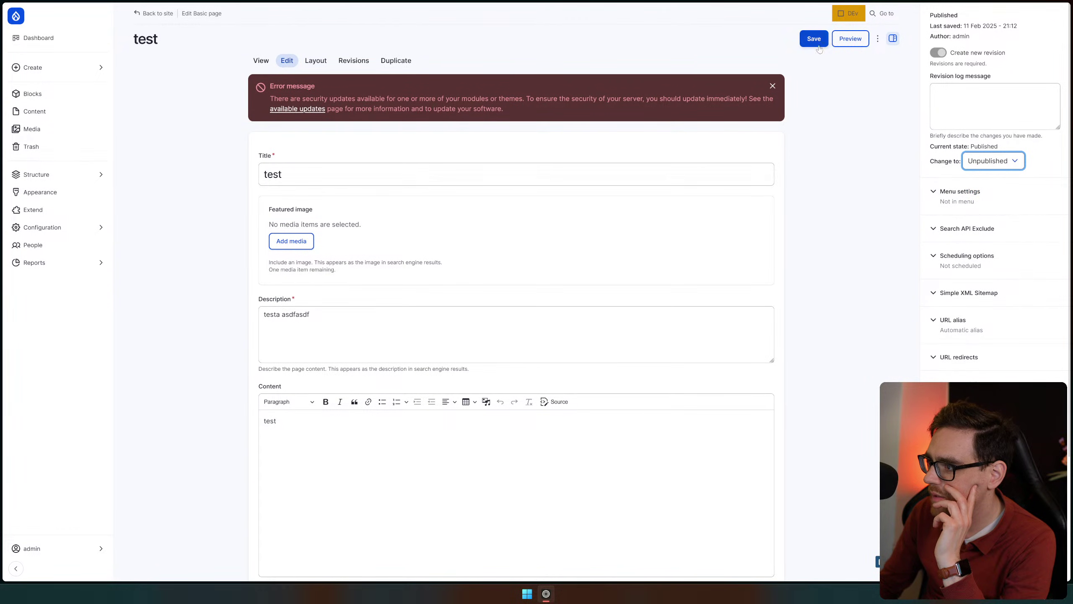
scroll(883, 161, "down", 3)
scroll(870, 200, "up", 3)
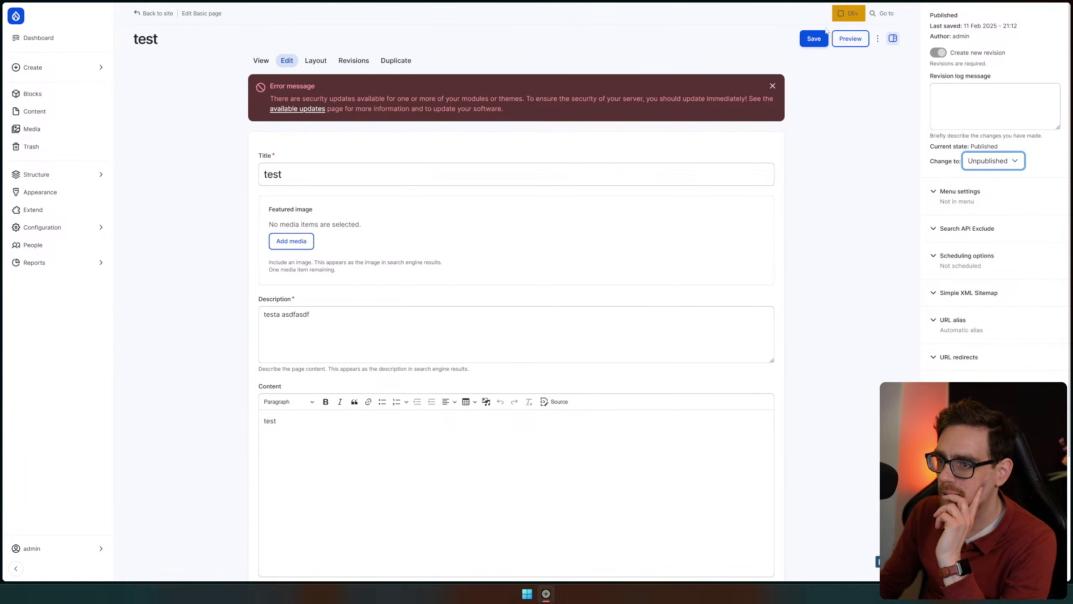
left_click(813, 38)
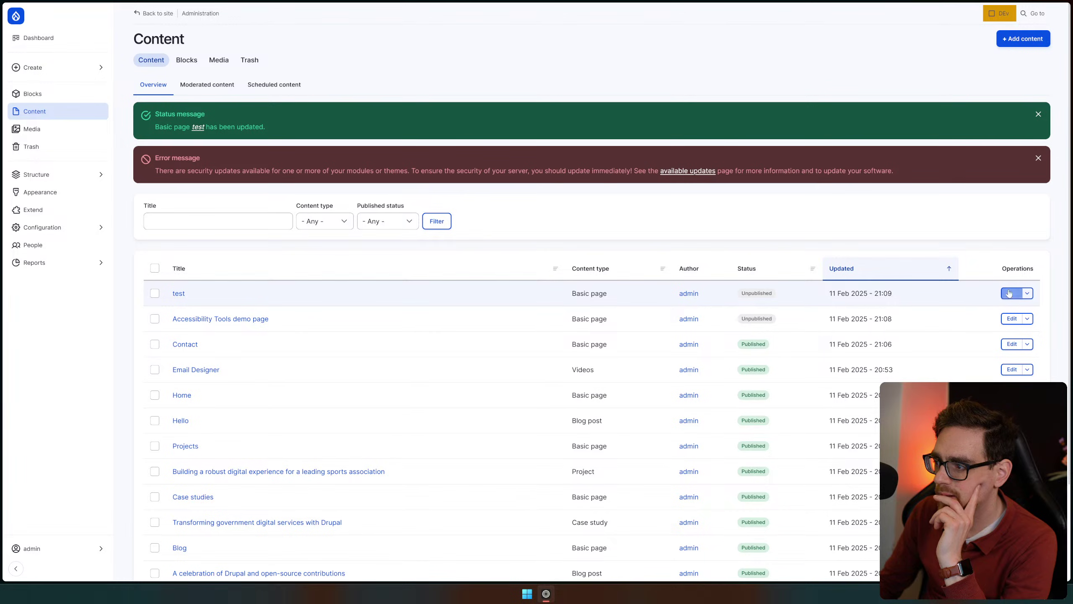
Edit the test page again, set its state to Published, and save
left_click(1012, 293)
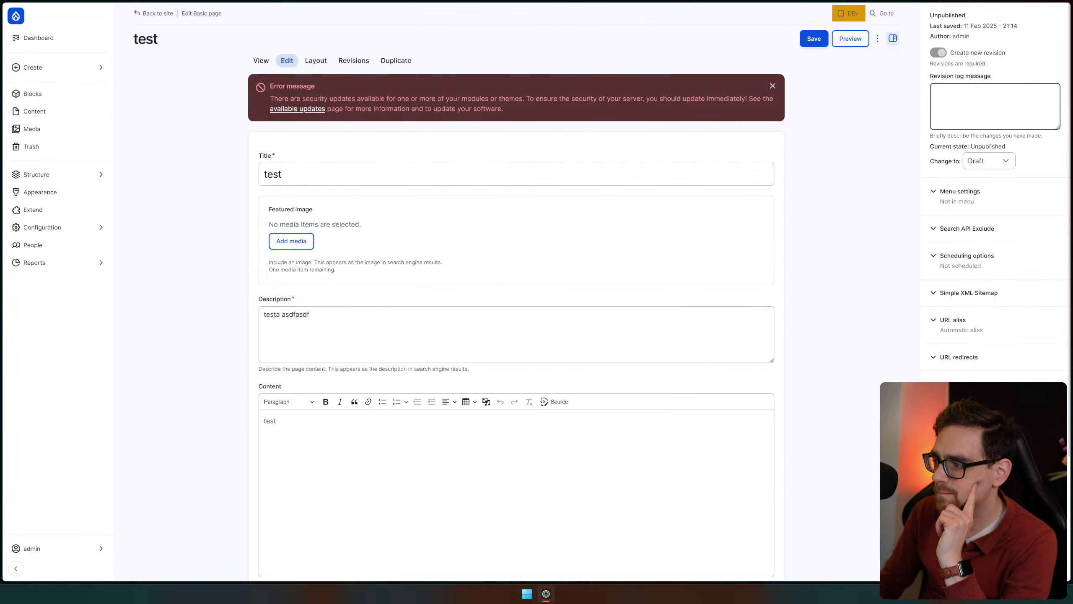
left_click(979, 162)
left_click(984, 191)
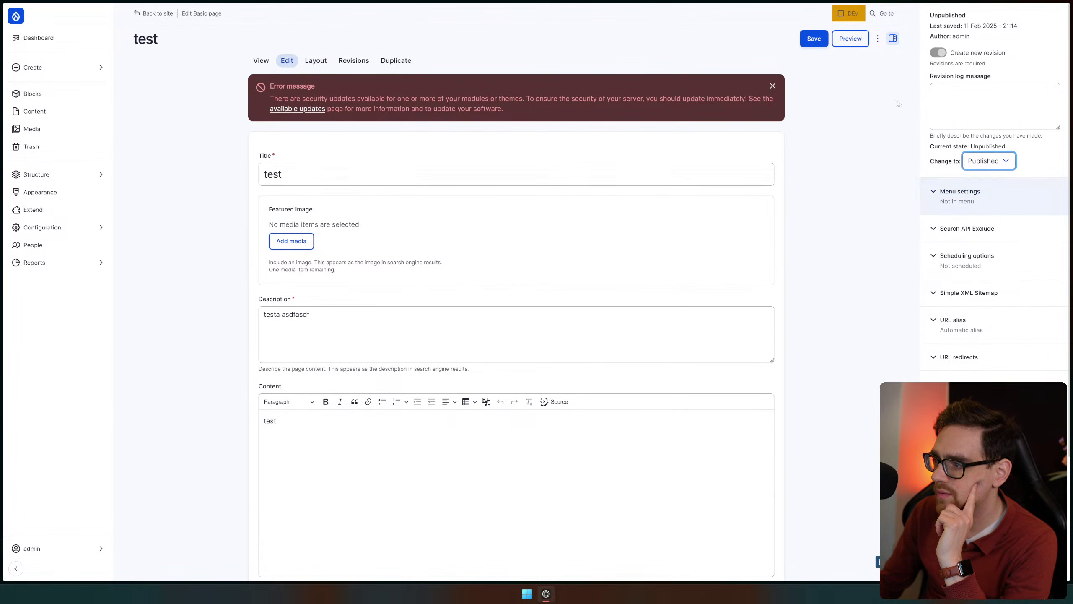
left_click(814, 44)
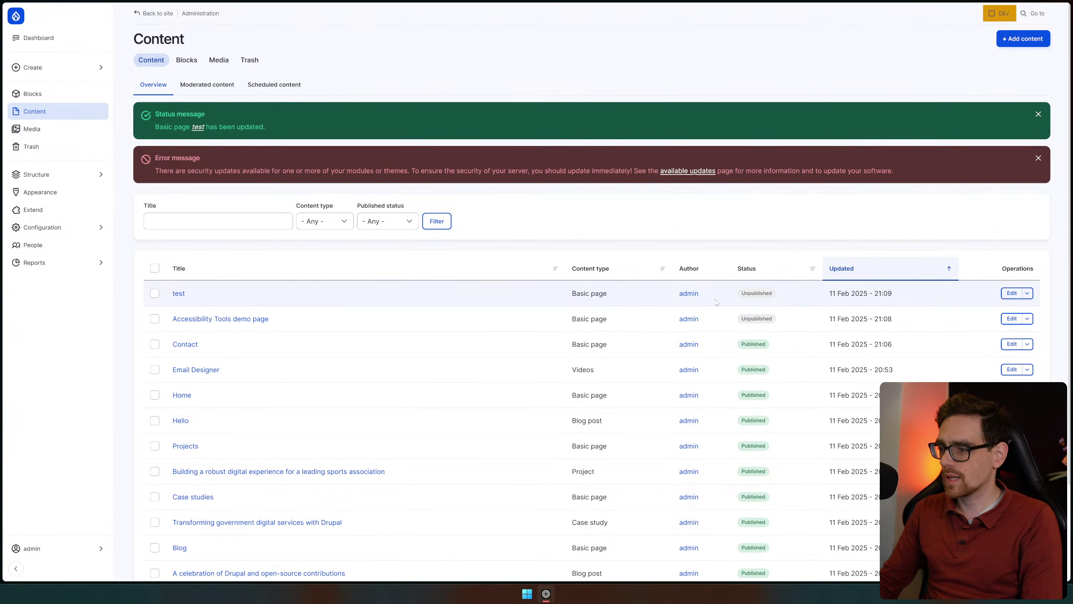
Add the text 'asd fasdf a' to the test page's Content body via its content block
left_click(1010, 293)
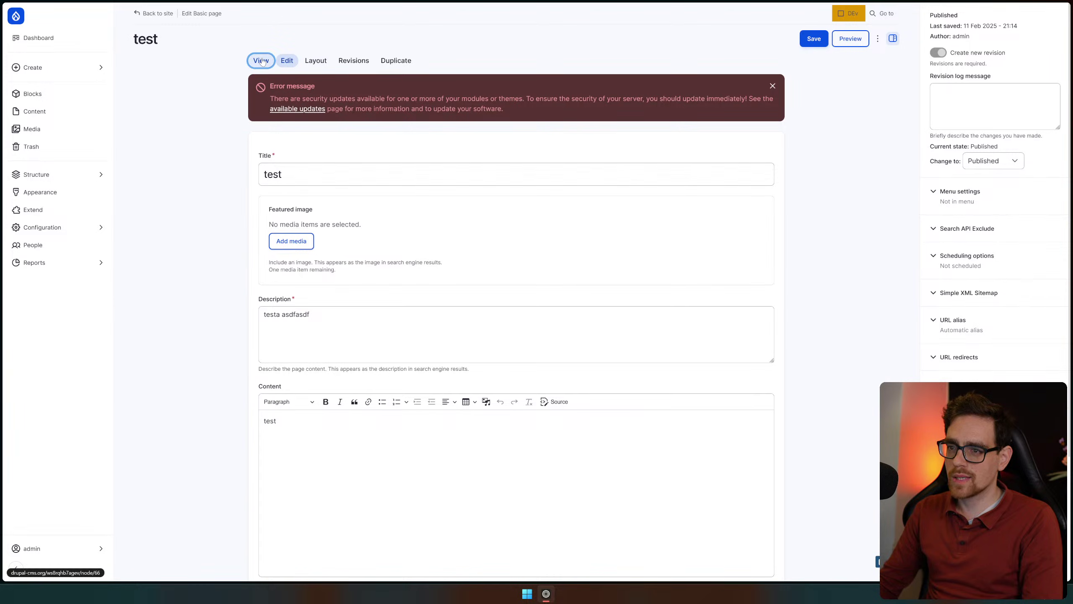
left_click(261, 59)
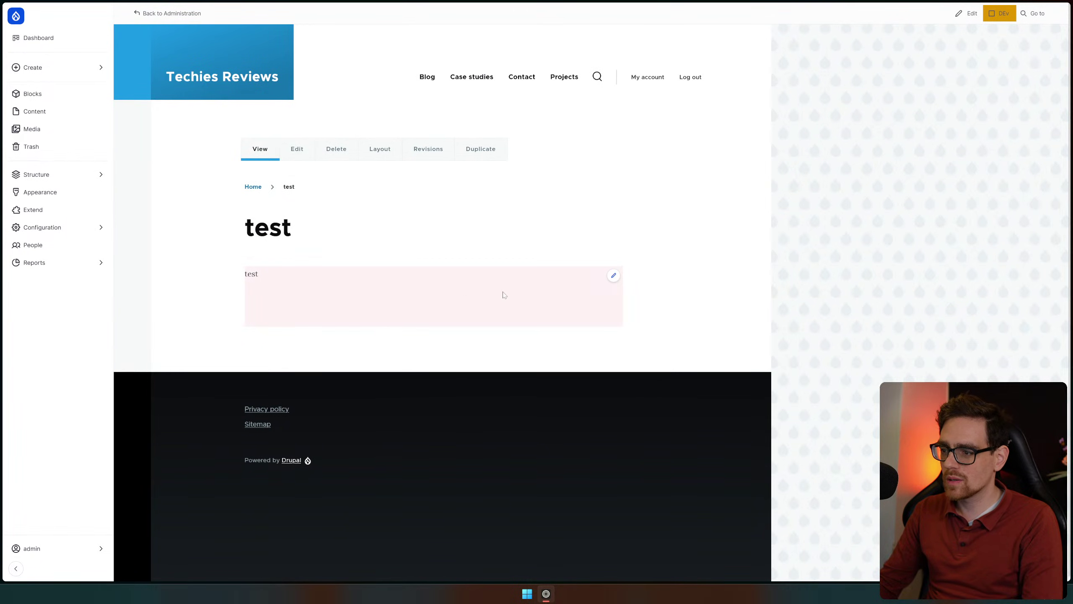
left_click(613, 275)
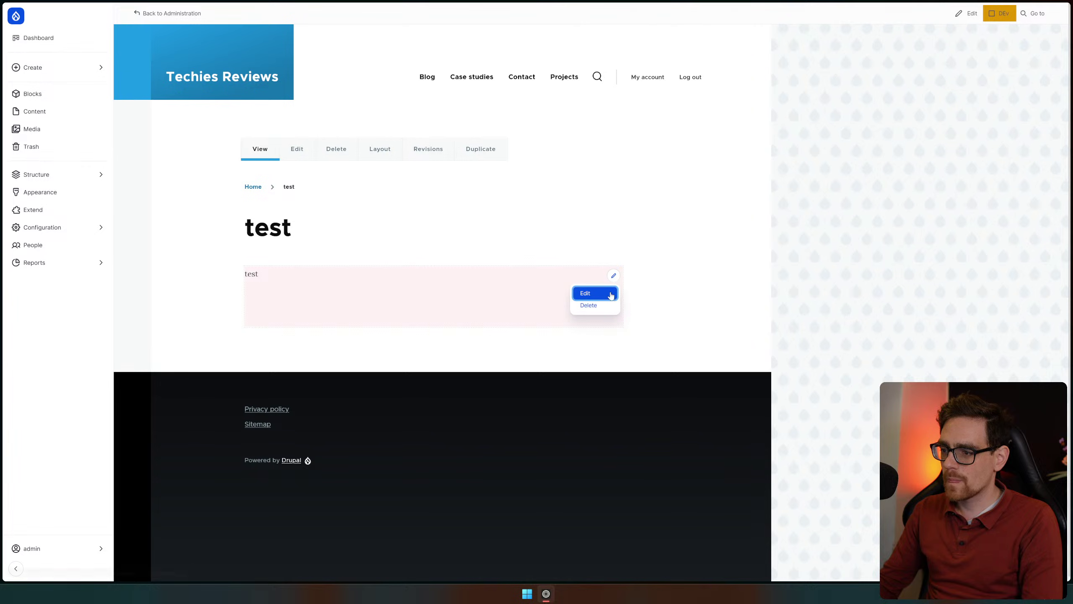
left_click(608, 293)
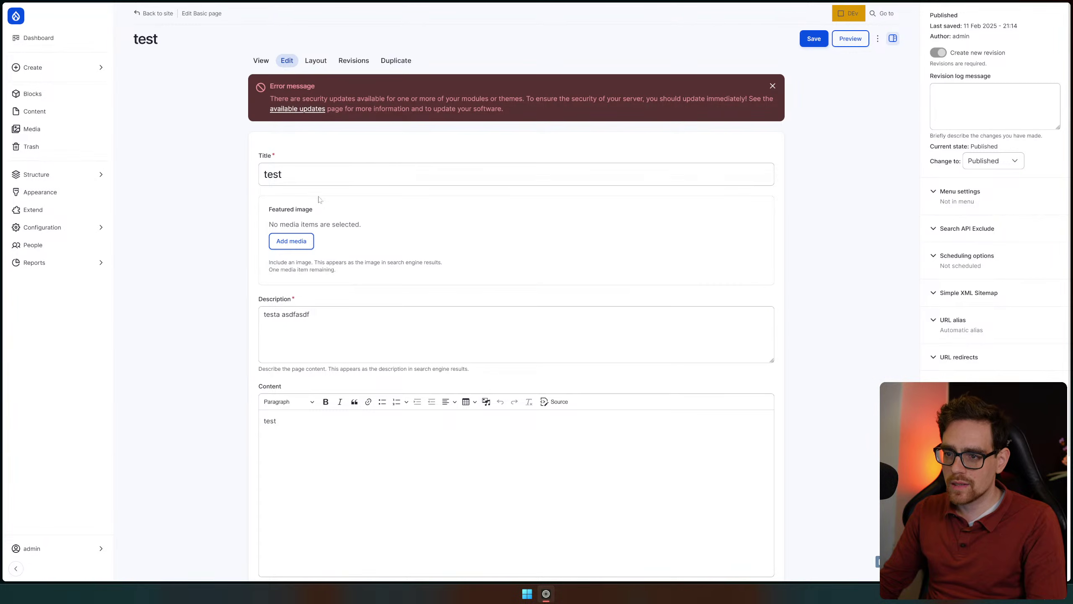
left_click(321, 422)
type("asd fasdf asdf asdf")
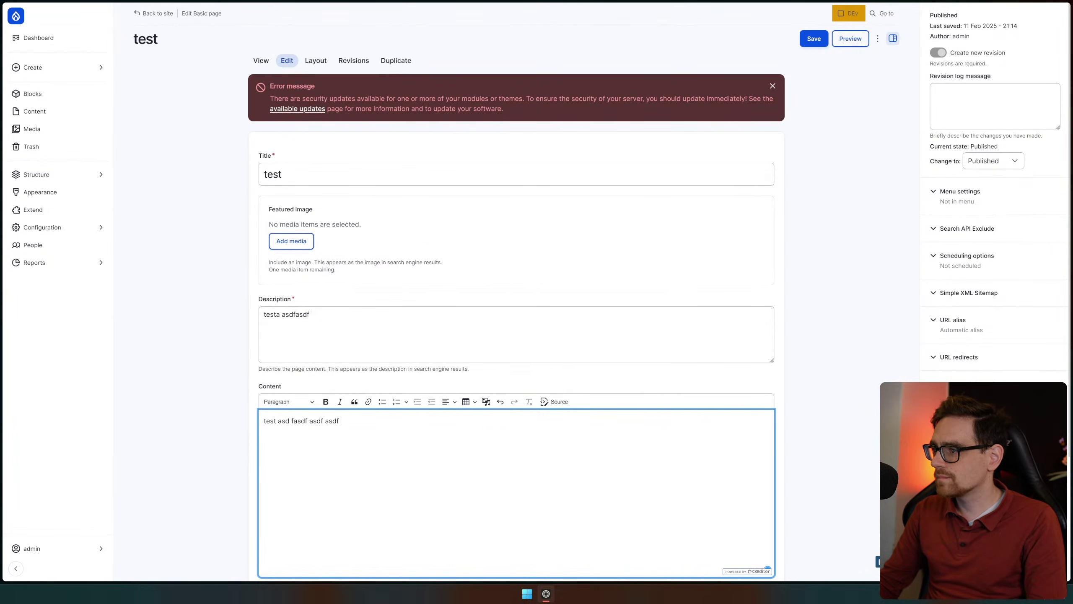
left_click(878, 39)
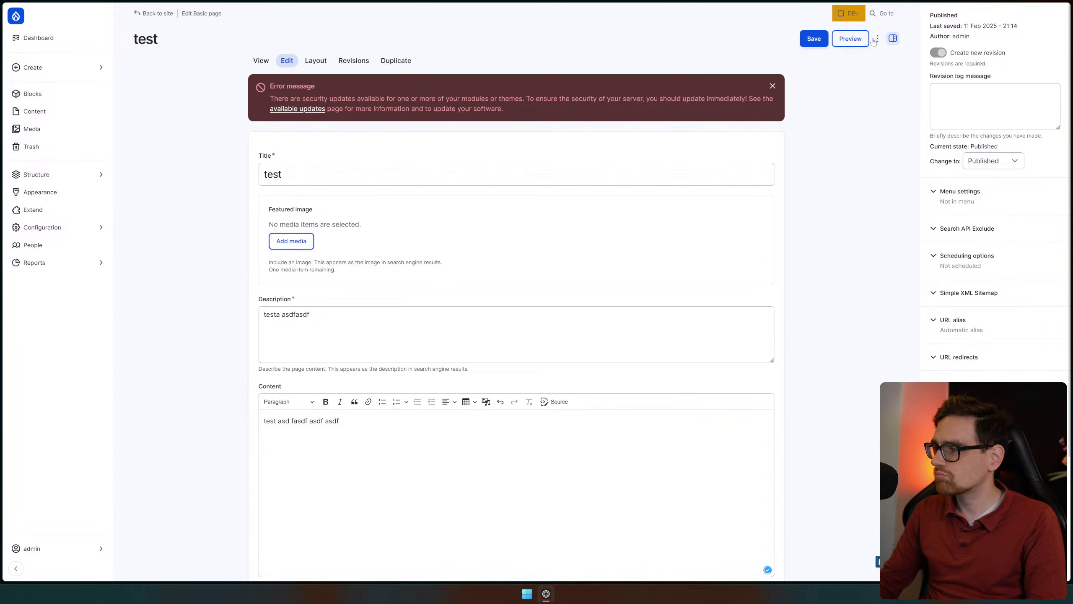
Enter 'test' as the SEO focus keyword and run the SEO preview analysis
scroll(866, 165, "down", 3)
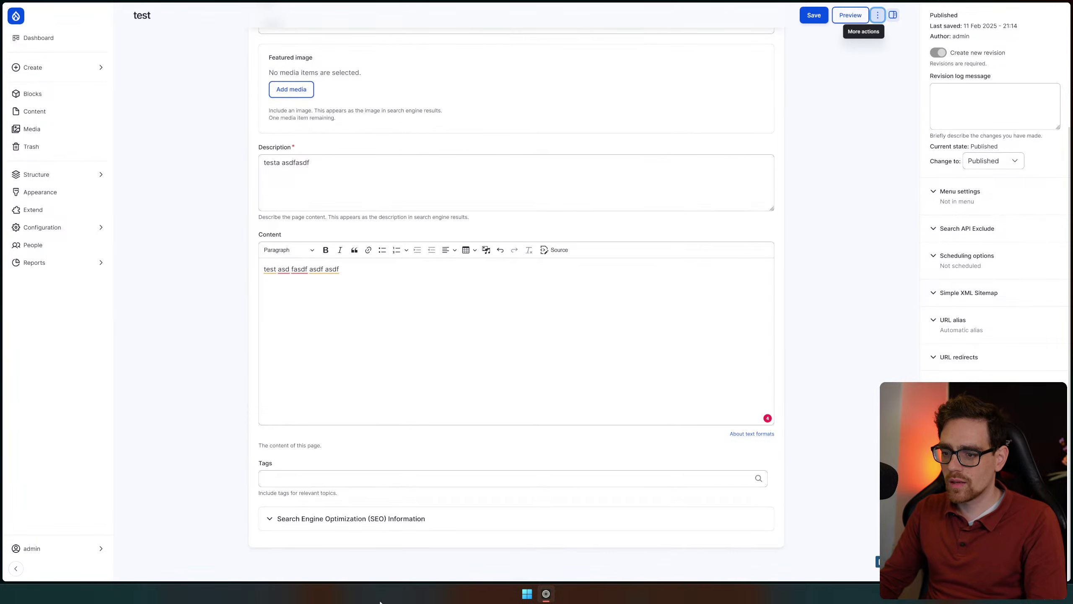
left_click(424, 517)
scroll(424, 515, "down", 5)
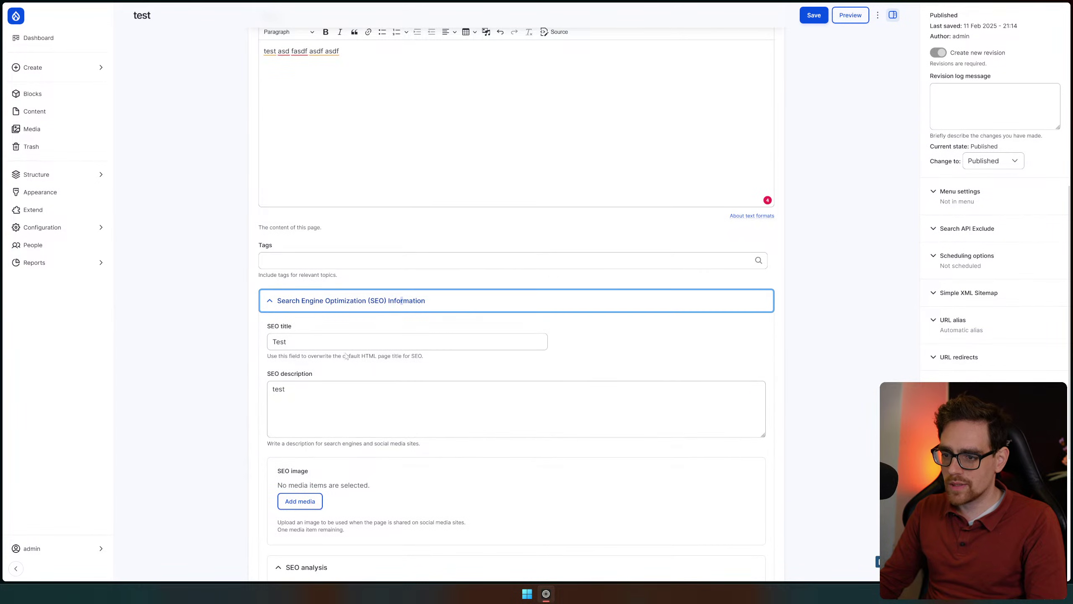
scroll(284, 413, "down", 4)
left_click(296, 447)
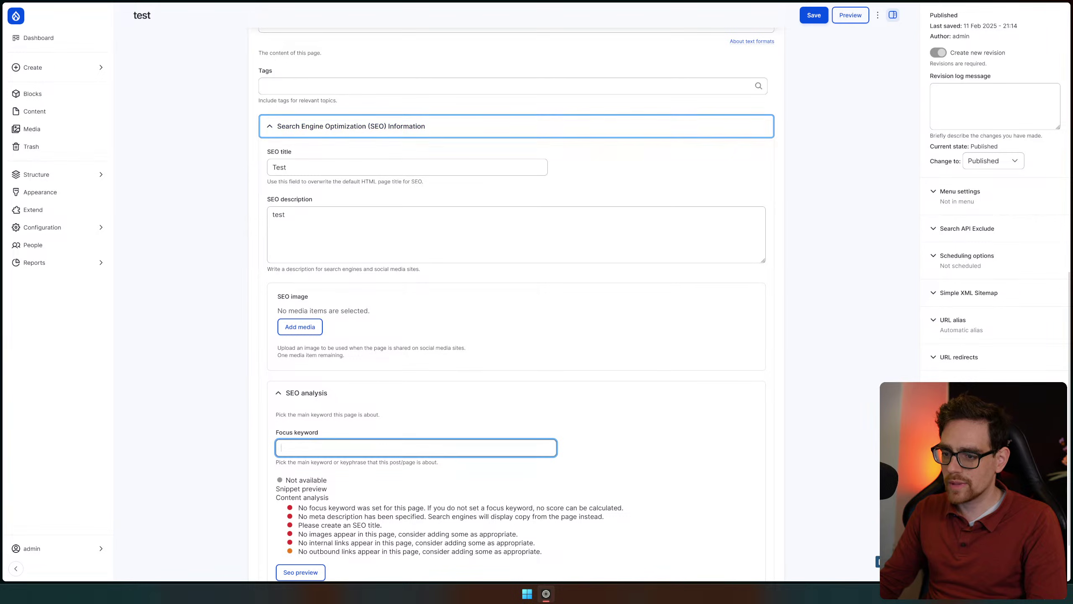
type("test")
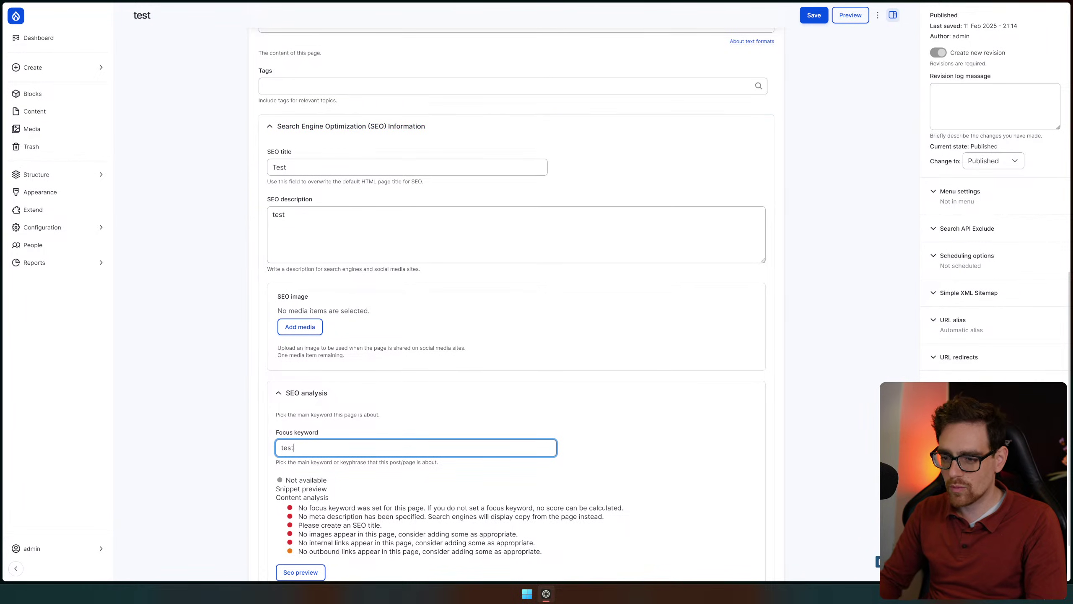
key("Tab")
key("Return")
scroll(222, 441, "down", 2)
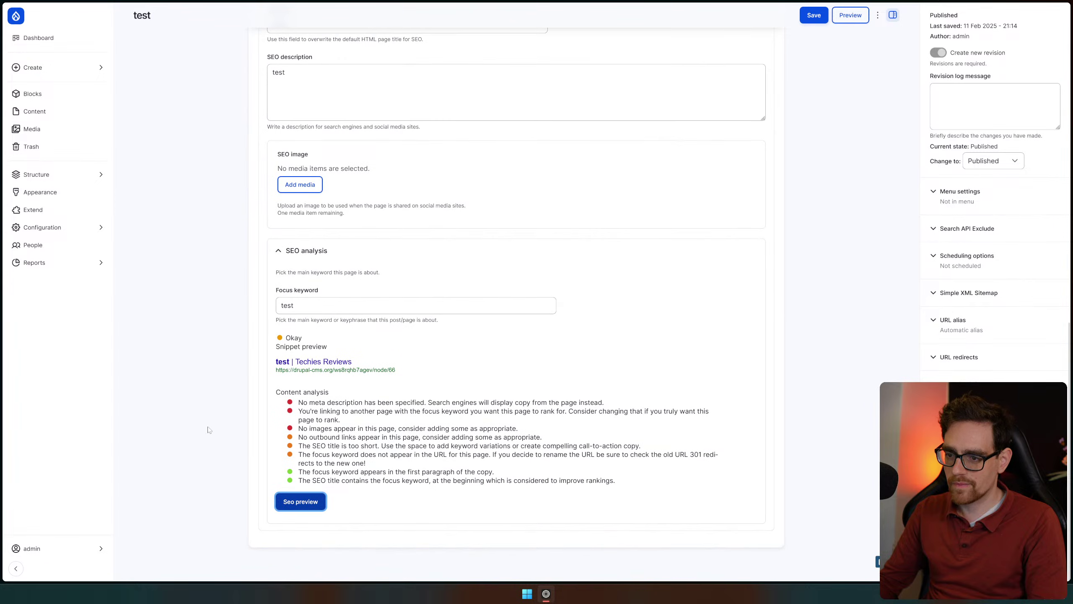
left_click_drag(307, 481, 488, 508)
left_click(488, 508)
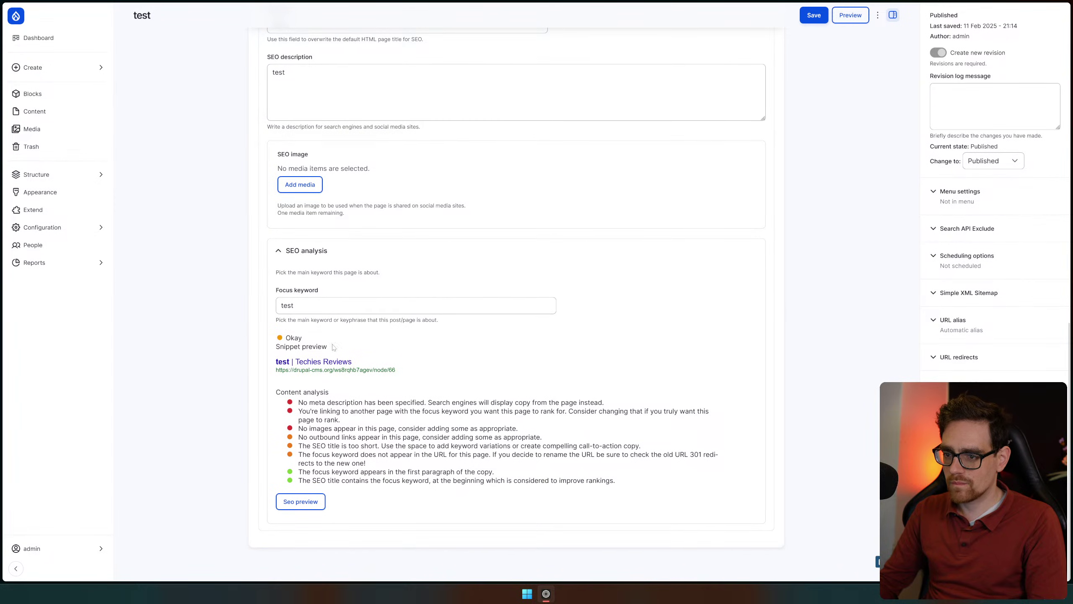
scroll(516, 296, "up", 10)
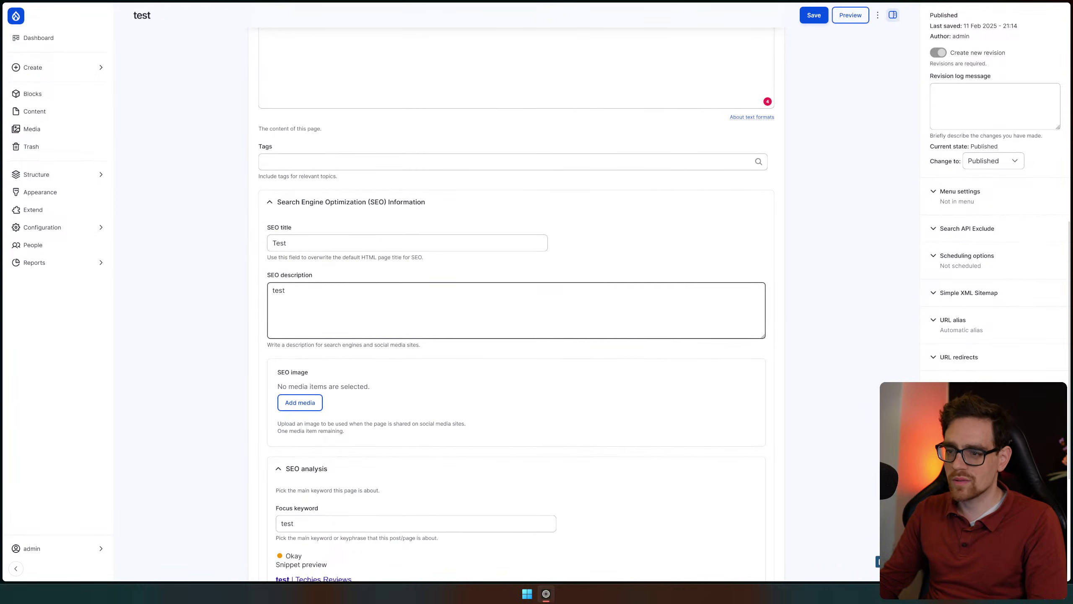
Expand menu settings and toggle the Search API Exclude, scheduling, XML Sitemap and URL alias sections
left_click(989, 195)
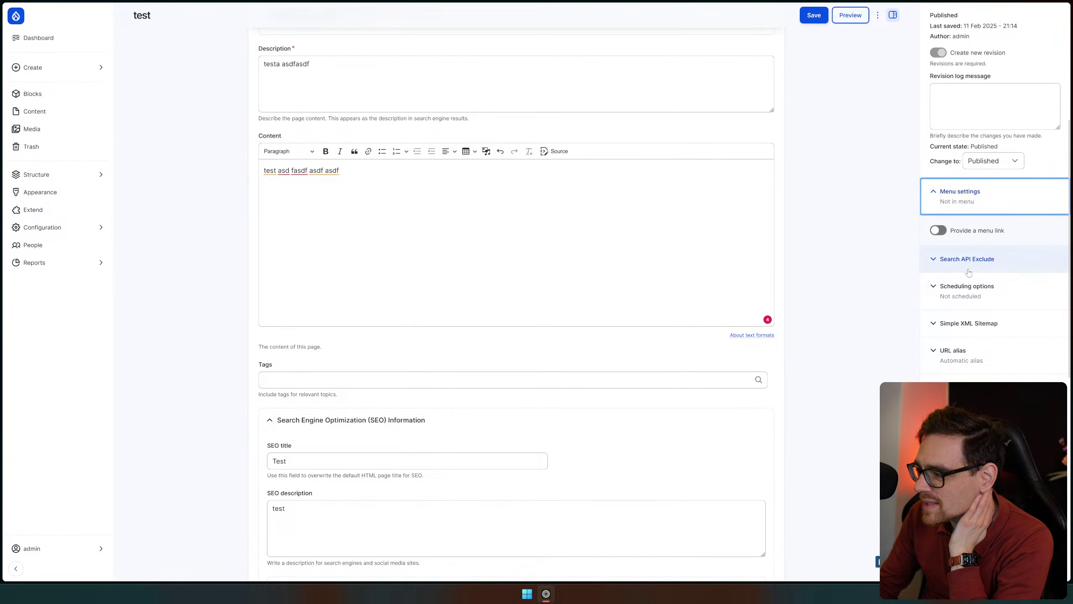
left_click(1021, 265)
left_click(1021, 266)
left_click(1006, 295)
left_click(1010, 299)
left_click(1008, 328)
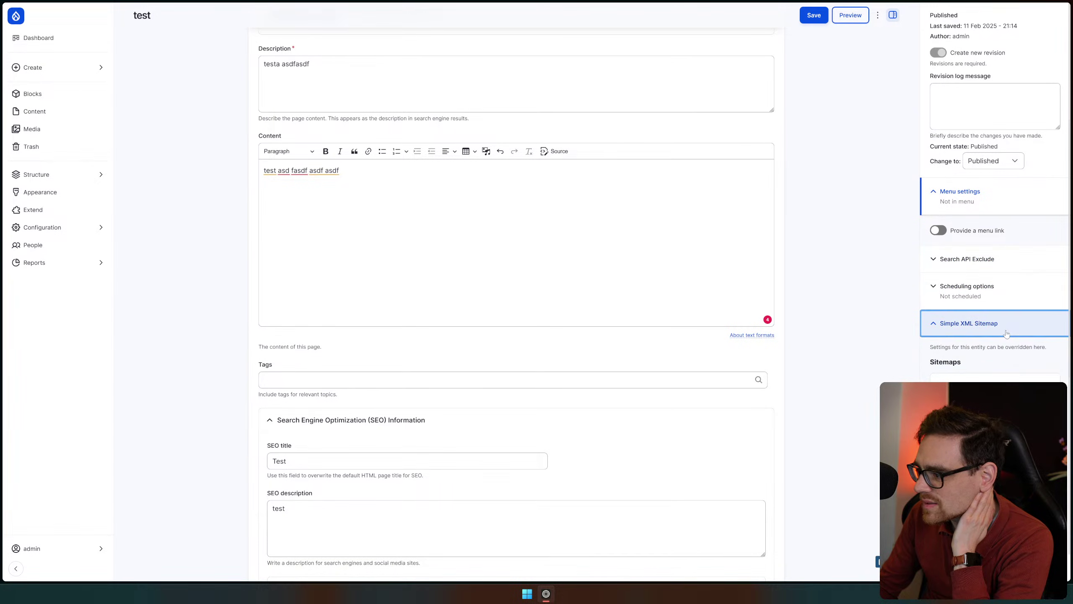
left_click(1016, 353)
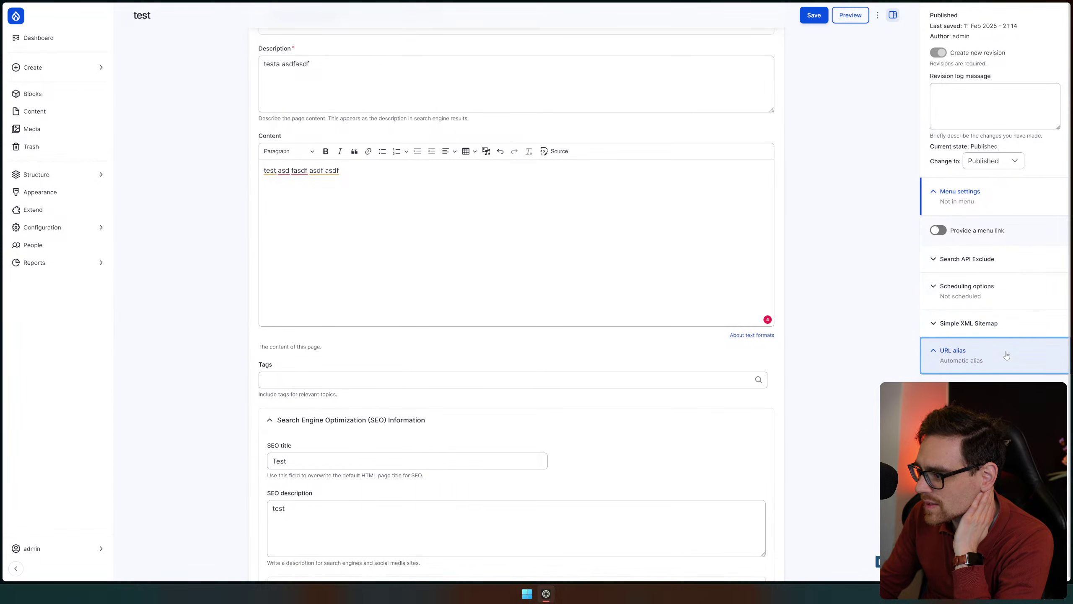
left_click(1007, 355)
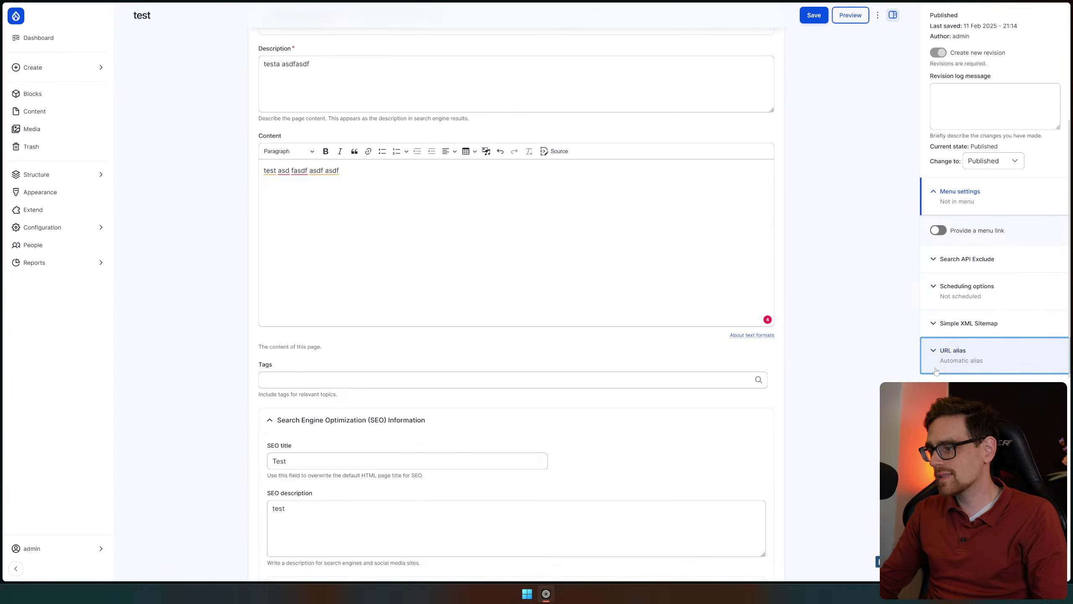
left_click(978, 360)
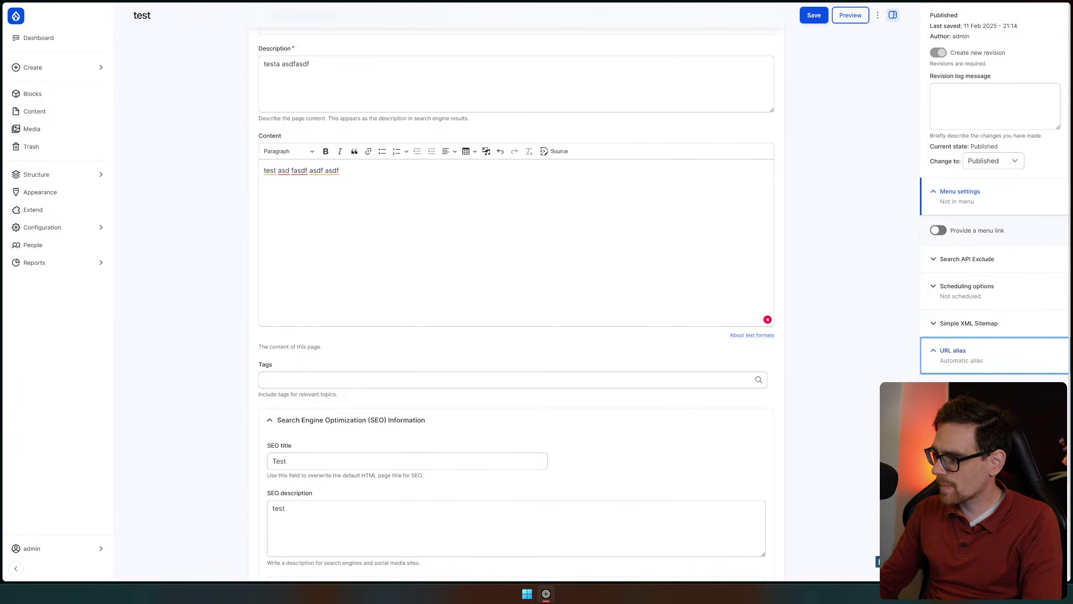
left_click(1047, 362)
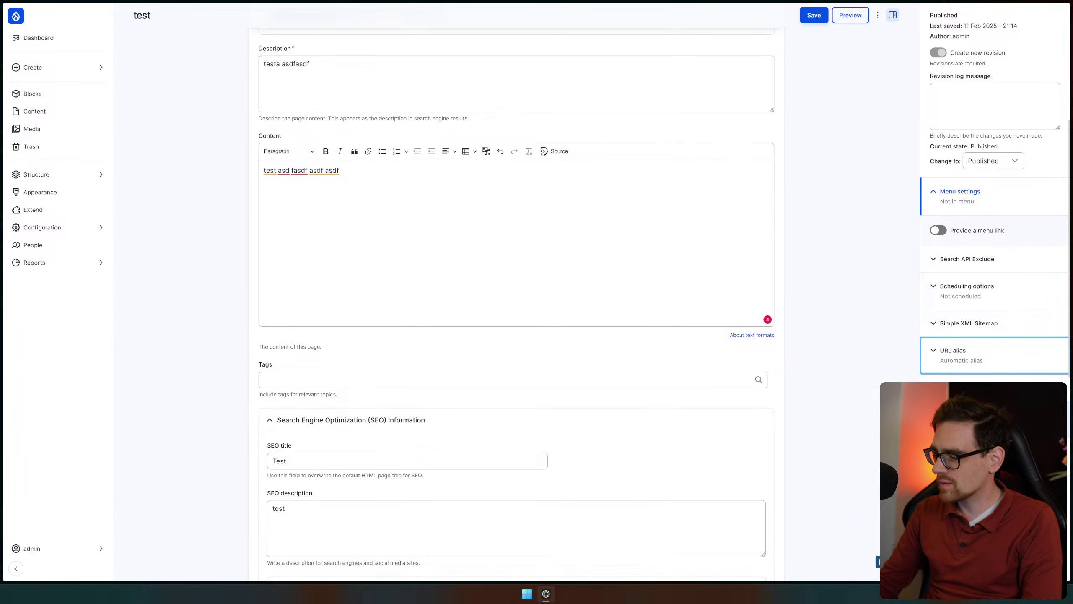
scroll(848, 90, "up", 5)
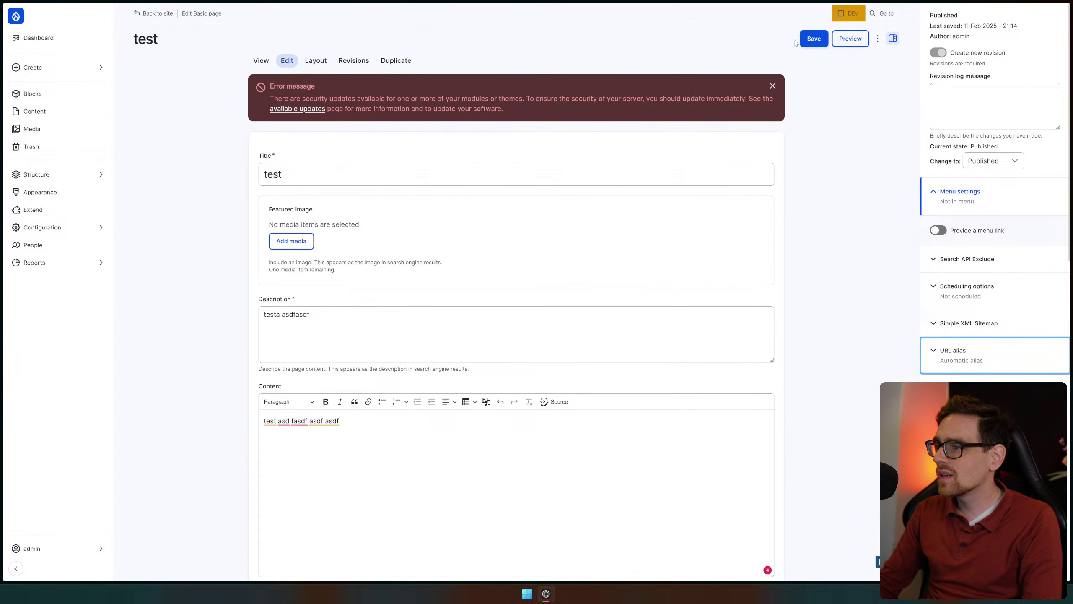
Save the test page changes and open the full list of workspaces from the DEv tray
left_click(808, 39)
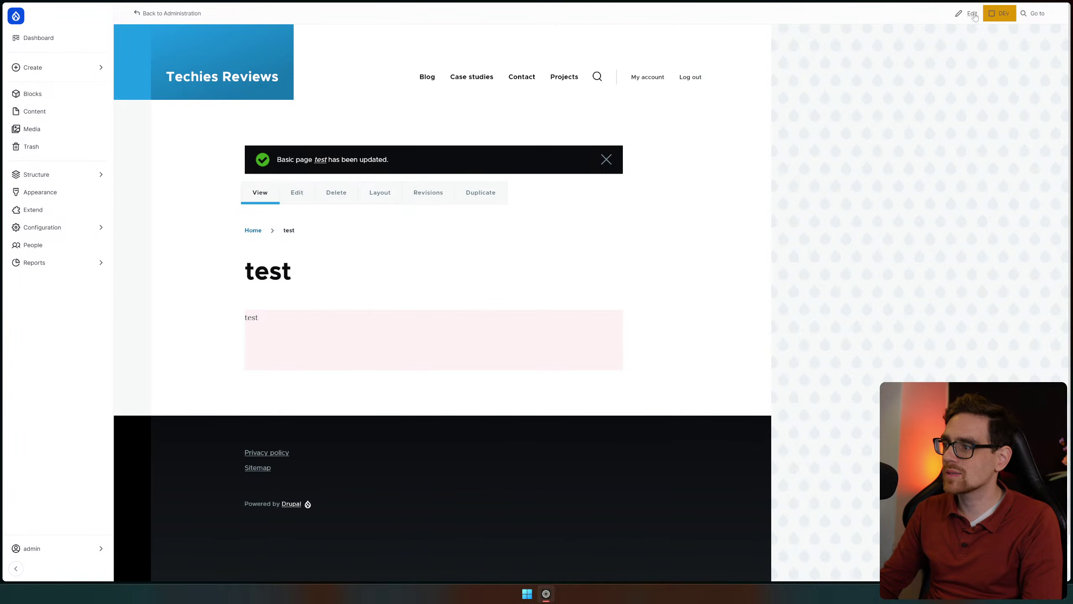
left_click(973, 14)
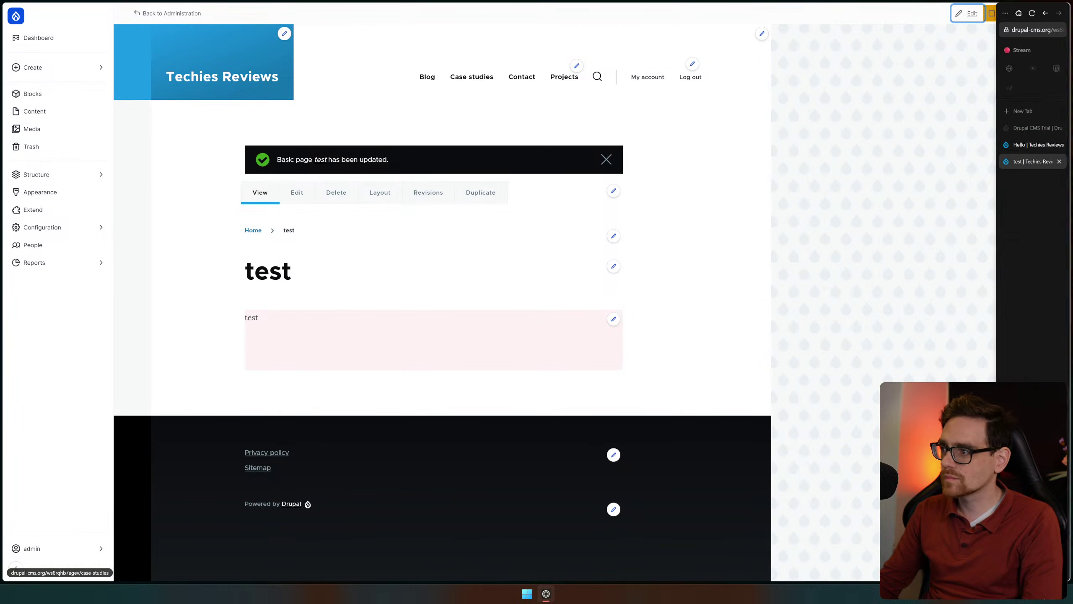
left_click(994, 15)
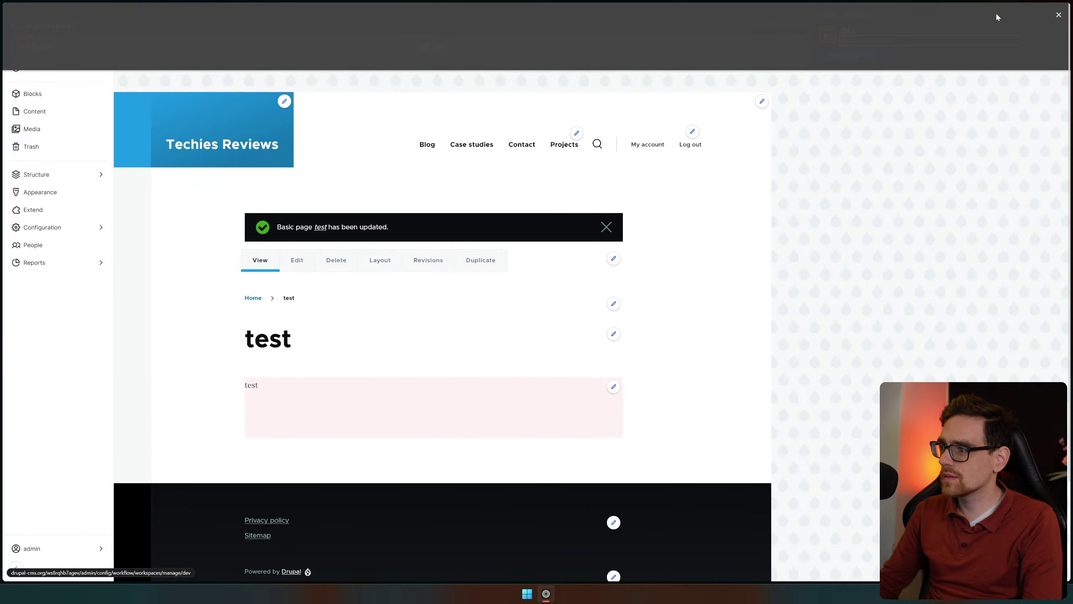
left_click(779, 26)
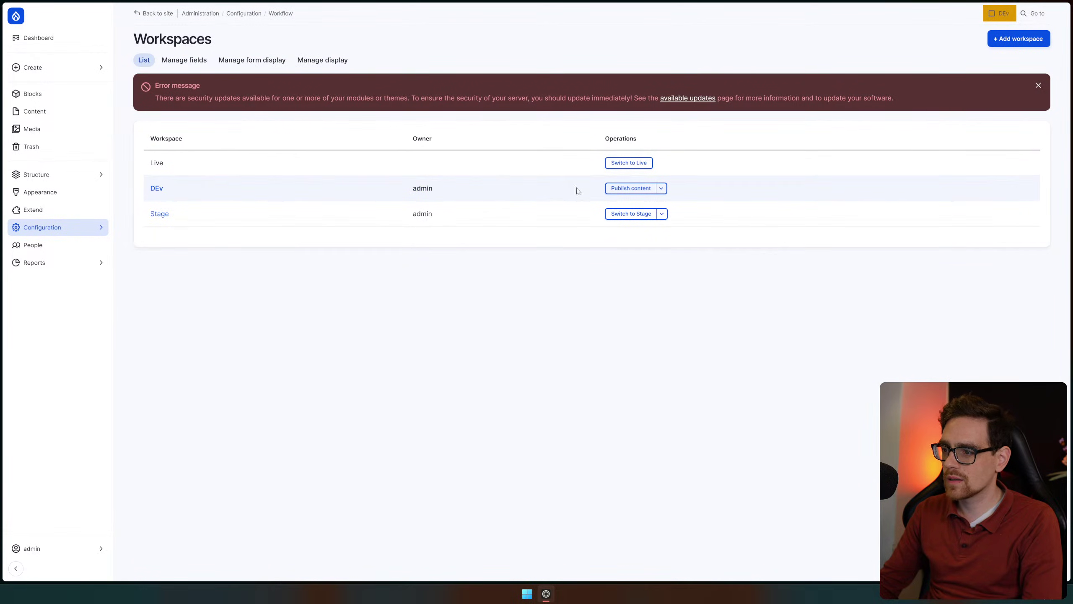
Attempt publishing DEv's 2 items to Live again, then go to the Content overview
left_click(622, 188)
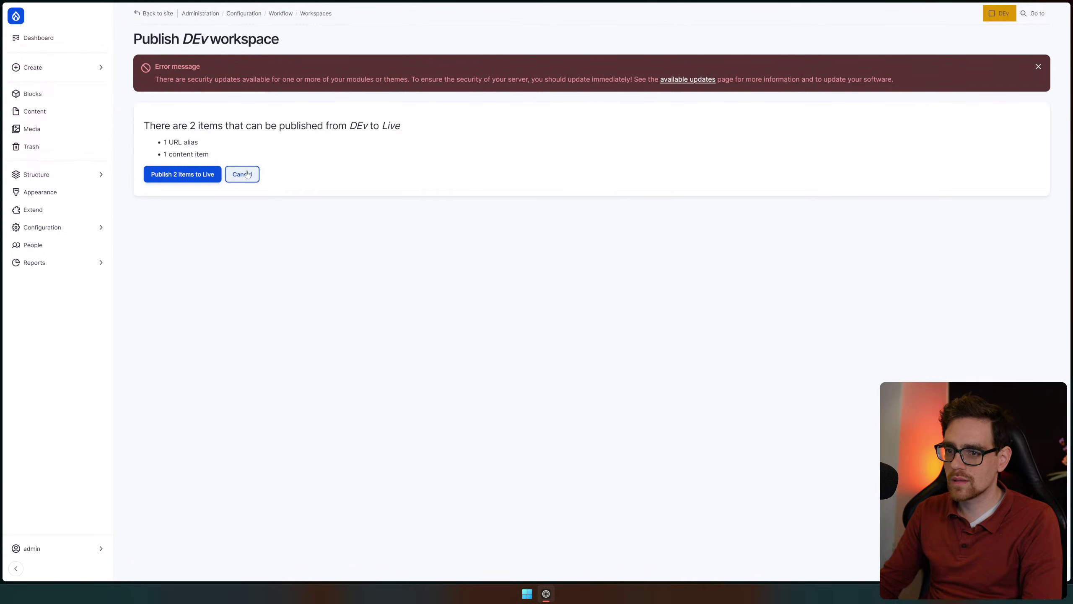
left_click(173, 179)
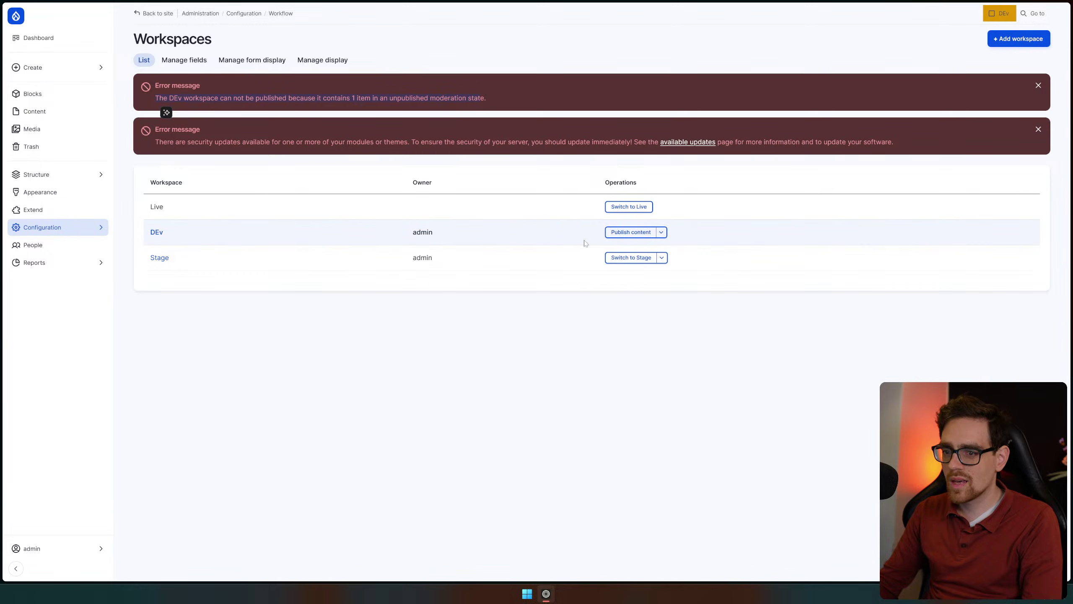
left_click(54, 70)
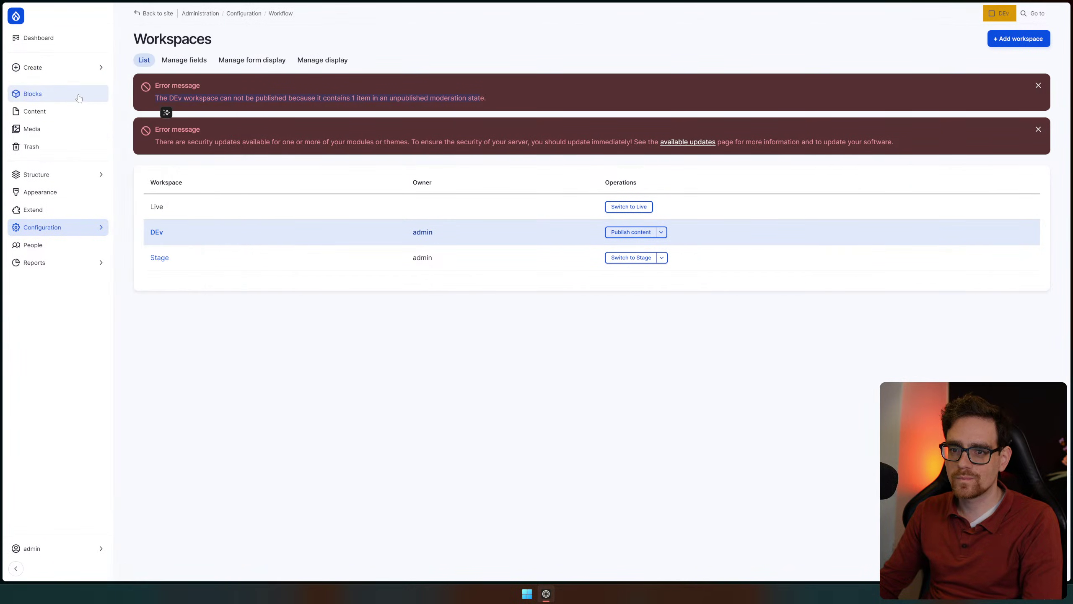
left_click(83, 111)
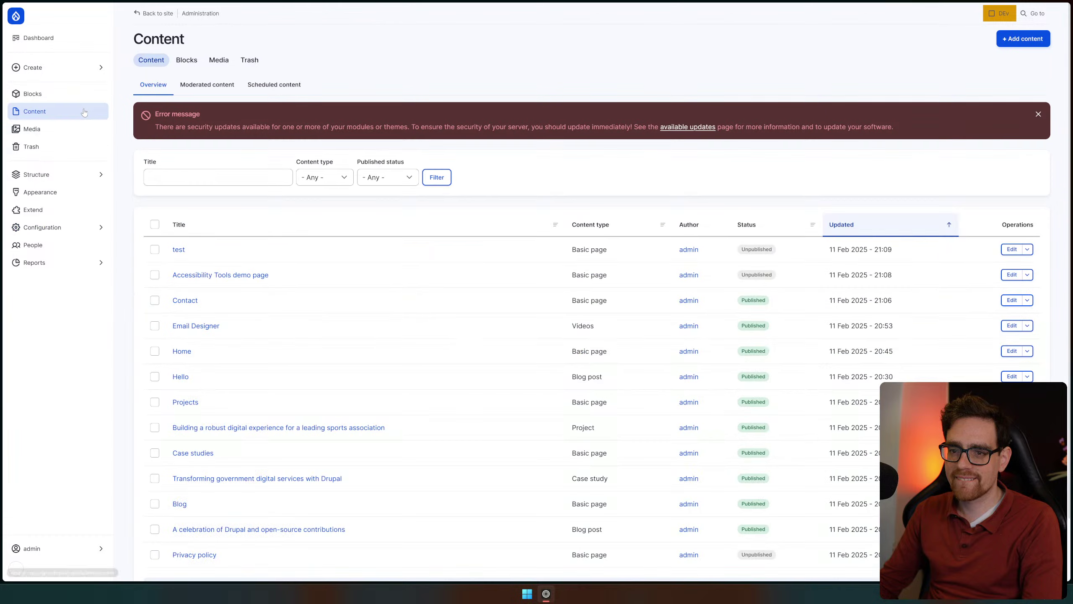
Open the test page's edit form, check its current moderation state, then return to Content
left_click(183, 252)
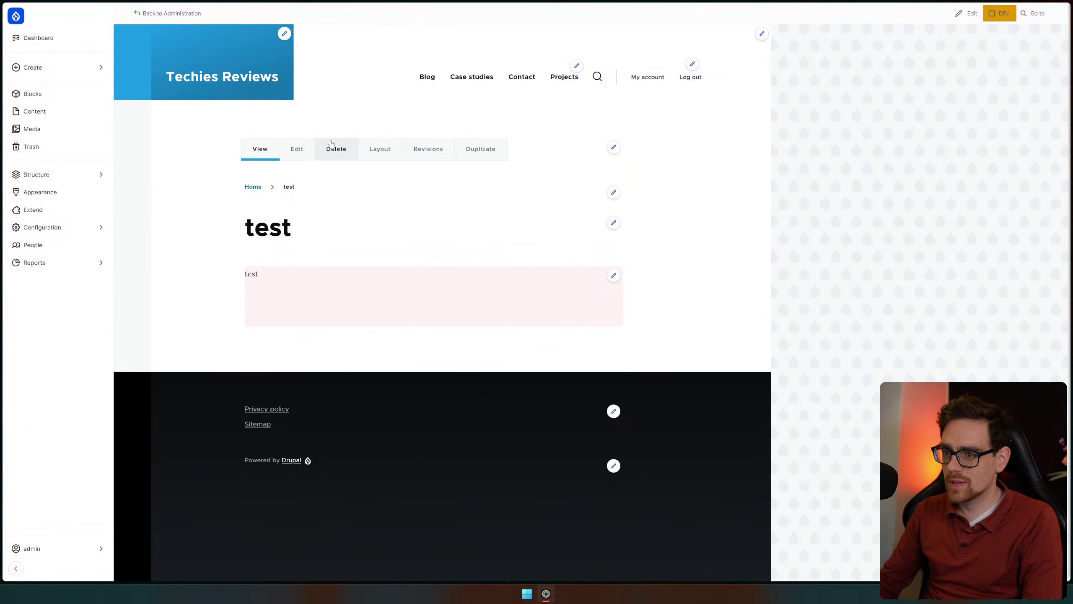
left_click(298, 154)
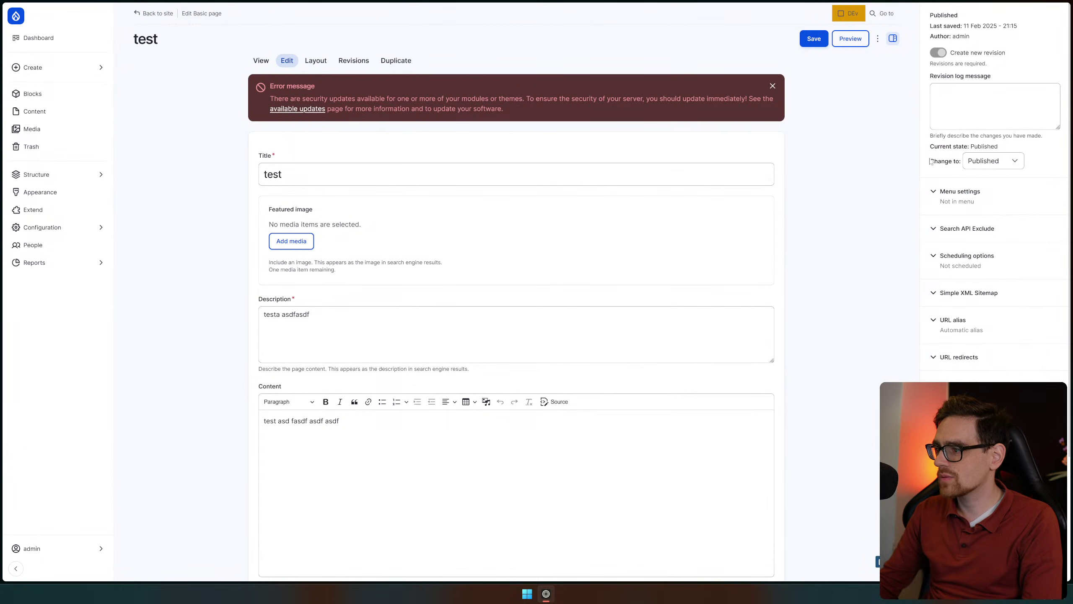
left_click_drag(947, 148, 1022, 145)
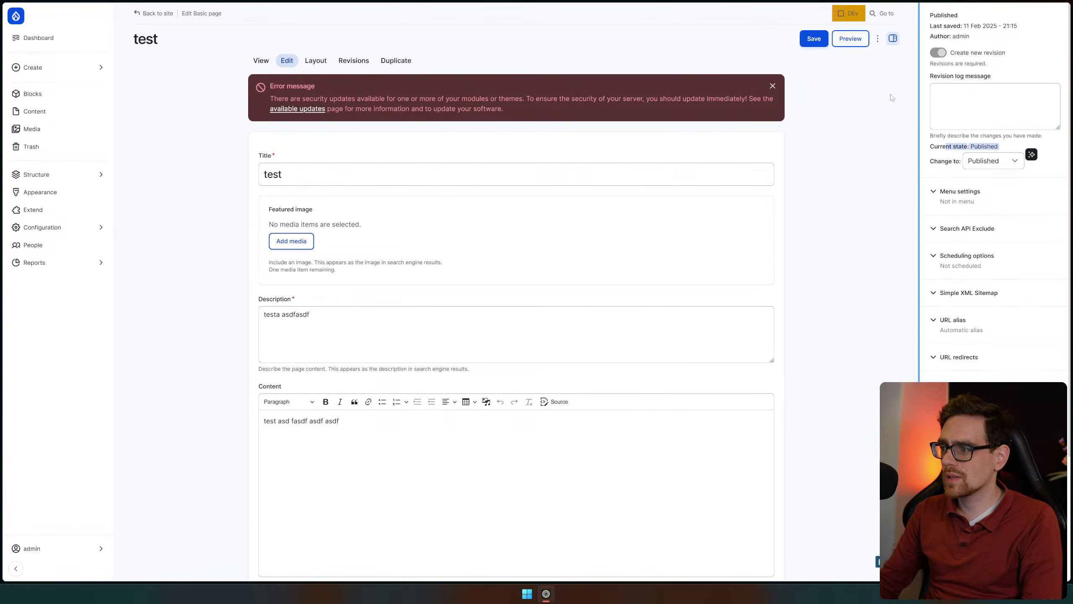
left_click(877, 39)
left_click(873, 139)
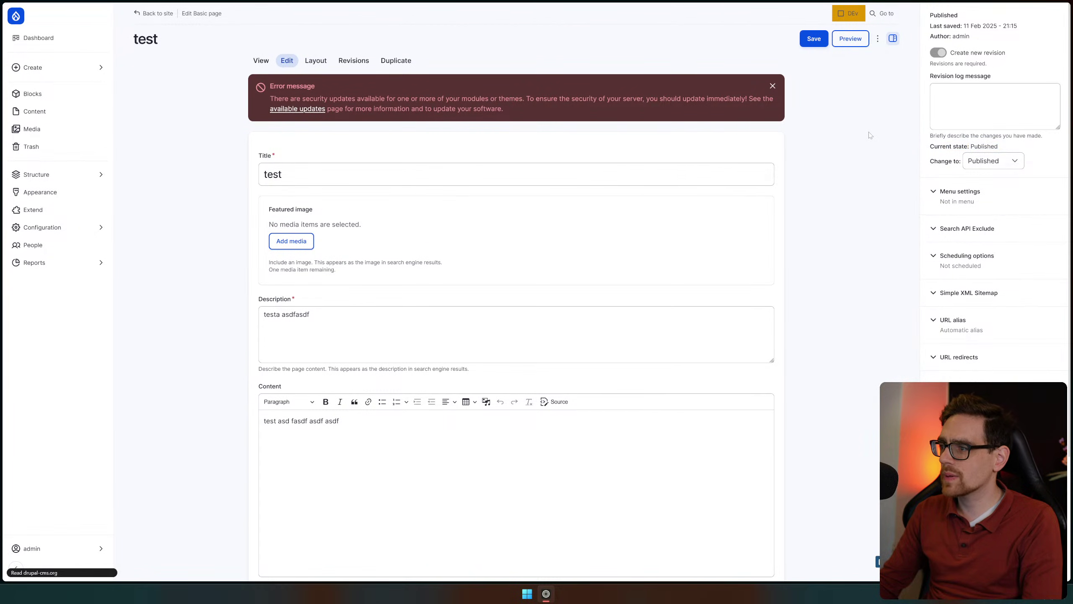
key("alt+Left")
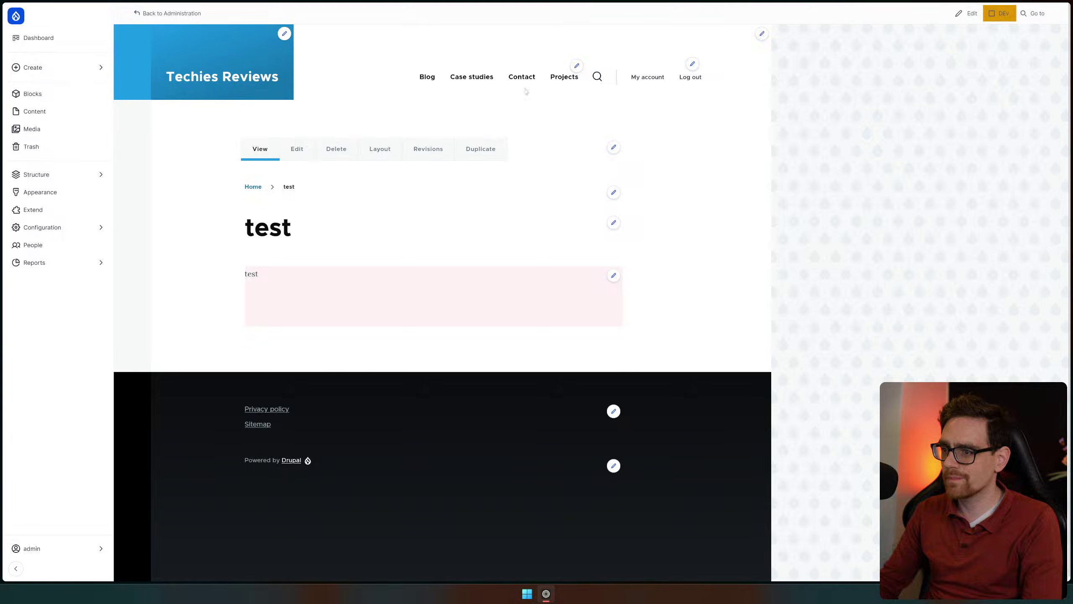
left_click(61, 113)
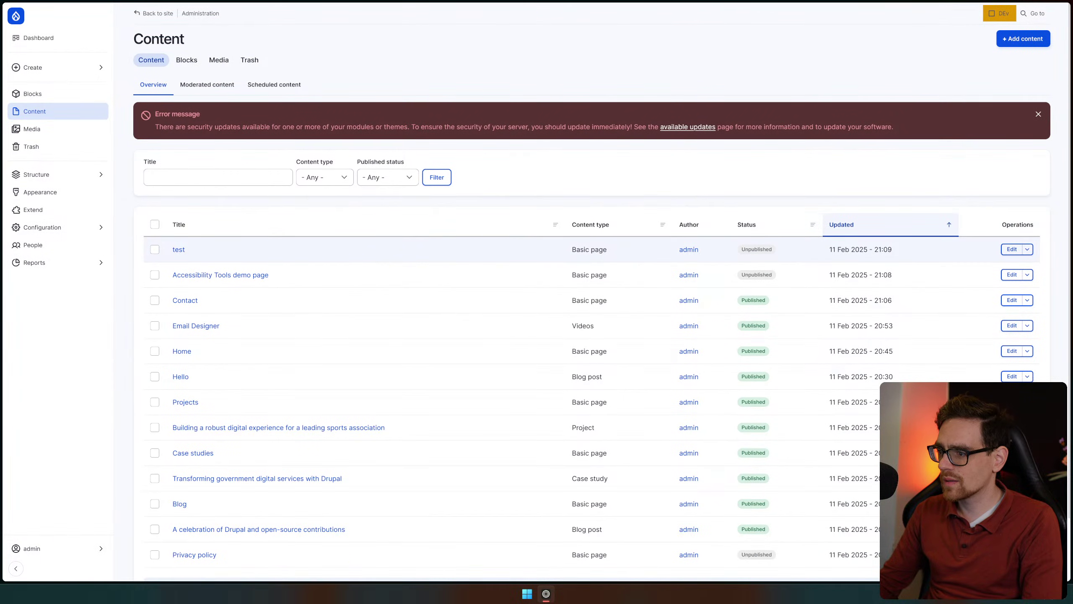
Open Content in a new tab, turn off edit mode, and reopen the test page's edit form
mouse_move(1035, 15)
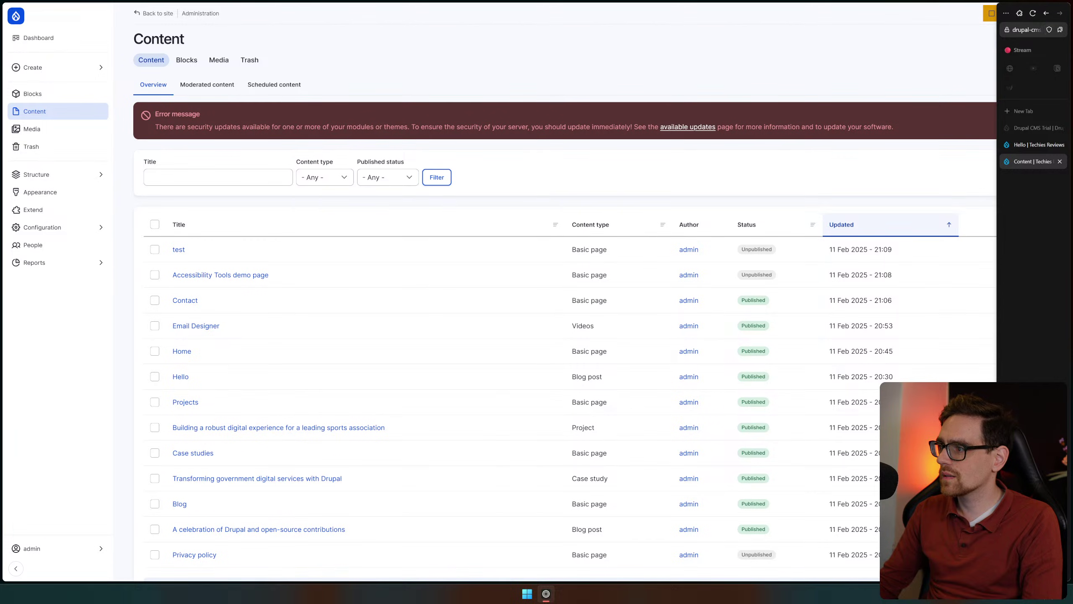
middle_click(1034, 15)
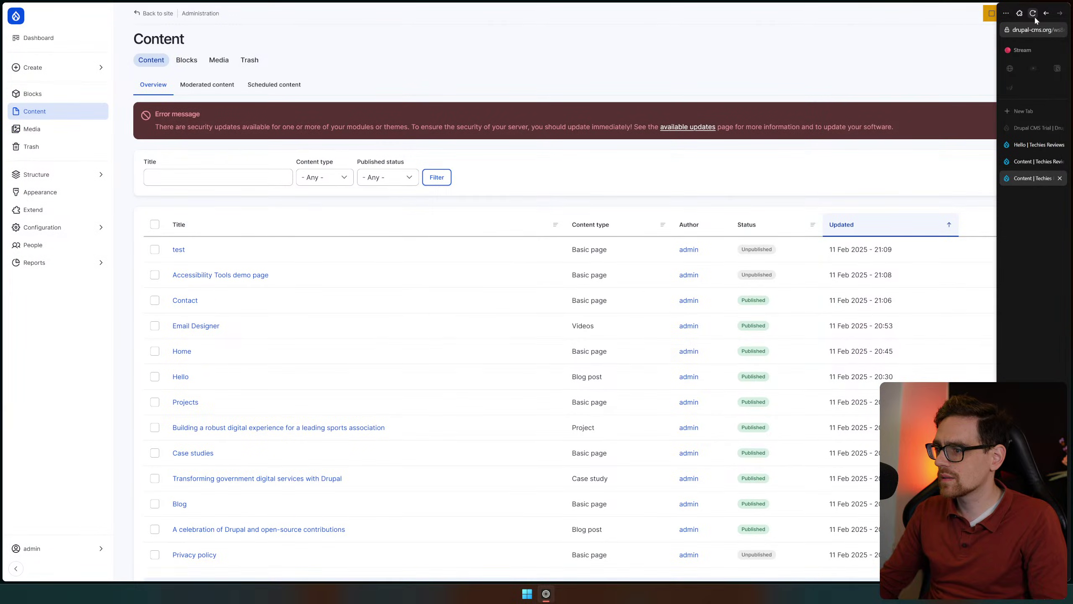
left_click(175, 253)
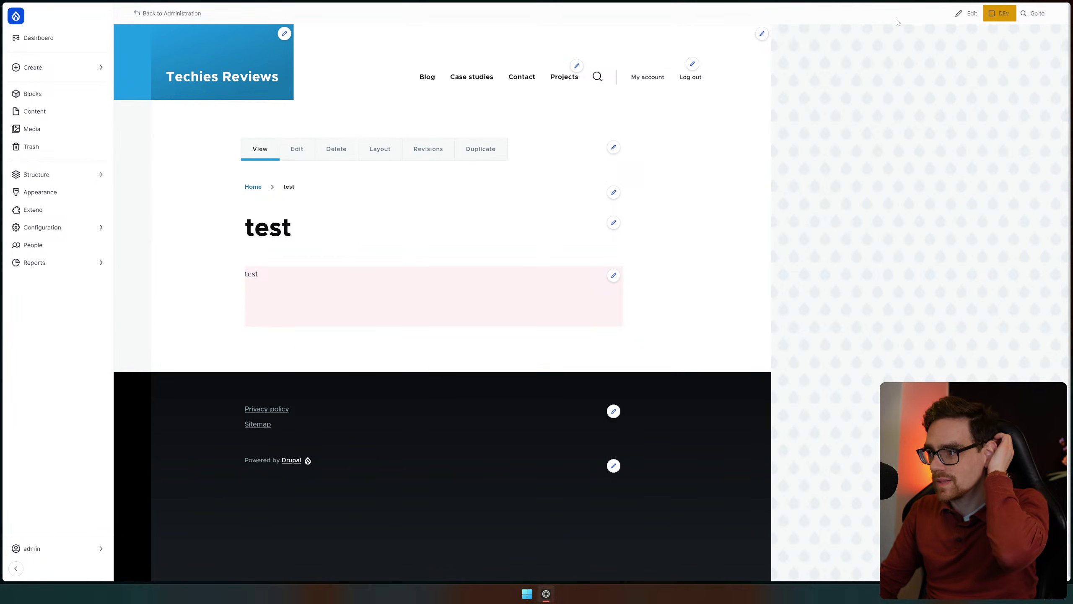
left_click(972, 13)
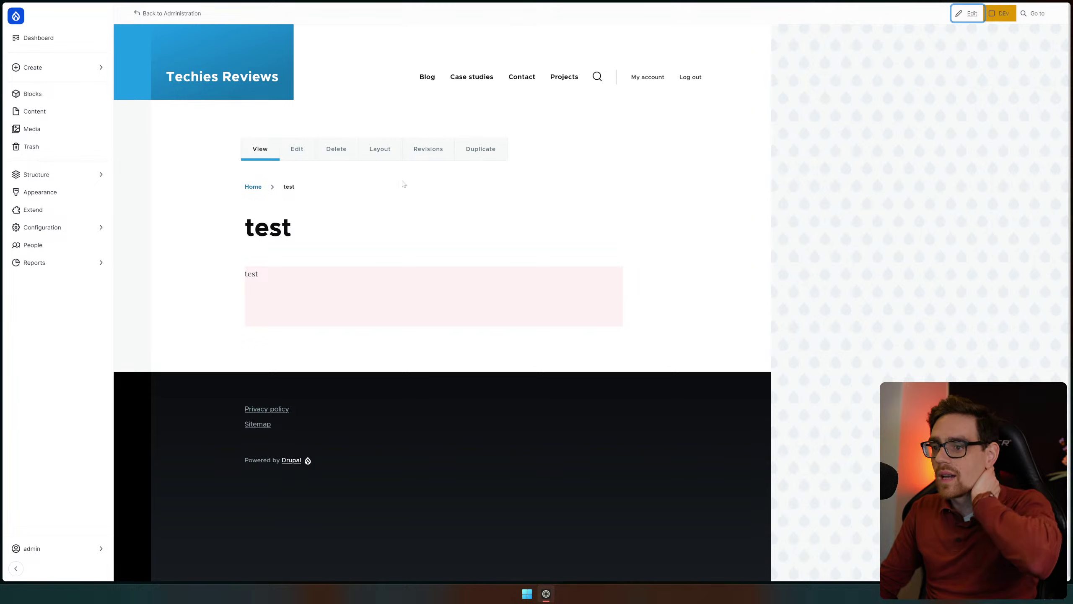
left_click(301, 152)
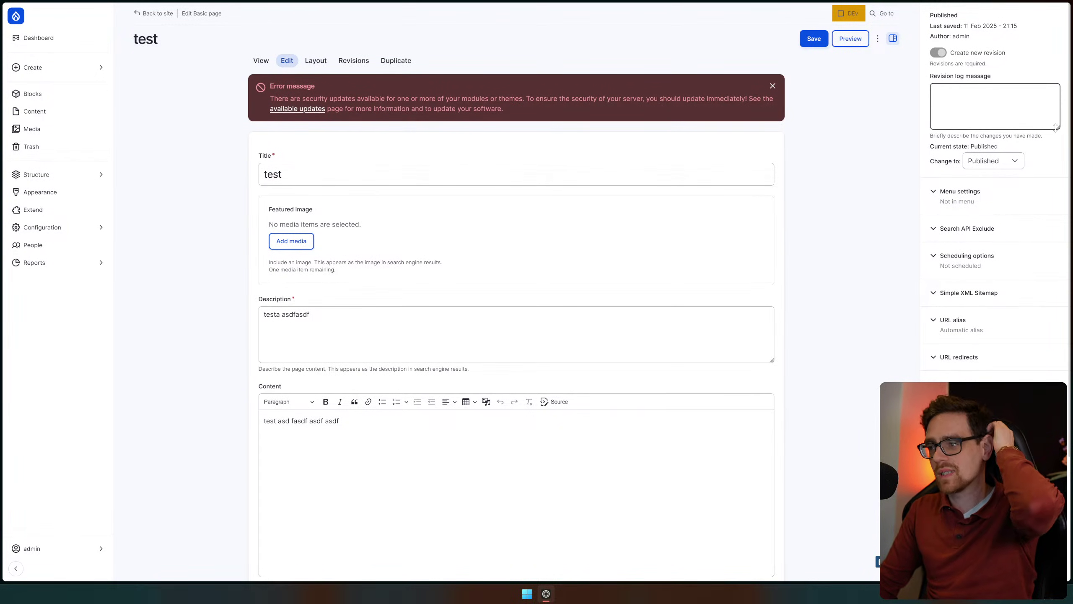
left_click(79, 208)
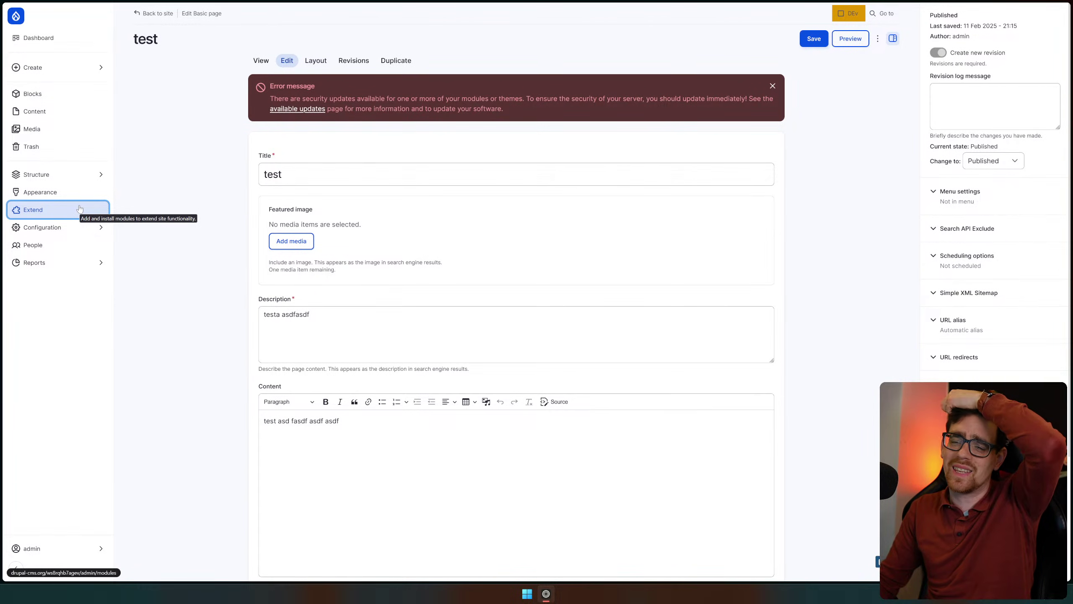
Open Configuration > AI > AI Default Settings and review the Chat default provider
scroll(84, 214, "down", 3)
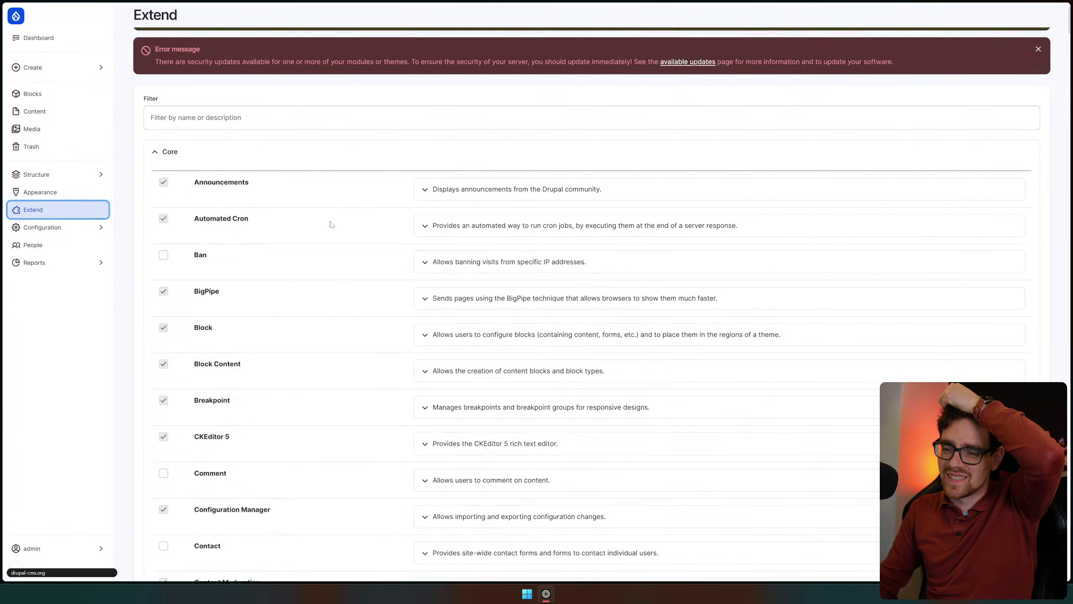
scroll(68, 221, "up", 3)
left_click(54, 229)
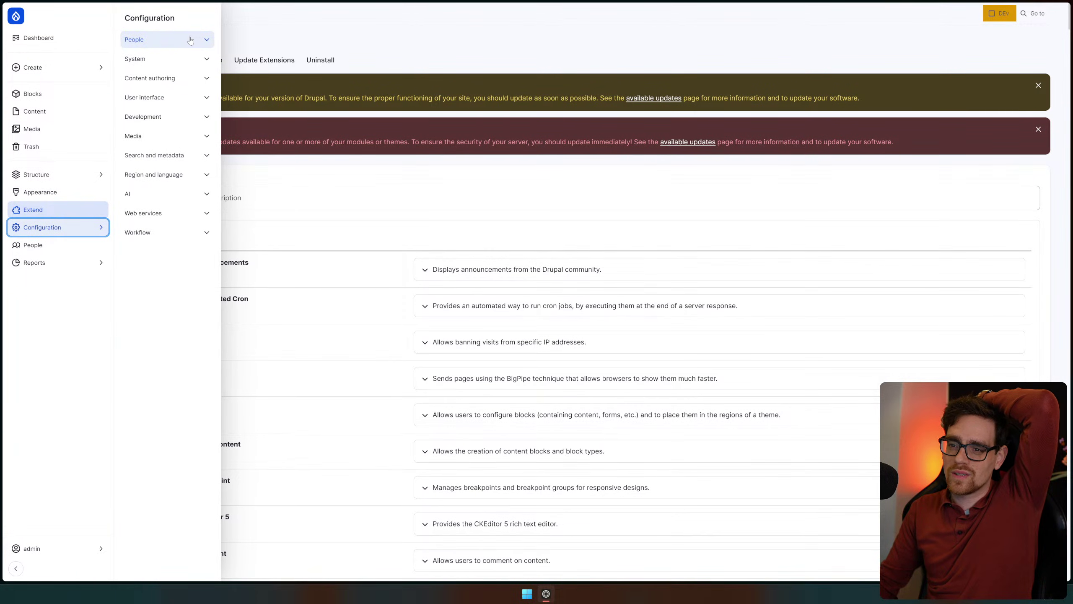
mouse_move(61, 182)
mouse_move(86, 229)
left_click(136, 197)
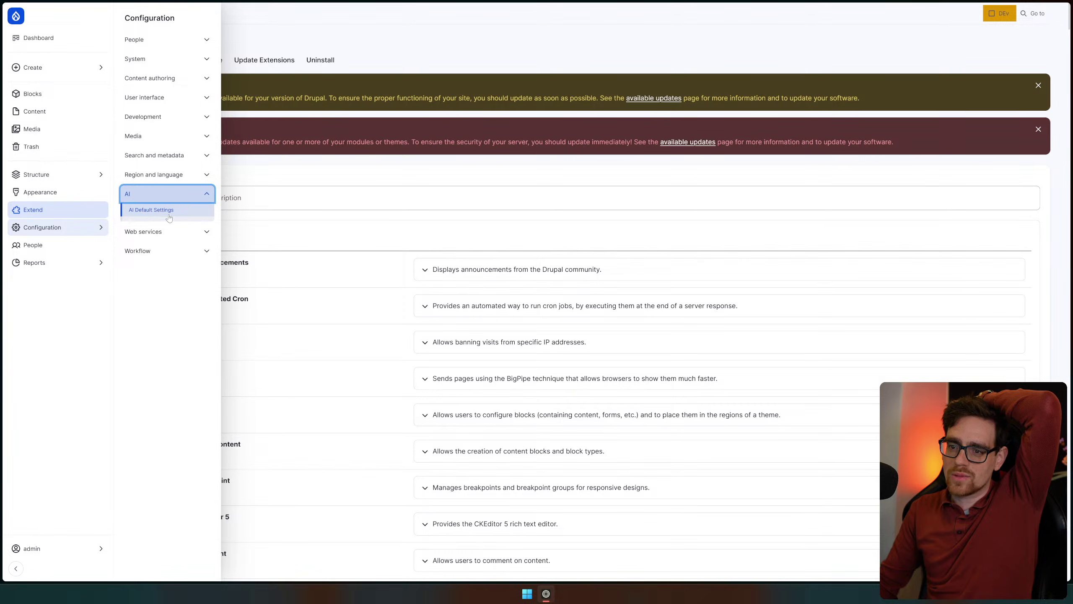
left_click(170, 218)
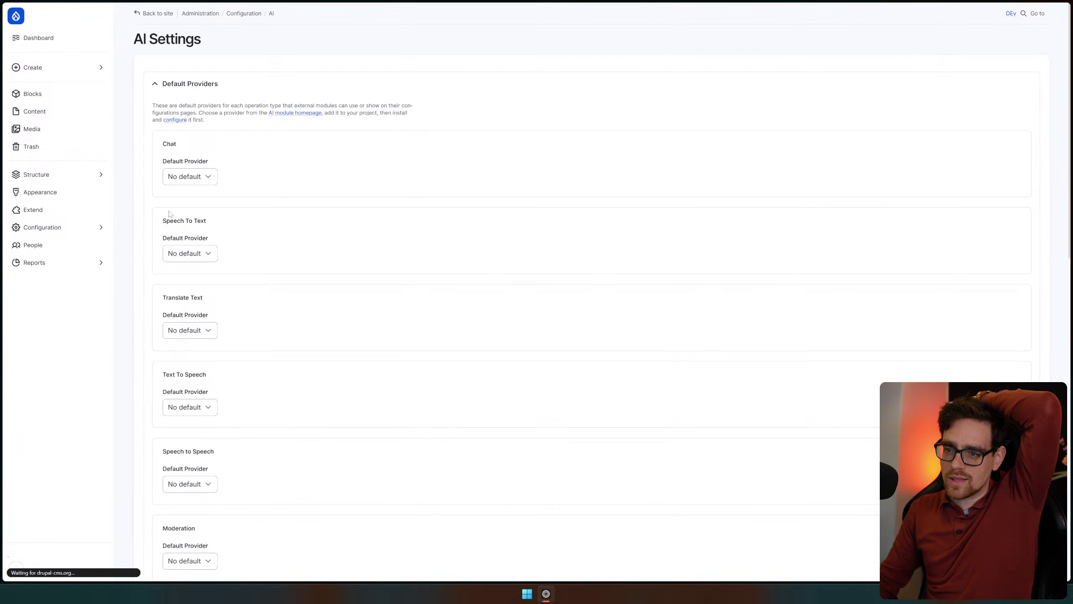
left_click(203, 225)
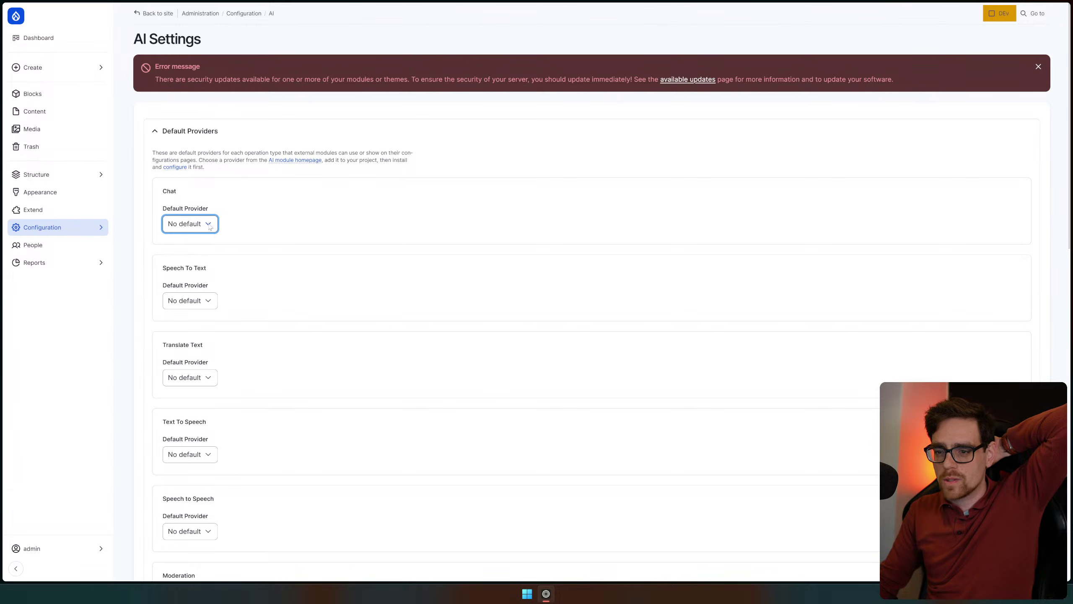
scroll(212, 223, "down", 15)
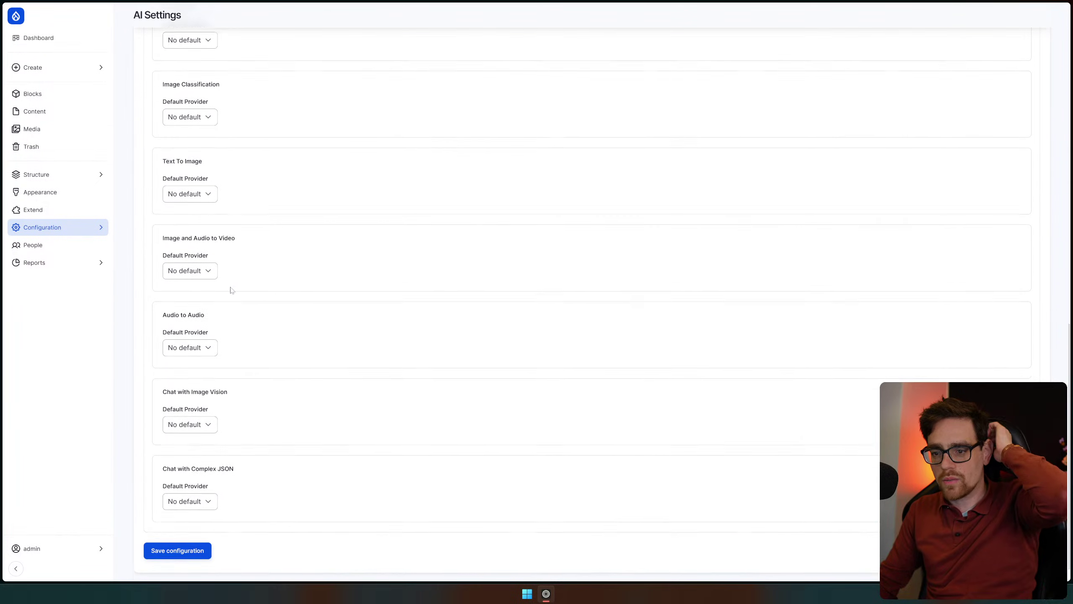
scroll(330, 314, "down", 2)
scroll(426, 383, "up", 20)
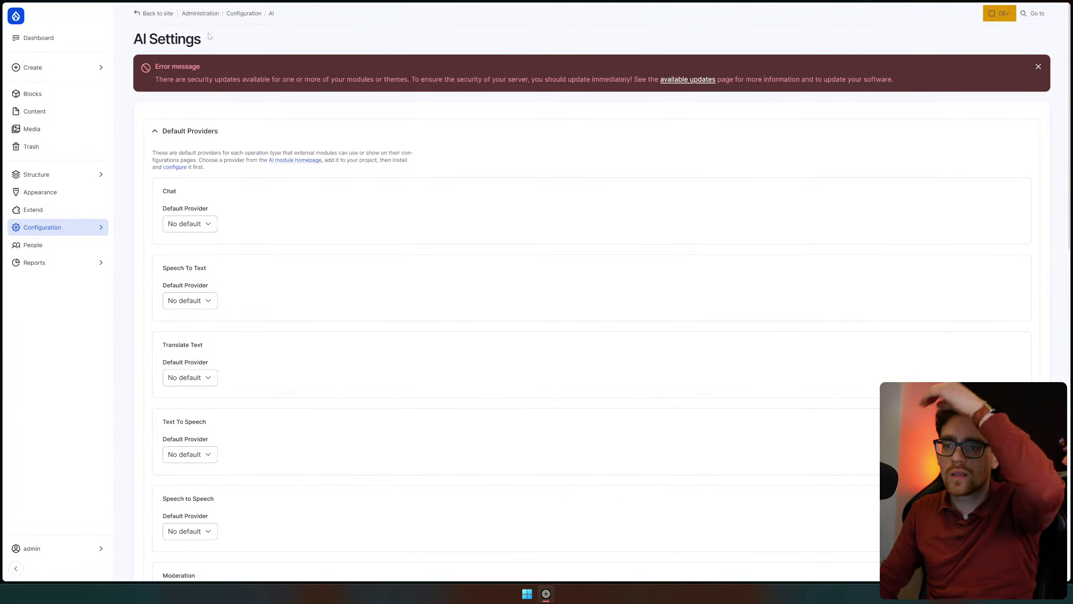
Toggle the AI and Default Providers sections, then visit the AI module's drupal.org page and return
left_click(88, 226)
left_click(87, 226)
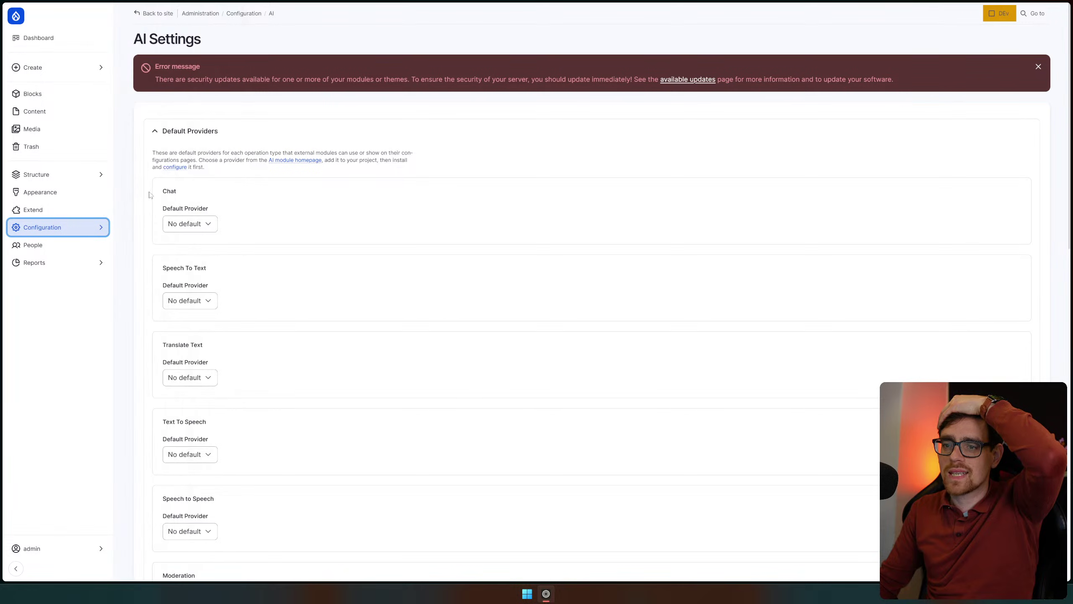
left_click(99, 230)
left_click(210, 194)
left_click(211, 192)
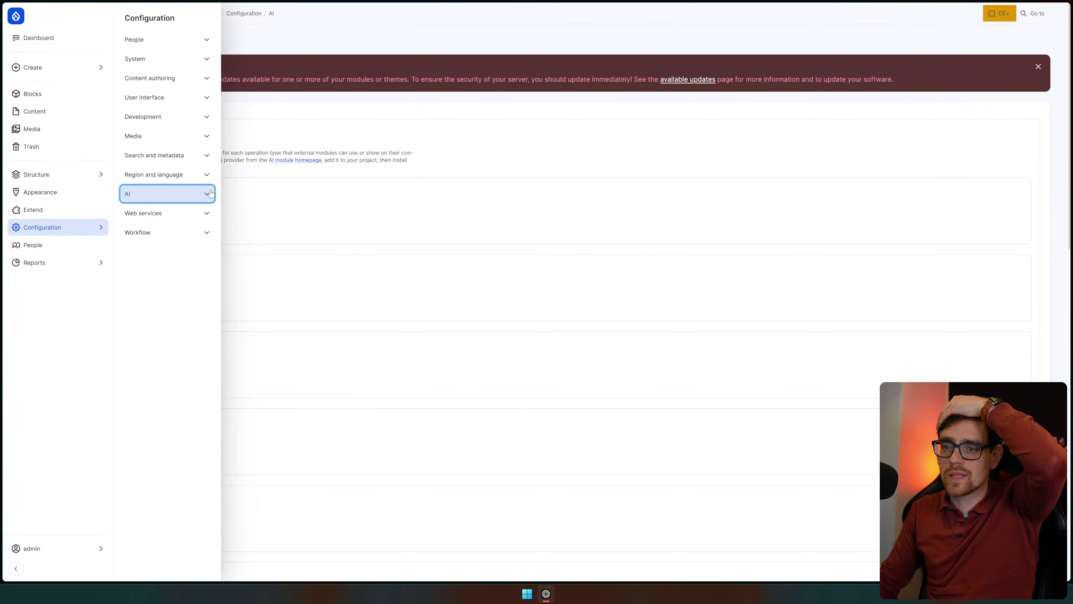
left_click(342, 127)
left_click(342, 126)
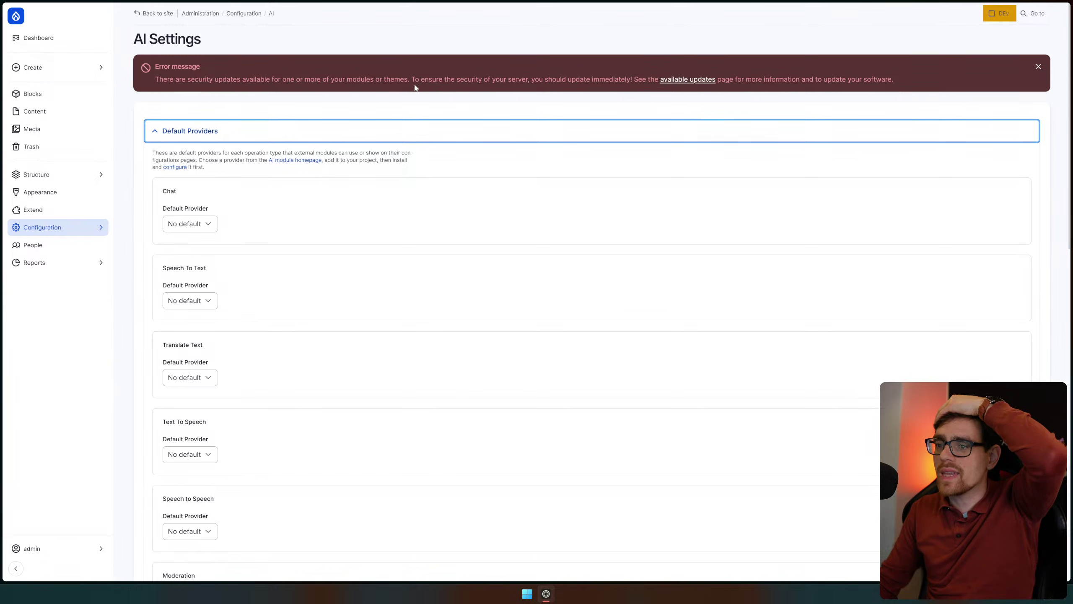
left_click(295, 161)
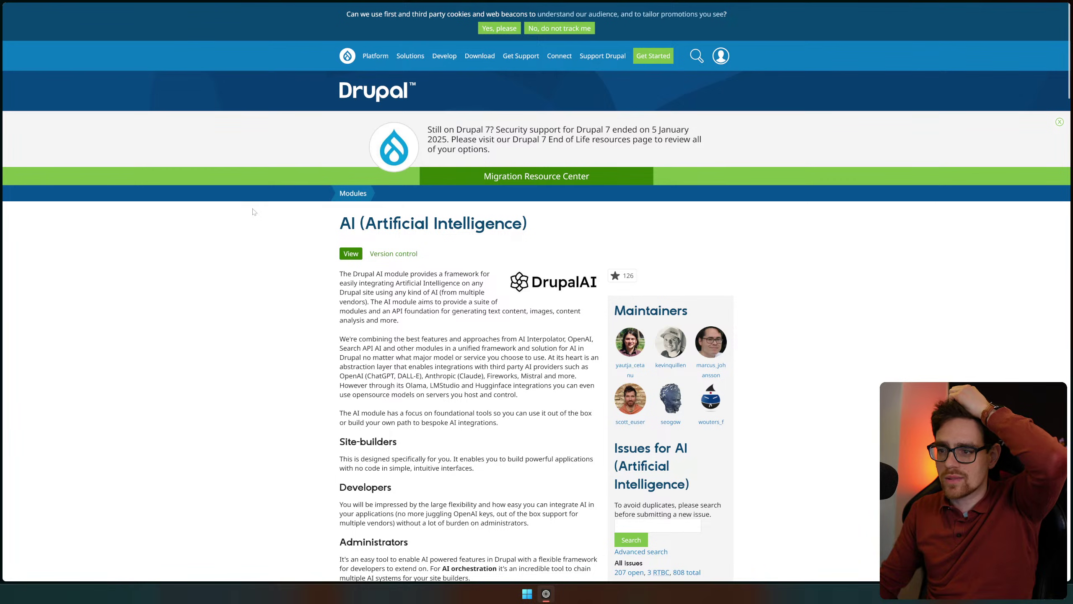
key("alt+Left")
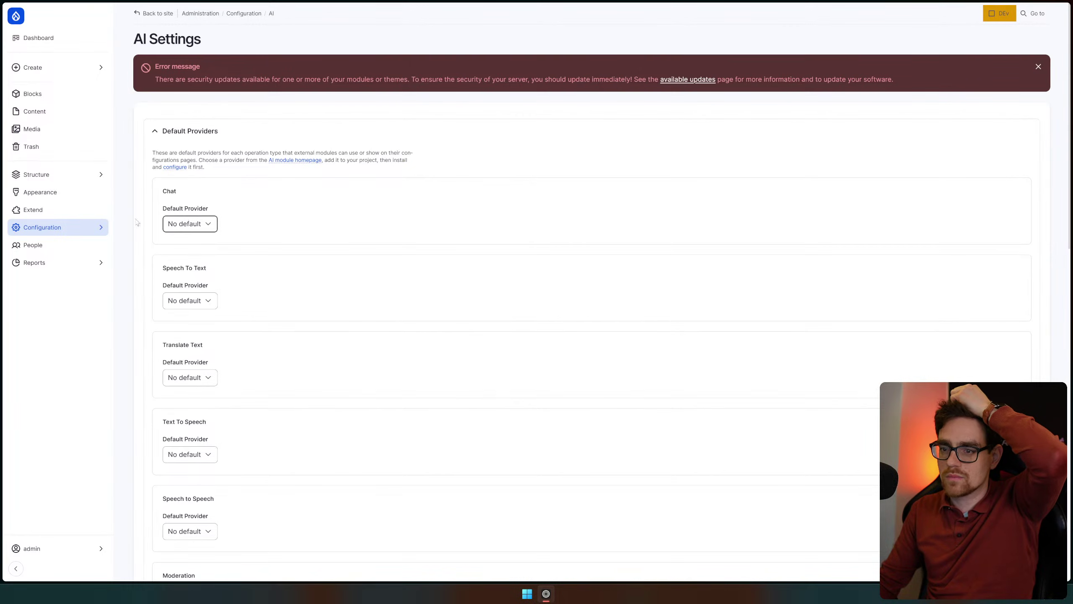
Open the Google Tag settings under Configuration > Web services and review the Tag ID field
left_click(68, 228)
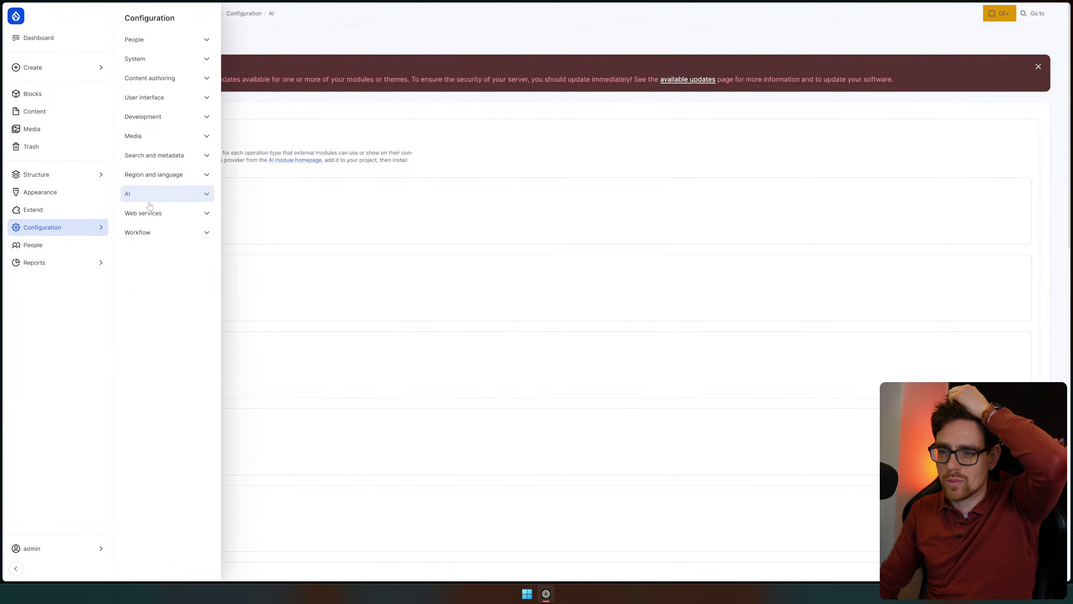
left_click(198, 214)
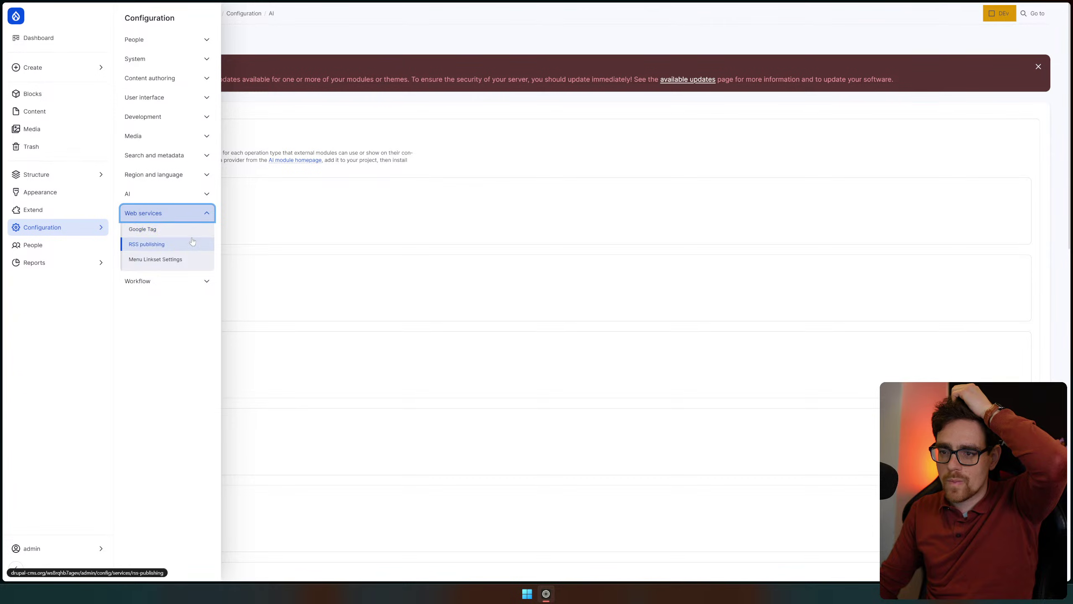
left_click(192, 230)
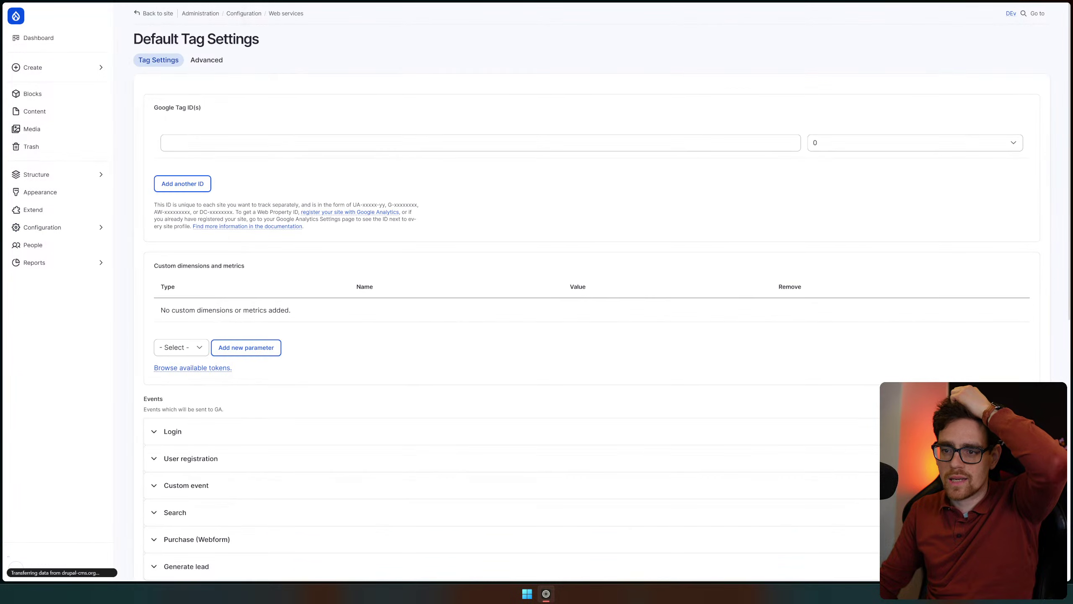
left_click(214, 164)
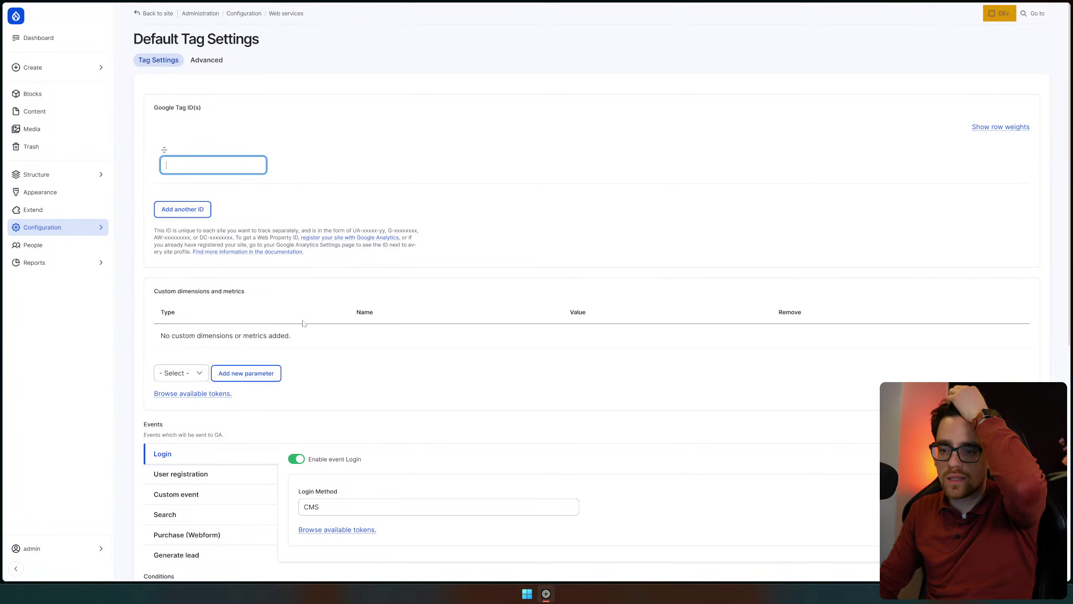
scroll(338, 296, "down", 3)
scroll(175, 260, "down", 1)
scroll(175, 260, "down", 2)
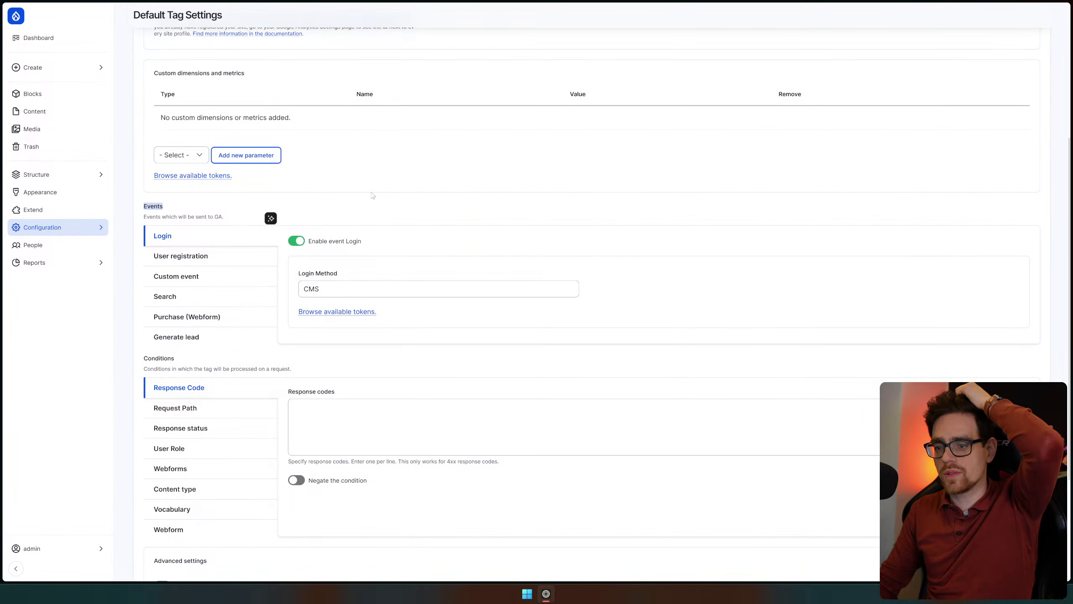
scroll(427, 222, "down", 4)
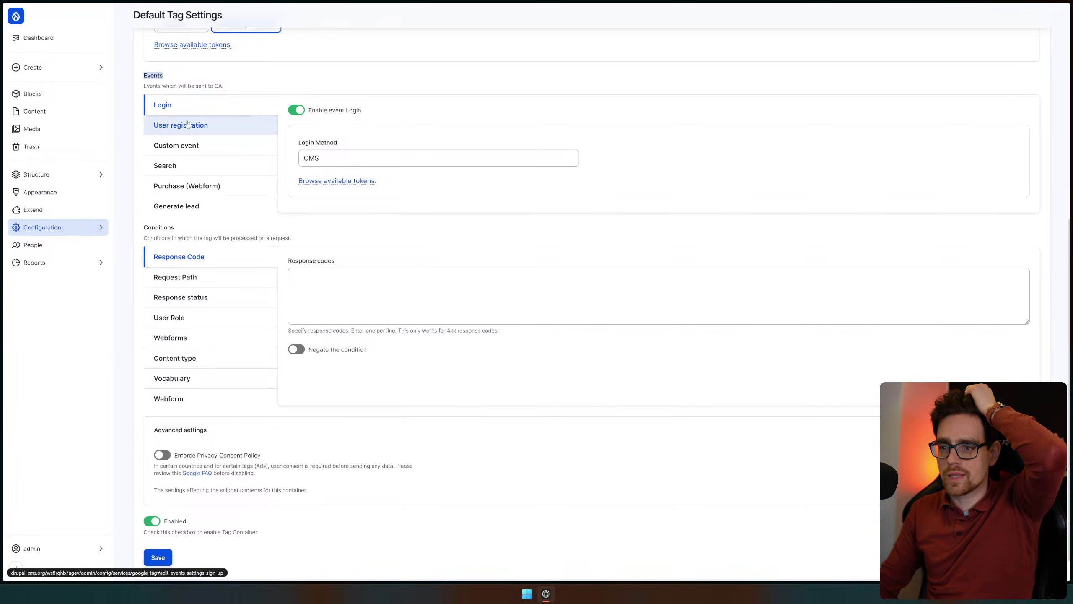
Browse the User registration, Custom, Purchase (Webform) and Search event settings
left_click(201, 136)
left_click(207, 147)
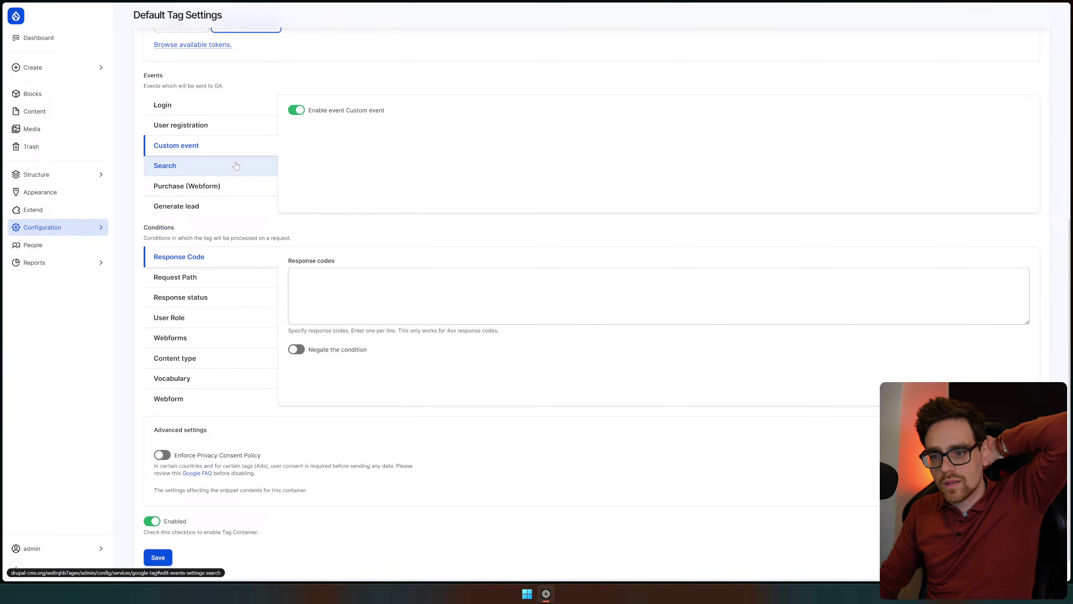
left_click(227, 191)
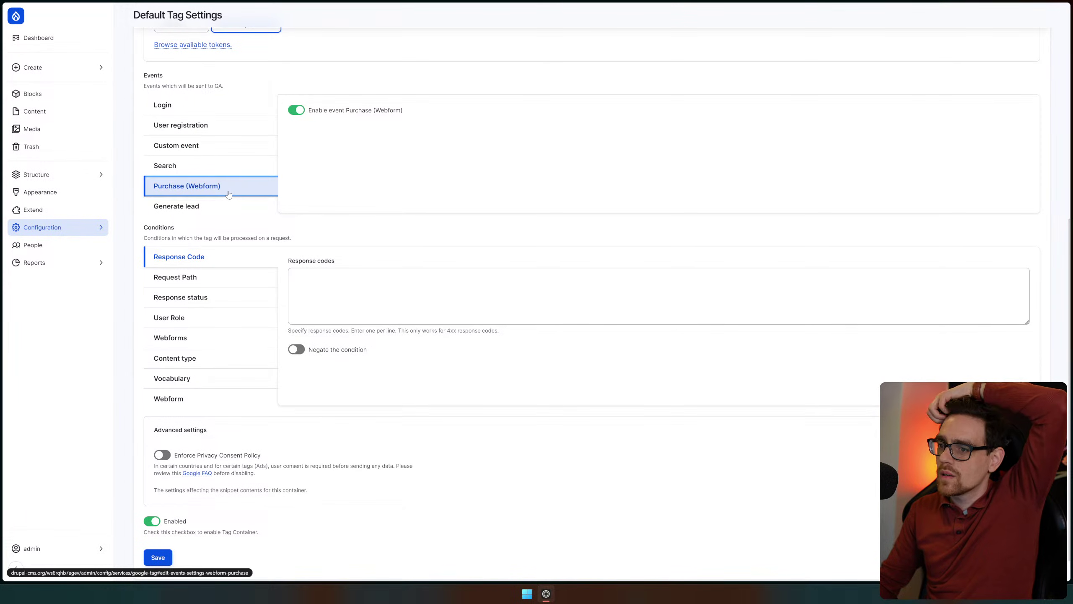
left_click(208, 168)
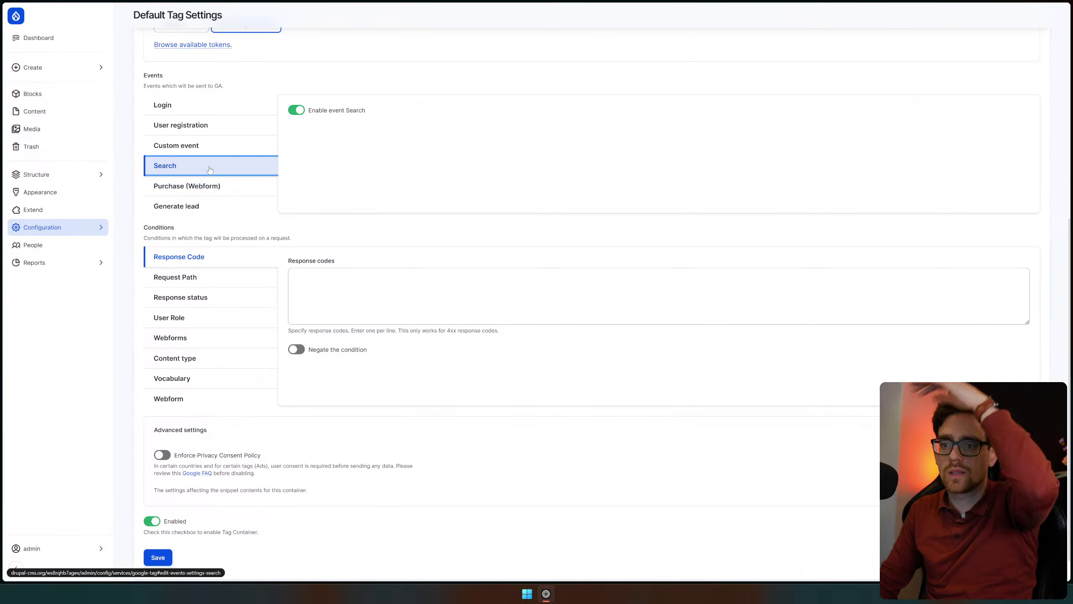
scroll(88, 166, "up", 3)
left_click(65, 95)
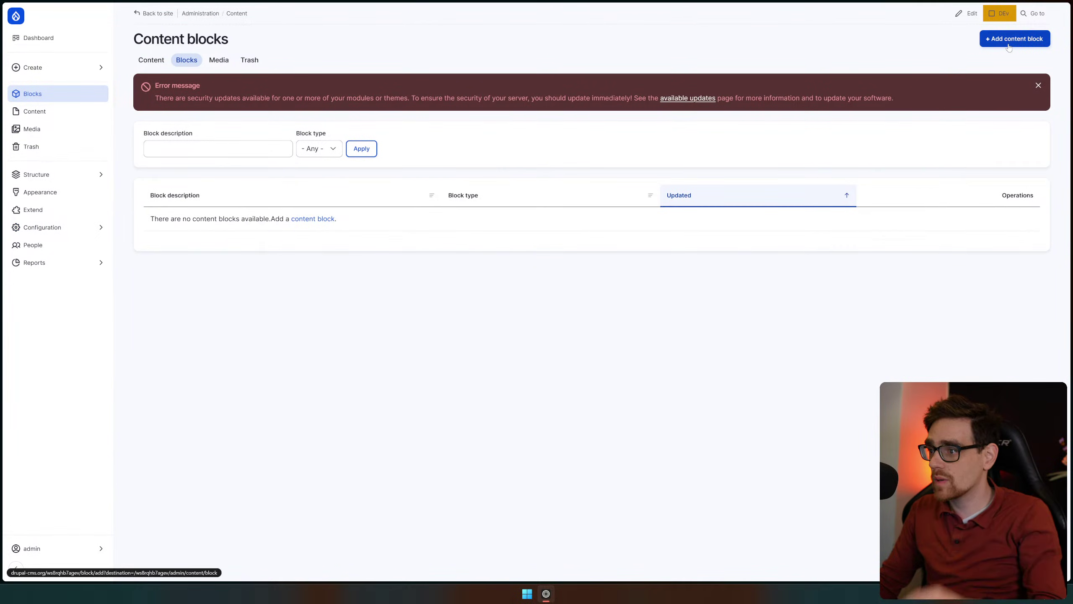
Switch the site to the Live workspace and return to the Content overview
left_click(1001, 14)
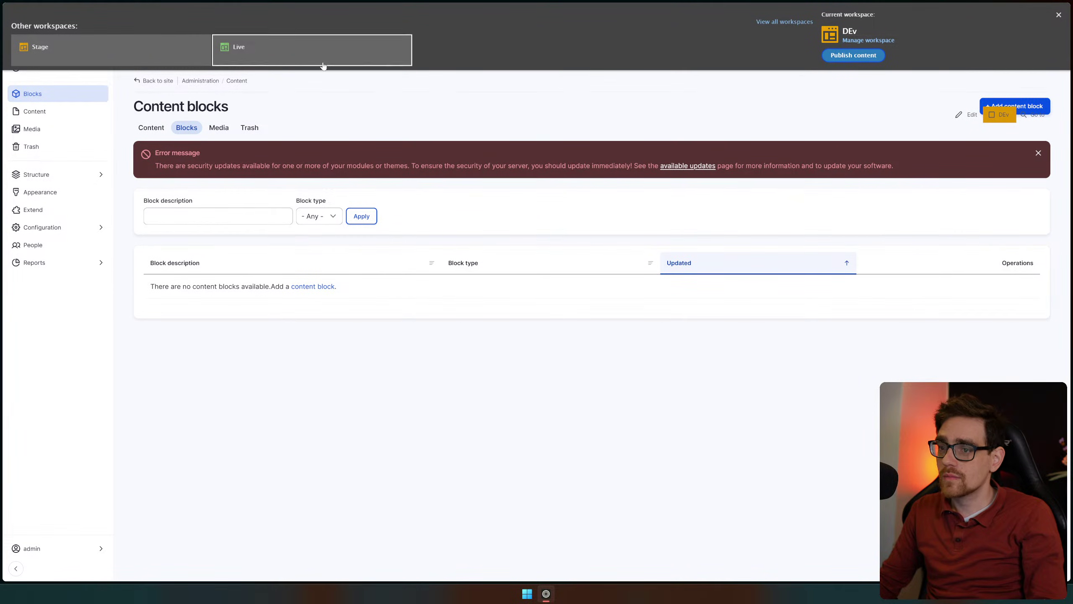
left_click(323, 65)
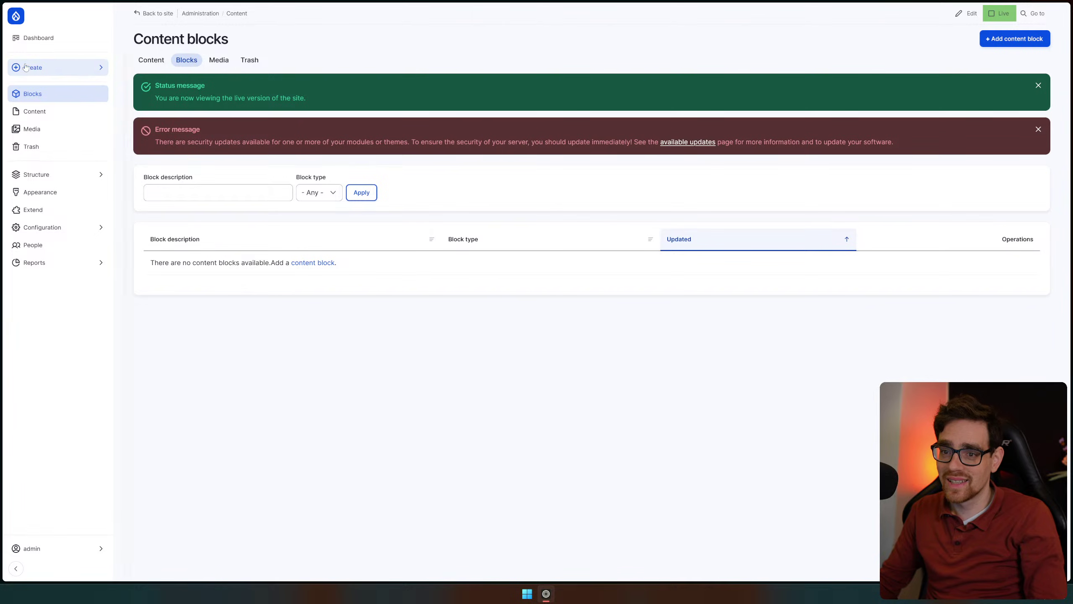
left_click(42, 68)
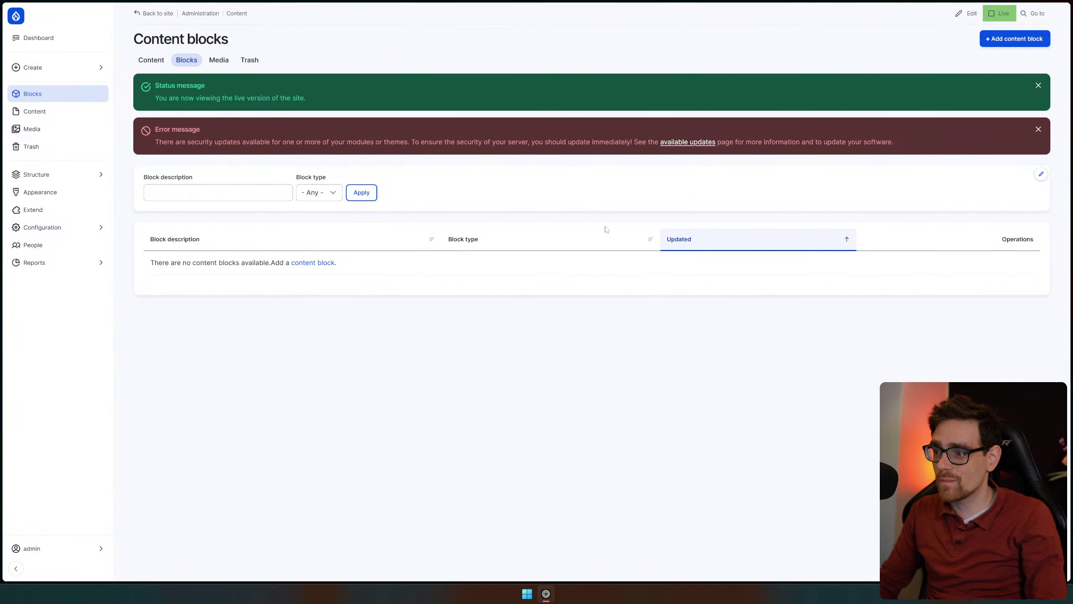
left_click(69, 118)
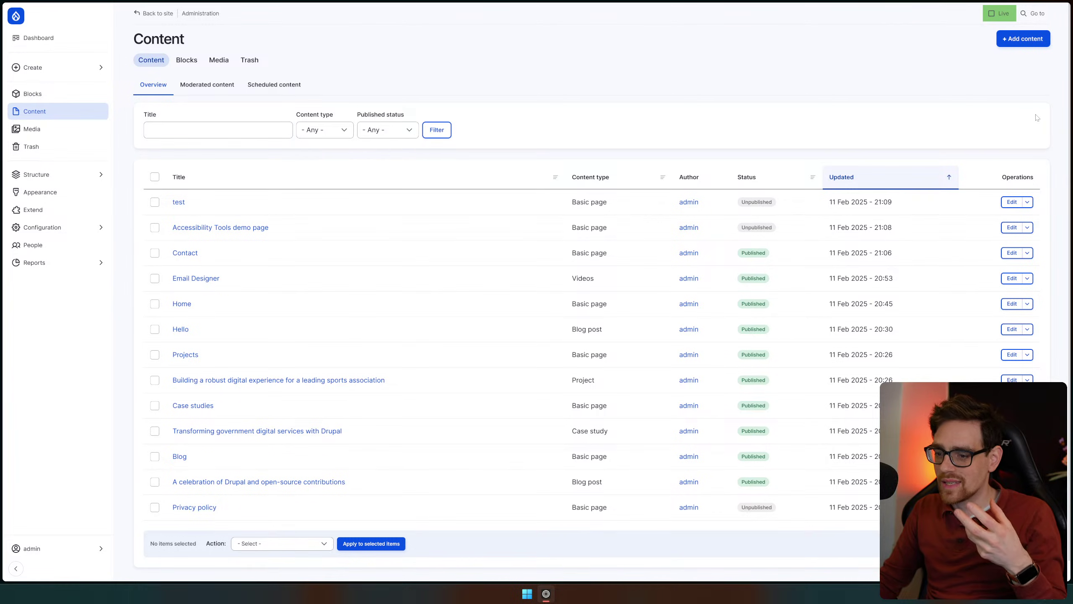
Check the content bulk actions and Add content page, then dismiss the security updates error
left_click(289, 545)
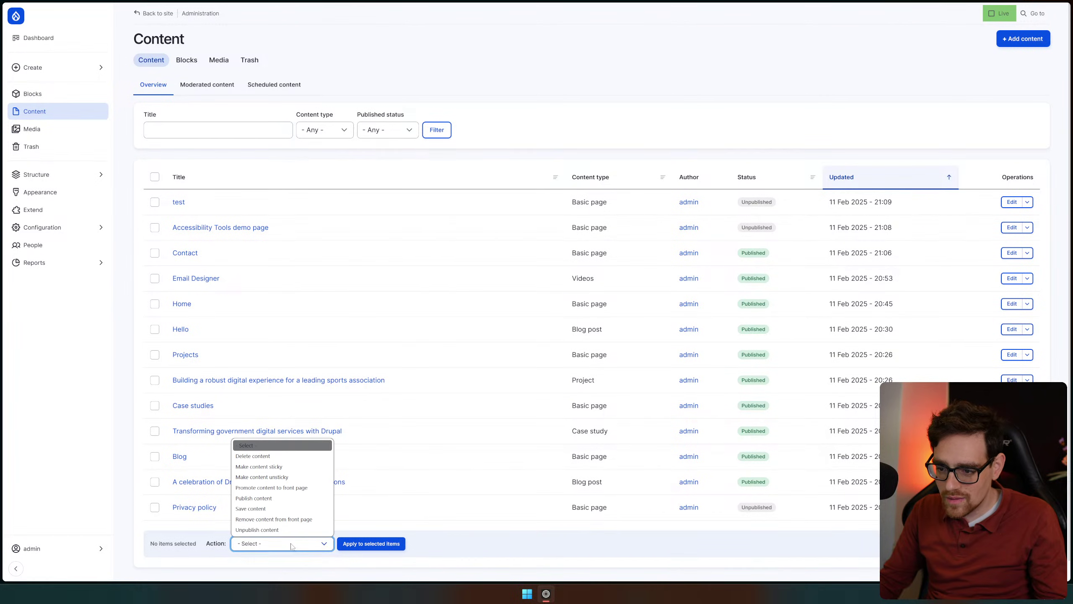
left_click(862, 127)
left_click(1018, 45)
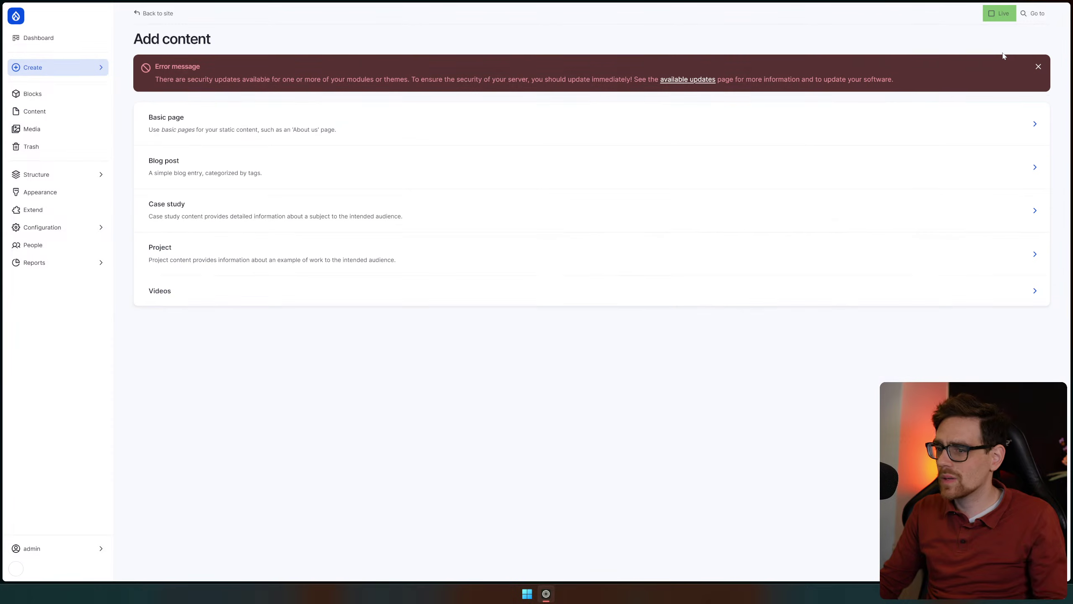
key("alt+Left")
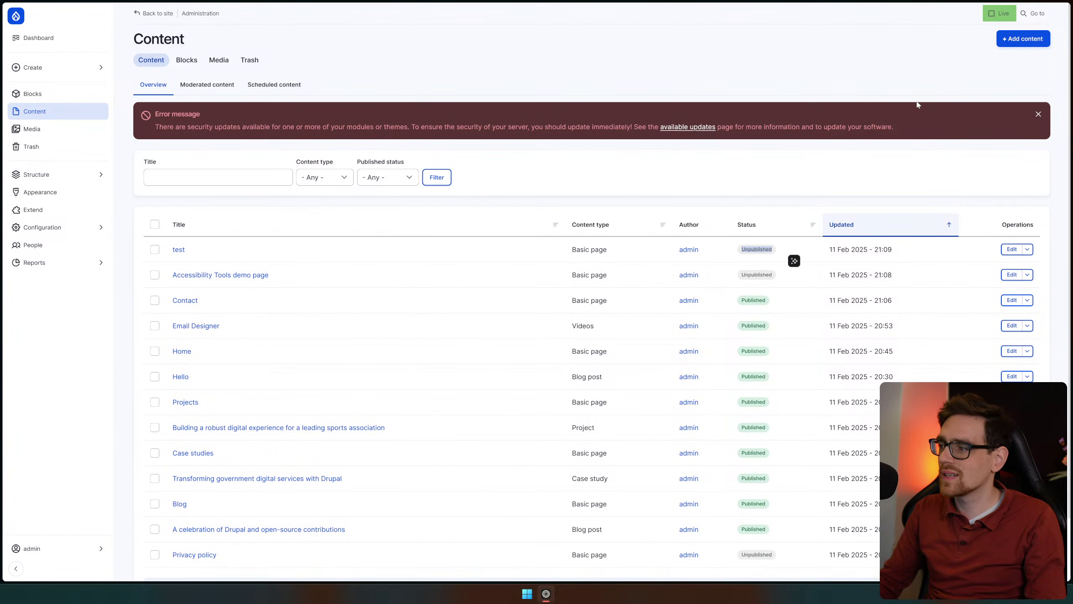
left_click(1038, 114)
Browse Moderated content and Content blocks, then start a new content block
left_click(207, 85)
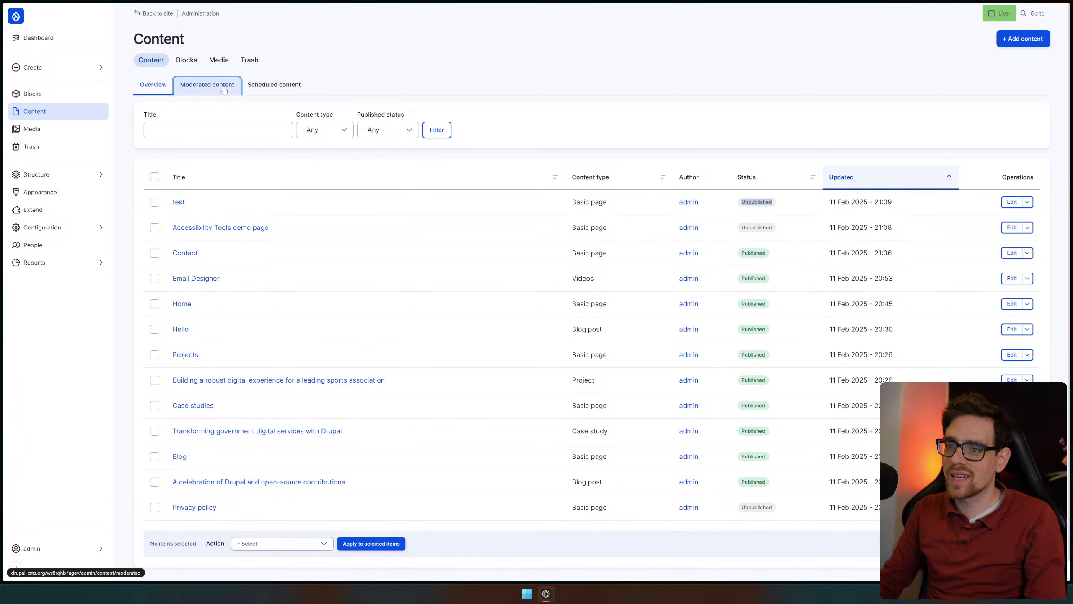
left_click(181, 63)
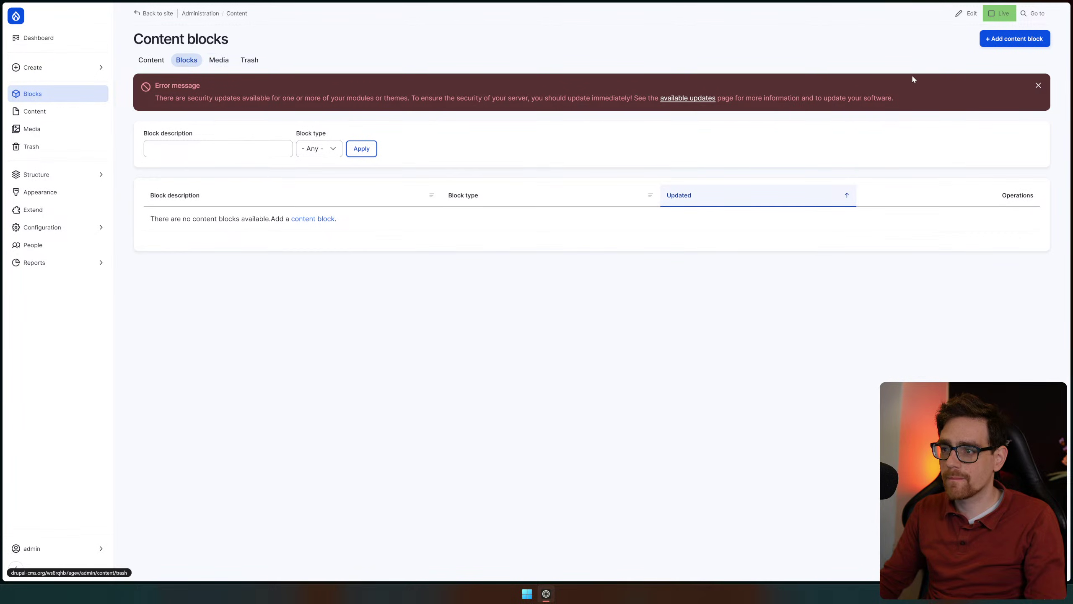
left_click(321, 221)
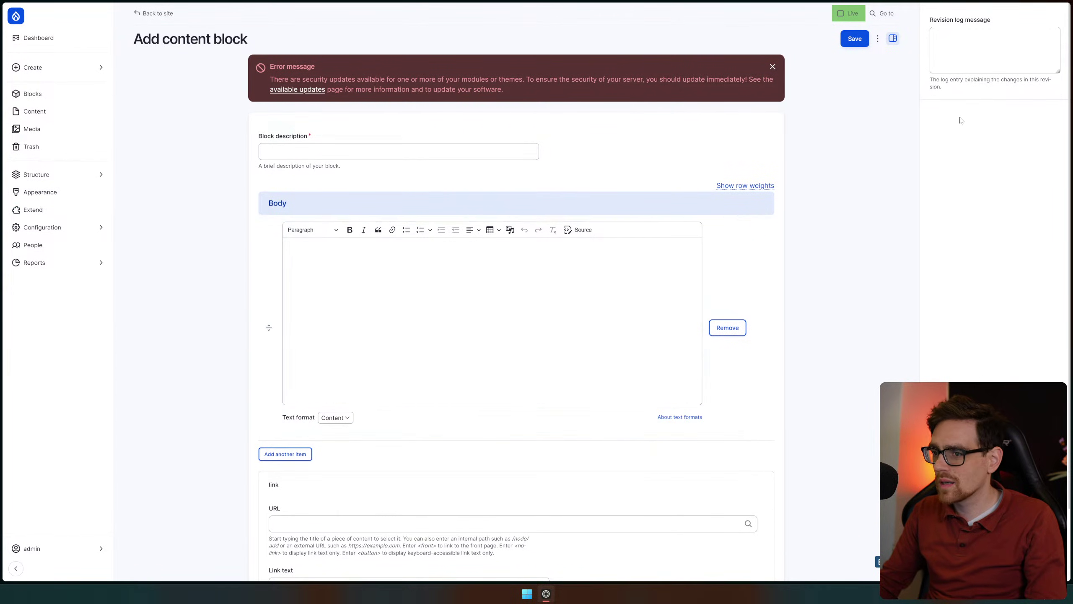
Inspect the block form's extra save options and the body's allowed text formats
left_click(877, 41)
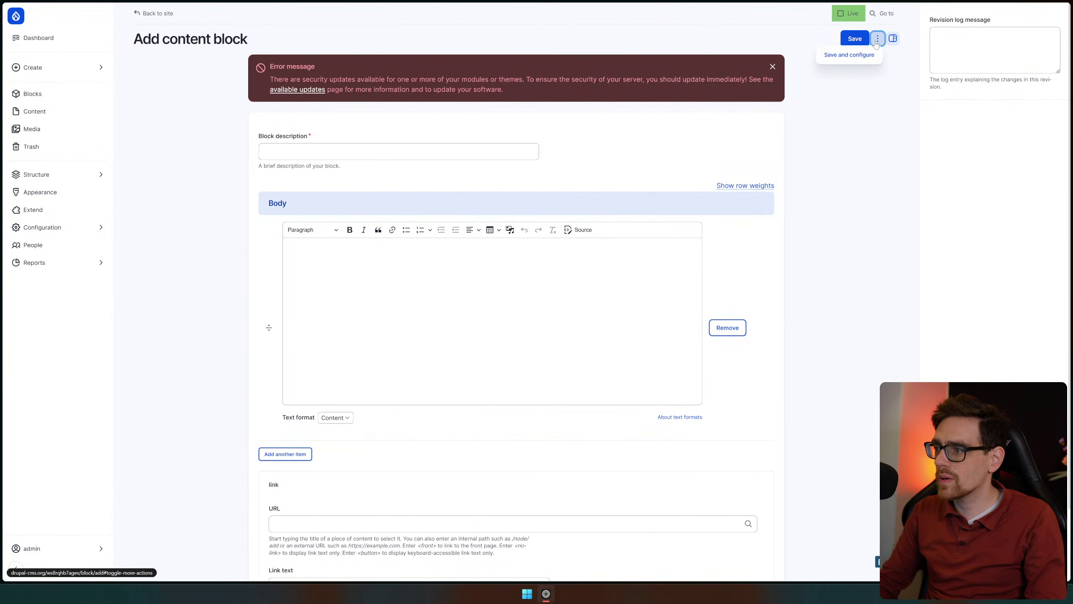
left_click(890, 136)
scroll(311, 186, "down", 3)
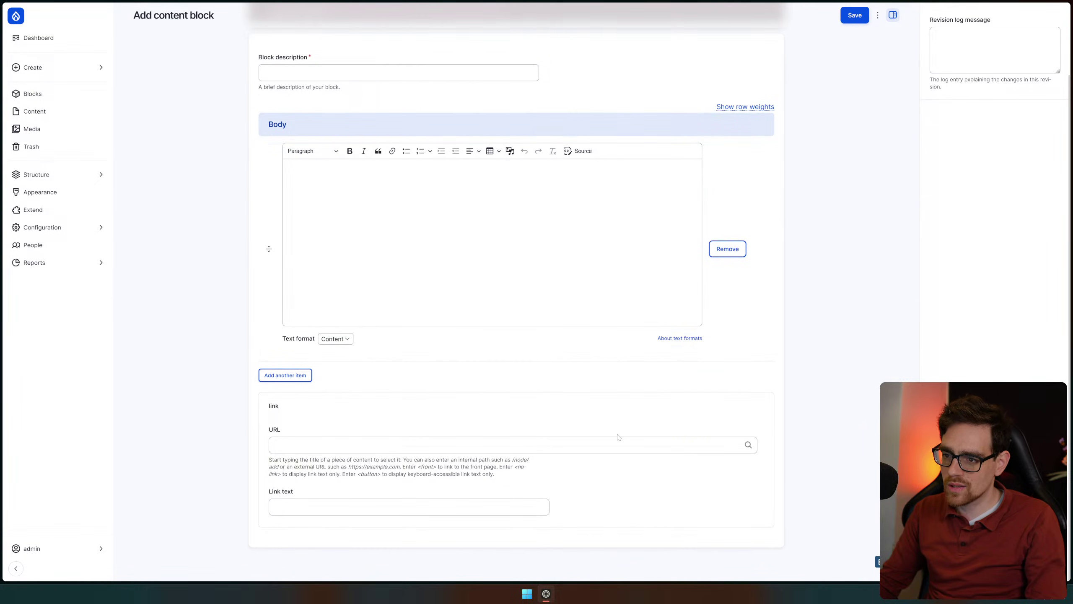
left_click(332, 338)
left_click(226, 289)
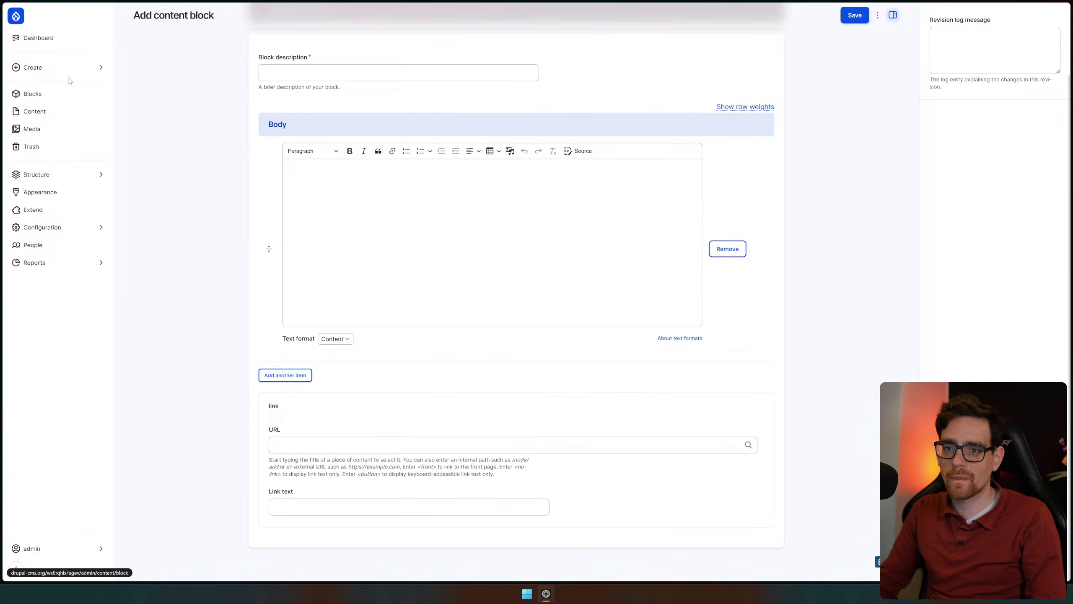
Check the creatable content types and the workspace switcher, then go to Appearance
left_click(77, 66)
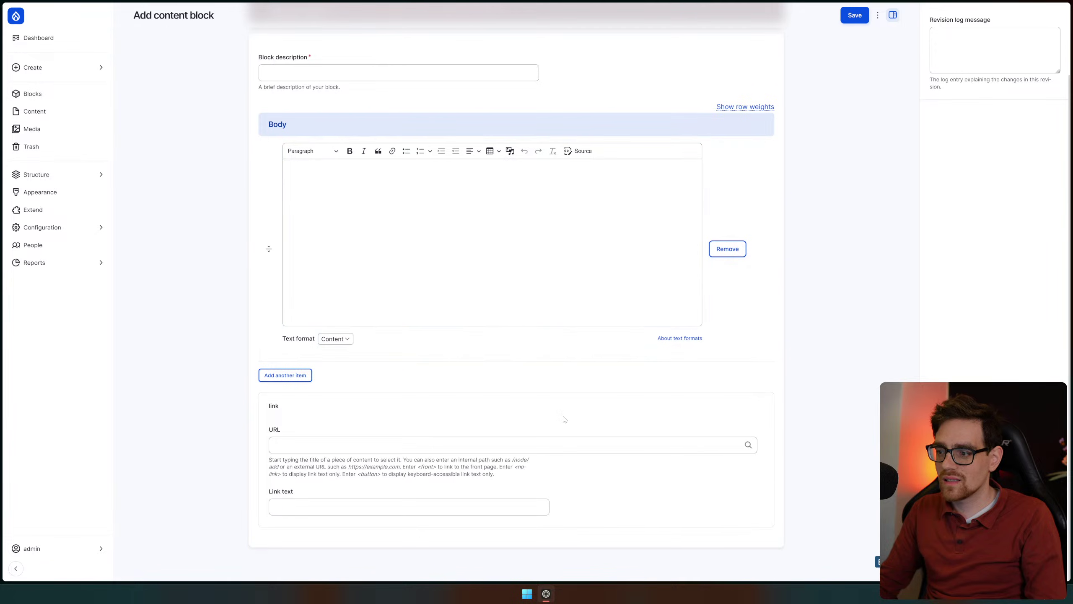
scroll(565, 418, "up", 2)
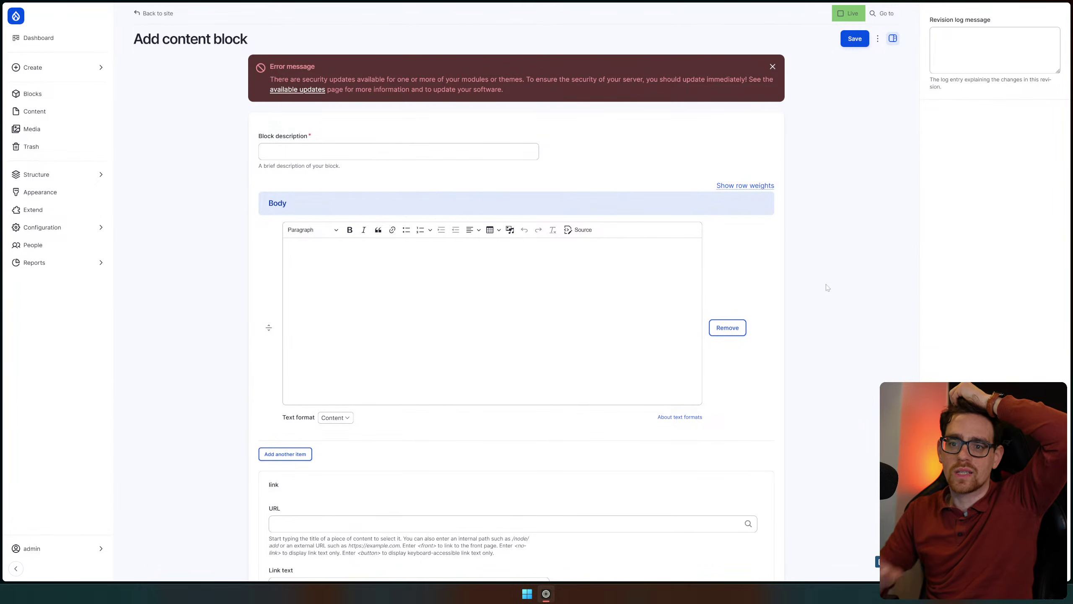
mouse_move(1071, 178)
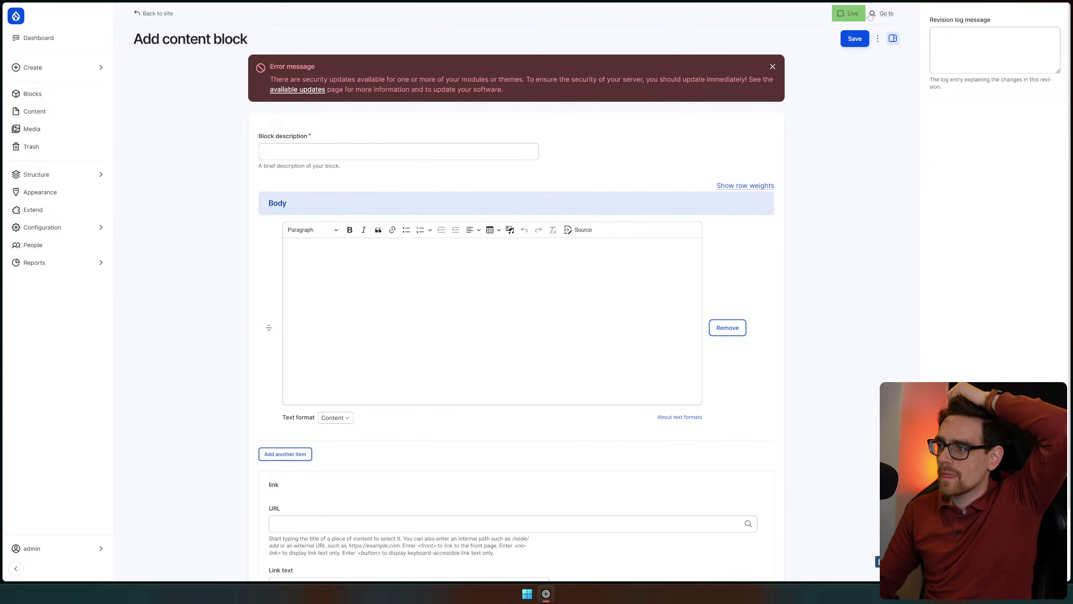
left_click(852, 15)
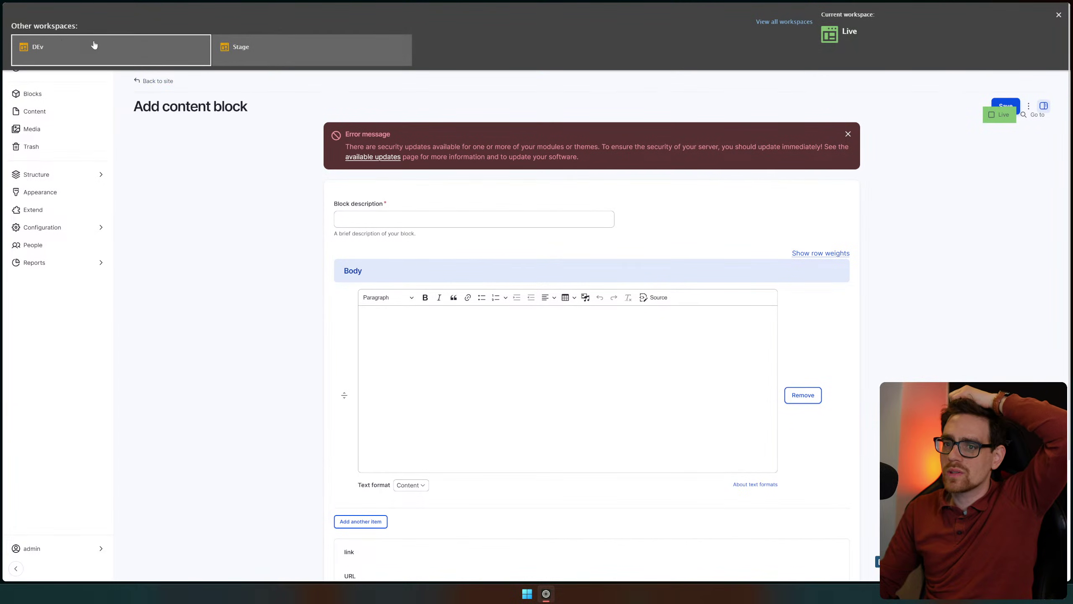
left_click(1059, 14)
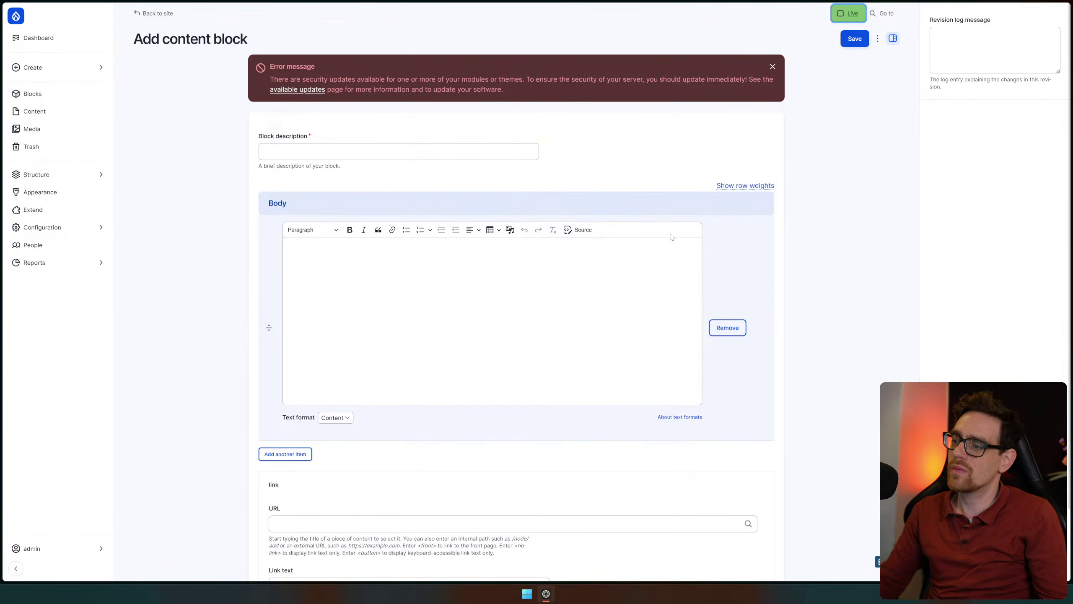
left_click(288, 250)
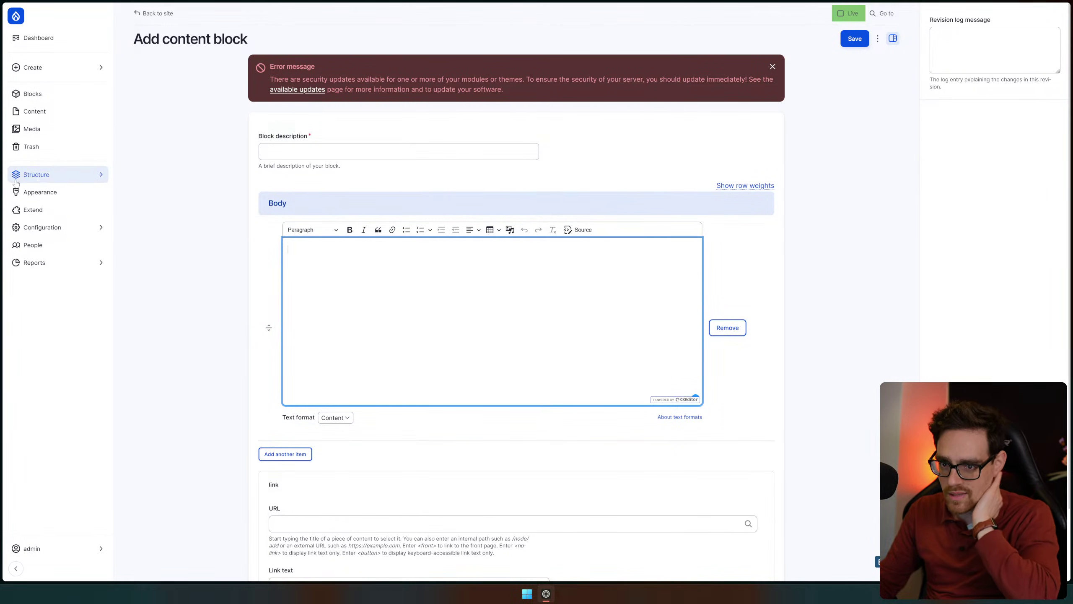
left_click(59, 196)
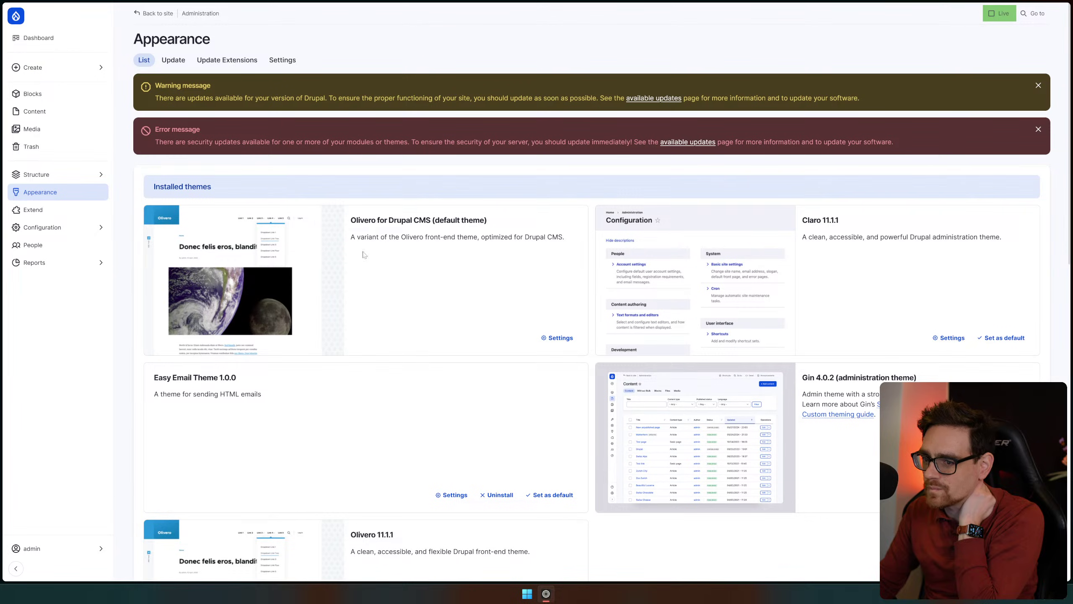
Set Gin 4.0.2 as the site's default theme
scroll(864, 286, "down", 3)
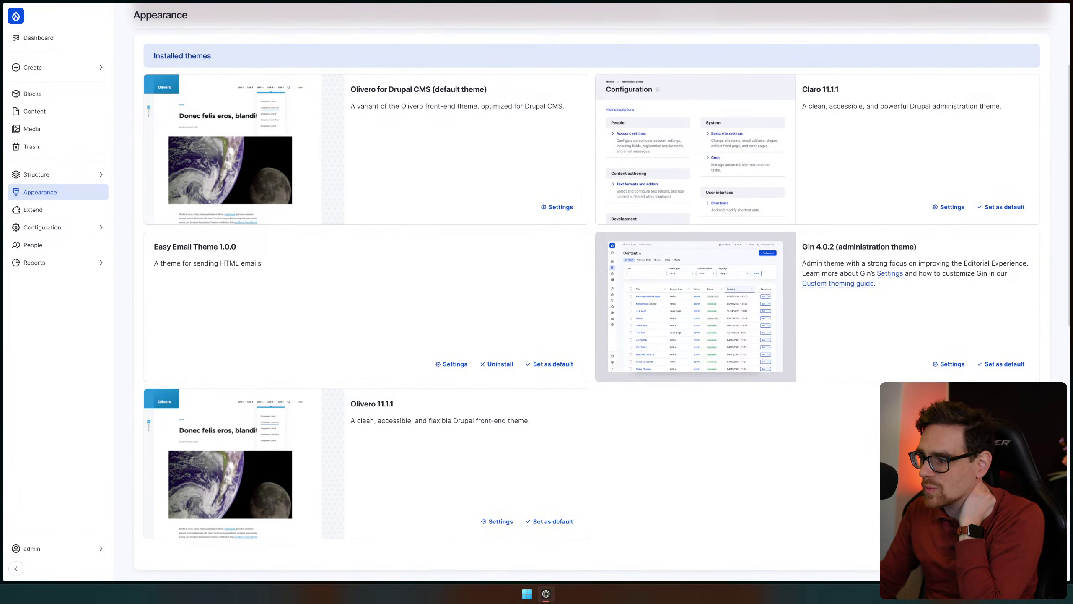
left_click_drag(824, 247, 856, 247)
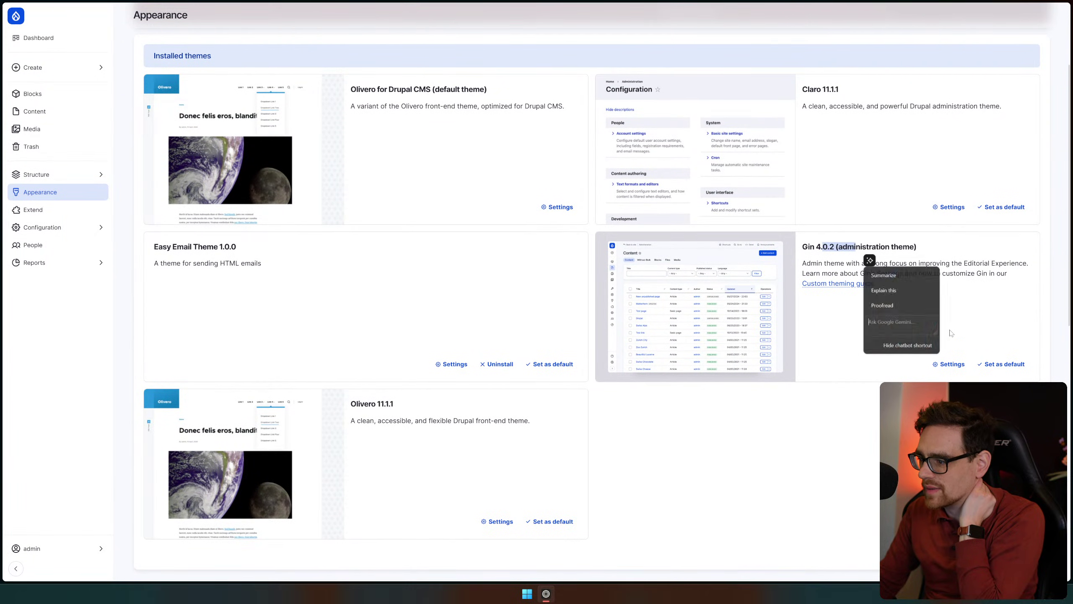
left_click(992, 368)
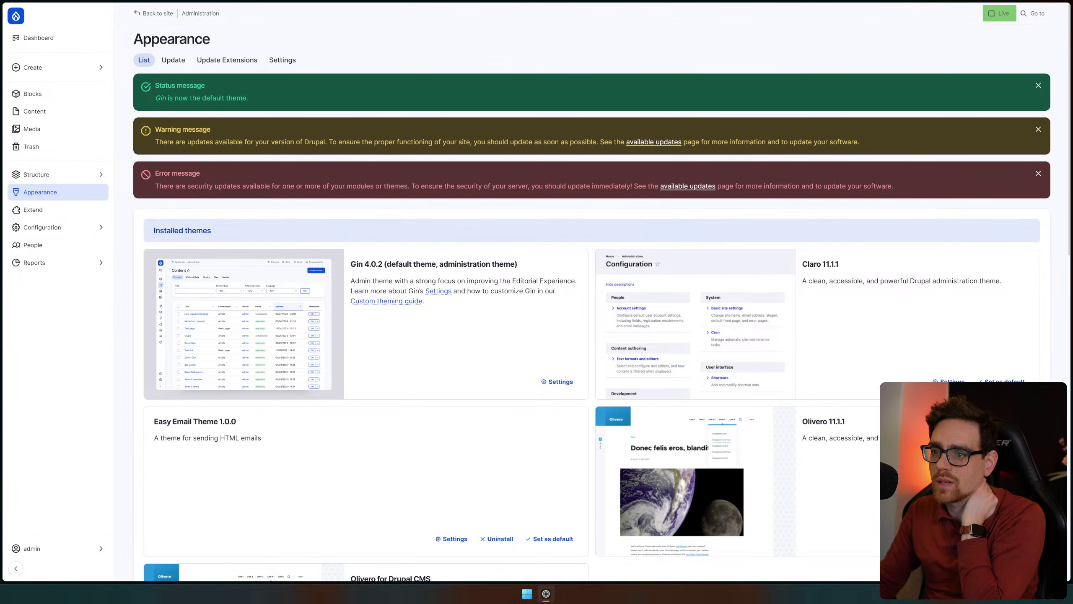
Open the available updates page offering Drupal core 11.1.2
left_click(635, 144)
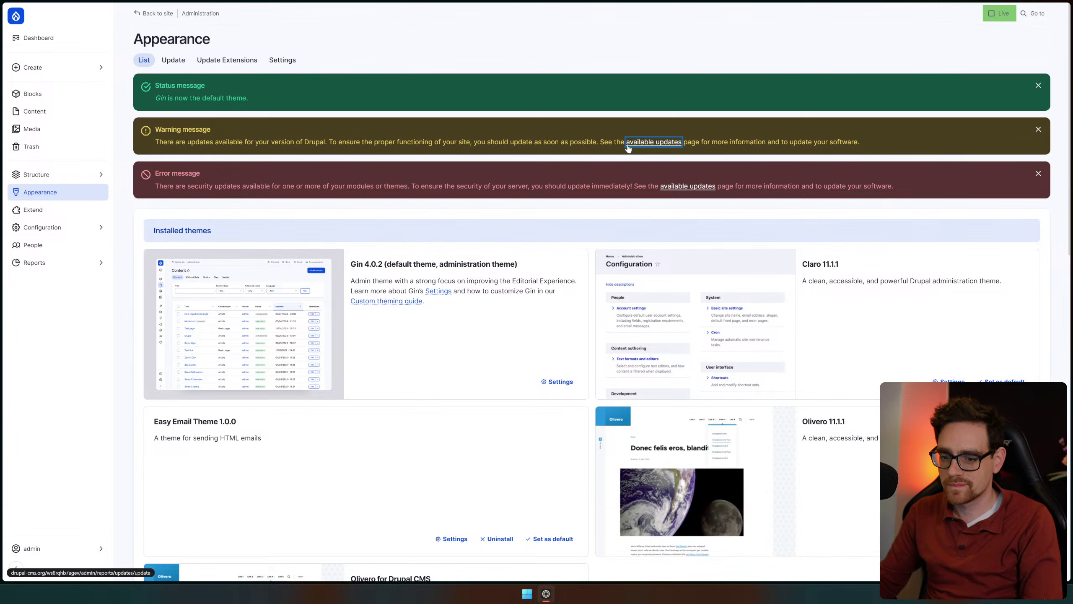
scroll(695, 232, "down", 4)
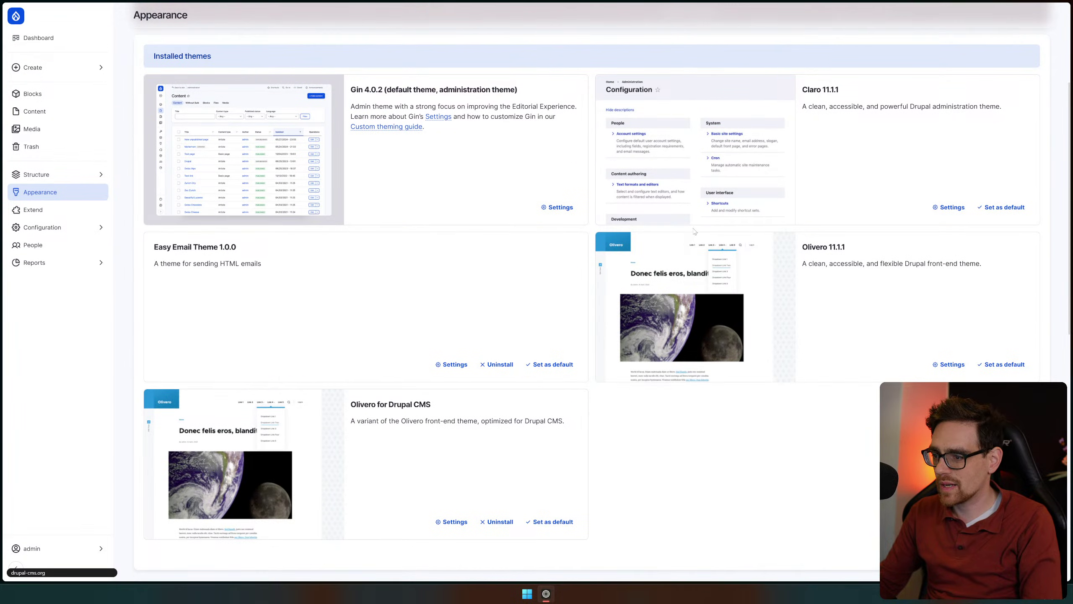
scroll(281, 128, "up", 4)
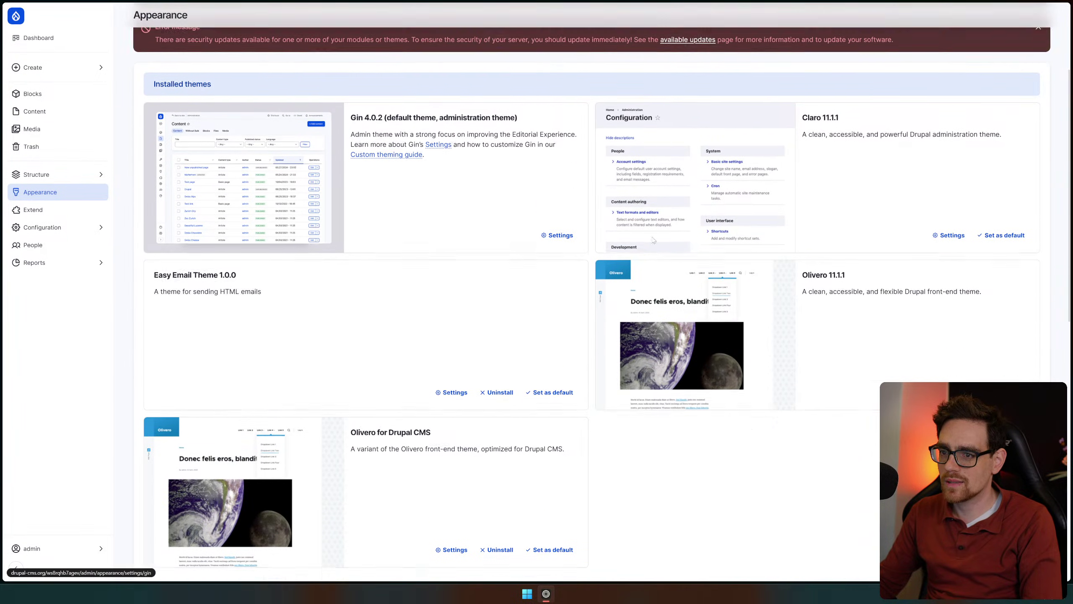
left_click(665, 144)
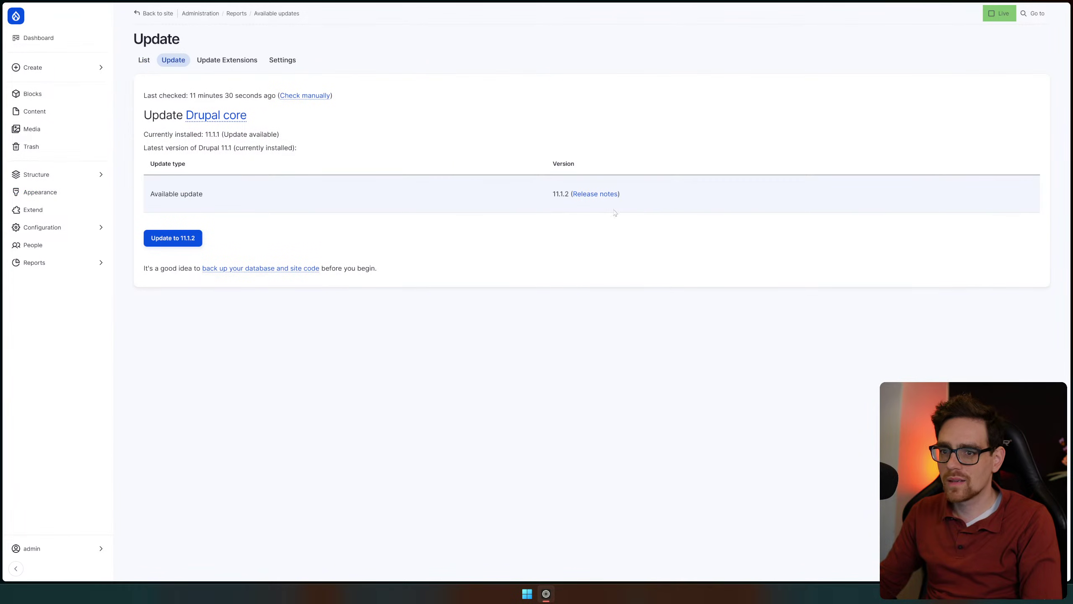
Start the Drupal core update to 11.1.2, then bring the Content list tab forward
left_click(67, 39)
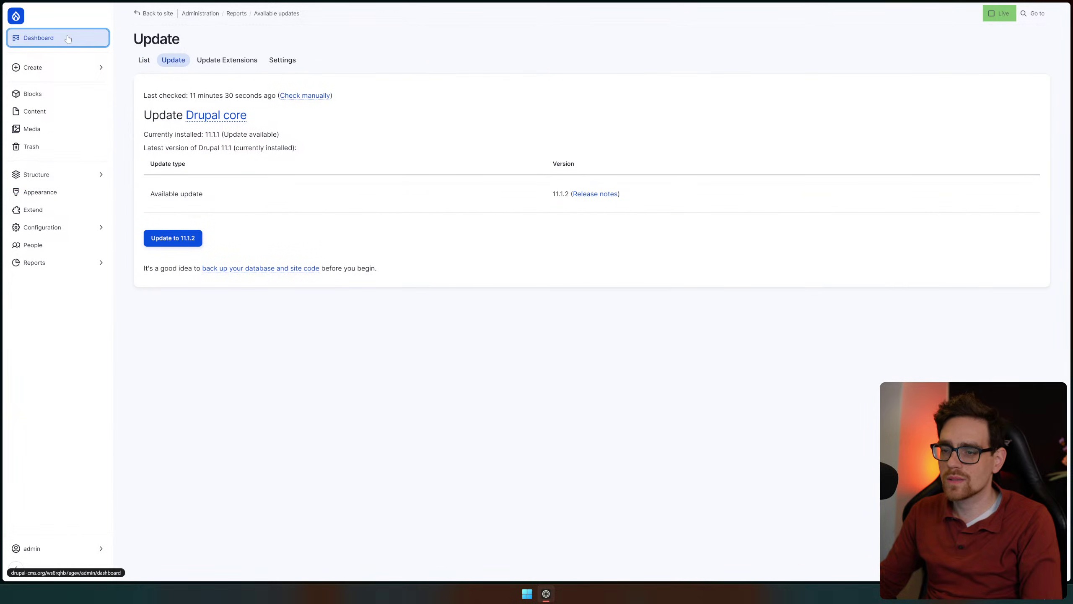
key("alt+Left")
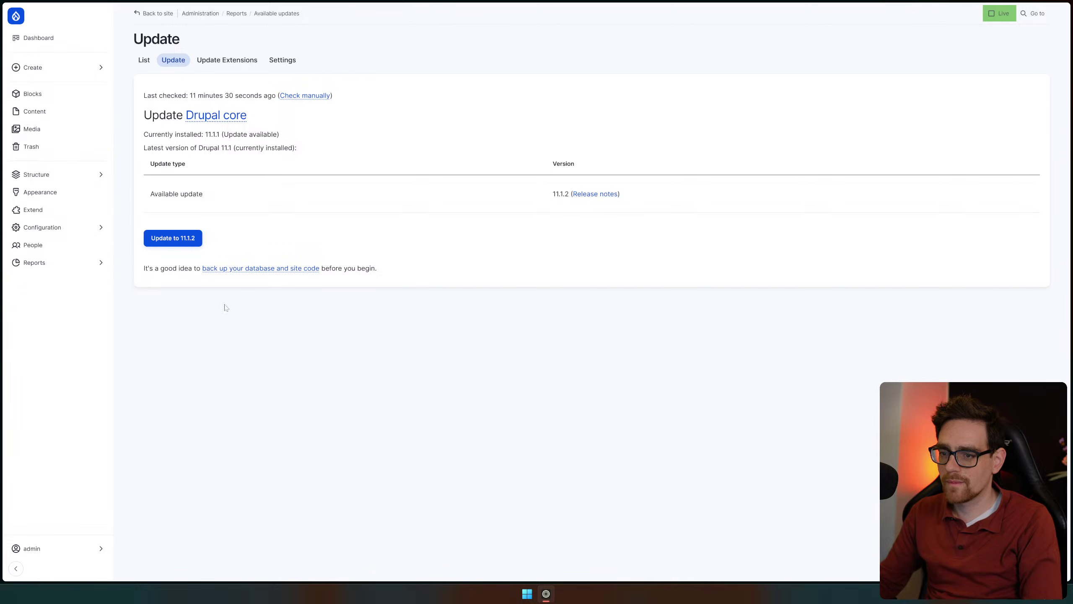
left_click(192, 240)
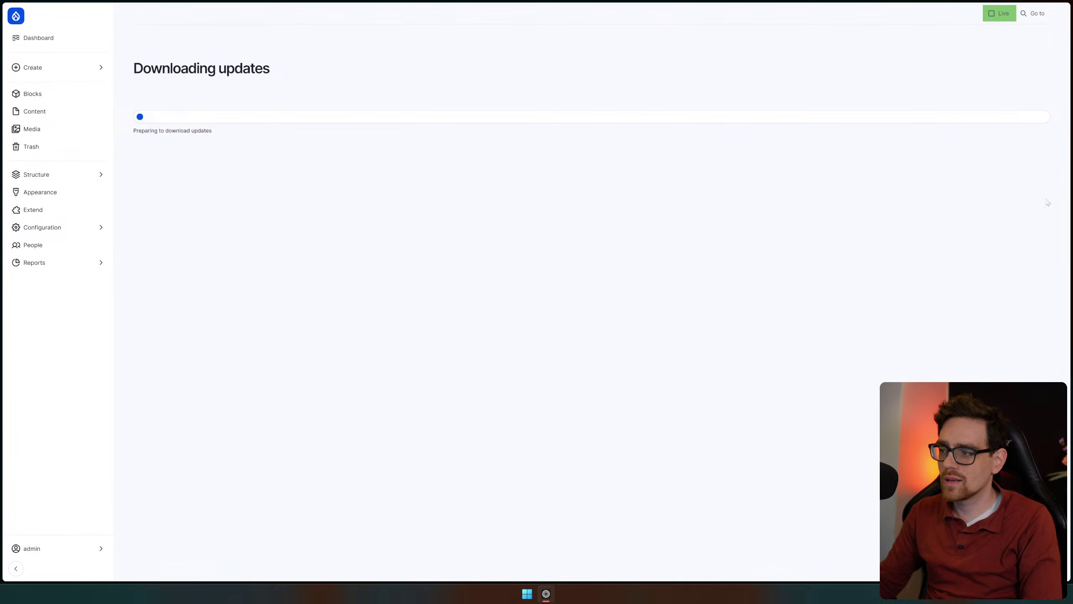
mouse_move(1056, 178)
left_click(1025, 162)
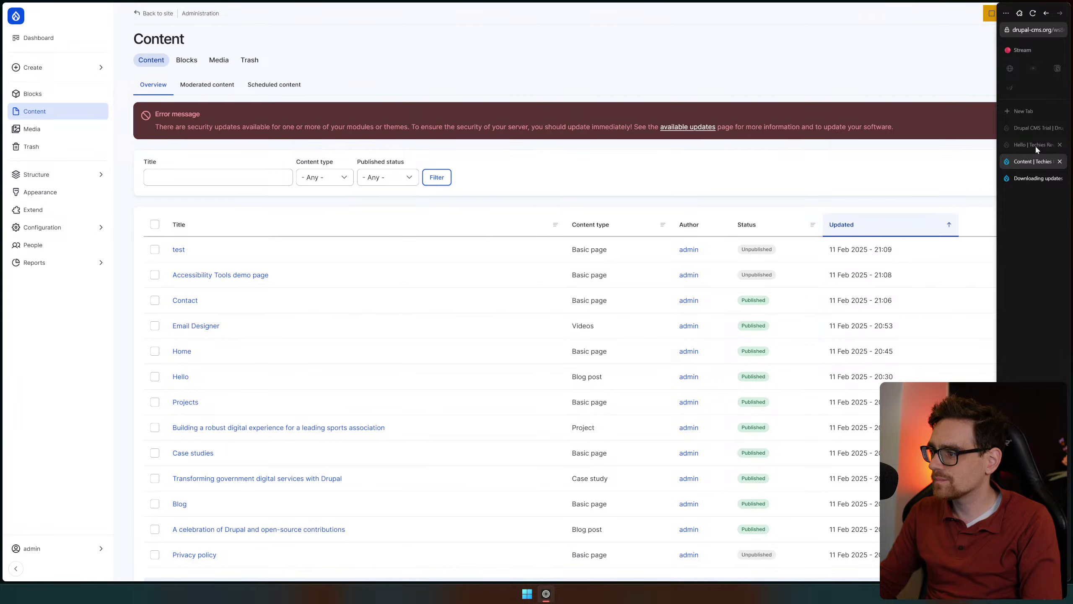
Review the Hello page's Editoria11y heading tip, then view the HTTP 503 update error
left_click(1033, 145)
left_click(1033, 13)
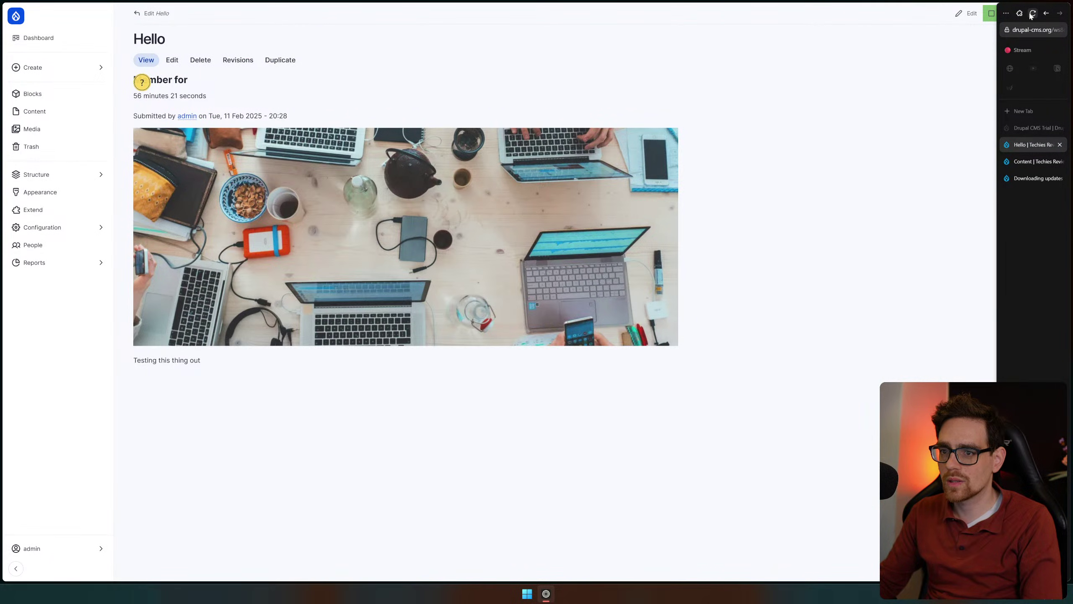
left_click(142, 82)
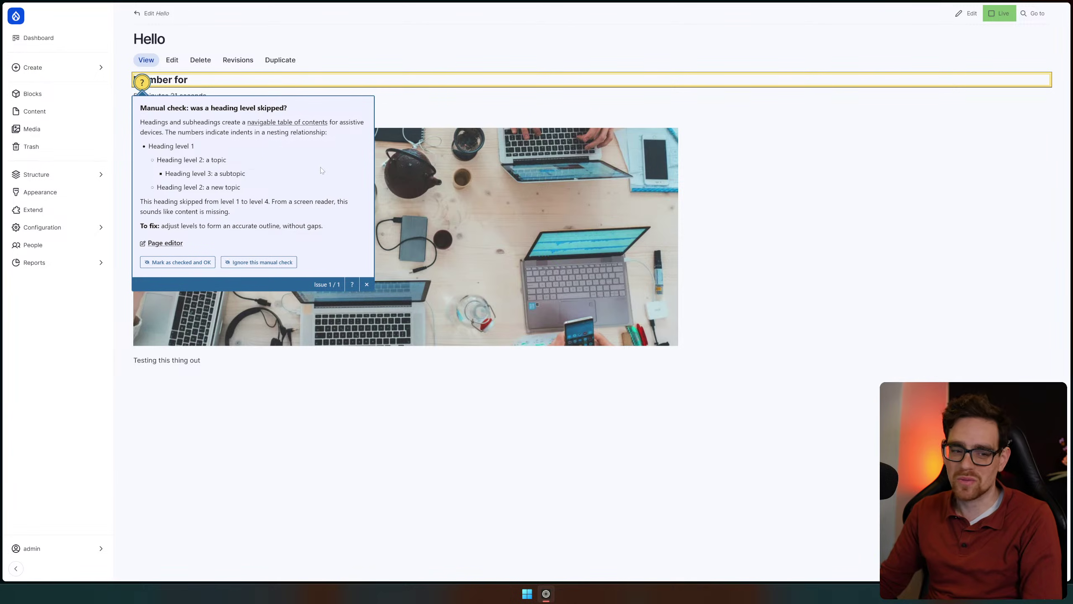
left_click(1038, 269)
mouse_move(1069, 270)
left_click(1038, 178)
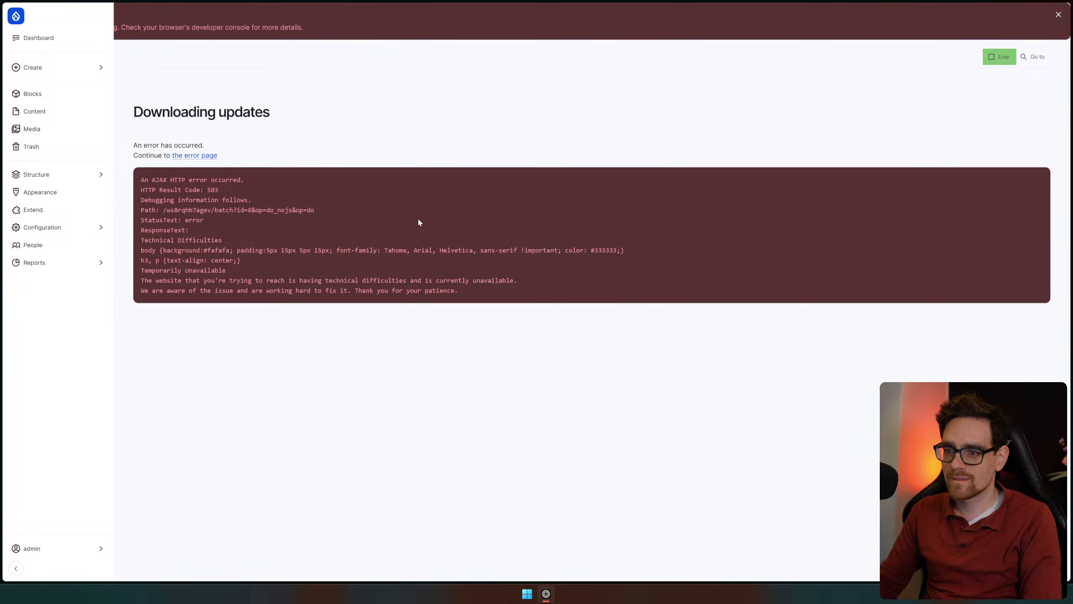
left_click(565, 328)
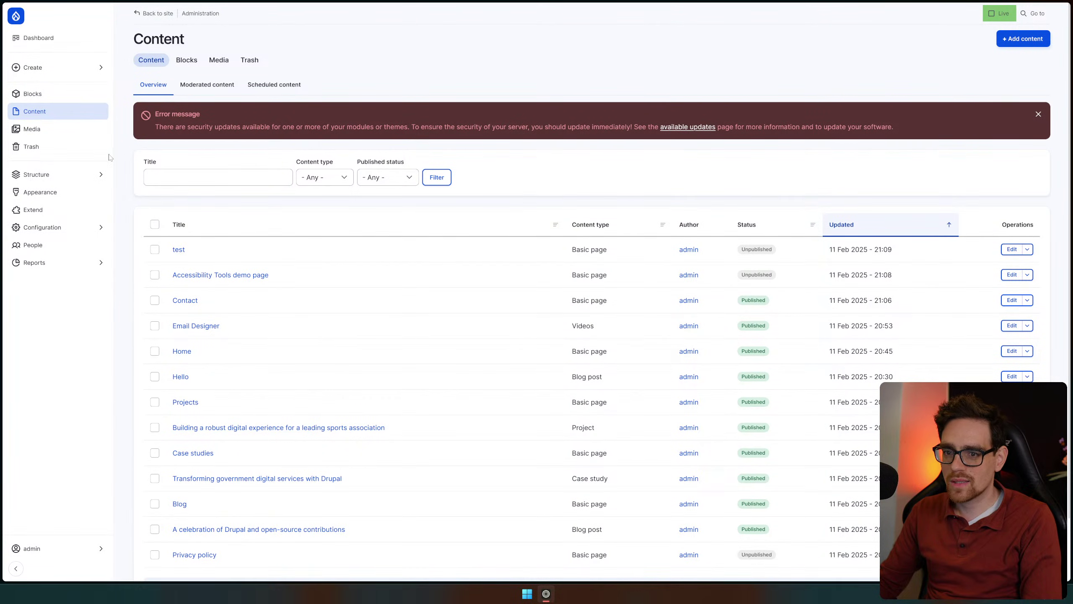
Check the Hello post's skipped-heading accessibility badge, then go to the Extend module list
mouse_move(1070, 50)
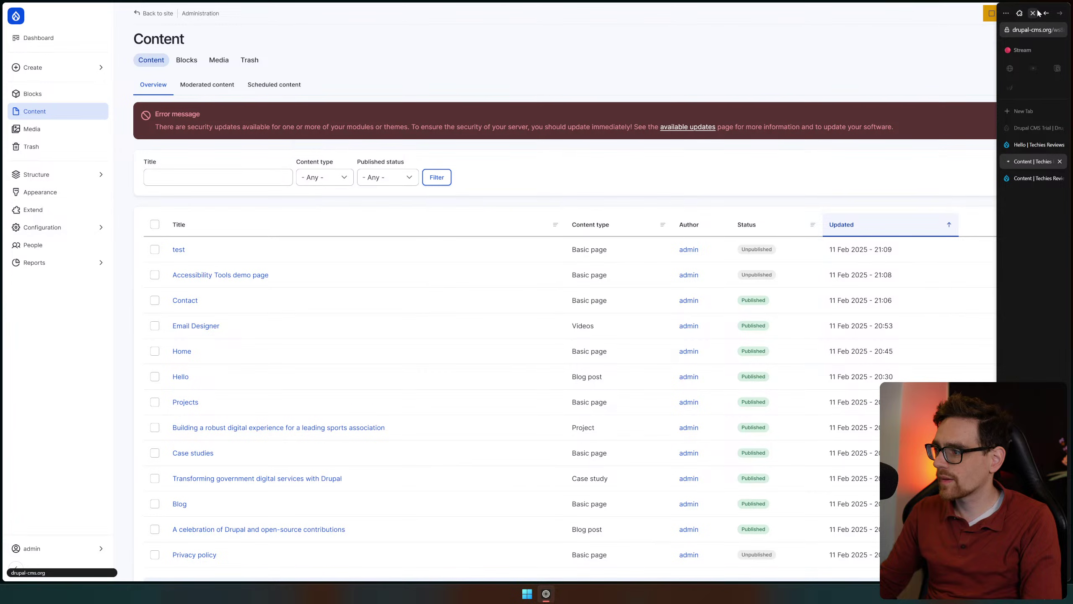
mouse_move(1028, 94)
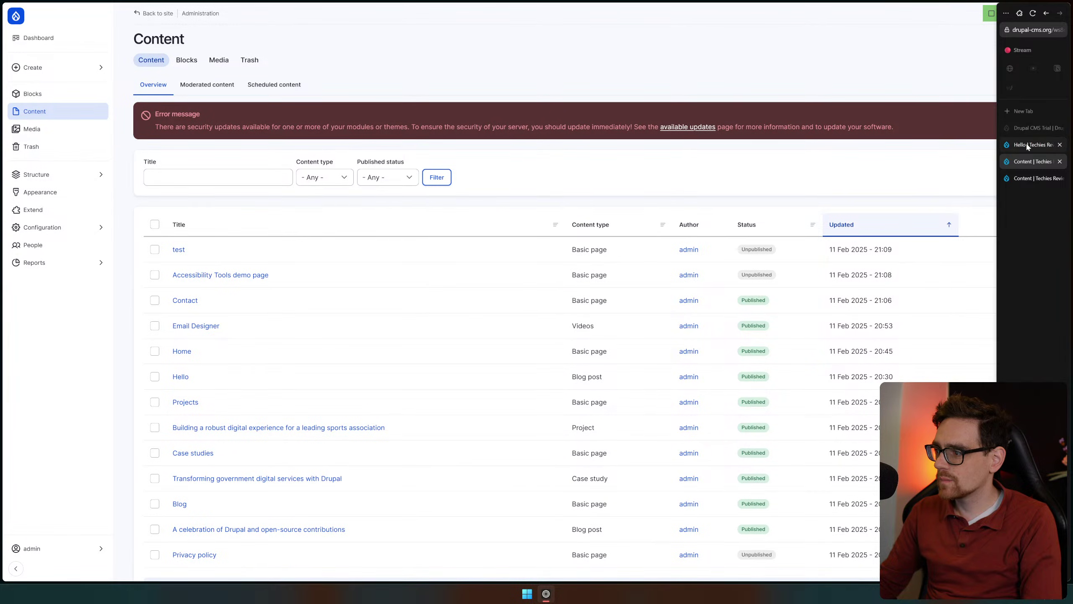
left_click(1033, 145)
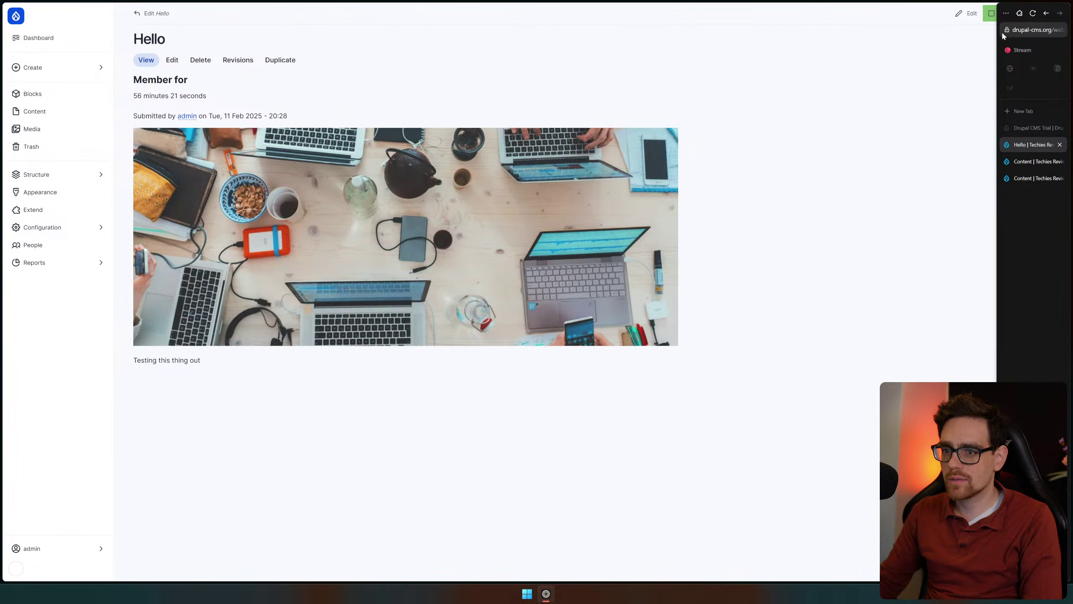
left_click(137, 86)
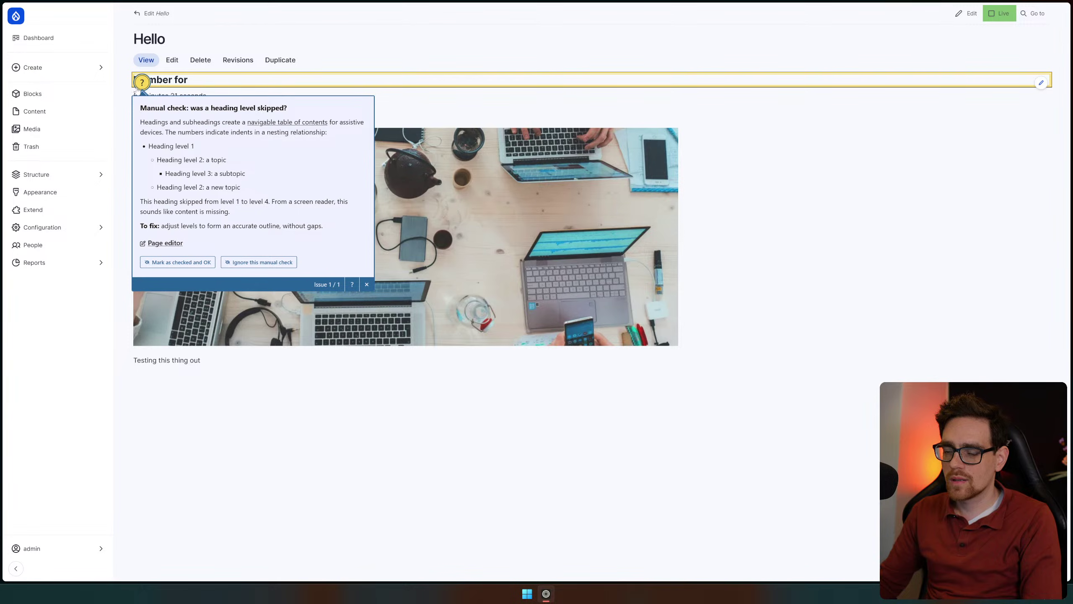
left_click(50, 208)
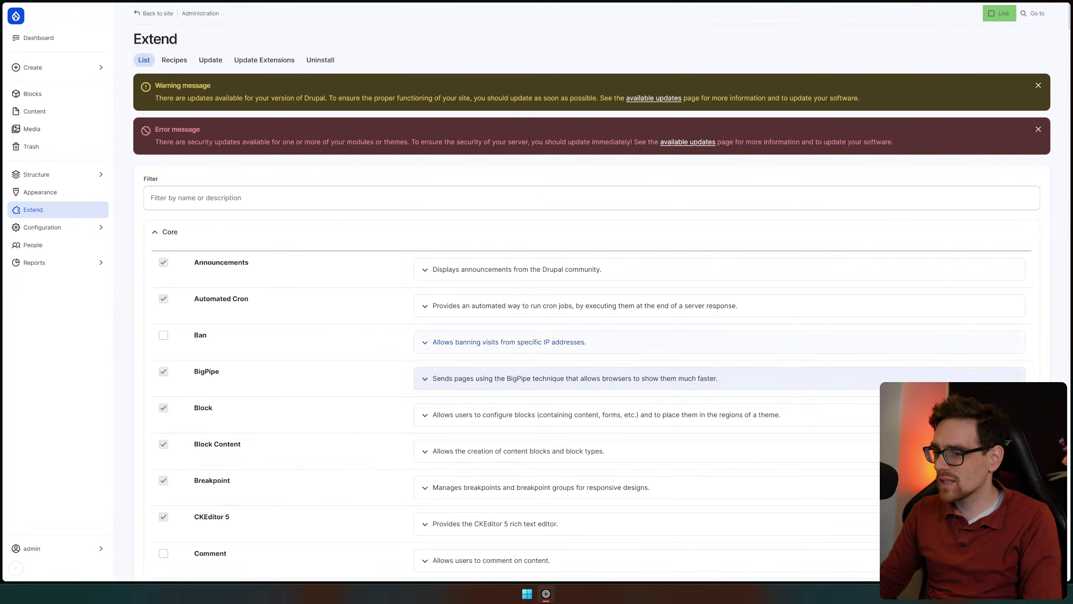
Browse the 12 recipes, with SEO Tools, Blog, Forms, Case Studies and Projects installed
left_click(172, 61)
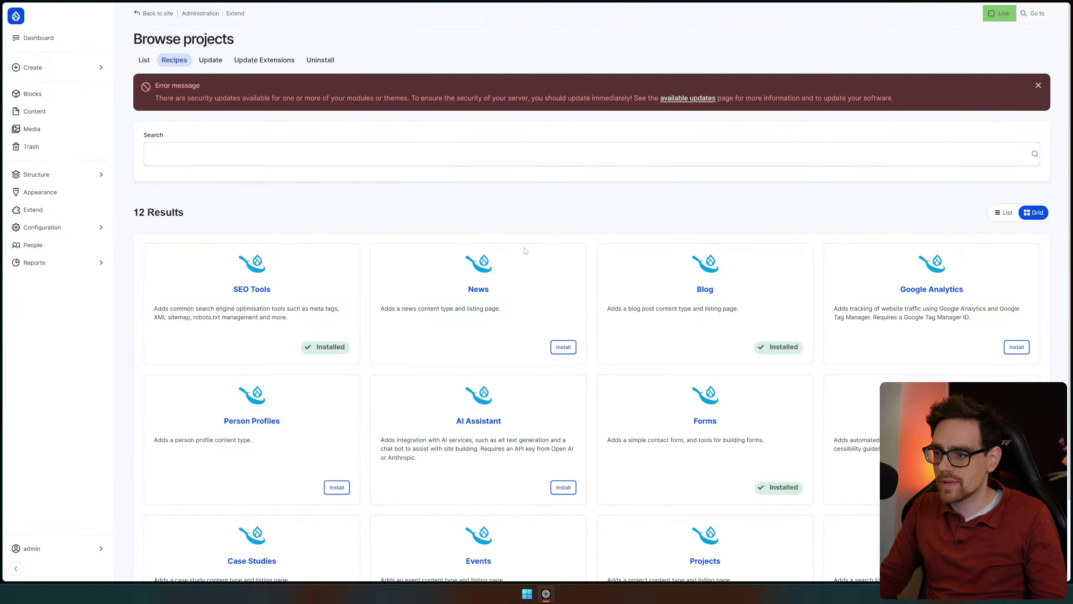
scroll(528, 359, "down", 2)
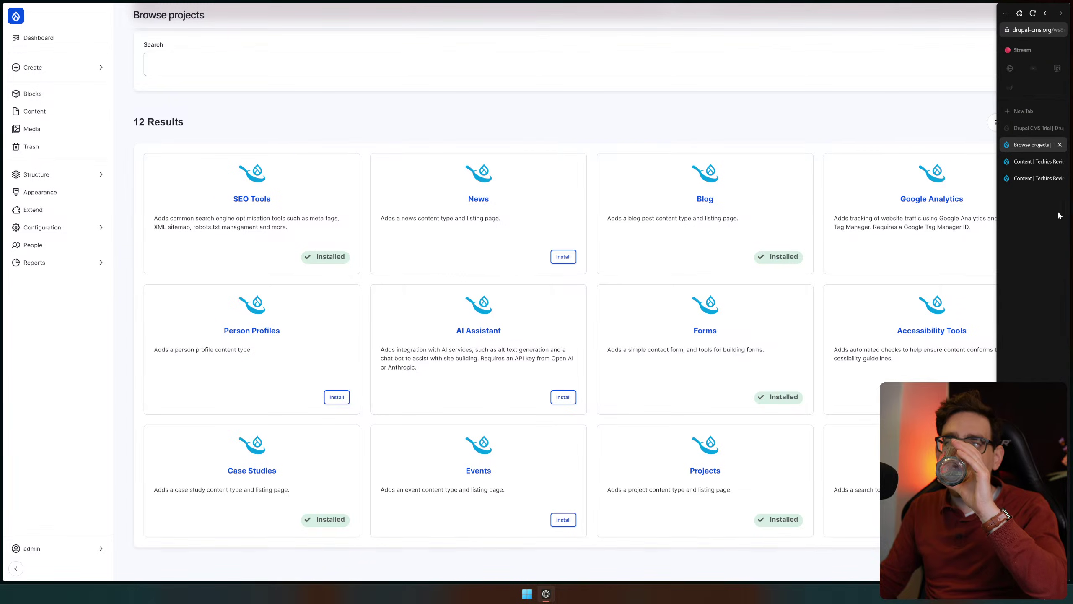
Search Google for 'drupal extenstions' in a new tab and open Drupal.org's Extensions result
left_click(1036, 244)
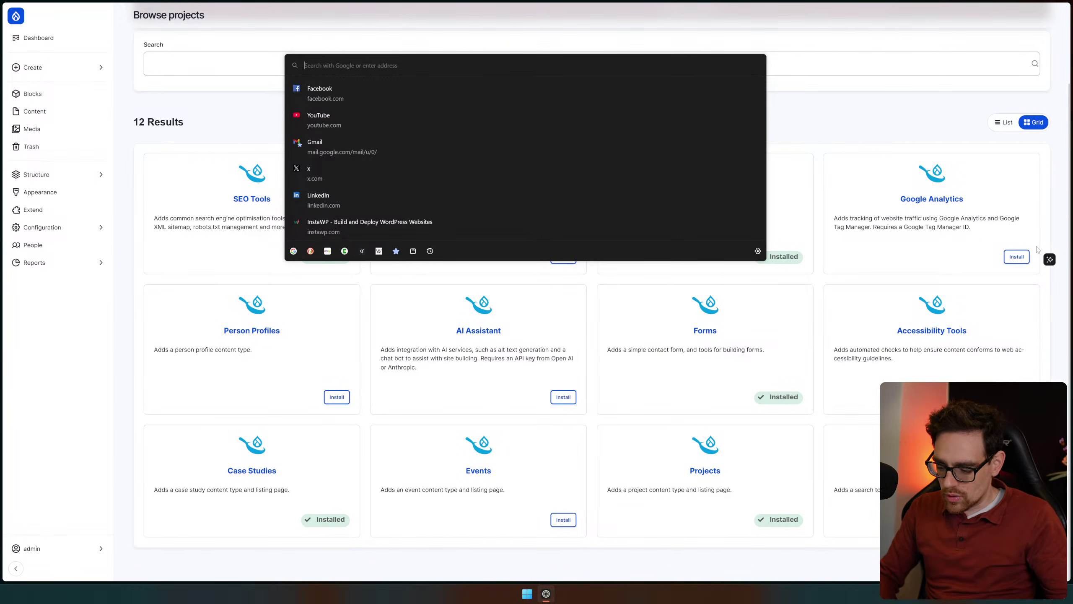
type("draupal extenstion")
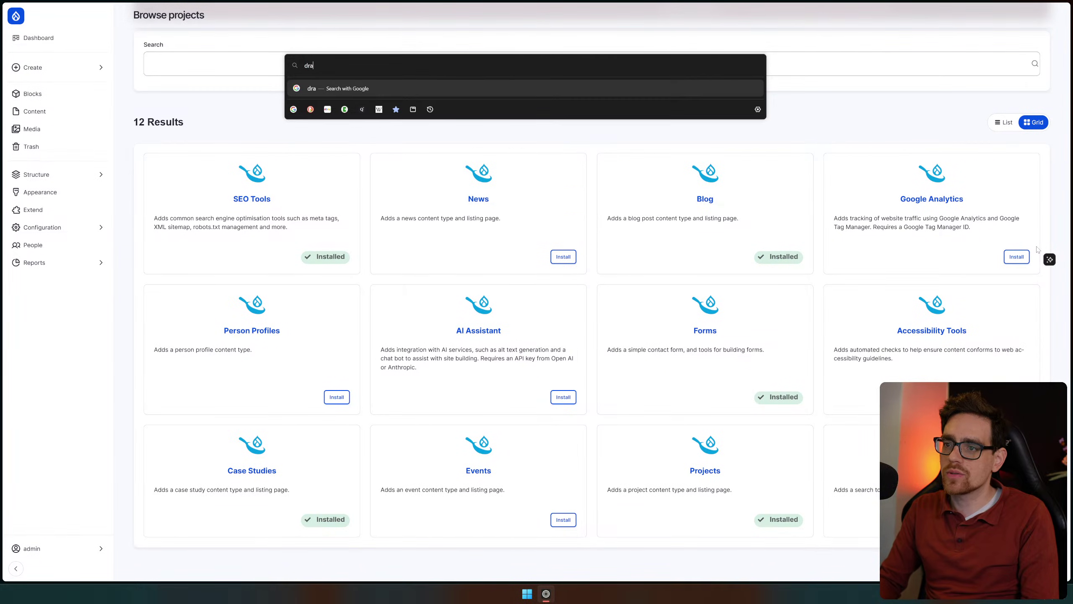
key("BackSpace")
type("upal extenstions")
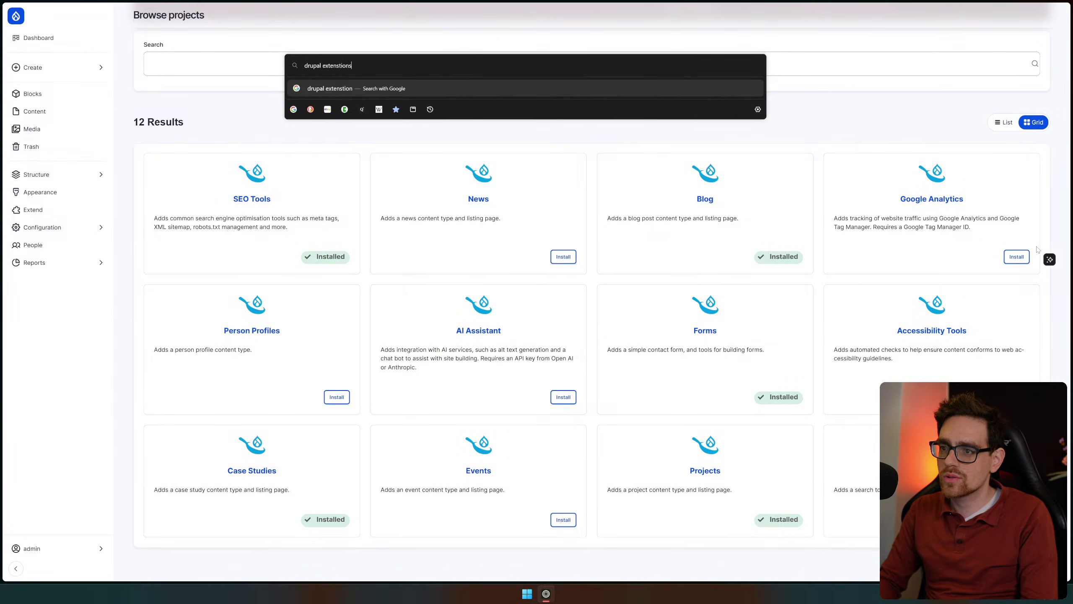
key("Return")
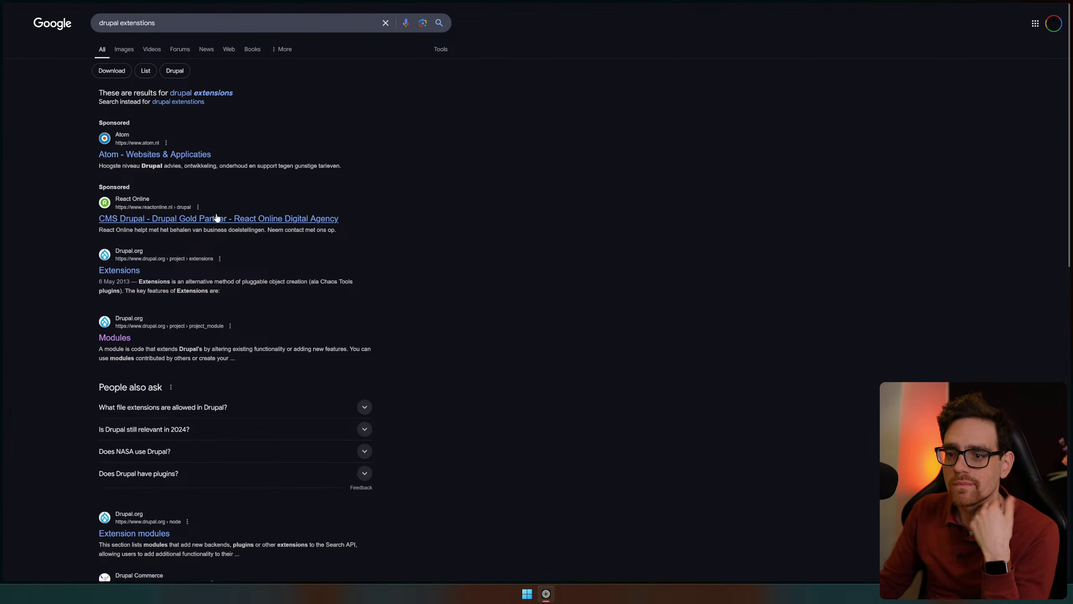
left_click(119, 271)
Search Drupal.org modules for 'drupal commerce' (2,375 results) and open Commerce Core
key("alt+Left")
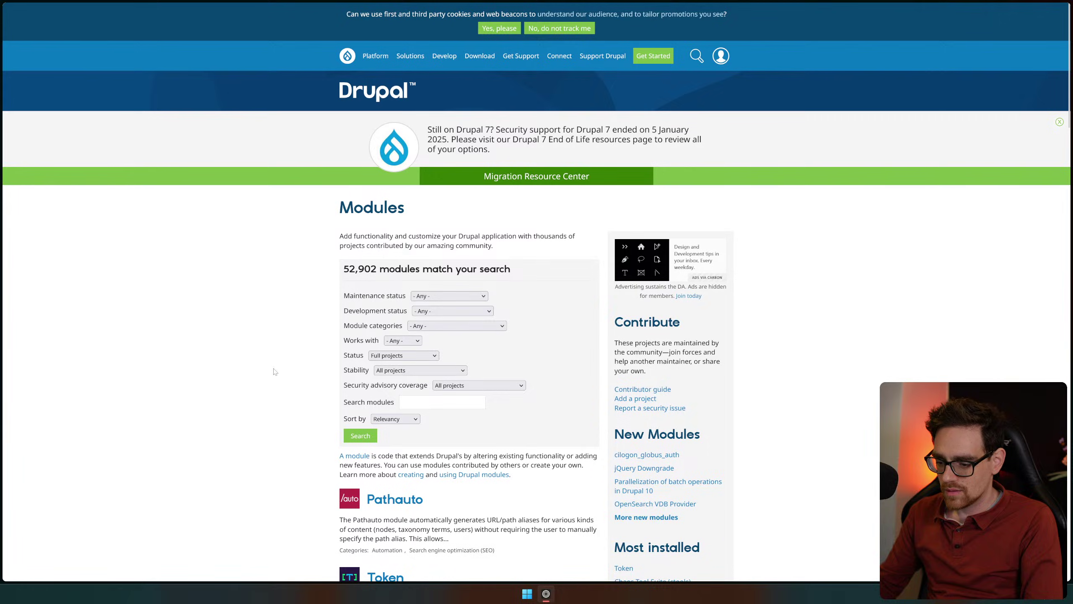
scroll(311, 246, "down", 4)
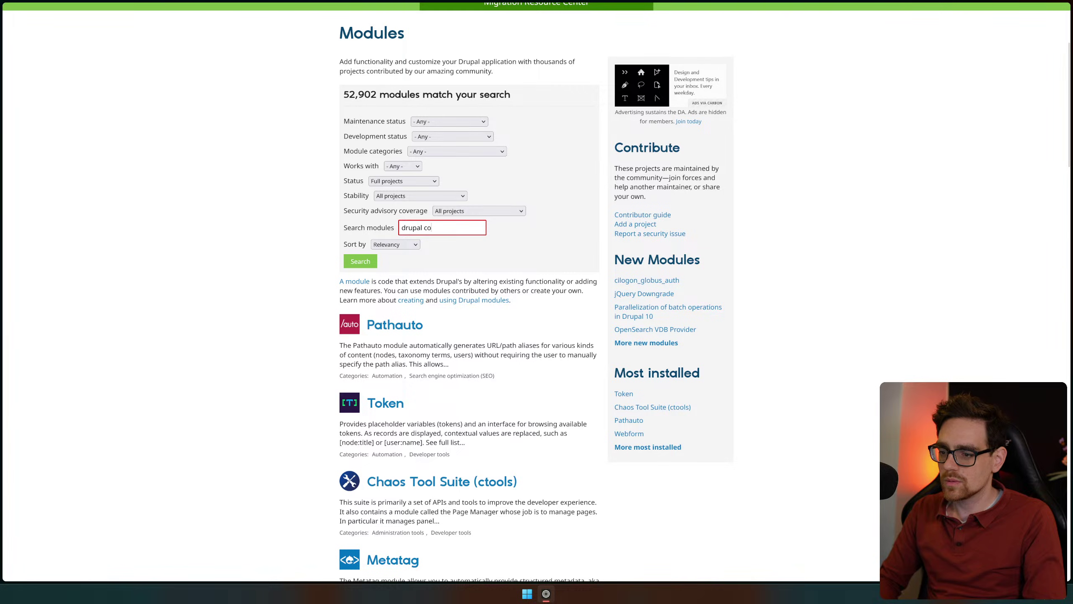
key("Return")
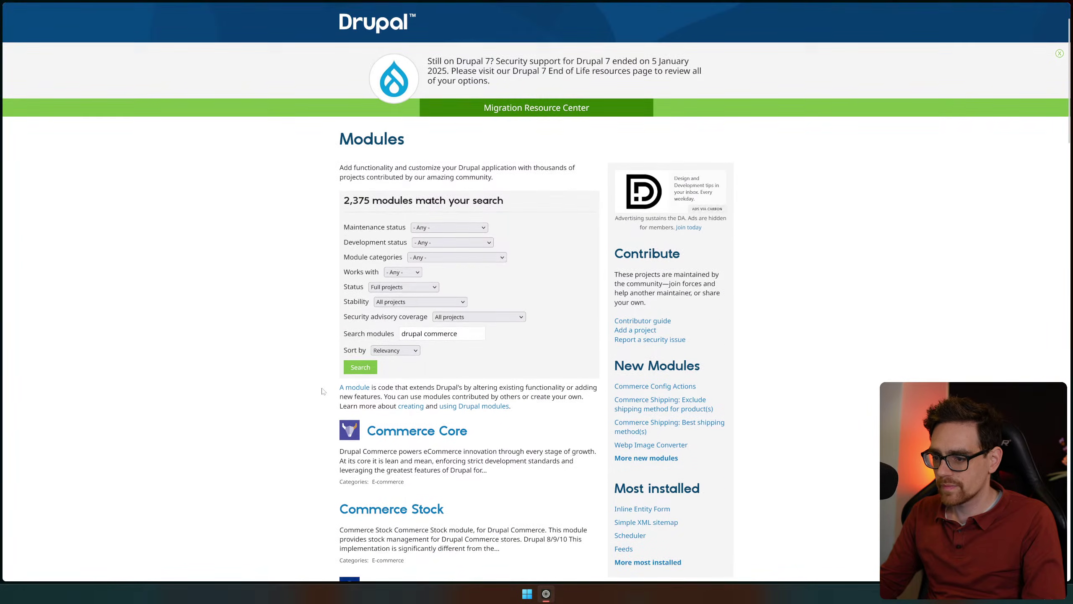
scroll(266, 359, "down", 7)
scroll(263, 357, "down", 1)
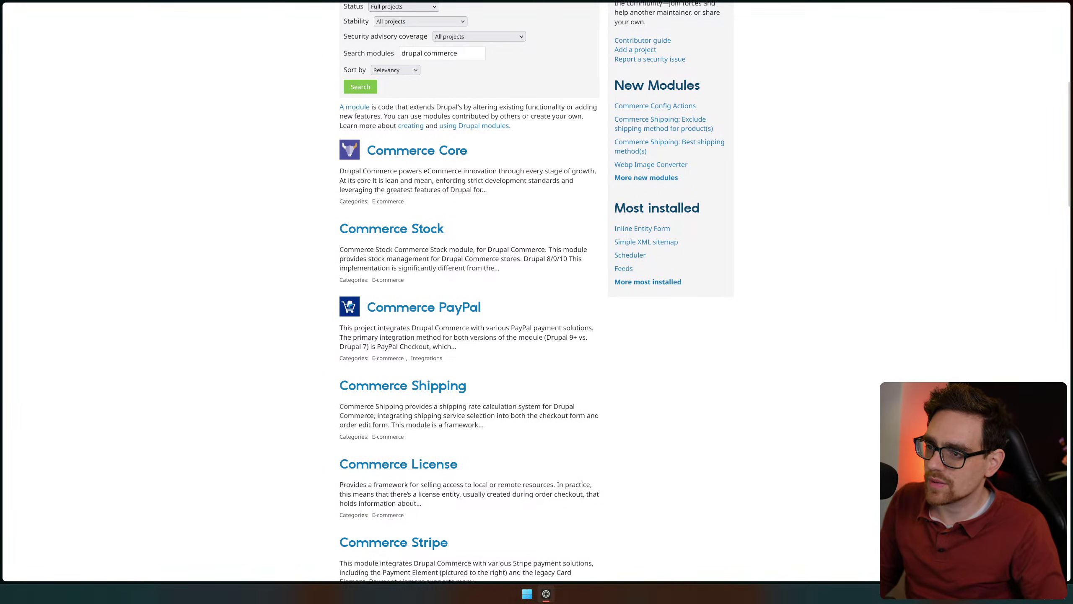
scroll(540, 297, "up", 3)
scroll(539, 297, "up", 1)
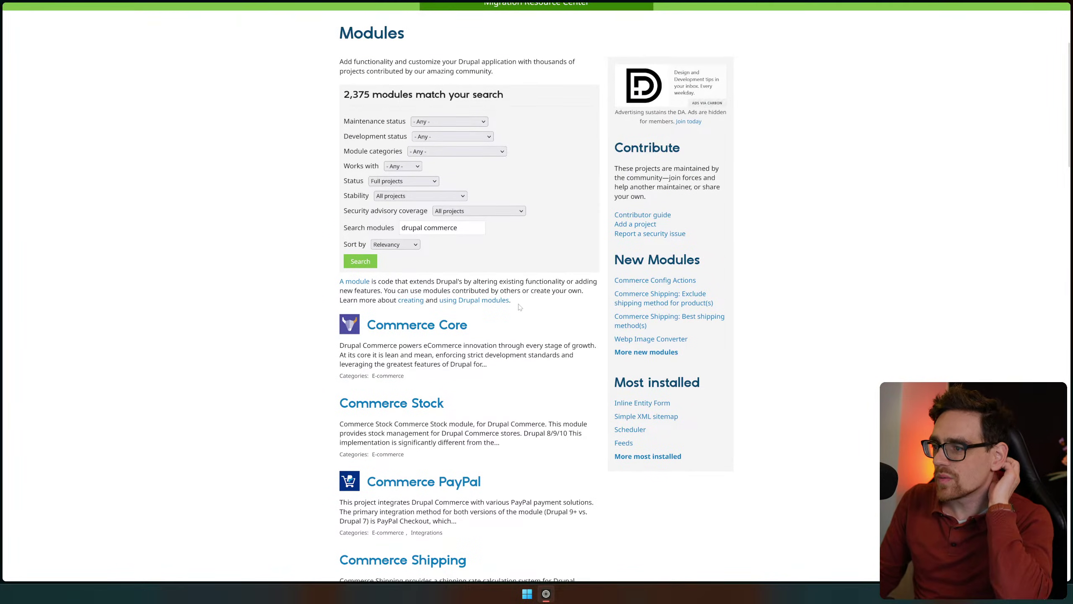
left_click(399, 329)
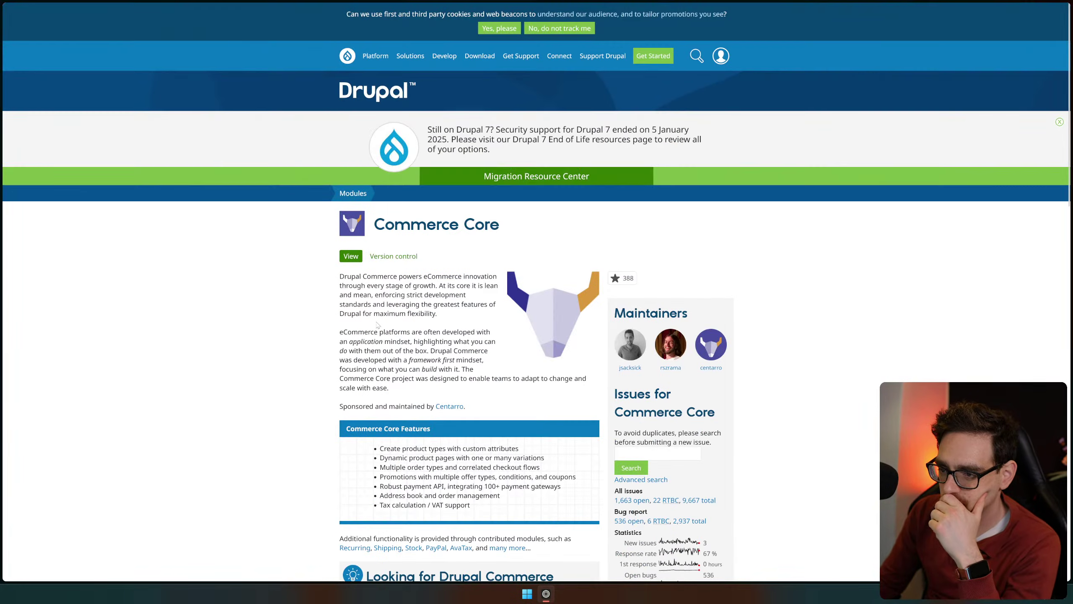
scroll(433, 363, "down", 4)
scroll(432, 363, "down", 4)
Go from Content to the empty Content blocks list and start a new content block
left_click(1034, 164)
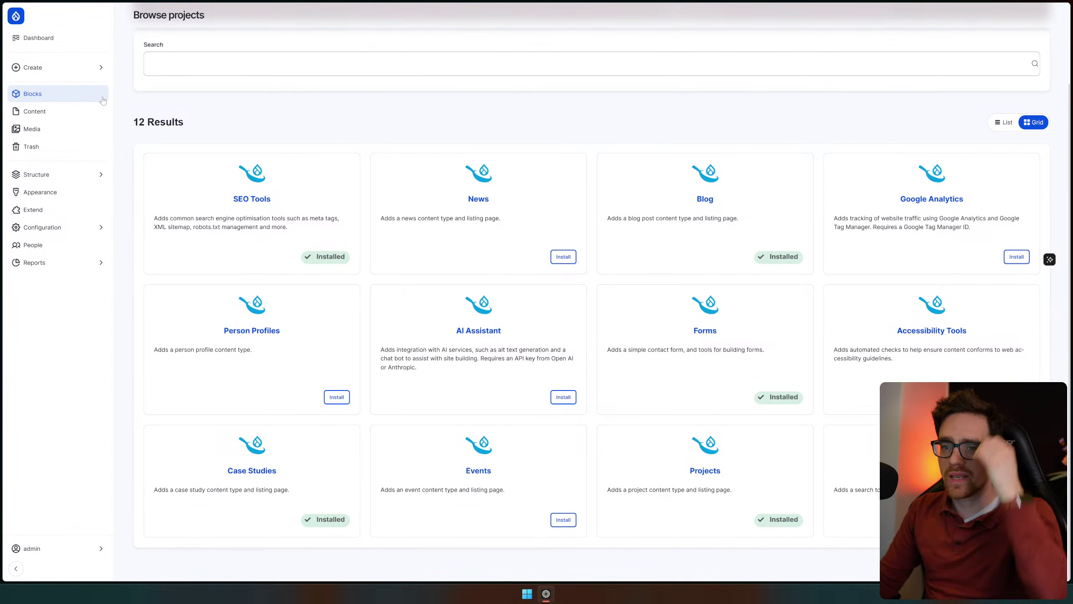
left_click(35, 111)
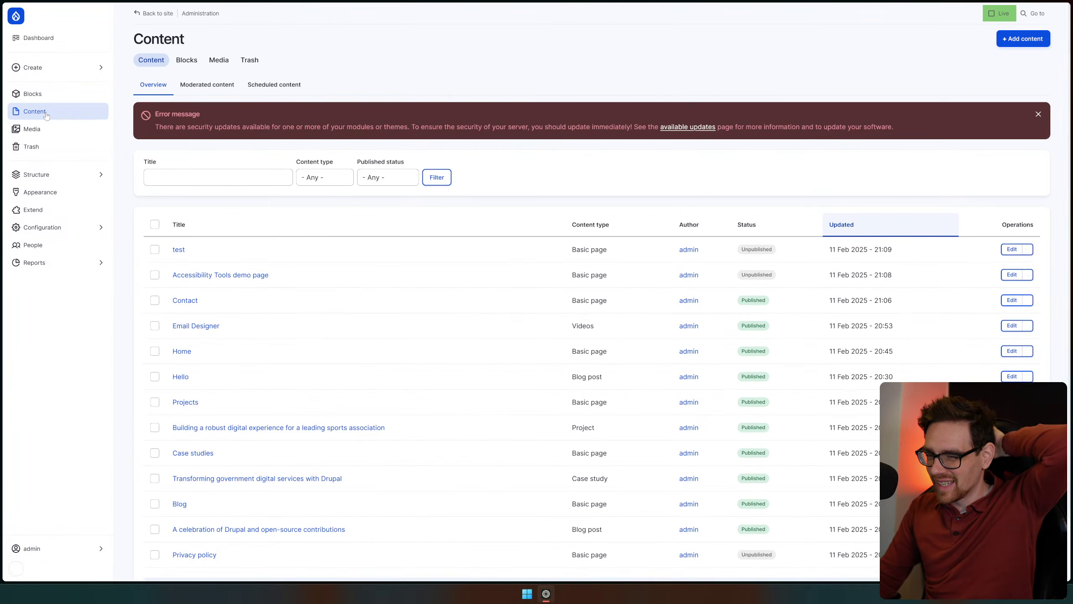
double_click(756, 249)
left_click(69, 96)
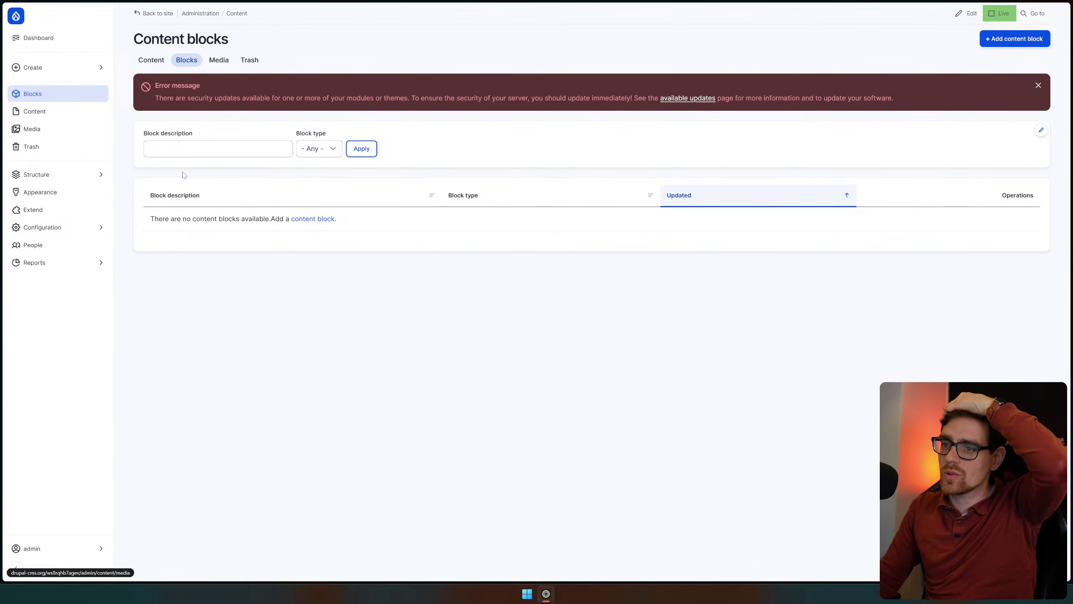
left_click(306, 219)
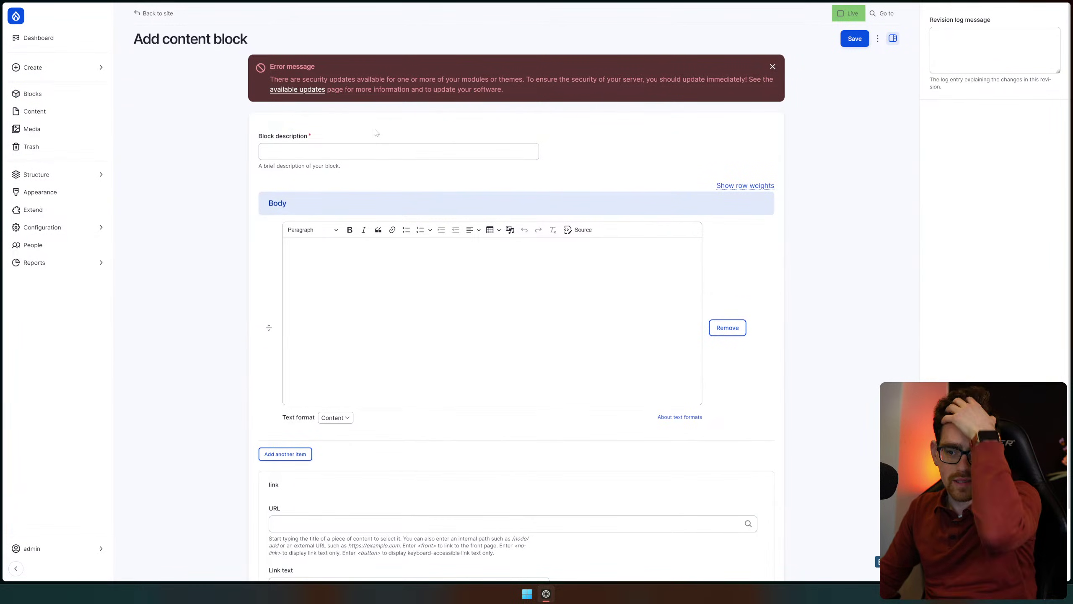
Save a General content block 'Test' with body text 'this is my body'
left_click(366, 151)
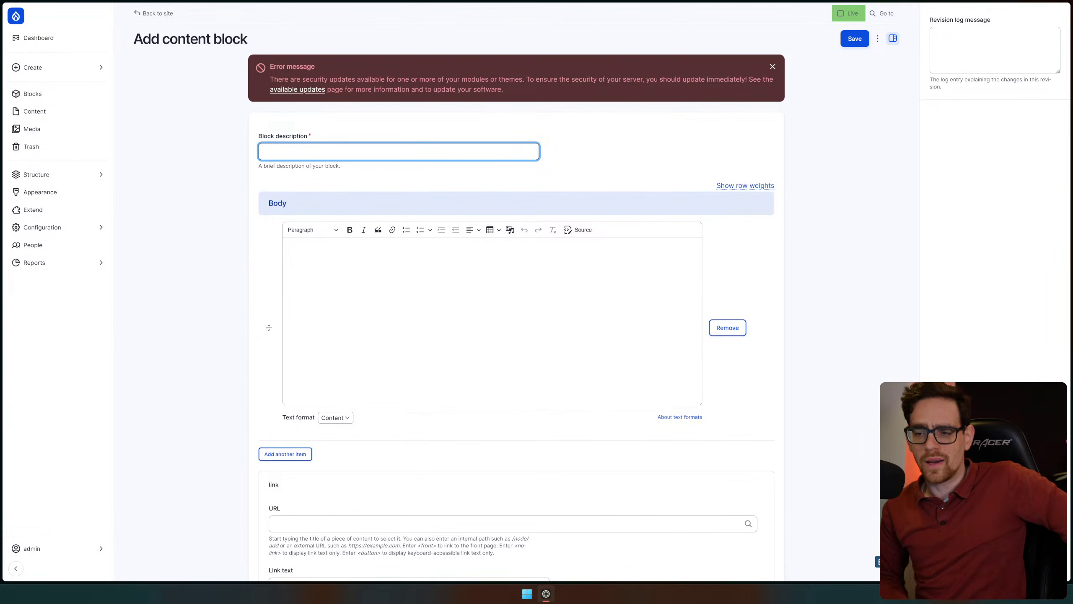
type("T")
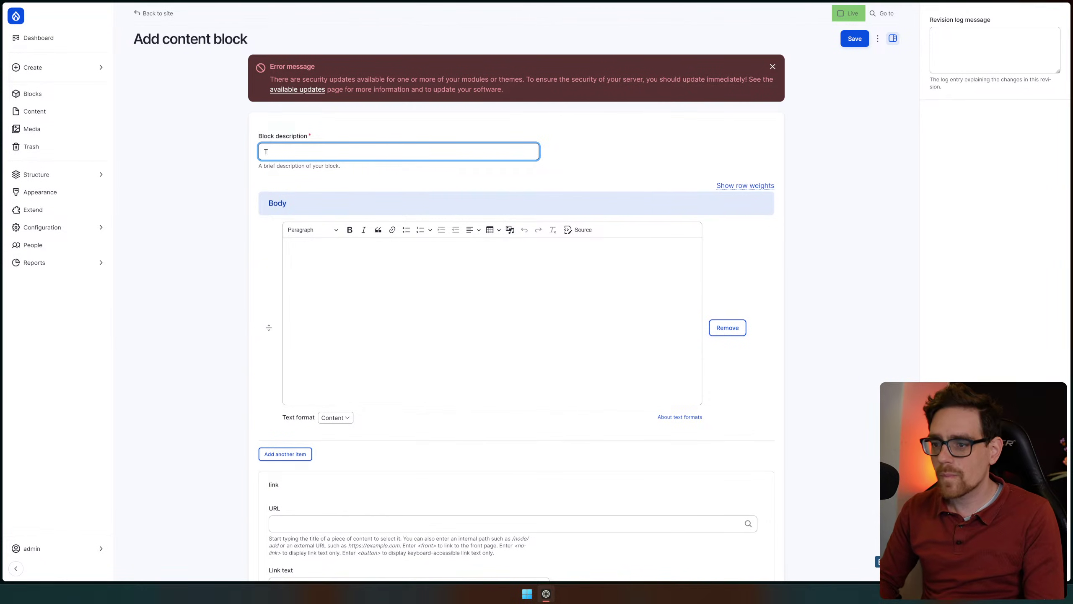
key("BackSpace")
key("BackSpace")
key("BackSpace")
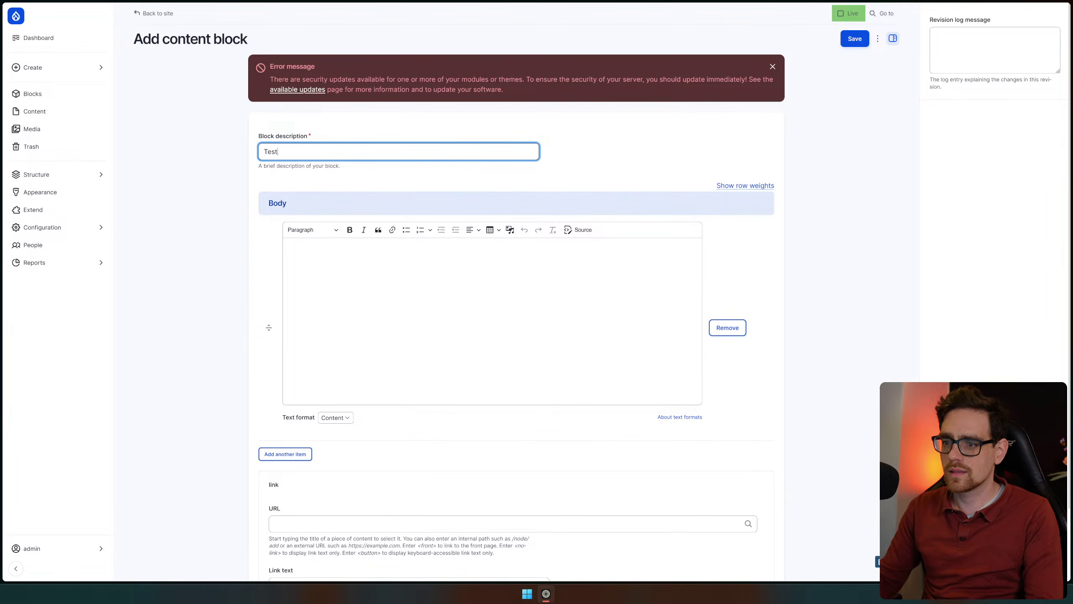
left_click(289, 250)
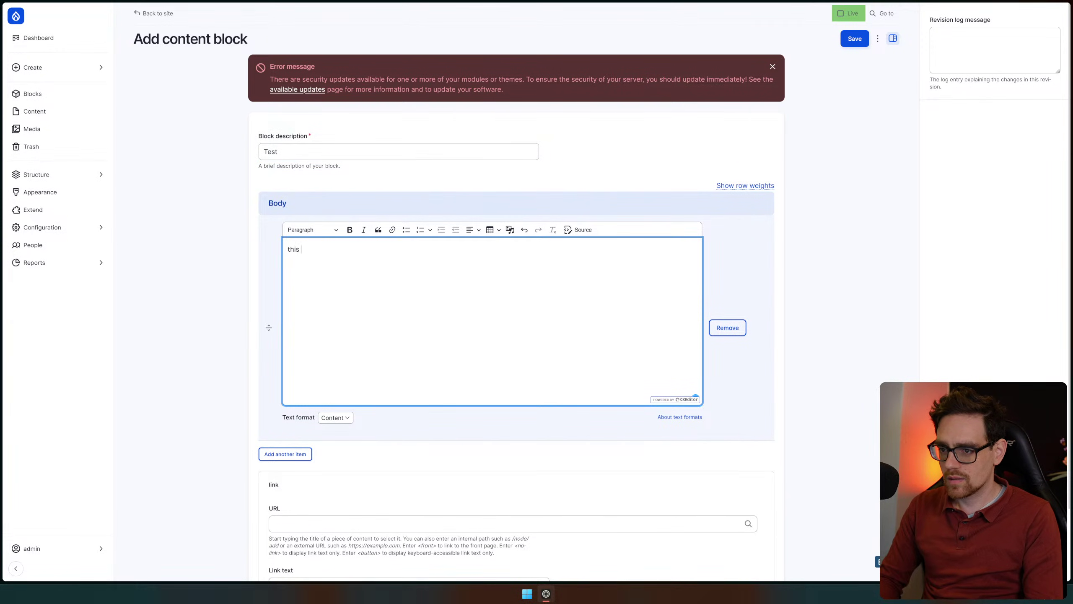
type("this is my body")
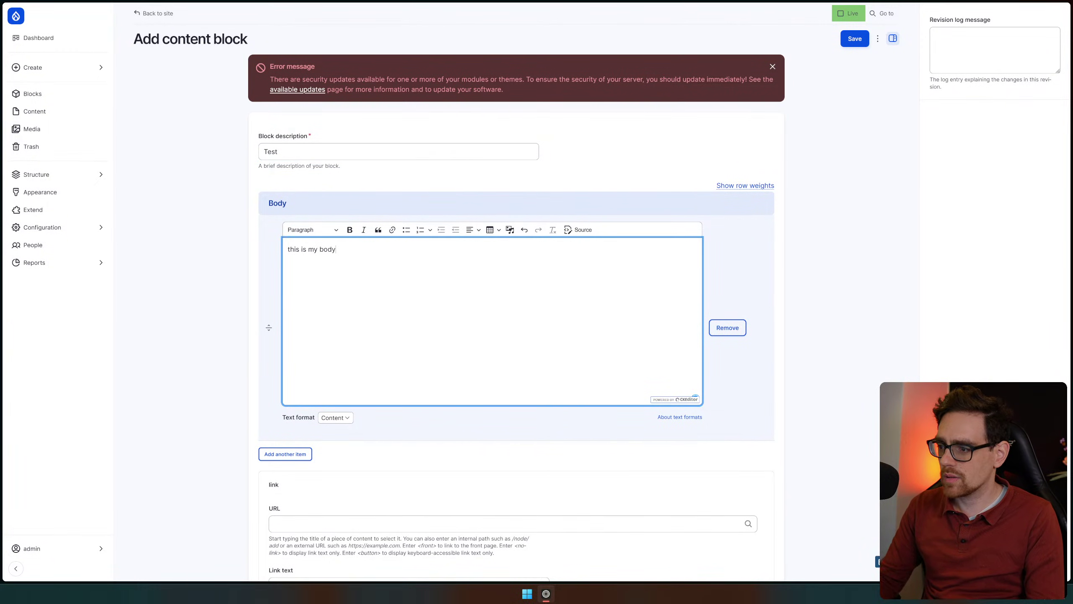
scroll(462, 422, "down", 2)
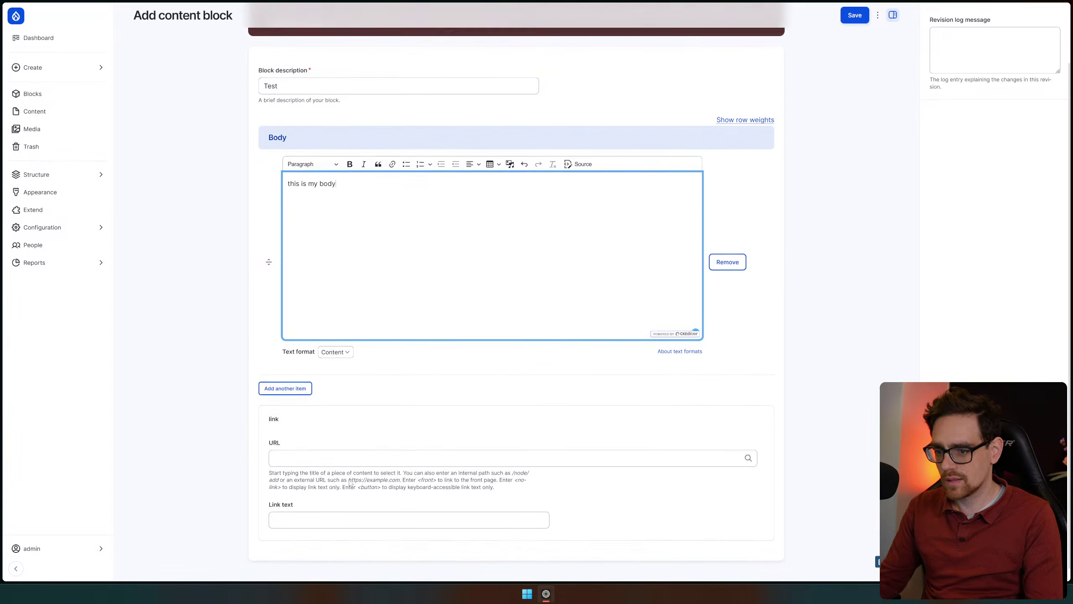
left_click(856, 16)
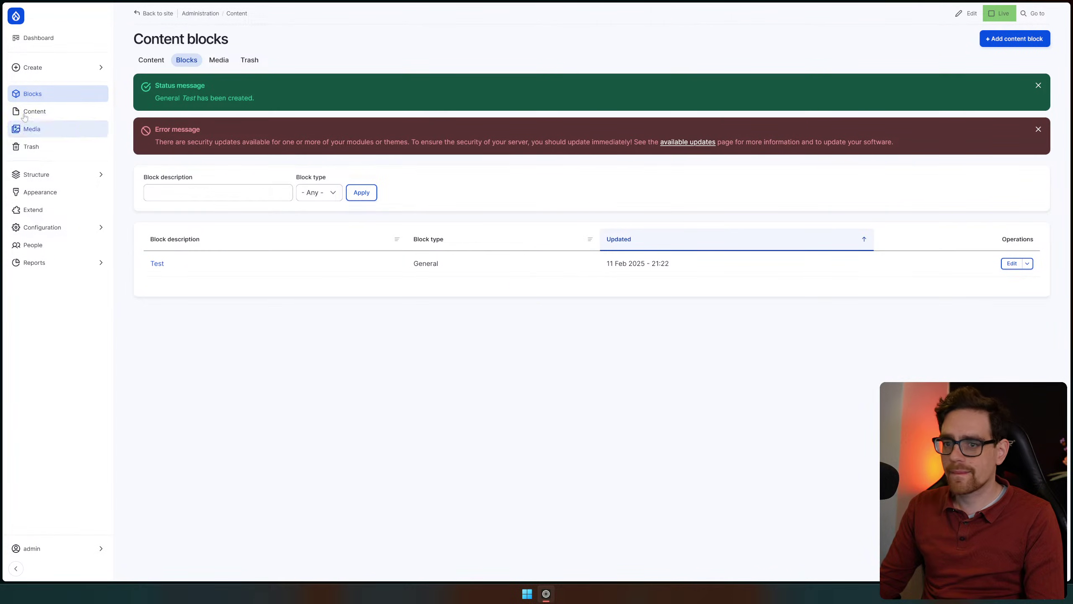
Look over the Structure > Block layout page, then return to the admin Dashboard
left_click(72, 178)
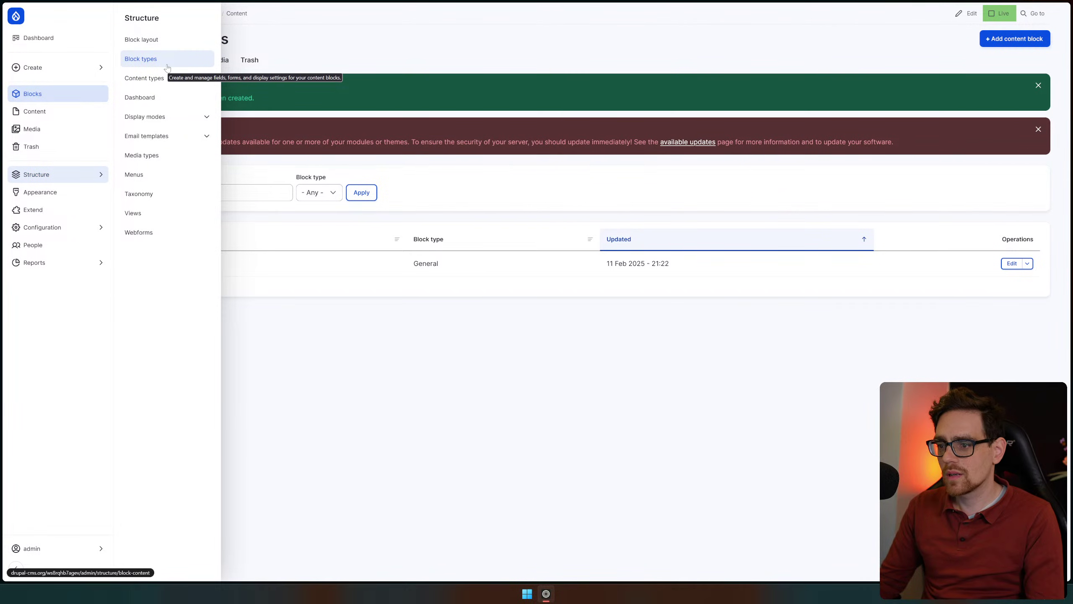
left_click(181, 40)
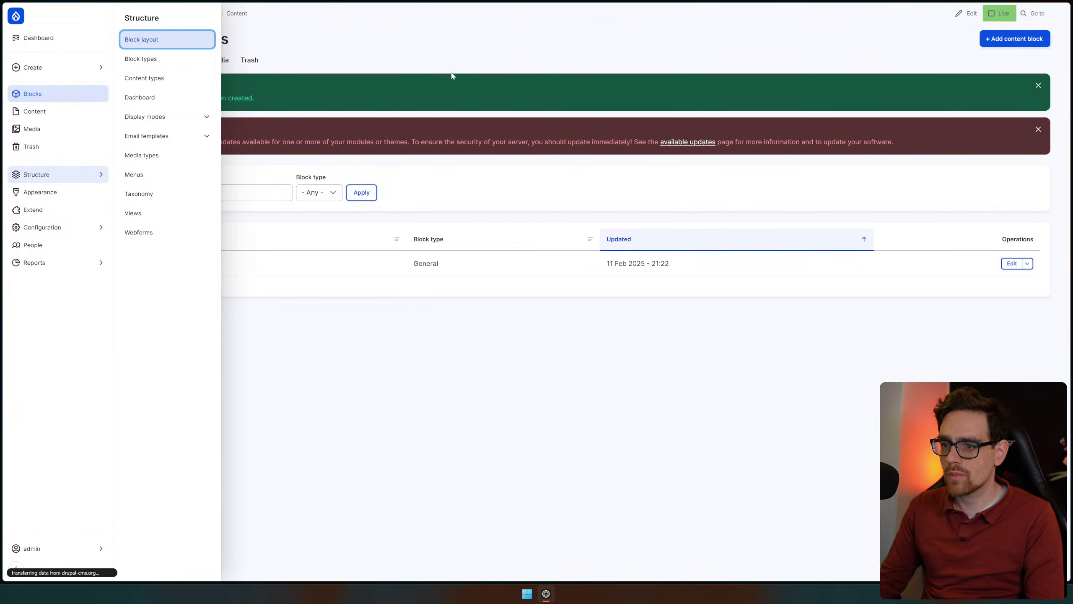
scroll(446, 342, "down", 4)
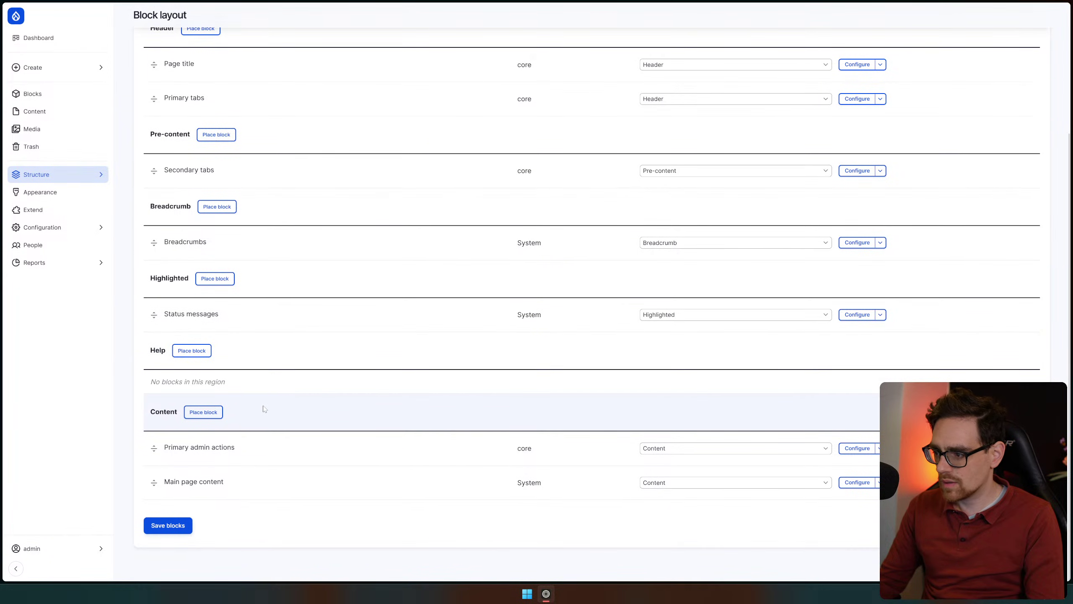
scroll(479, 405, "up", 4)
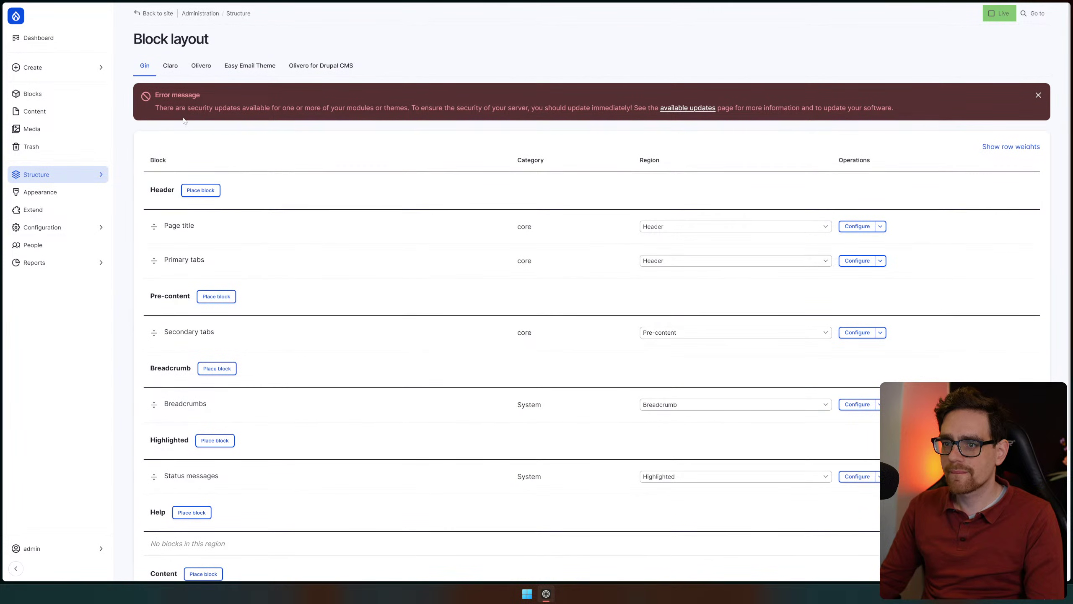
scroll(354, 269, "down", 4)
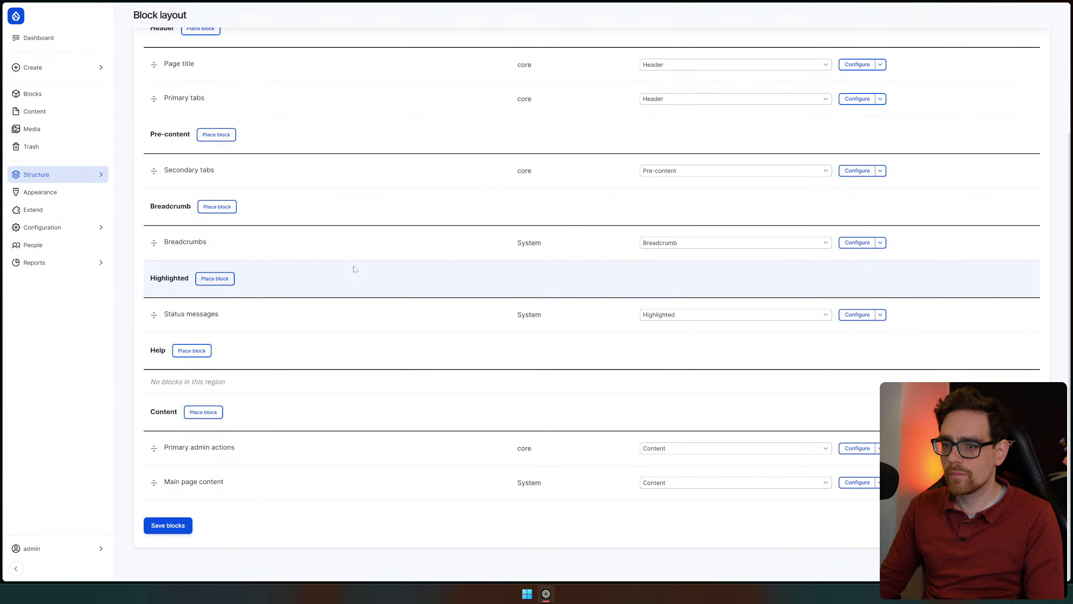
scroll(363, 321, "up", 3)
scroll(358, 447, "up", 1)
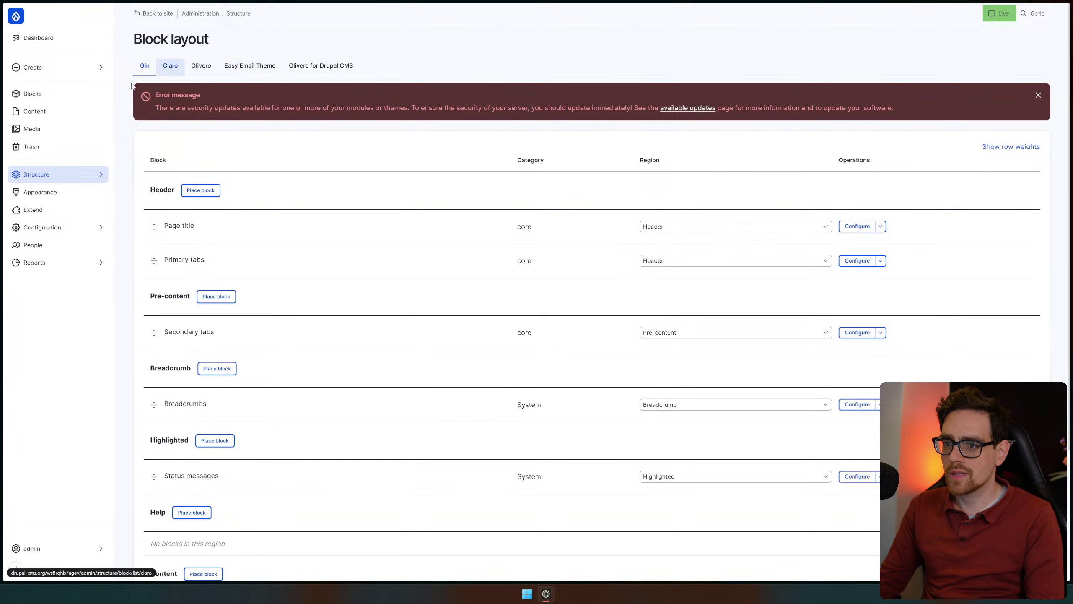
left_click(59, 39)
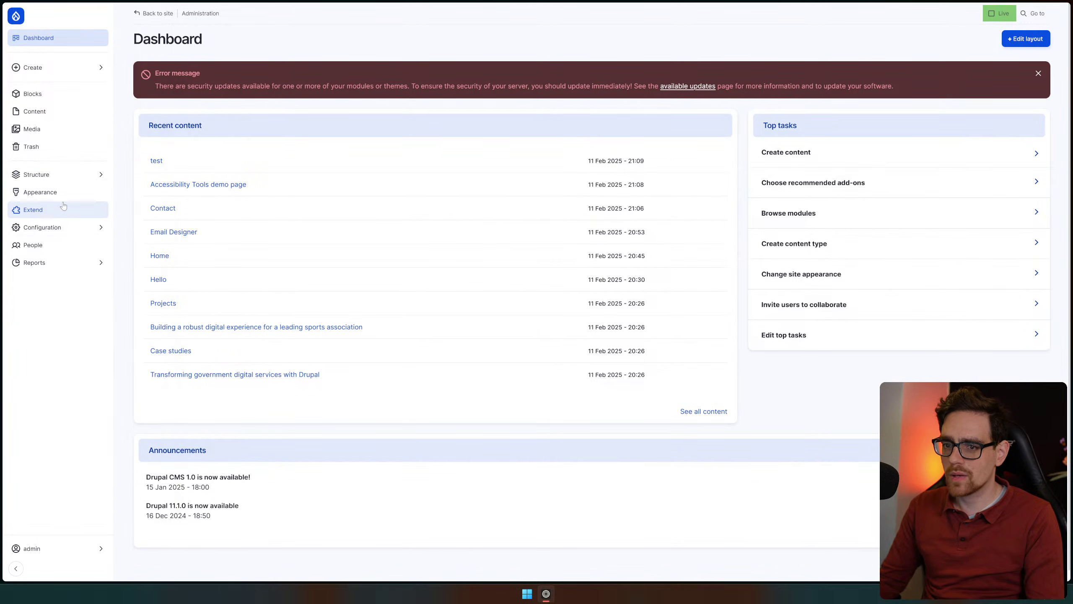
Glance at the Content types list, then view Content blocks with the General block 'Test'
mouse_move(76, 177)
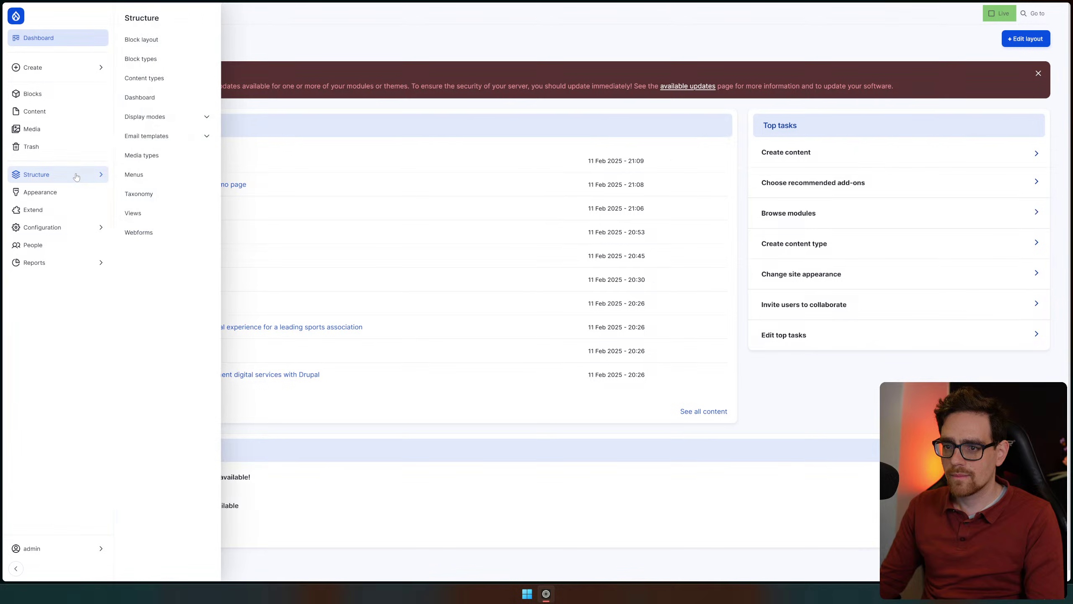
left_click(171, 79)
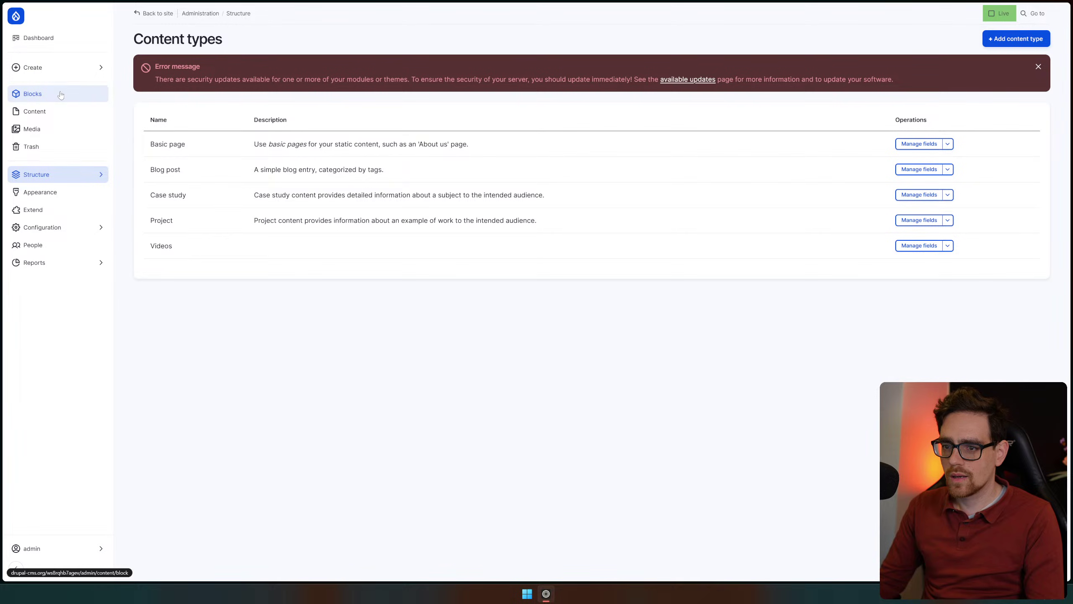
left_click(57, 94)
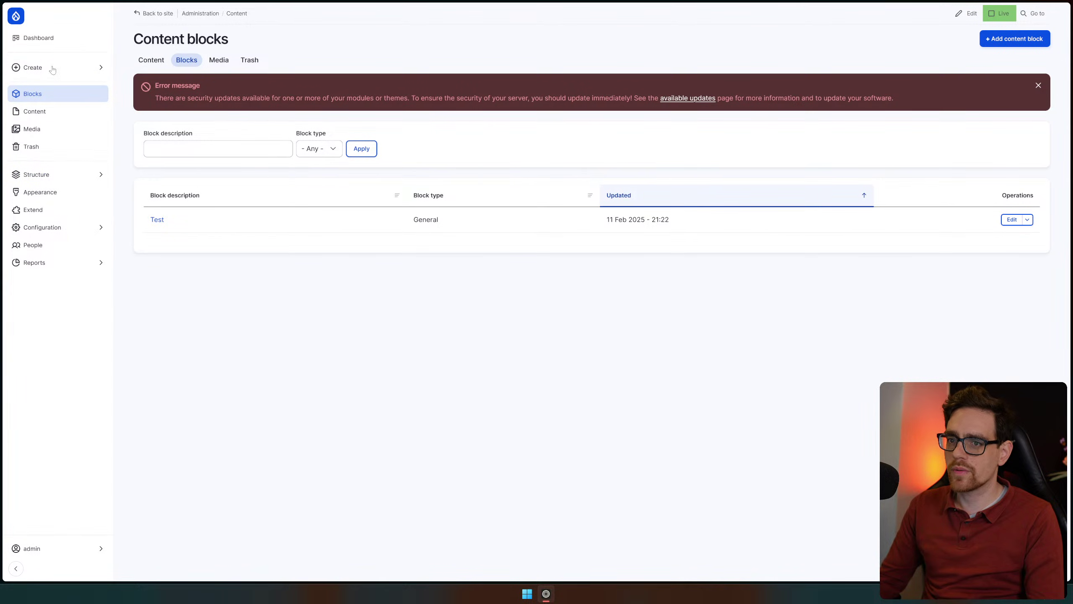
mouse_move(55, 68)
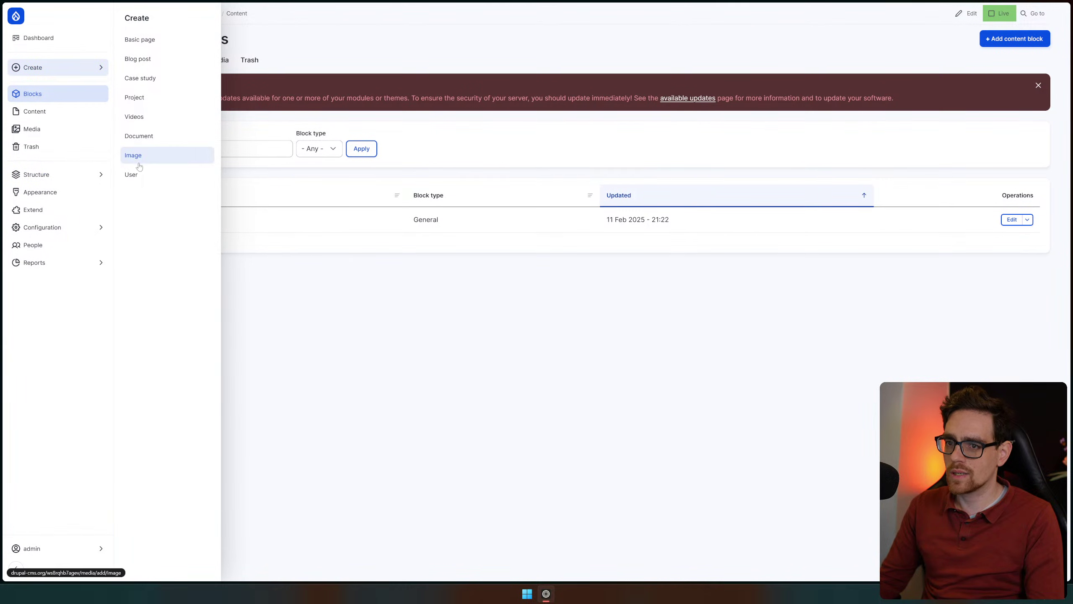
Visit the Content overview, the Media library and the Trash in turn
left_click(70, 114)
left_click(64, 129)
left_click(65, 146)
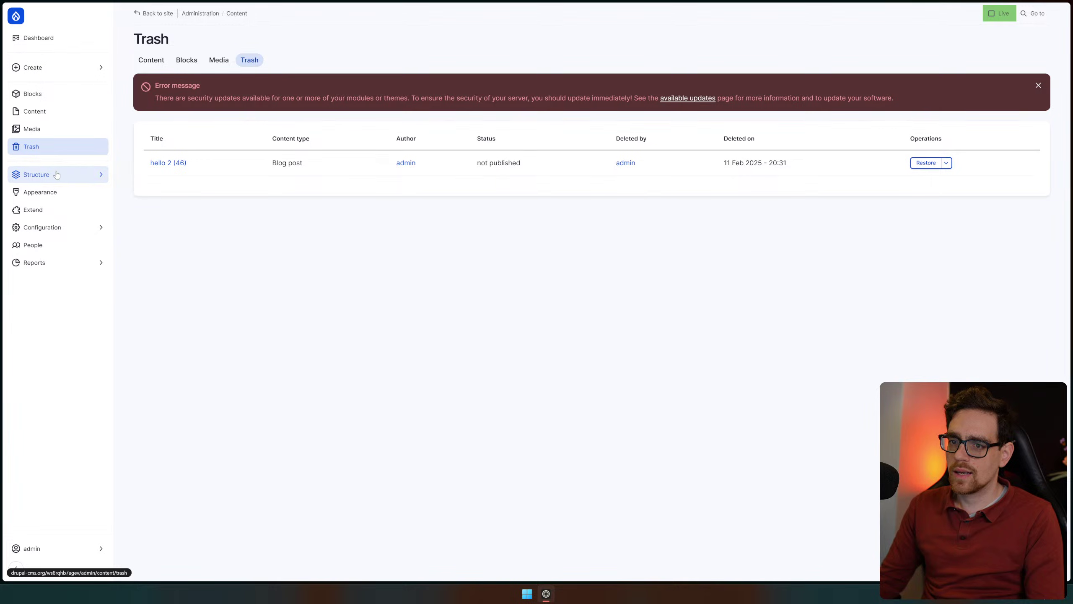
Check the Block layout page, then the Extend module list and its Recipes tab
mouse_move(82, 178)
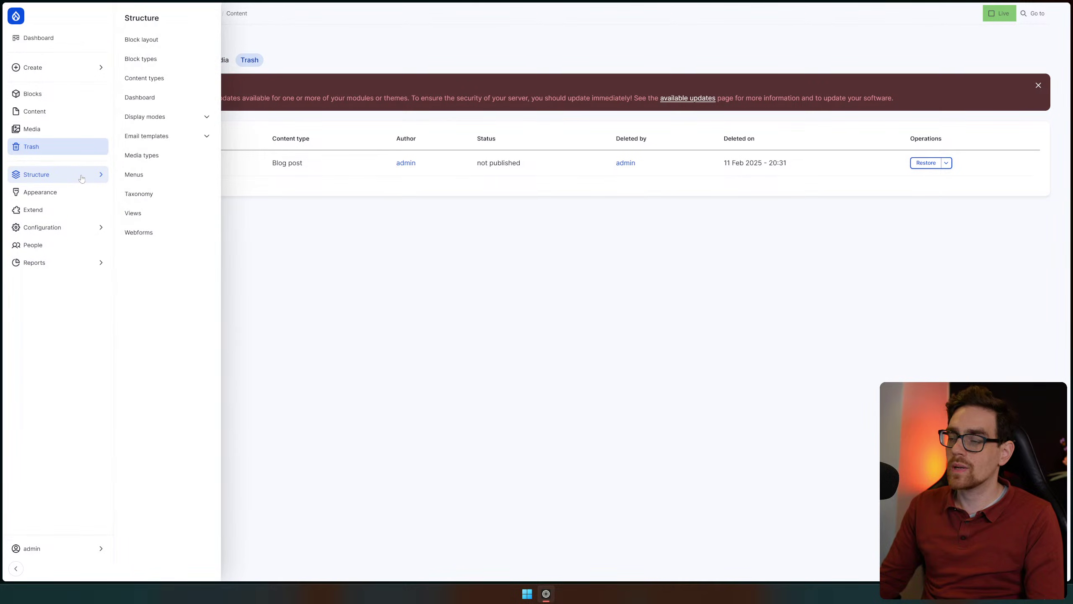
left_click(156, 50)
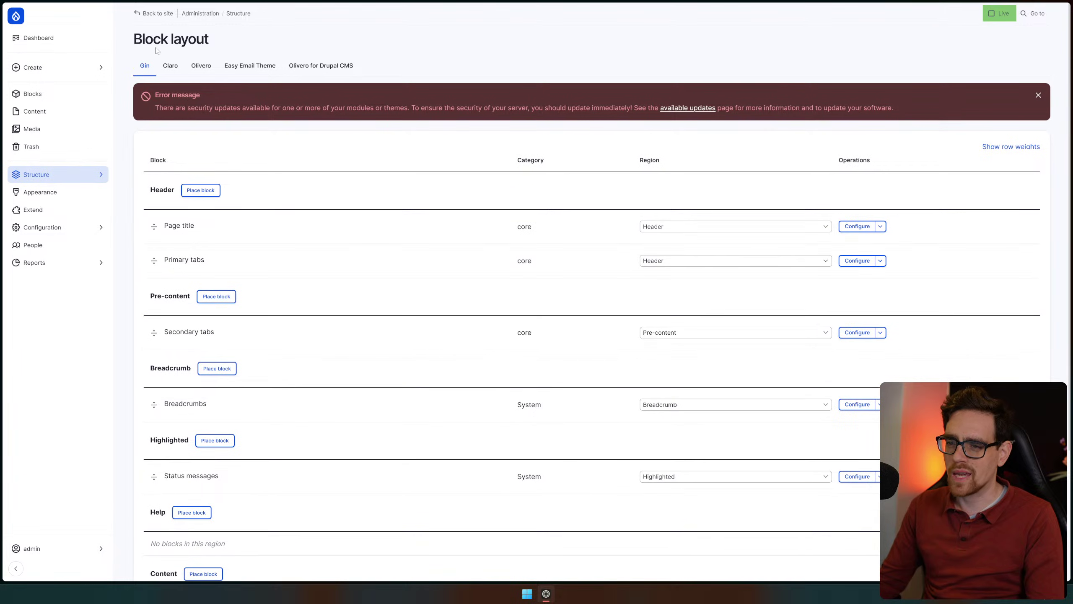
left_click(38, 210)
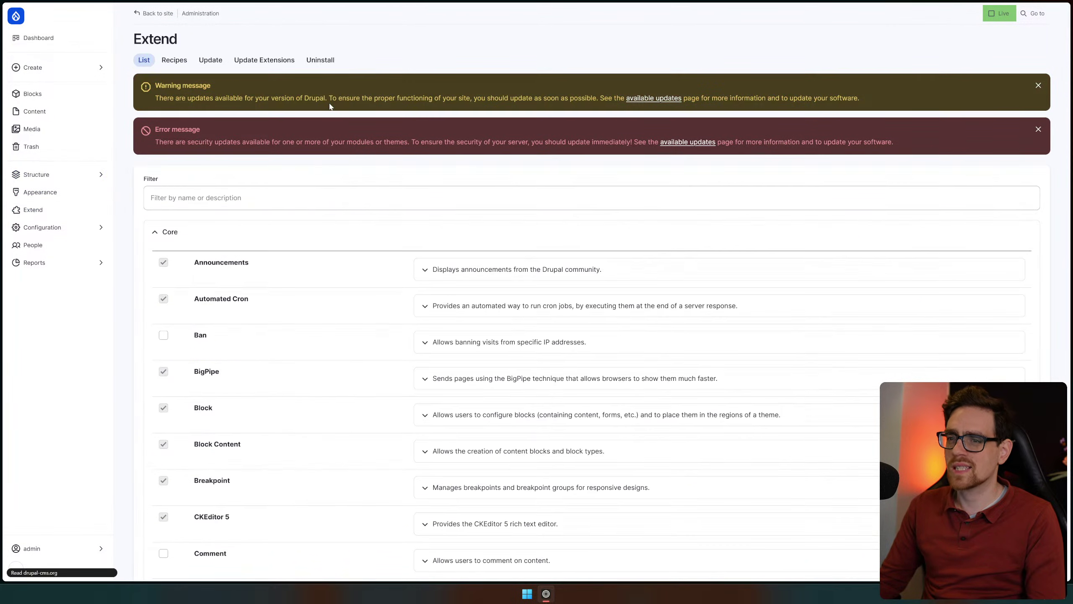
left_click(170, 65)
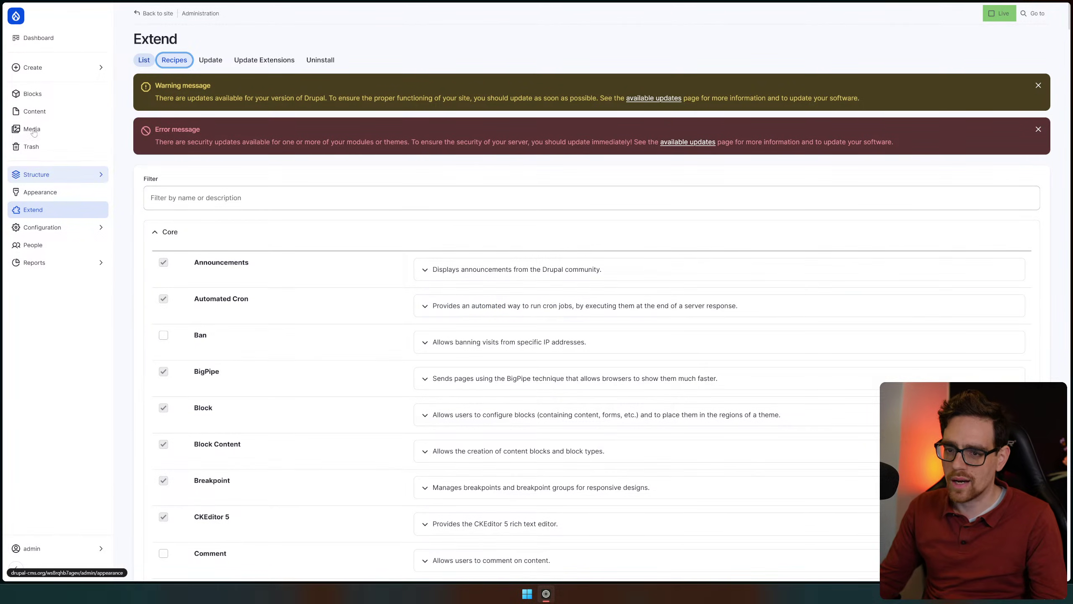
left_click(42, 174)
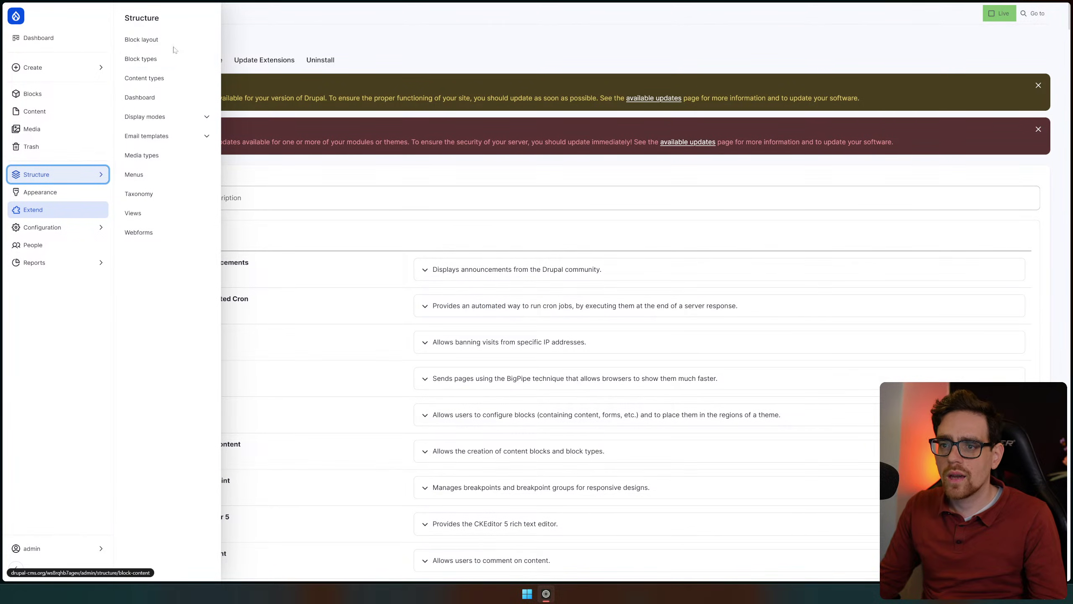
Open the Administration menu's link editor from Structure > Menus
mouse_move(70, 182)
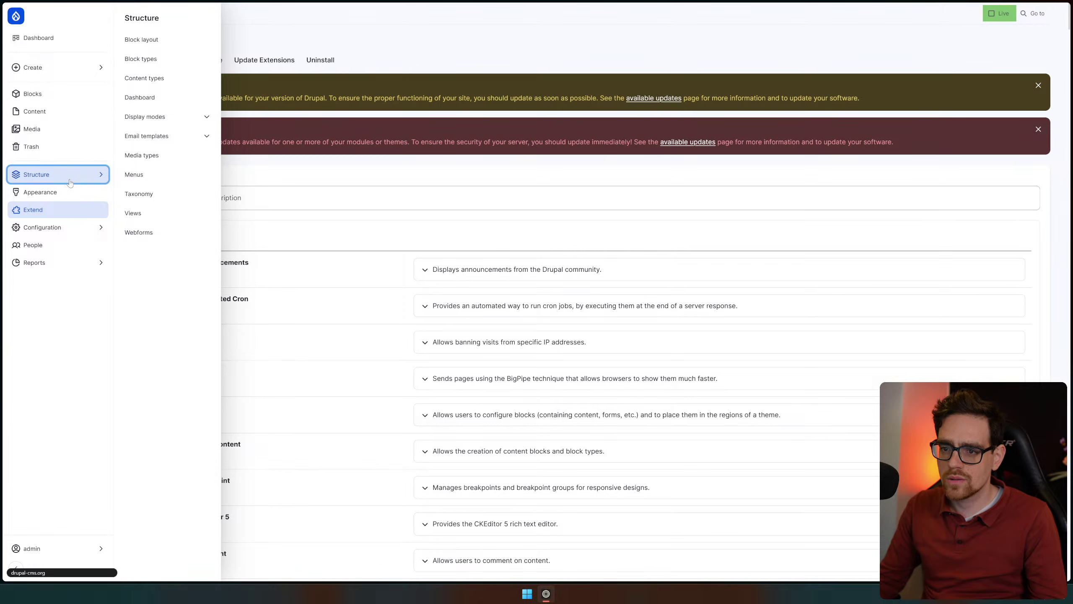
left_click(170, 180)
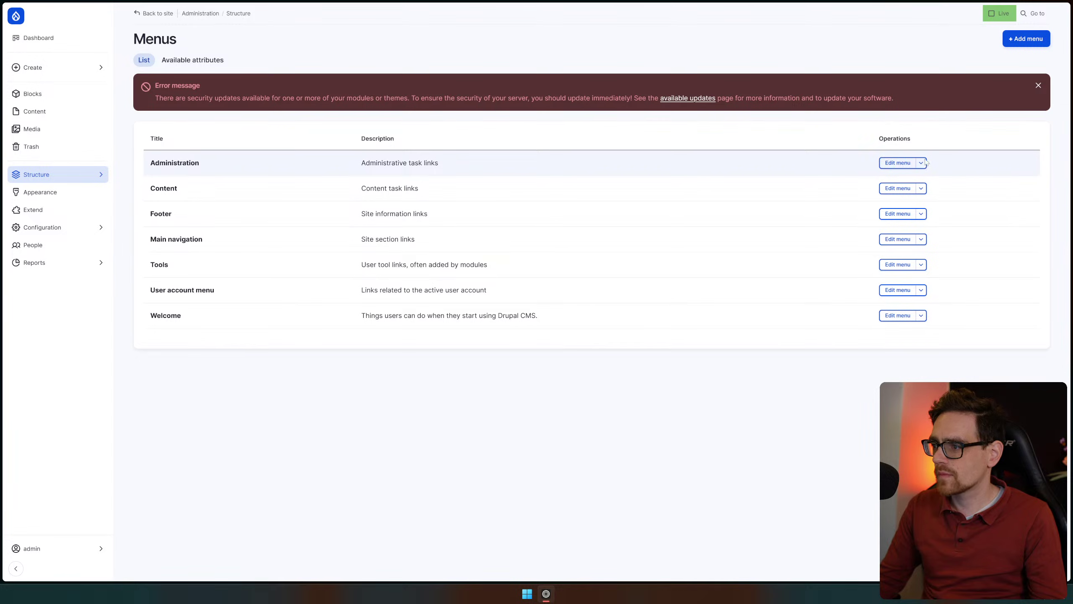
left_click(897, 163)
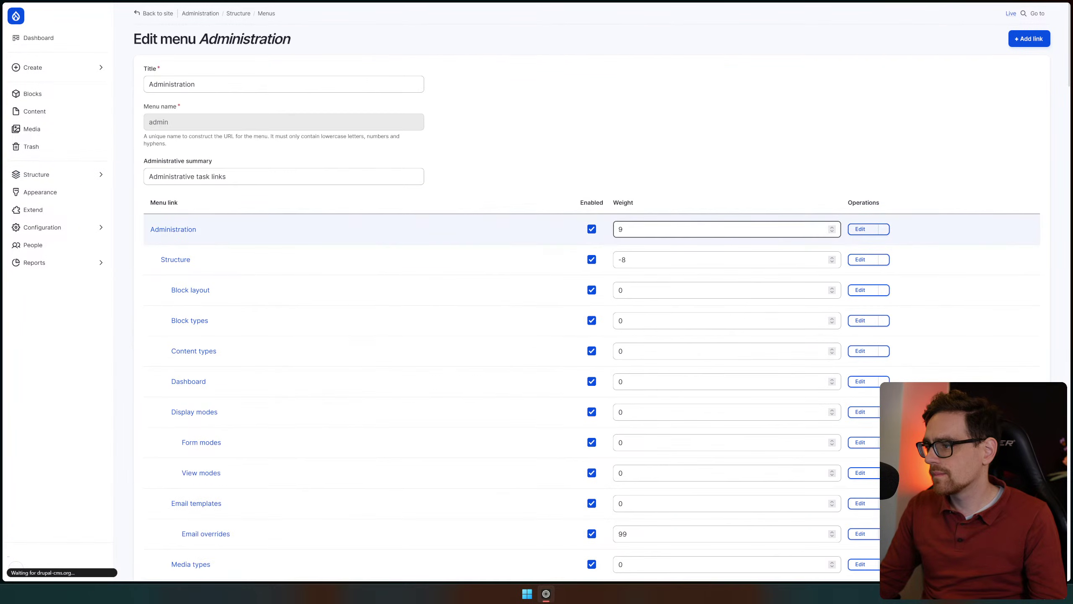
Drag the Appearance link up so it sits directly above Structure
scroll(282, 272, "down", 15)
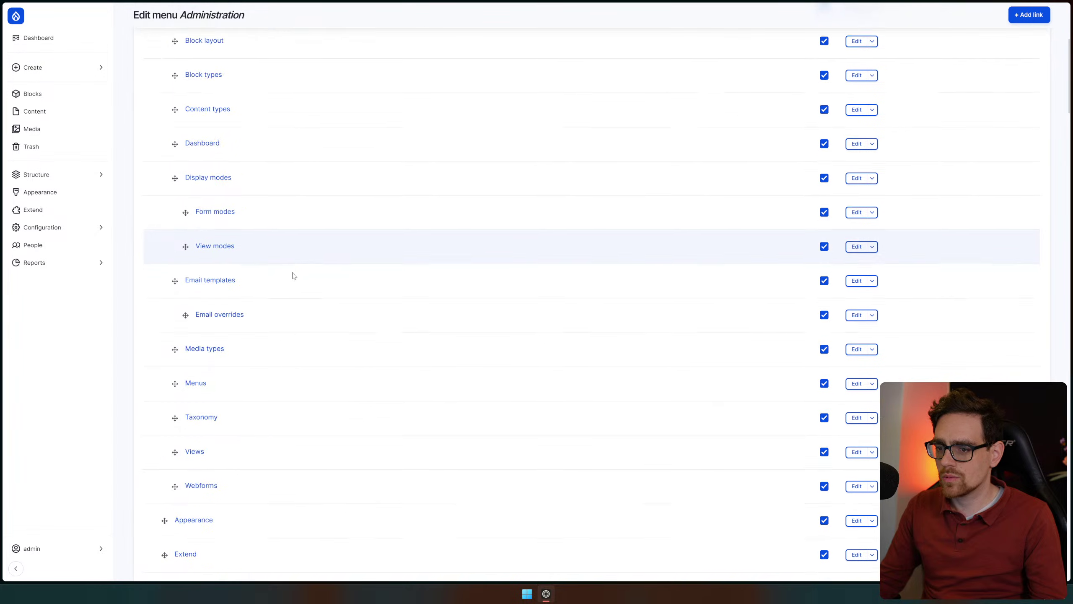
scroll(326, 285, "down", 20)
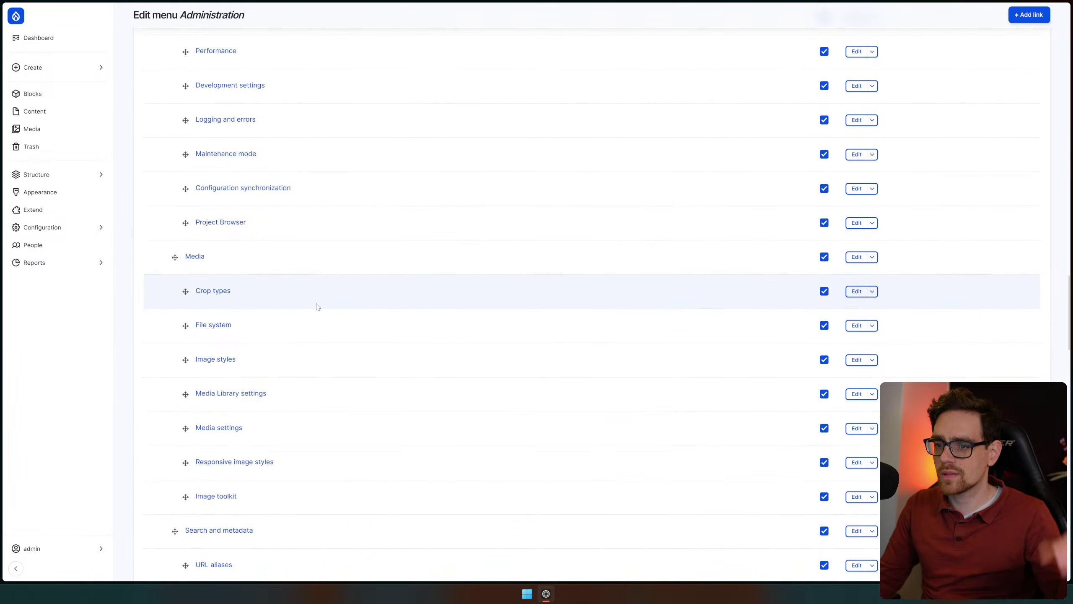
scroll(681, 438, "up", 20)
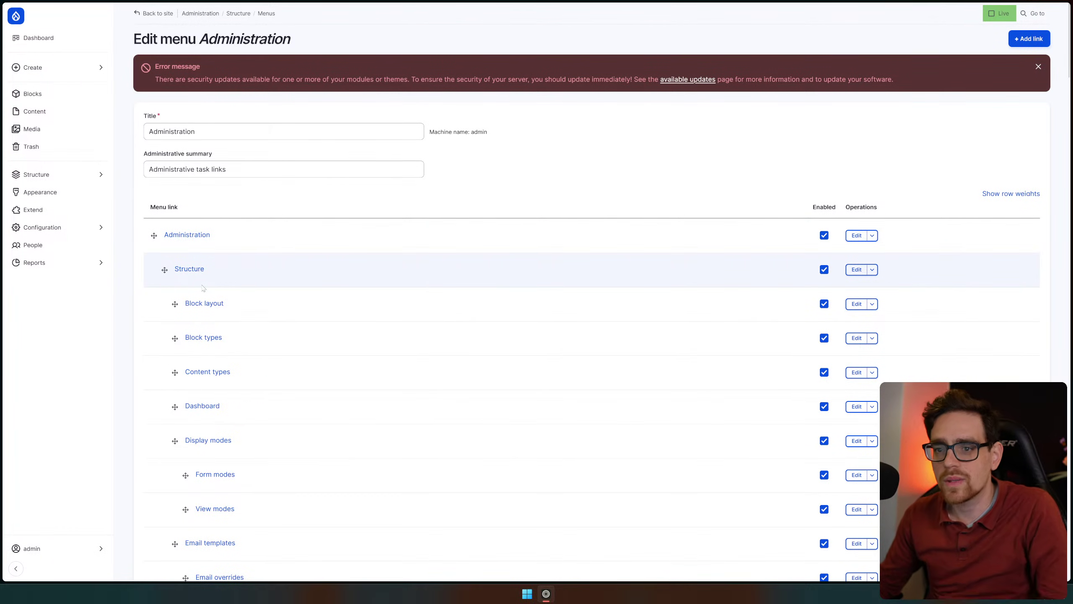
scroll(202, 279, "down", 2)
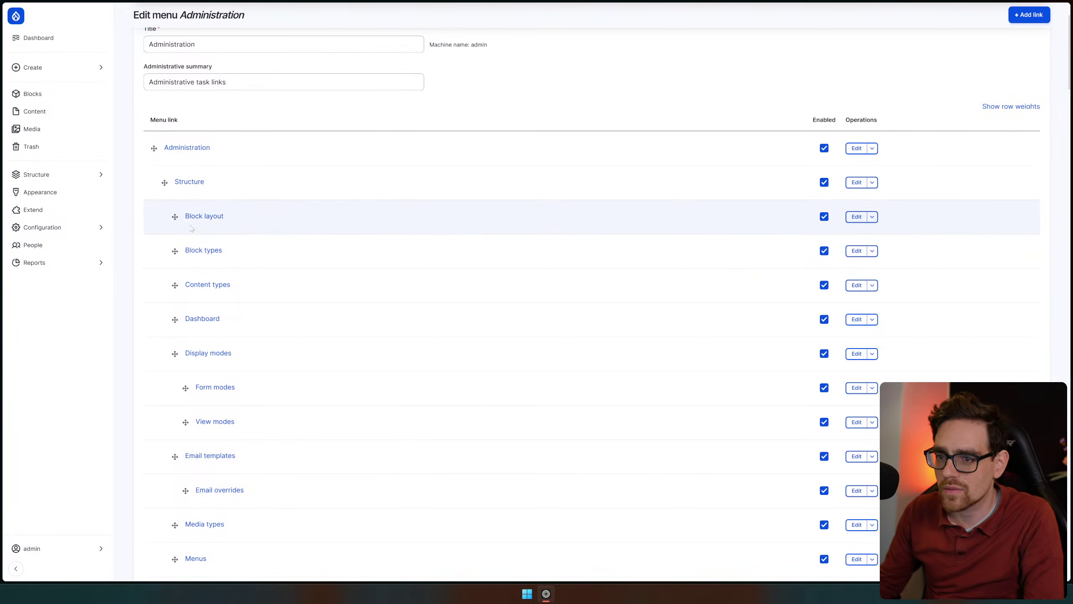
scroll(410, 276, "down", 9)
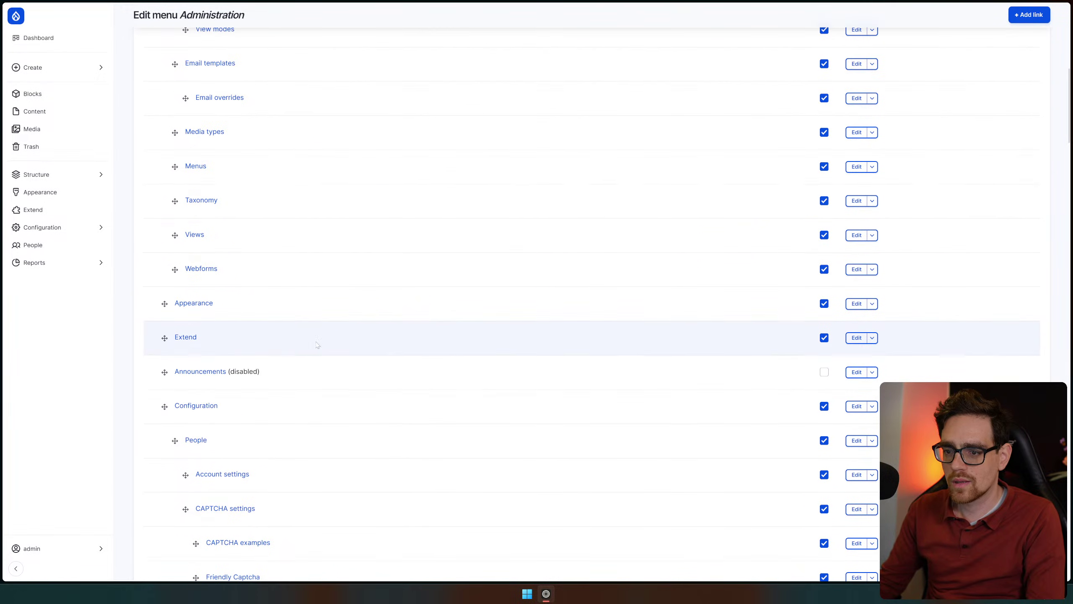
scroll(366, 305, "up", 9)
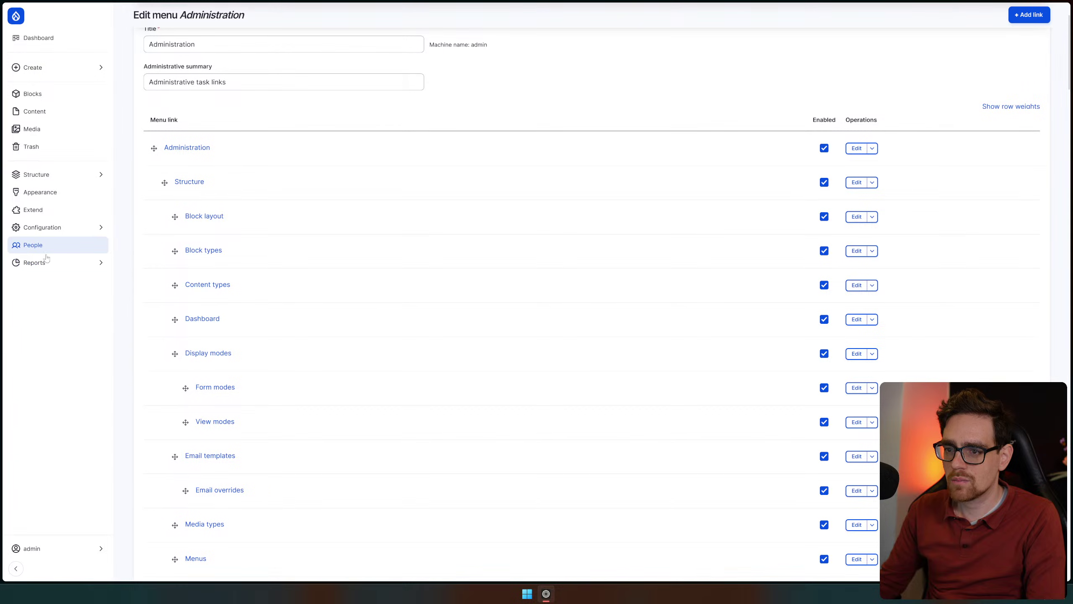
scroll(165, 321, "down", 7)
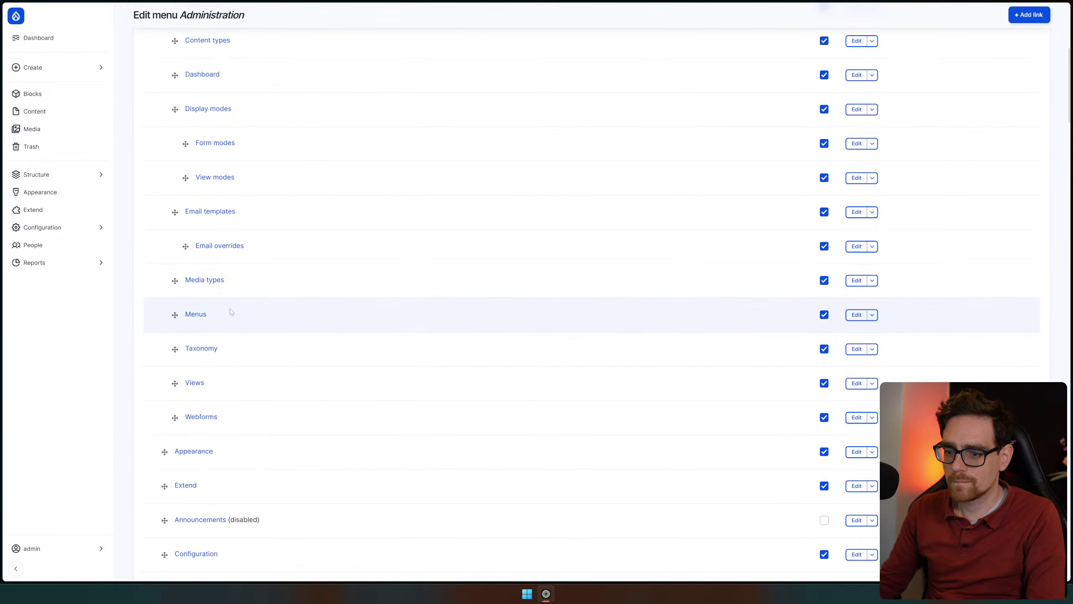
mouse_move(165, 392)
left_mouse_down()
mouse_move(246, 5)
mouse_move(253, 32)
mouse_move(232, 120)
mouse_move(223, 102)
left_mouse_up()
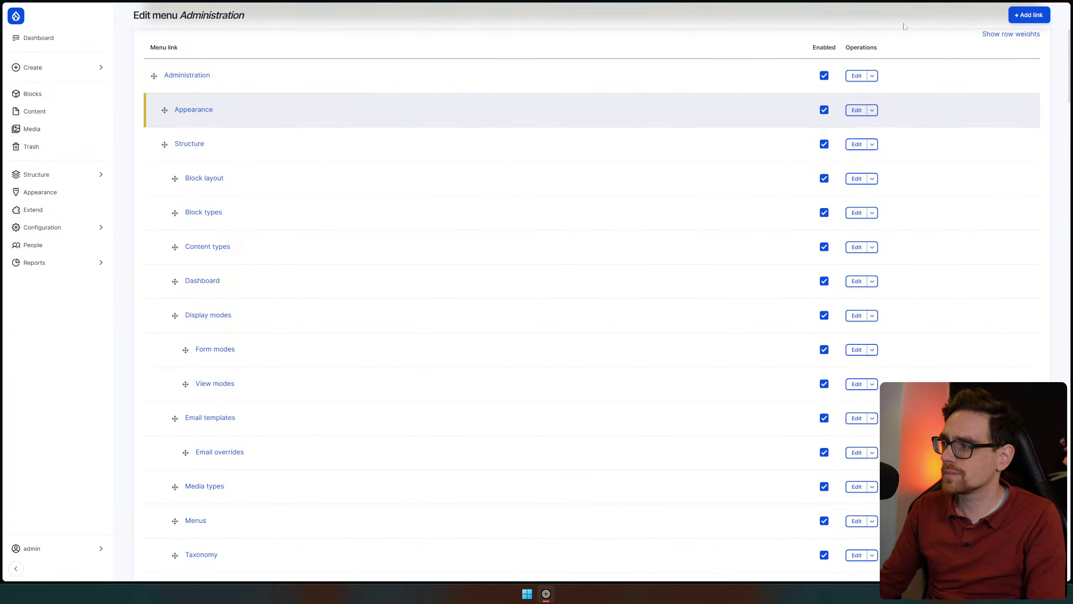
scroll(379, 115, "up", 5)
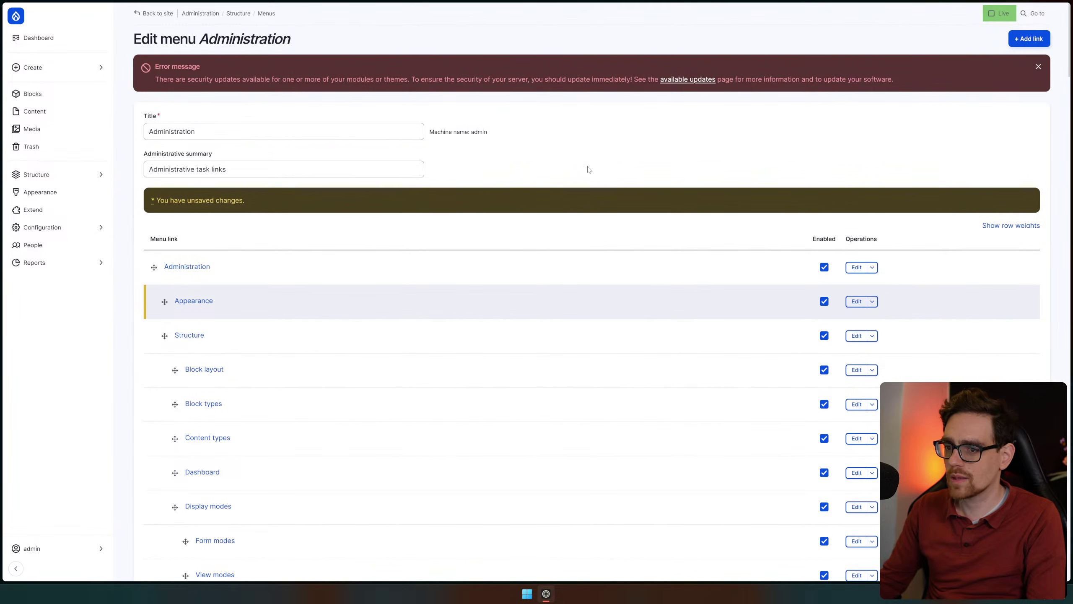
scroll(578, 168, "down", 20)
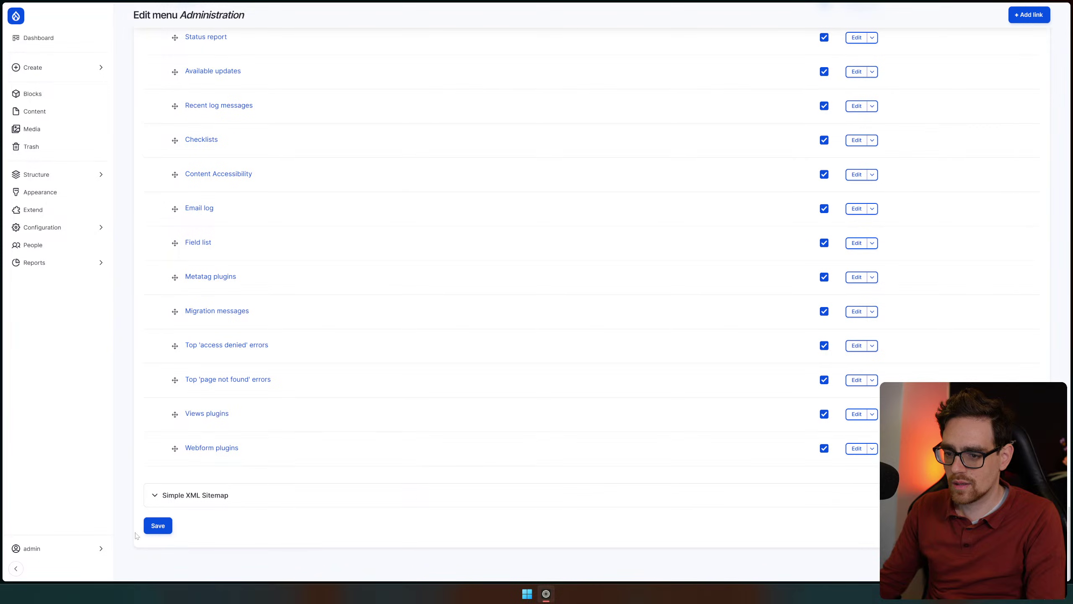
left_click(158, 525)
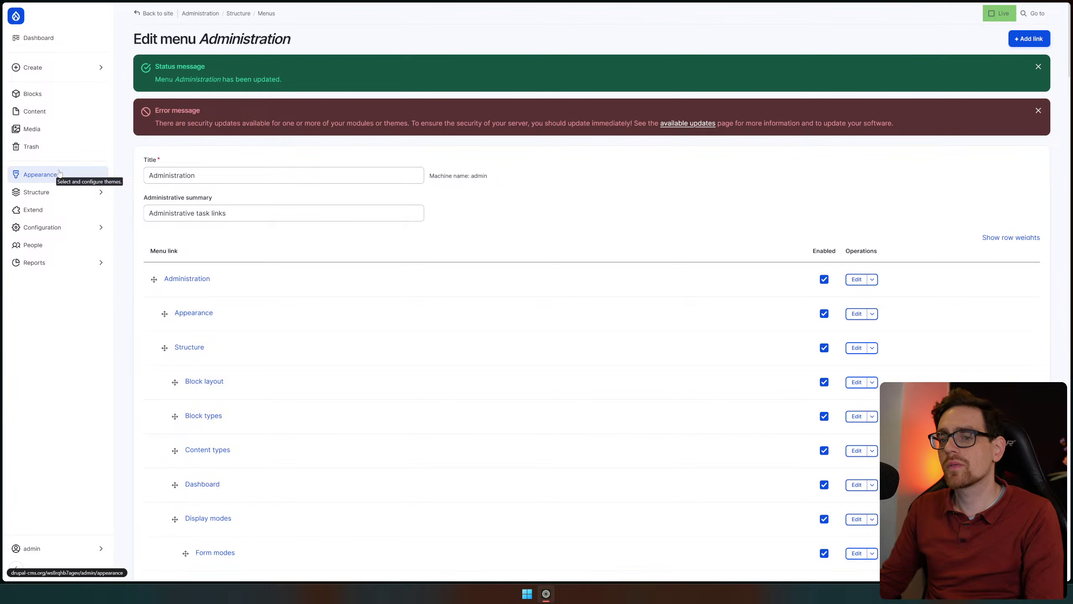
scroll(336, 271, "down", 8)
scroll(336, 280, "down", 20)
scroll(321, 323, "up", 20)
scroll(321, 323, "up", 1)
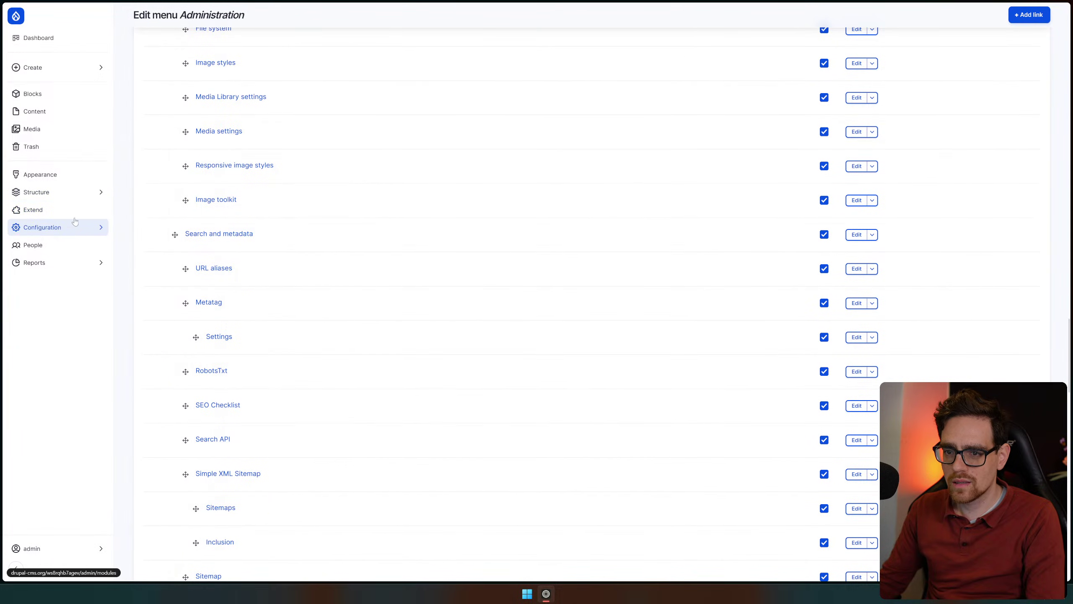
scroll(766, 132, "up", 20)
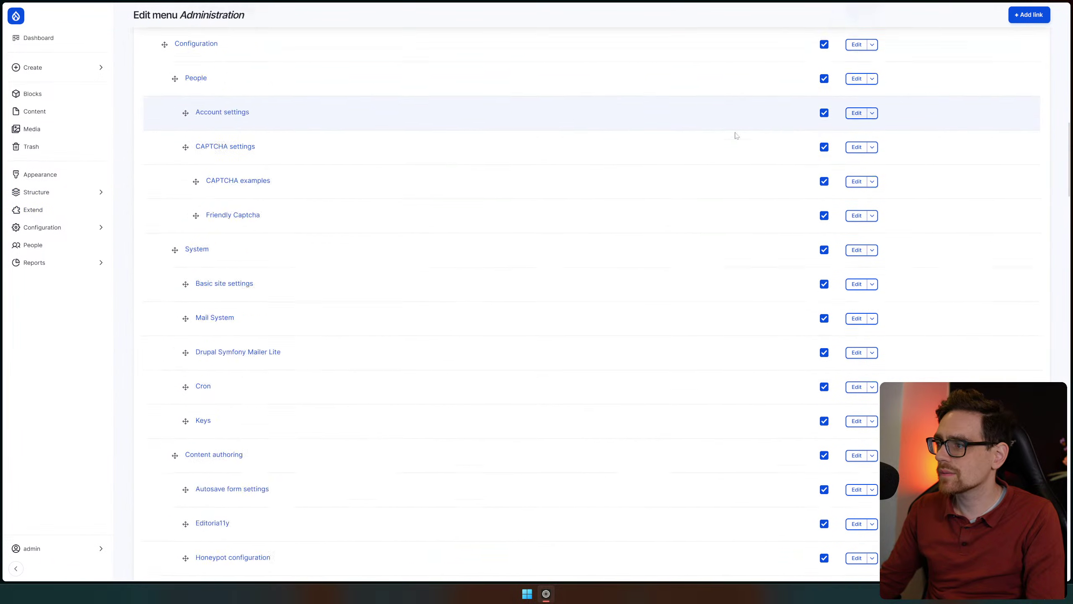
scroll(736, 134, "up", 20)
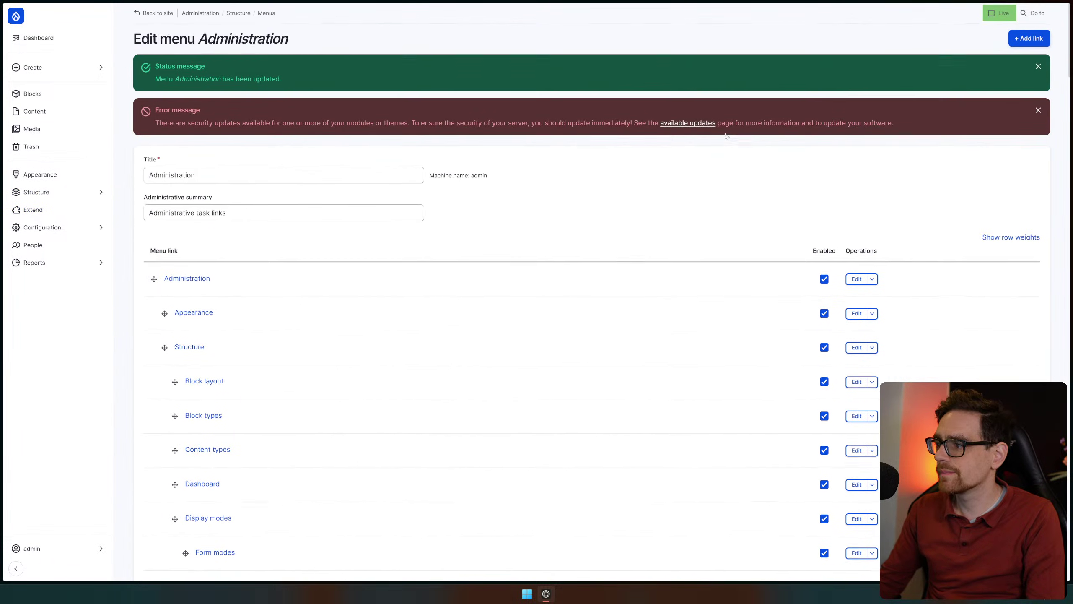
Visit the Structure overview, Content types, Block types and the Add block type form
left_click(237, 13)
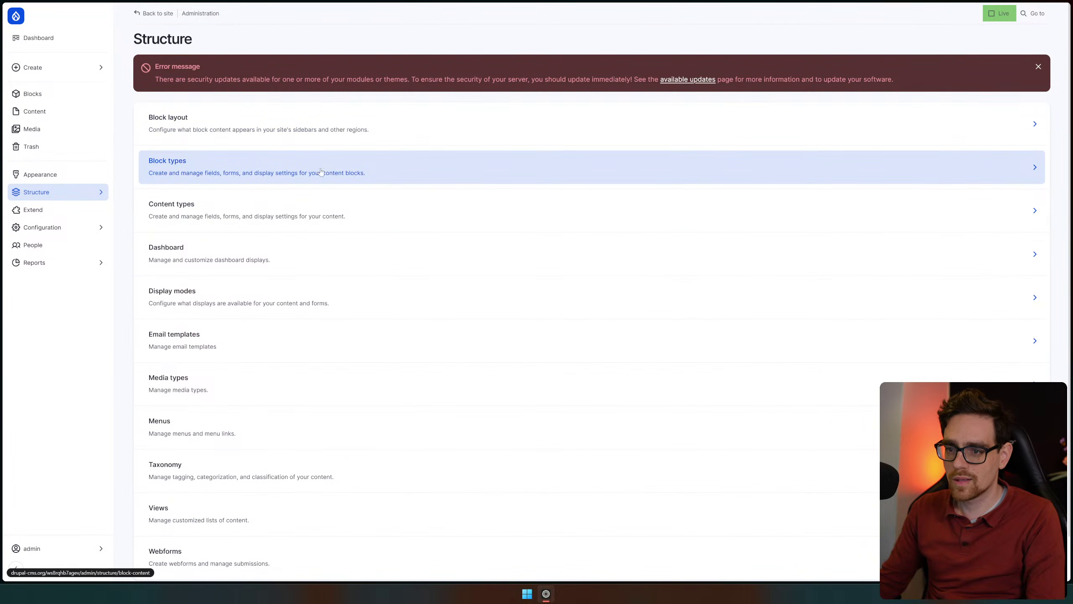
mouse_move(66, 198)
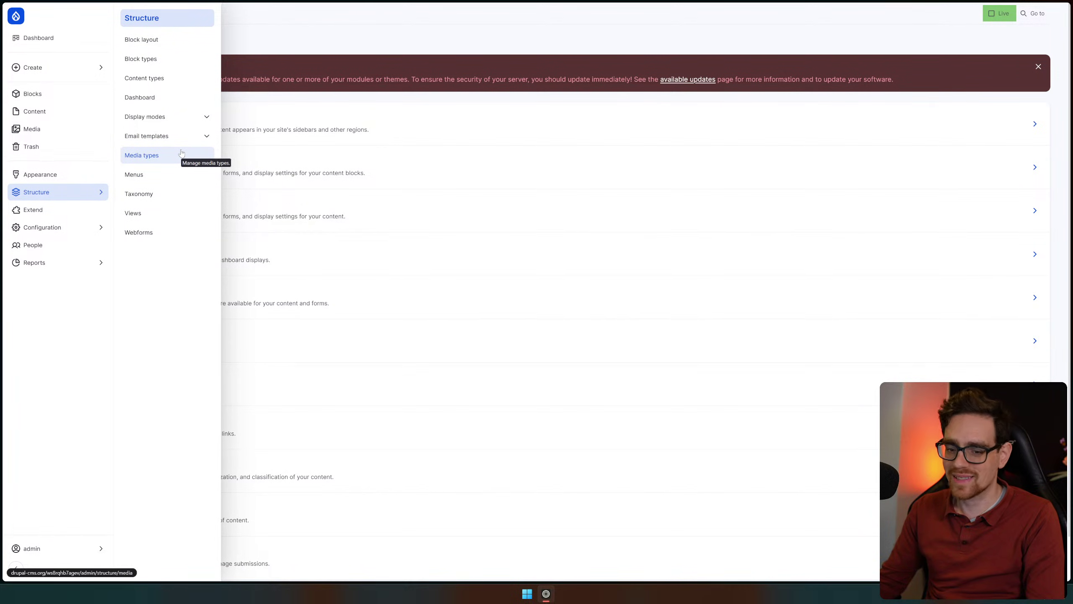
left_click(174, 80)
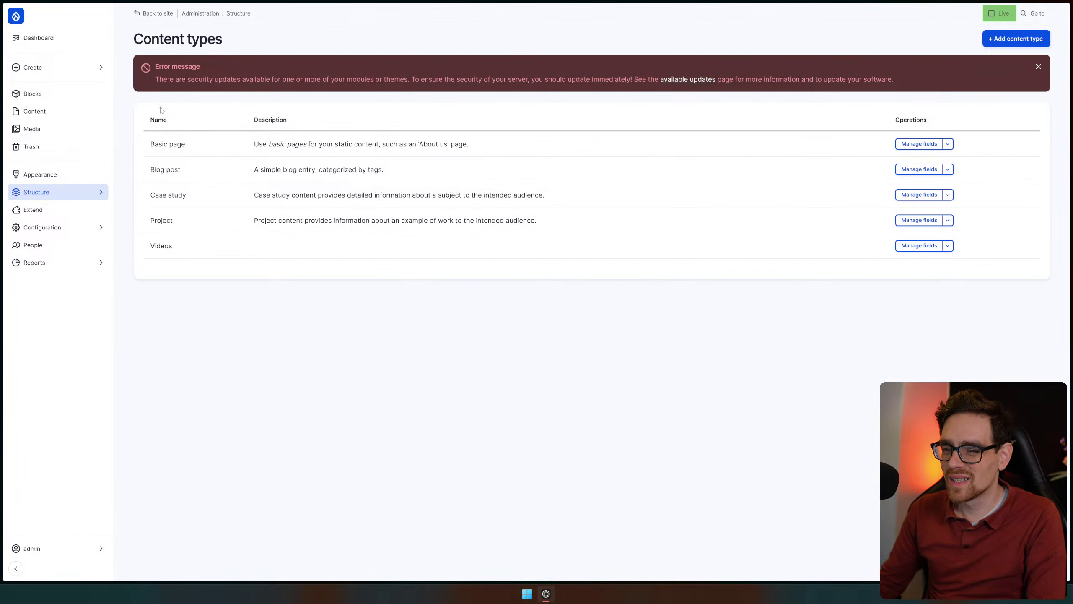
left_click(59, 192)
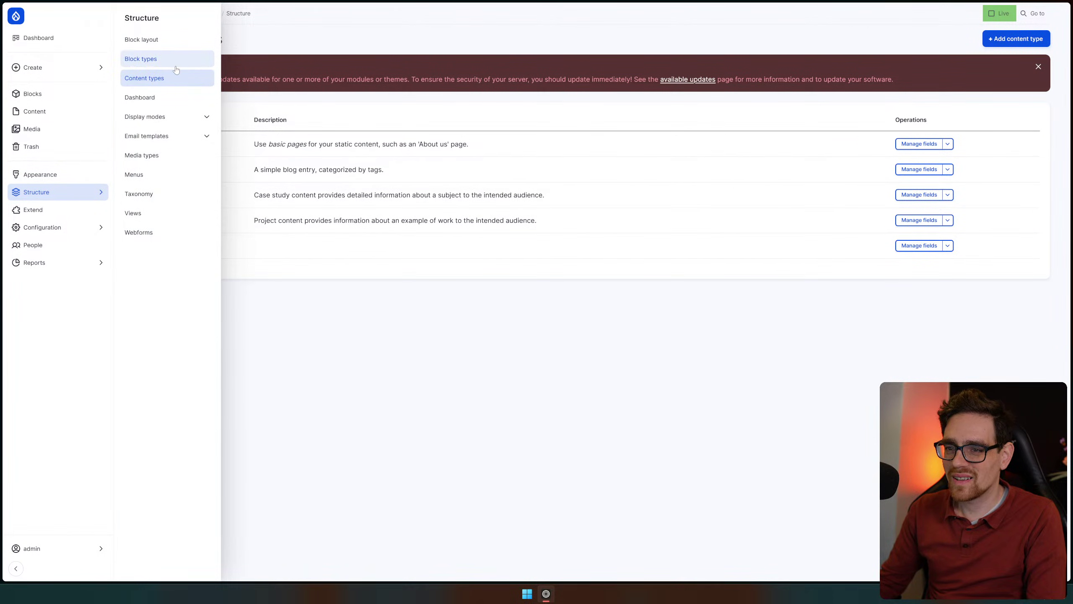
left_click(91, 194)
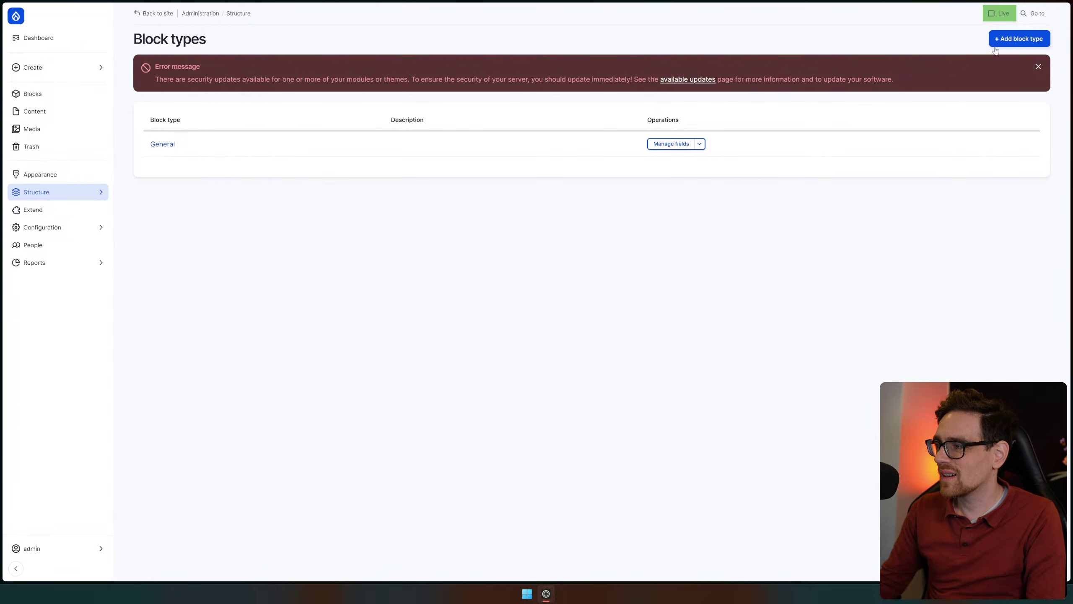
left_click(1010, 39)
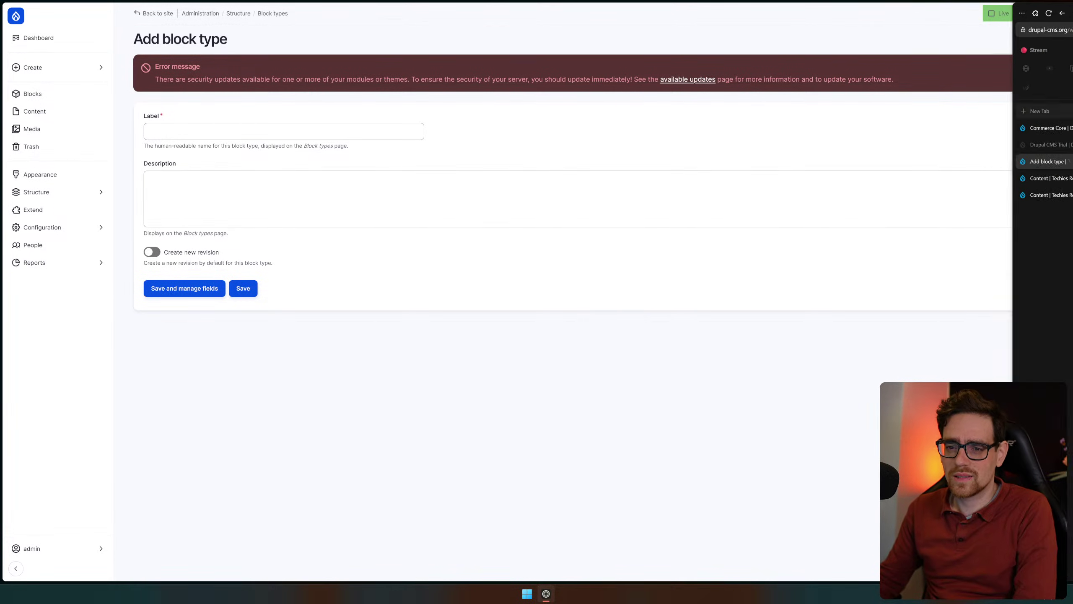
Return to Content types and open the Videos type's Manage fields page
left_click(79, 195)
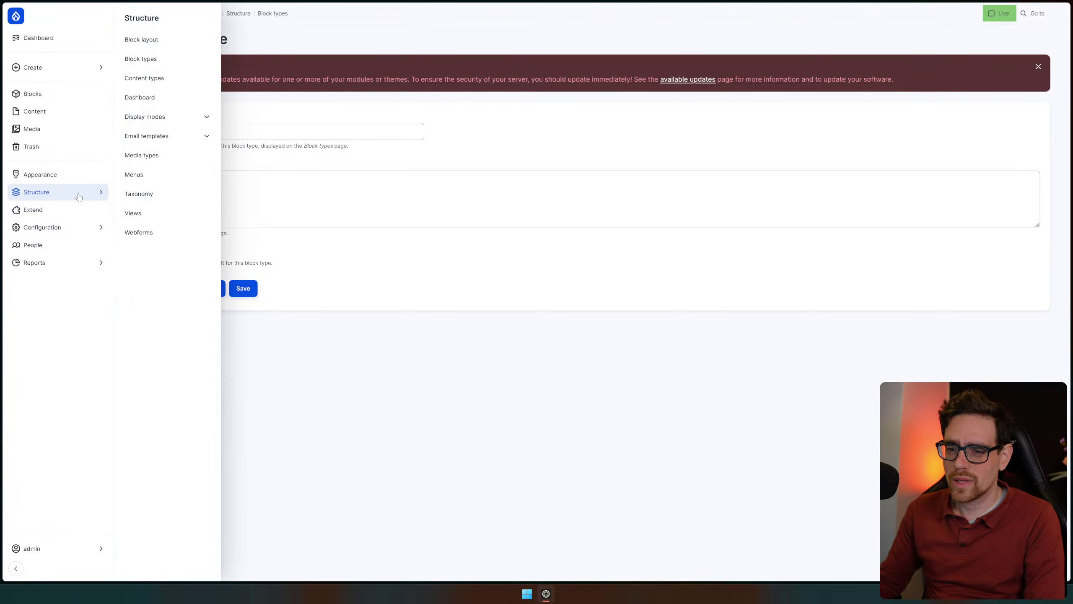
left_click(141, 85)
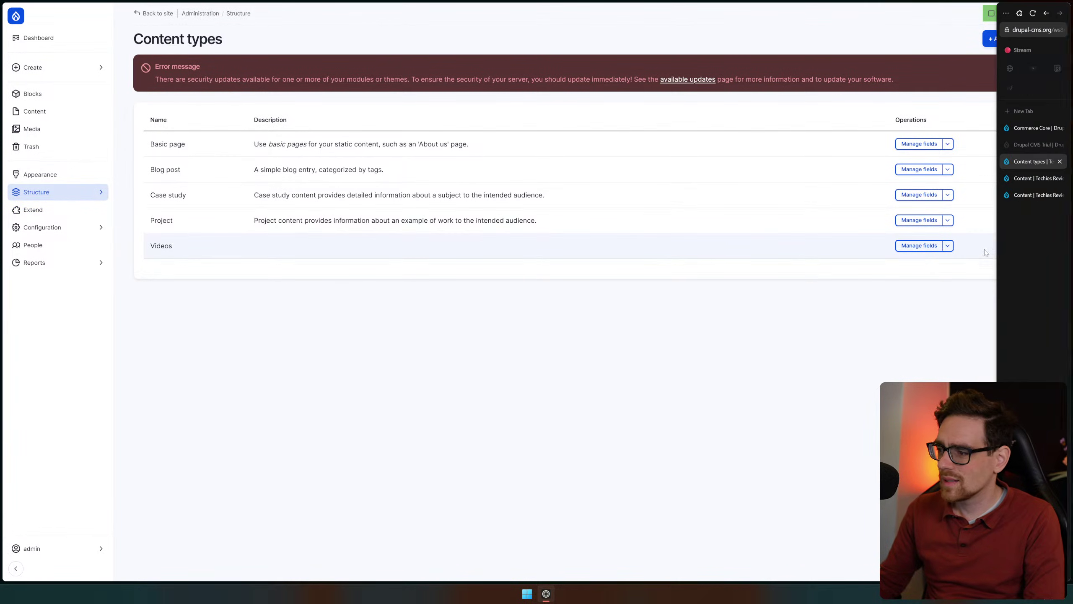
left_click(906, 246)
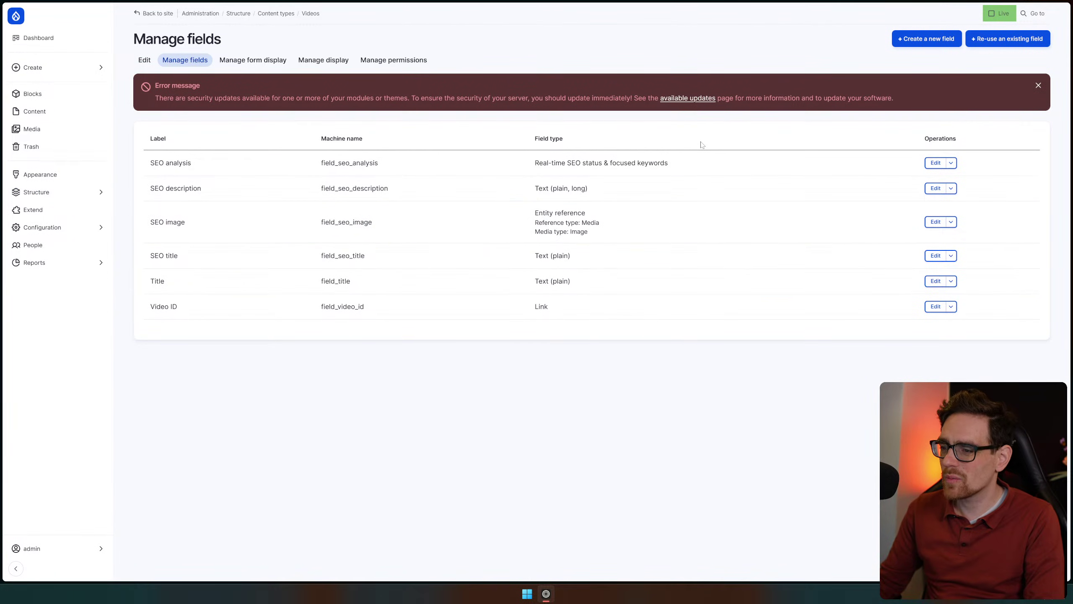
Dismiss the security-updates error, then browse Configuration groups: Web services, Region and language, Search and metadata, Development
left_click(1039, 85)
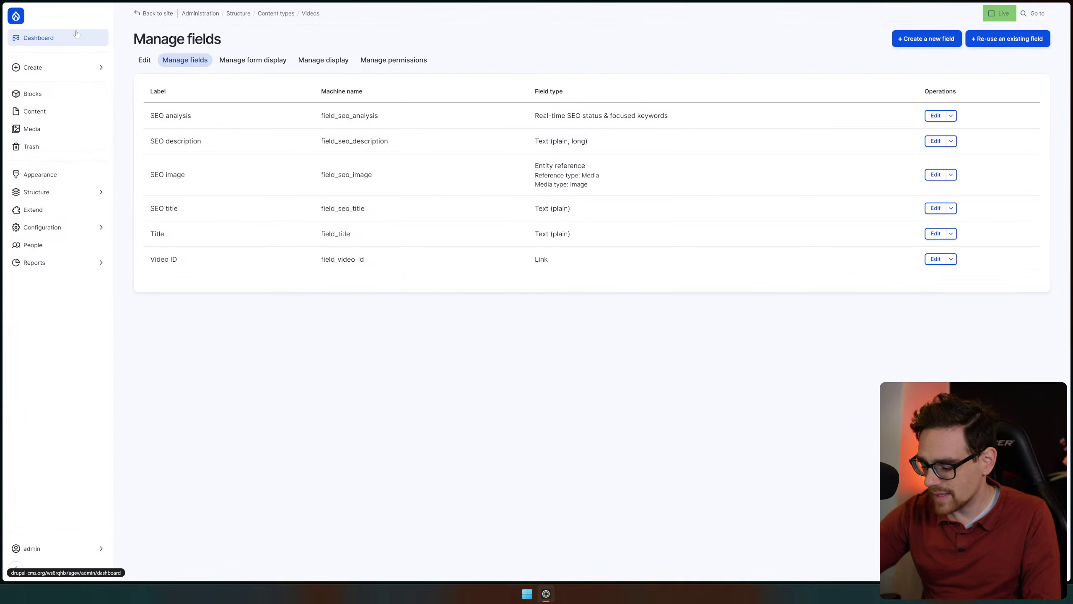
left_click(91, 227)
left_click(171, 213)
left_click(171, 213)
left_click(184, 173)
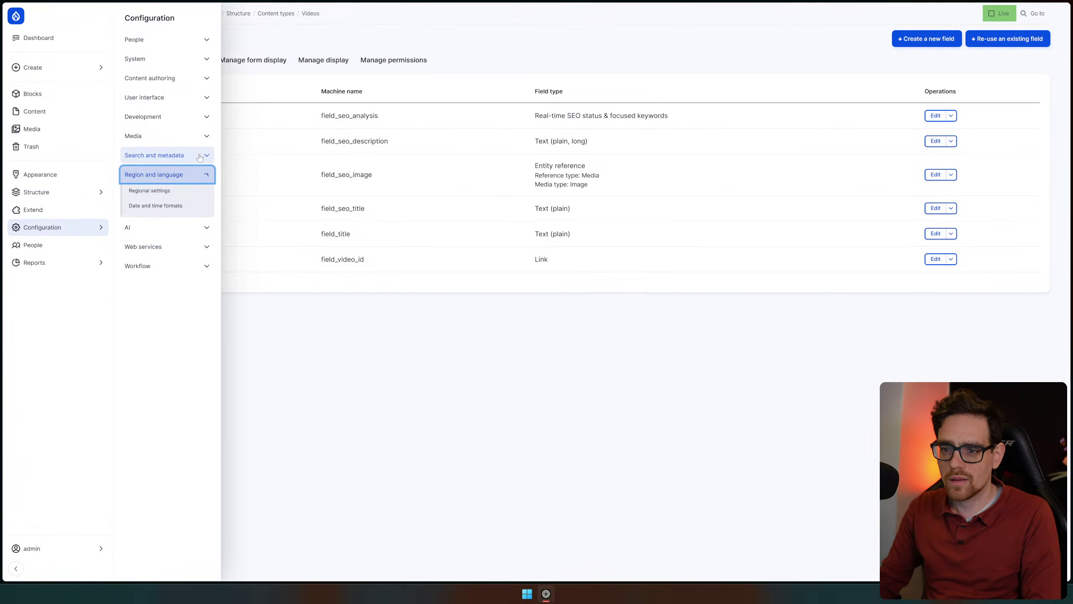
left_click(188, 174)
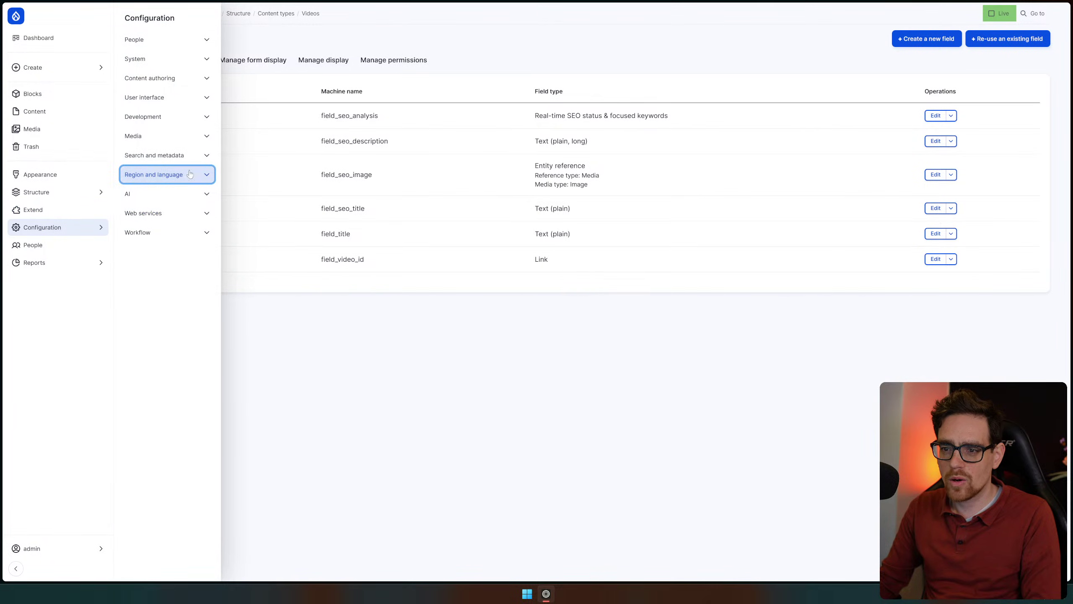
left_click(163, 158)
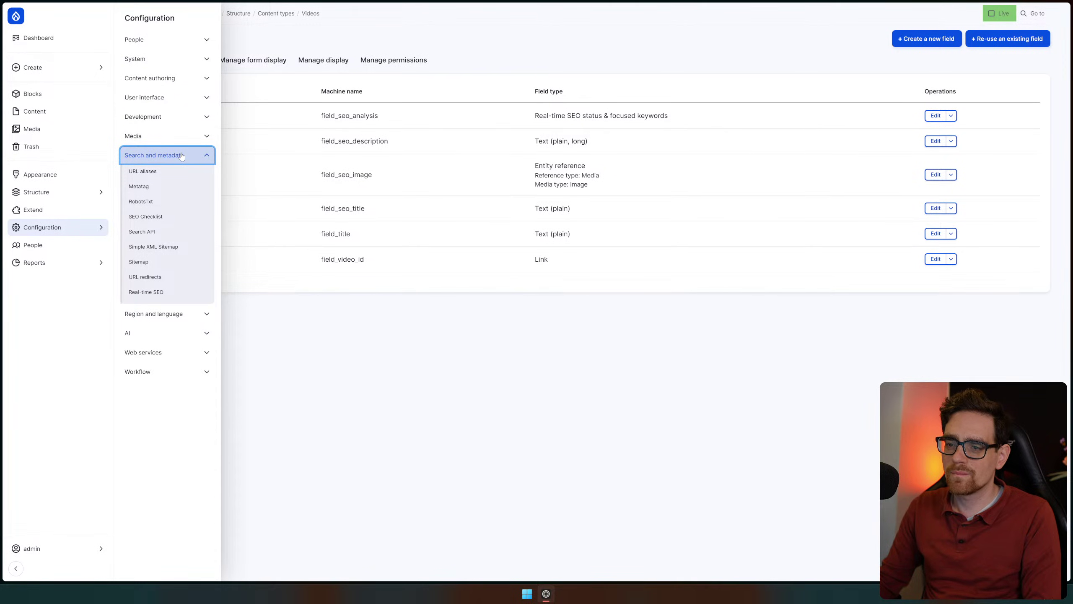
left_click(181, 157)
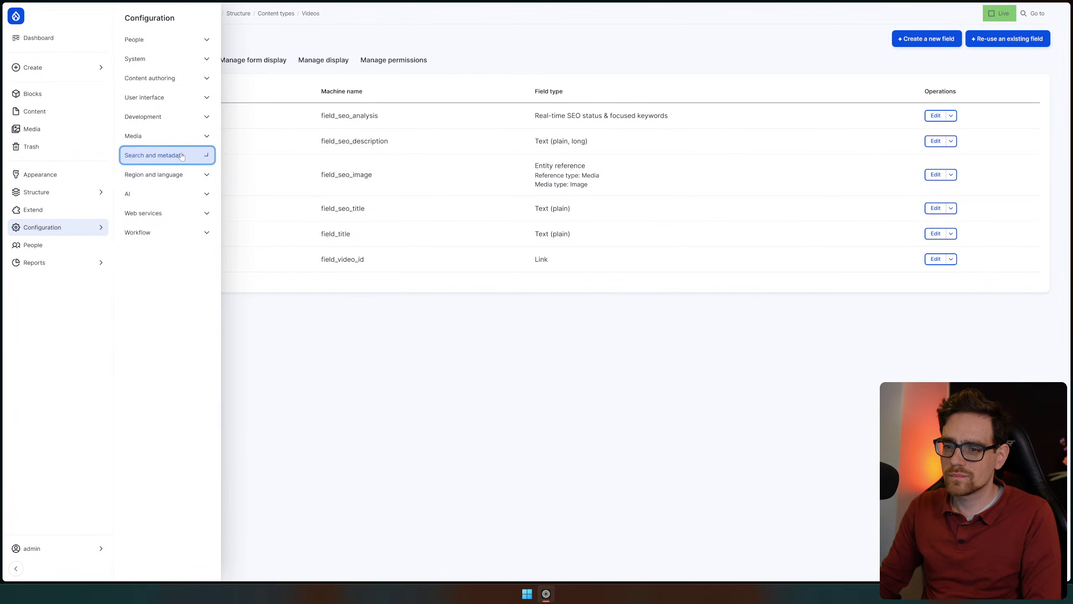
left_click(175, 119)
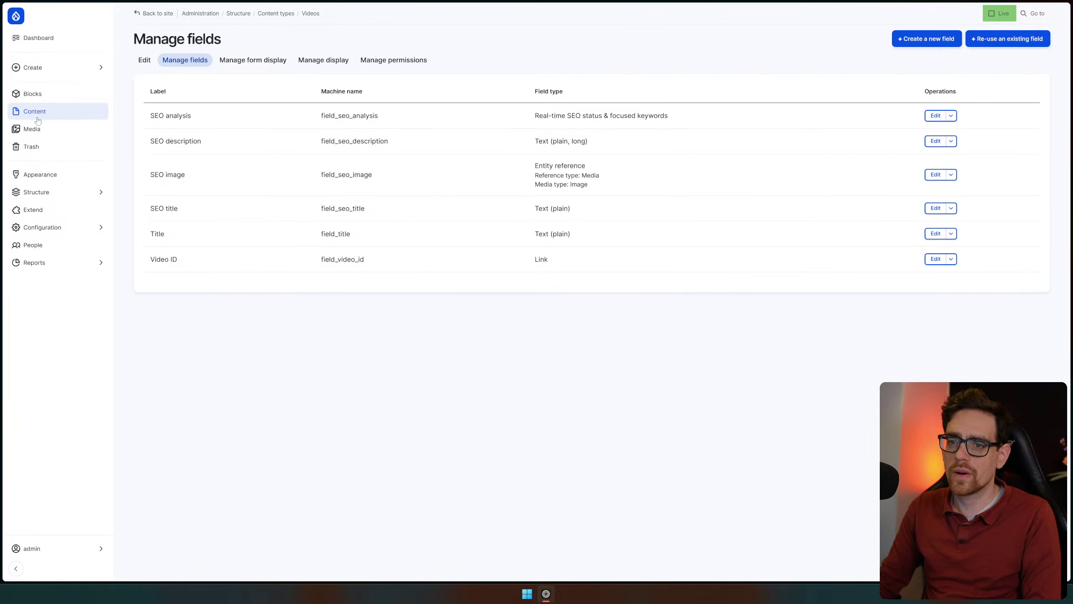
Switch to the content-list browser tab and back to Manage fields
mouse_move(1046, 157)
left_click(1034, 180)
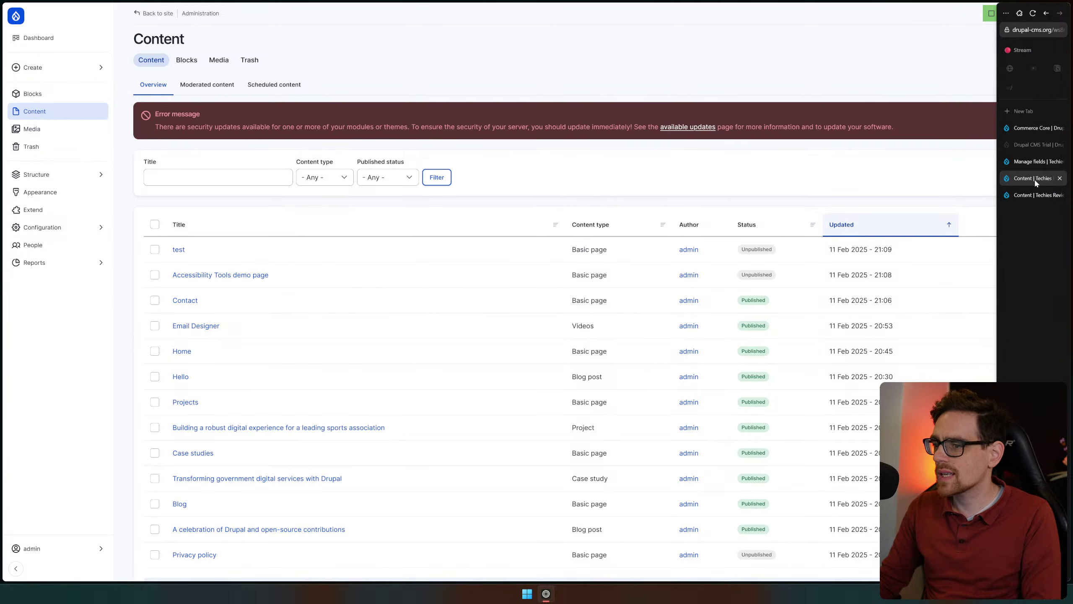
left_click(1038, 162)
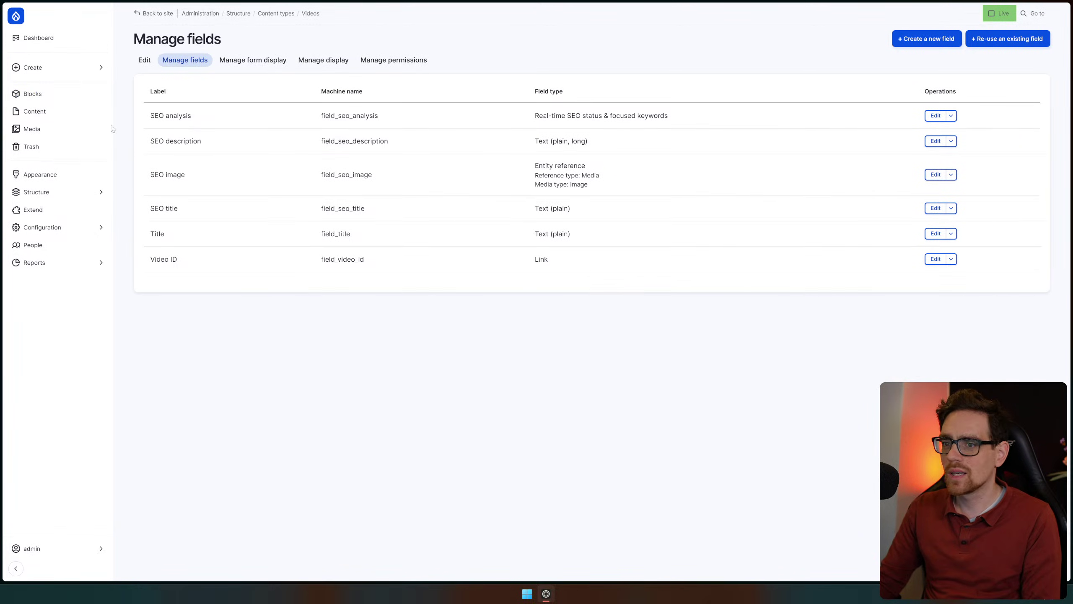
Open a new Basic page form, then return to the Dashboard
left_click(50, 67)
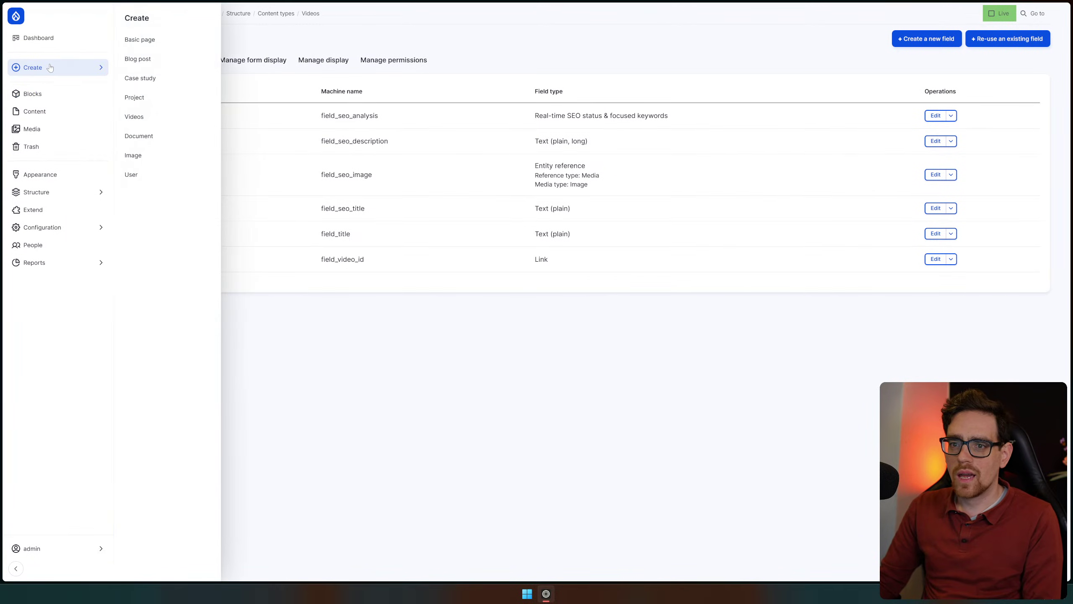
left_click(140, 39)
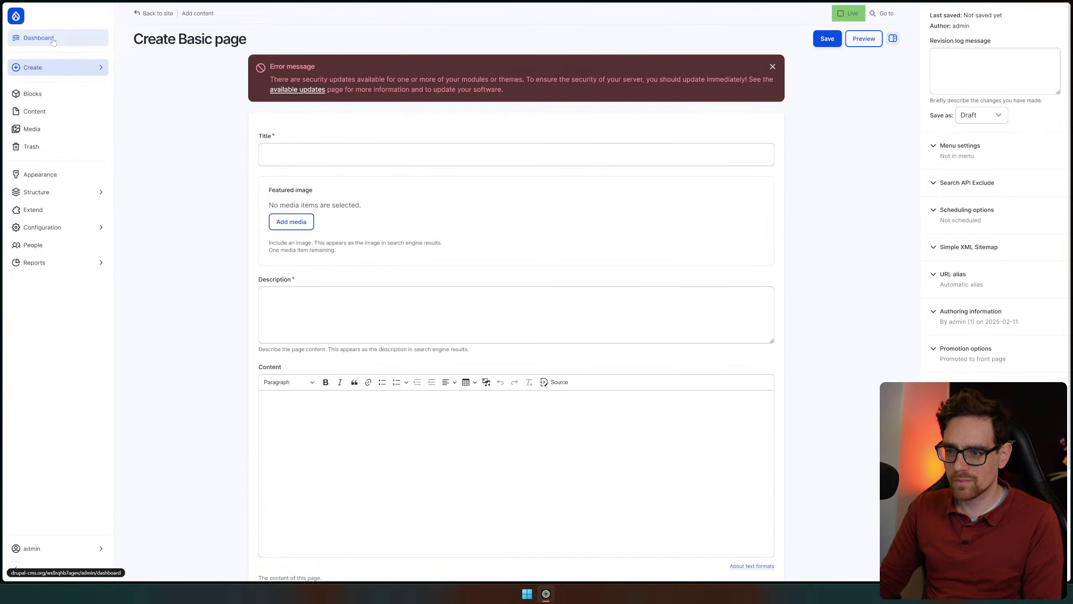
left_click(51, 40)
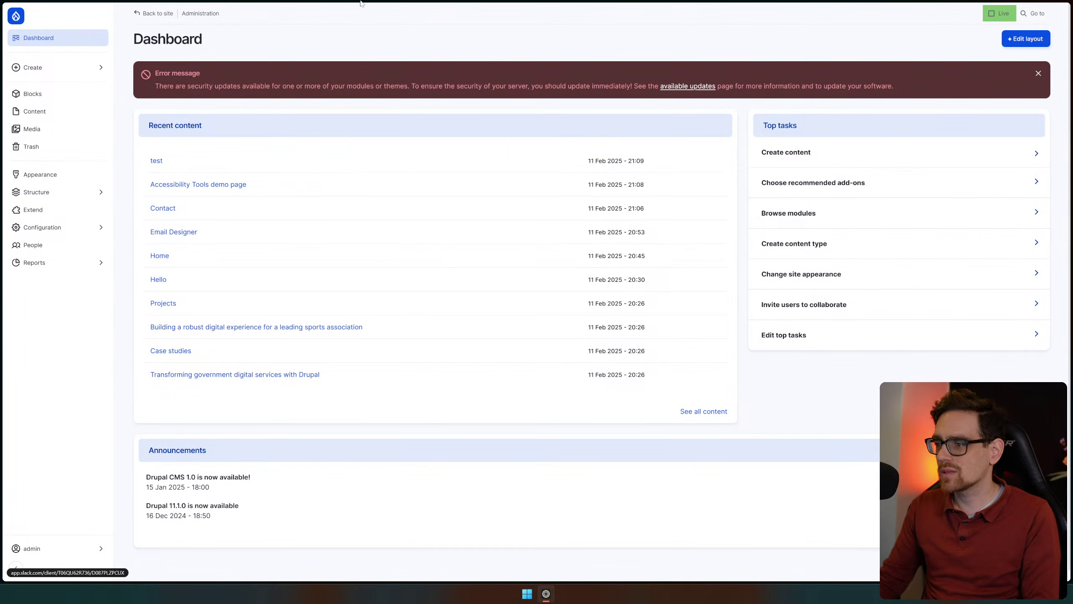
left_click(49, 67)
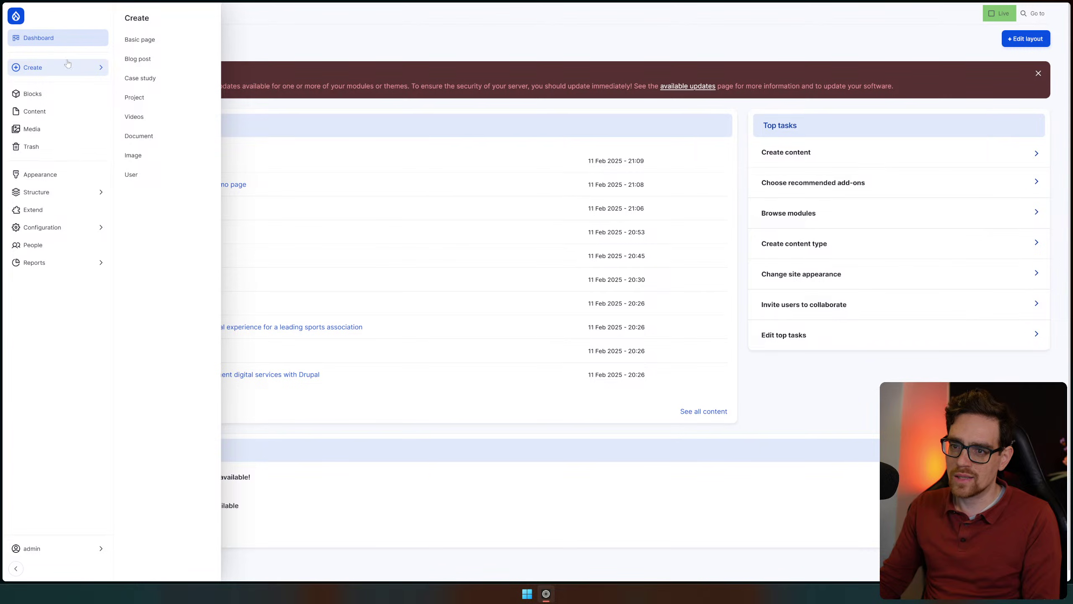
Open a new Case study form, scroll through it, and select the Featured image text
mouse_move(68, 72)
left_click(161, 80)
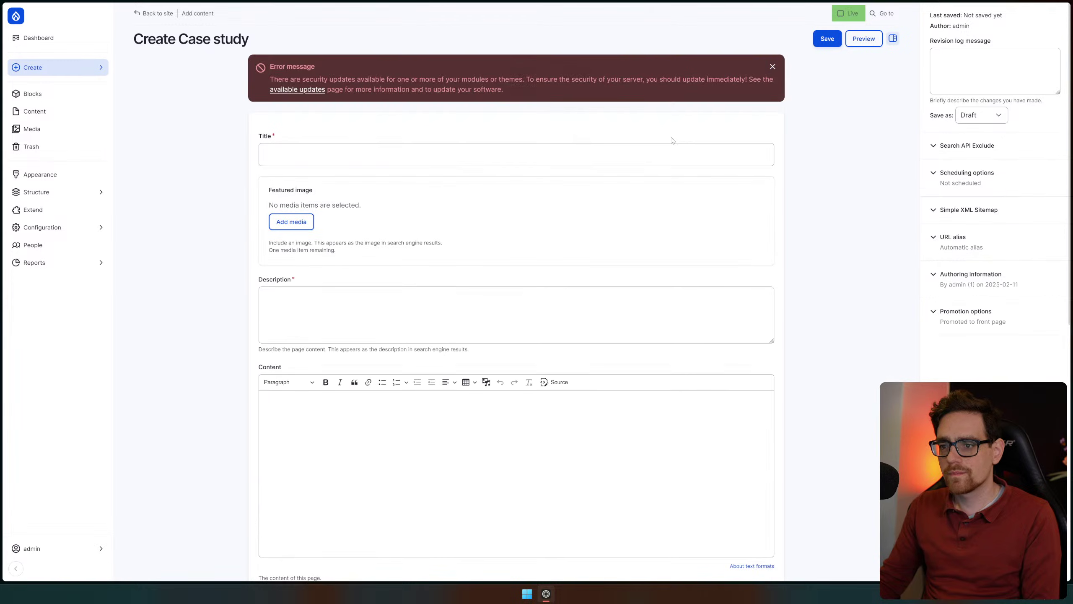
scroll(673, 241, "down", 8)
scroll(219, 241, "down", 3)
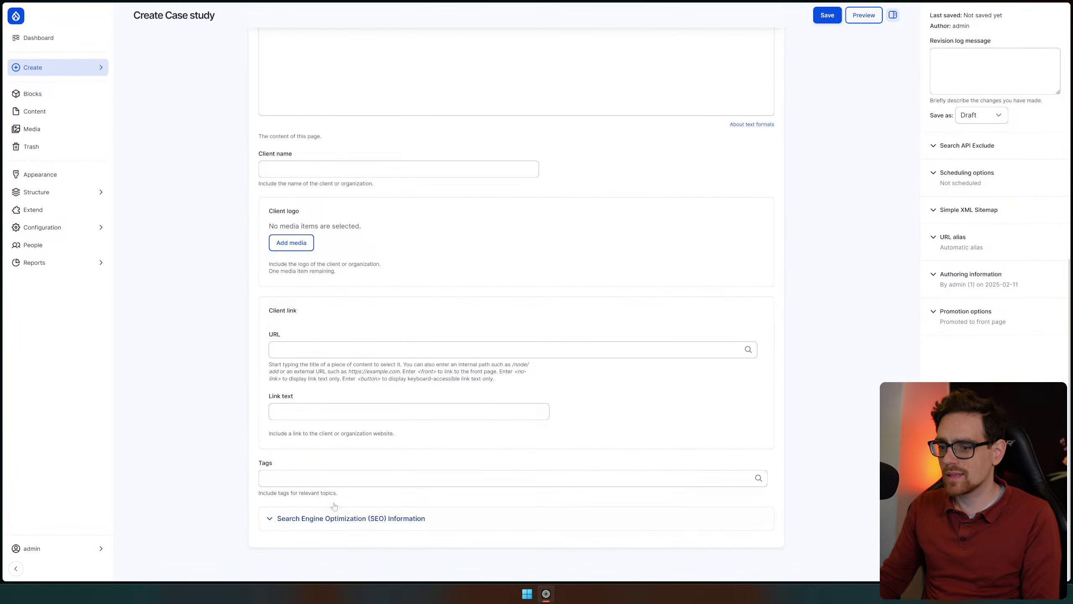
scroll(760, 423, "up", 10)
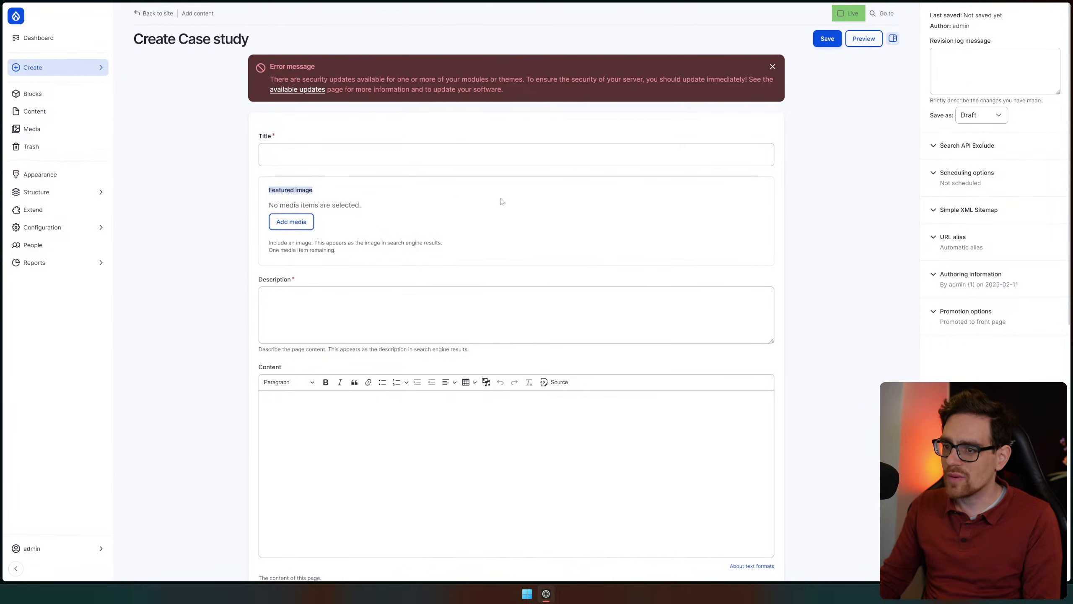
left_click_drag(486, 200, 780, 210)
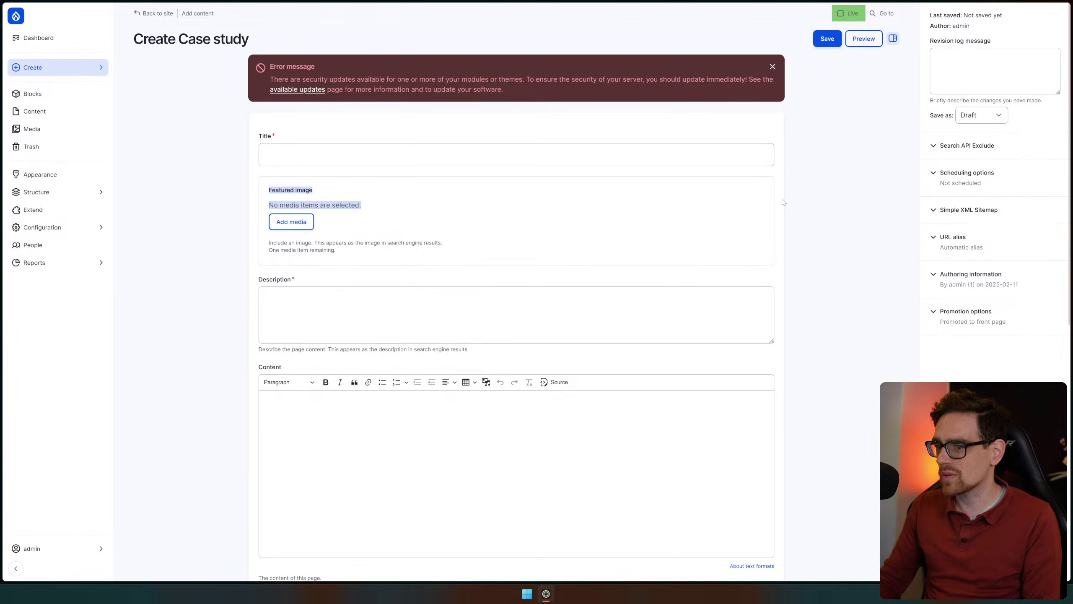
Scroll down to the SEO section and back, reselecting the Featured image text
scroll(778, 254, "down", 9)
scroll(772, 315, "down", 1)
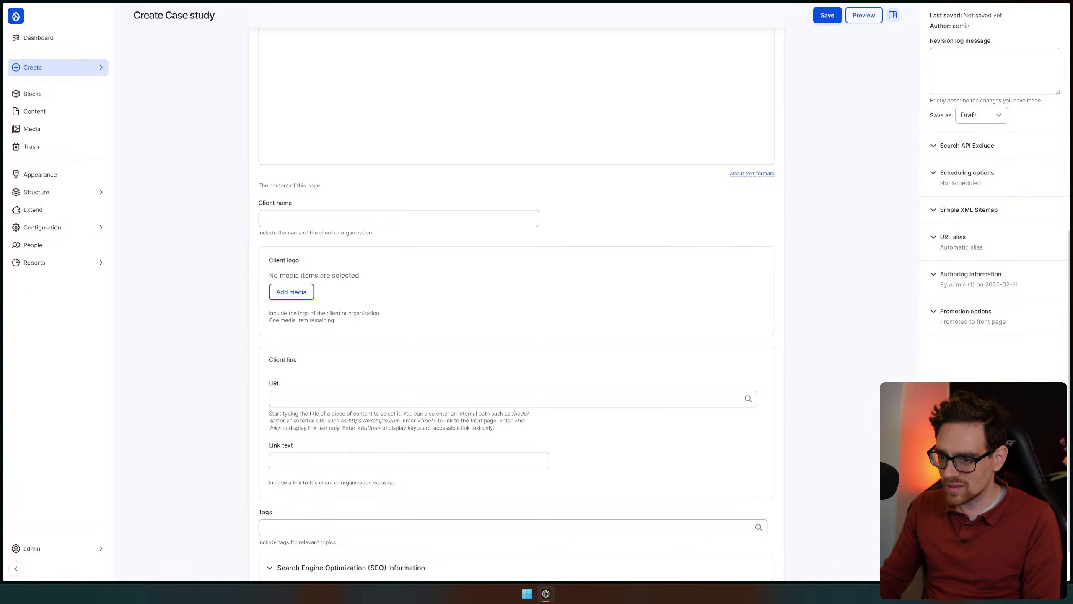
scroll(754, 291, "up", 9)
left_click_drag(361, 206, 263, 189)
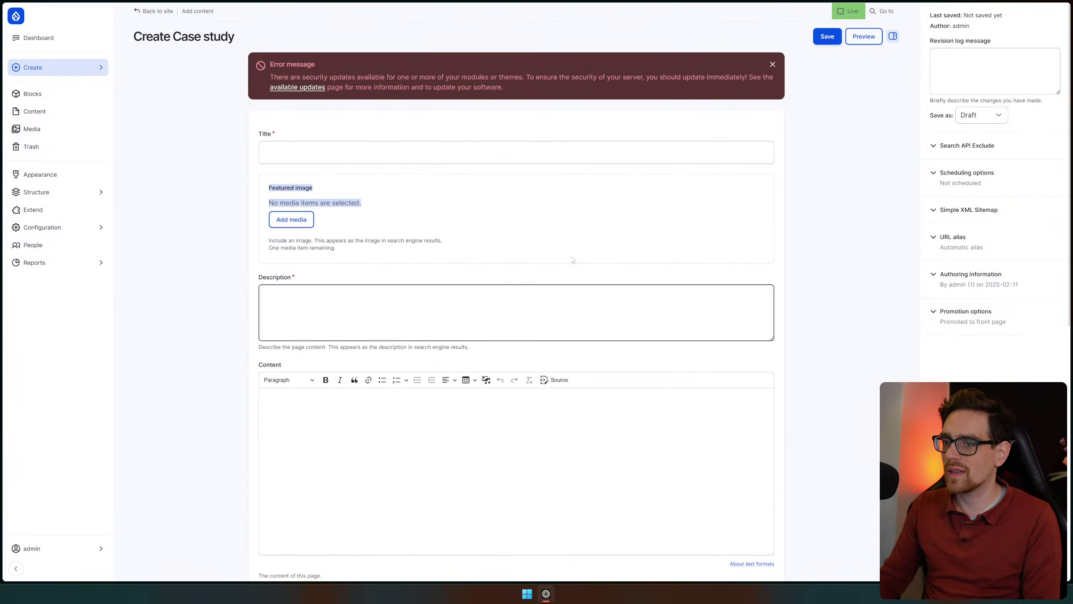